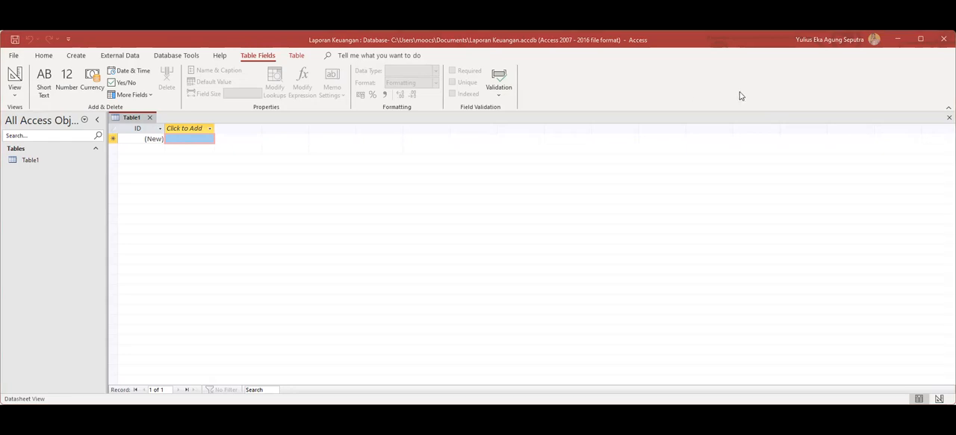
Switch Table1 to Design View, saving the table under the name Index.
right_click(130, 120)
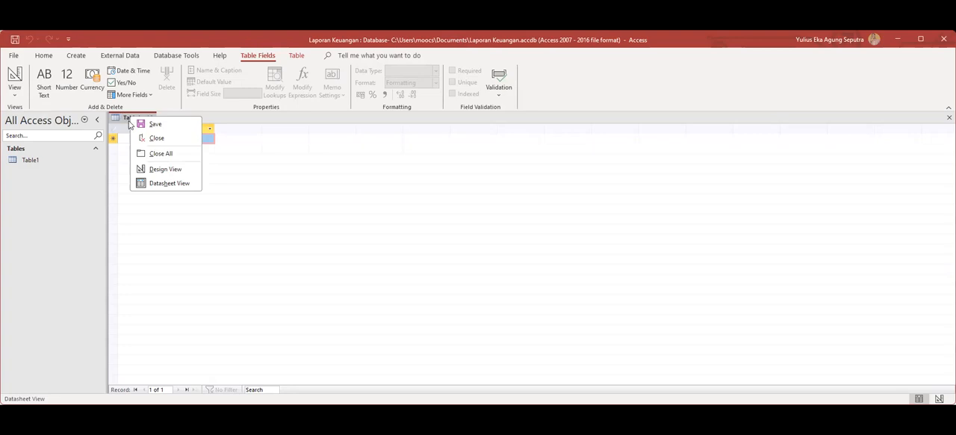
left_click(166, 169)
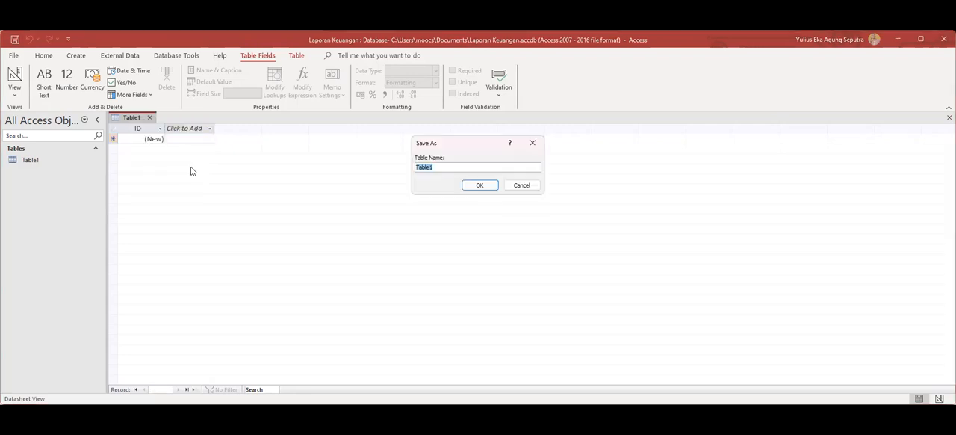
type("Inoc")
key("BackSpace")
key("BackSpace")
left_click(478, 185)
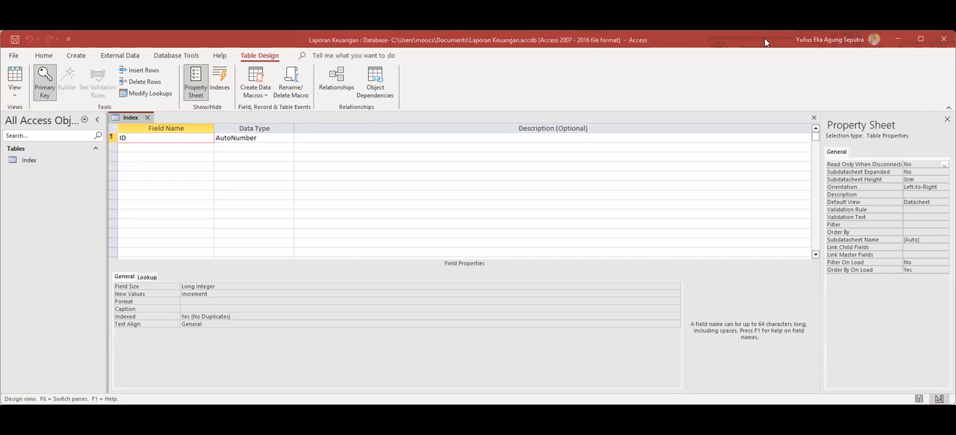
Rename the primary key field ID to Index and set its data type to Short Text.
left_click(223, 166)
type("Index")
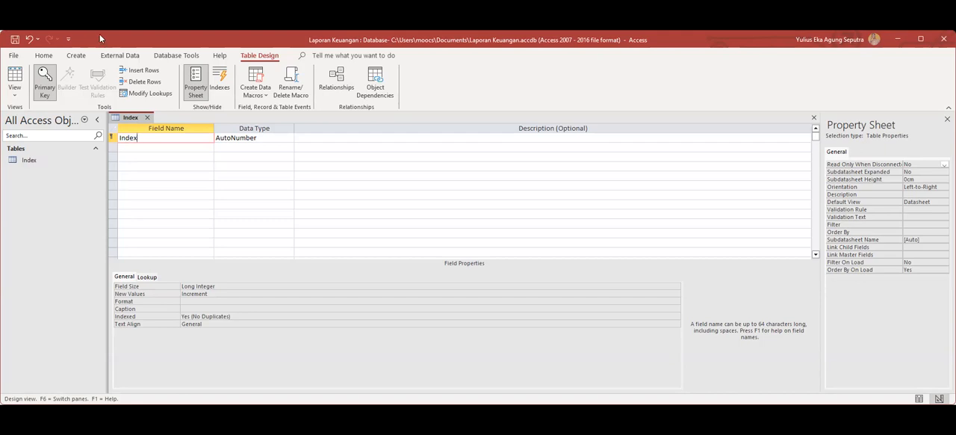
left_click(112, 139)
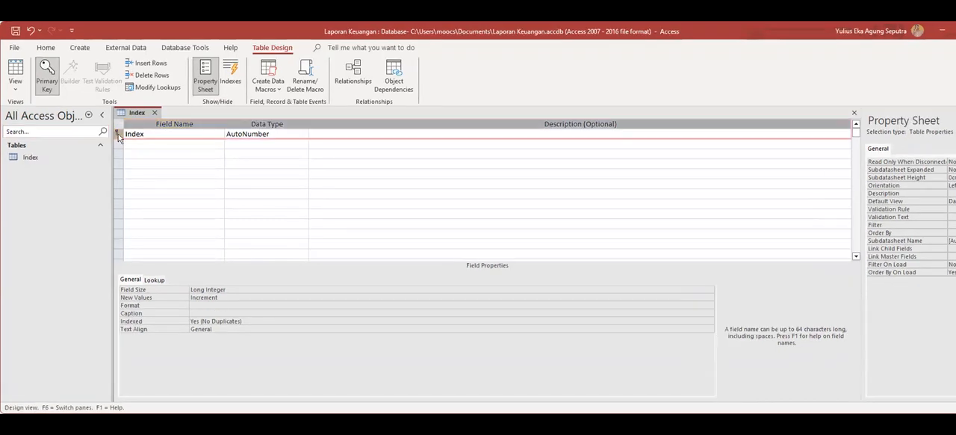
right_click(118, 137)
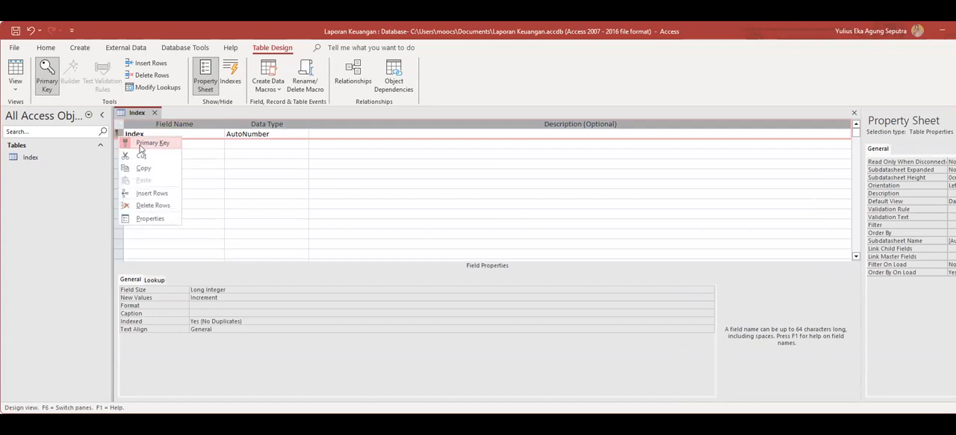
left_click(263, 134)
double_click(277, 133)
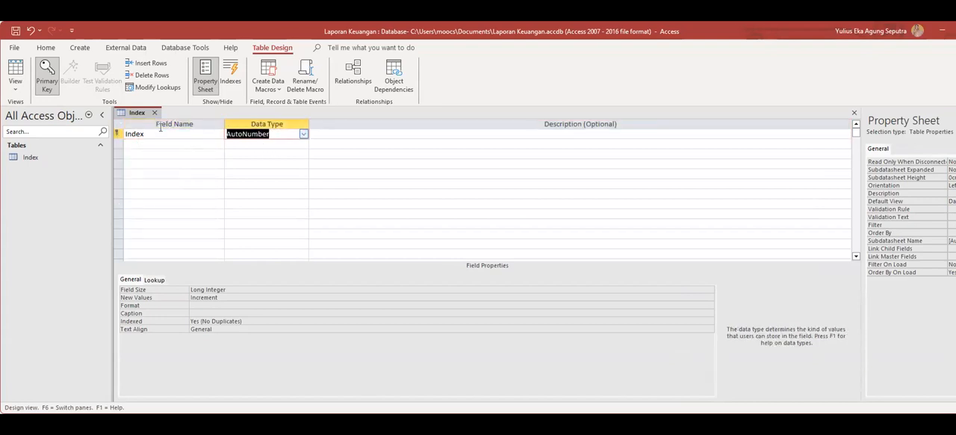
type("sh")
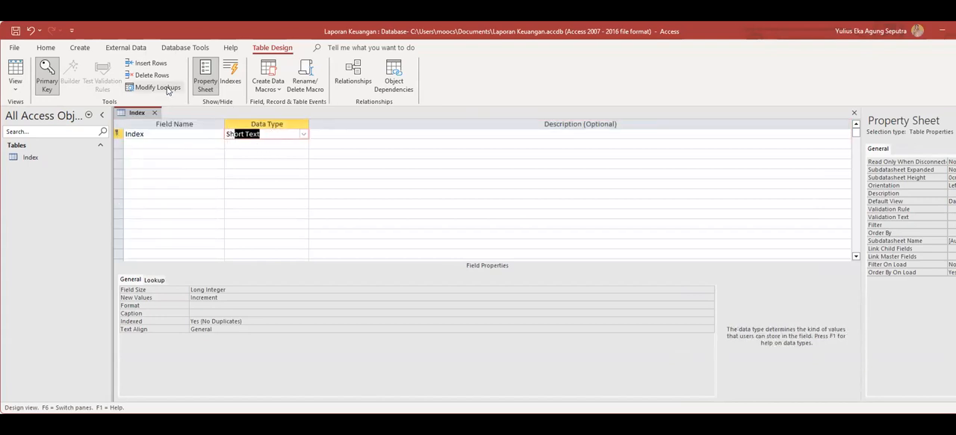
Add a second field named Keterangan Index with the Short Text data type.
left_click(146, 141)
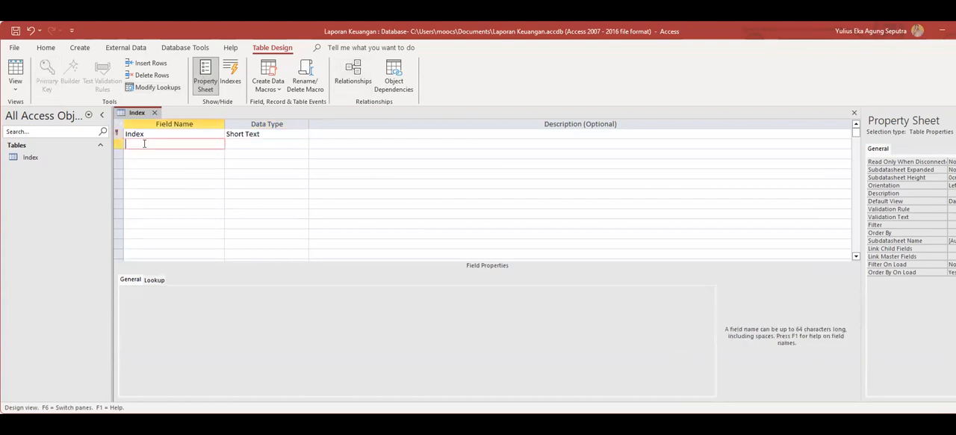
type("Keterangan Index")
left_click(255, 145)
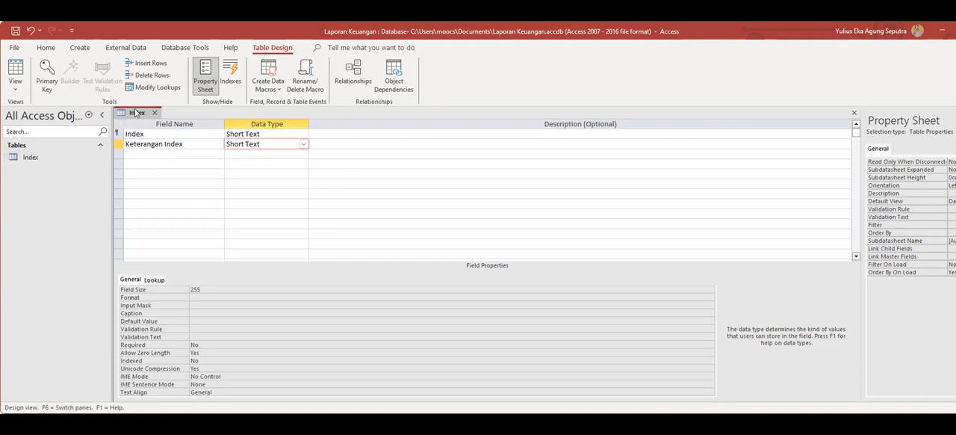
Save and close the Index table design, and reopen the table for data entry.
key("ctrl+s")
left_click(154, 113)
double_click(29, 158)
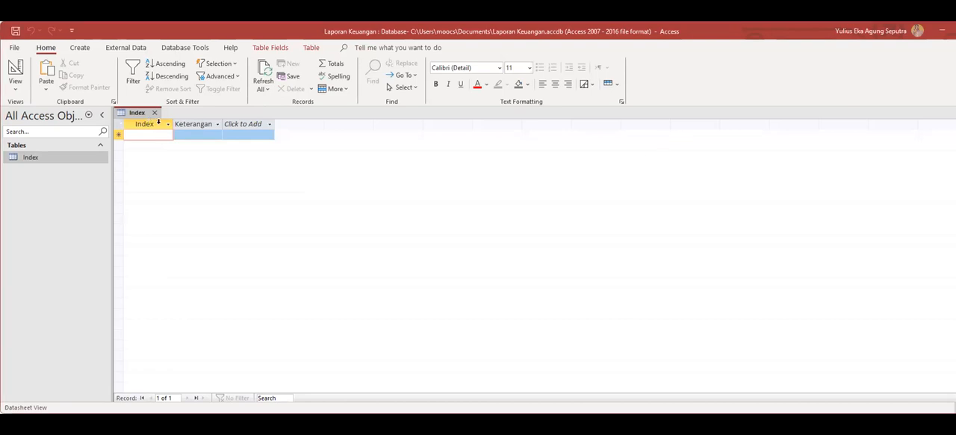
Enter record 0 with the description "Arus Kas Dari Kegiatan Operasi" and widen the Keterangan Index column to fit the text.
type("0")
left_click(190, 133)
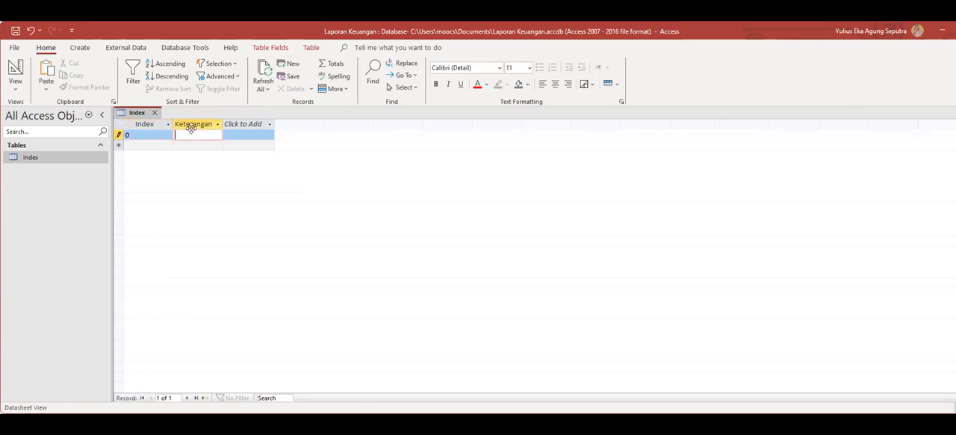
type("Arus")
type(" Kas")
type(" Dari K")
type("egiatan")
type(" Operasi")
key("Return")
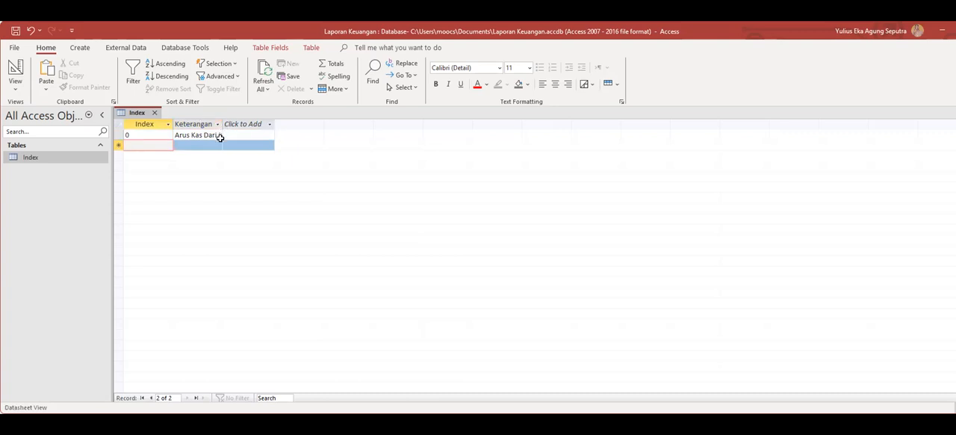
left_click_drag(221, 124, 311, 122)
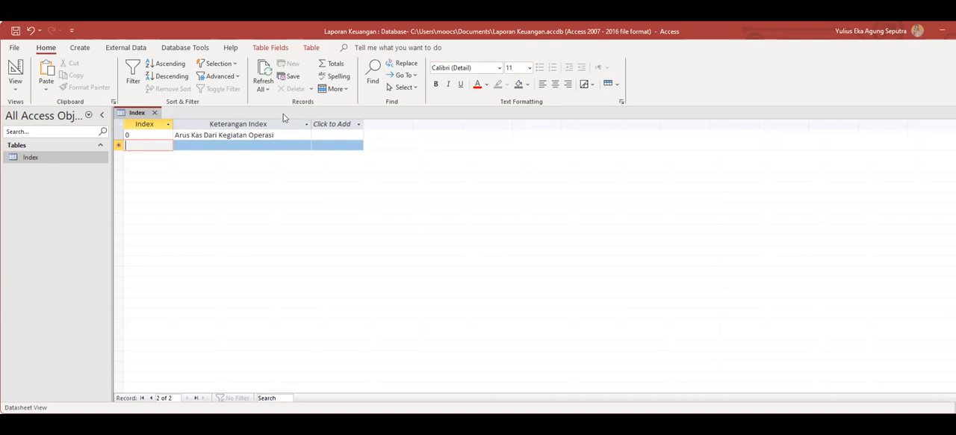
Enter record 1 with the description "Arus Kas Dari Kegiatan Investasi".
type("1")
left_click(198, 142)
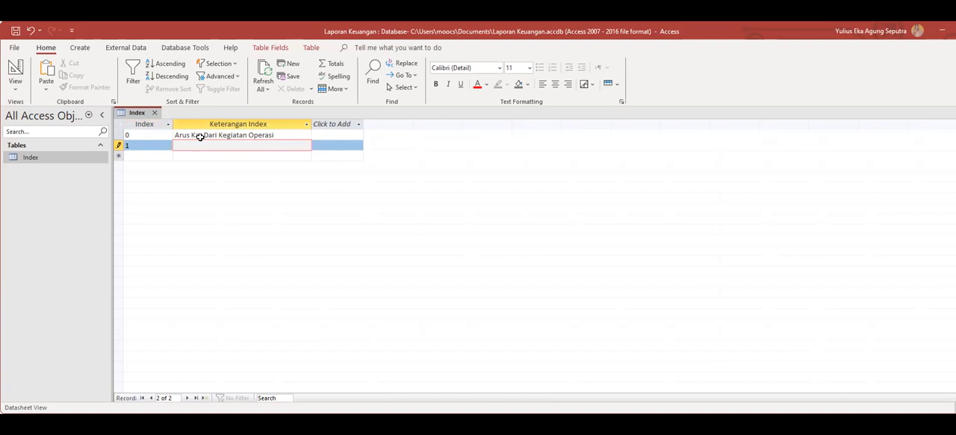
type("Arus Kas Dari Kegiatan Investasi")
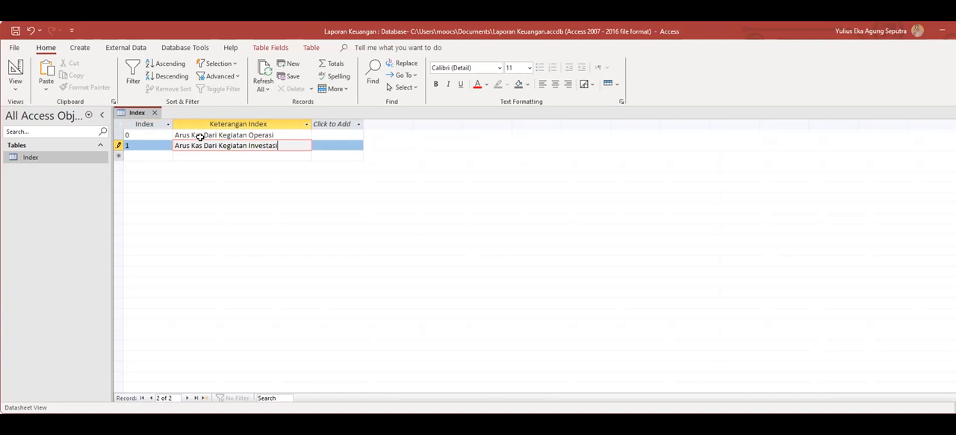
Start record 2 with the partial description "Arus Kas Dari".
left_click(142, 154)
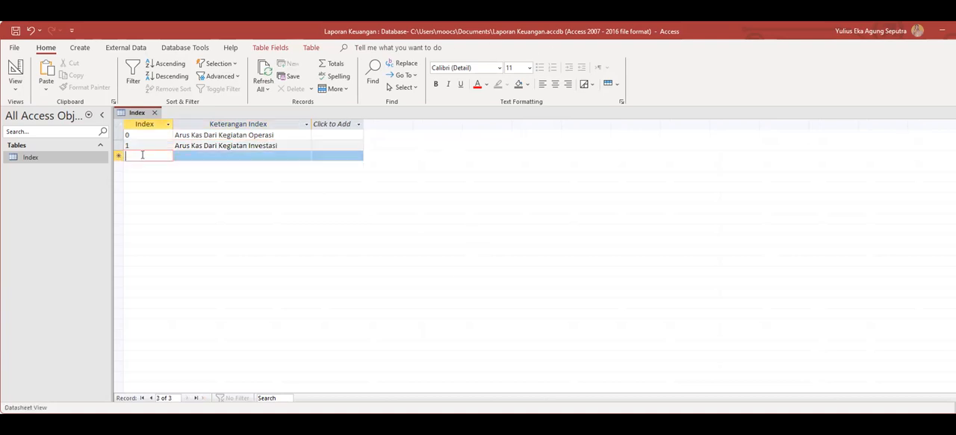
type("2")
left_click(197, 155)
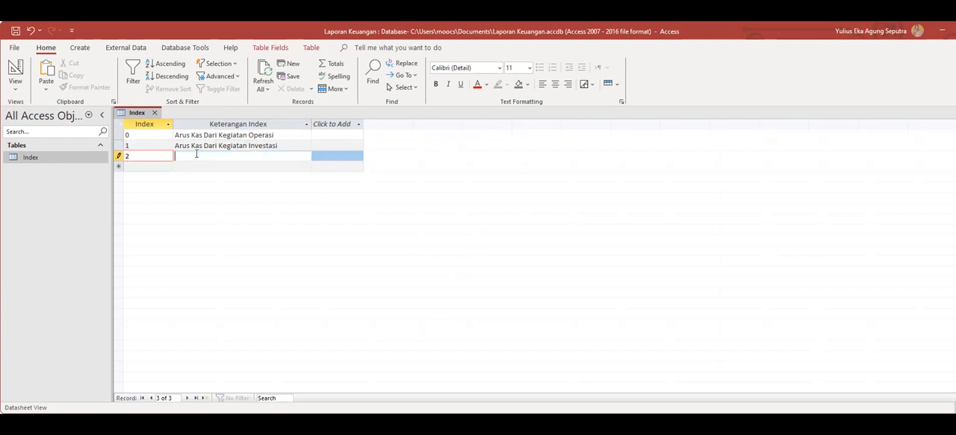
type("Arus Kas Dari")
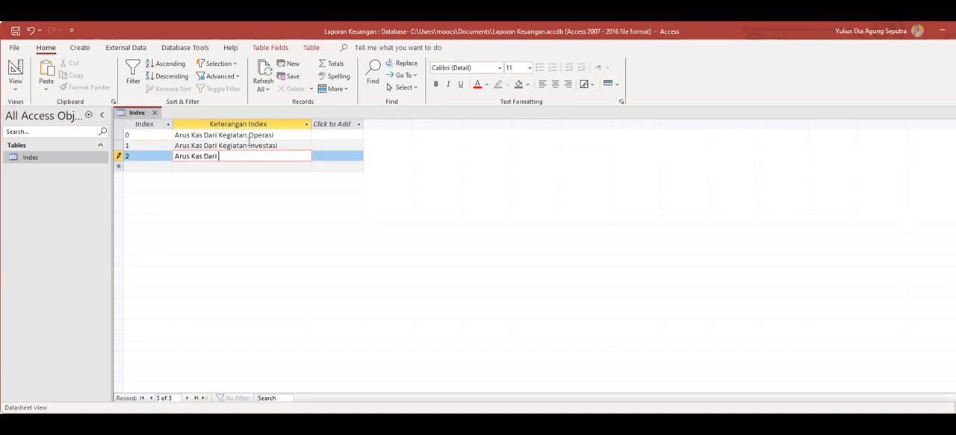
Replace the description of record 0 with "-" and change that of record 1 to "Arus Kas Dari Kegiatan Operasi".
left_click_drag(272, 133, 138, 135)
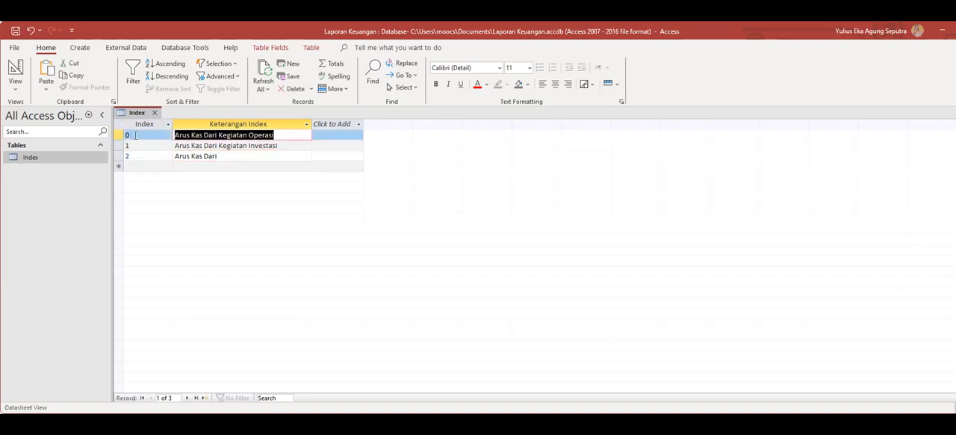
type("-")
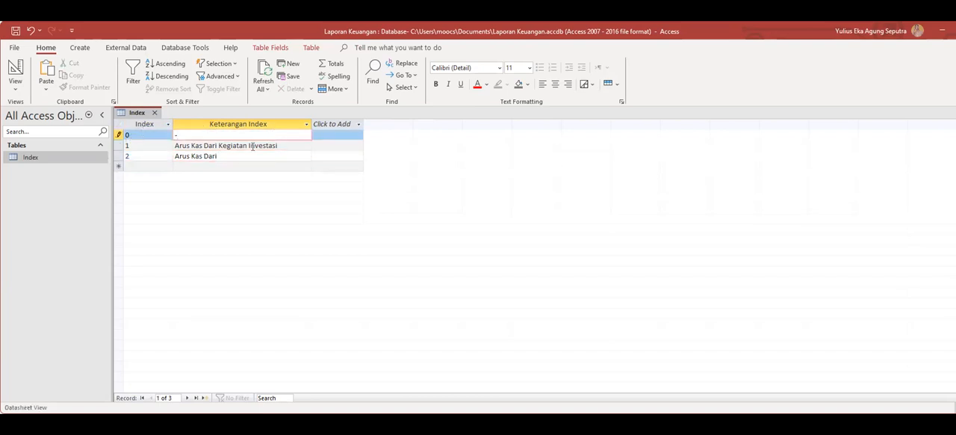
left_click(245, 145)
left_click_drag(245, 145, 301, 144)
type("Op")
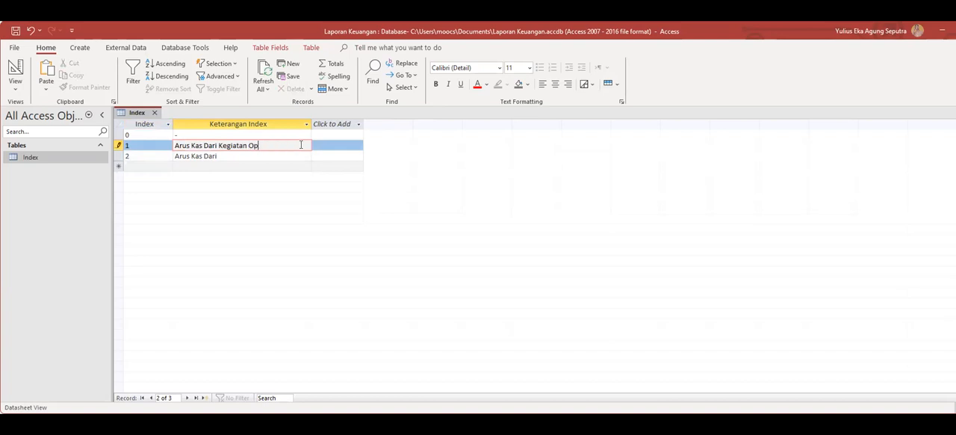
type("erasi")
Complete the description of record 2 as "Arus Kas Dari Kegiatan Investasi".
left_click(224, 156)
type("Kegiata")
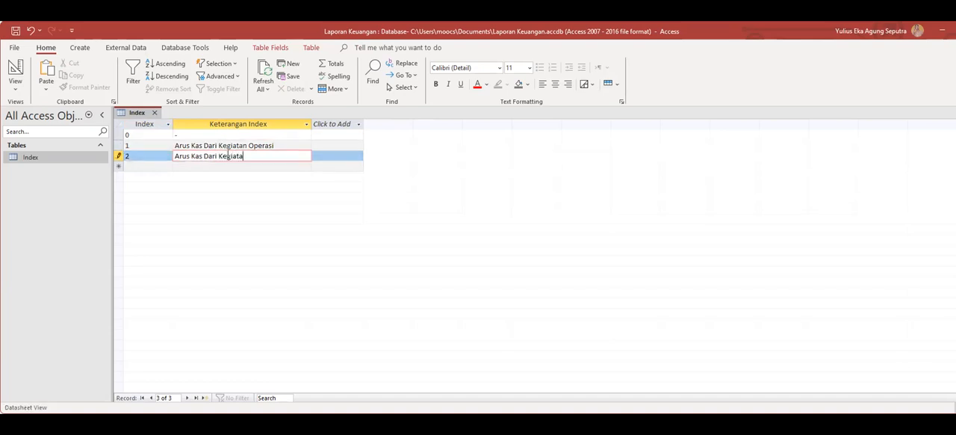
type("n Investasi")
key("Return")
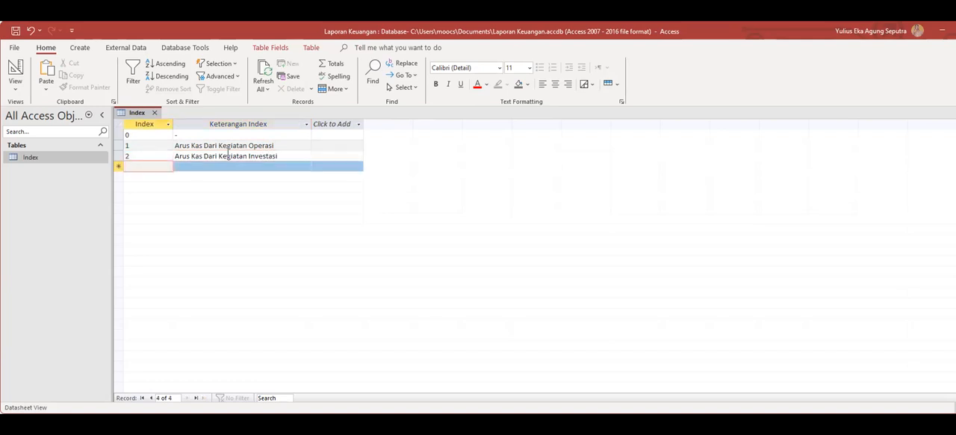
Enter record 3 with the description "Arus Kas Dari Kegiatan Pendanaan".
type("3")
key("Return")
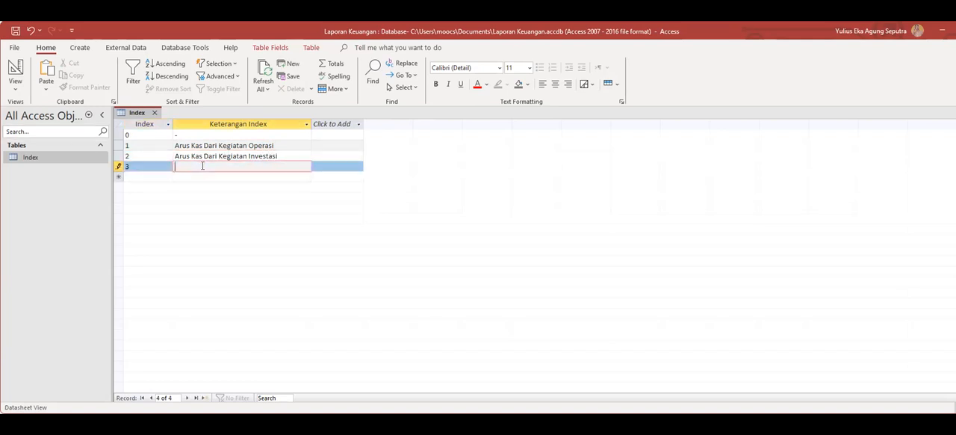
type("Arus Kas Dari Kegiatan Pendanaan")
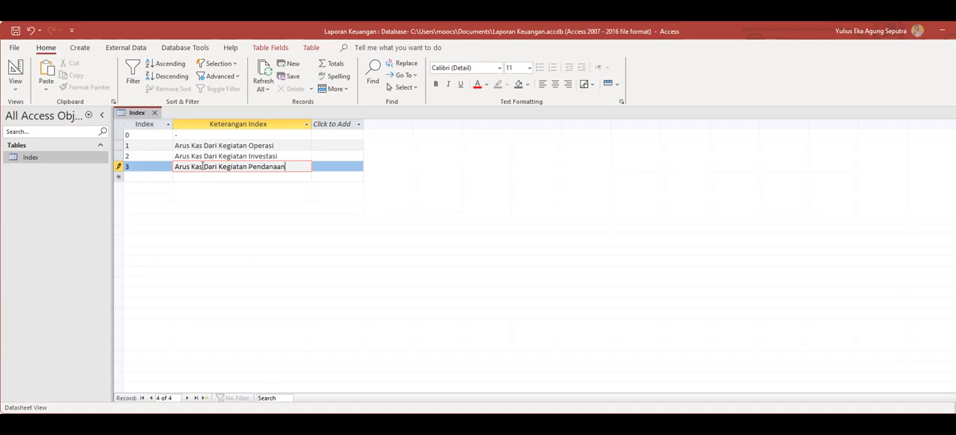
Save the Index table's data and close the table.
right_click(136, 114)
left_click(153, 111)
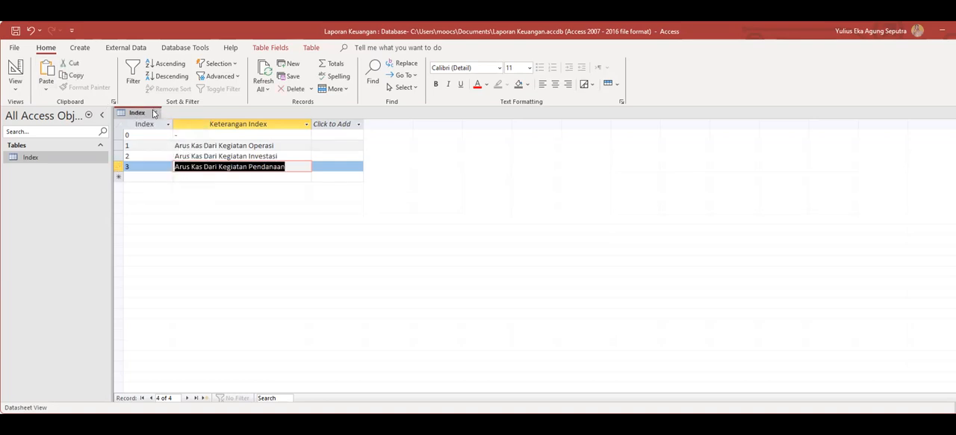
left_click(154, 111)
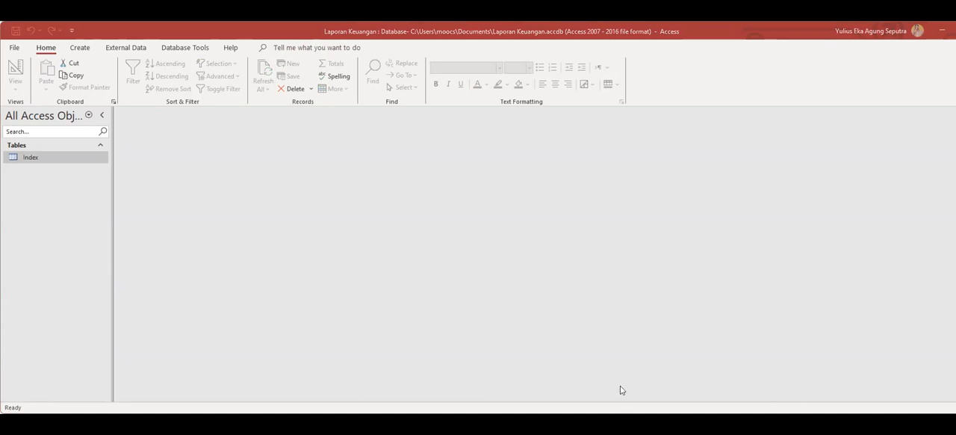
Create a new table and switch it to Design View, saving it as Keterangan Transaksi.
left_click(79, 47)
left_click(58, 73)
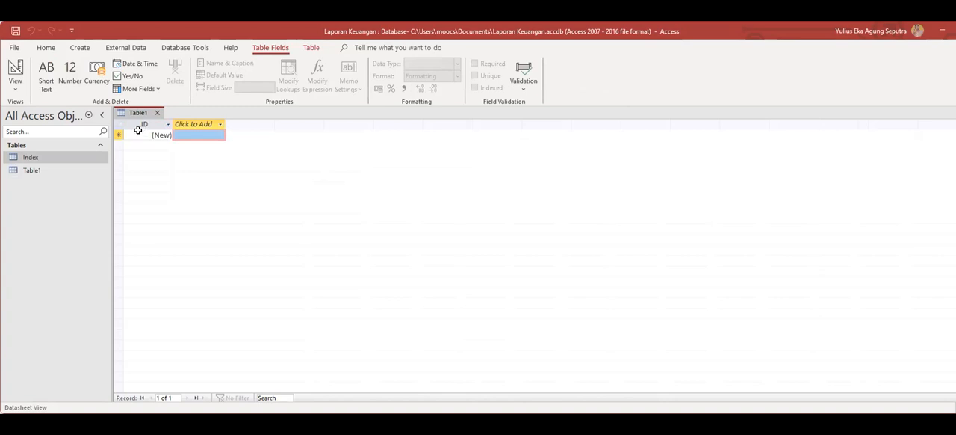
left_click(31, 170)
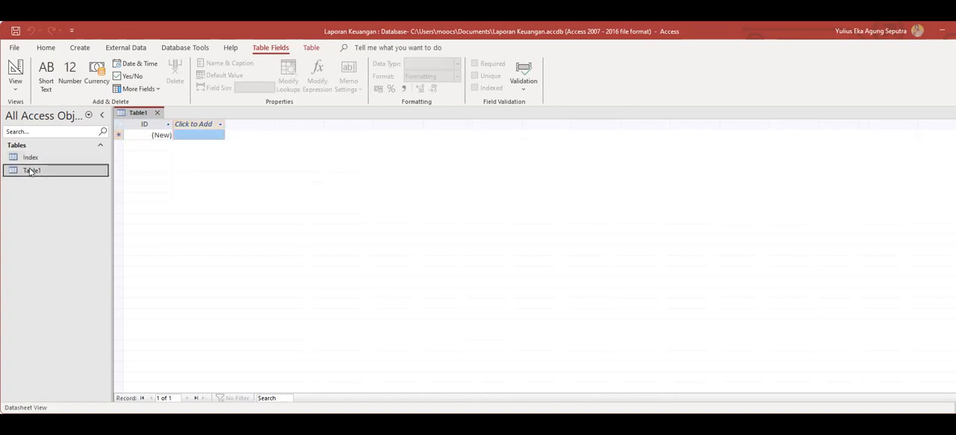
right_click(30, 170)
left_click(75, 193)
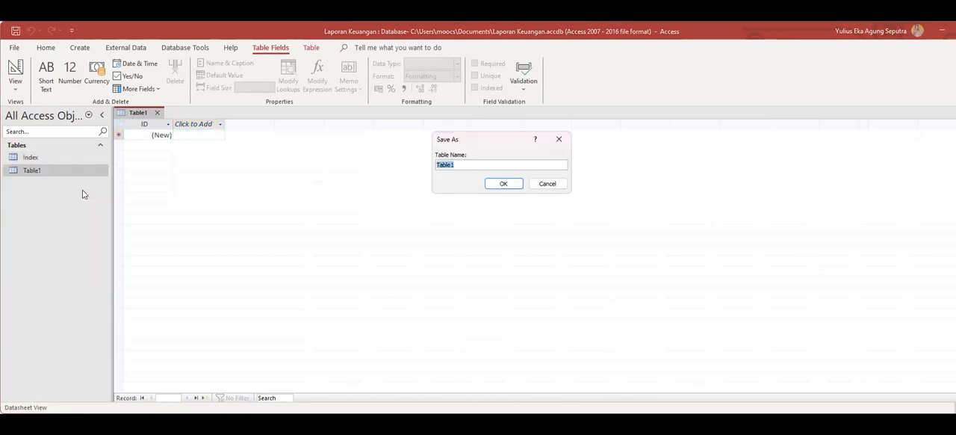
type("Keterangan Transaksi")
left_click(495, 184)
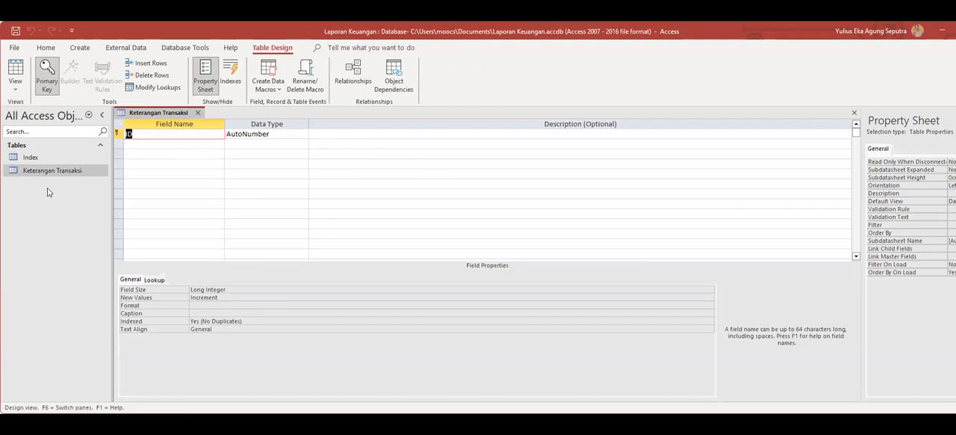
Rename the primary key field ID to Nomor Transaksi and set its data type to Short Text.
type("Nomor Transaksi")
left_click(116, 133)
right_click(116, 133)
left_click(258, 133)
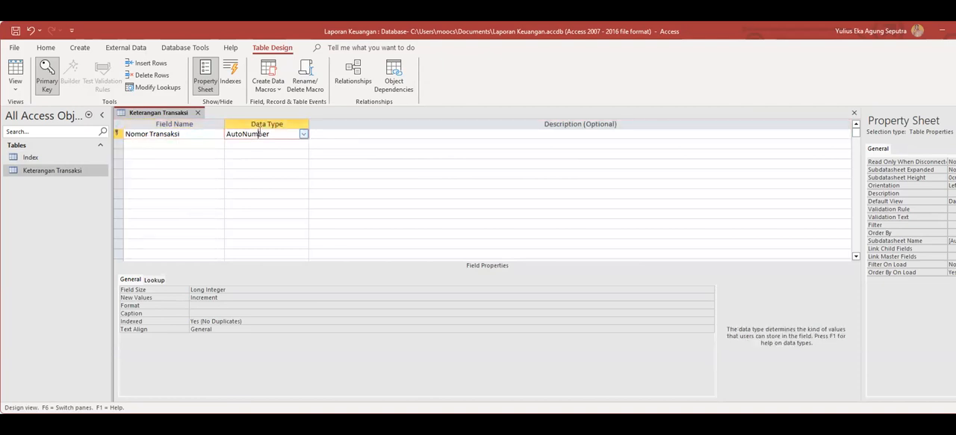
left_click_drag(284, 134, 195, 129)
type("sh")
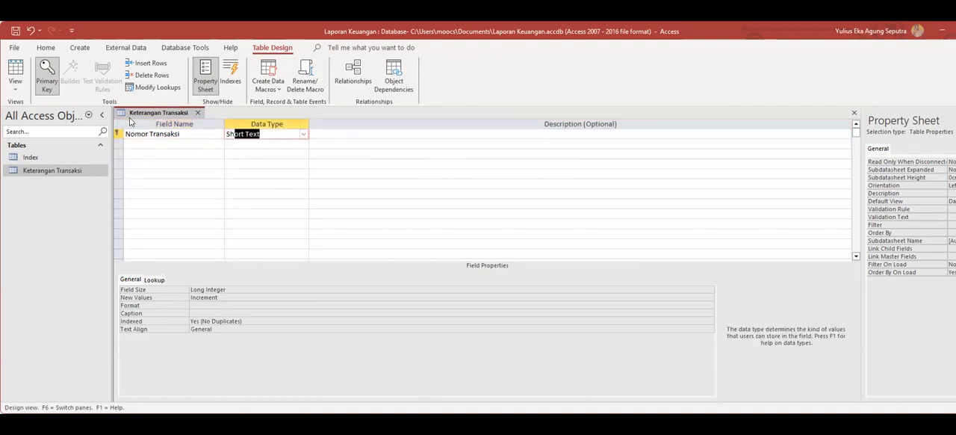
Add a second field named Tanggal with the Date/Time data type.
left_click(136, 143)
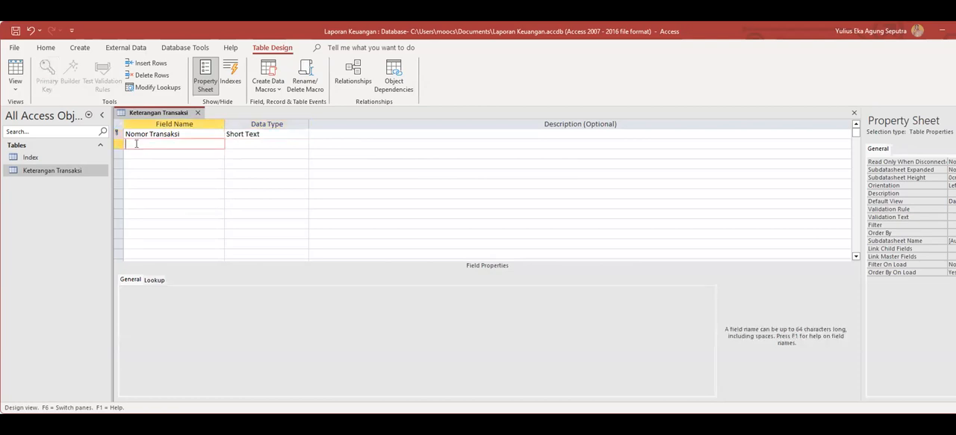
type("Tanggal")
left_click(273, 143)
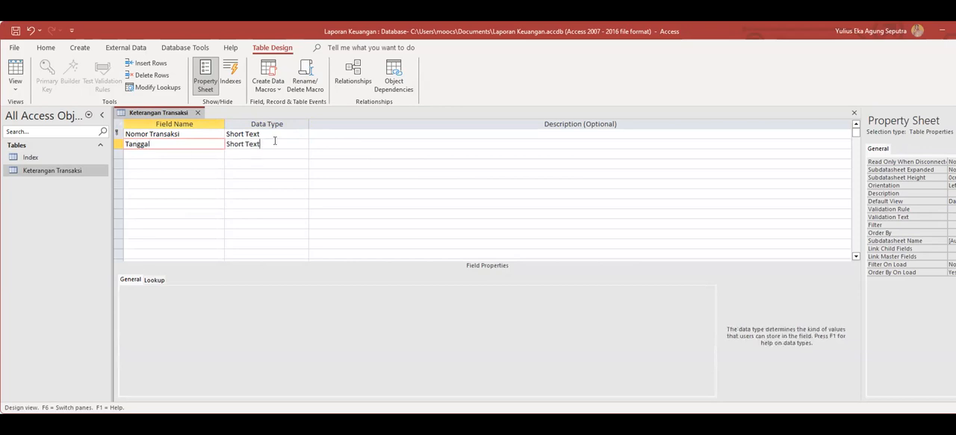
left_click(303, 144)
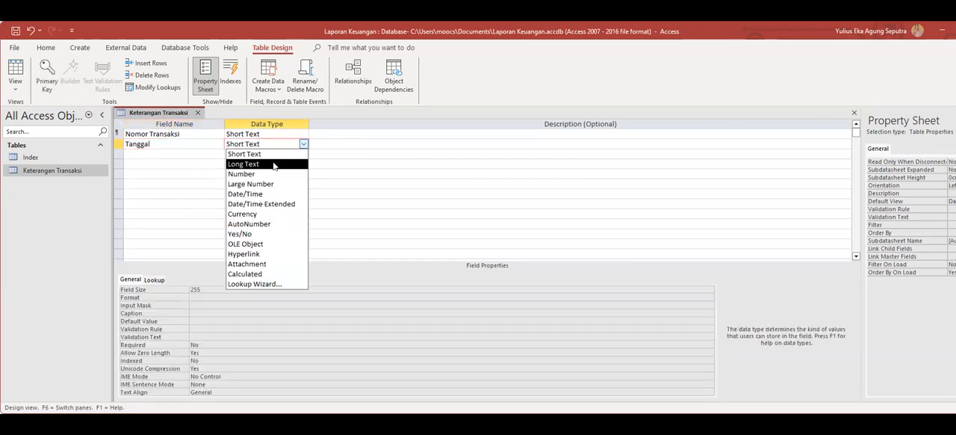
left_click(259, 193)
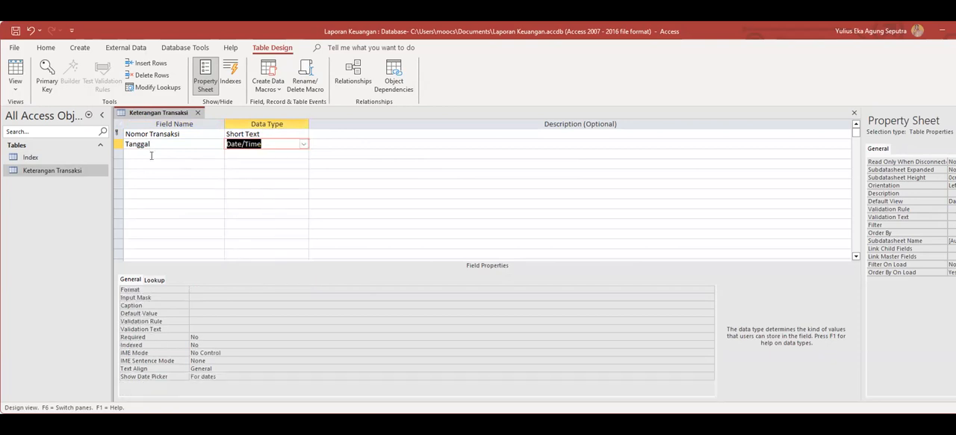
Add a third field named Keterangan Transaksi with the Short Text data type.
left_click(132, 153)
type("Keterangan Transaksi")
left_click(283, 157)
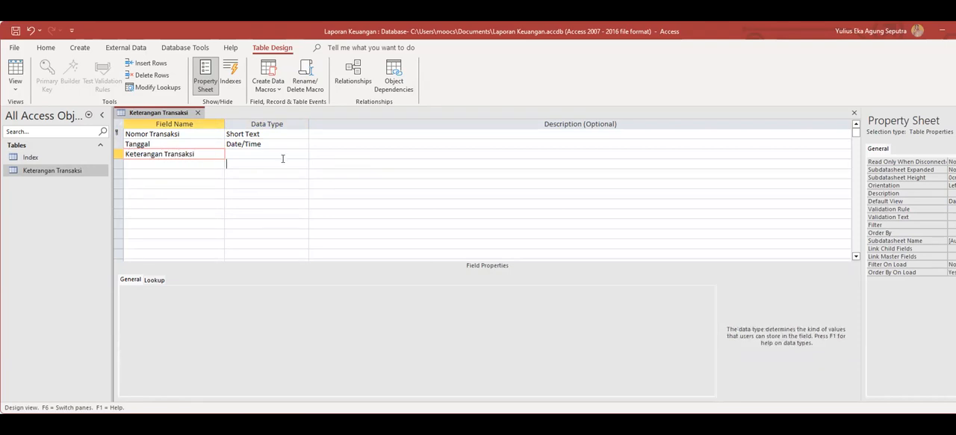
left_click(284, 153)
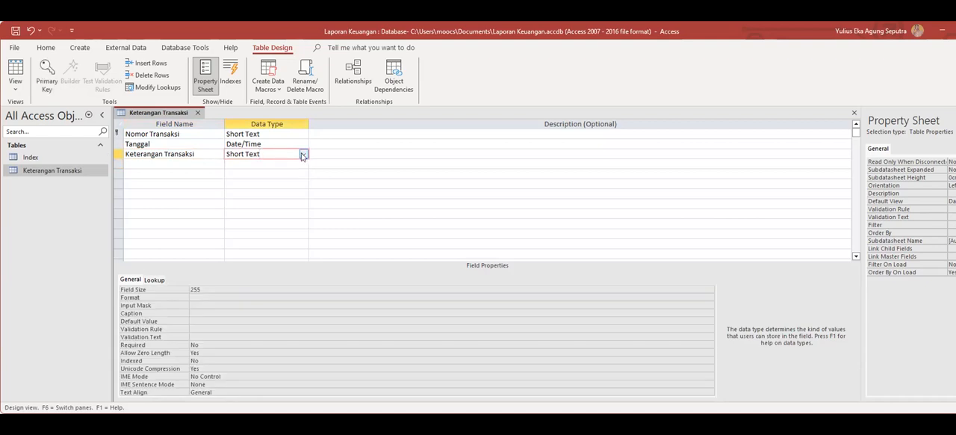
Save the Keterangan Transaksi table's design and close the table.
right_click(155, 113)
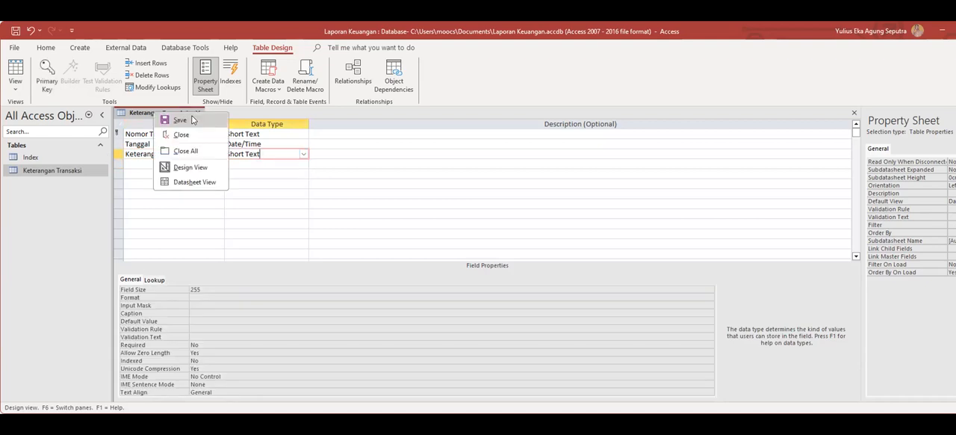
left_click(195, 118)
left_click(196, 114)
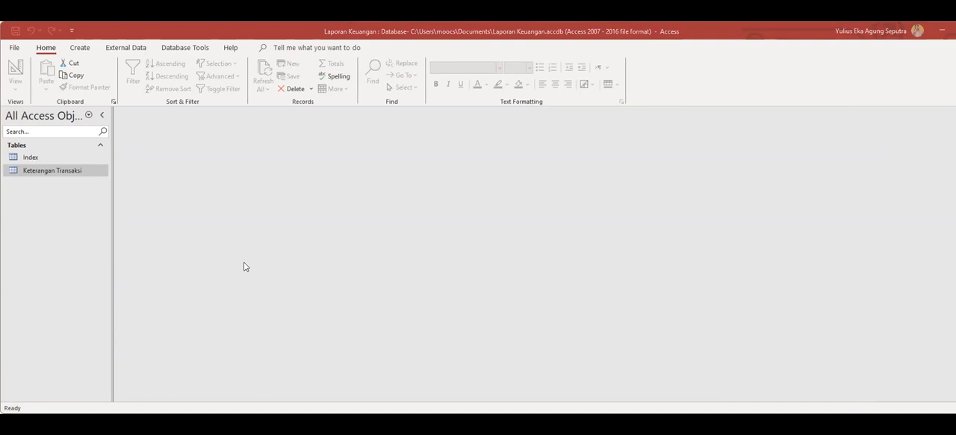
left_click(199, 289)
Create another new blank table in the database.
left_click(45, 171)
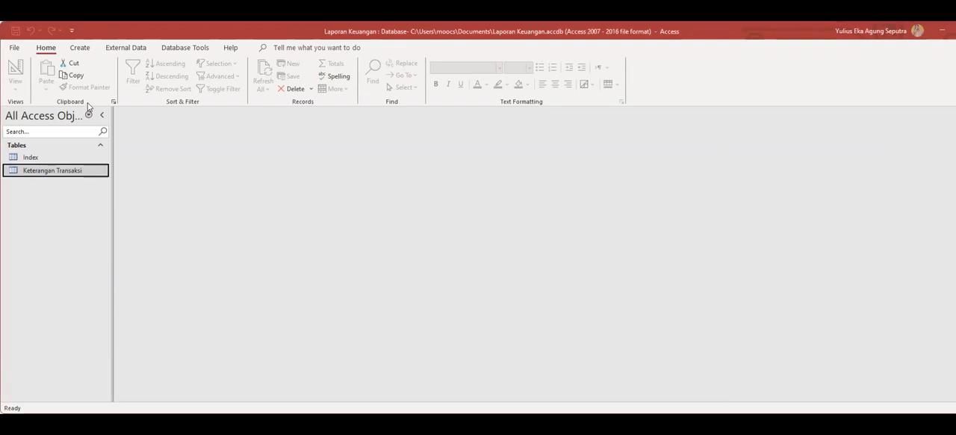
left_click(80, 48)
left_click(59, 71)
left_click(41, 172)
right_click(41, 172)
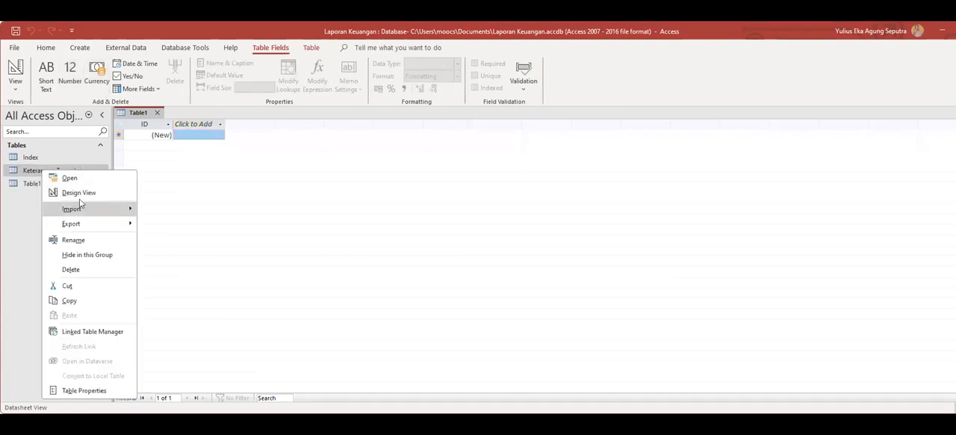
left_click(78, 192)
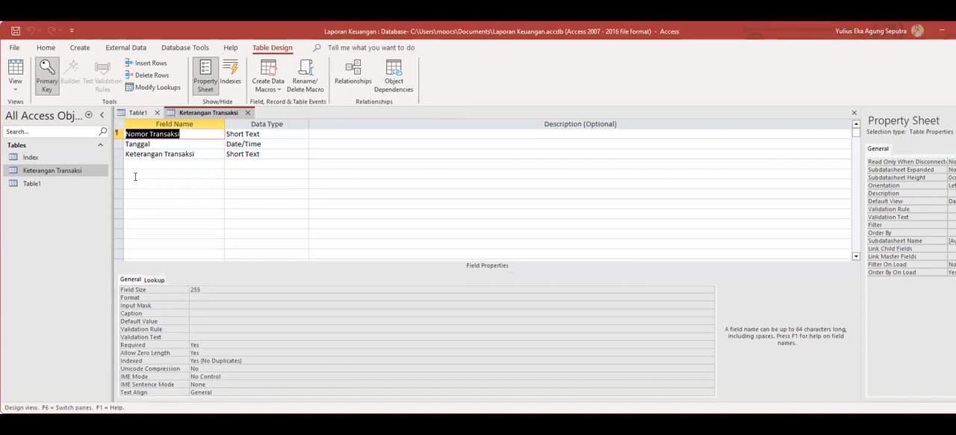
type("Kod")
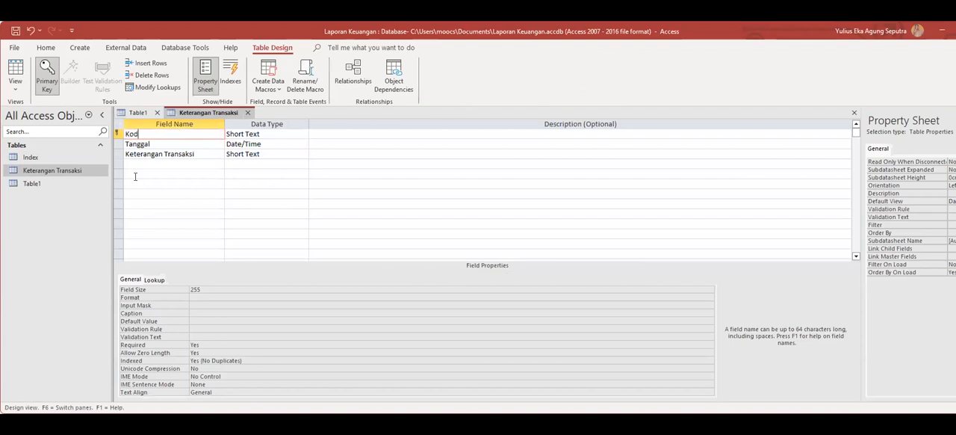
type("e AKun")
key("ctrl+z")
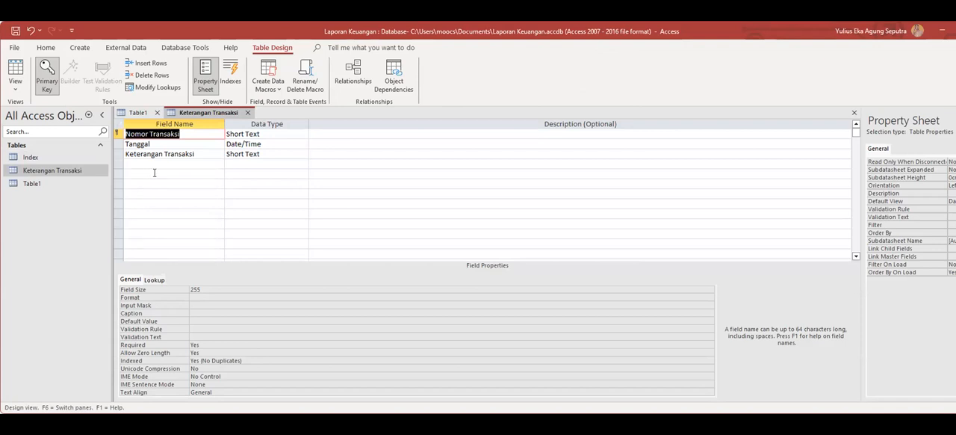
left_click(204, 182)
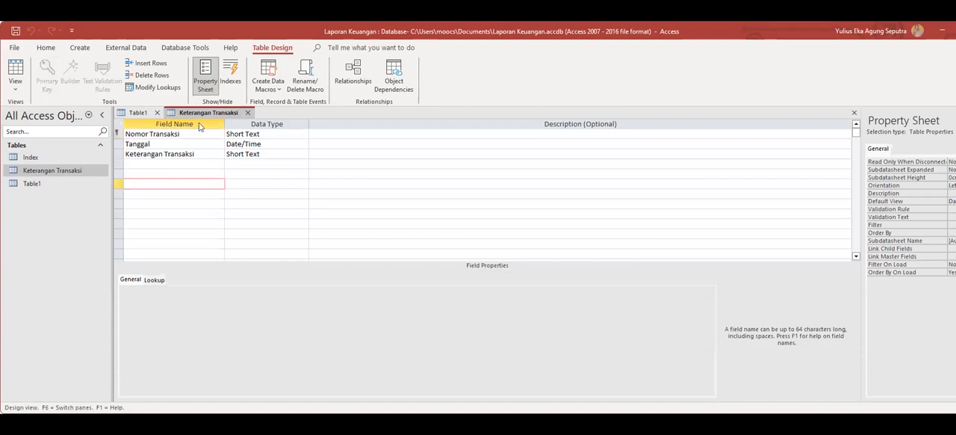
Switch the new Table1 to Design View, saving it under the name Kode AKun.
left_click(134, 113)
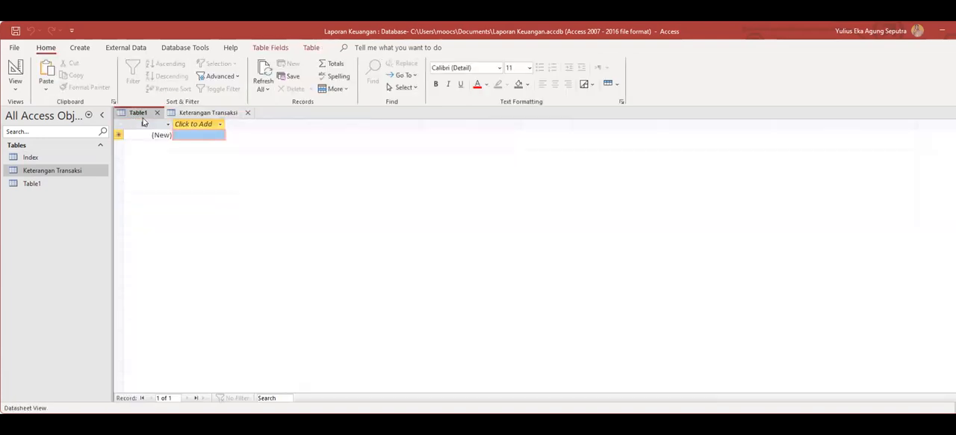
right_click(146, 114)
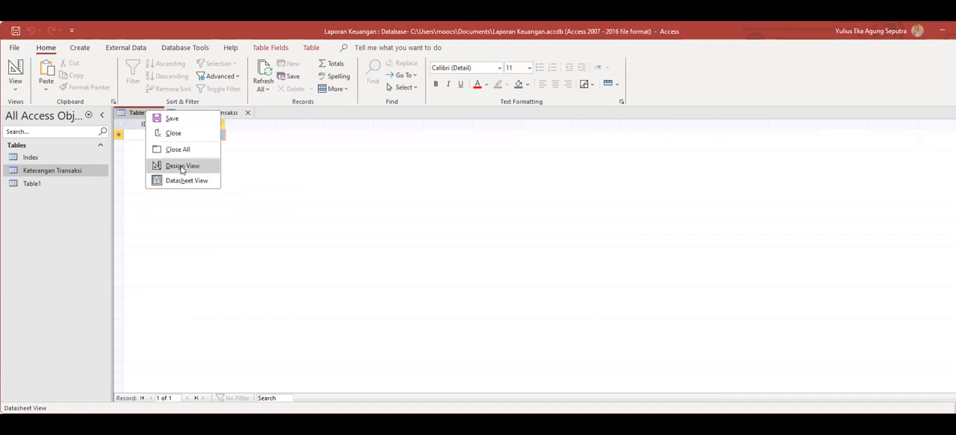
left_click(181, 165)
type("K")
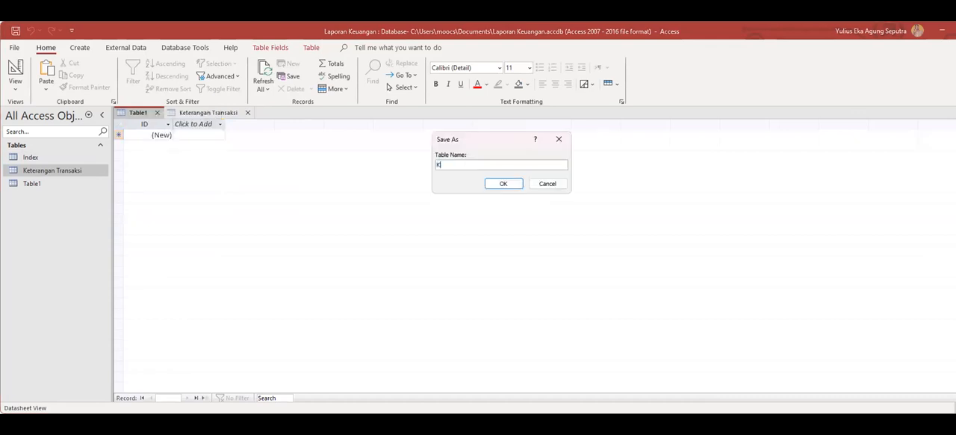
type("ode AKun")
left_click(503, 183)
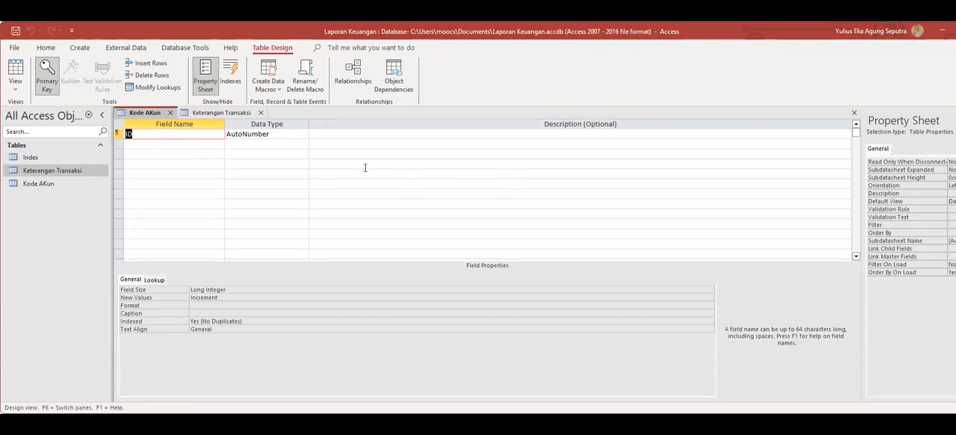
Rename the primary key field ID to Kode Akun and set its data type to Short Text.
type("Kode Akun")
left_click(276, 134)
left_click(302, 135)
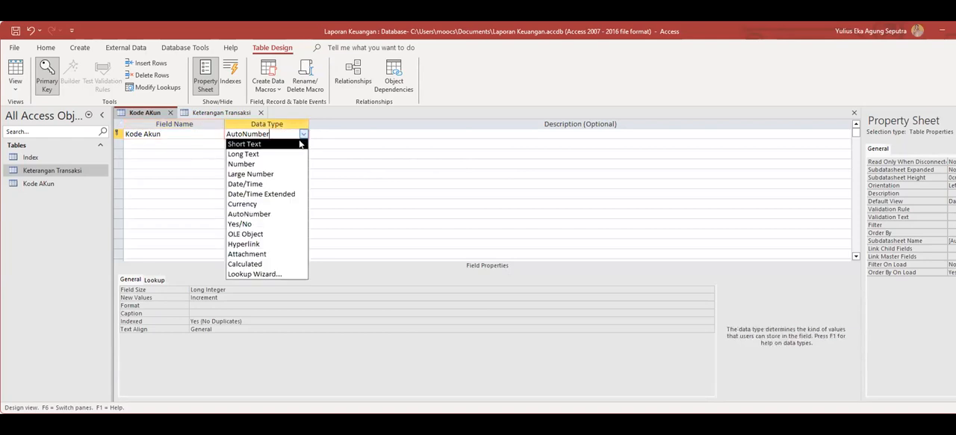
left_click(298, 143)
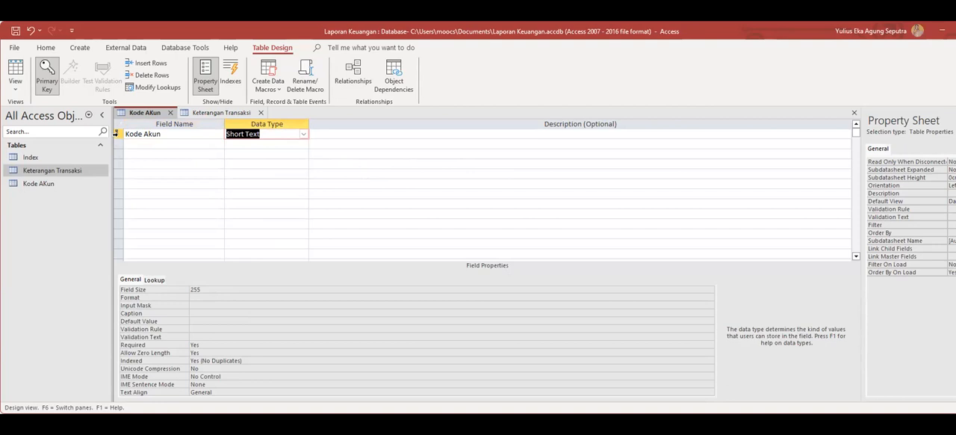
left_click(118, 135)
right_click(118, 136)
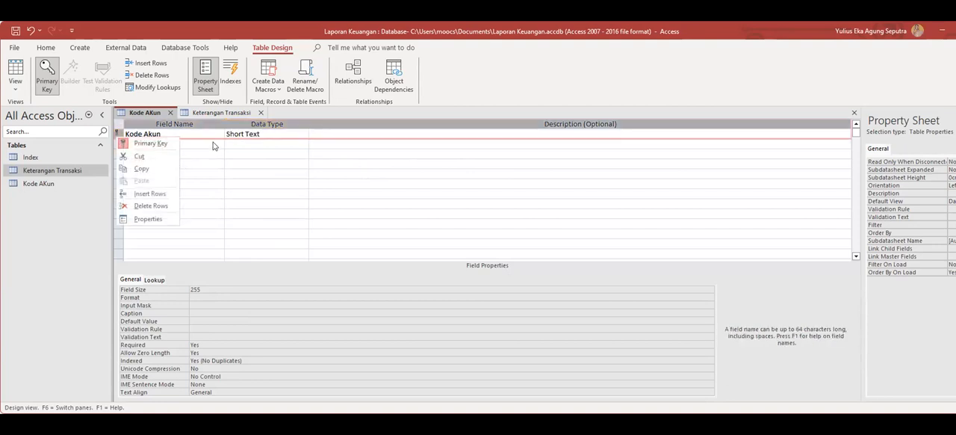
Add a second field named Nama Akun with the Short Text data type.
left_click(184, 144)
type("Nama Akun")
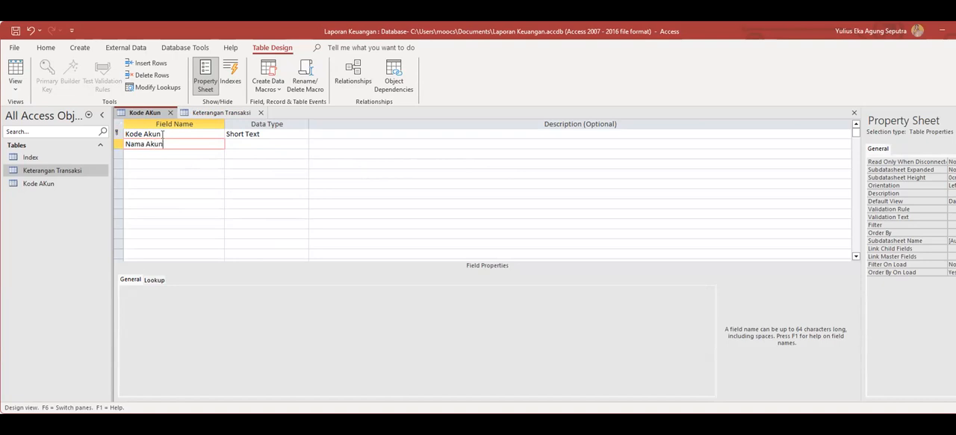
left_click(254, 143)
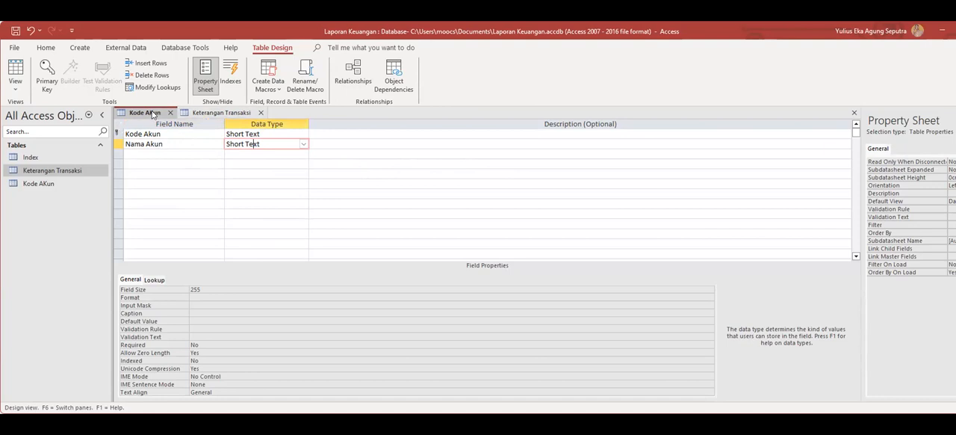
Save the Kode AKun table's design and close the table.
right_click(153, 113)
left_click(176, 121)
left_click(171, 113)
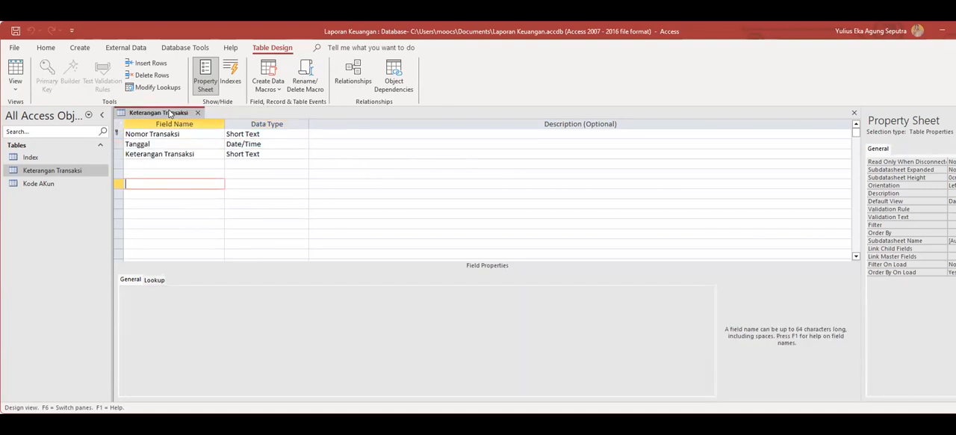
Open the Kode AKun table for data entry and enter account code 1-111 with the name Kas.
double_click(35, 185)
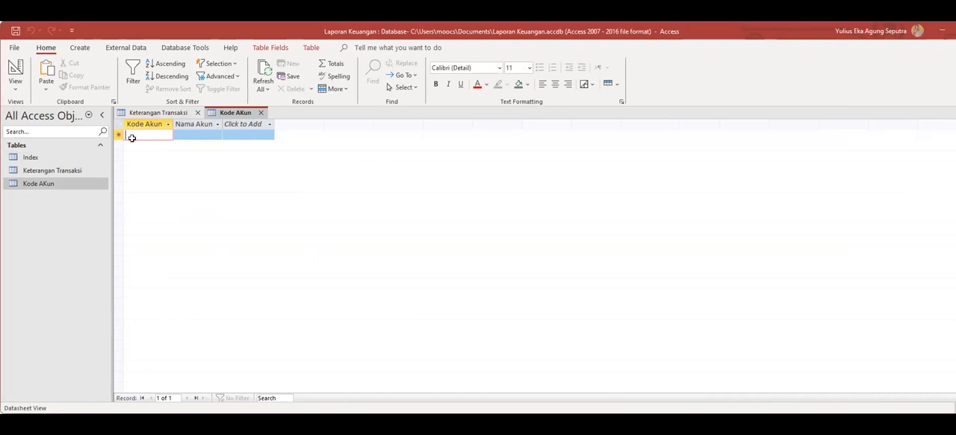
type("1-111")
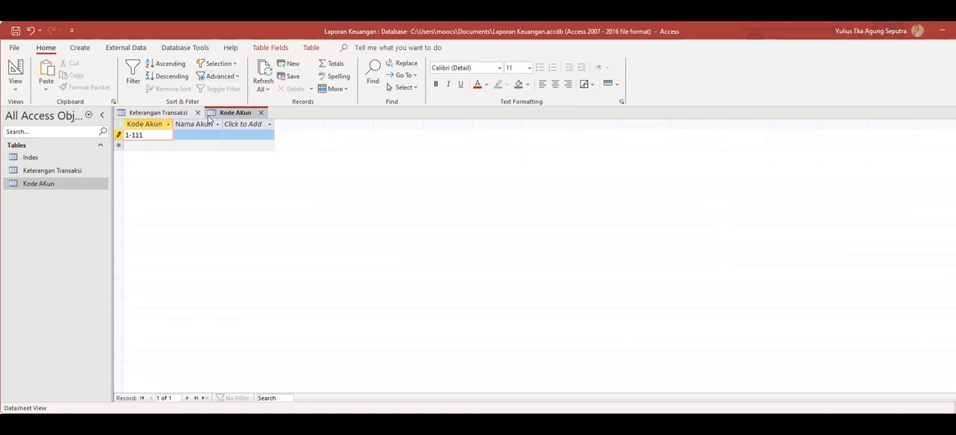
left_click(193, 135)
type("Kas")
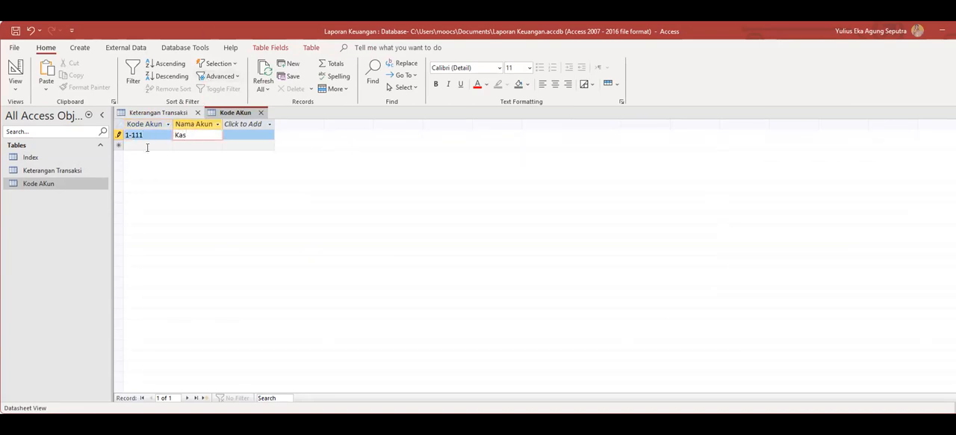
Enter the second record with account code 1-112 and the name Bank.
left_click(141, 146)
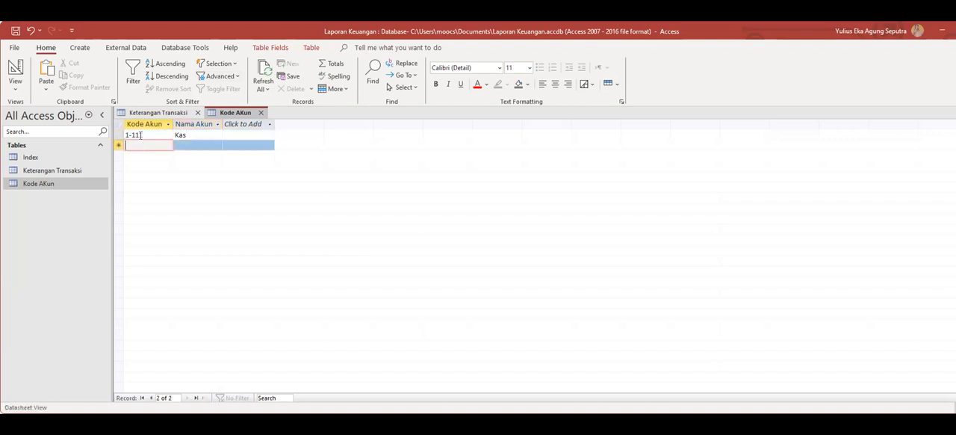
type("1-112")
left_click(185, 145)
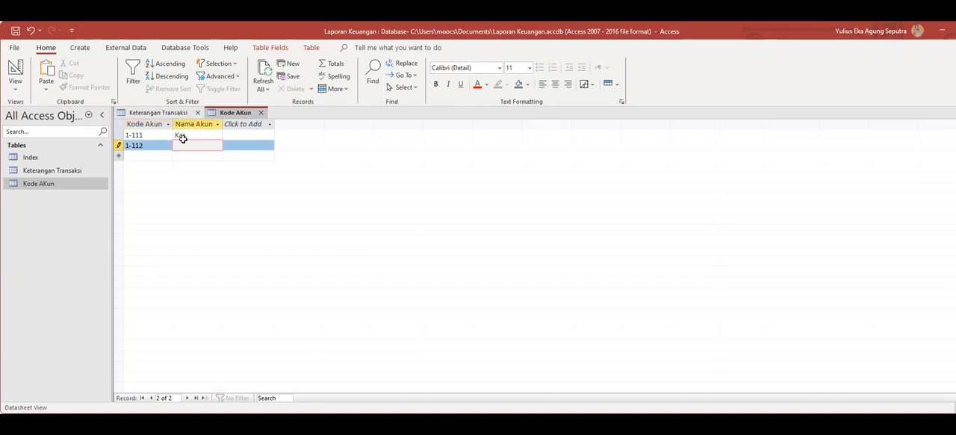
type("Bank")
Enter the third record with account code 1-113 and the name Piutang.
left_click(150, 158)
type("1-11")
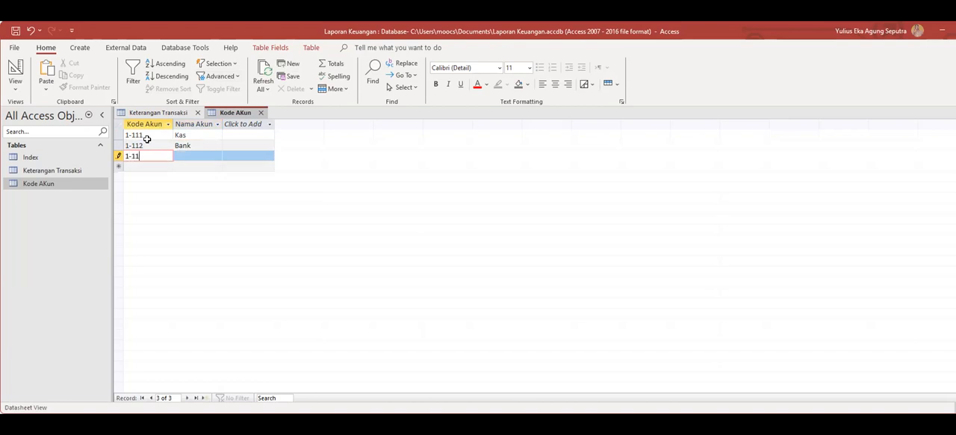
type("3")
left_click(184, 156)
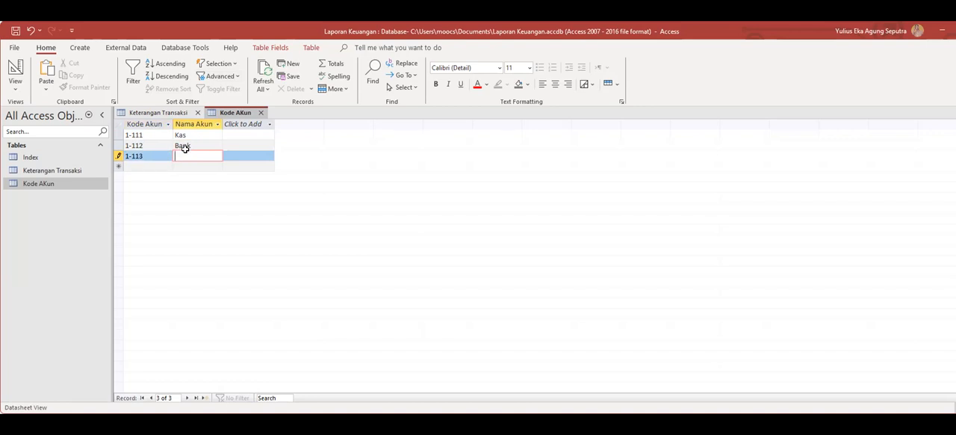
type("Piutang")
Start the fourth record with account code 1-114 and go to its account name.
left_click(151, 164)
type("1")
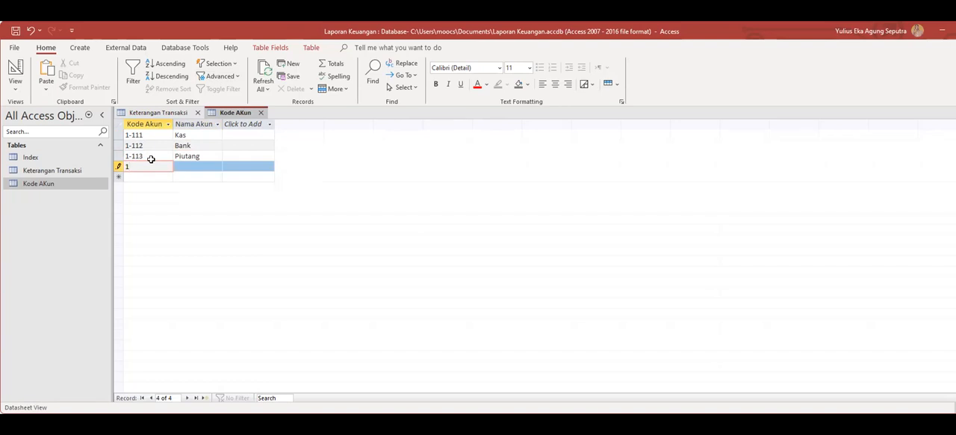
type("-11")
left_click(182, 165)
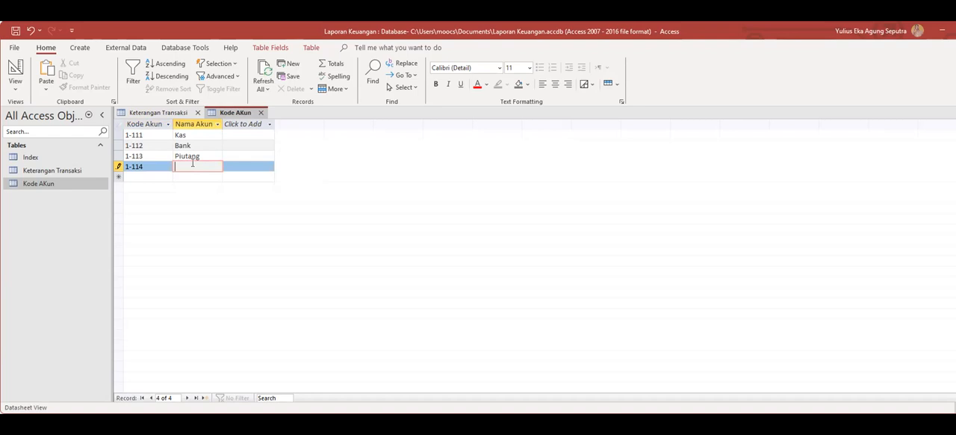
key("Tab")
type("P")
key("BackSpace")
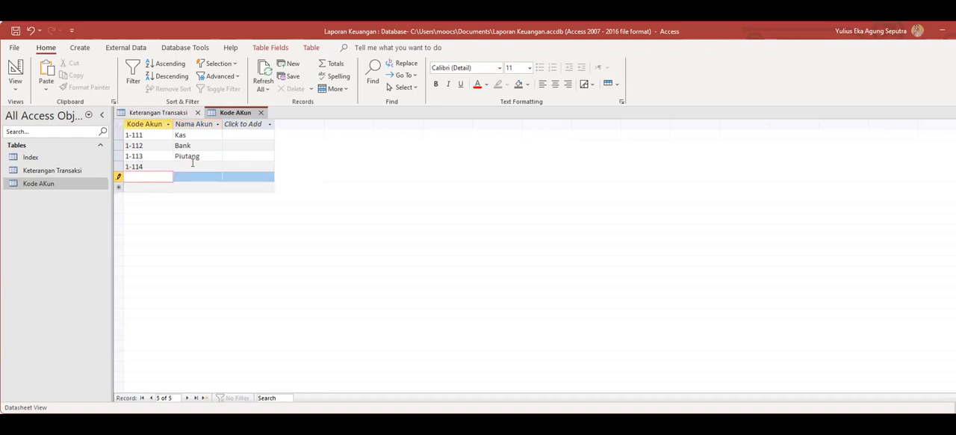
left_click(385, 278)
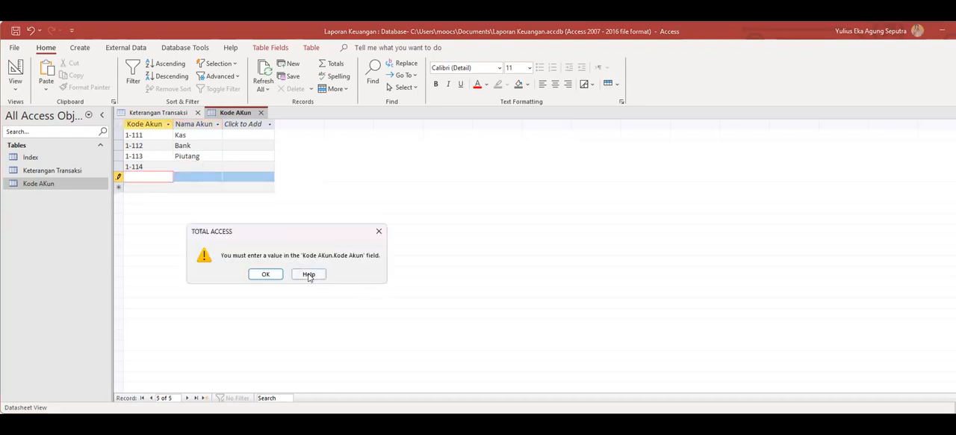
left_click(277, 276)
key("Escape")
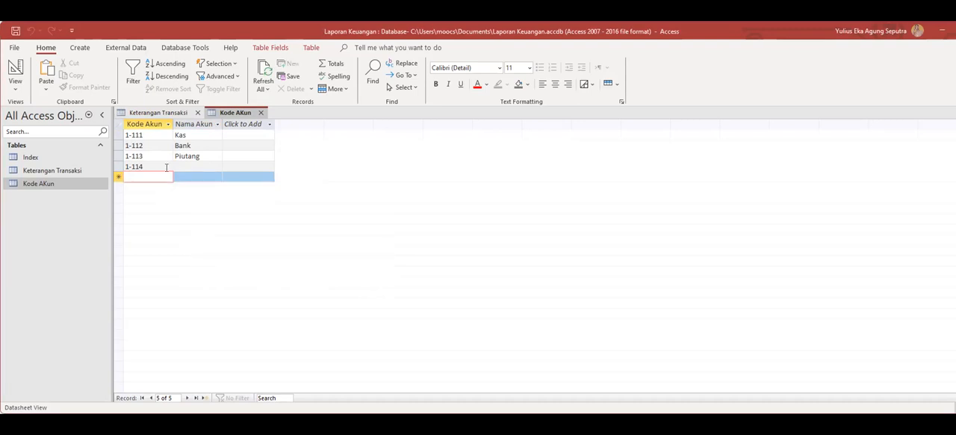
Enter Persediaan as the account name of record 1-114.
left_click(184, 165)
type("Persediaan")
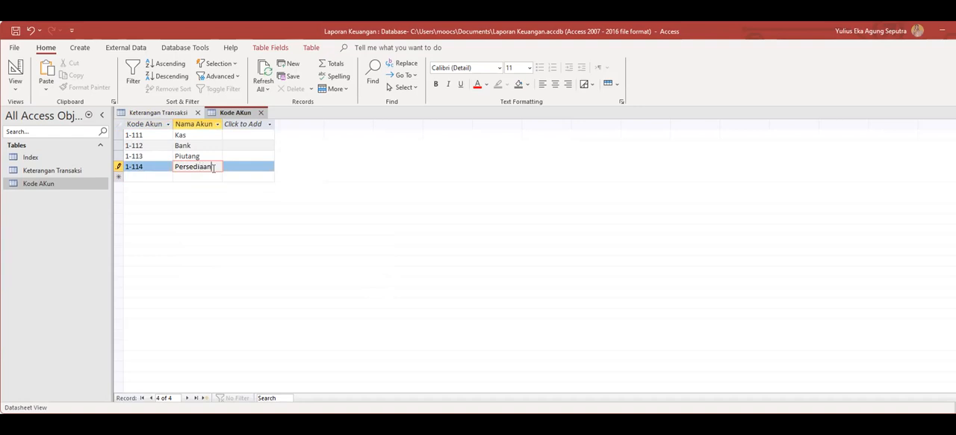
Enter the fifth record with account code 1-211 and the name Peralatan.
left_click(141, 175)
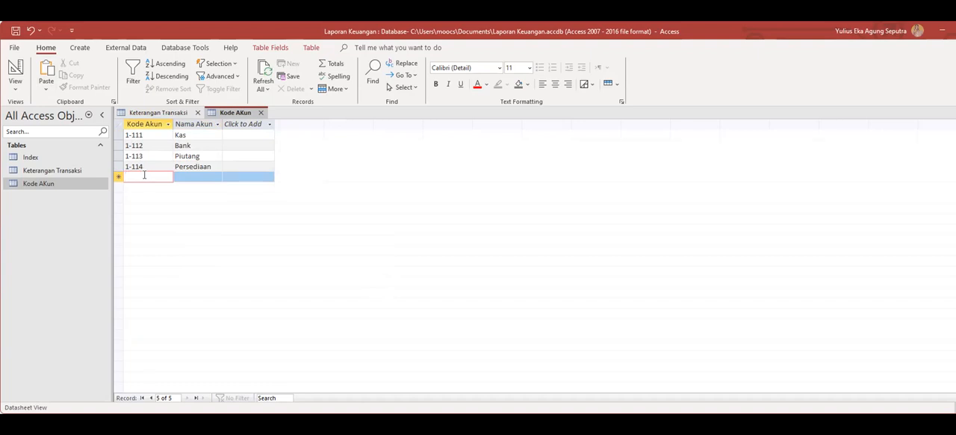
type("1-")
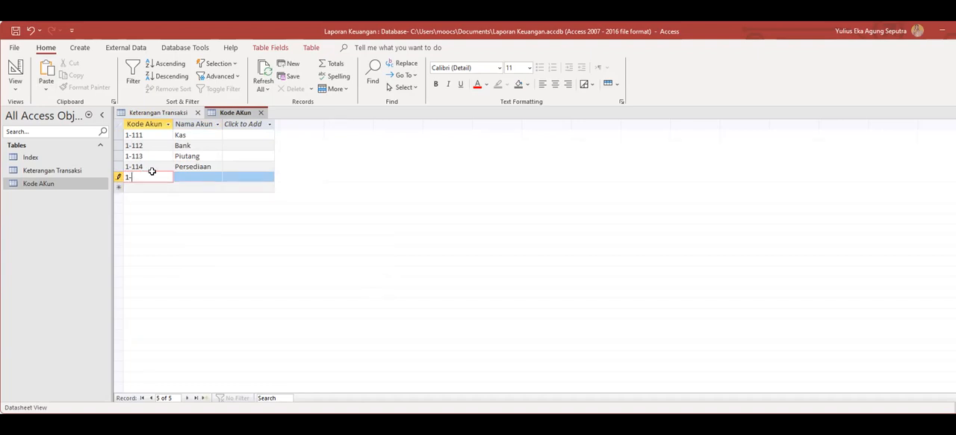
type("211")
left_click(187, 177)
type("Peralatan")
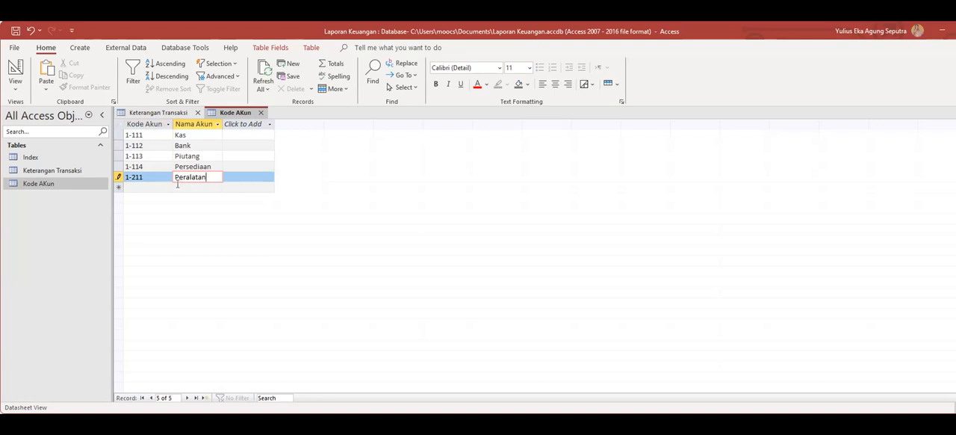
Enter the sixth record with account code 1-212 and the name Perlengkapan.
key("Tab")
type("1-212")
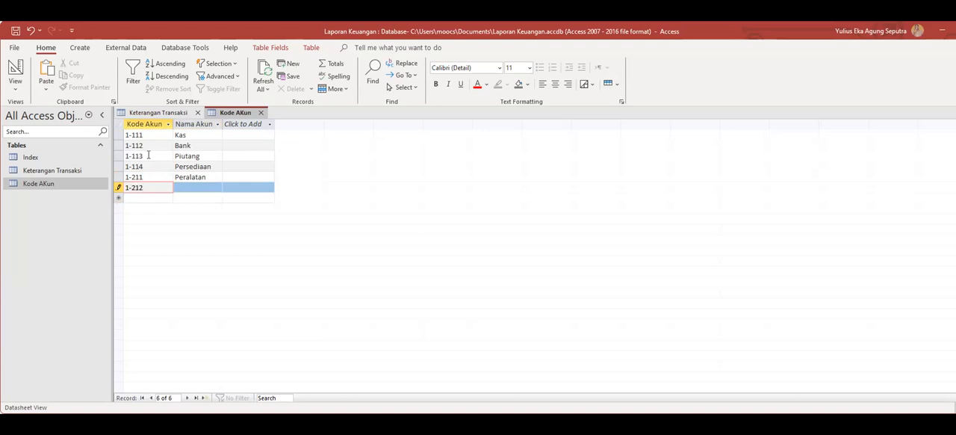
left_click(196, 187)
type("Perlengkapan")
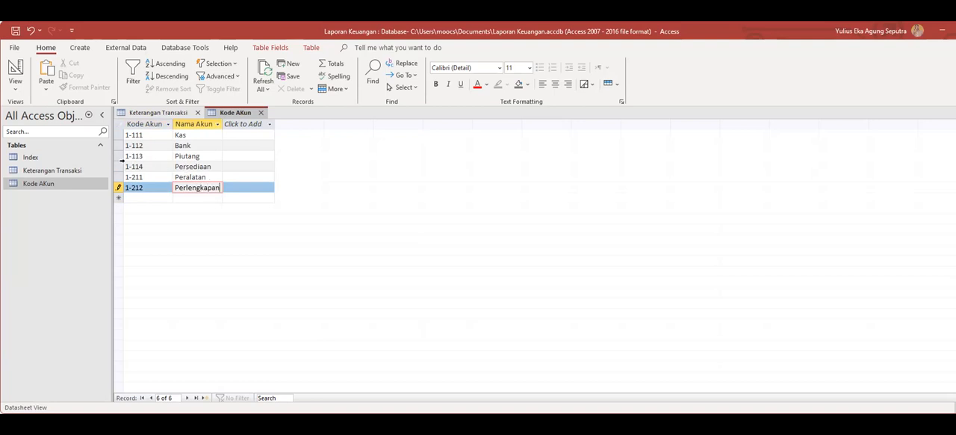
Enter the seventh record with account code 1-213 and the name Tanah Dan Bangunan.
key("Tab")
type("1-21")
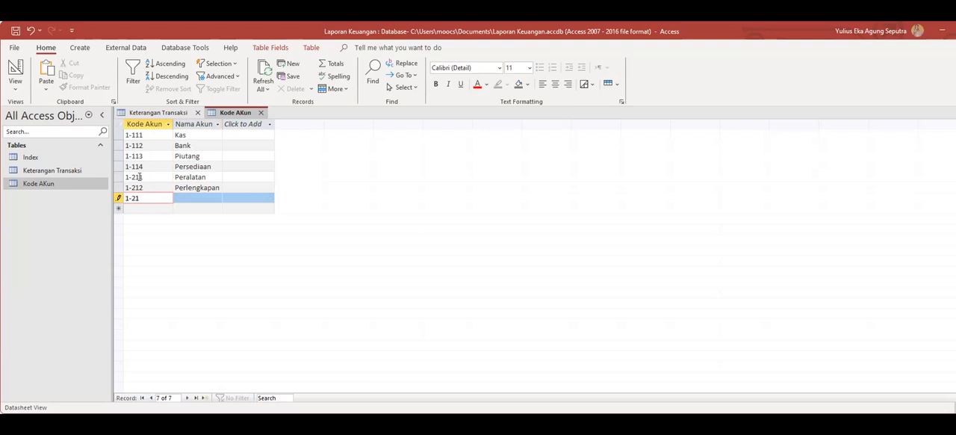
type("3")
key("Tab")
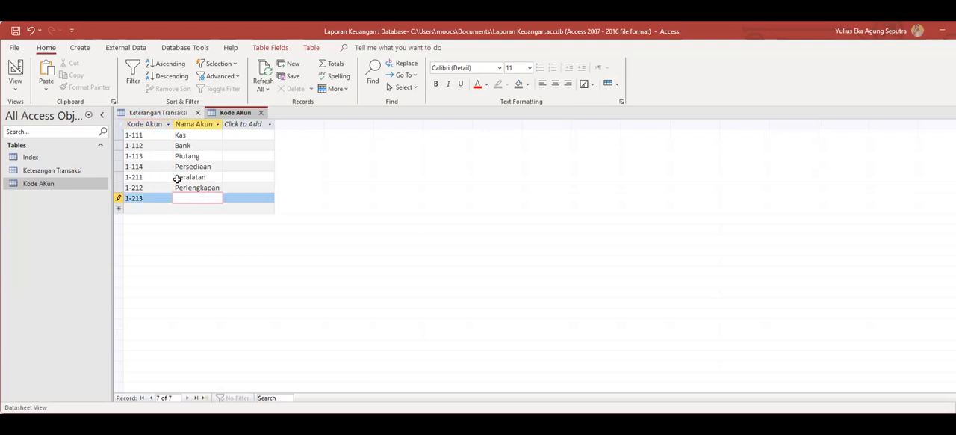
type("Tanah Dan Bangunan")
key("Return")
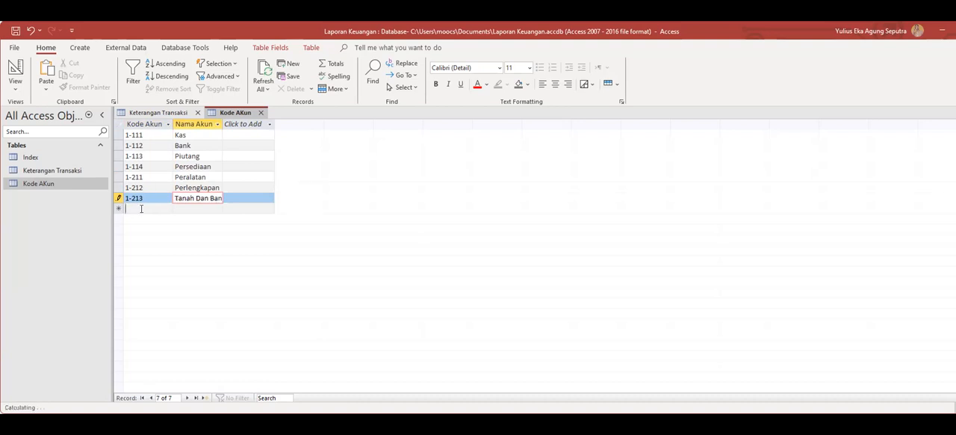
Enter the eighth record with account code 2-111 and the name Utang Usaha.
type("2-111")
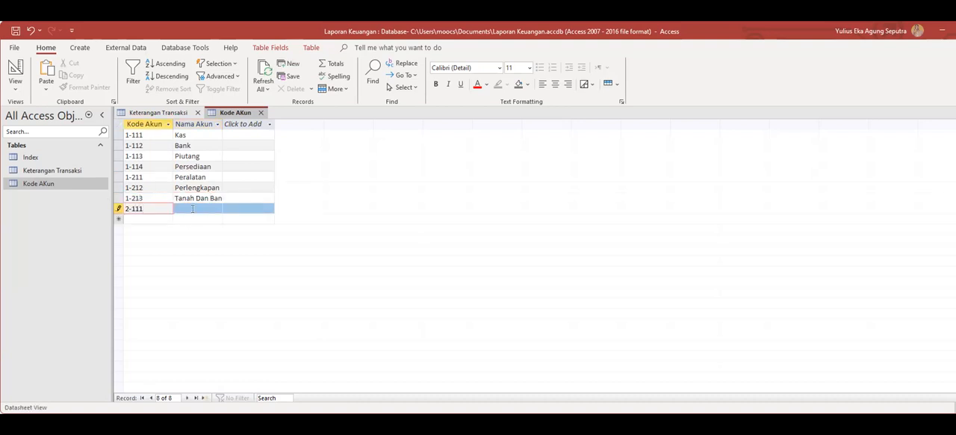
left_click(185, 209)
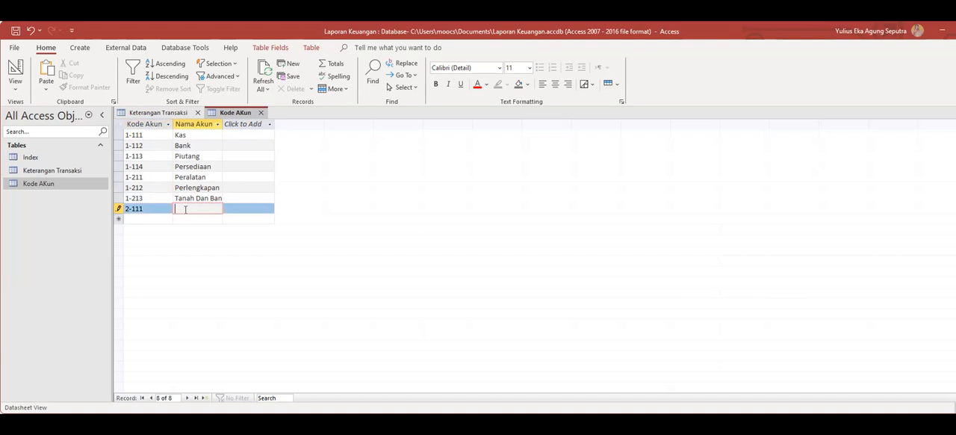
type("Utang Usaha")
Enter the ninth record with account code 3-111 and the name Modal.
left_click(136, 218)
type("3")
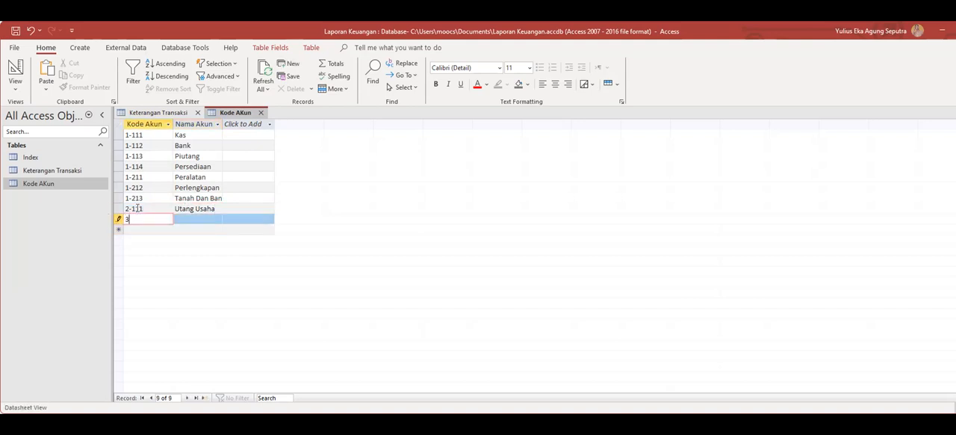
type("-111")
left_click(183, 217)
type("Modal")
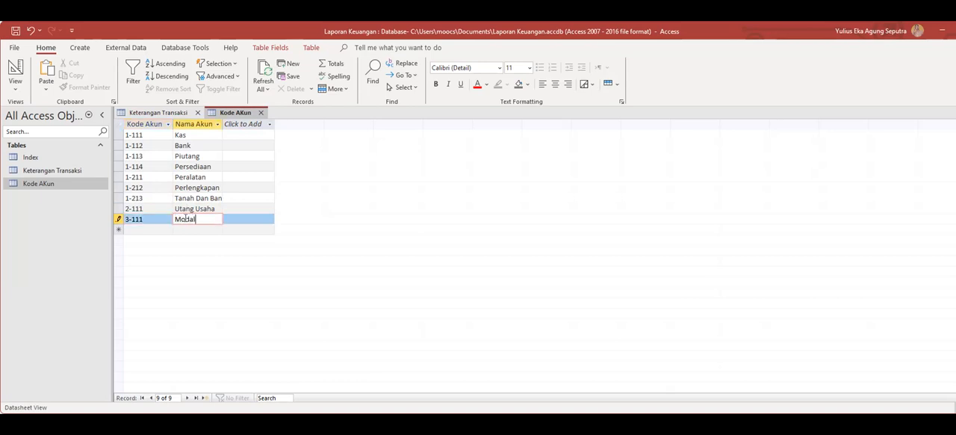
Enter the tenth record with account code 3-211 and the name Prive.
left_click(140, 228)
type("3-211")
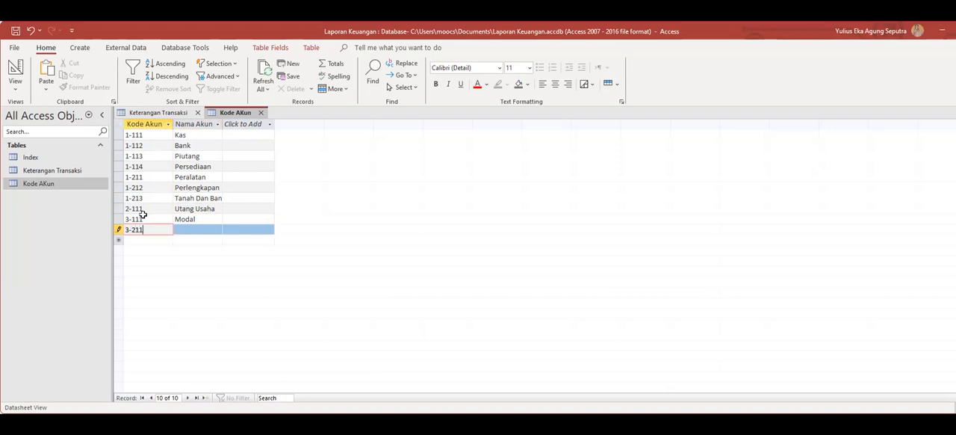
left_click(190, 229)
type("Prive")
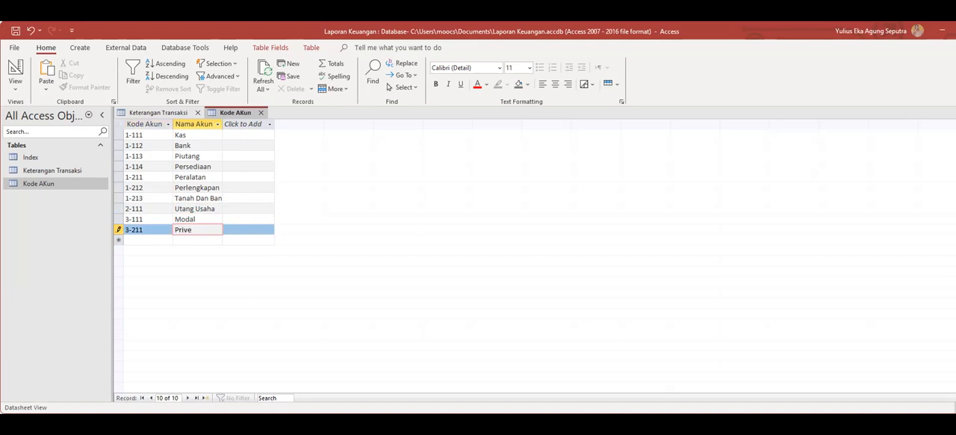
Enter the eleventh record with account code 4-111 and the name Pendapatan.
left_click(129, 240)
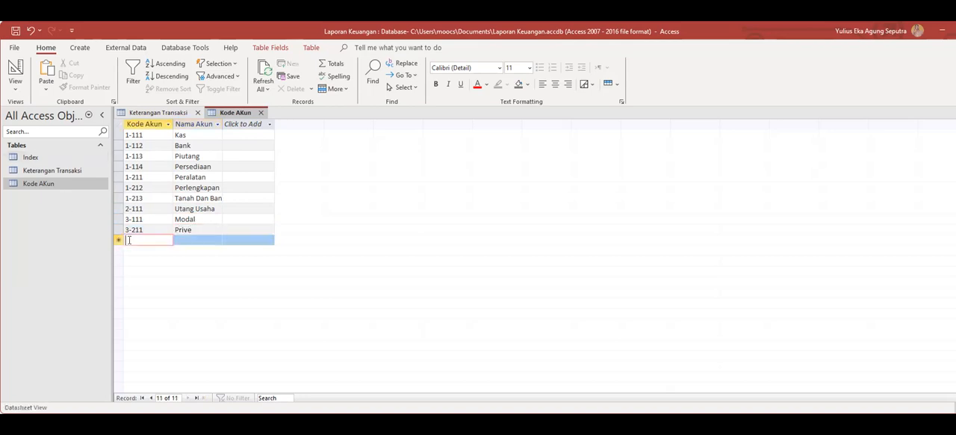
type("4-111")
left_click(187, 240)
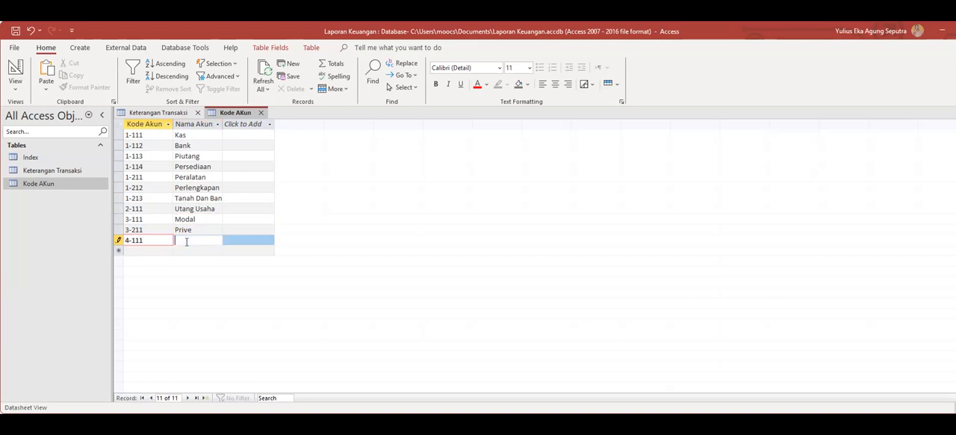
type("Pendap-a")
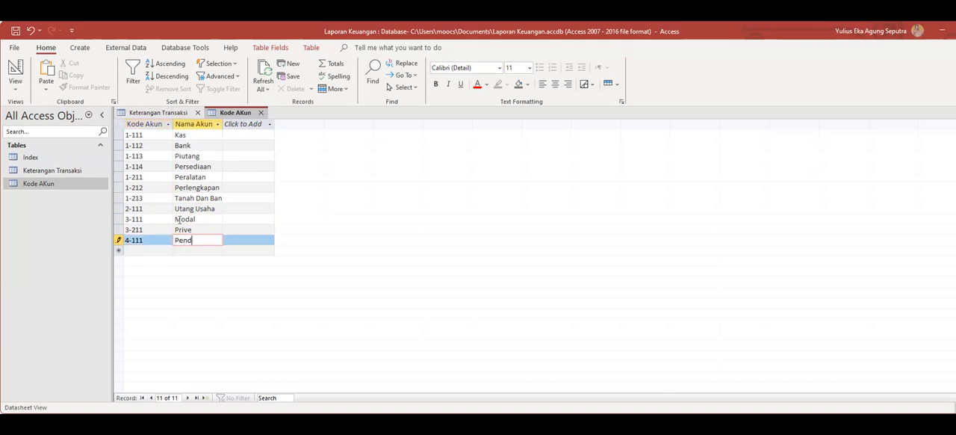
key("BackSpace")
key("BackSpace")
type("atan")
Enter the twelfth record with account code 5-111 and the name Beban Gaji.
left_click(131, 248)
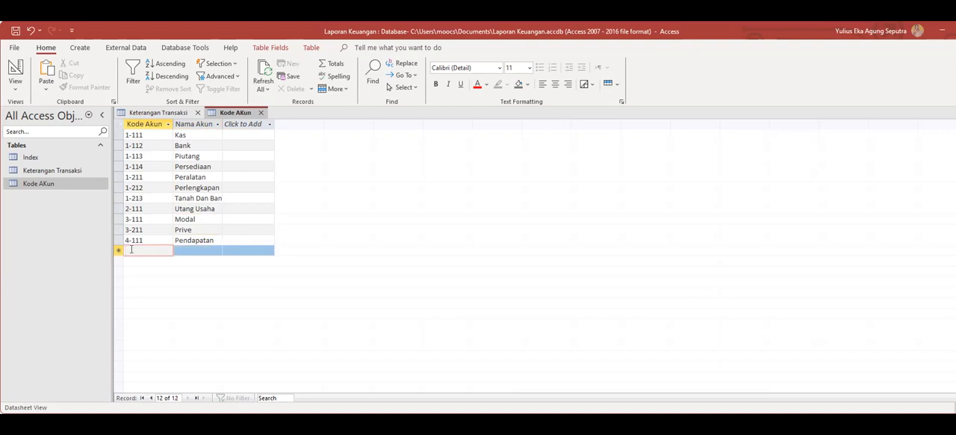
type("5-111")
left_click(200, 249)
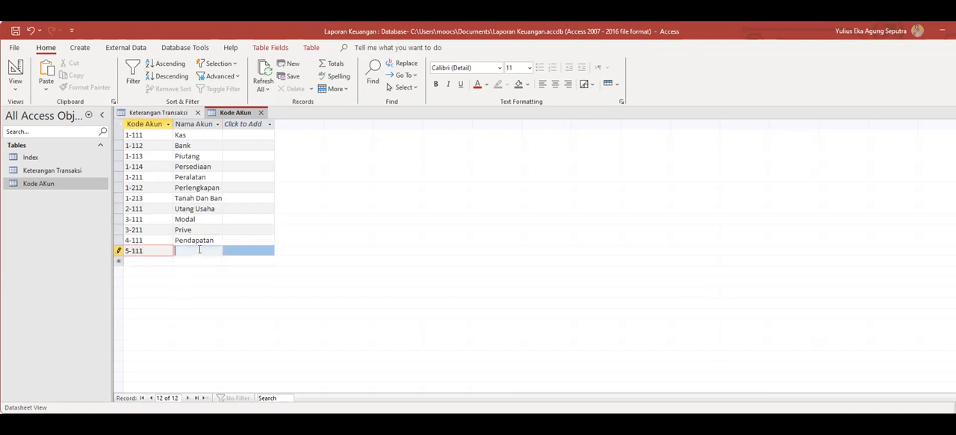
type("Beban Gaji")
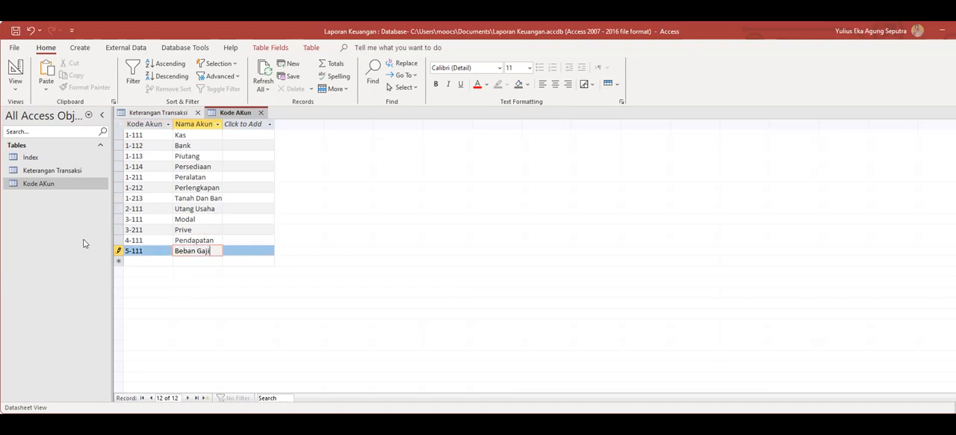
Enter the thirteenth record with account code 5-112 and the name Beban Operasional Lain Lain.
left_click(150, 259)
type("5-112")
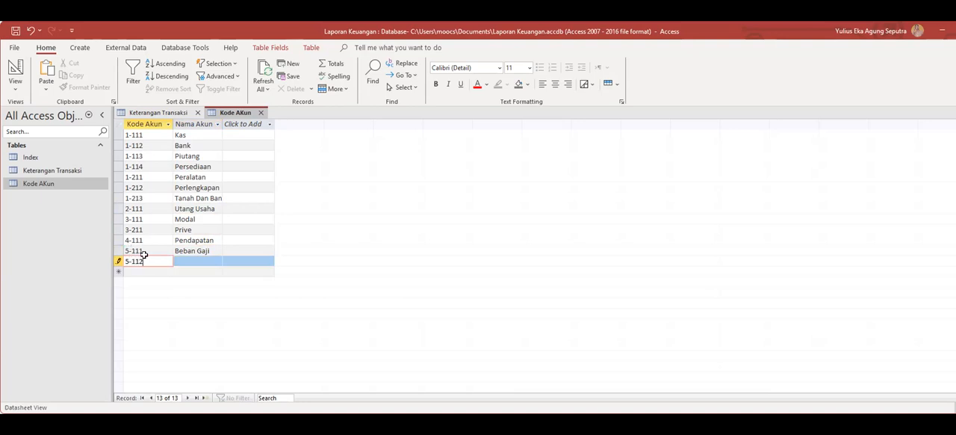
left_click(186, 261)
type("Beb")
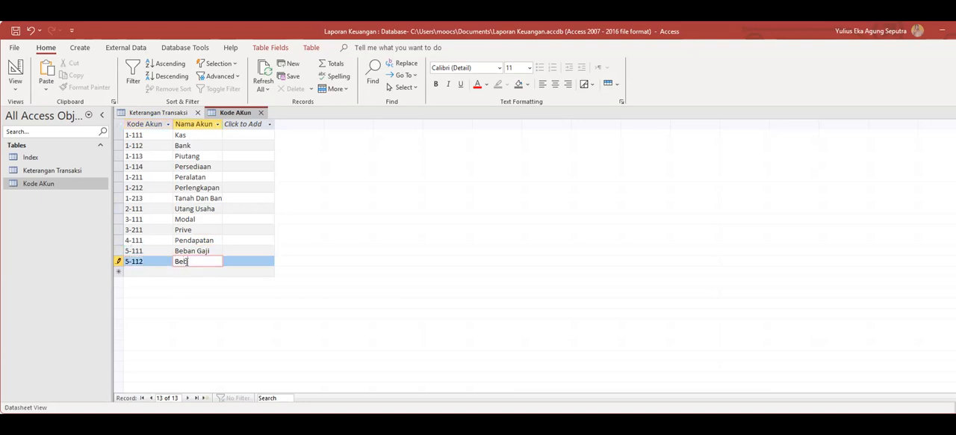
type("an Operas")
type("iona")
key("BackSpace")
type("l Lain Lain")
Enter the fourteenth record with account code 5-113 and the name Biaya Transportasi.
left_click(149, 271)
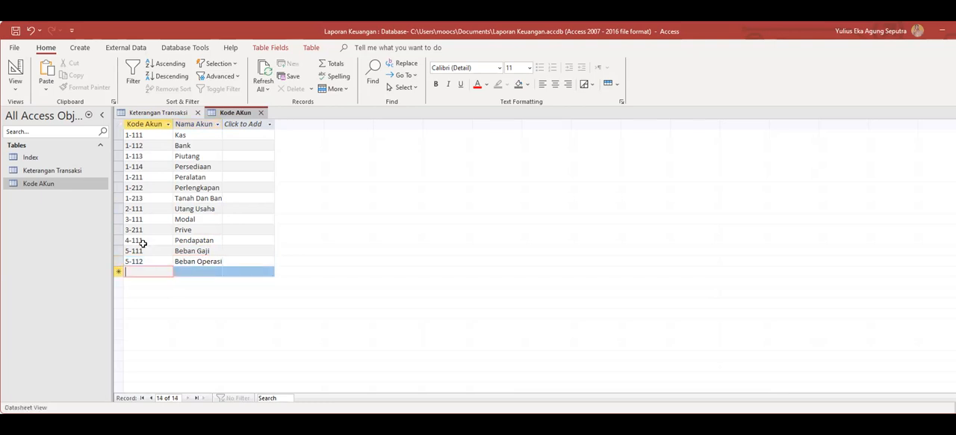
type("5-113")
left_click(203, 272)
type("Biaya ")
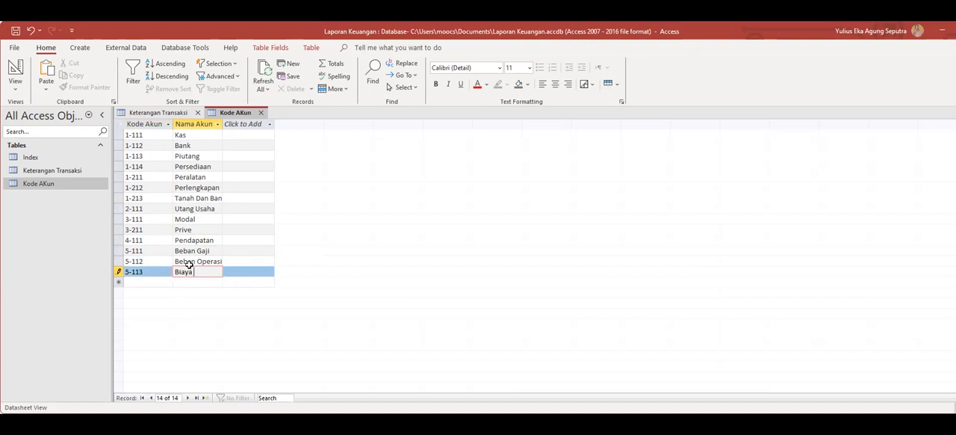
type("Transportas")
Save the Kode AKun table and close it.
right_click(252, 116)
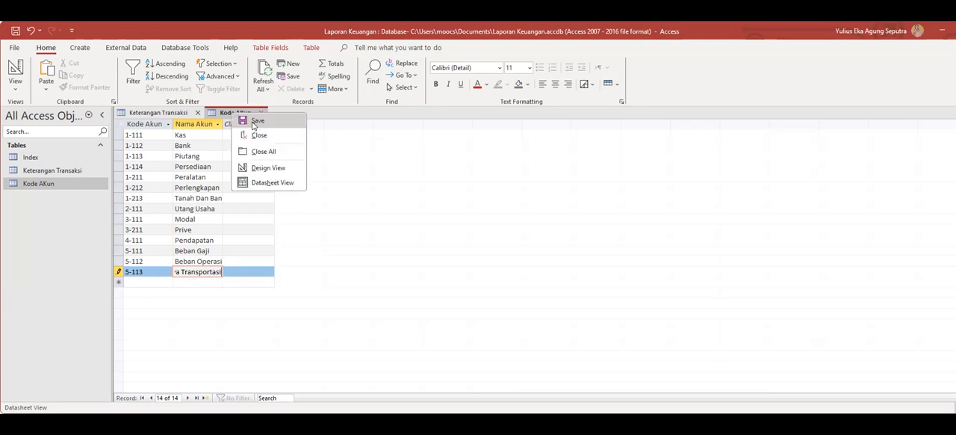
left_click(257, 121)
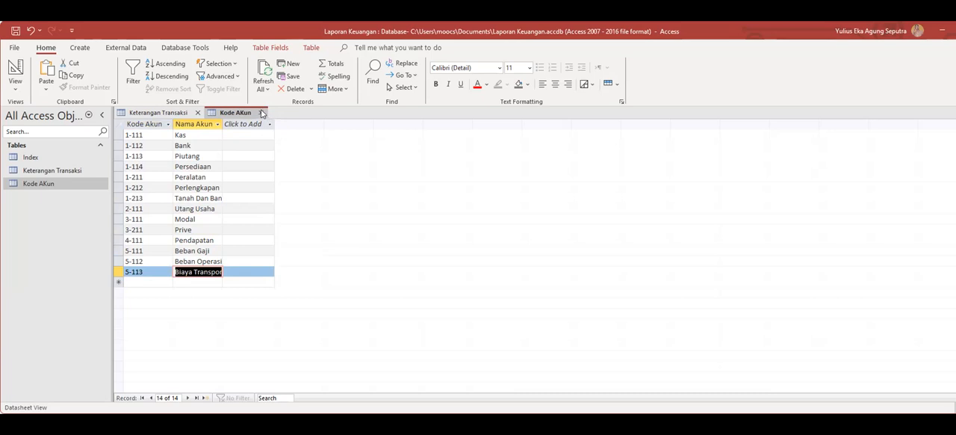
left_click(261, 113)
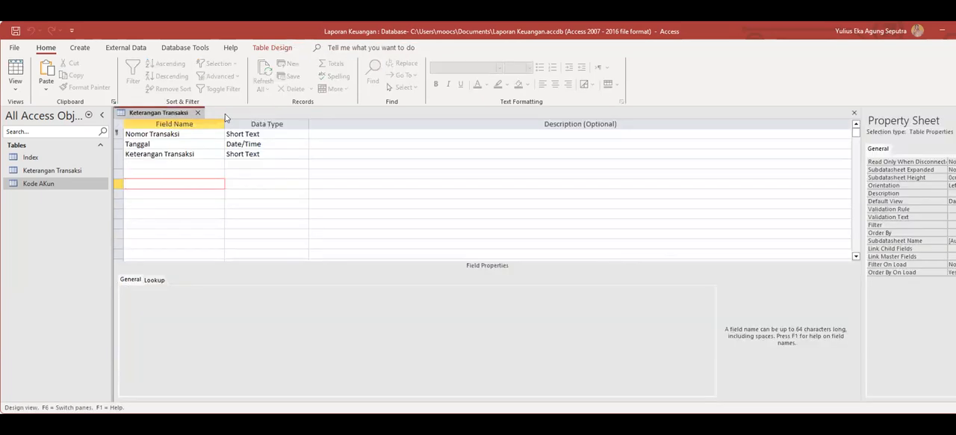
Close the Keterangan Transaksi table, saving its design changes, and reopen the Kode AKun table.
left_click(197, 113)
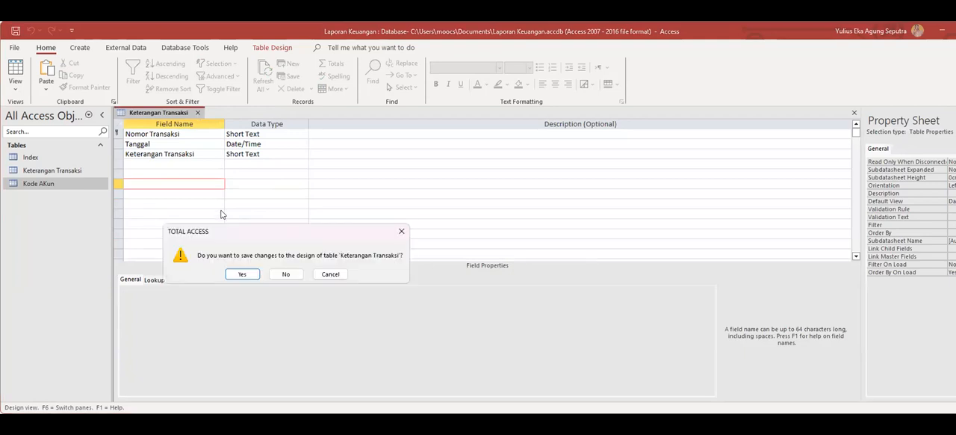
left_click(237, 274)
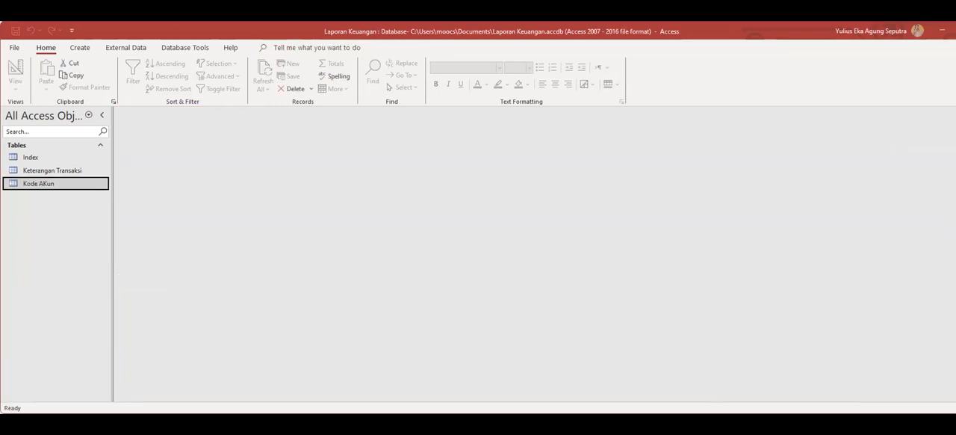
double_click(41, 185)
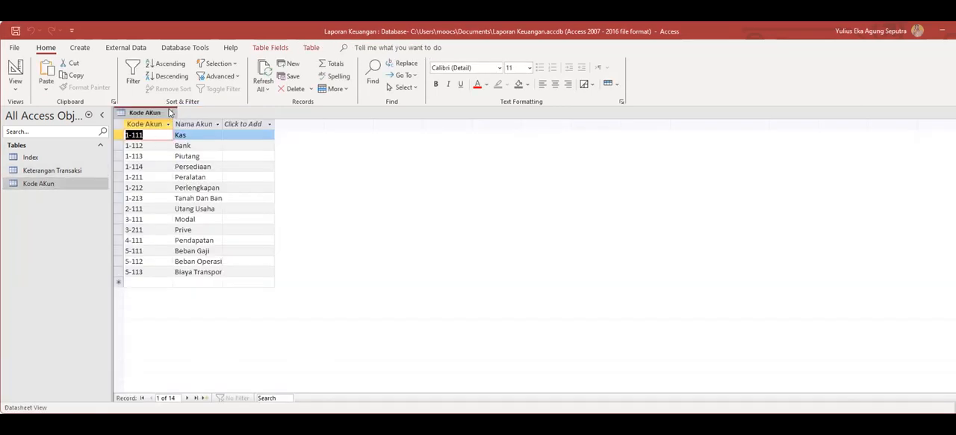
Close the Kode AKun table, open the Keterangan Transaksi table to check its fields, and close it.
key("ctrl+w")
left_click(56, 173)
double_click(56, 173)
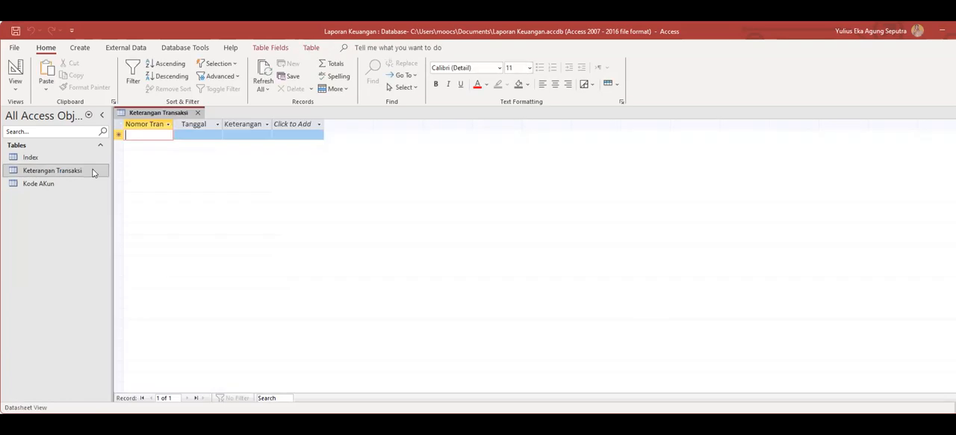
left_click(197, 114)
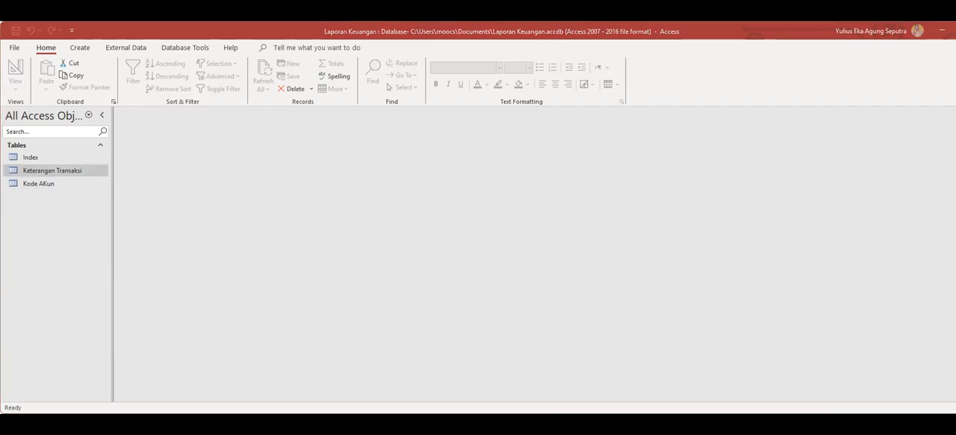
Create a new table and switch it to Design View, saving it as Transaksi Keuangan.
left_click(702, 34)
left_click(80, 47)
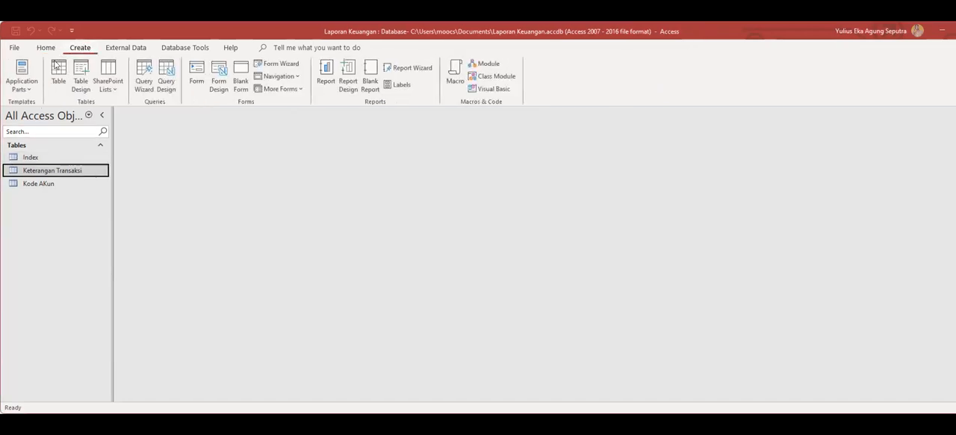
left_click(58, 68)
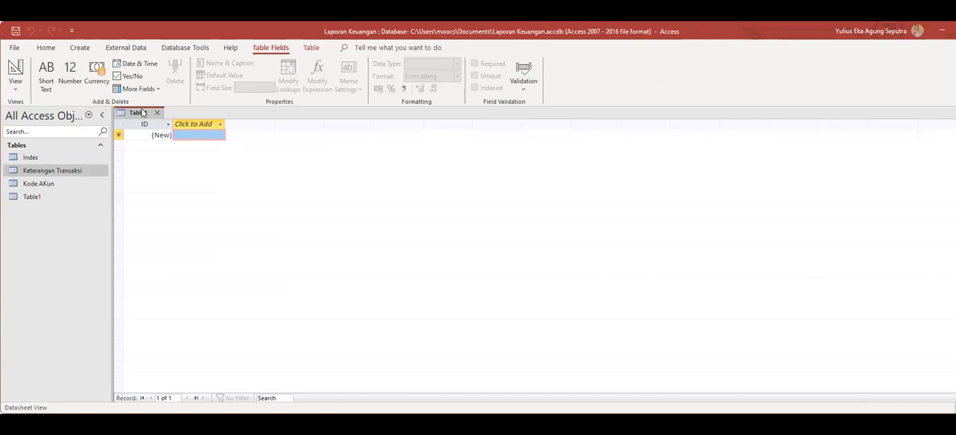
right_click(141, 112)
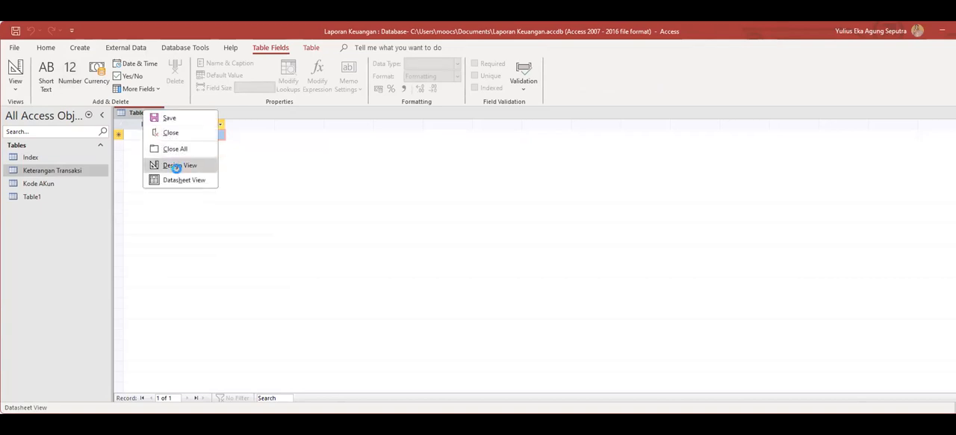
left_click(176, 166)
type("T")
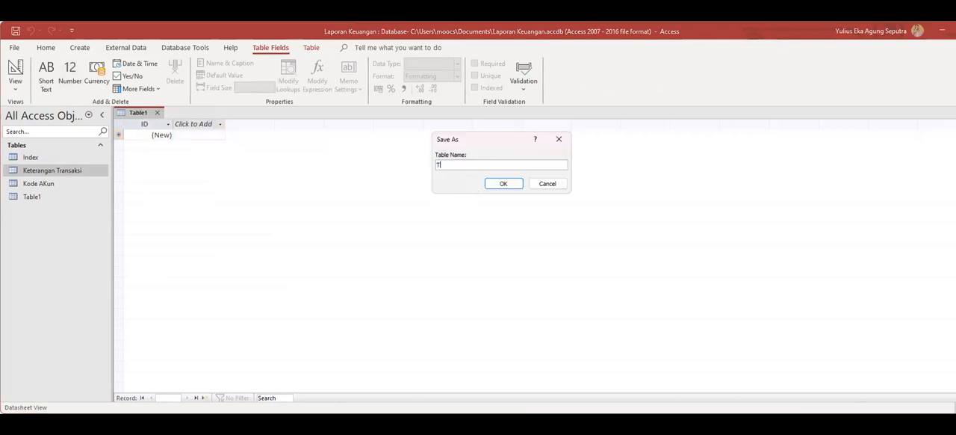
type("ransaksi Keuangan")
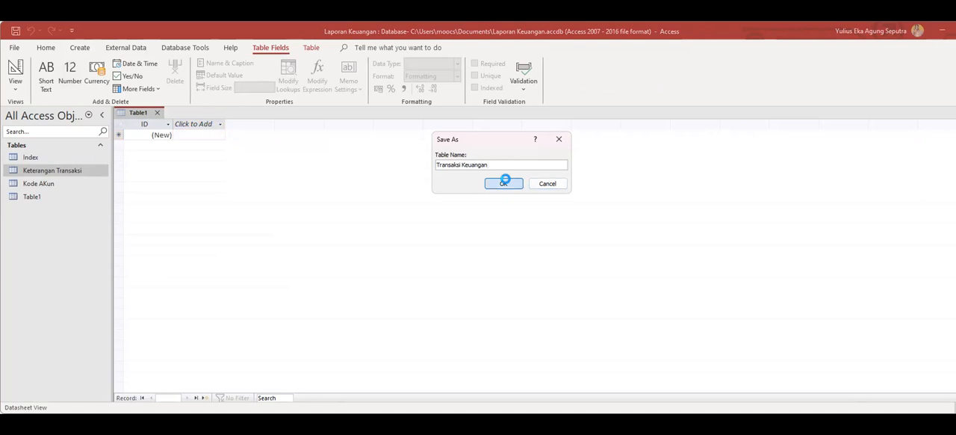
left_click(502, 184)
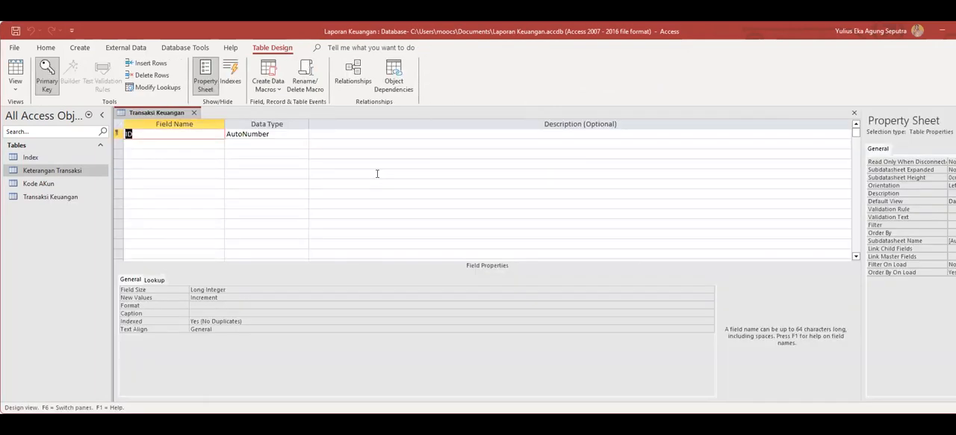
Rename the primary key field of the Transaksi Keuangan table as ID Jurnal.
key("Right")
type("D")
key("BackSpace")
key("BackSpace")
type("D Jurnal")
left_click(119, 134)
right_click(119, 135)
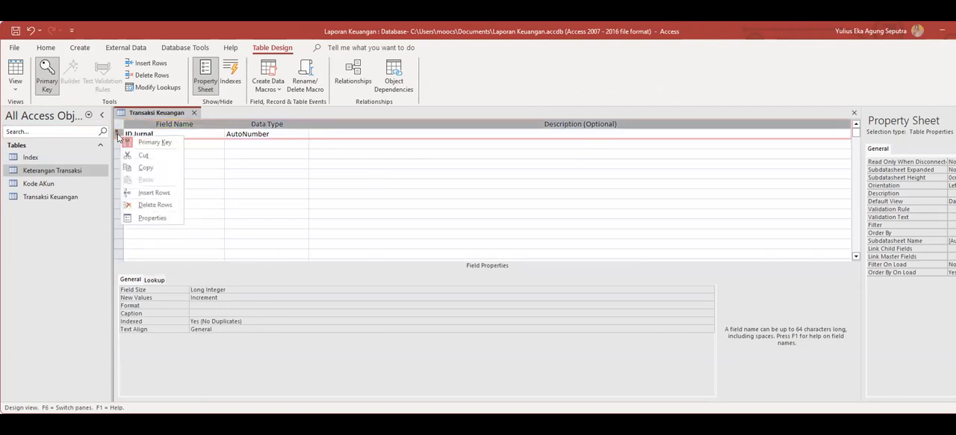
left_click(236, 151)
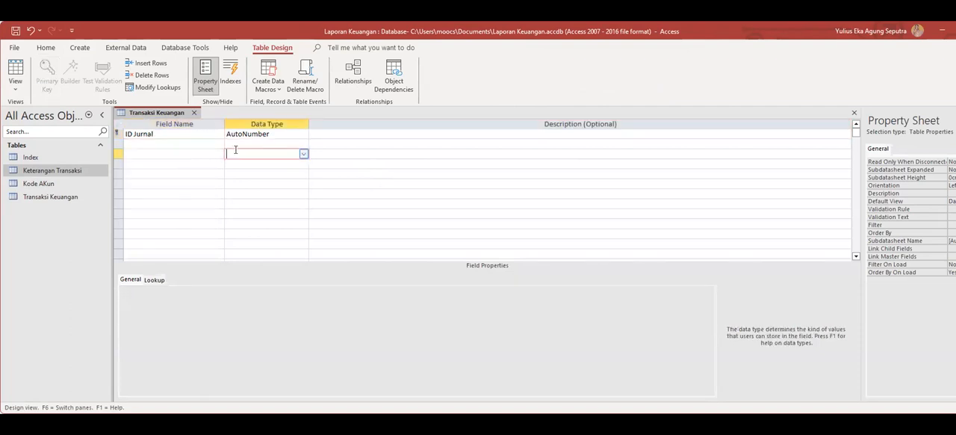
Add a second field named No TRX with the Short Text data type.
left_click(135, 144)
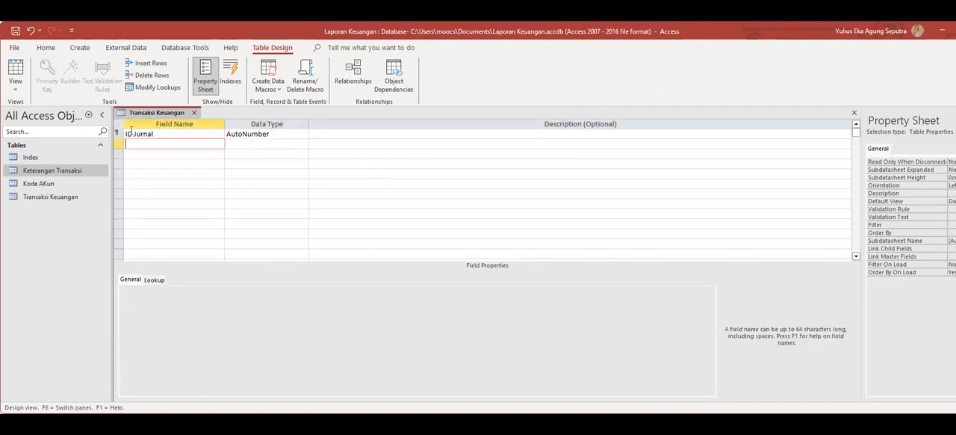
type("No TRX")
left_click(292, 149)
Add a third field named Account Number with the Short Text data type.
left_click(131, 154)
key("Tab")
type("a")
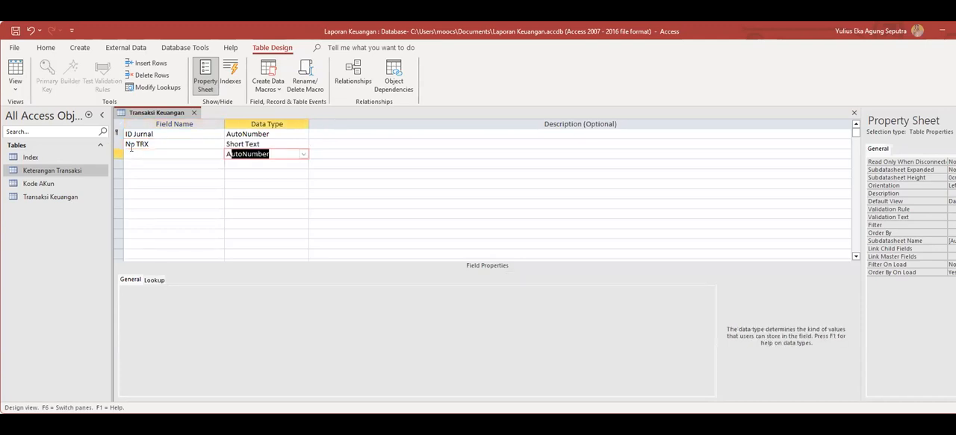
key("BackSpace")
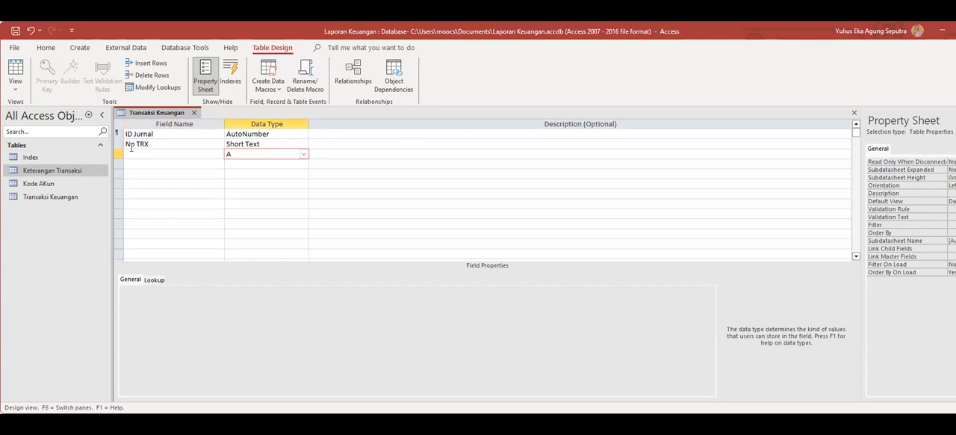
left_click(149, 153)
left_click(285, 278)
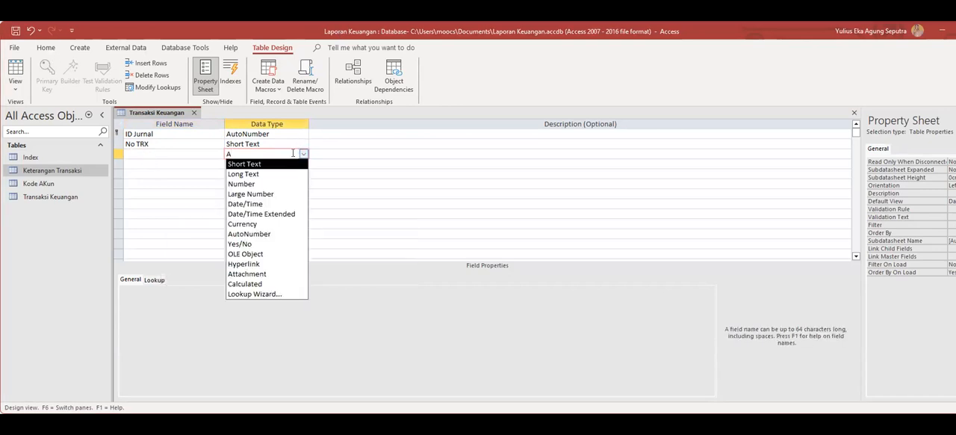
left_click(286, 165)
left_click(189, 154)
type("Account")
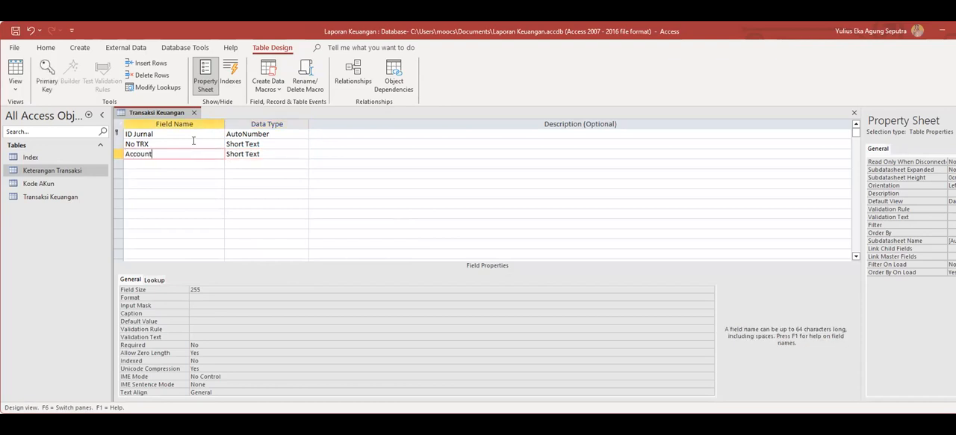
type(" Number")
Add a fourth field named Index with the Short Text data type.
left_click(167, 164)
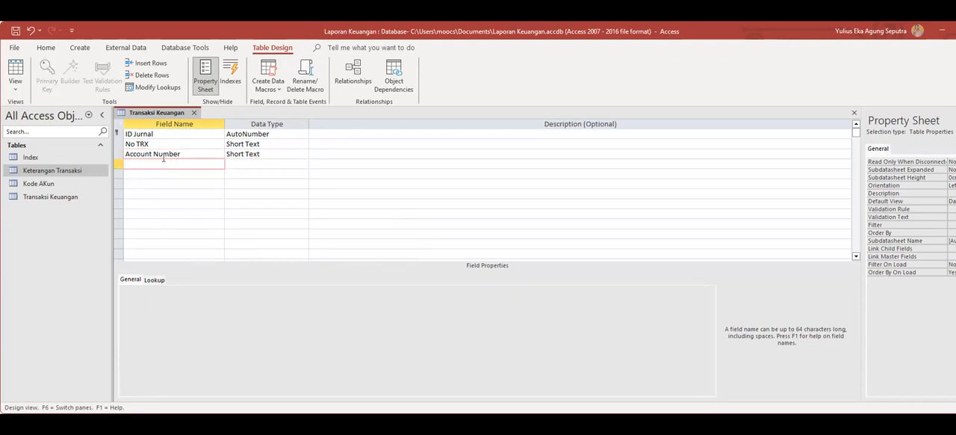
type("Index")
left_click(275, 165)
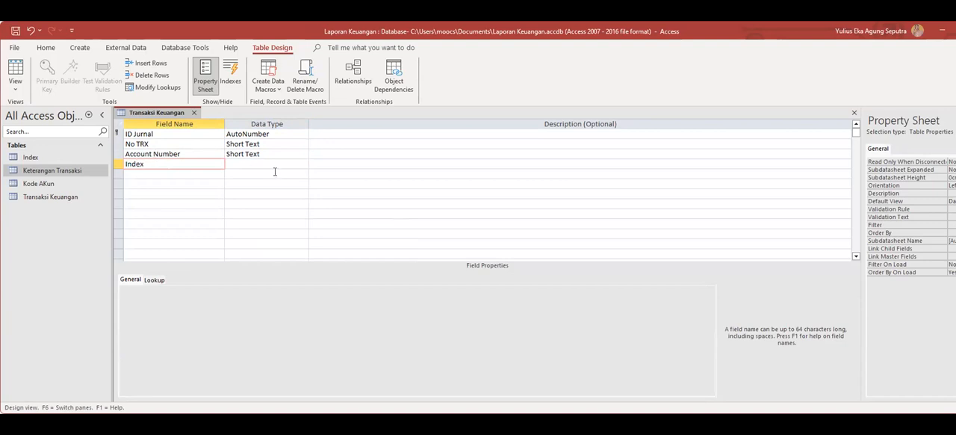
Add a fifth field named Debet with the Currency data type.
left_click(156, 173)
type("Debet")
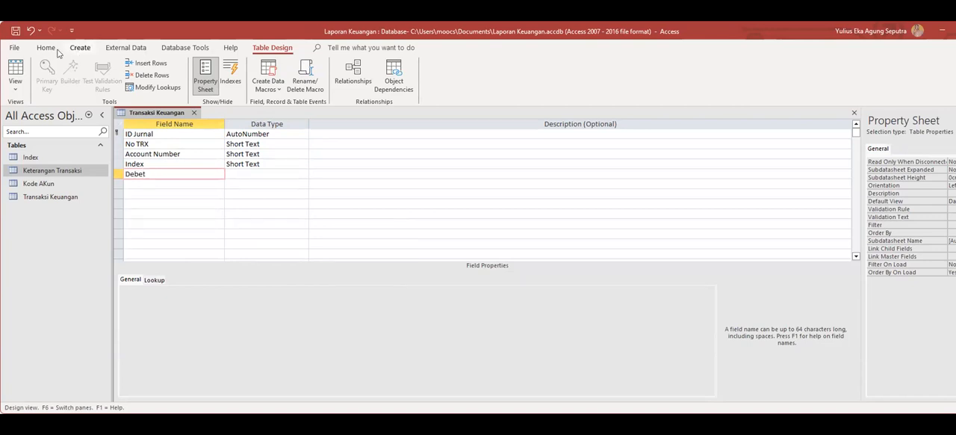
left_click(265, 174)
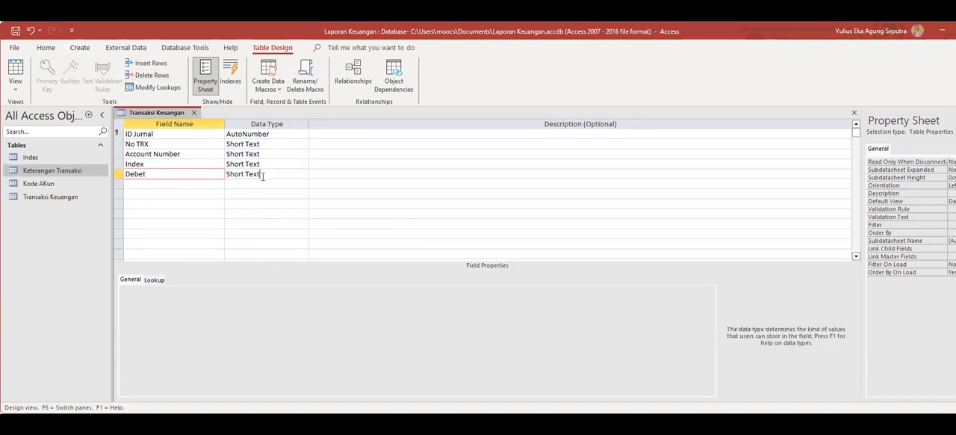
left_click(303, 173)
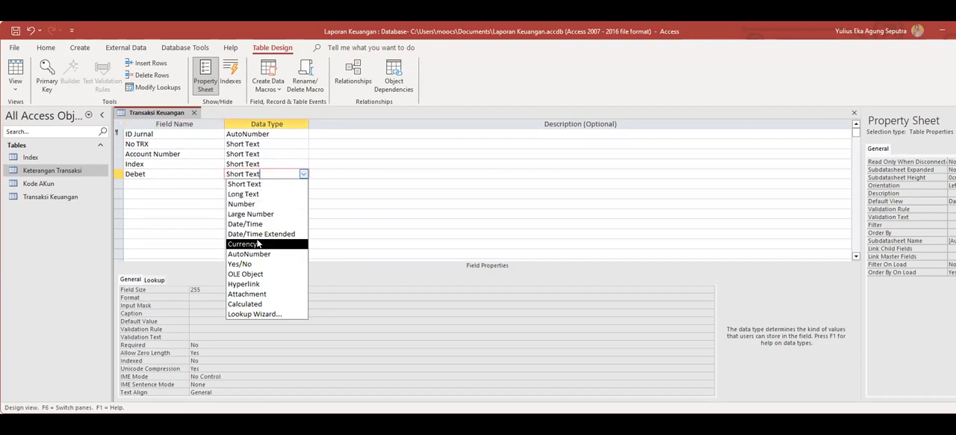
left_click(258, 243)
Add a sixth field named Kredit with the Currency data type.
left_click(145, 184)
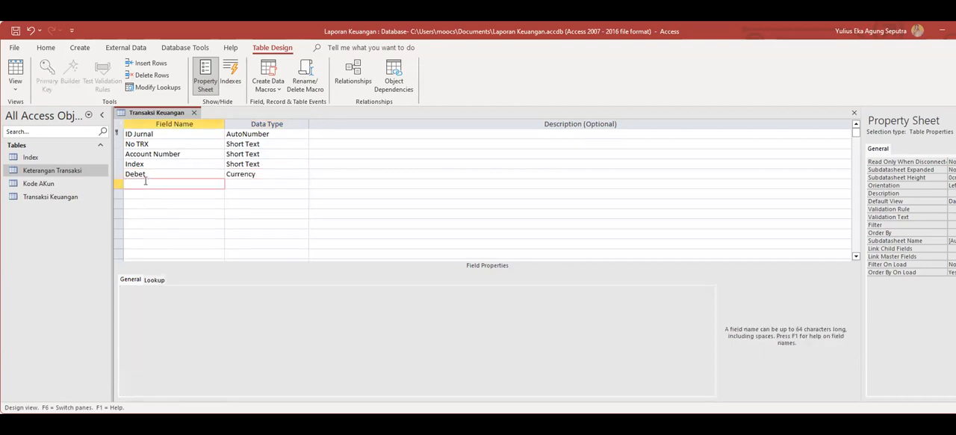
type("Kredit")
left_click(254, 184)
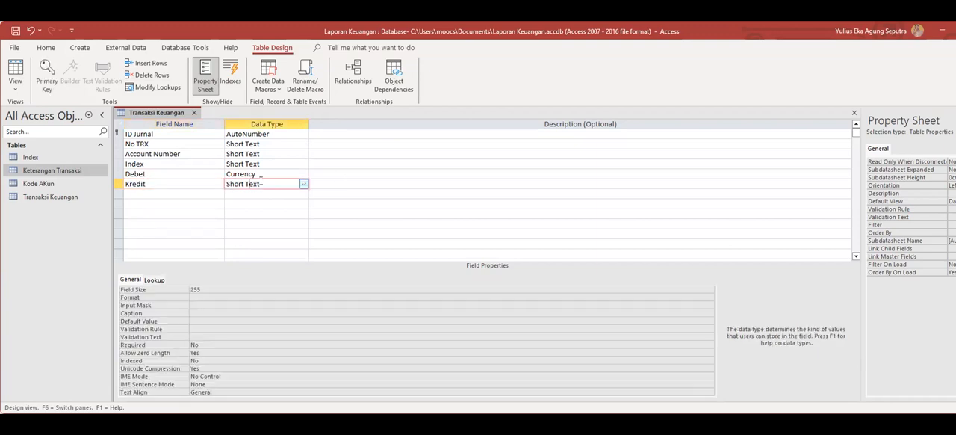
left_click(303, 184)
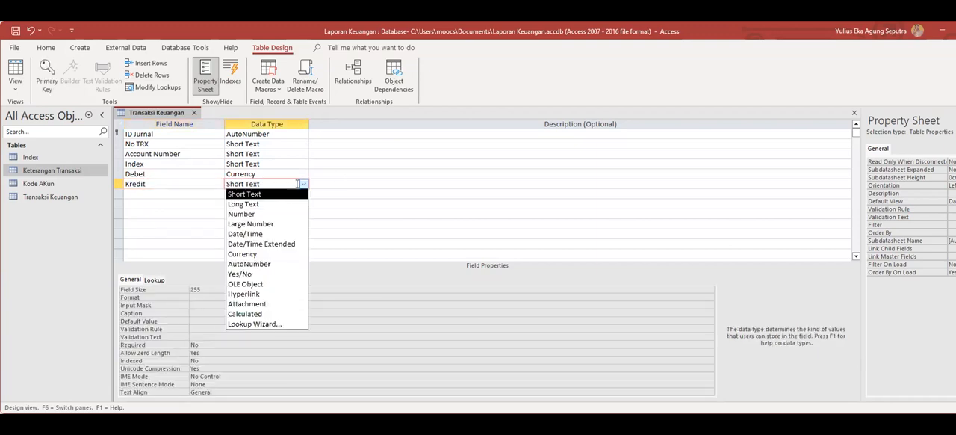
left_click(252, 254)
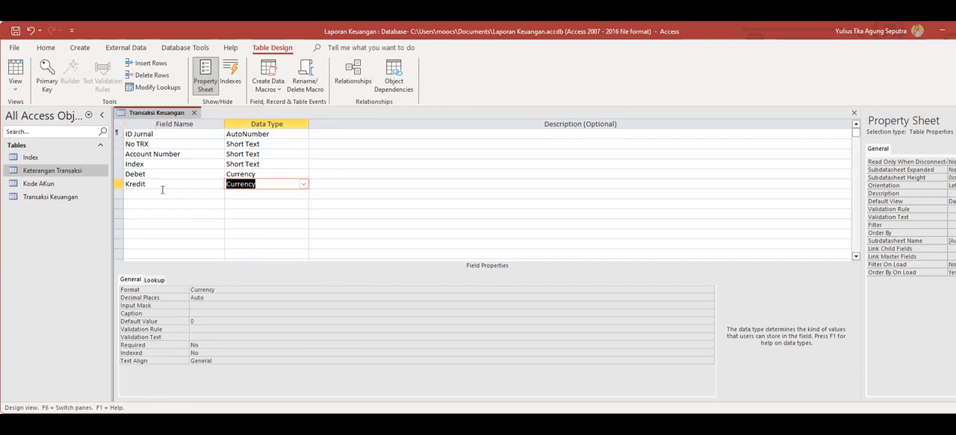
Save the Transaksi Keuangan table design and close the table.
right_click(168, 113)
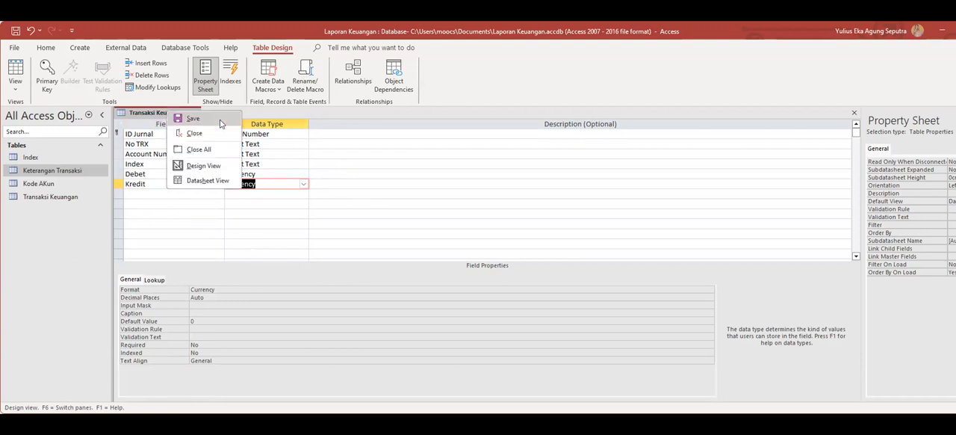
left_click(219, 119)
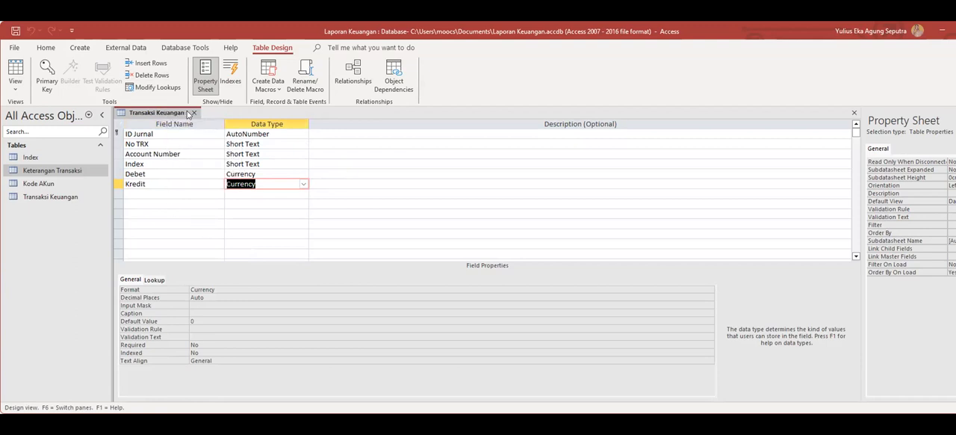
left_click(194, 113)
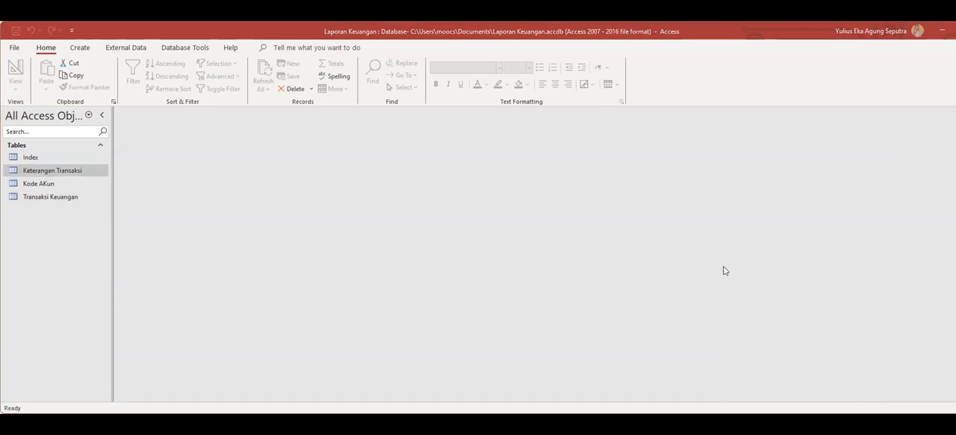
Create a new blank query in Design View.
left_click(94, 234)
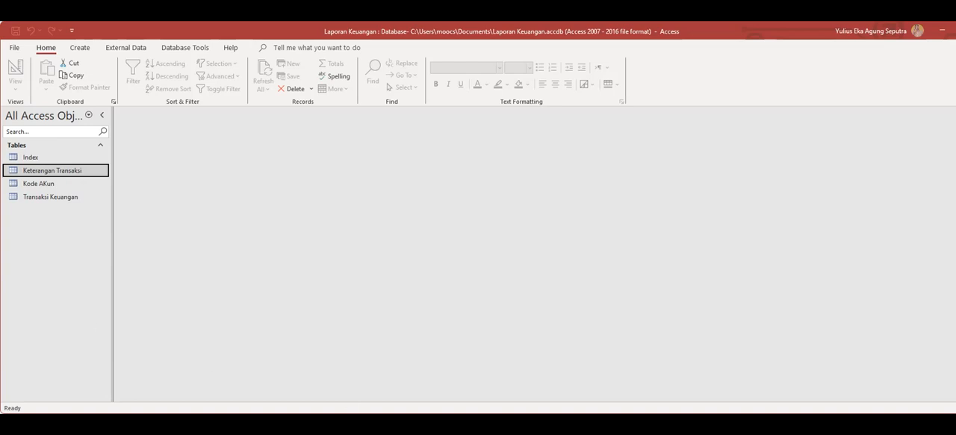
left_click(352, 347)
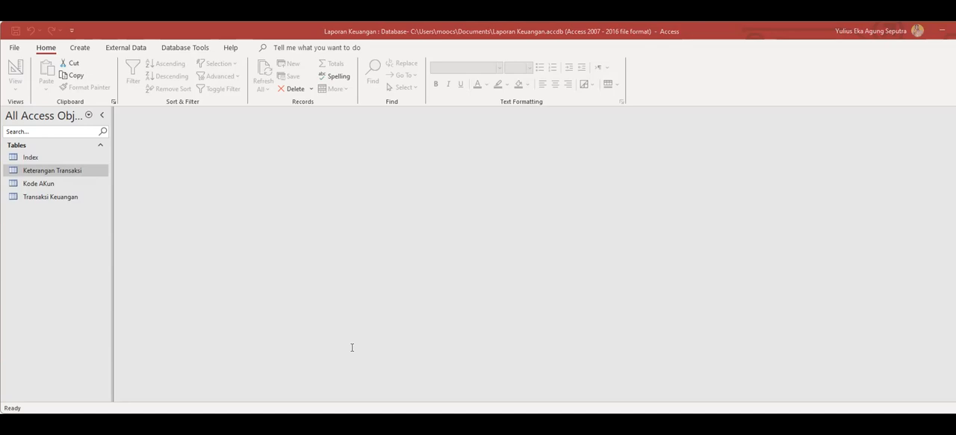
left_click(82, 49)
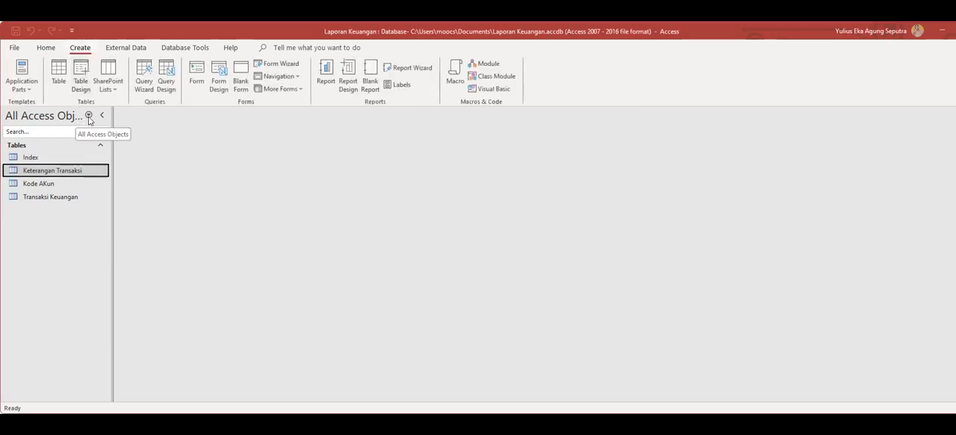
left_click(166, 82)
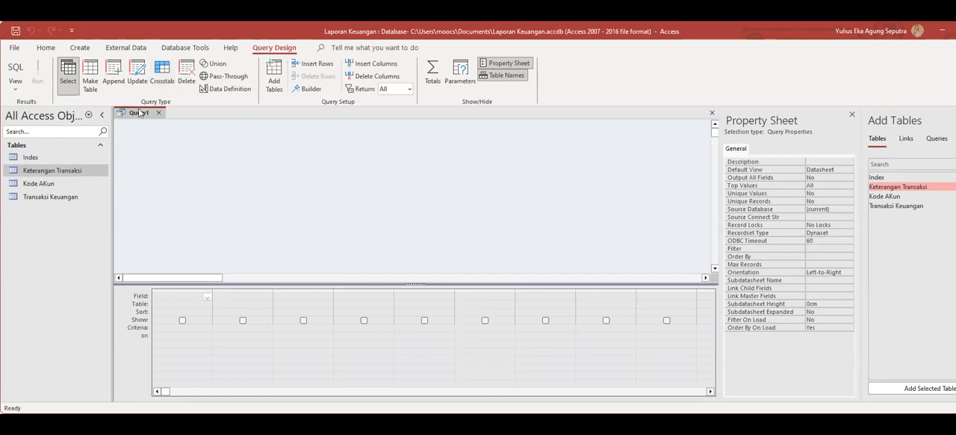
right_click(138, 115)
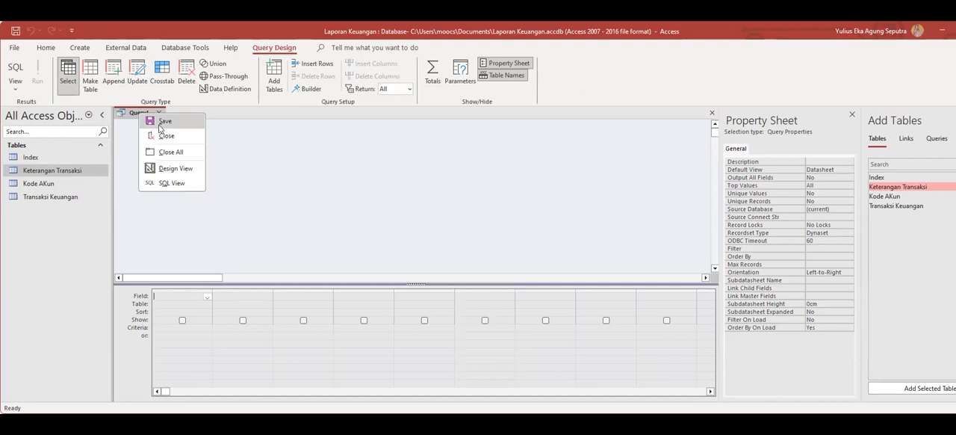
left_click(164, 169)
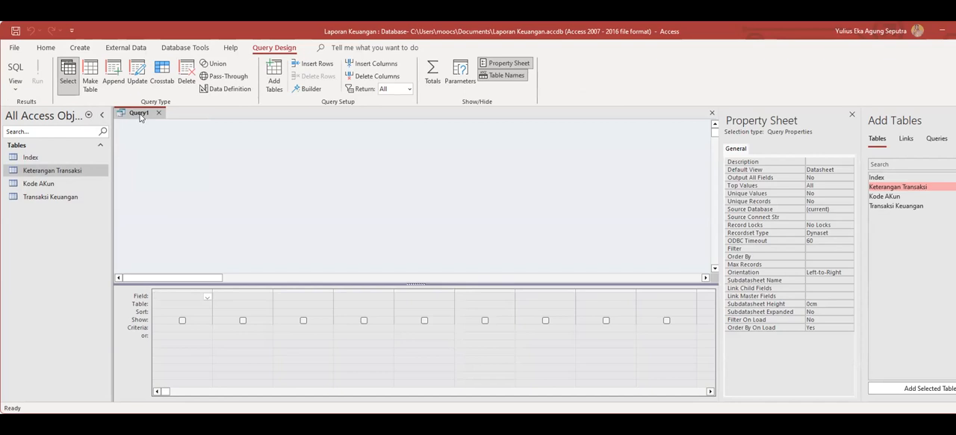
right_click(143, 113)
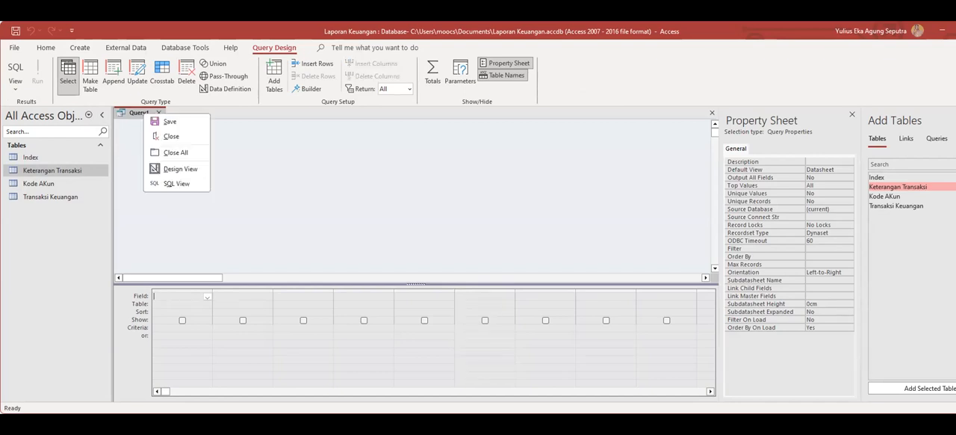
key("Escape")
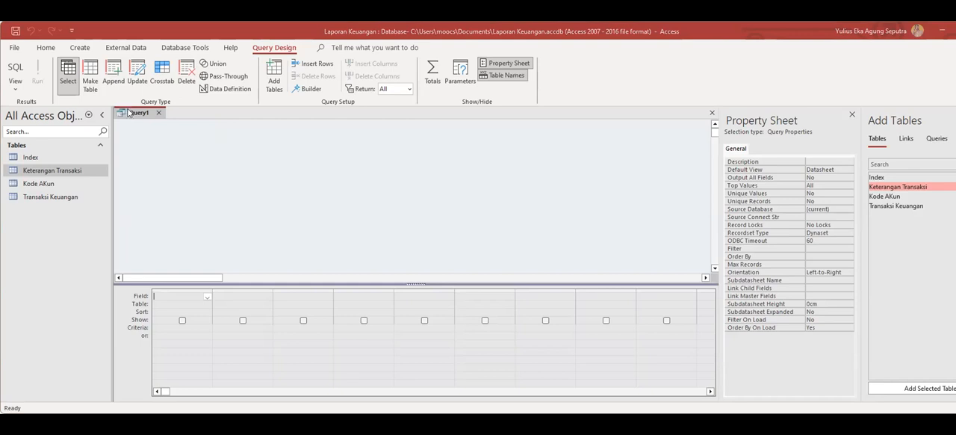
Switch the blank query to SQL View and paste the grouped Debet, Kredit and Saldo statement filtering Account Number Like "1-1*".
right_click(128, 112)
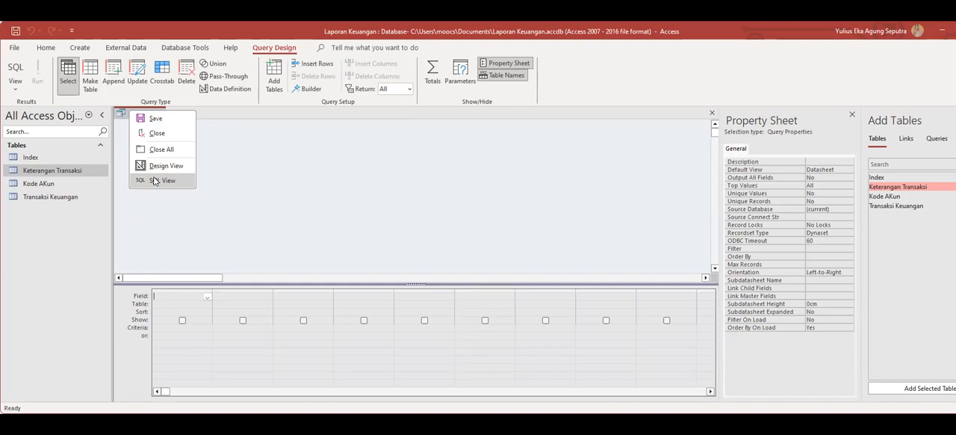
left_click(153, 180)
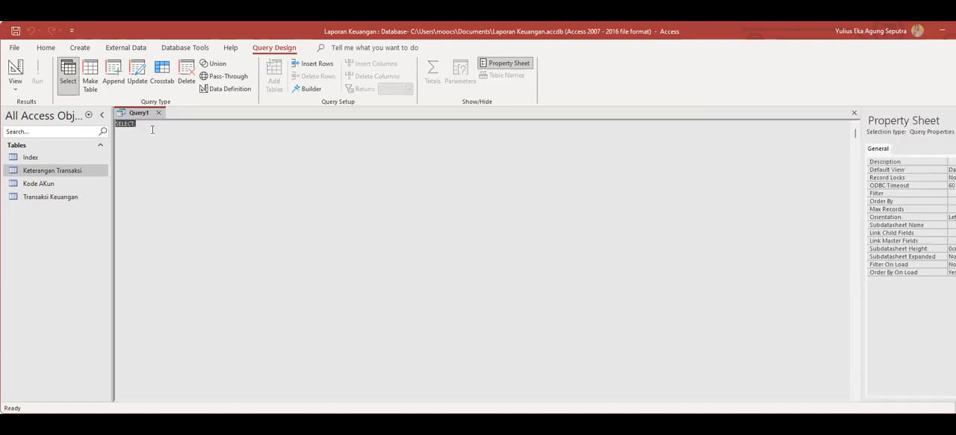
type("SELECT [Transaksi Keuangan].[Account Number], [Kode AKun].[Nama Akun], Sum([Transaksi Keuangan].Debet) AS SumOfDebet, Sum([Transaksi Keuangan].Kredit) AS SumOfKredit, Sum([debet]-[Kredit]) AS Saldo FROM [Kode AKun] INNER JOIN ([Keterangan Transaksi] INNER JOIN [Transaksi Keuangan] ON [Keterangan Transaksi].[Nomor Transaksi] = [Transaksi Keuangan].[No TRX]) ON [Kode AKun].[Kode Akun] = [Transaksi Keuangan].[Account Number] GROUP BY [Transaksi Keuangan].[Account Number], [Kode AKun].[Nama Akun] HAVING ((([Transaksi Keuangan].[Account Number]) Like \"1-1*\"));")
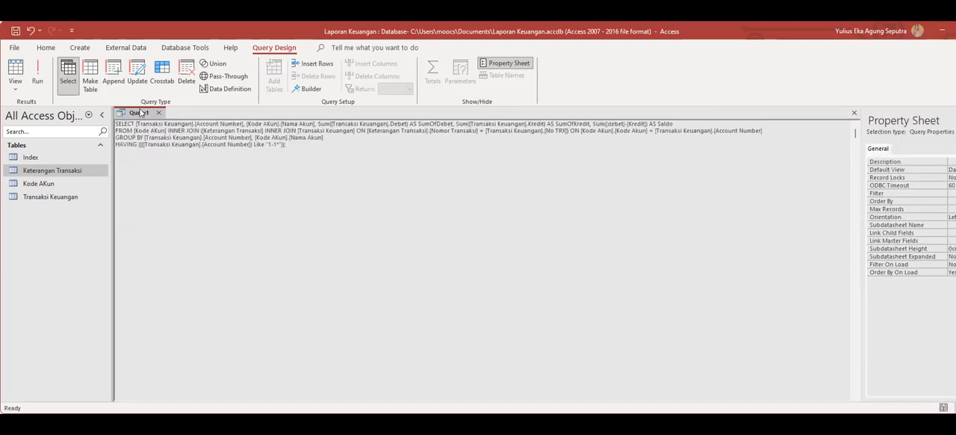
Save the query as Q_Aktiva Lancar and close it.
right_click(140, 113)
left_click(159, 118)
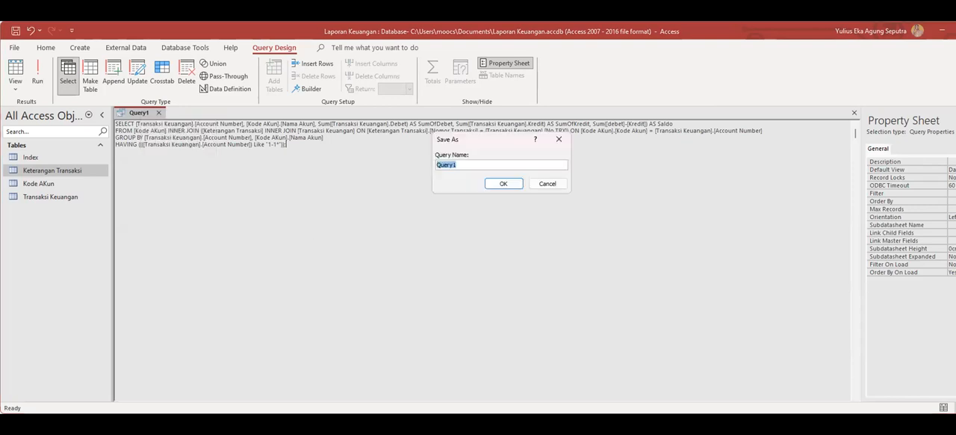
key("alt+Tab")
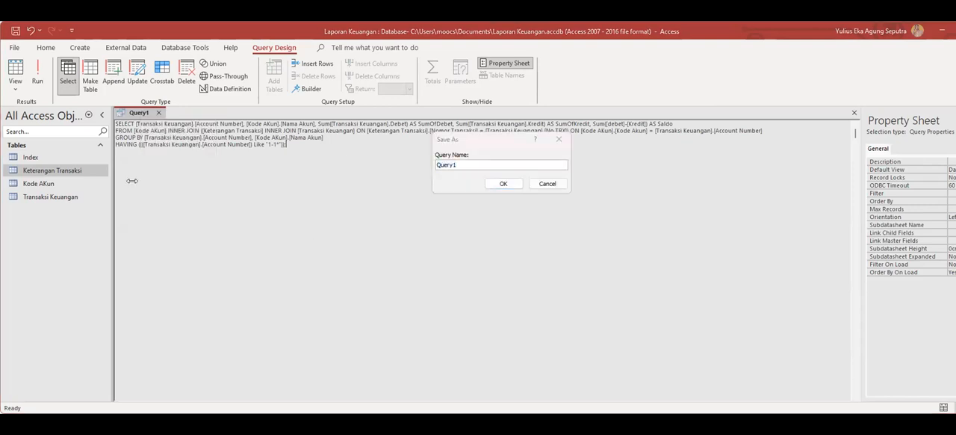
left_click(466, 140)
type("Q_Aktiva Lancar")
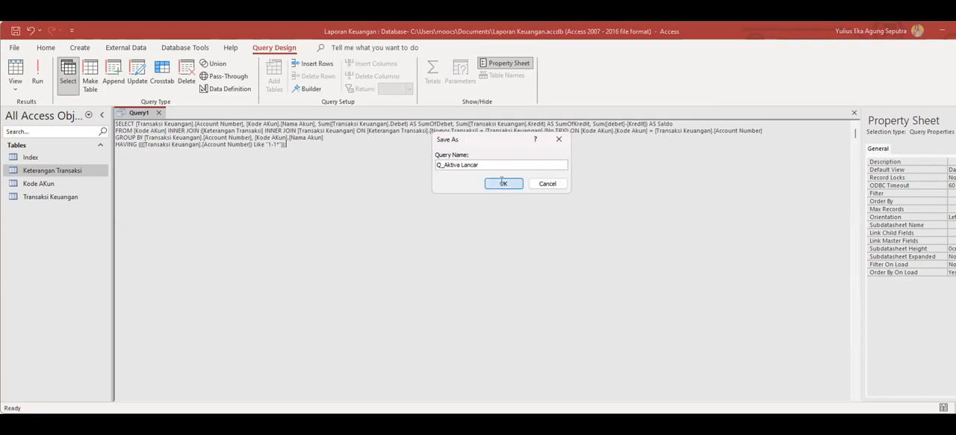
left_click(502, 183)
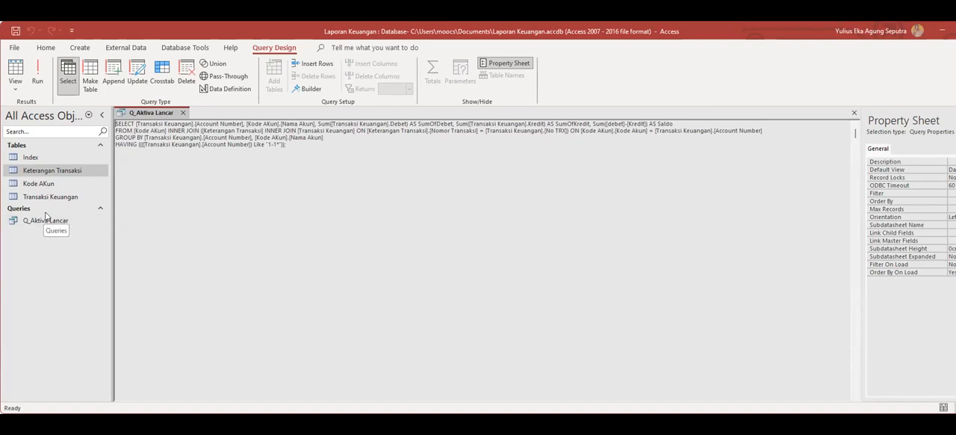
left_click(181, 113)
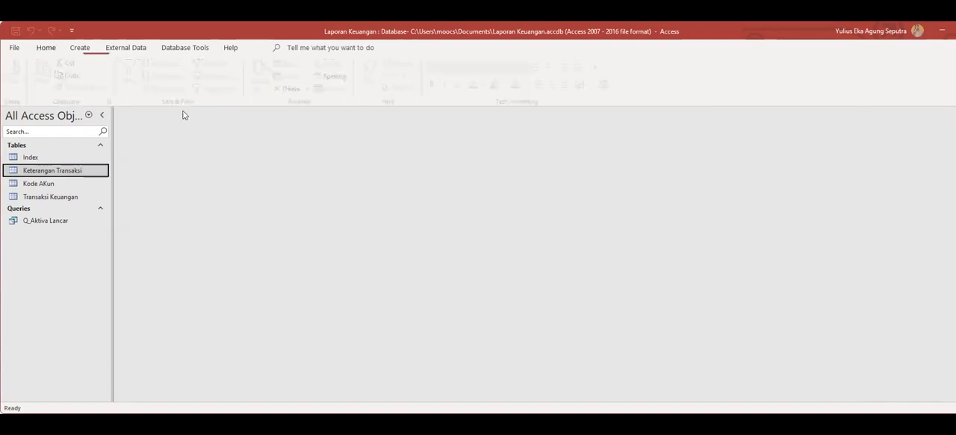
Open Q_Aktiva Lancar in Datasheet View to check its columns, and close it.
left_click(45, 221)
double_click(44, 221)
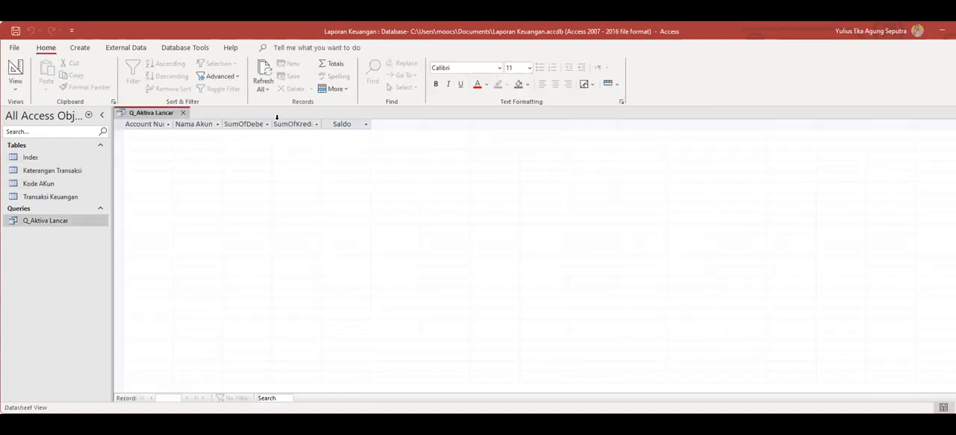
left_click(182, 112)
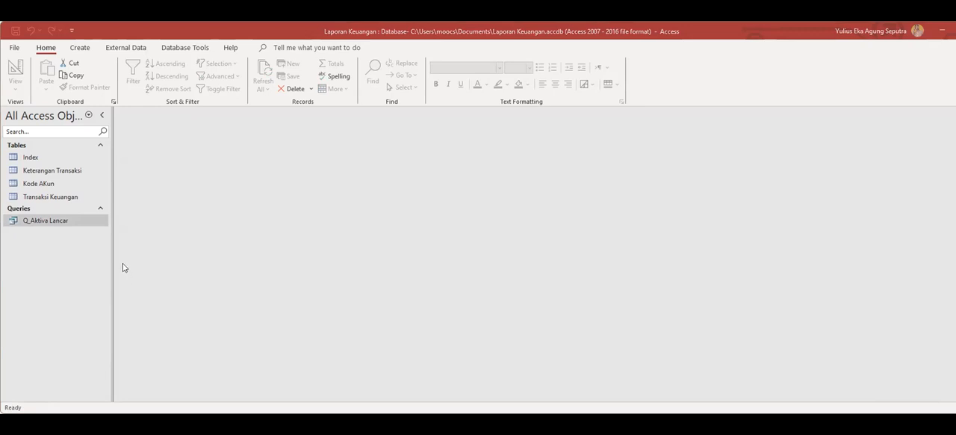
Create a new design query and paste the grouped Debet, Kredit and Saldo SQL with Account Number Like "1-2*" in SQL View.
left_click(78, 49)
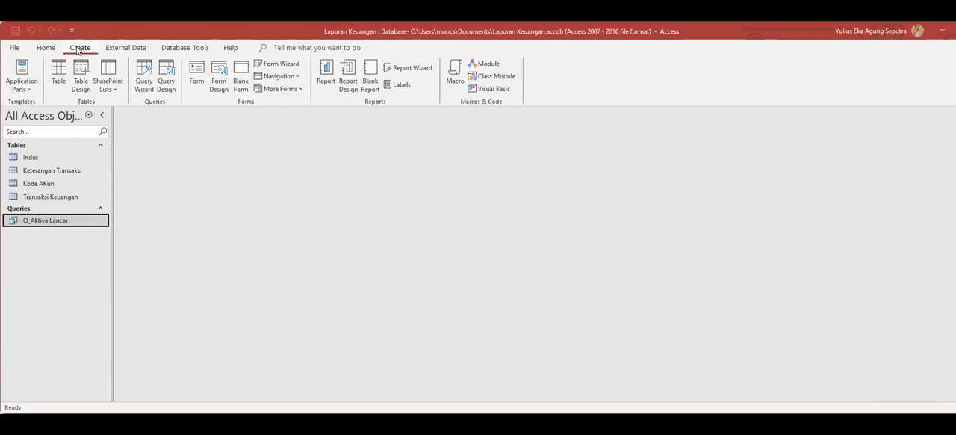
left_click(142, 83)
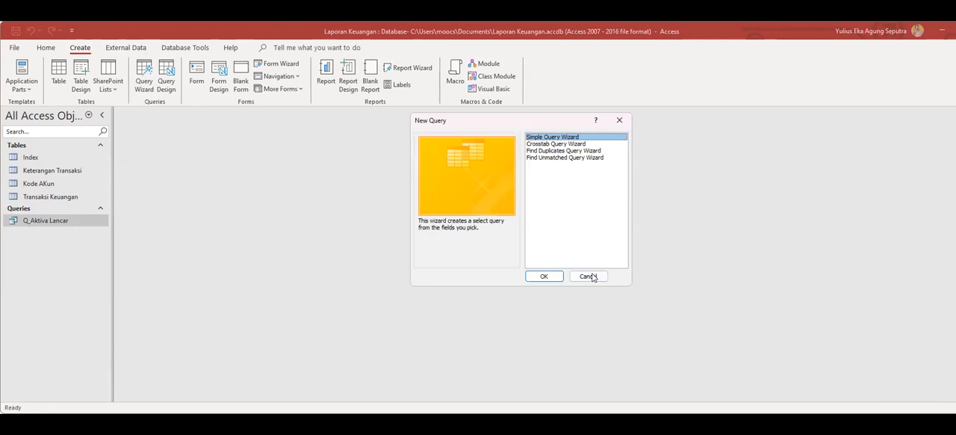
left_click(588, 276)
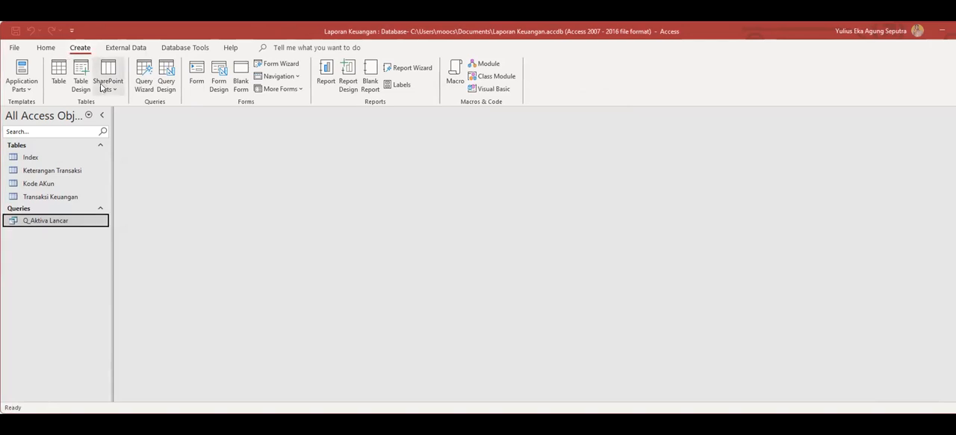
left_click(165, 82)
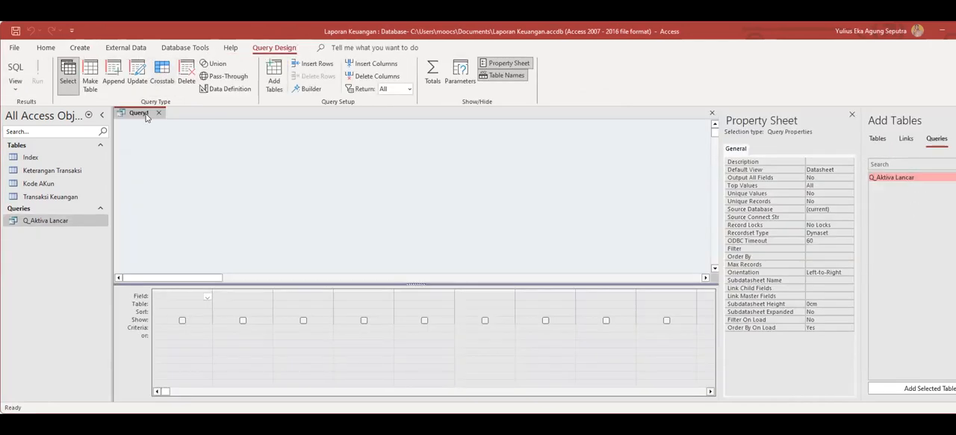
right_click(145, 115)
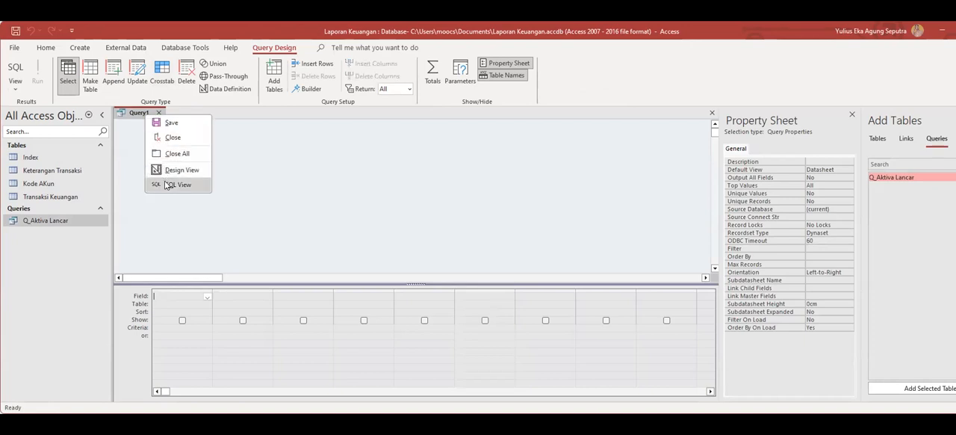
left_click(171, 185)
type("SELECT [Transaksi Keuangan].[Account Number], [Kode AKun].[Nama Akun], Sum([Transaksi Keuangan].Debet) AS SumOfDebet, Sum([Transaksi Keuangan].Kredit) AS SumOfKredit, Sum([debet]-[Kredit]) AS Saldo FROM [Kode AKun] INNER JOIN ([Keterangan Transaksi] INNER JOIN [Transaksi Keuangan] ON [Keterangan Transaksi].[Nomor Transaksi] = [Transaksi Keuangan].[No TRX]) ON [Kode AKun].[Kode Akun] = [Transaksi Keuangan].[Account Number] GROUP BY [Transaksi Keuangan].[Account Number], [Kode AKun].[Nama Akun] HAVING ((([Transaksi Keuangan].[Account Number]) Like \"1-2*\"));")
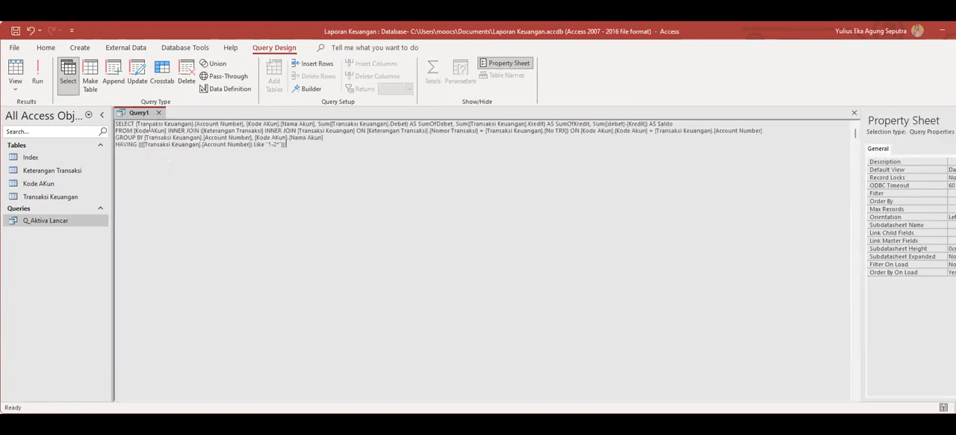
Save the query as Q_Aktiva Tetap and close it.
right_click(137, 113)
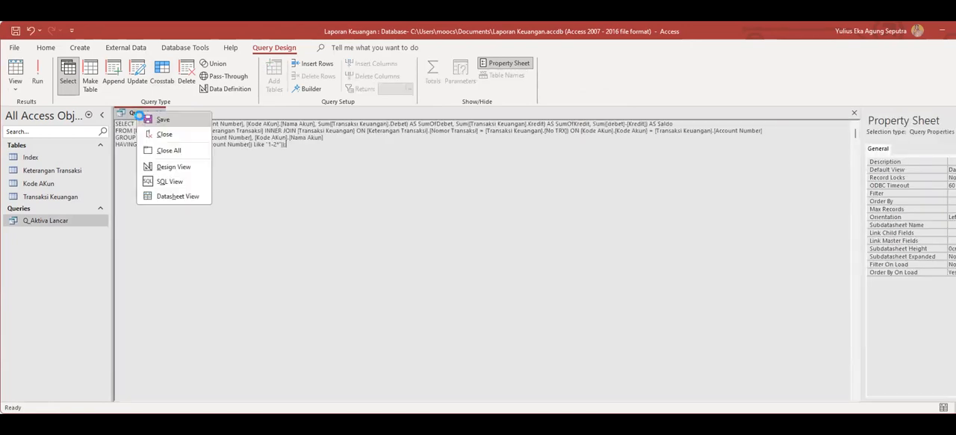
left_click(150, 123)
key("alt+Tab")
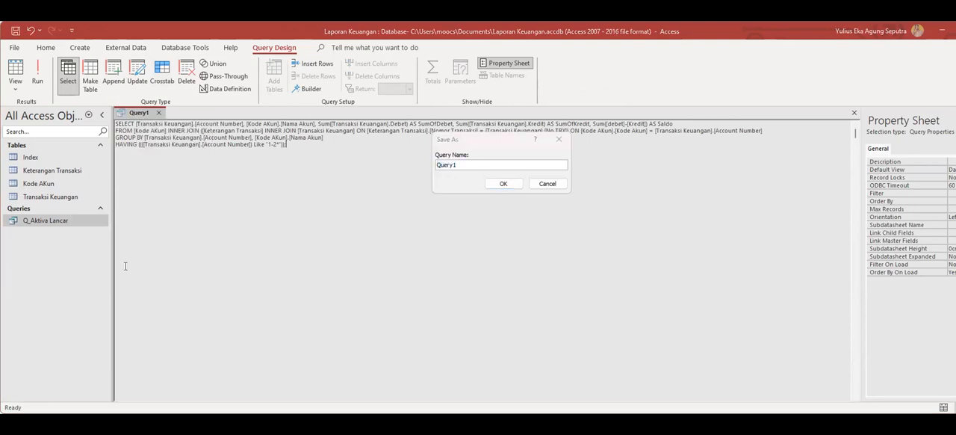
left_click(492, 137)
type("Q_Aktiva Tetap")
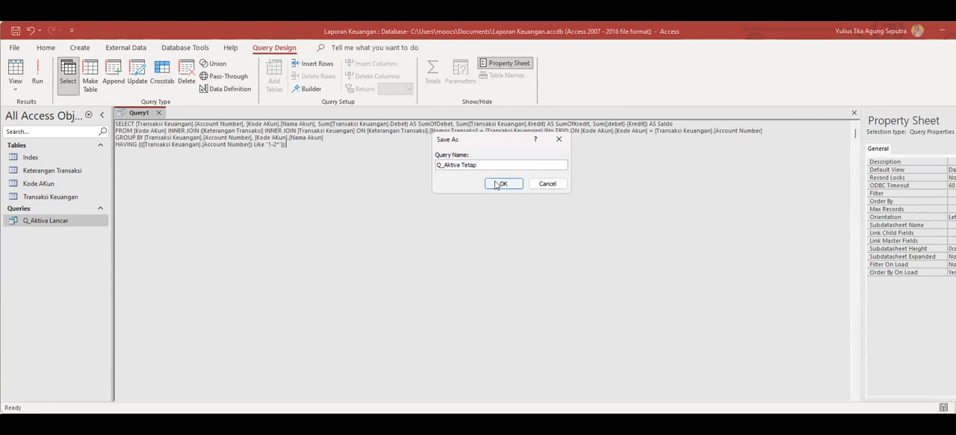
left_click(498, 183)
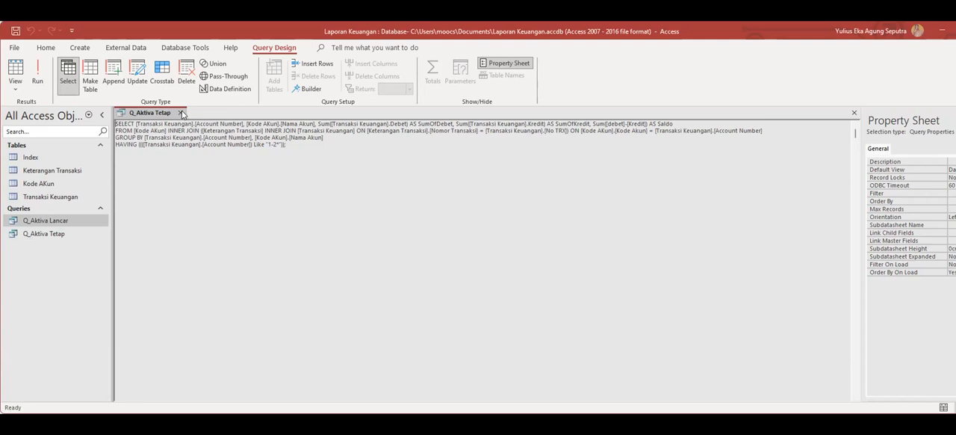
left_click(181, 113)
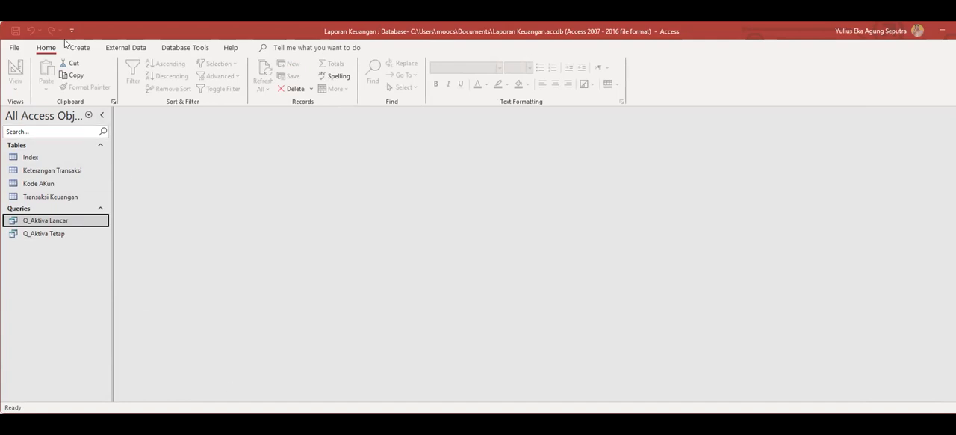
Create another design query and paste the grouped Debet, Kredit and Saldo SQL with Account Number Like "5*" in SQL View.
left_click(77, 49)
left_click(166, 78)
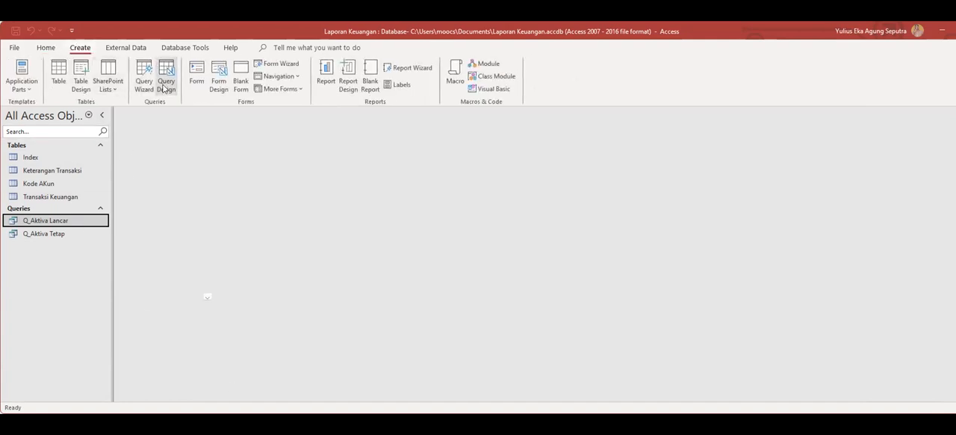
right_click(142, 115)
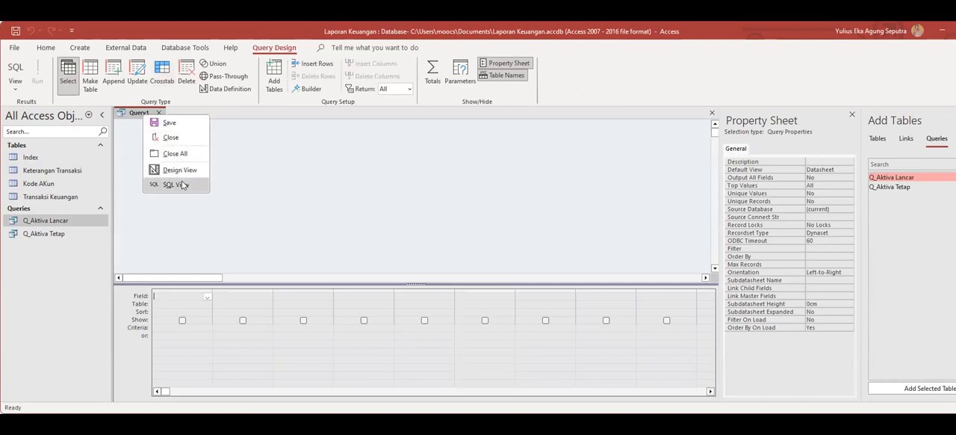
left_click(178, 183)
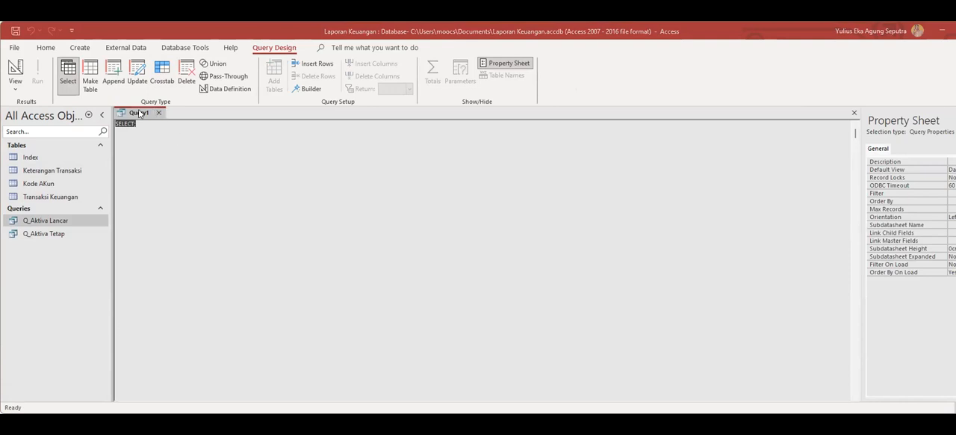
type("SELECT [Transaksi Keuangan].[Account Number], [Kode AKun].[Nama Akun], Sum([Transaksi Keuangan].Debet) AS SumOfDebet, Sum([Transaksi Keuangan].Kredit) AS SumOfKredit, Sum([Debet]-[Kredit]) AS Saldo FROM [Kode AKun] INNER JOIN ([Keterangan Transaksi] INNER JOIN [Transaksi Keuangan] ON [Keterangan Transaksi].[Nomor Transaksi] = [Transaksi Keuangan].[No TRX]) ON [Kode AKun].[Kode Akun] = [Transaksi Keuangan].[Account Number] GROUP BY [Transaksi Keuangan].[Account Number], [Kode AKun].[Nama Akun] HAVING ((([Transaksi Keuangan].[Account Number]) Like \"5*\"));")
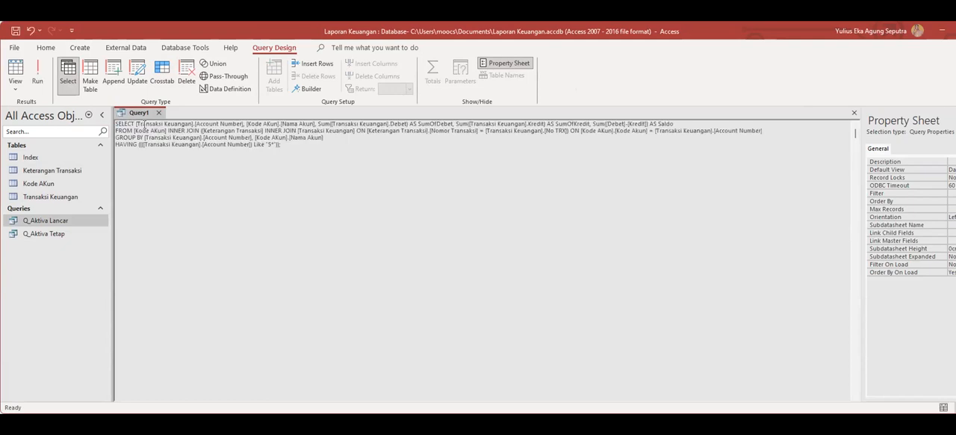
Save the query filtering accounts Like "5*" under the name Q_Biaya.
right_click(146, 116)
left_click(170, 135)
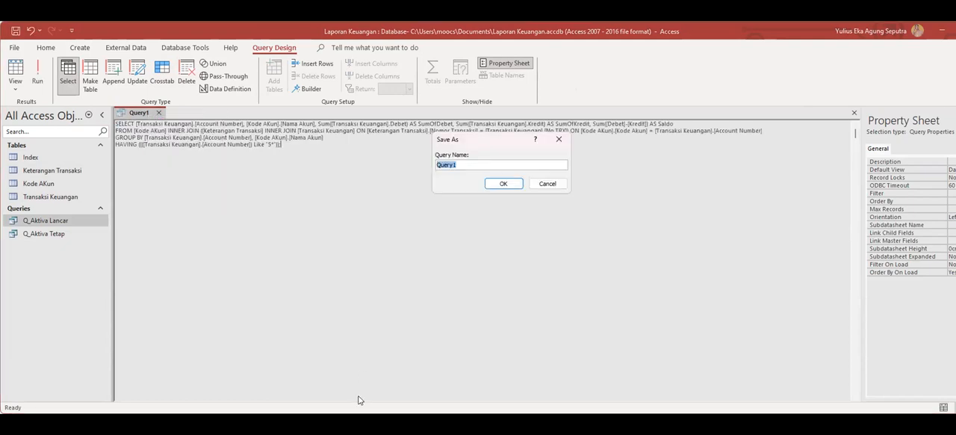
key("alt+Tab")
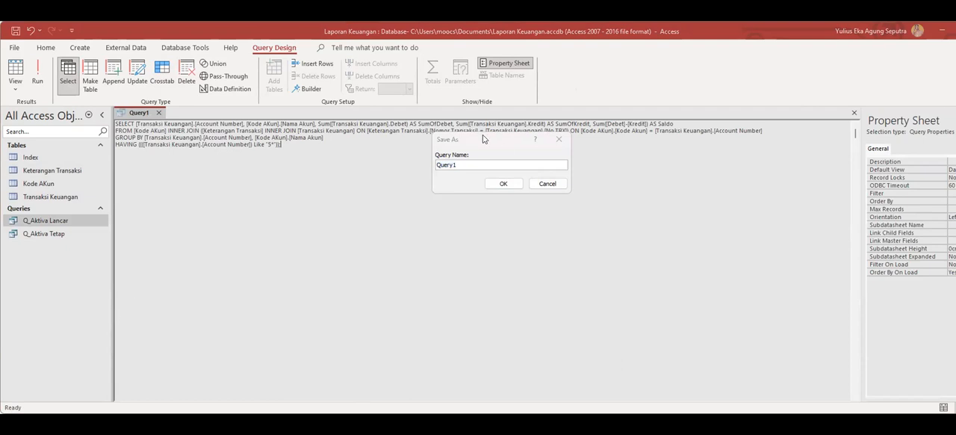
left_click(483, 139)
type("Q_Biaya")
left_click(499, 183)
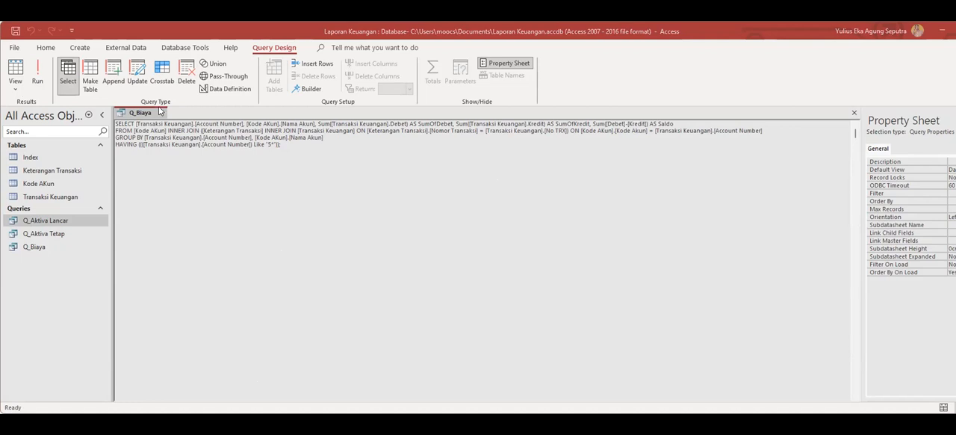
Create a new design query and paste the journal-detail SQL with the Account Number parameter [Masukkan Akun Number] in SQL View.
left_click(80, 48)
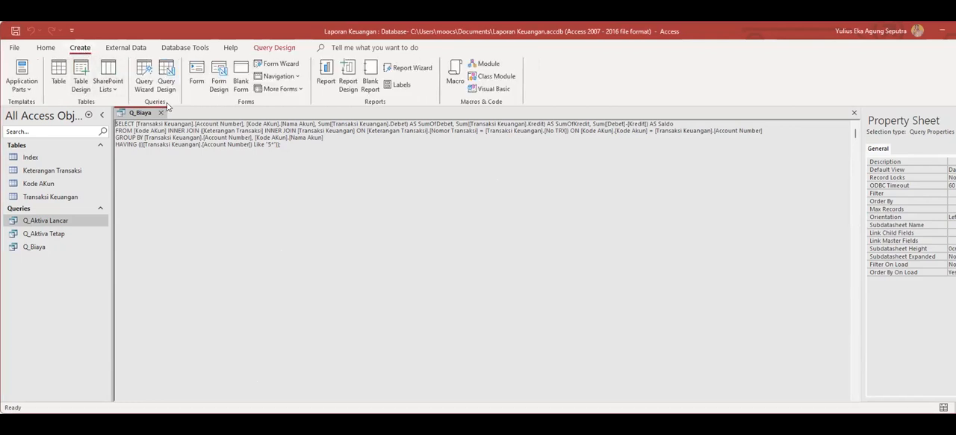
left_click(168, 86)
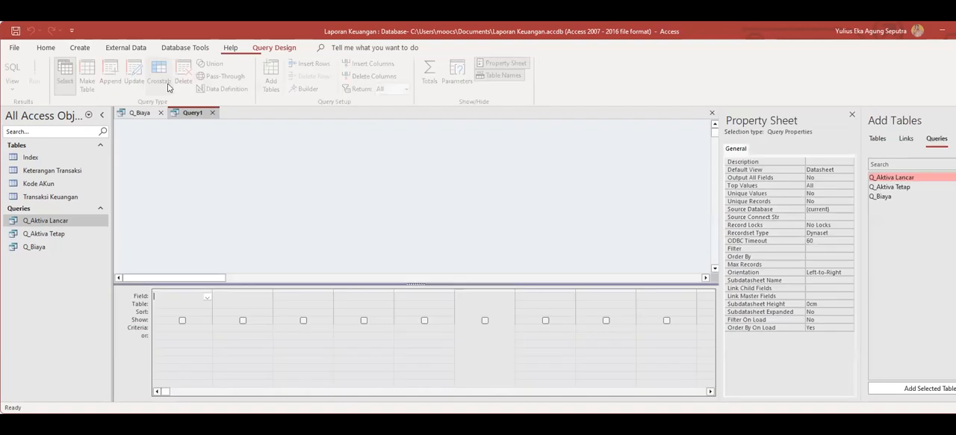
right_click(194, 113)
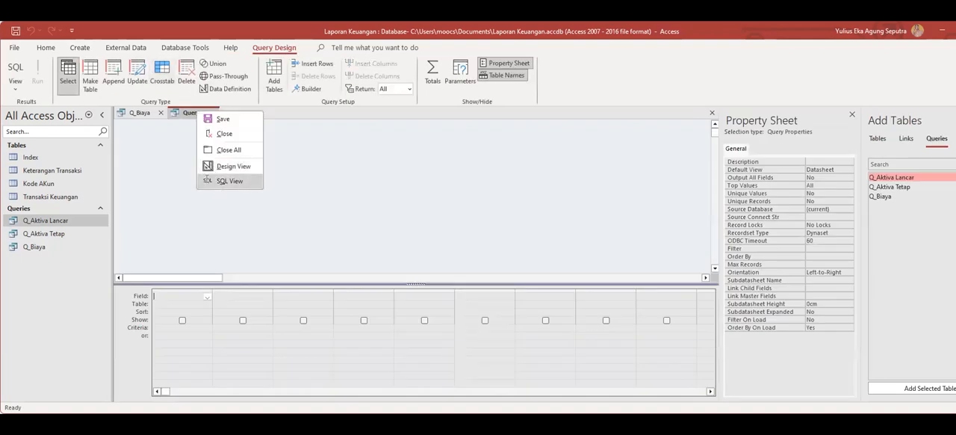
left_click(208, 180)
type("SELECT [Transaksi Keuangan].[ID Jurnal], [Keterangan Transaksi].[Nomor Transaksi], [Keterangan Transaksi].Tanggal, [Transaksi Keuangan].[Account Number], [Kode AKun].[Nama Akun], [Transaksi Keuangan].index, [Keterangan Transaksi].[Keterangan Transaksi], [Transaksi Keuangan].Debet, [Transaksi Keuangan].Kredit FROM [Kode AKun] INNER JOIN ([Keterangan Transaksi] INNER JOIN [Transaksi Keuangan] ON [Keterangan Transaksi].[Nomor Transaksi] = [Transaksi Keuangan].[No TRX]) ON [Kode AKun].[Kode Akun] = [Transaksi Keuangan].[Account Number] WHERE ((([Transaksi Keuangan].[Account Number])=[Masukkan Akun Number]));")
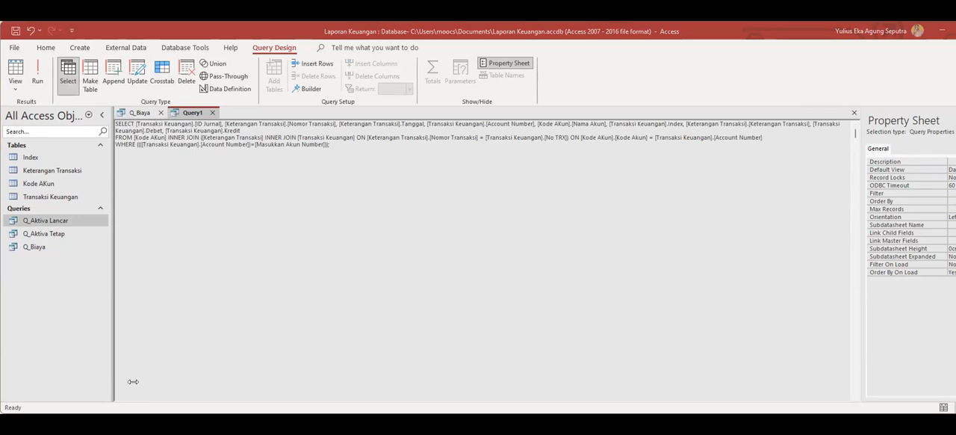
Save the parameter query as Q_Buku Besar, and close it along with Q_Biaya.
right_click(194, 112)
left_click(220, 121)
type("Q_Buku Besar")
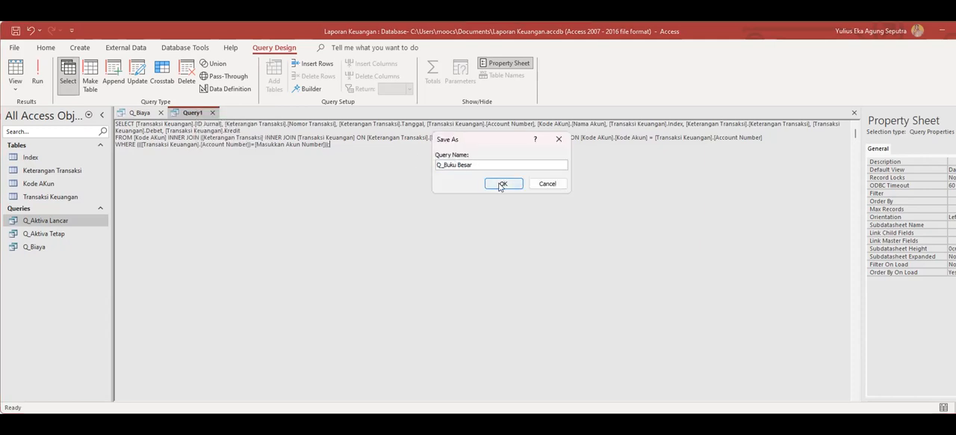
left_click(501, 184)
left_click(228, 113)
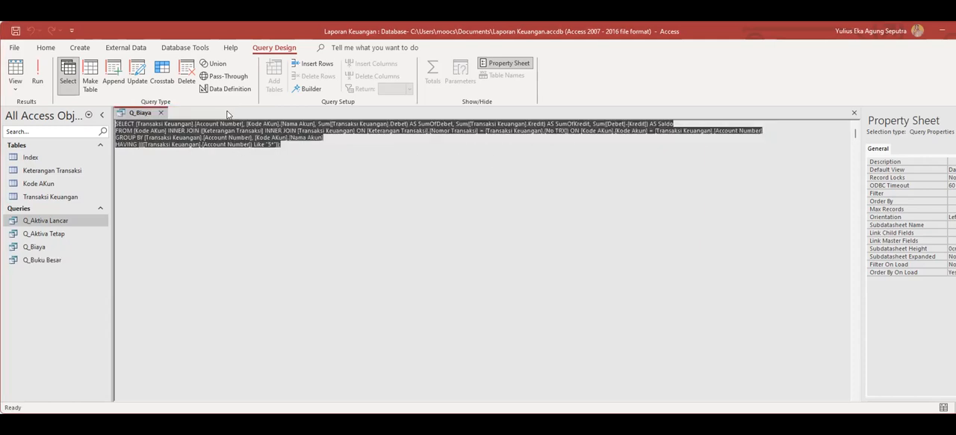
left_click(162, 114)
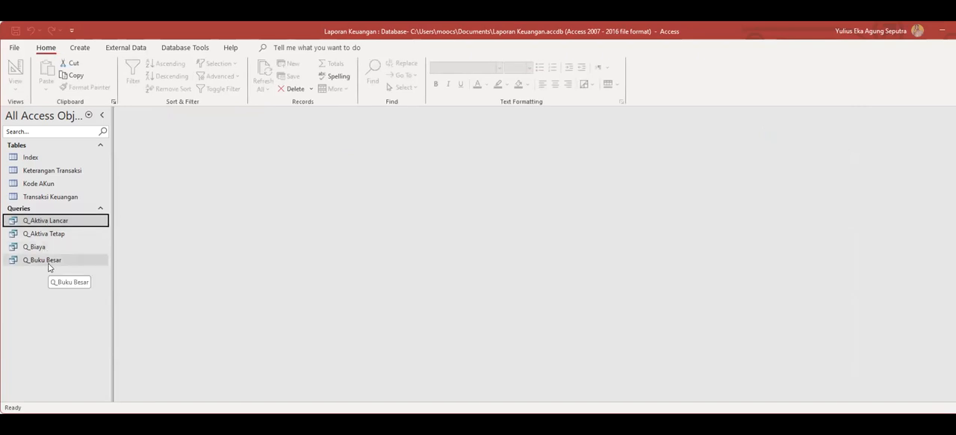
Create a new design query and paste the grouped Debet, Kredit and Saldo SQL with Account Number Like "2-*" in SQL View.
left_click(80, 47)
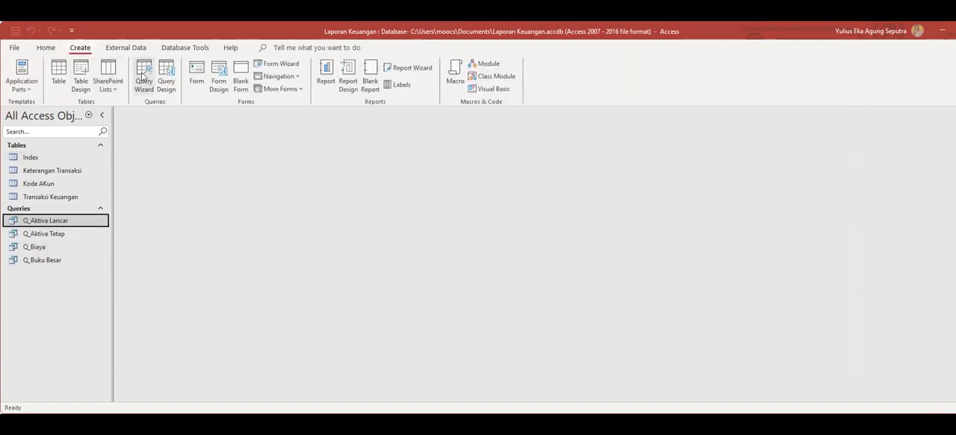
left_click(166, 74)
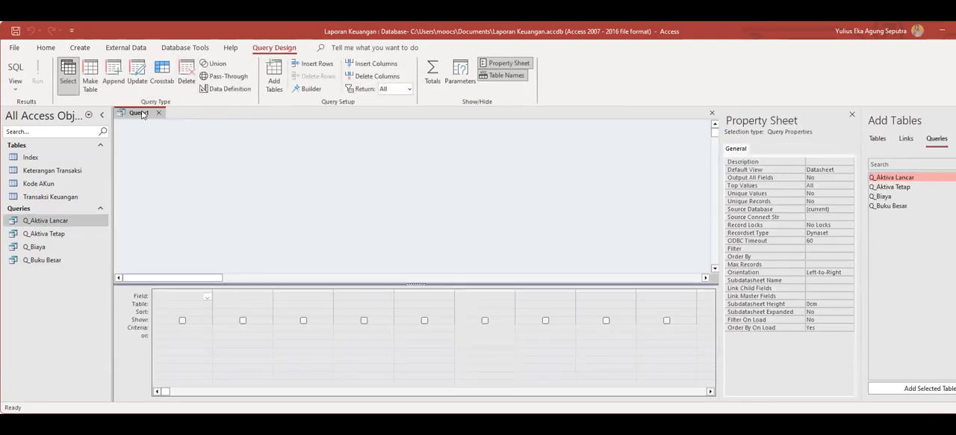
right_click(142, 114)
left_click(168, 182)
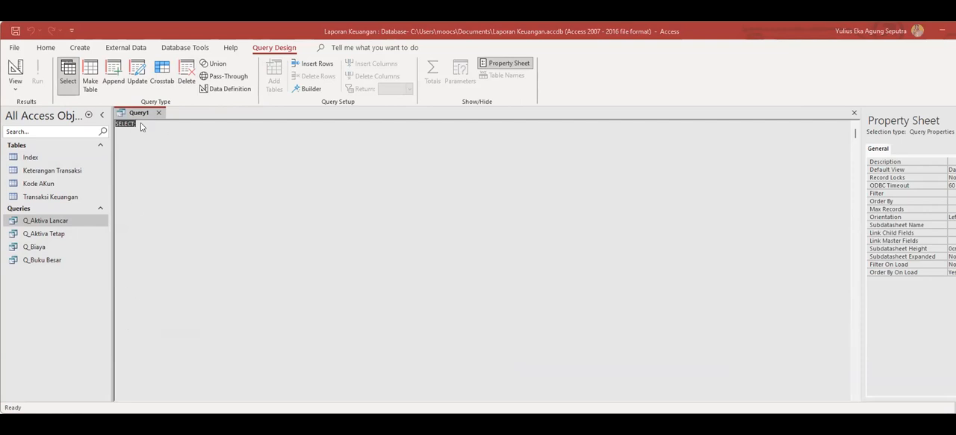
type("SELECT [Transaksi Keuangan].[Account Number], [Kode AKun].[Nama Akun], Sum([Transaksi Keuangan].Debet) AS SumOfDebet, Sum([Transaksi Keuangan].Kredit) AS SumOfKredit, Sum([Kredit]-[Debet]) AS Saldo FROM [Kode AKun] INNER JOIN ([Keterangan Transaksi] INNER JOIN [Transaksi Keuangan] ON [Keterangan Transaksi].[Nomor Transaksi] = [Transaksi Keuangan].[No TRX]) ON [Kode AKun].[Kode Akun] = [Transaksi Keuangan].[Account Number] GROUP BY [Transaksi Keuangan].[Account Number], [Kode AKun].[Nama Akun] HAVING ((([Transaksi Keuangan].[Account Number]) Like \"2-*\"));")
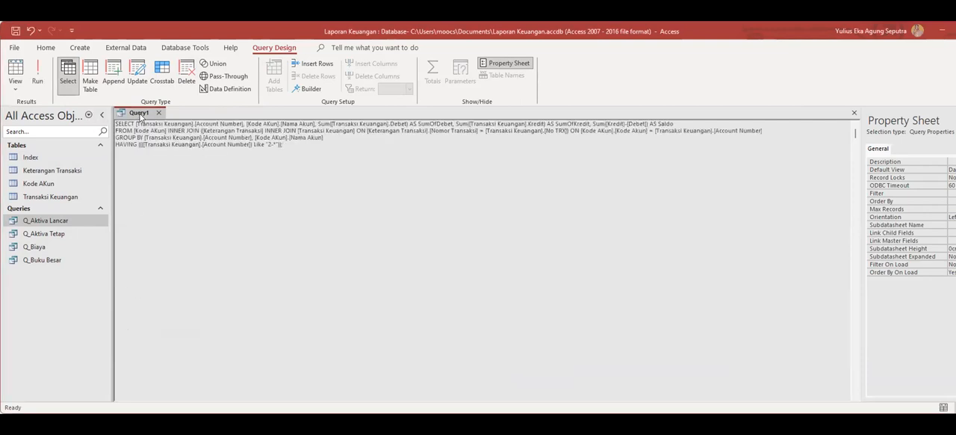
Save the query filtering accounts Like "2-*" under the name Q_Hutang and close it.
right_click(140, 115)
left_click(166, 137)
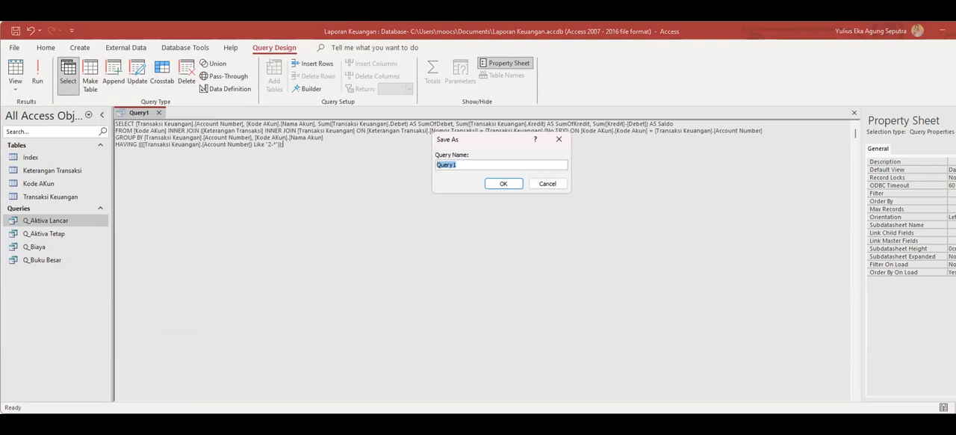
key("alt+Tab")
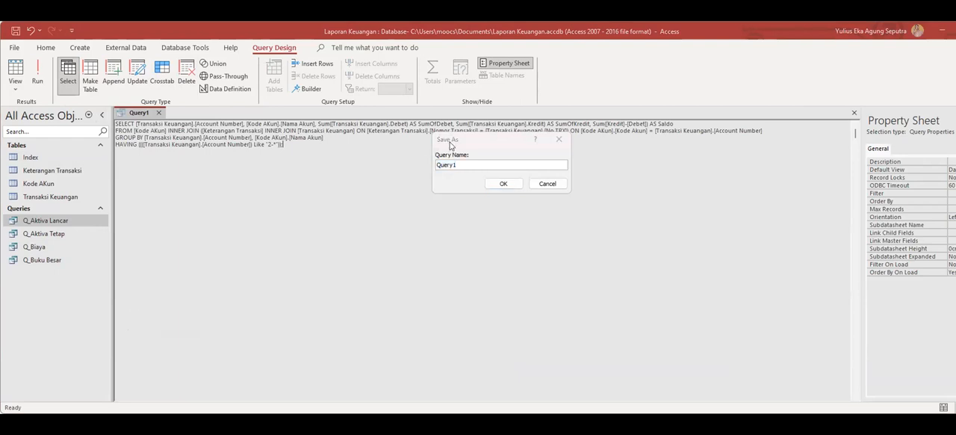
left_click(454, 142)
type("Q_Hutang")
left_click(497, 184)
right_click(138, 113)
left_click(160, 121)
left_click(166, 112)
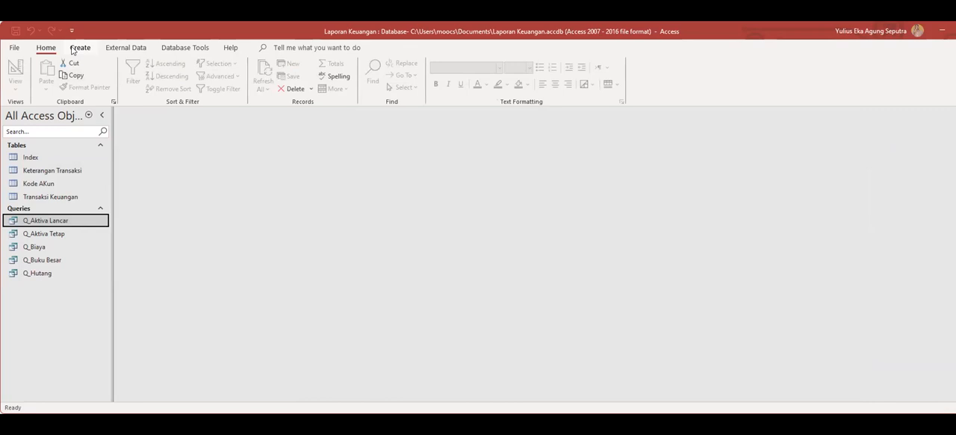
Create another blank design query and switch it to SQL View.
left_click(80, 47)
left_click(169, 82)
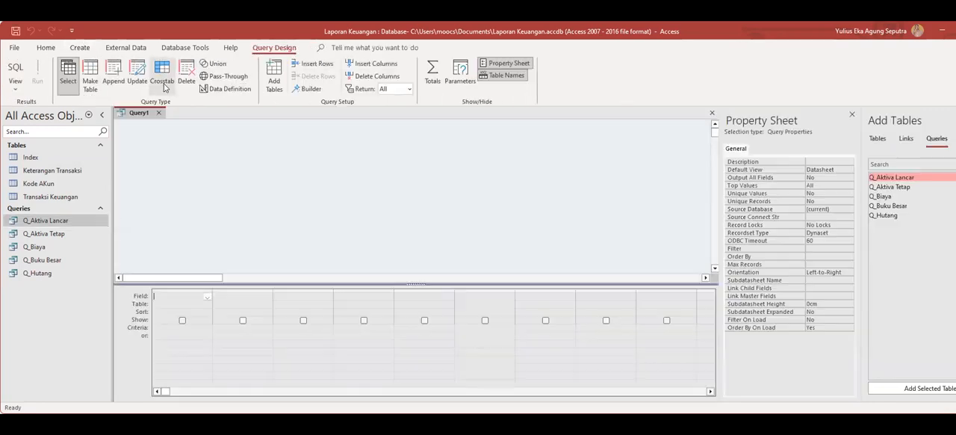
right_click(134, 114)
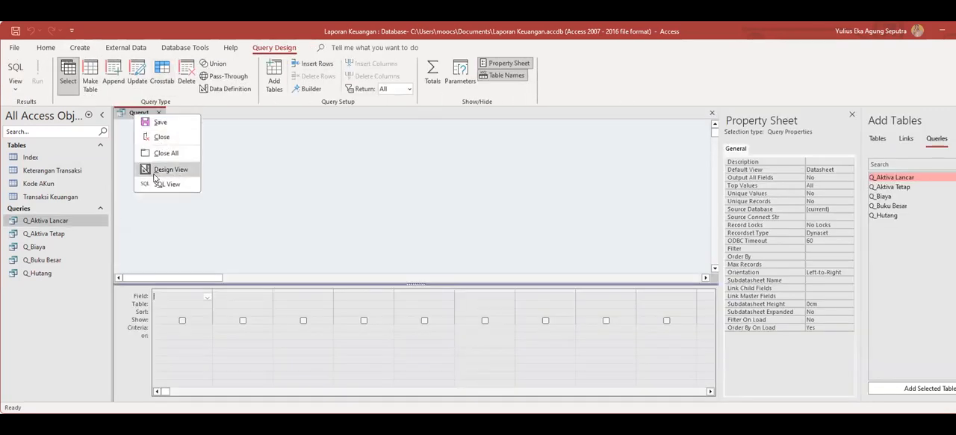
left_click(156, 181)
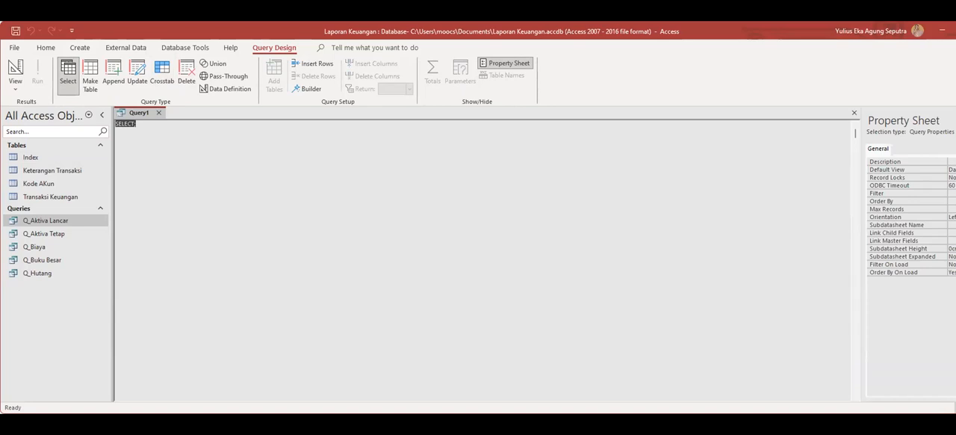
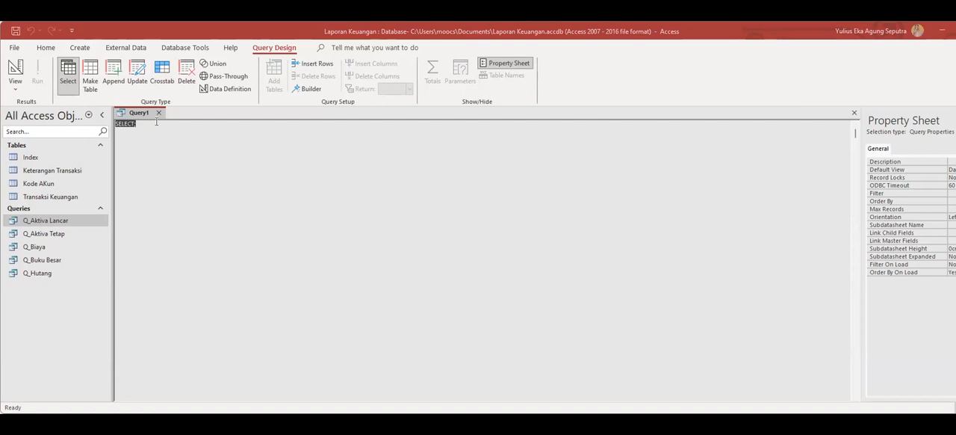
Paste the SQL joining Kode AKun, Keterangan Transaksi and Transaksi Keuangan, save the query as Q_Jurnal umum, and close it.
type("SELECT [Transaksi Keuangan].[ID Jurnal], [Keterangan Transaksi].[Nomor Transaksi], [Keterangan Transaksi].Tanggal, [Transaksi Keuangan].[Account Number], [Kode AKun].[Nama Akun], [Transaksi Keuangan].Index, [Keterangan Transaksi].[Keterangan Transaksi], [Transaksi Keuangan].Debet, [Transaksi Keuangan].Kredit FROM [Kode AKun] INNER JOIN ([Keterangan Transaksi] INNER JOIN [Transaksi Keuangan] ON [Keterangan Transaksi].[Nomor Transaksi] = [Transaksi Keuangan].[No TRX]) ON [Kode AKun].[Kode Akun] = [Transaksi Keuangan].[Account Number];")
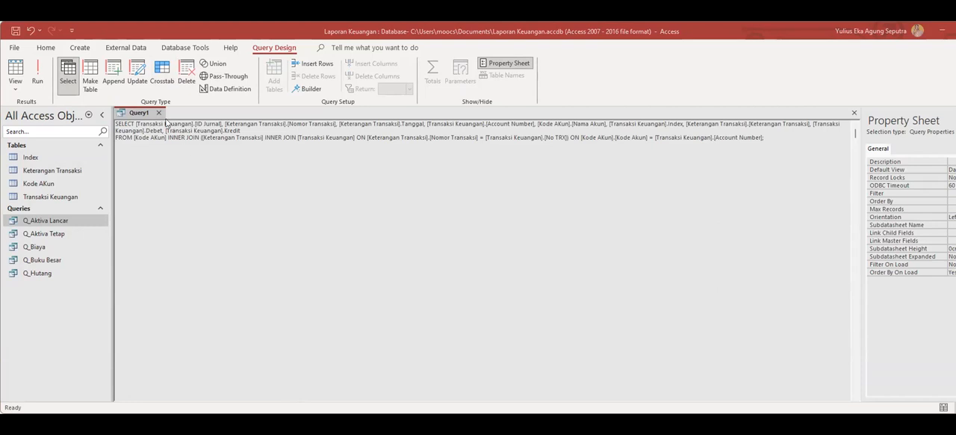
key("ctrl+s")
type("Q_Jurnal umum")
left_click(504, 184)
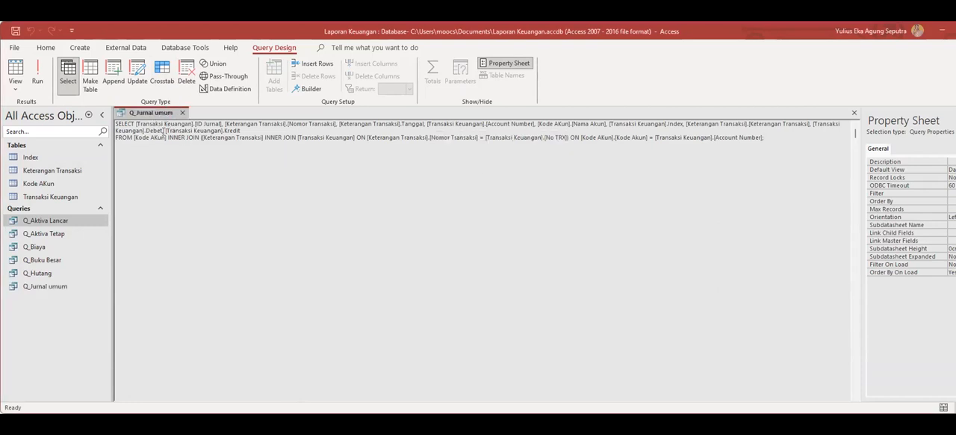
left_click(182, 112)
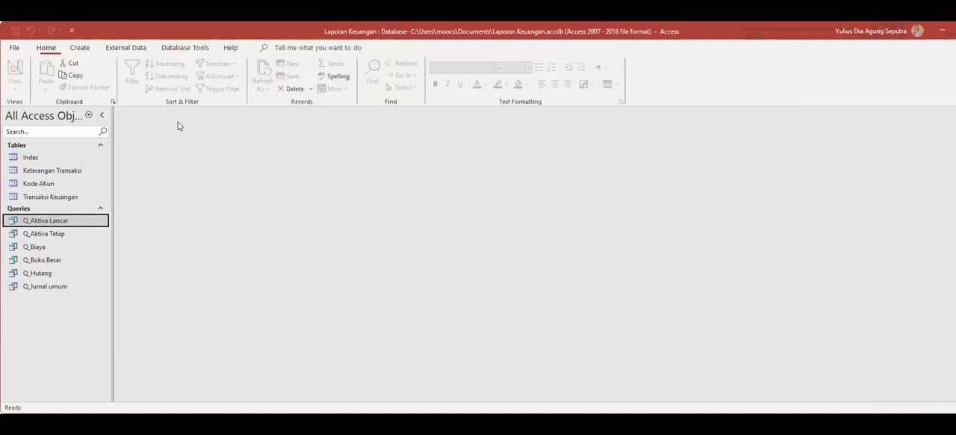
Open the Q_Jurnal umum query in Datasheet View to check its columns, and close it.
left_click(45, 286)
double_click(39, 287)
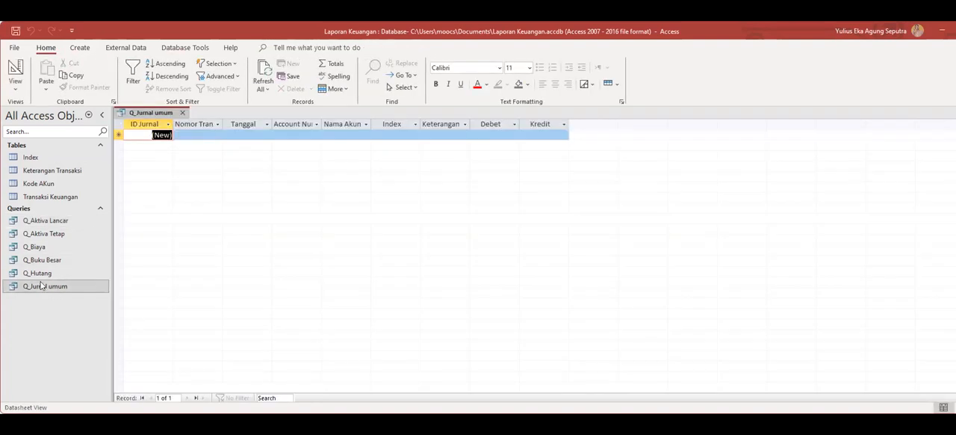
left_click(183, 113)
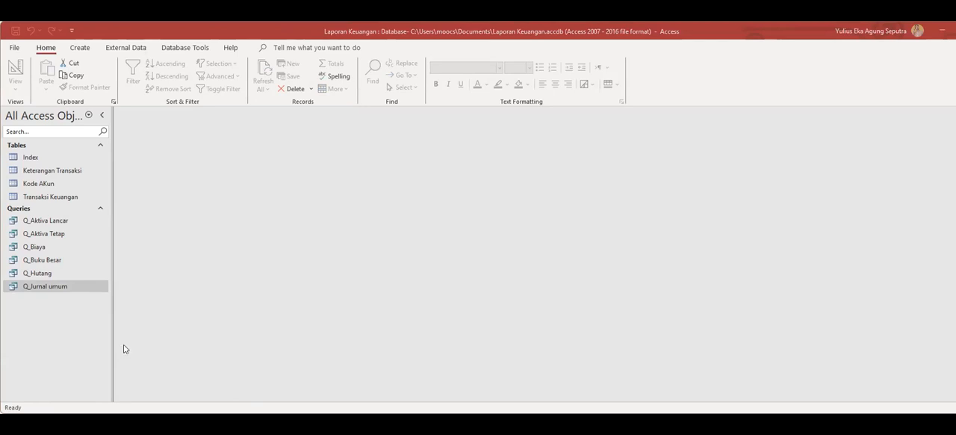
Create a new design query and paste the journal SQL filtering Index for "1", "2" or "3" in SQL View.
left_click(84, 49)
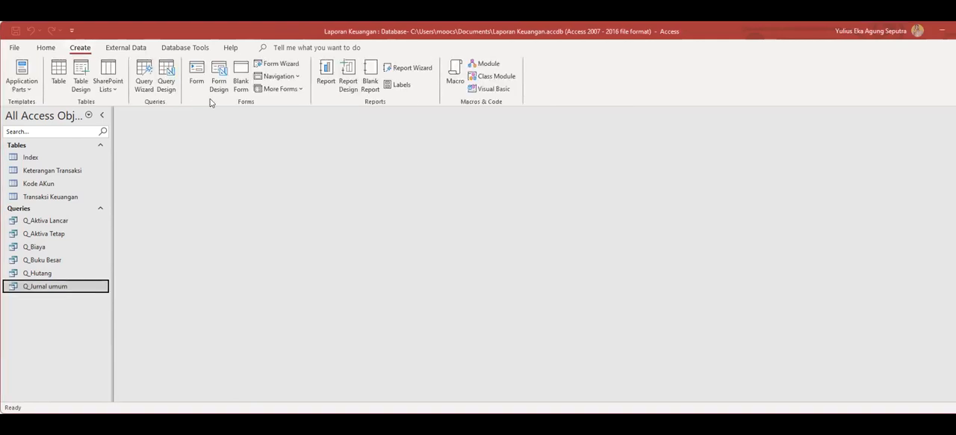
left_click(166, 75)
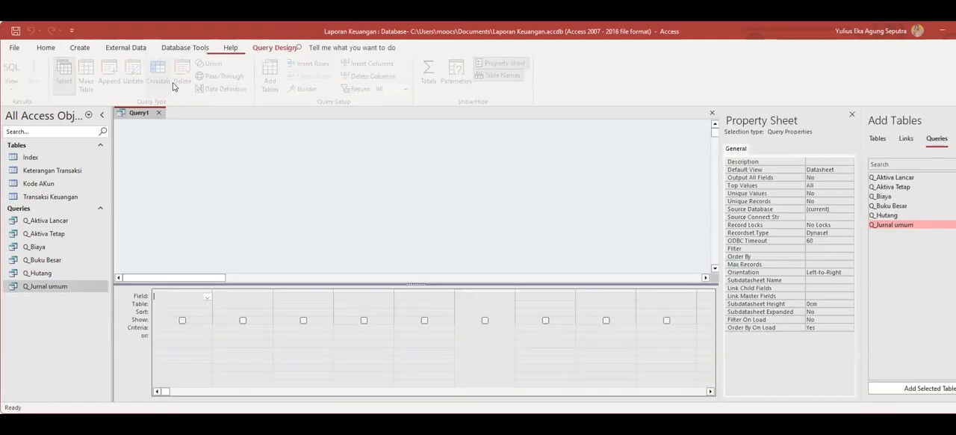
right_click(142, 114)
left_click(161, 182)
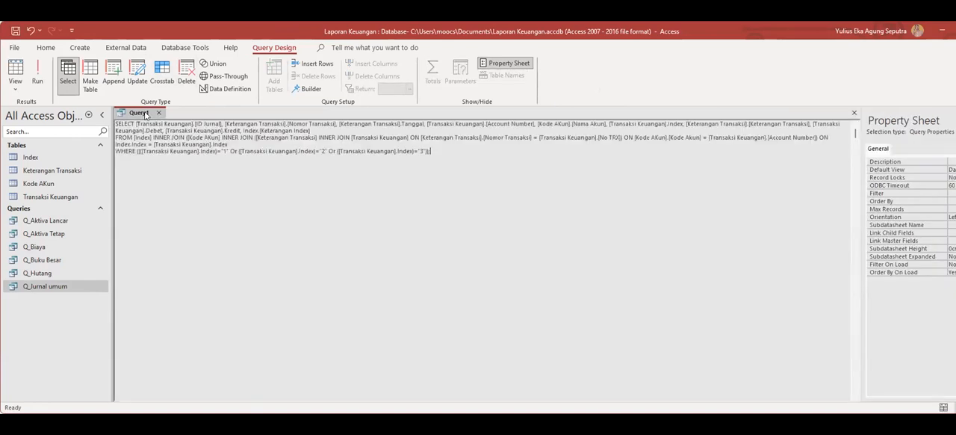
Save the Index-filtered query under the name Q_Kas and close it.
right_click(145, 115)
left_click(171, 120)
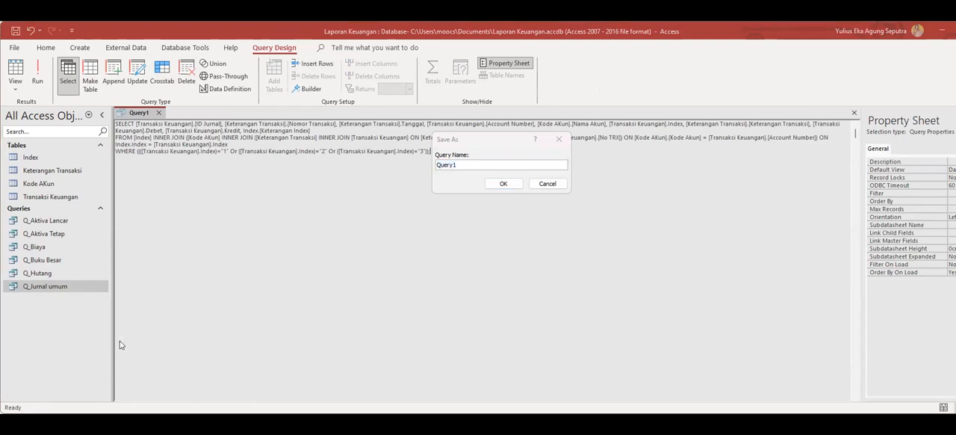
left_click(483, 138)
type("Q_Kas")
left_click(504, 183)
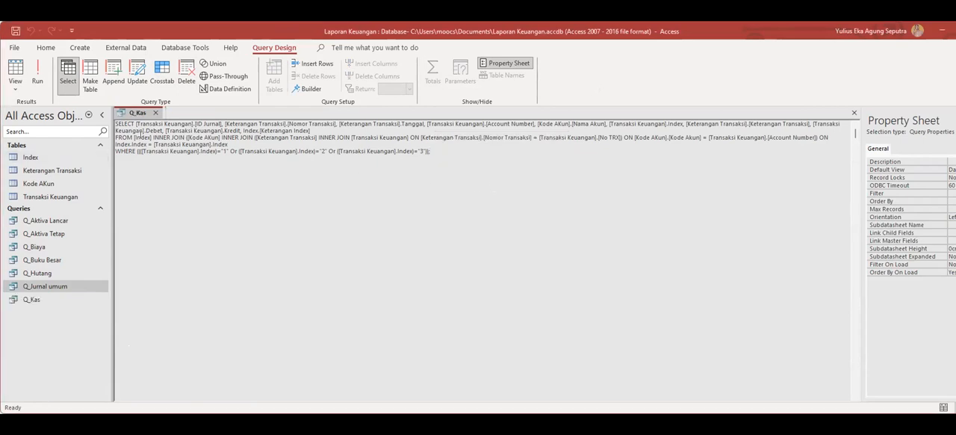
left_click(156, 113)
Create a new design query and paste the SQL summing SumOfKredit minus SumOfDebet as Laba / Rugi Bersih from Sub_Q_Laba Rugi.
left_click(80, 47)
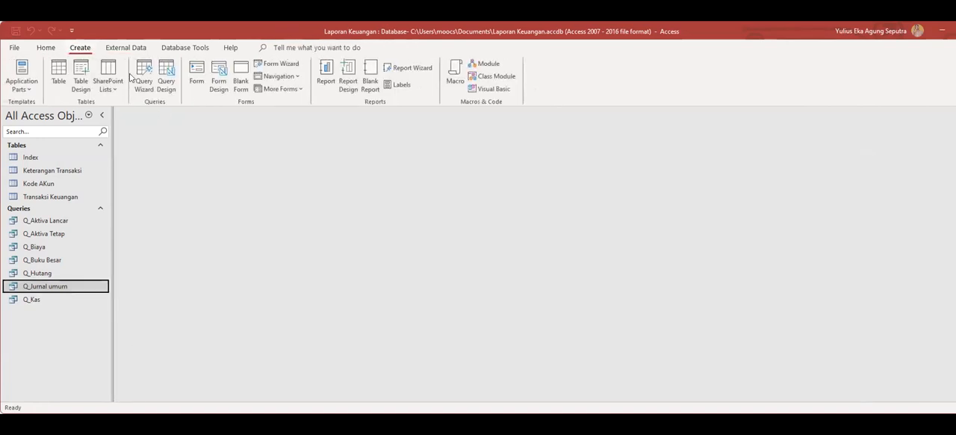
left_click(162, 82)
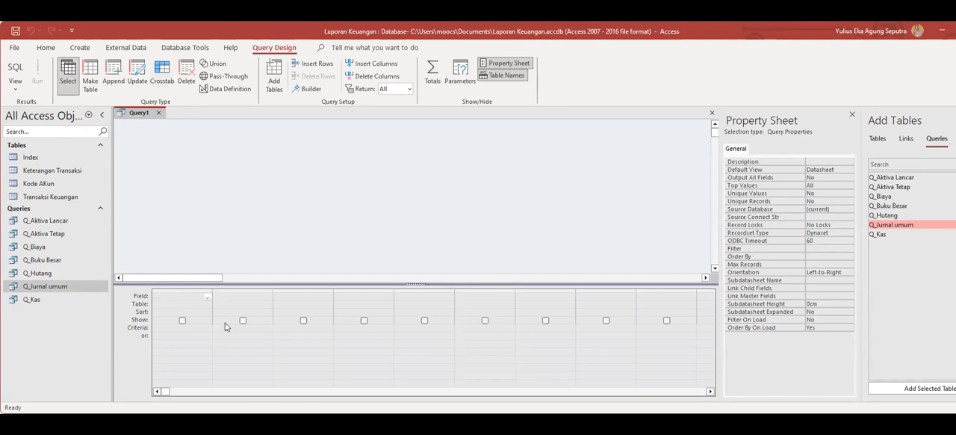
right_click(131, 110)
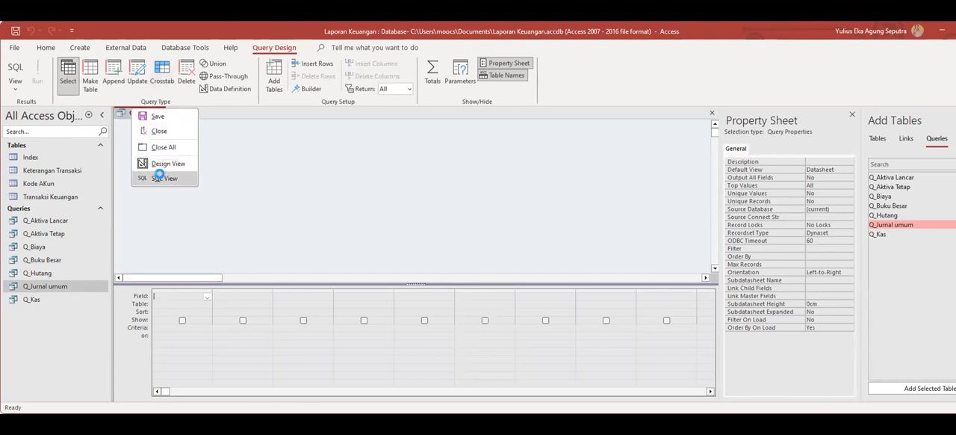
left_click(158, 178)
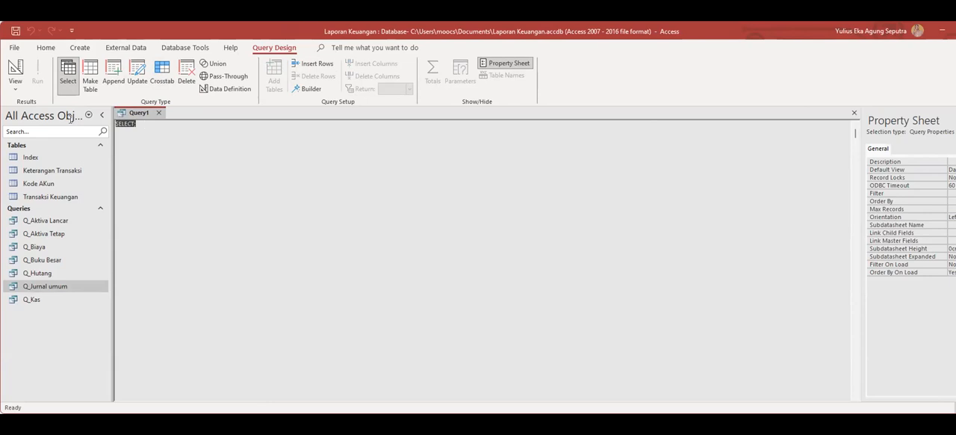
type("SELECT Sum([SumOfKredit]-[SumOfDebet]) AS [Laba / Rugi Bersih] FROM [Sub_Q_Laba Rugi];")
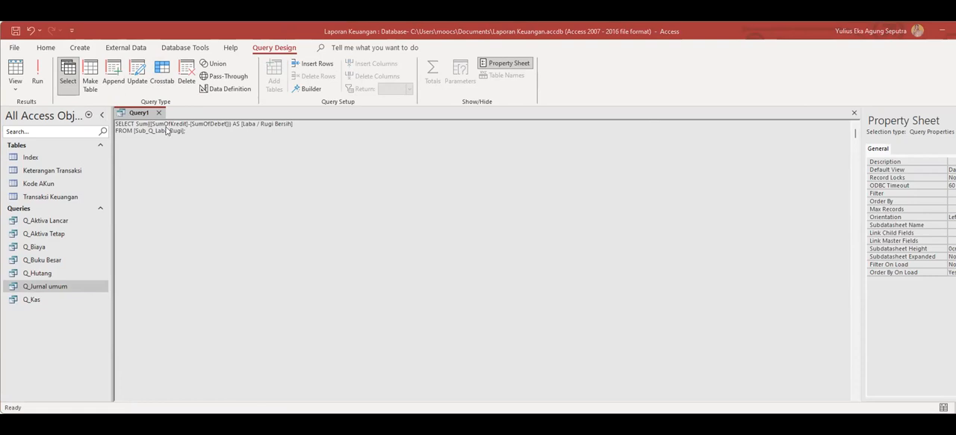
Save the net profit and loss query under the name Q_Laba Rugi and close it.
right_click(146, 110)
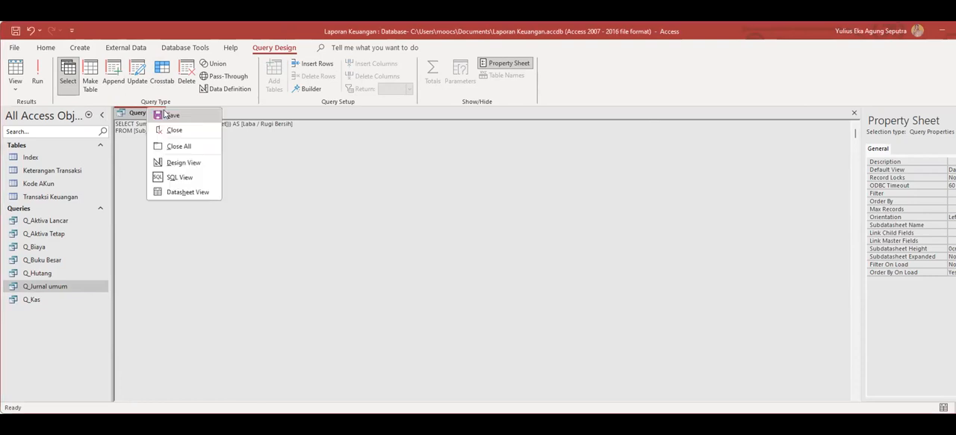
left_click(171, 128)
type("Q_Laba Rugi")
left_click(496, 183)
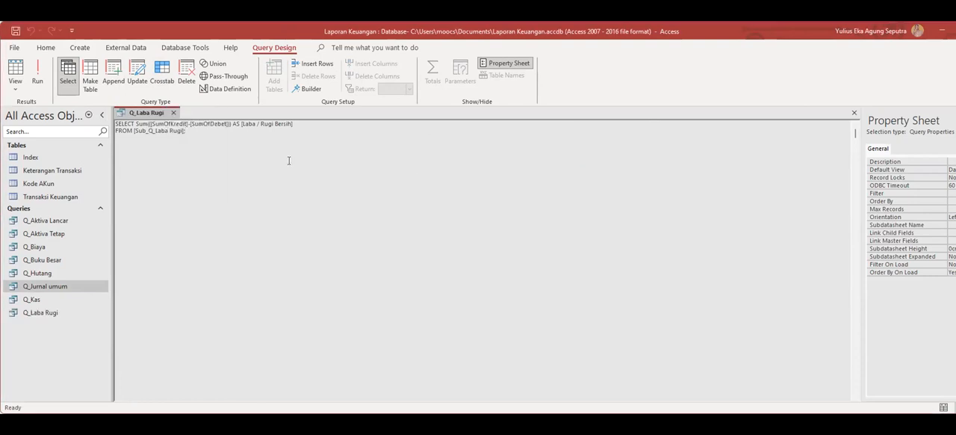
left_click(174, 112)
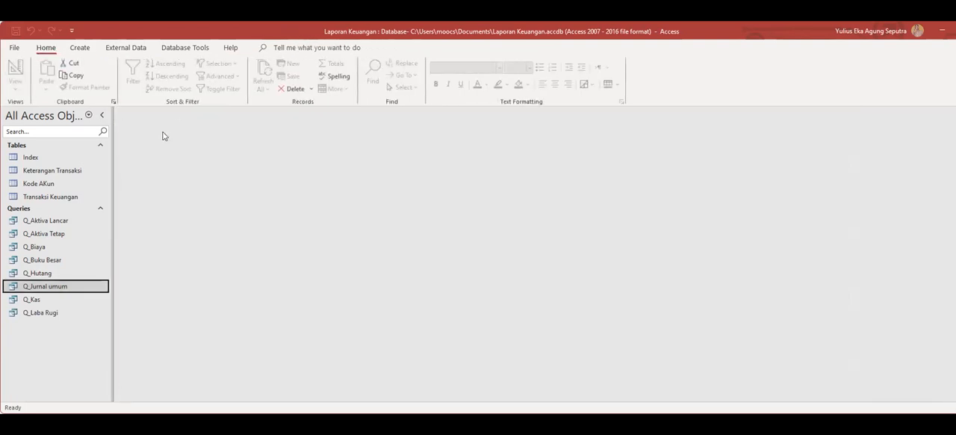
Create a new design query and paste the grouped Debet, Kredit and Saldo SQL with Account Number Like "3-1*" in SQL View.
left_click(80, 47)
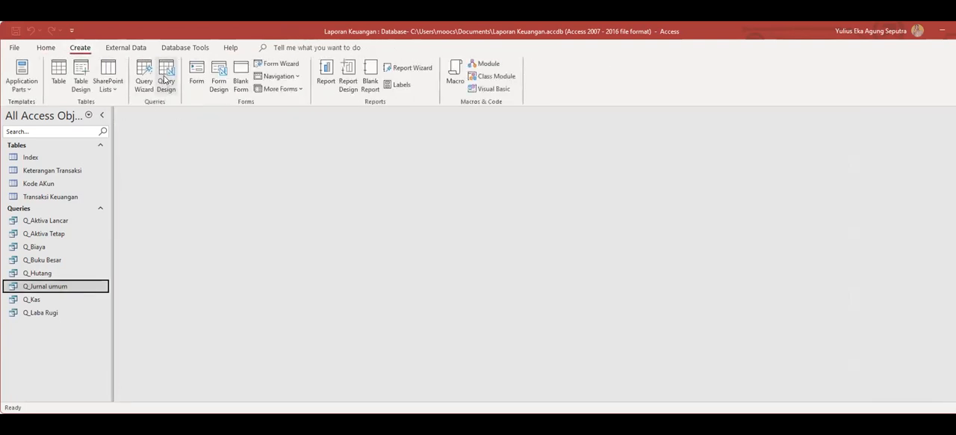
left_click(165, 75)
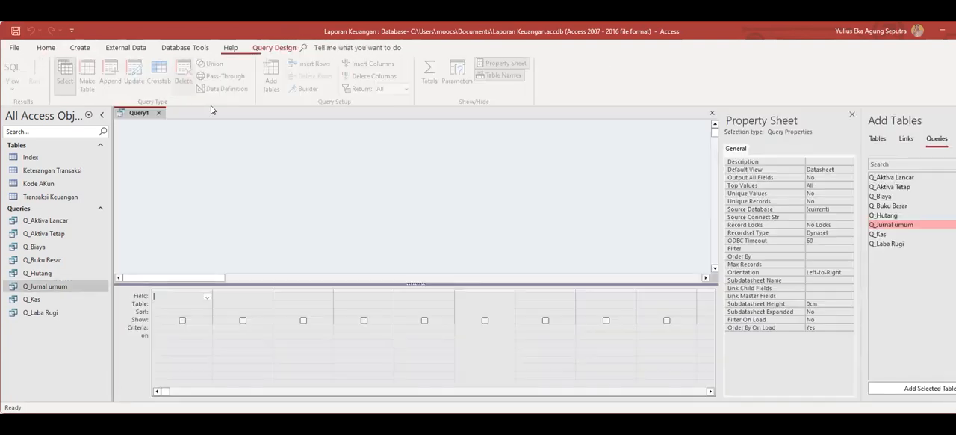
right_click(140, 112)
left_click(168, 181)
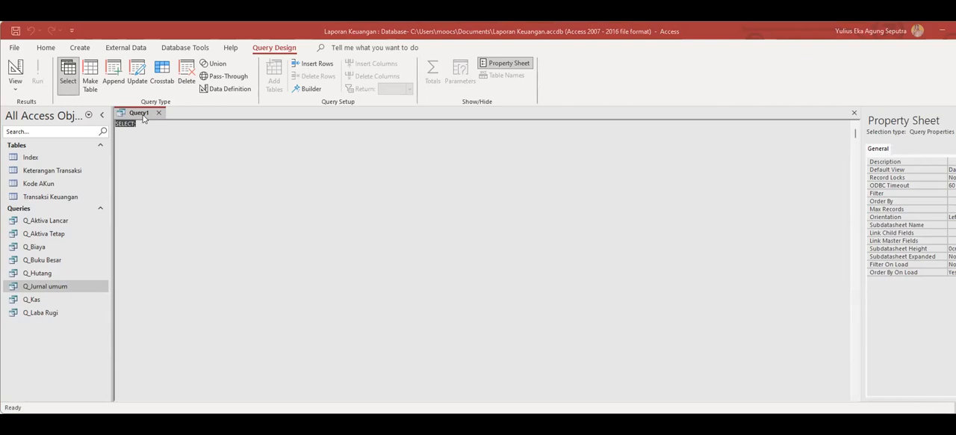
type("SELECT [Transaksi Keuangan].[Account Number], [Kode AKun].[Nama Akun], Sum([Transaksi Keuangan].Debet) AS SumOfDebet, Sum([Transaksi Keuangan].Kredit) AS SumOfKredit, Sum([kredit]-[Debet]) AS Saldo FROM [Kode AKun] INNER JOIN ([Keterangan Transaksi] INNER JOIN [Transaksi Keuangan] ON [Keterangan Transaksi].[Nomor Transaksi] = [Transaksi Keuangan].[No TRX]) ON [Kode AKun].[Kode Akun] = [Transaksi Keuangan].[Account Number] GROUP BY [Transaksi Keuangan].[Account Number], [Kode AKun].[Nama Akun] HAVING ((([Transaksi Keuangan].[Account Number]) Like \"3-1*\"));")
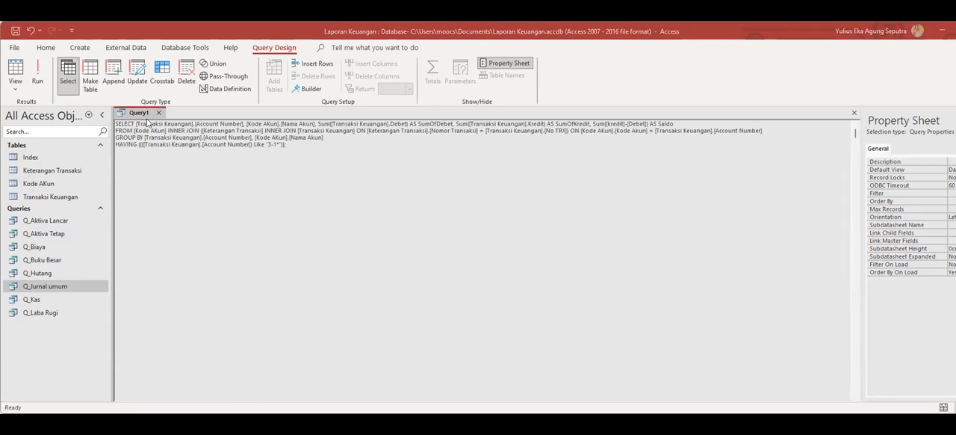
Save the query filtering accounts Like "3-1*" under the name Q_Modal and close it.
key("ctrl+s")
type("Q_Modal")
key("Return")
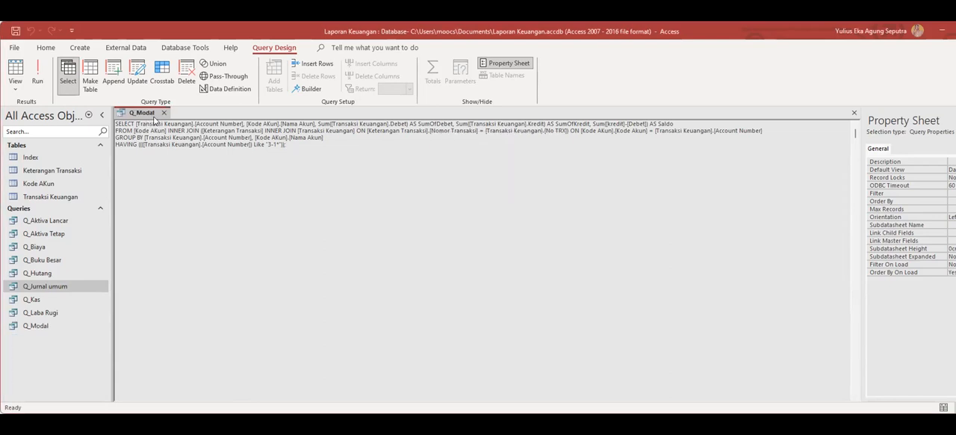
left_click(164, 112)
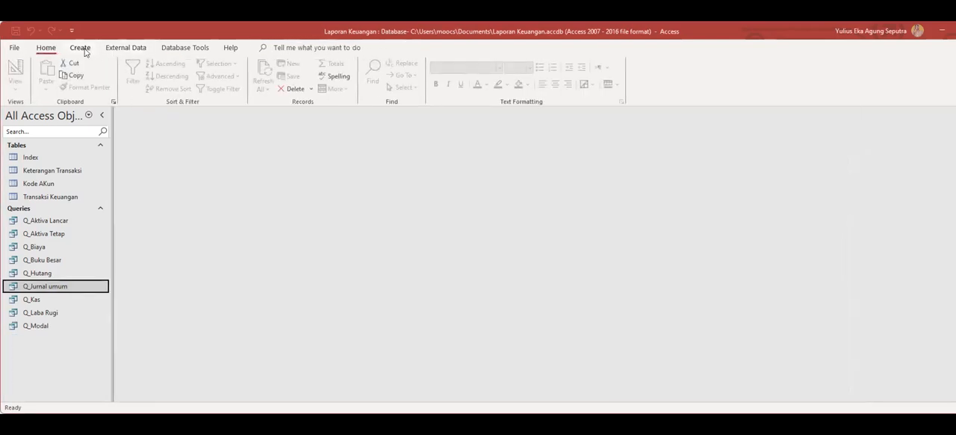
Create a new design query and paste the SQL computing Modal Akhir from Q_Modal, Q_Prive and Q_Laba Rugi in SQL View.
left_click(81, 48)
left_click(164, 76)
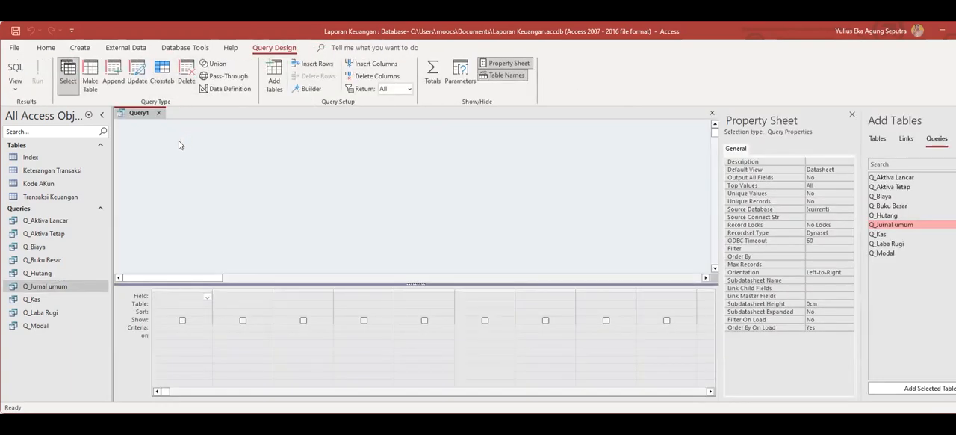
right_click(137, 113)
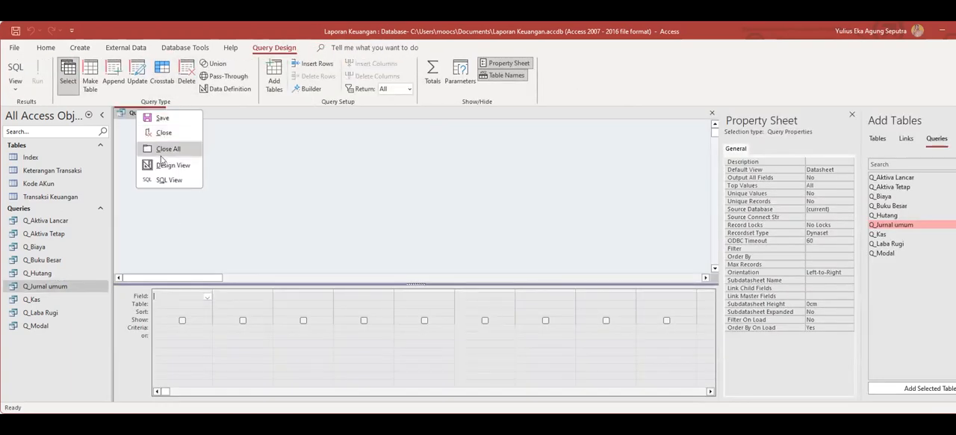
left_click(169, 180)
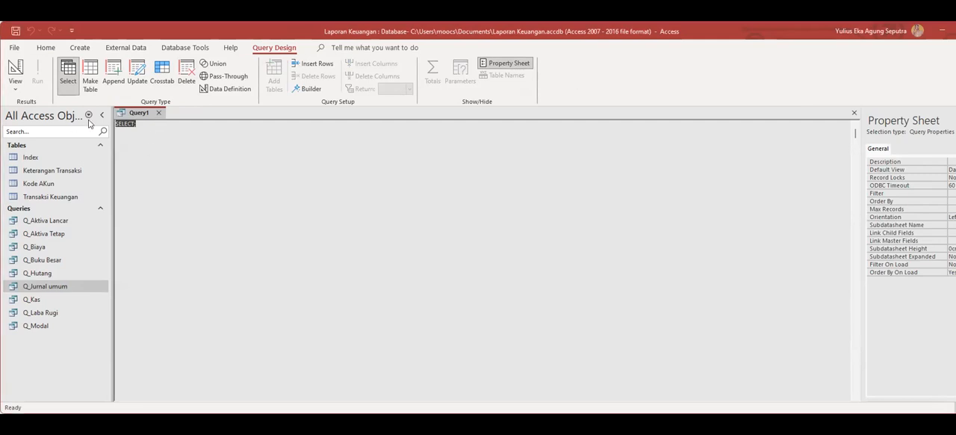
type("SELECT Q_Modal.Saldo, Q_Prive.Saldo, [Q_Laba Rugi].[Laba / Rugi Bersih], [Q_Modal]![Saldo]+[Q_Prive]![Saldo]+[Q_Laba Rugi]![Laba / Rugi Bersih] AS [Modal Akhir] FROM [Q_Laba Rugi], Q_Modal, Q_Prive;")
type(";")
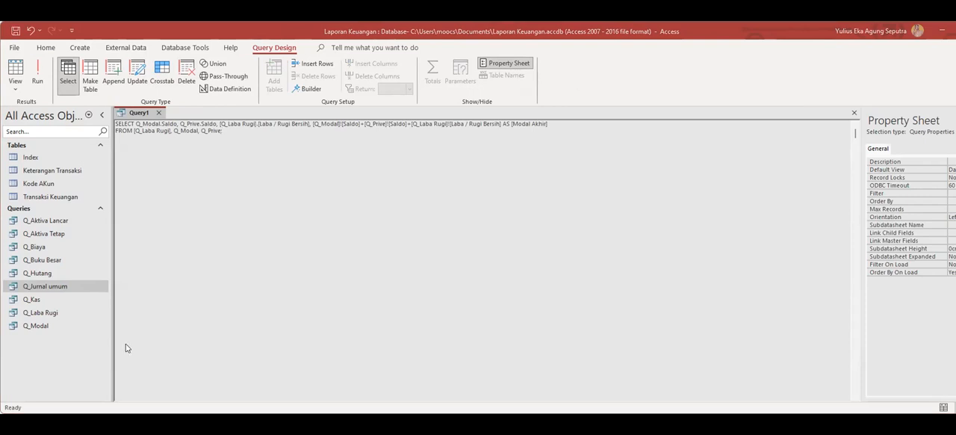
Save the ending capital query under the name Q_Modal Akhir and close it.
right_click(144, 113)
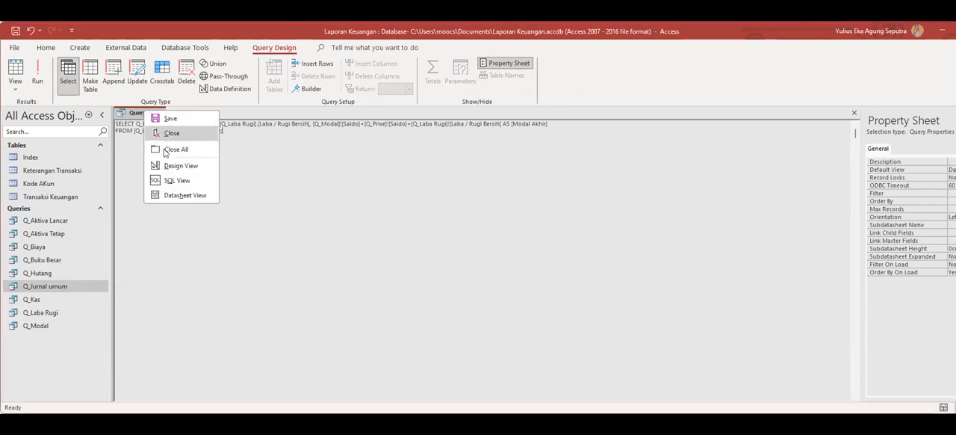
left_click(170, 118)
type("Q_Modal Akhir")
left_click(503, 183)
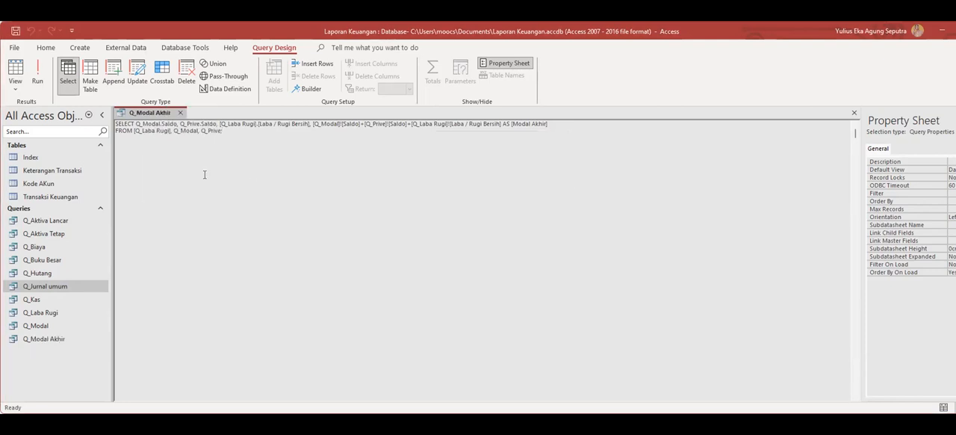
left_click(180, 113)
Create a new design query and paste the SQL computing Total Passiva from Q_Modal Akhir and Sub Q_Passiva in SQL View.
left_click(78, 47)
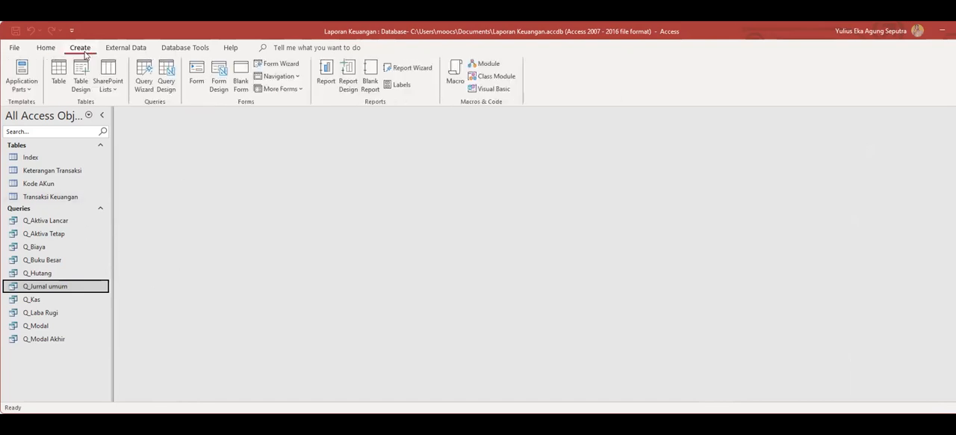
left_click(165, 75)
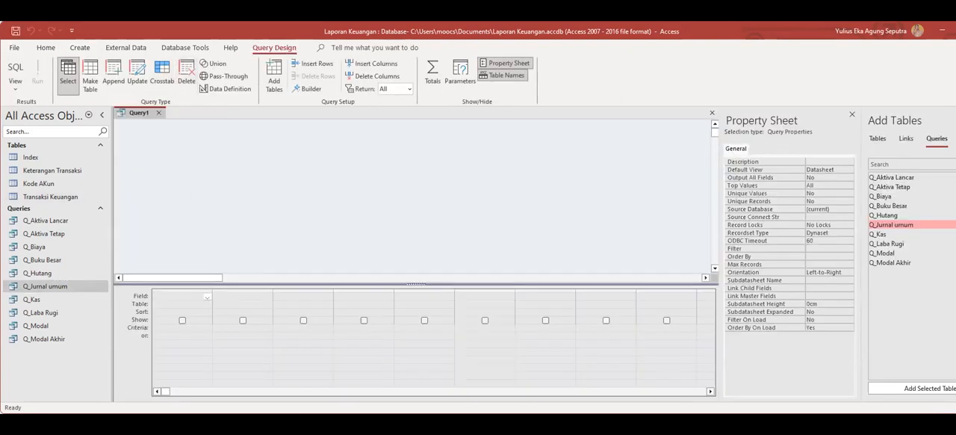
right_click(138, 114)
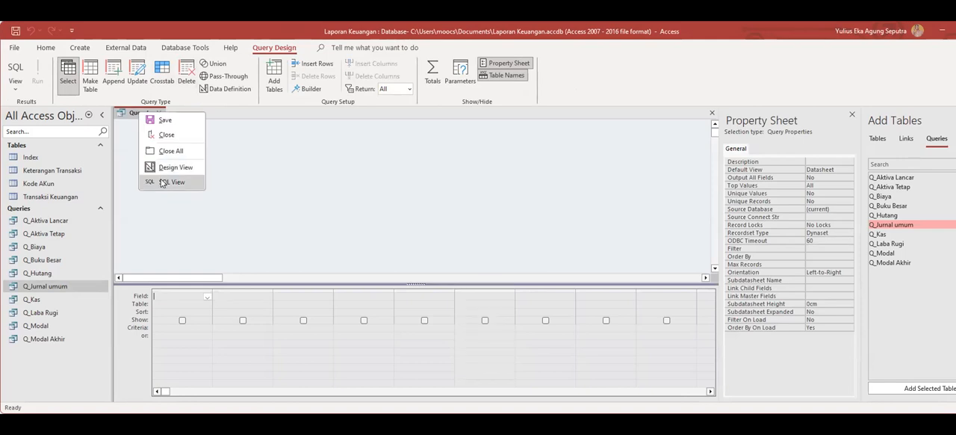
left_click(170, 182)
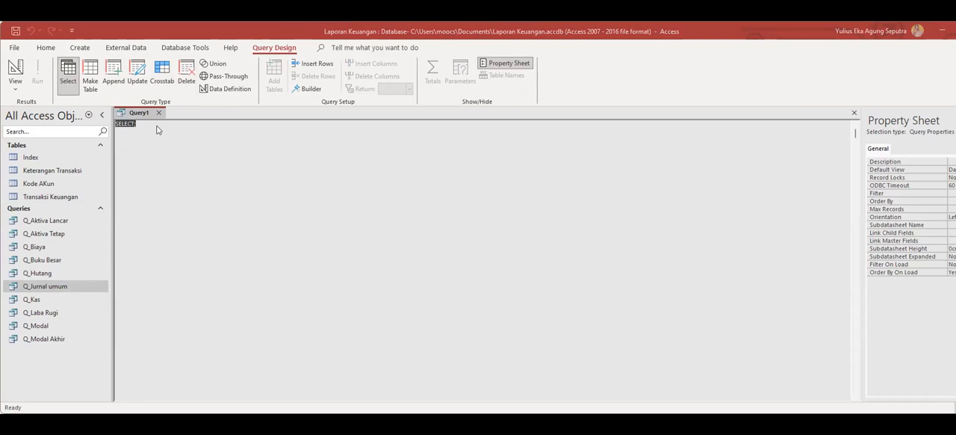
key("ctrl+v")
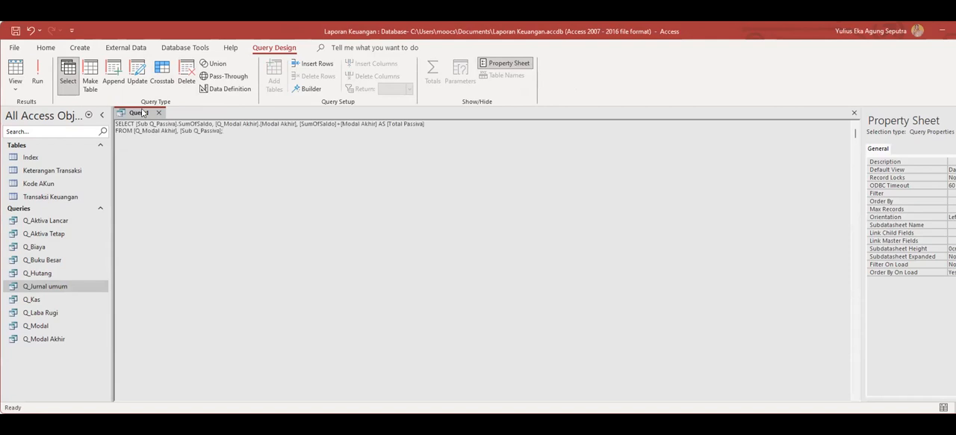
Save the Total Passiva query under the name Q_Passiva and close it.
right_click(142, 113)
left_click(161, 118)
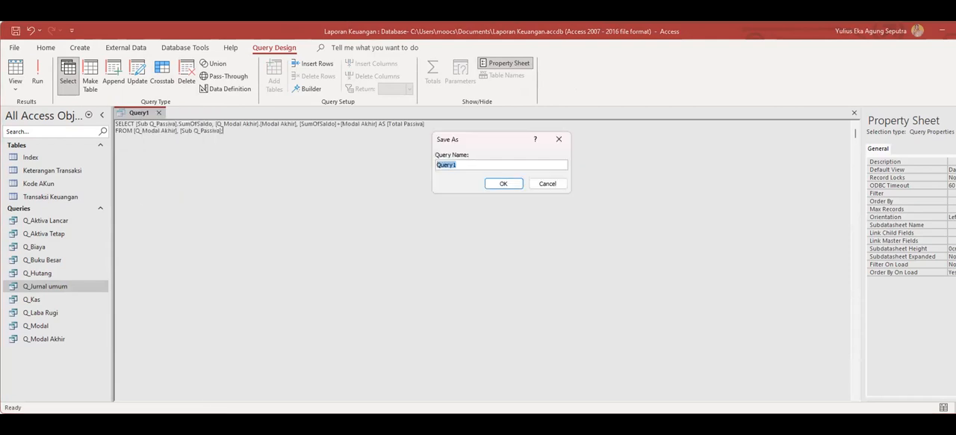
key("alt+Tab")
left_click(467, 135)
type("Q_Passiva")
left_click(502, 183)
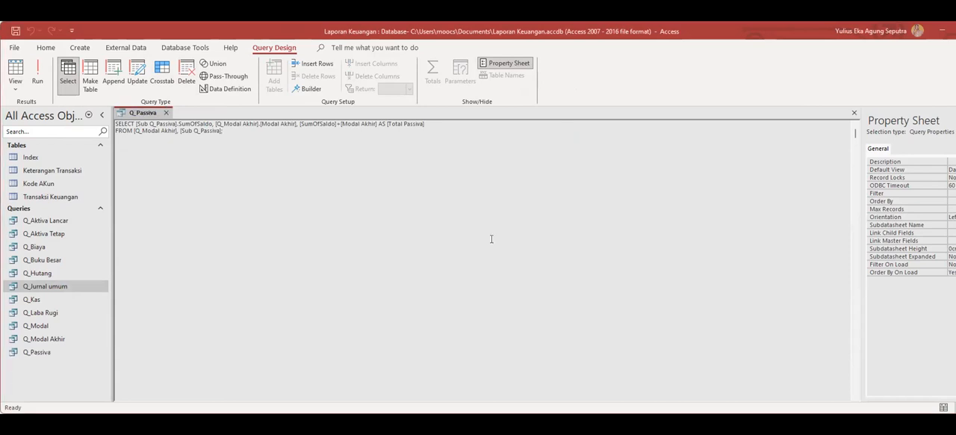
left_click(165, 113)
Create a new design query and paste the SQL totalling Debet, Kredit and Saldo for accounts Like "4*" in SQL View.
left_click(80, 47)
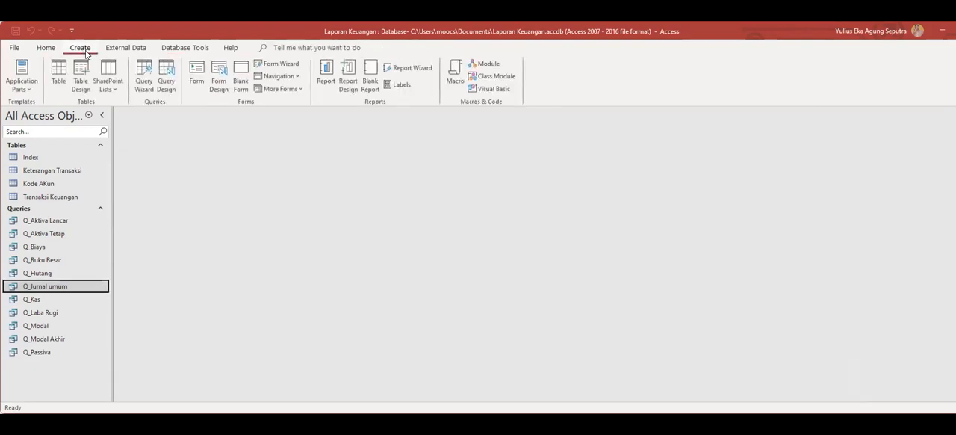
left_click(165, 75)
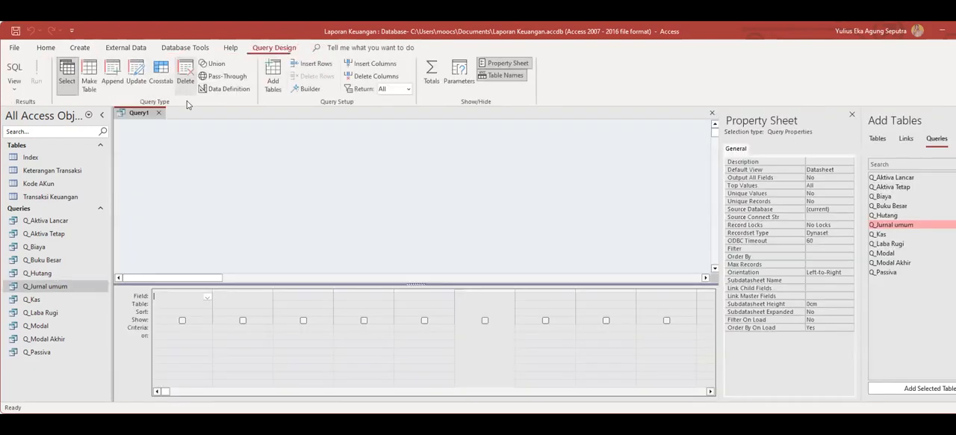
right_click(131, 112)
left_click(157, 179)
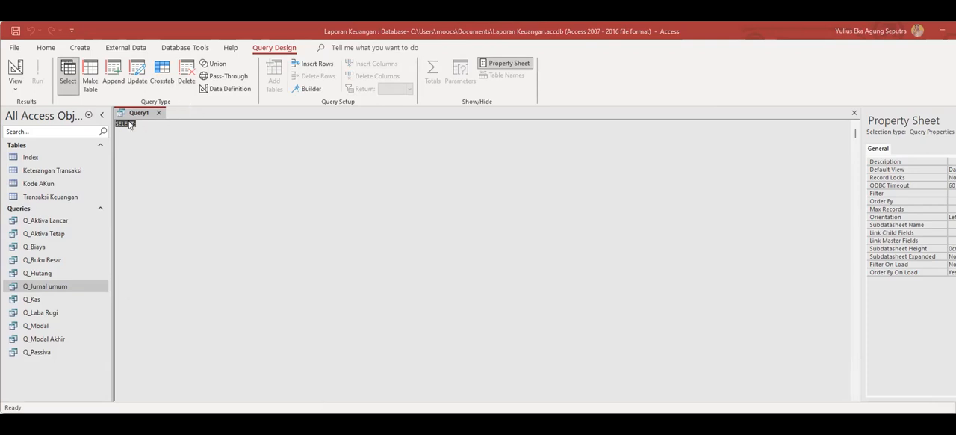
type("SELECT [Transaksi Keuangan].[Account Number], [Kode AKun].[Nama Akun], Sum([Transaksi Keuangan].Debet) AS SumOfDebet, Sum([Transaksi Keuangan].Kredit) AS SumOfKredit, Sum([Kredit]-[Debet]) AS Saldo FROM [Kode AKun] INNER JOIN ([Keterangan Transaksi] INNER JOIN [Transaksi Keuangan] ON [Keterangan Transaksi].[Nomor Transaksi] = [Transaksi Keuangan].[No TRX]) ON [Kode AKun].[Kode Akun] = [Transaksi Keuangan].[Account Number] GROUP BY [Transaksi Keuangan].[Account Number], [Kode AKun].[Nama Akun] HAVING ((([Transaksi Keuangan].[Account Number]) Like \"4*\"));")
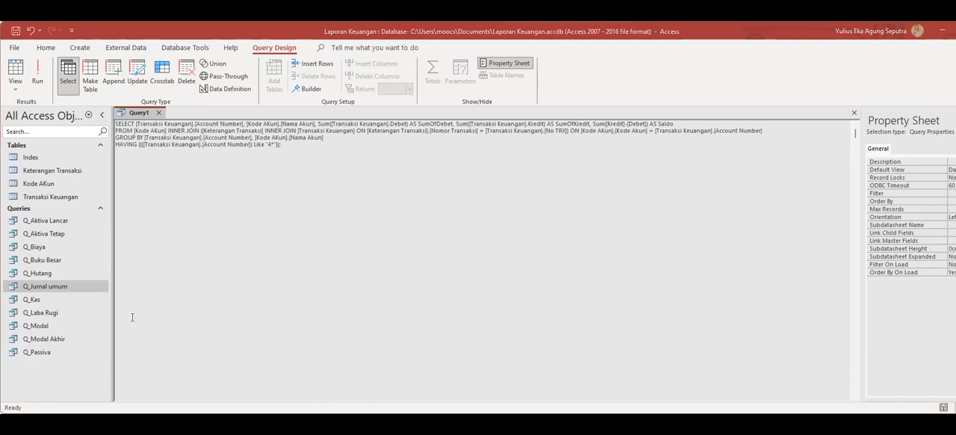
Save the query filtering accounts Like "4*" under the name Q_Pendapatan and close it.
right_click(131, 112)
left_click(151, 124)
type("Q_Pendapatan")
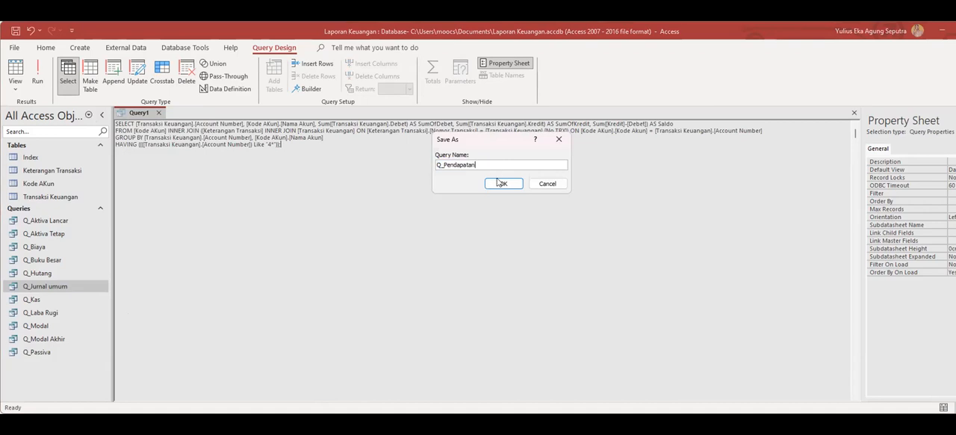
left_click(502, 183)
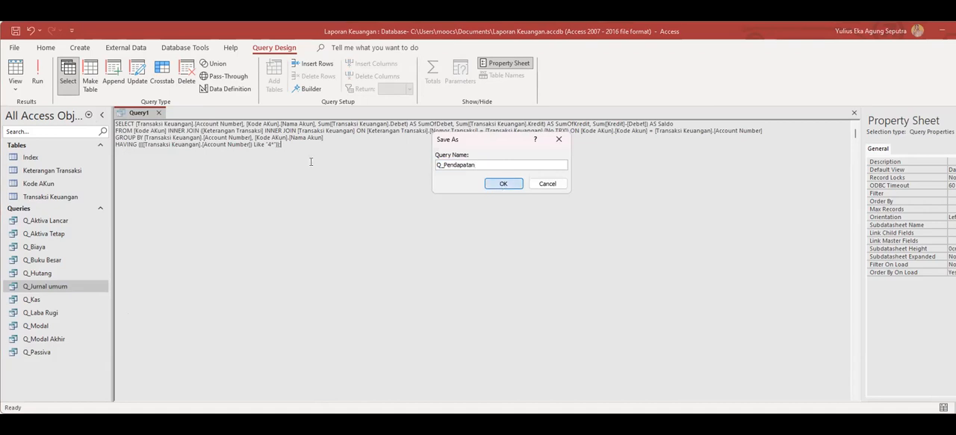
left_click(181, 113)
Create a new design query and paste the SQL totalling Debet, Kredit and Saldo for accounts Like "3-2*" in SQL View.
left_click(80, 47)
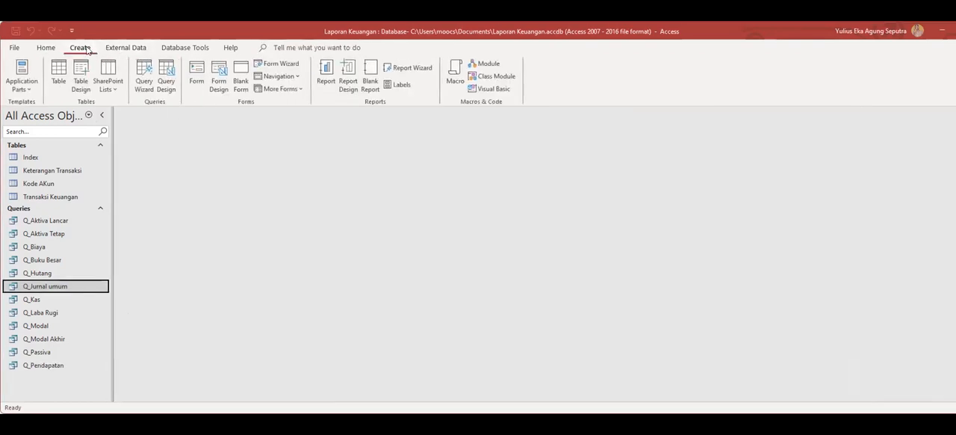
left_click(163, 82)
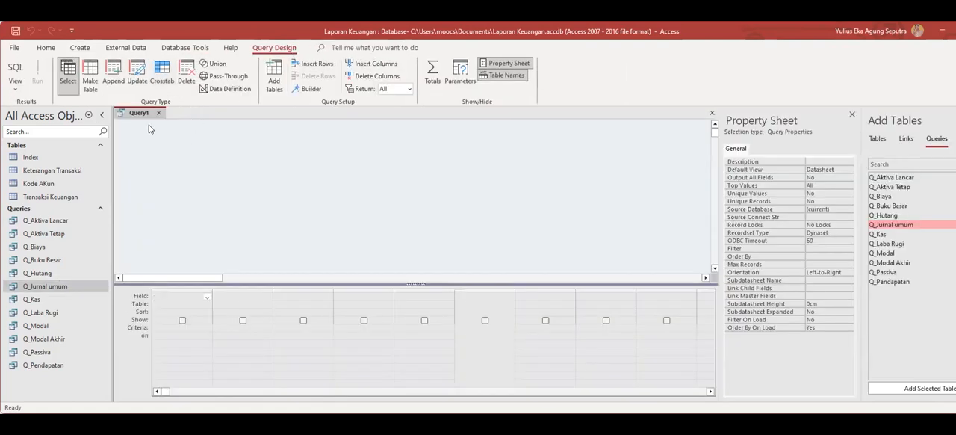
right_click(142, 118)
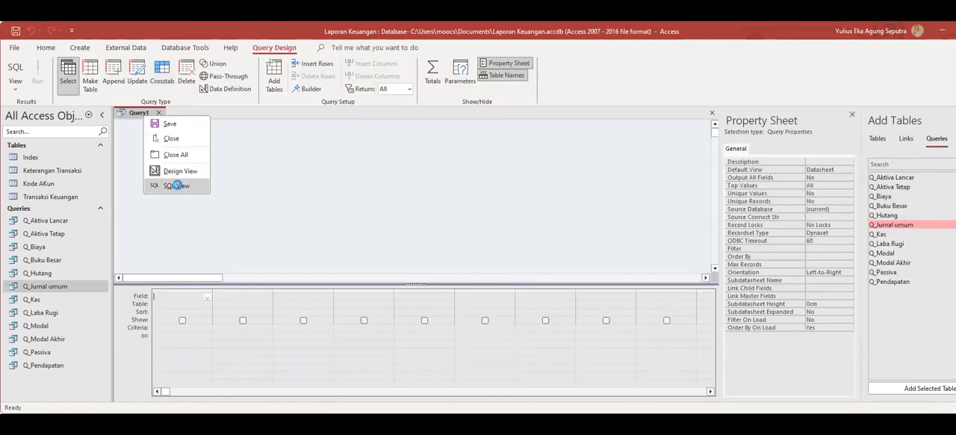
left_click(176, 185)
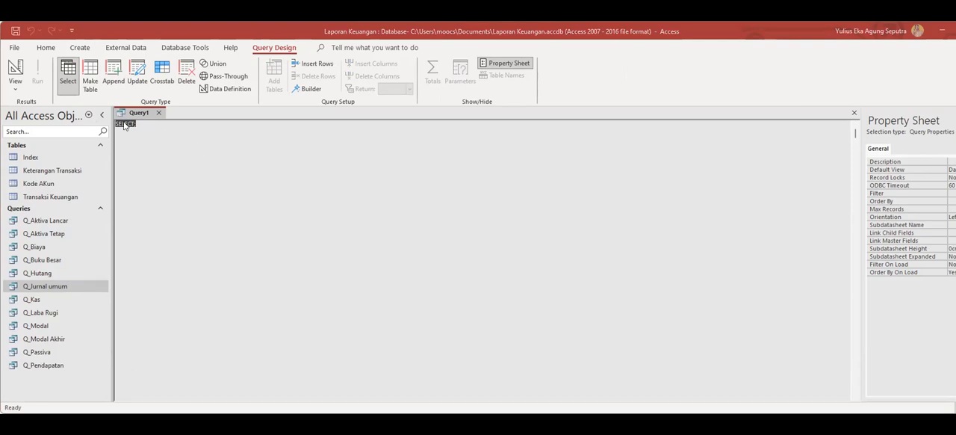
type("SELECT [Transaksi Keuangan].[Account Number], [Kode AKun].[Nama Akun], Sum([Transaksi Keuangan].Debet) AS SumOfDebet, Sum([Transaksi Keuangan].Kredit) AS SumOfKredit, Sum([Kredit]-[Debet]) AS Saldo FROM [Kode AKun] INNER JOIN ([Keterangan Transaksi] INNER JOIN [Transaksi Keuangan] ON [Keterangan Transaksi].[Nomor Transaksi] = [Transaksi Keuangan].[No TRX]) ON [Kode AKun].[Kode Akun] = [Transaksi Keuangan].[Account Number] GROUP BY [Transaksi Keuangan].[Account Number], [Kode AKun].[Nama Akun] HAVING ((([Transaksi Keuangan].[Account Number]) Like \"3-2*\"));")
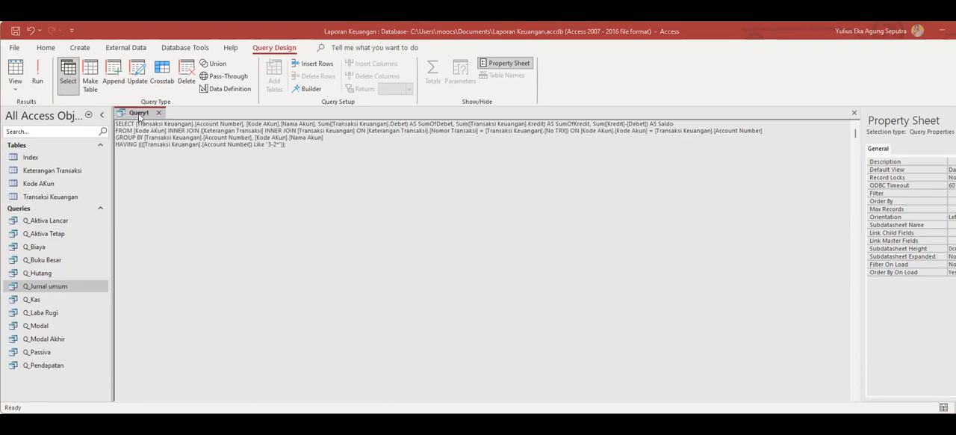
Save the query filtering accounts Like "3-2*" under the name Q_Prive and close it.
key("ctrl+s")
type("Q_Prive")
key("Return")
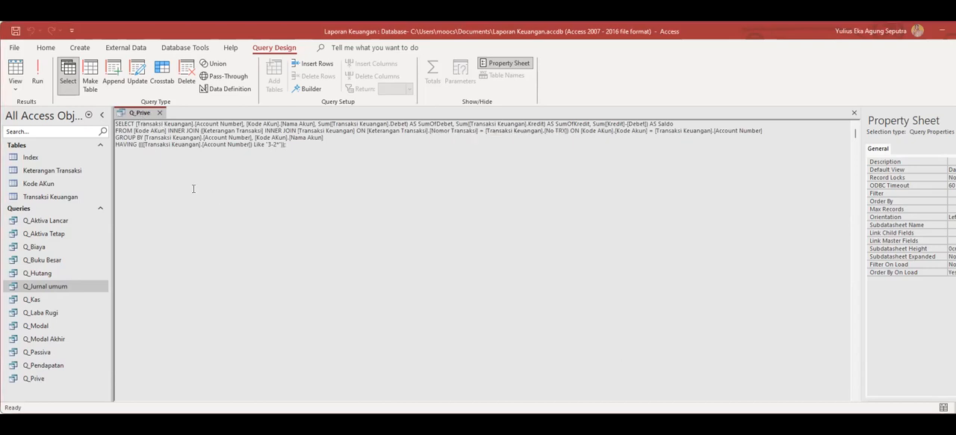
left_click(159, 112)
Create a new design query and paste the SQL computing SumOfDebet, SumOfKredit and Saldo from Q_Kas in SQL View.
left_click(80, 47)
left_click(170, 75)
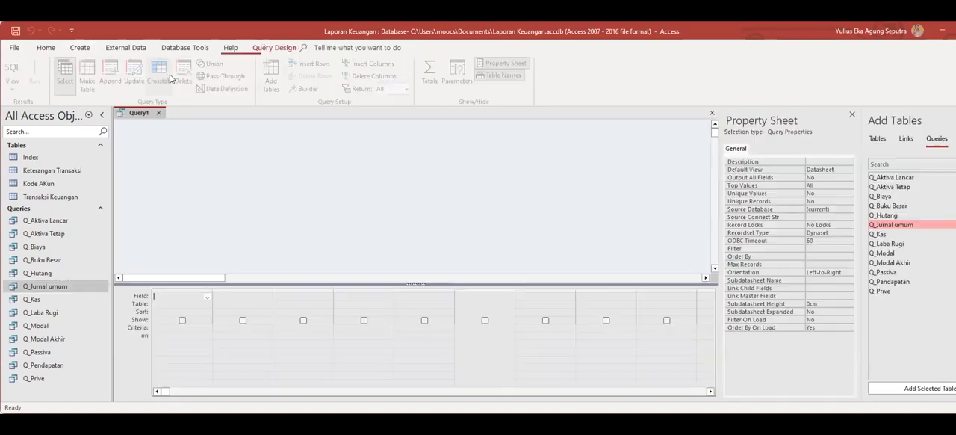
right_click(136, 116)
left_click(167, 186)
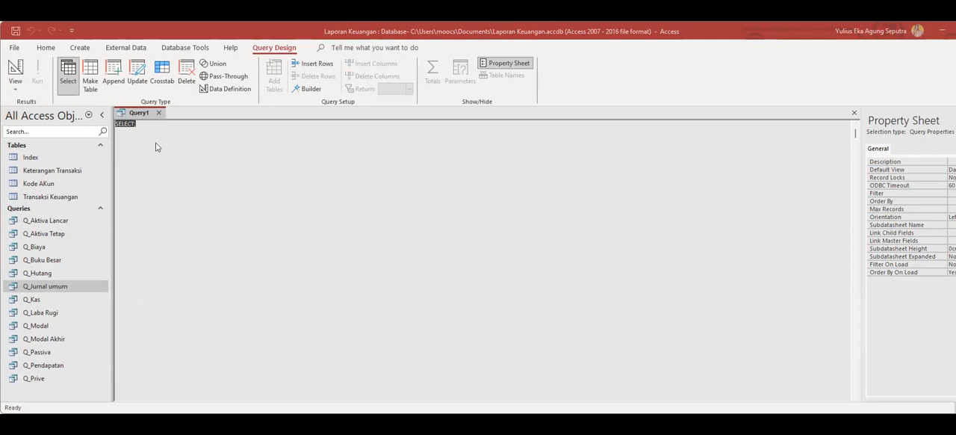
key("ctrl+v")
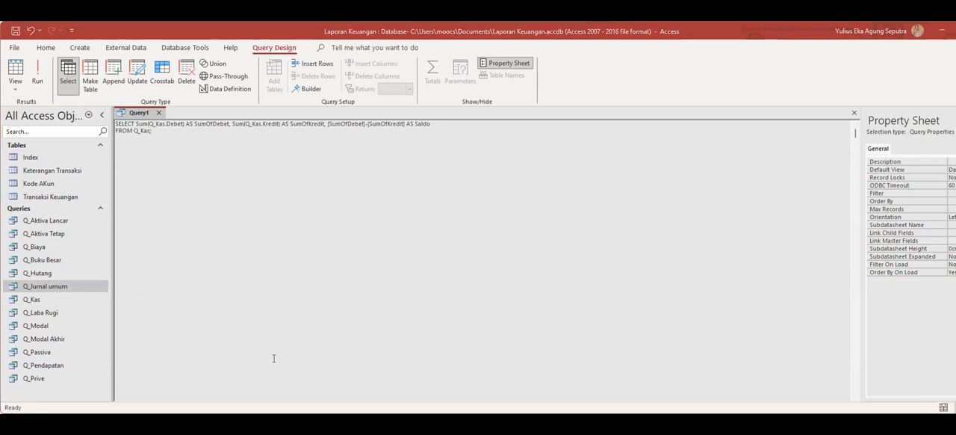
Save the cash balance query under the name Q_Saldo and close it.
right_click(141, 112)
left_click(154, 121)
type("Q_Saldo")
left_click(497, 181)
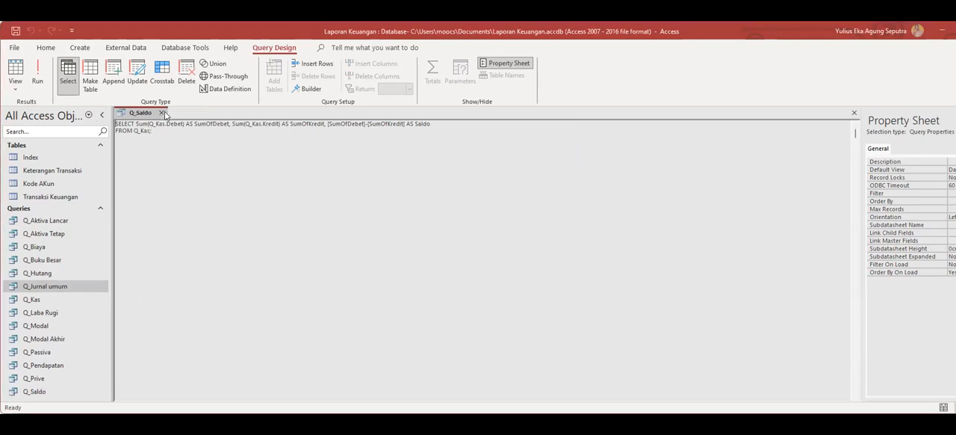
left_click(162, 113)
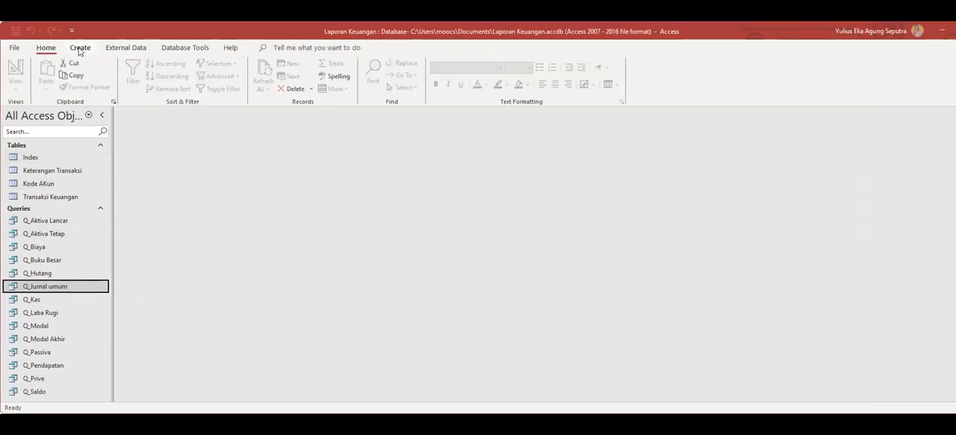
Create a new design query and paste the SQL summing Saldo from Sub_Q_Aktiva as SumOfSaldo in SQL View.
left_click(79, 48)
left_click(167, 76)
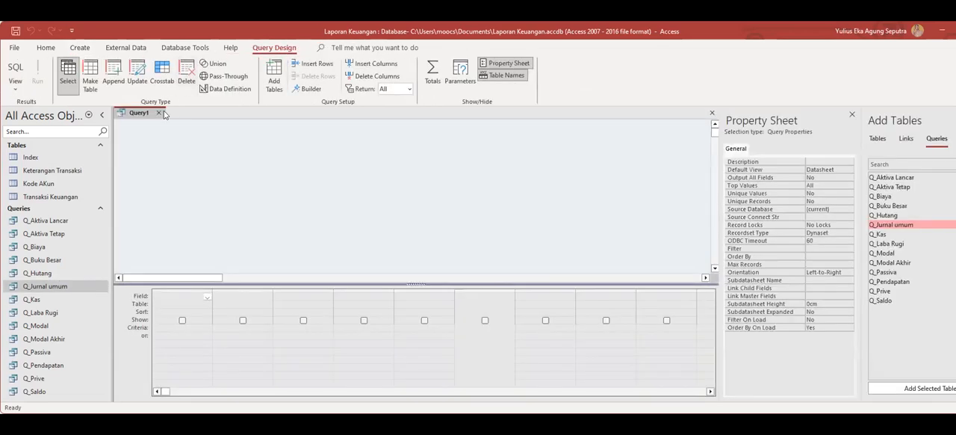
right_click(138, 113)
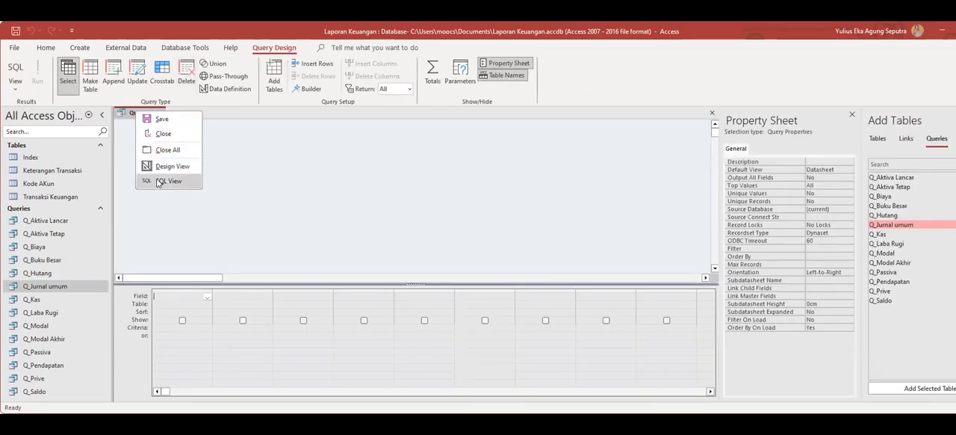
left_click(169, 180)
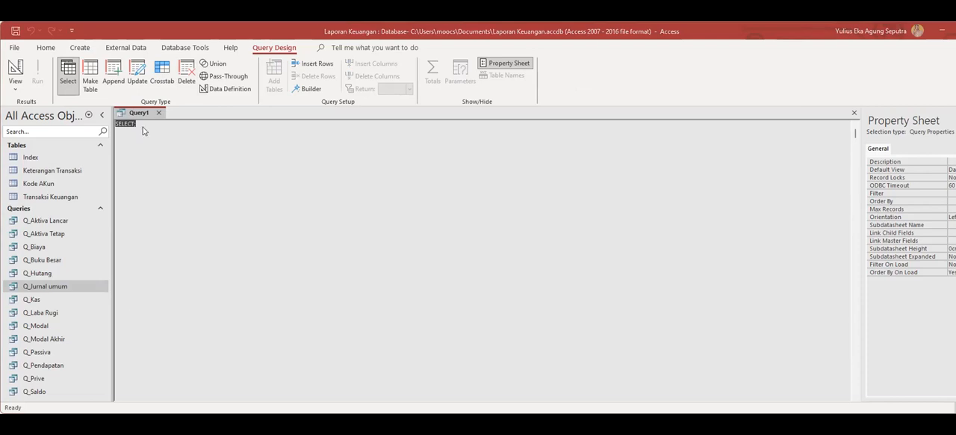
type("SELECT Sum(Sub_Q_Aktiva.Saldo) AS SumOfSaldo FROM Sub_Q_Aktiva;")
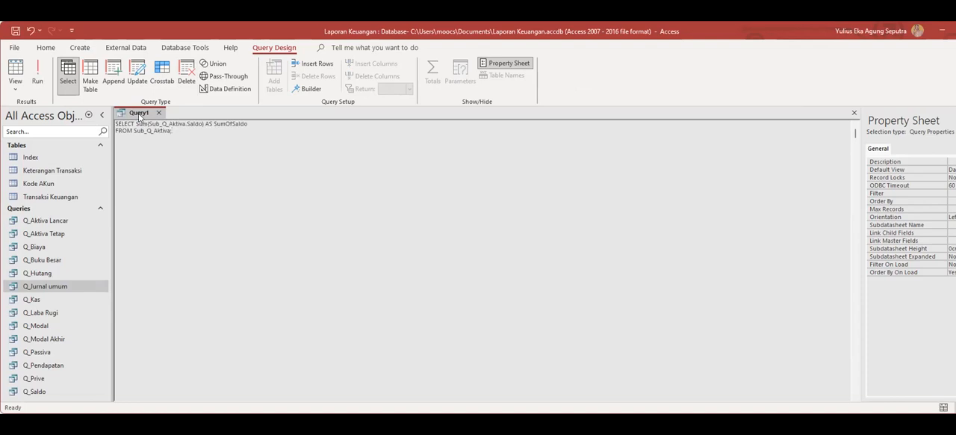
Save the Sub_Q_Aktiva sum query under the name Q_Total Aktiva and close it.
right_click(139, 117)
left_click(164, 122)
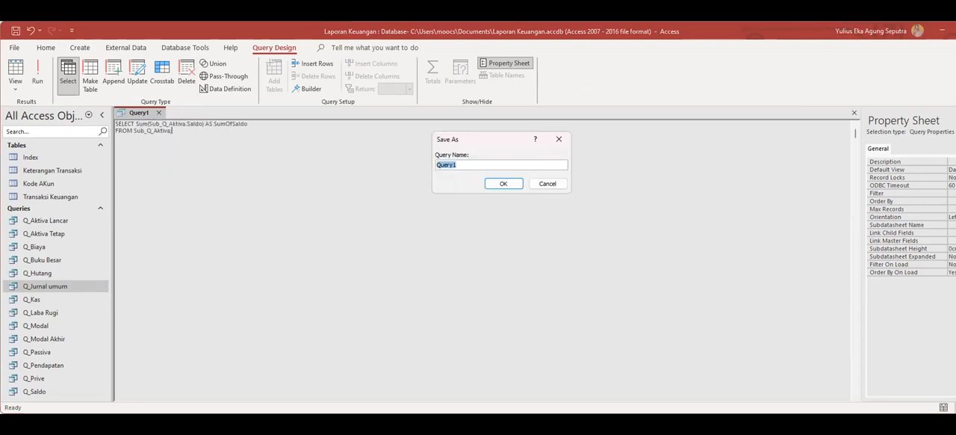
key("alt+Tab")
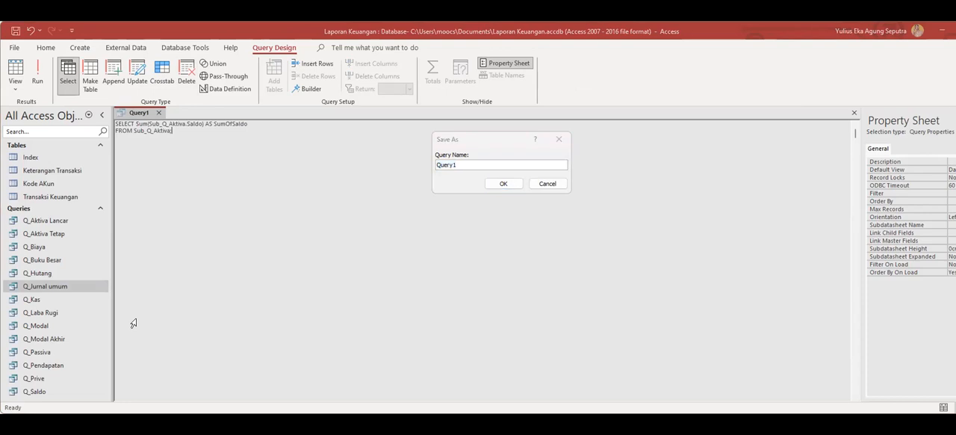
double_click(469, 164)
type("Q_Total Aktiva")
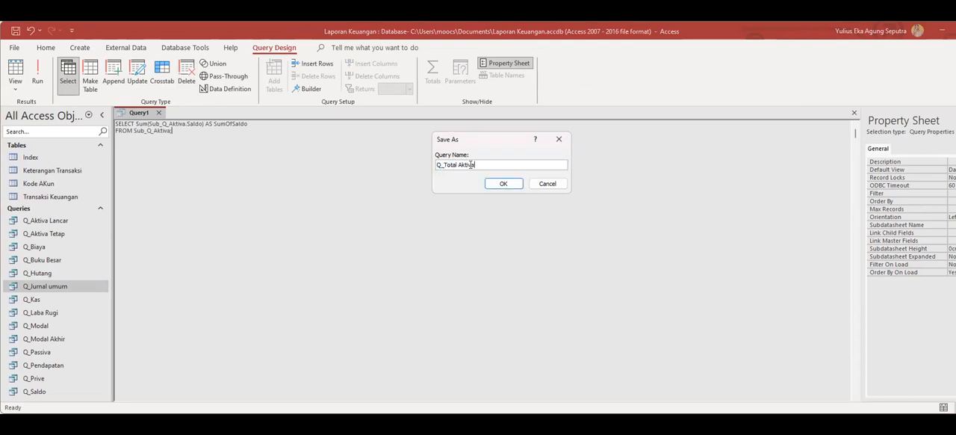
left_click(504, 185)
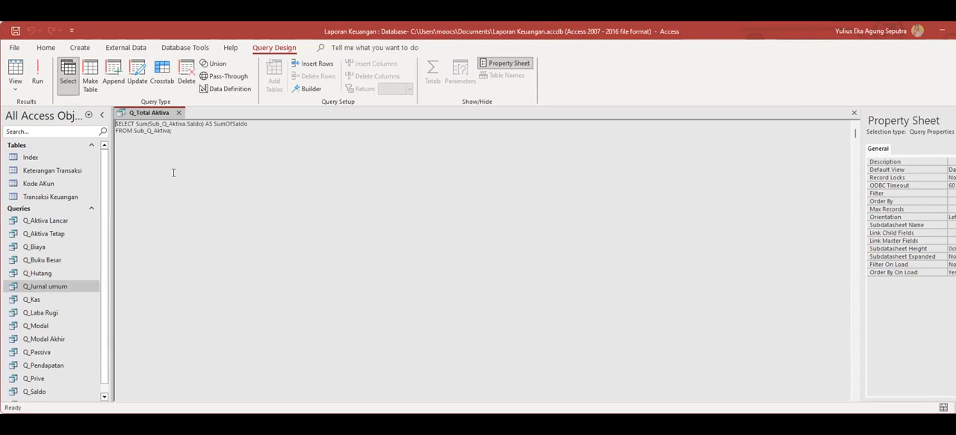
left_click(179, 112)
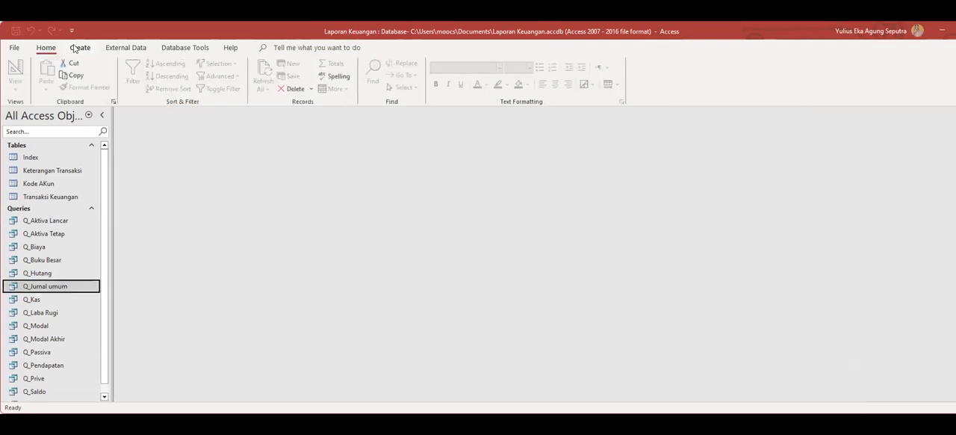
Create a new design query and paste the SQL summing Q_Hutang's Saldo grouped by Account Number and Nama Akun in SQL View.
left_click(78, 48)
left_click(168, 78)
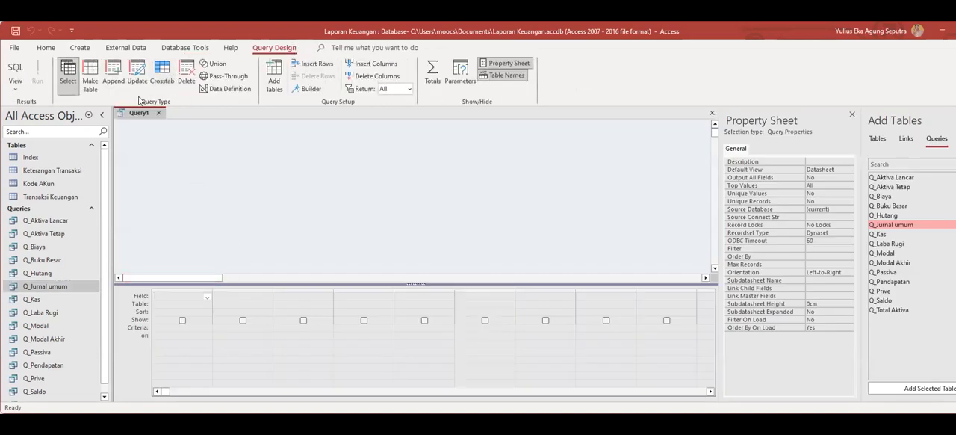
right_click(135, 113)
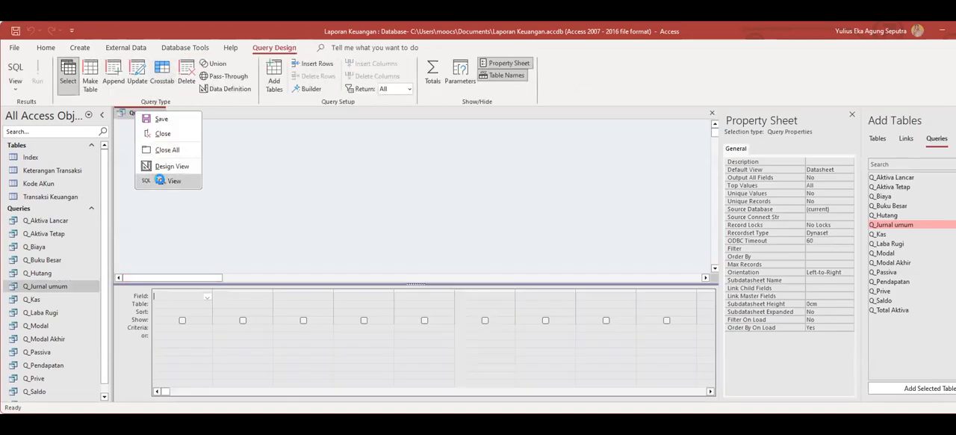
left_click(160, 183)
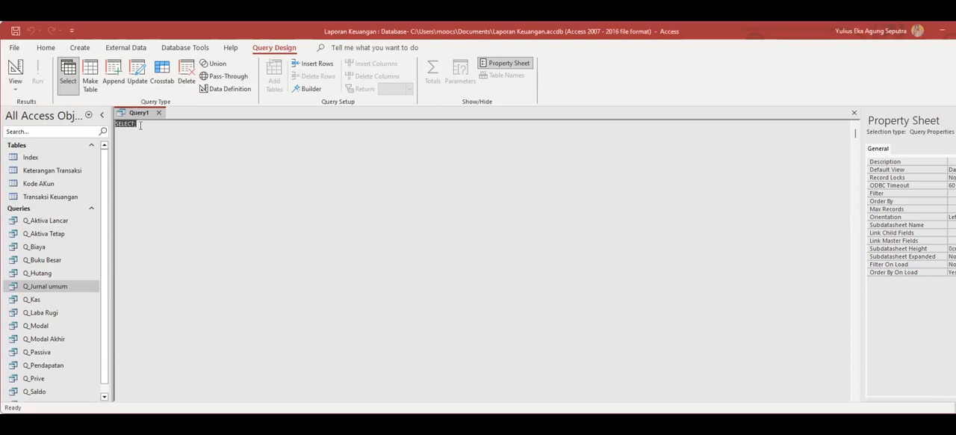
type("SELECT Q_Hutang.[Account Number], Q_Hutang.[Nama Akun], Sum(Q_Hutang.Saldo) AS SumOfSaldo FROM Q_Hutang GROUP BY Q_Hutang.[Account Number], Q_Hutang.[Nama Akun];")
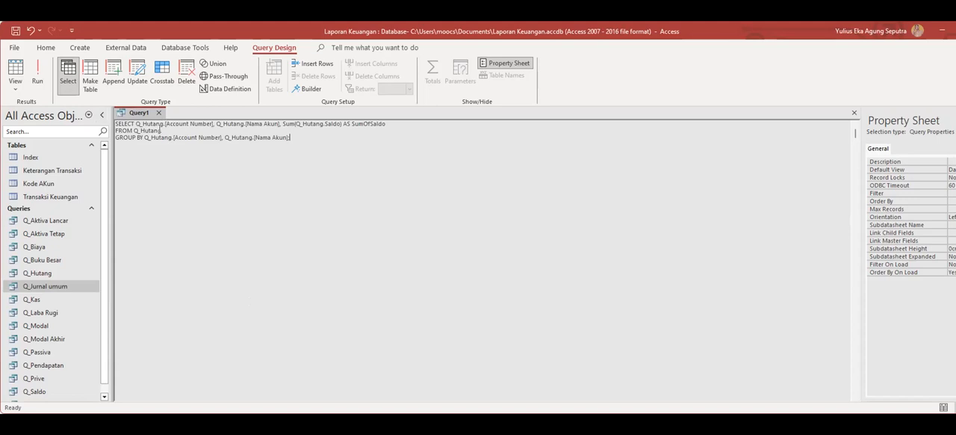
Save the Q_Hutang summary query under the name Sub Q_Passiva and close it.
right_click(141, 114)
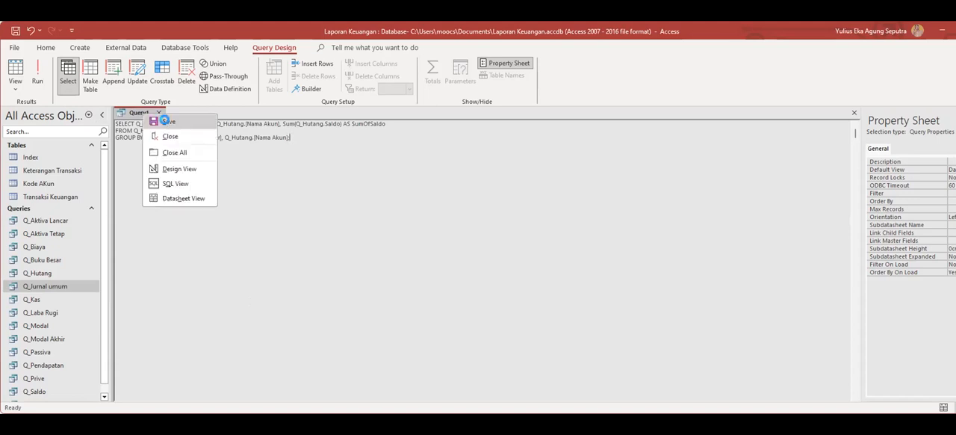
left_click(171, 135)
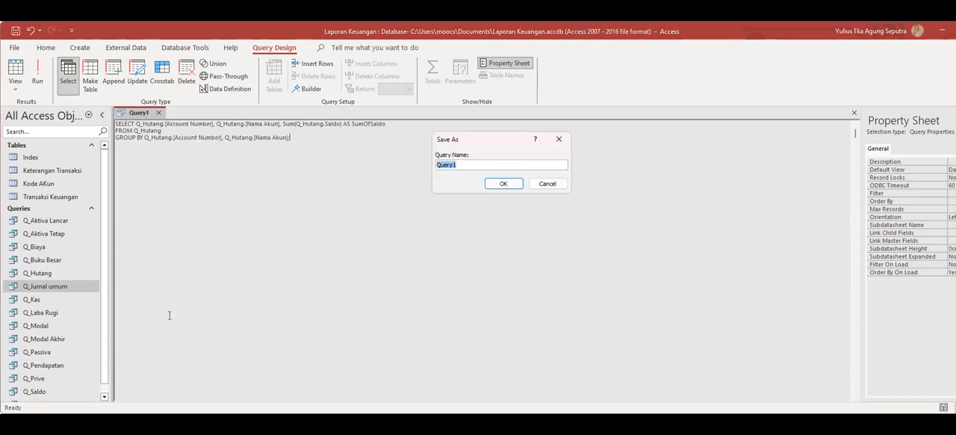
key("alt+Tab")
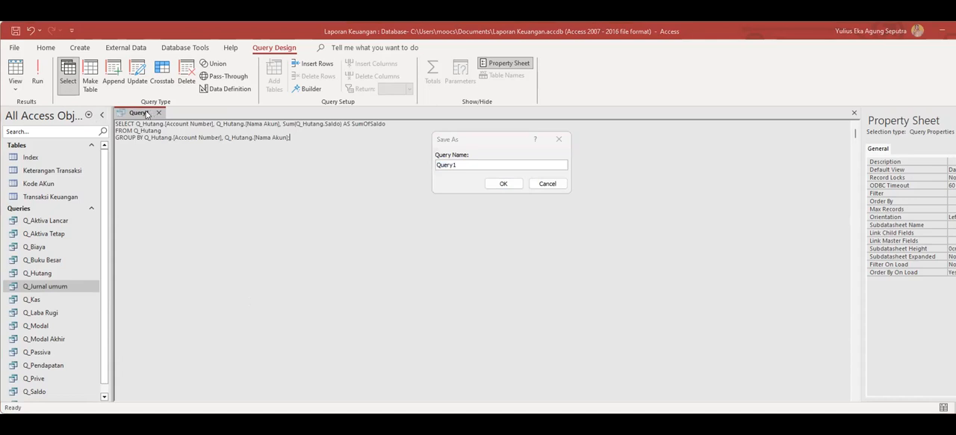
type("Sub Q_Passiva")
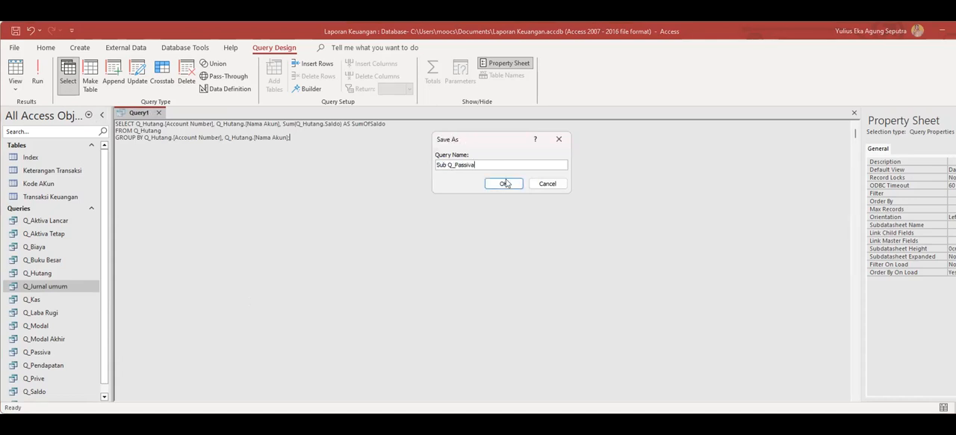
left_click(504, 184)
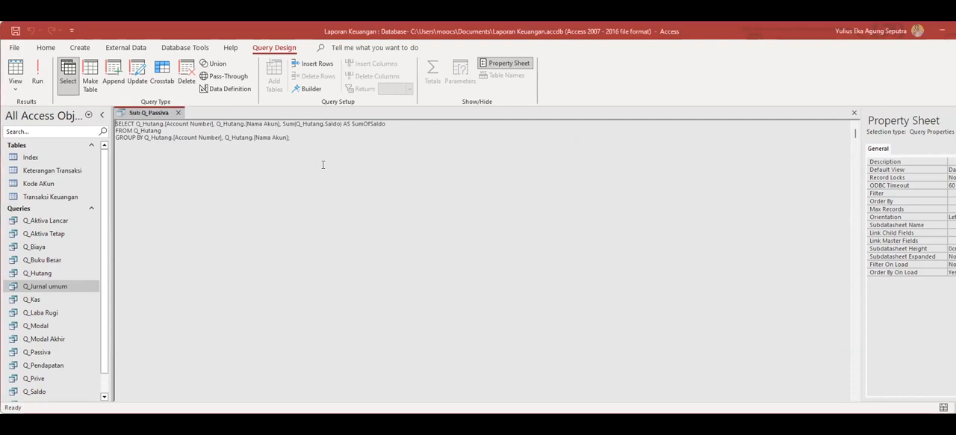
left_click(177, 112)
Create a new design query and paste the SQL listing transactions with debet-kredit as Saldo for account numbers like "1-*" in SQL View.
left_click(80, 47)
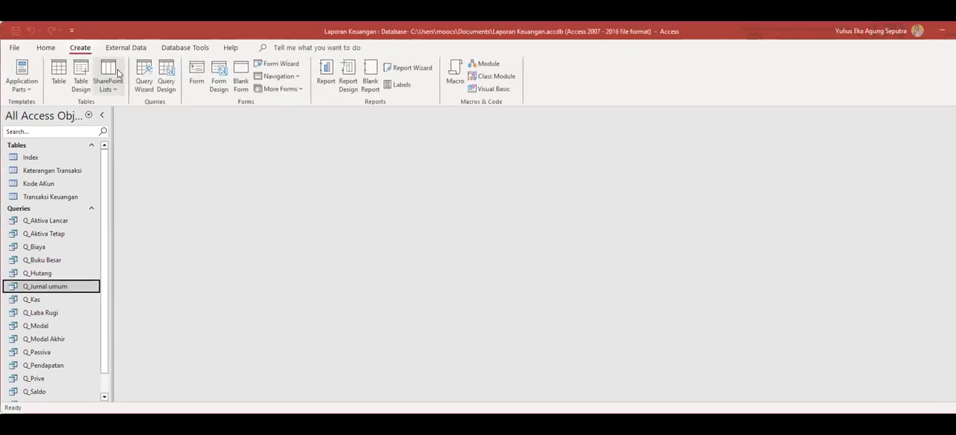
left_click(166, 74)
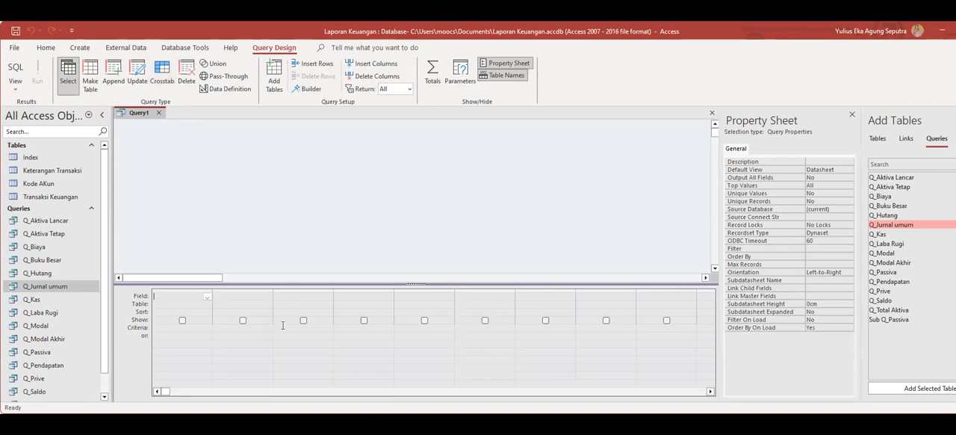
right_click(137, 114)
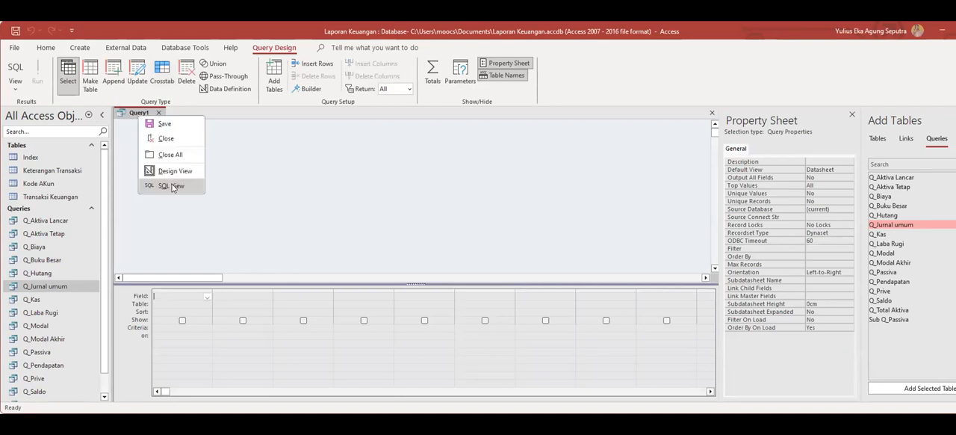
left_click(172, 186)
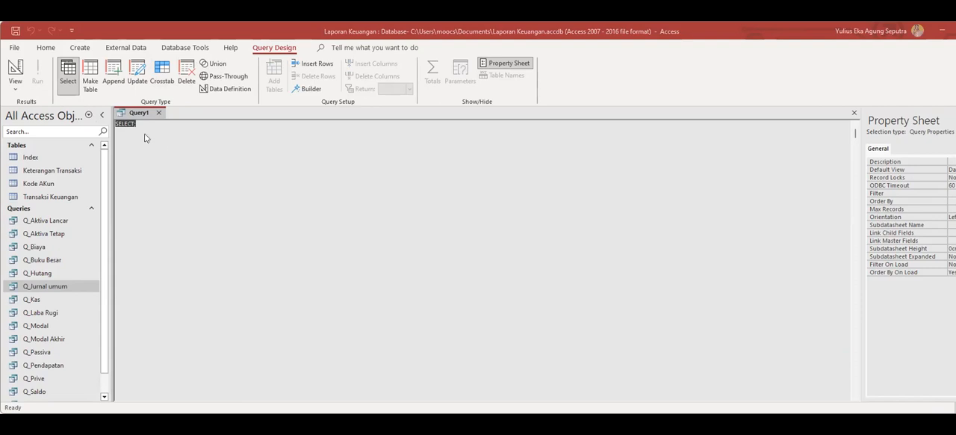
type("SELECT [Transaksi Keuangan].[ID Jurnal], [Keterangan Transaksi].[Nomor Transaksi], [Keterangan Transaksi].Tanggal, [Transaksi Keuangan].[Account Number], [Kode AKun].[Nama Akun], [Transaksi Keuangan].index, [Keterangan Transaksi].[Keterangan Transaksi], [Transaksi Keuangan].Debet, [Transaksi Keuangan].Kredit, [debet]-[Kredit] AS Saldo FROM [Kode AKun] INNER JOIN ([Keterangan Transaksi] INNER JOIN [Transaksi Keuangan] ON [Keterangan Transaksi].[Nomor Transaksi] = [Transaksi Keuangan].[No TRX]) ON [Kode AKun].[Kode Akun] = [Transaksi Keuangan].[Account Number] WHERE ((([Transaksi Keuangan].[Account Number]) Like \"1-*\"));")
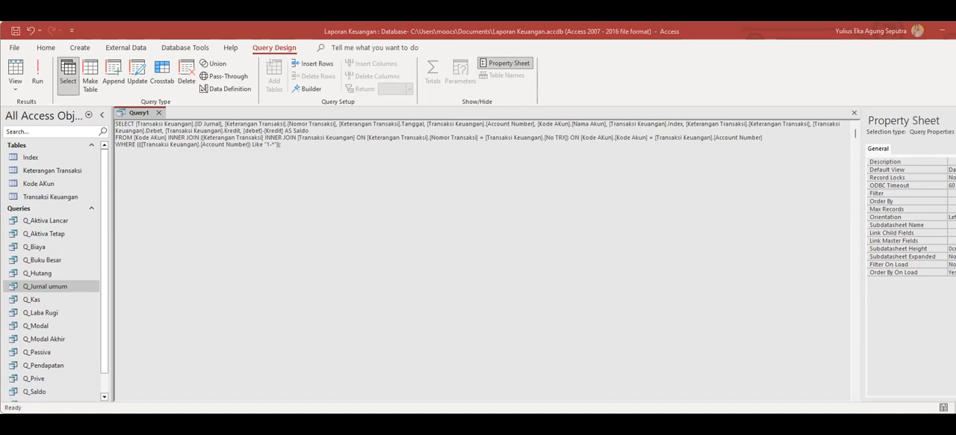
Save the "1-*" account transactions query under the name Sub_Q_Aktiva and close it.
right_click(139, 113)
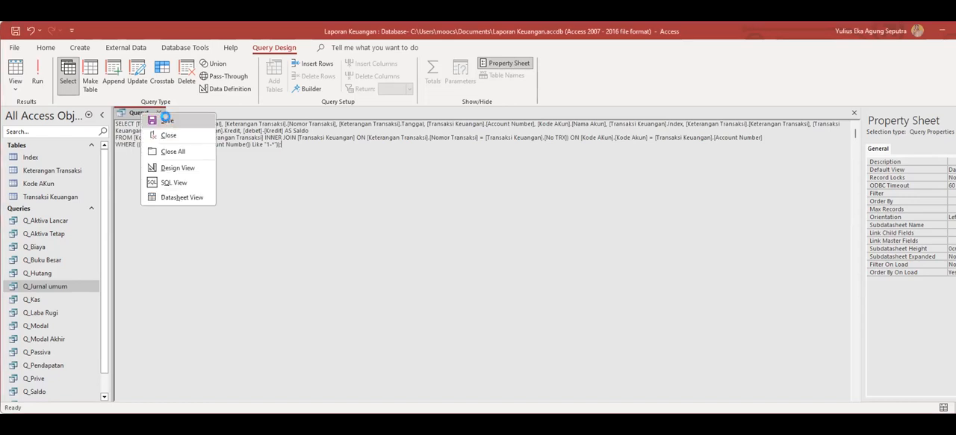
left_click(157, 127)
type("Sub_Q_Aktiva")
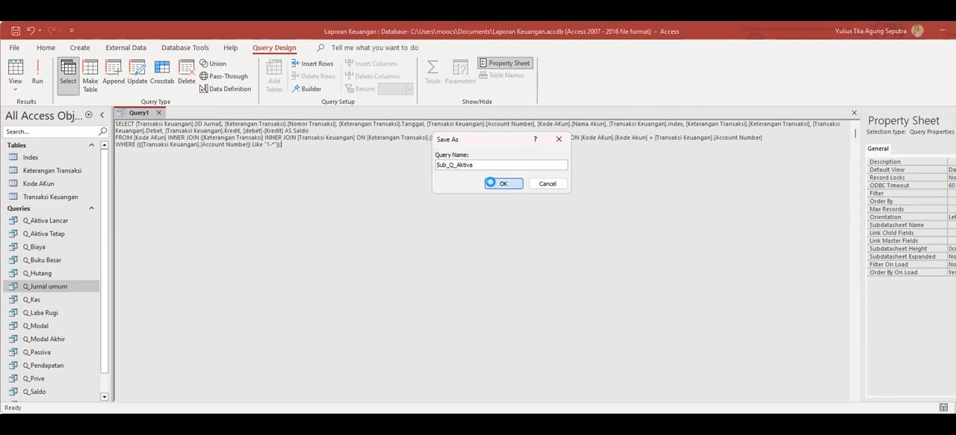
left_click(502, 183)
left_click(177, 113)
Create a new design query and paste the SQL summing Debet and Kredit per account for account numbers like "4*" or "5*" in SQL View.
left_click(79, 47)
left_click(165, 82)
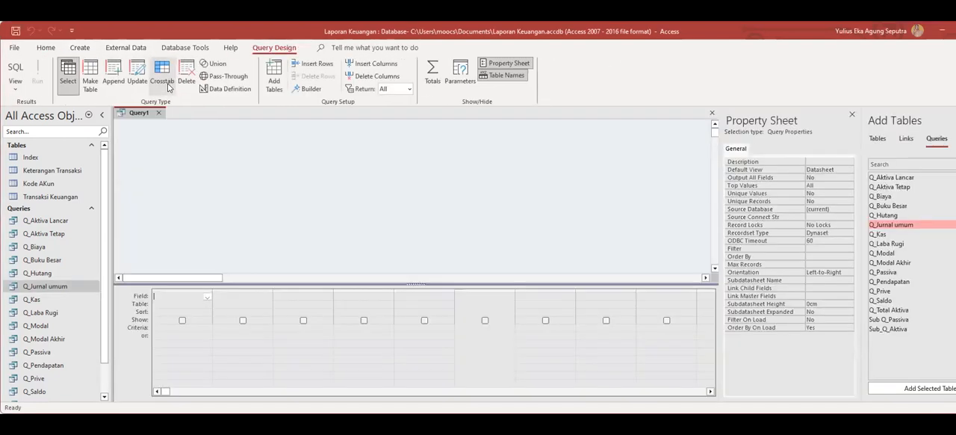
right_click(145, 114)
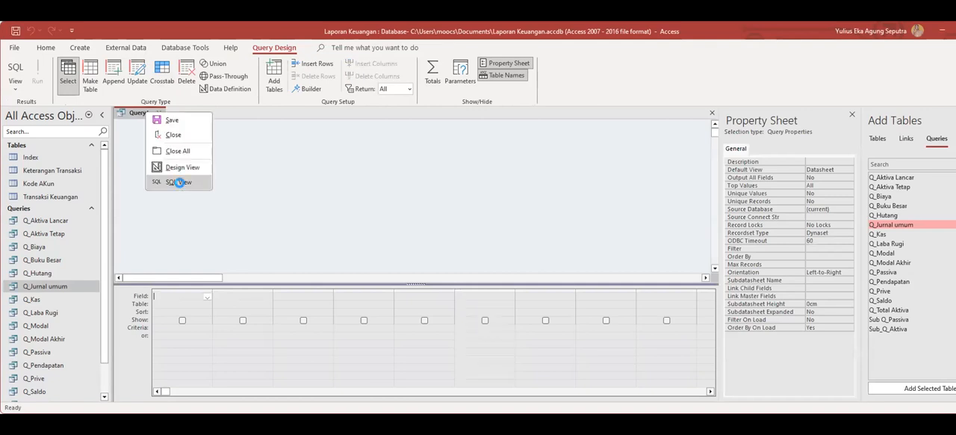
left_click(178, 184)
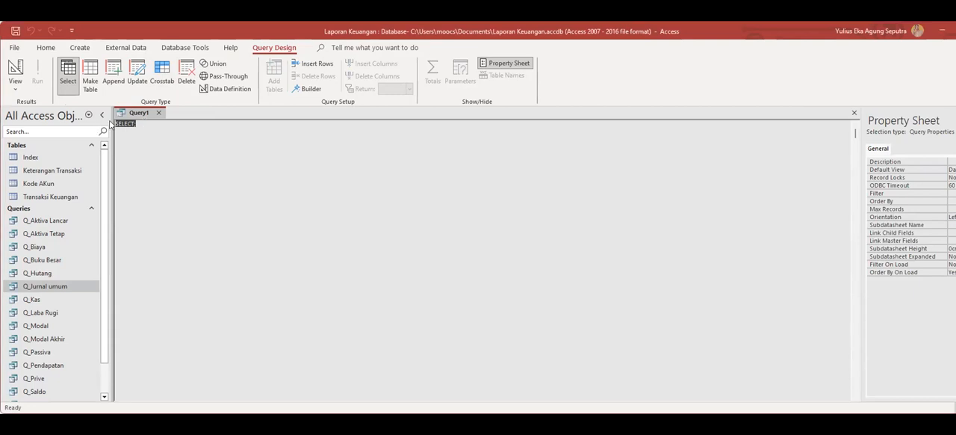
type("SELECT [Transaksi Keuangan].[Account Number], [Kode AKun].[Nama Akun], Sum([Transaksi Keuangan].Debet) AS SumOfDebet, Sum([Transaksi Keuangan].Kredit) AS SumOfKredit FROM [Kode AKun] INNER JOIN ([Keterangan Transaksi] INNER JOIN [Transaksi Keuangan] ON [Keterangan Transaksi].[Nomor Transaksi] = [Transaksi Keuangan].[No TRX]) ON [Kode AKun].[Kode Akun] = [Transaksi Keuangan].[Account Number] GROUP BY [Transaksi Keuangan].[Account Number], [Kode AKun].[Nama Akun] HAVING ((([Transaksi Keuangan].[Account Number]) Like \"4*\" Or ([Transaksi Keuangan].[Account Number]) Like \"5*\"));")
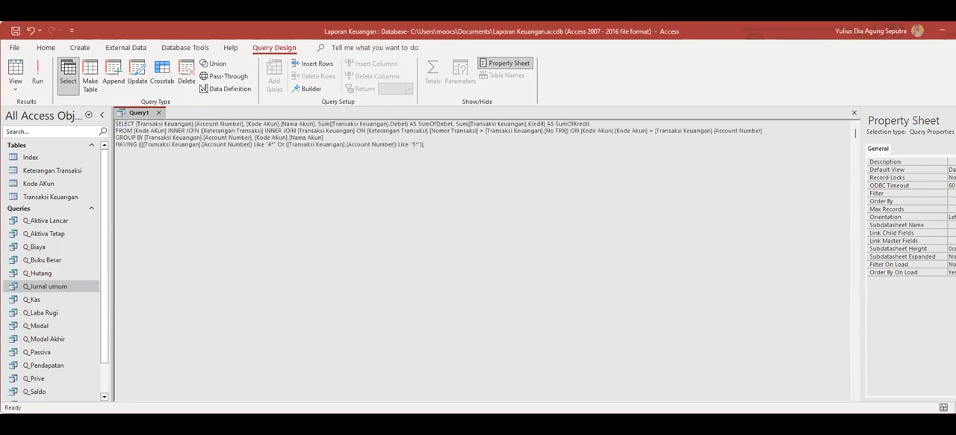
Save the Debet and Kredit sum query under the name Sub_Q_Laba_Rugi and close it.
right_click(137, 113)
left_click(152, 117)
type("Sub_Q_Laba_Rugi")
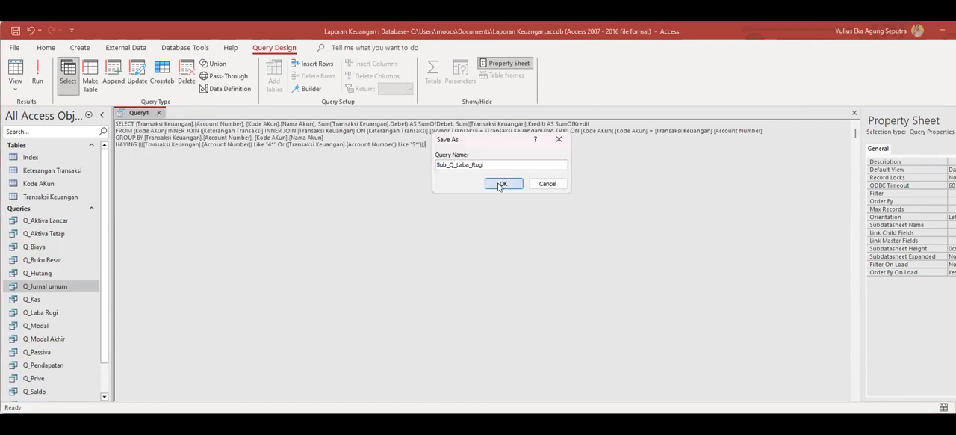
left_click(499, 184)
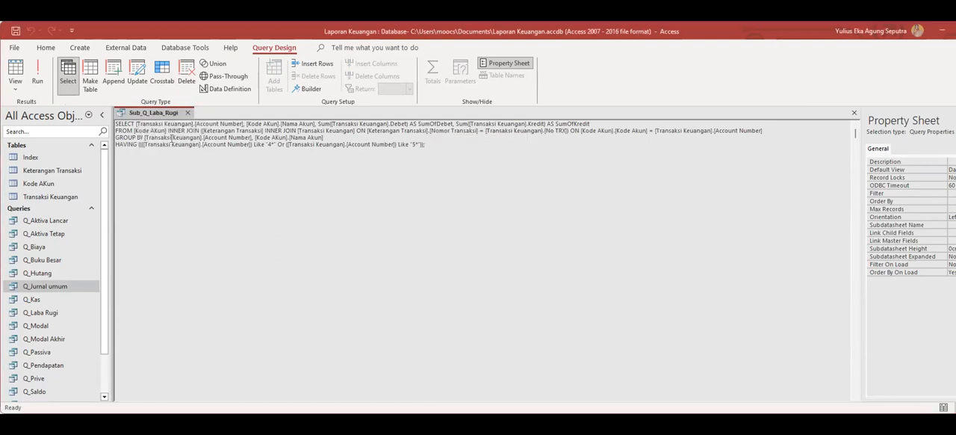
left_click(188, 112)
Go through the list of saved queries from Q_Aktiva Lancar down to Sub_Q_Laba_Rugi.
scroll(64, 279, "down", 2)
scroll(58, 298, "up", 2)
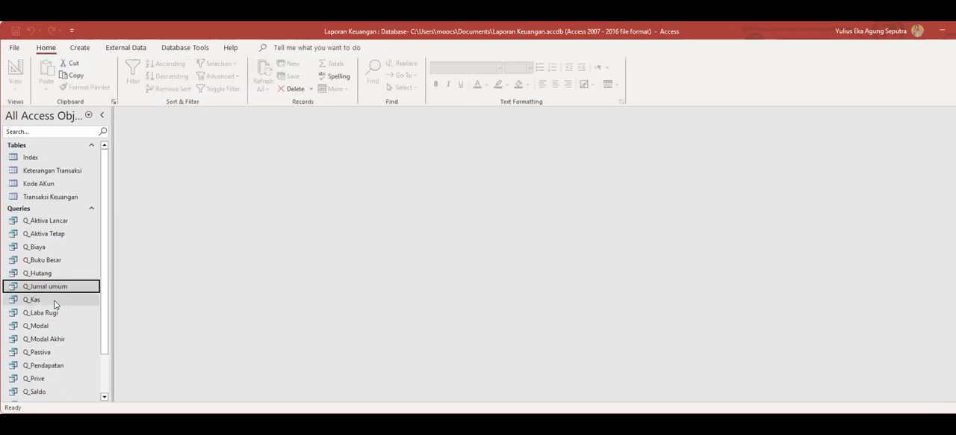
left_click(47, 219)
key("Down")
key("Down")
key("Down")
key("Down")
key("Down")
key("Down")
key("Down")
key("Down")
key("Down")
key("Down")
key("Down")
key("Down")
key("Down")
key("Down")
key("Down")
key("Down")
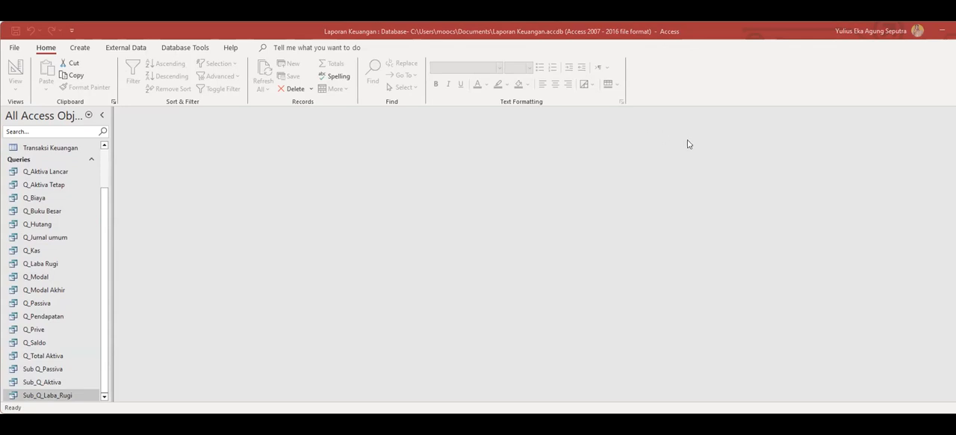
left_click_drag(105, 303, 119, 379)
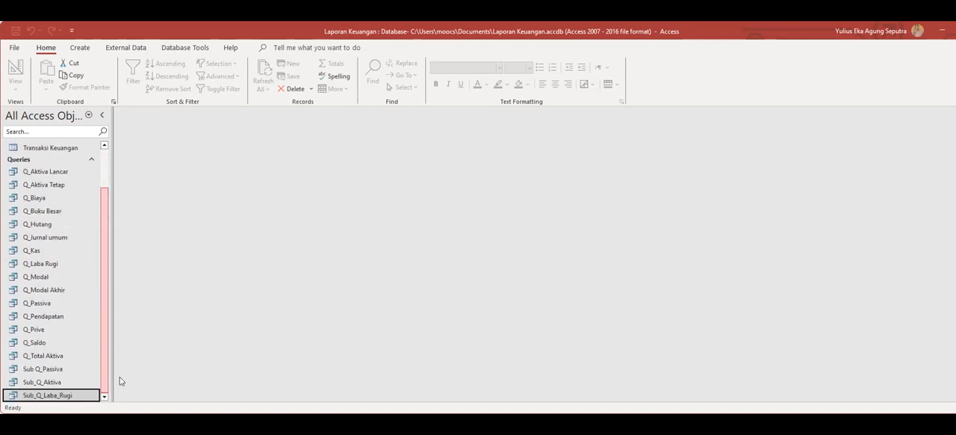
left_click(86, 48)
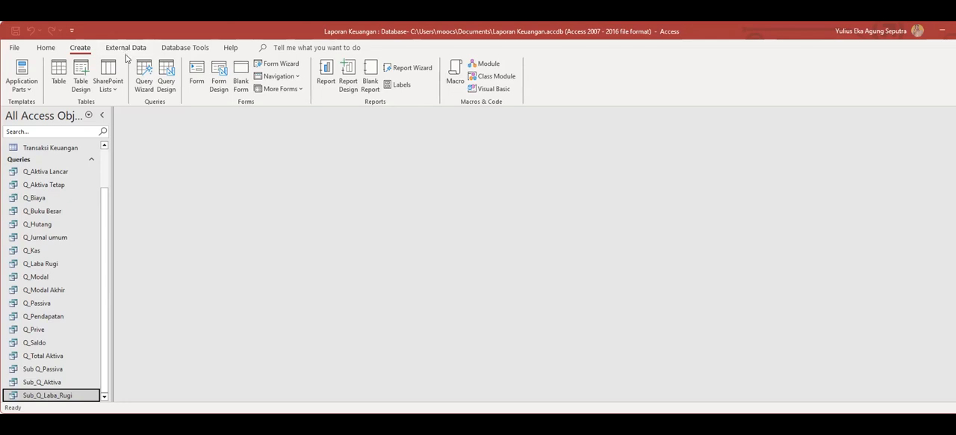
left_click(241, 83)
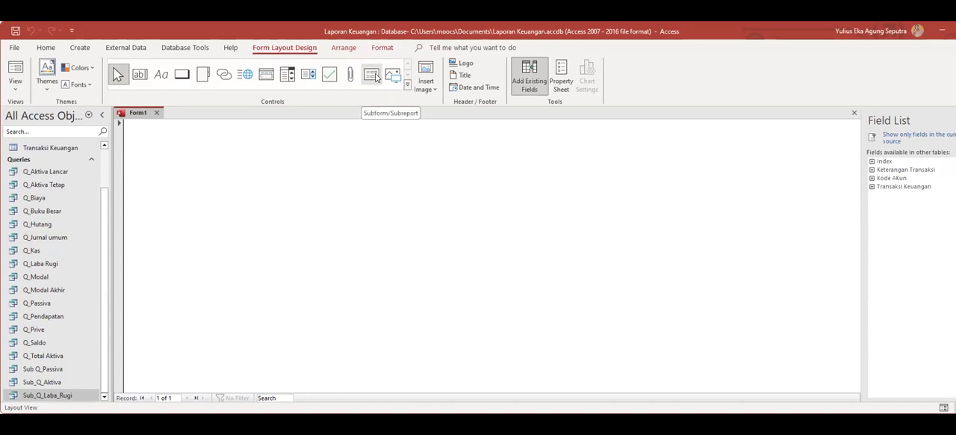
left_click(373, 78)
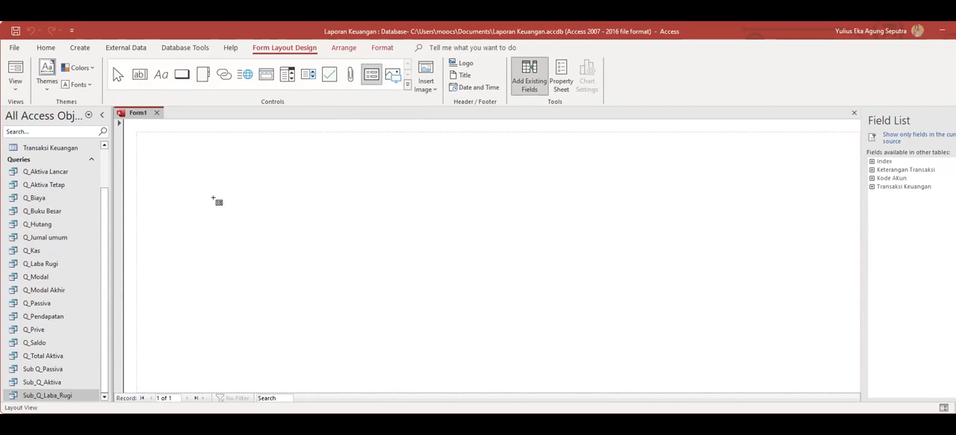
left_click(550, 330)
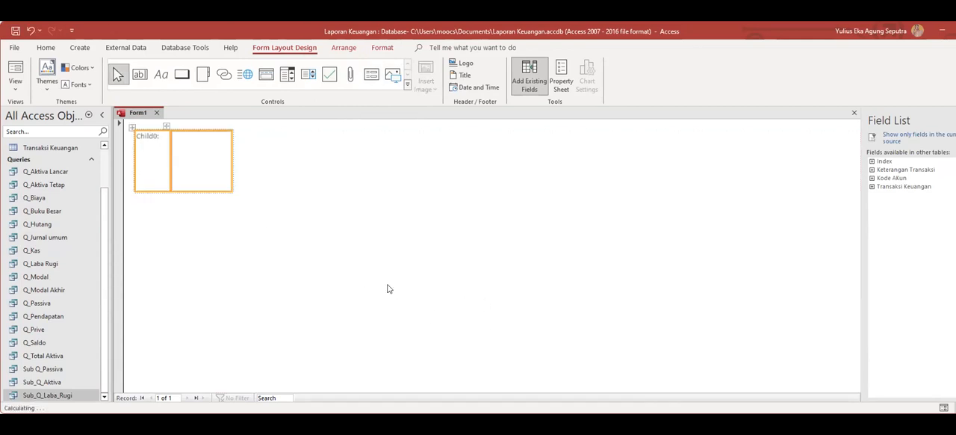
right_click(130, 126)
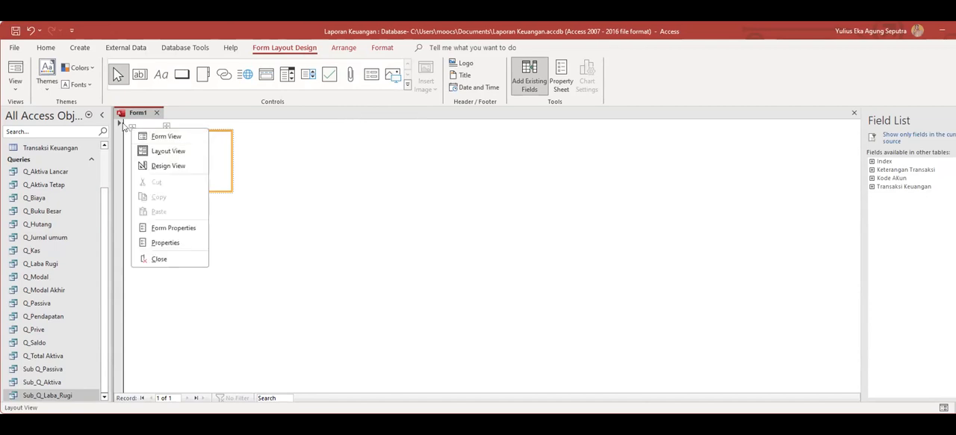
key("Escape")
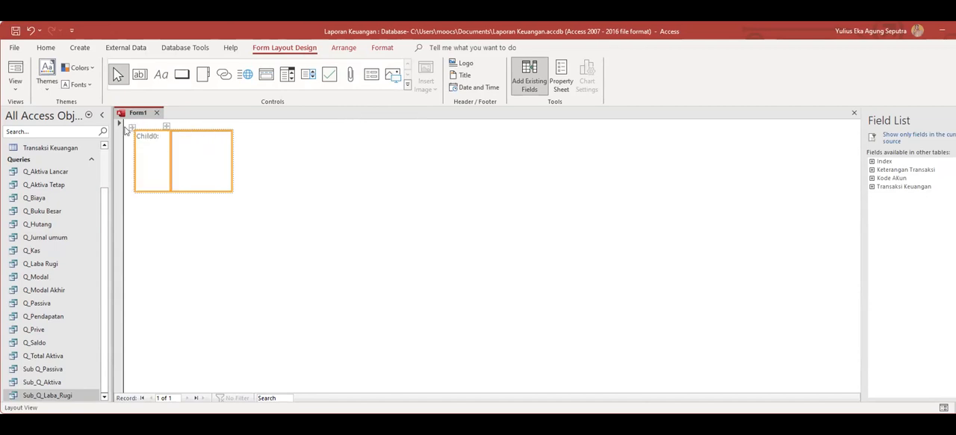
right_click(130, 128)
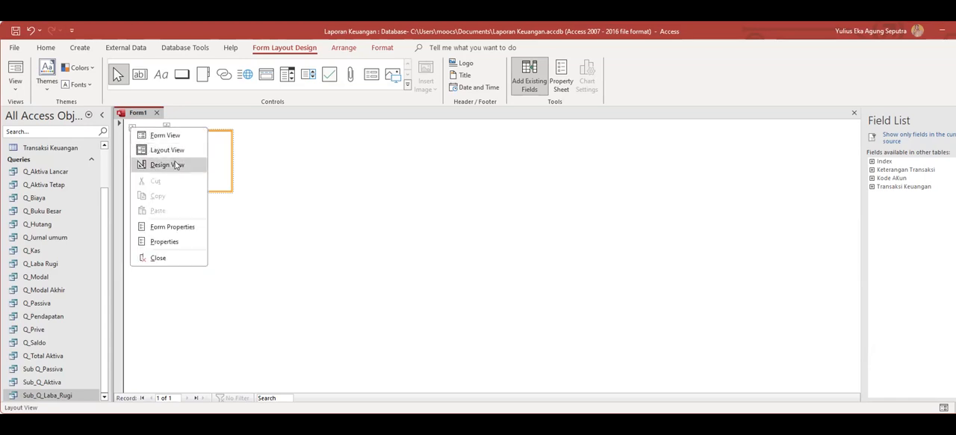
left_click(268, 208)
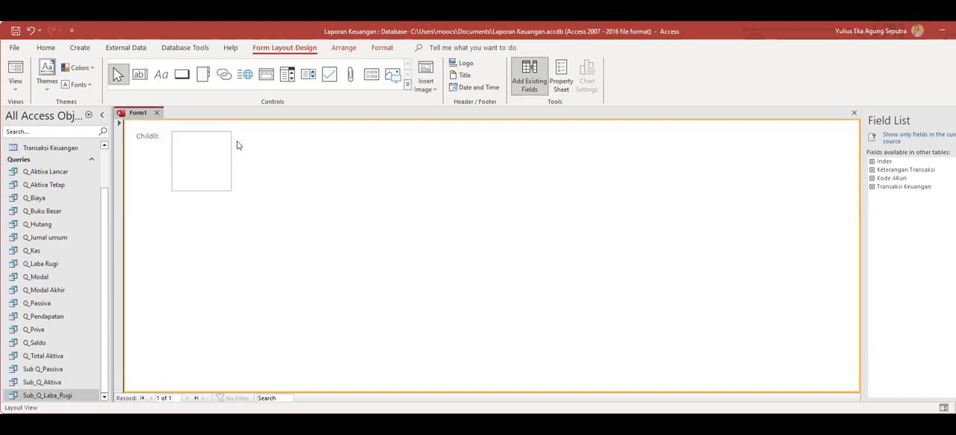
left_click(222, 141)
left_click(131, 125)
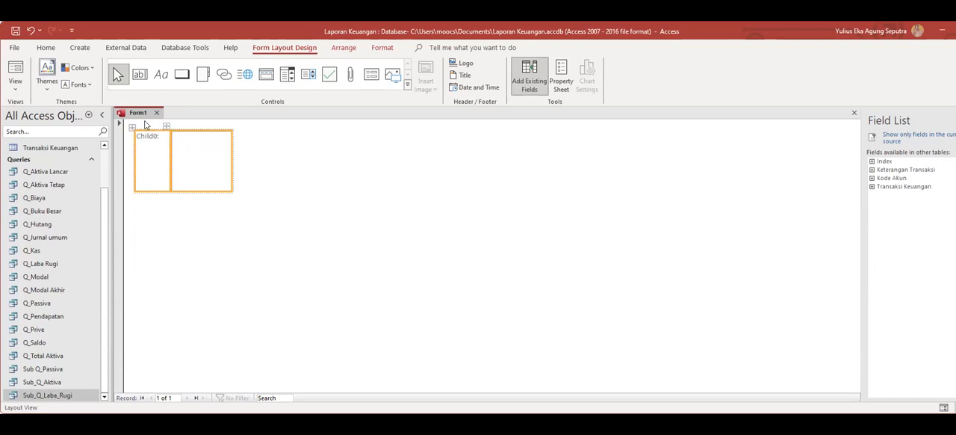
right_click(131, 128)
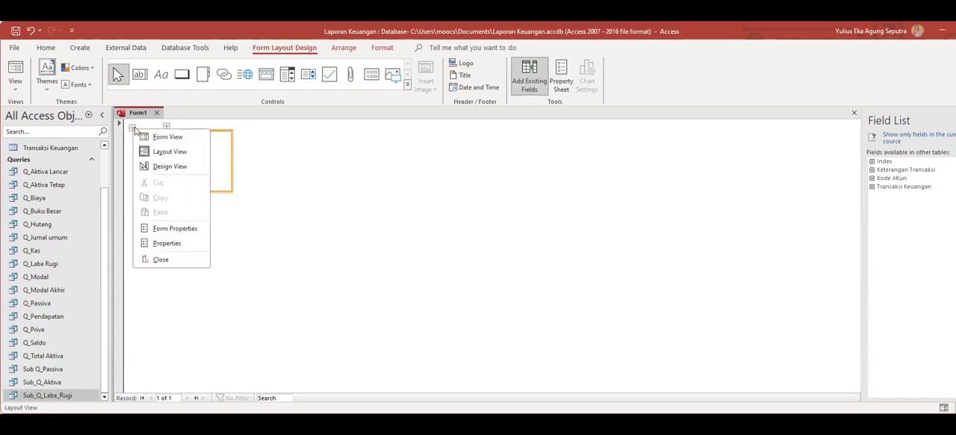
left_click(316, 181)
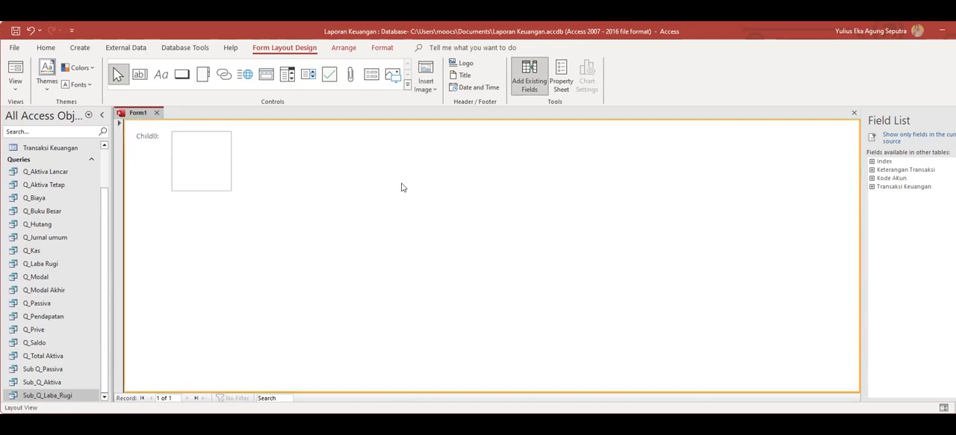
left_click(854, 112)
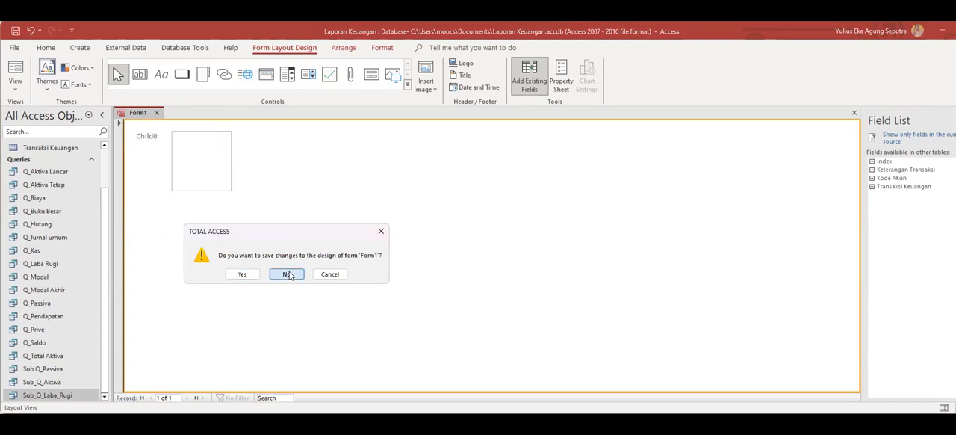
left_click(289, 275)
Create a blank form, try placing a subform control on it, and undo the placement.
left_click(84, 48)
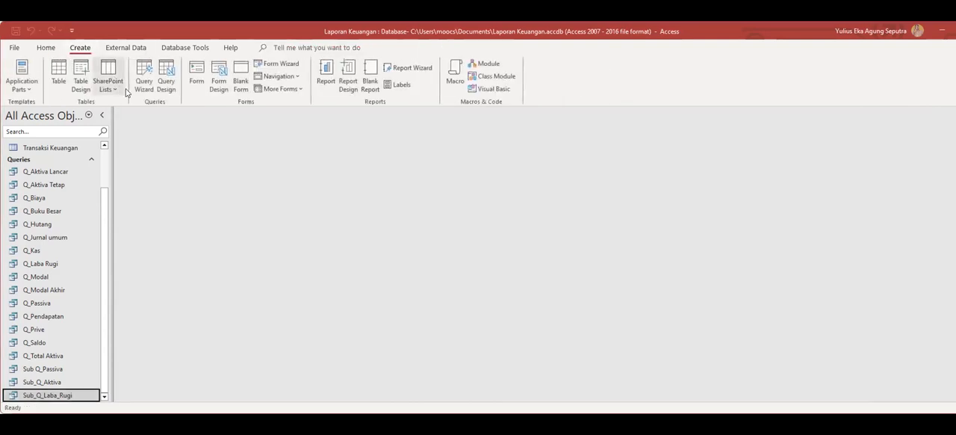
left_click(240, 80)
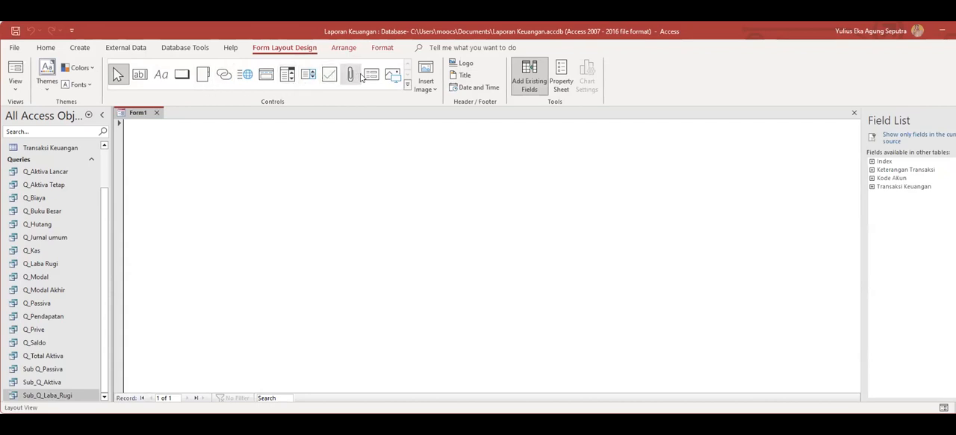
left_click(266, 74)
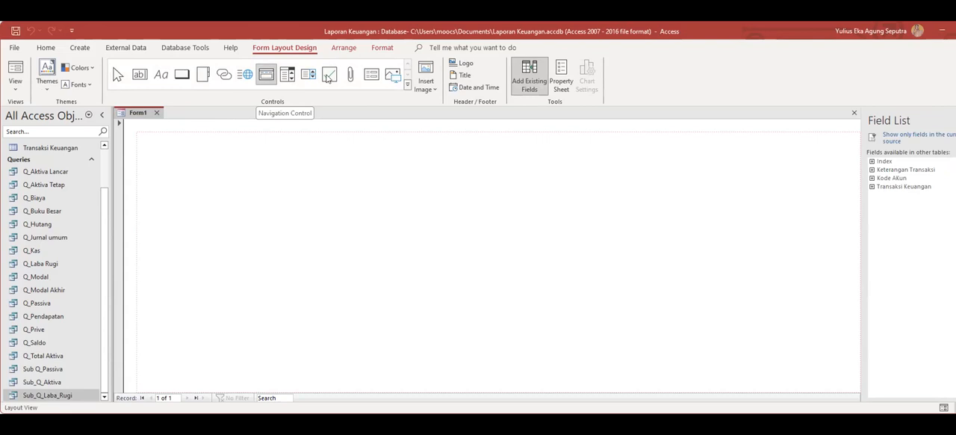
left_click(373, 75)
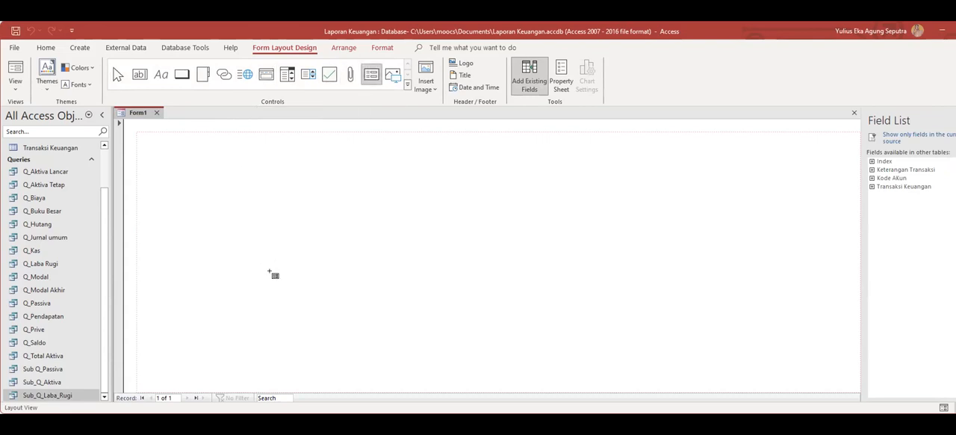
left_click(233, 120)
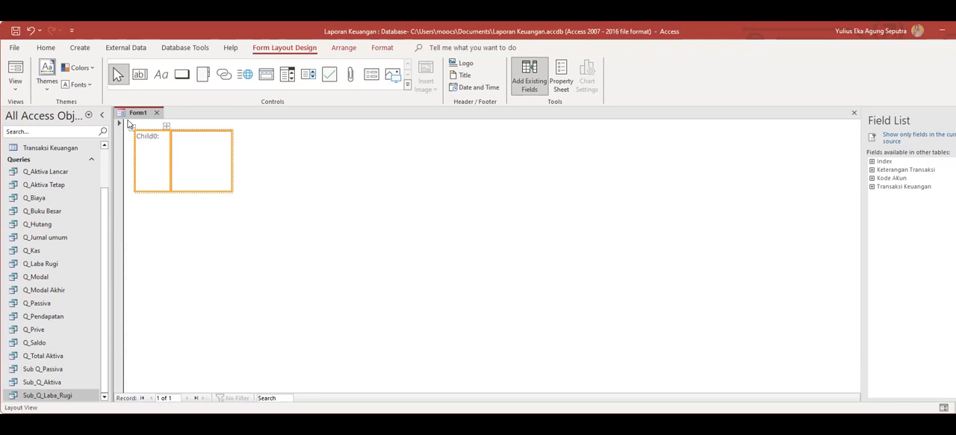
key("ctrl+z")
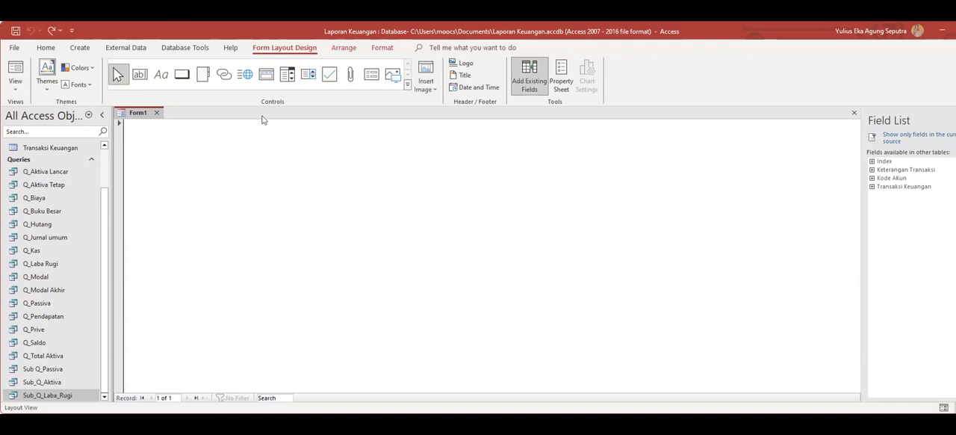
Try again to place a subform control on the blank form, undoing each placement.
left_click(371, 73)
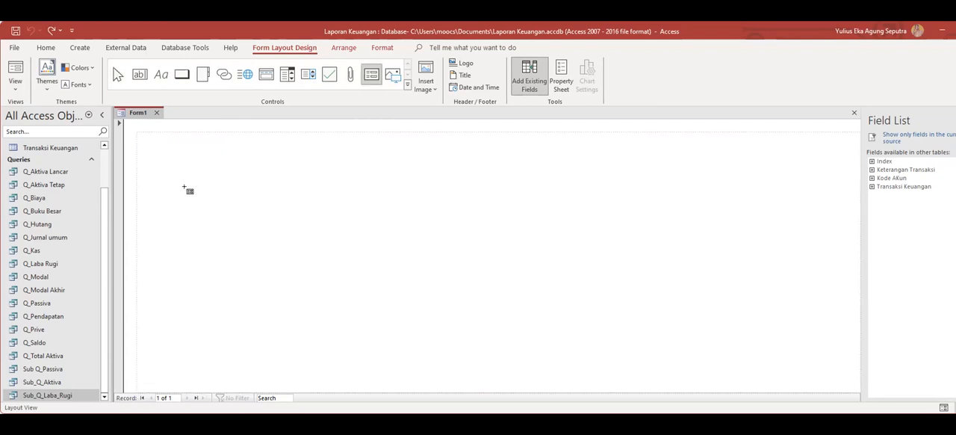
left_click(320, 259)
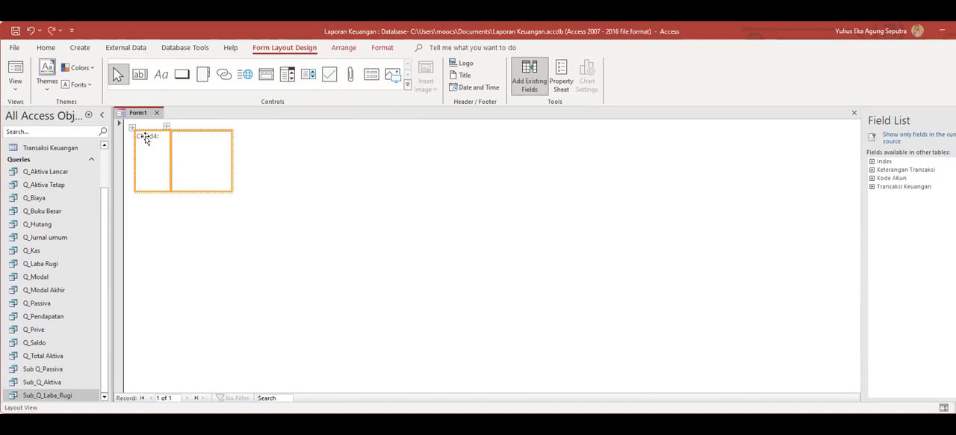
key("ctrl+z")
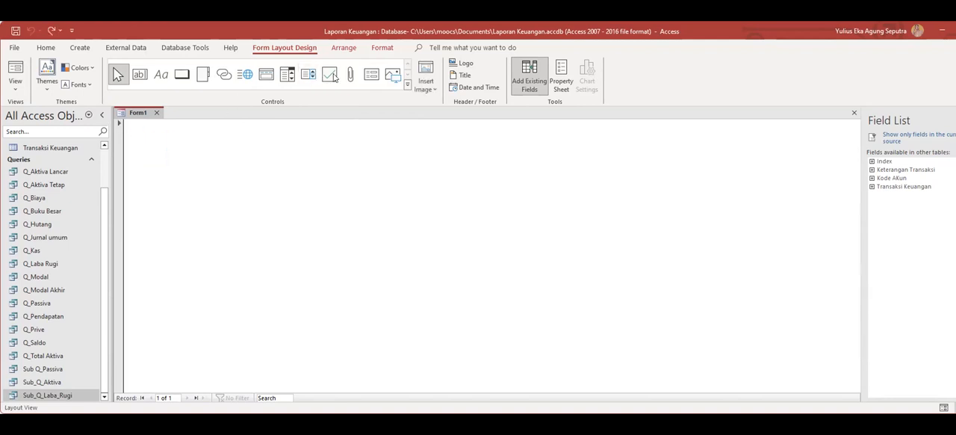
left_click(369, 75)
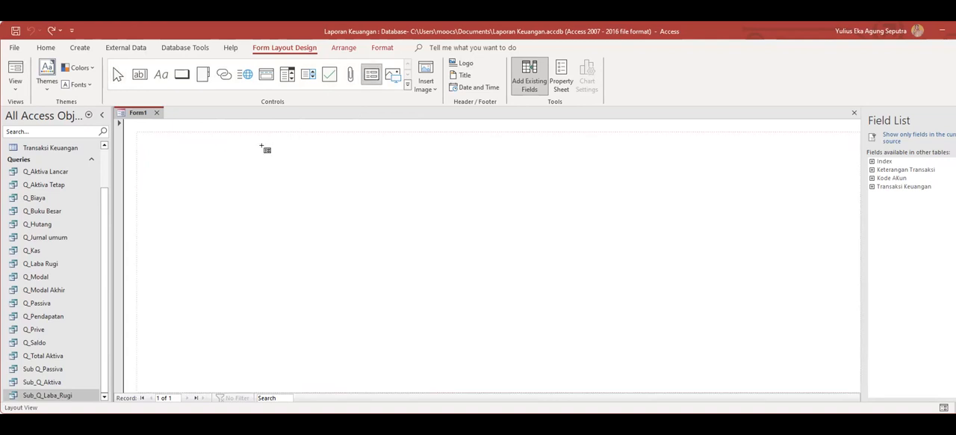
left_click(234, 198)
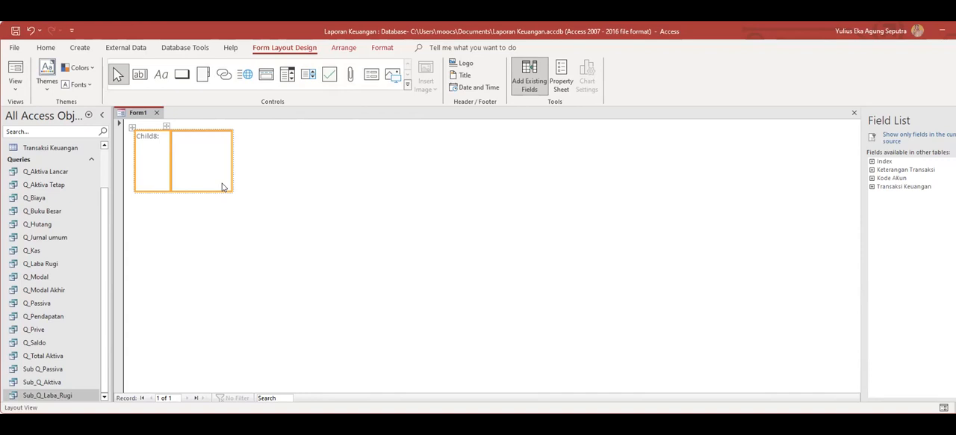
right_click(131, 126)
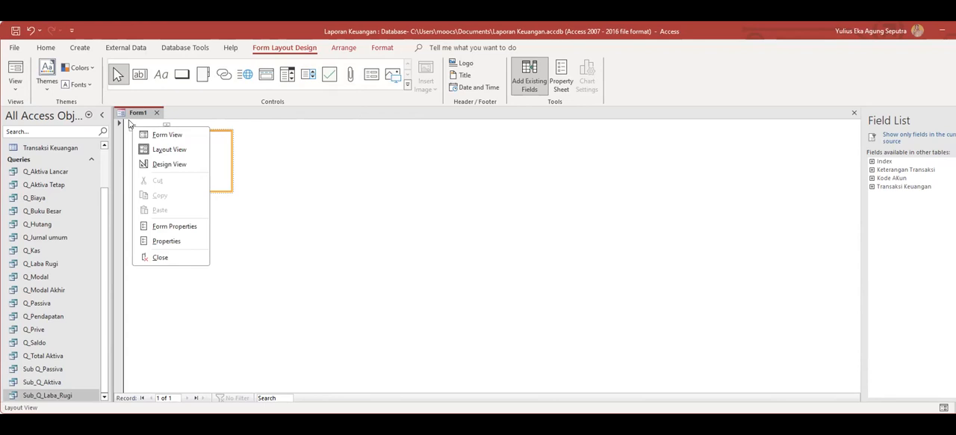
left_click(129, 124)
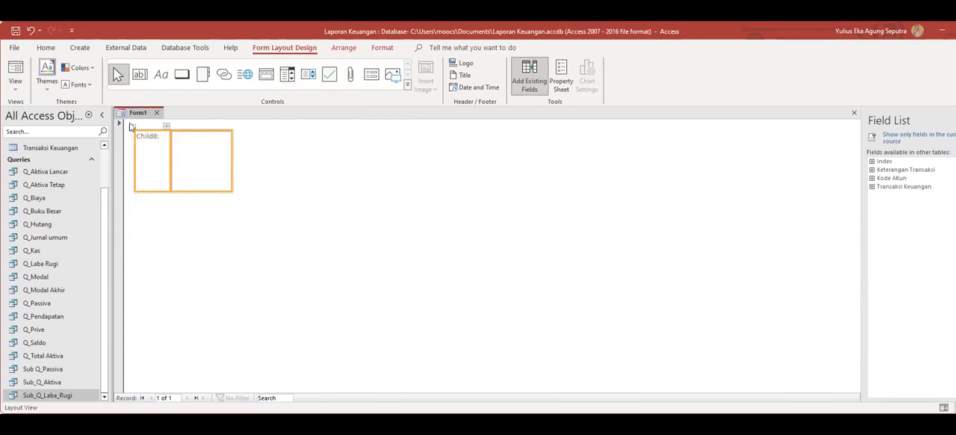
key("ctrl+z")
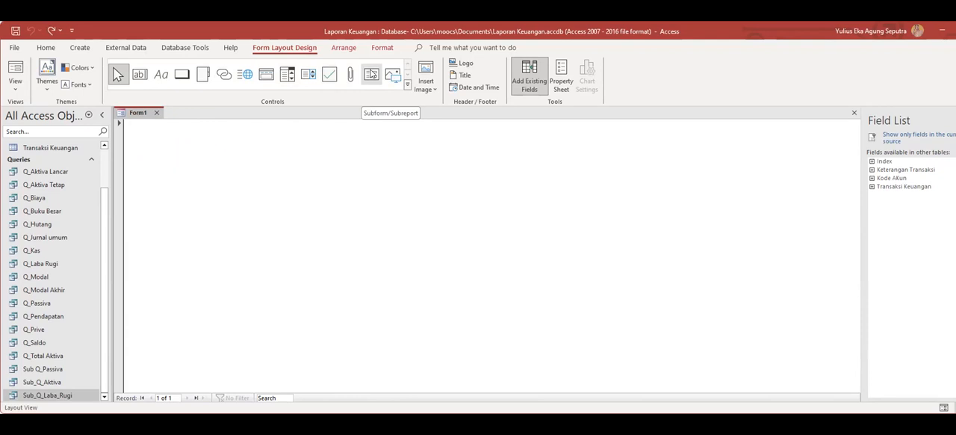
Add a subform control to the blank form, select its layout, and close the form without saving.
left_click(371, 73)
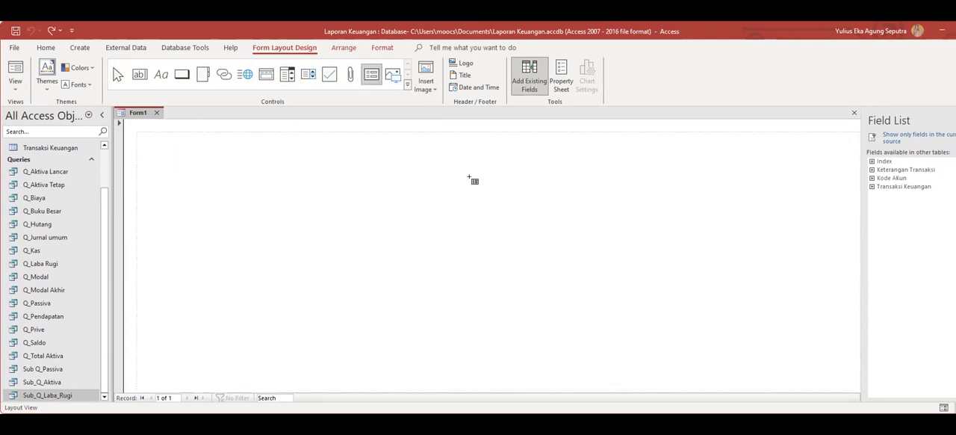
left_click(182, 190)
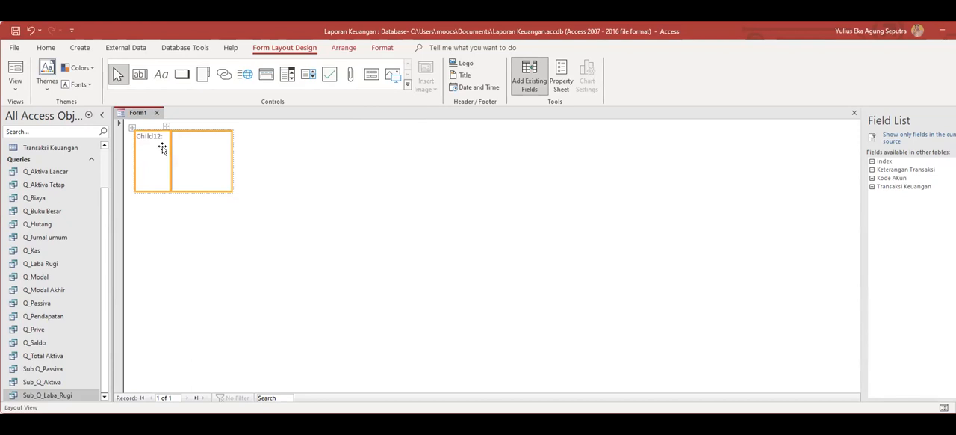
left_click(130, 126)
left_click(148, 136)
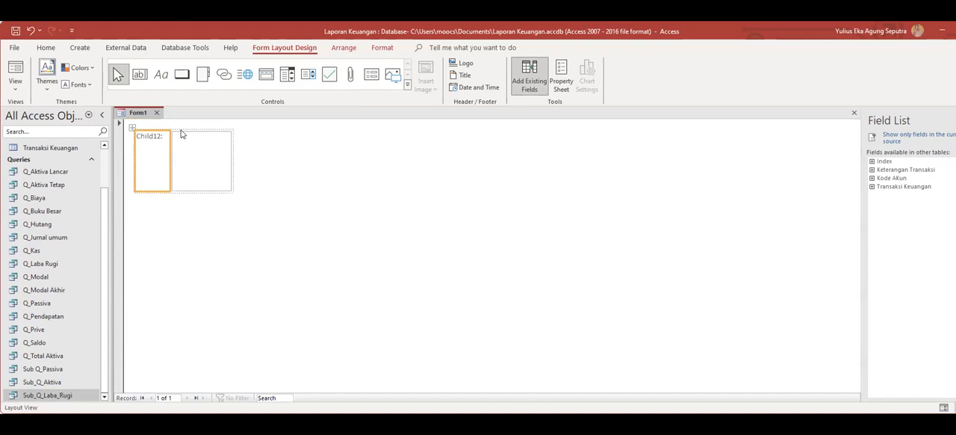
left_click(130, 128)
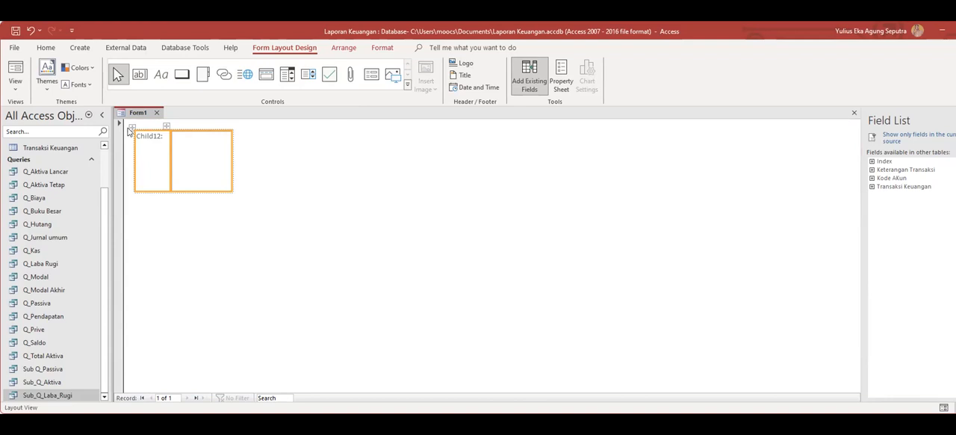
right_click(128, 130)
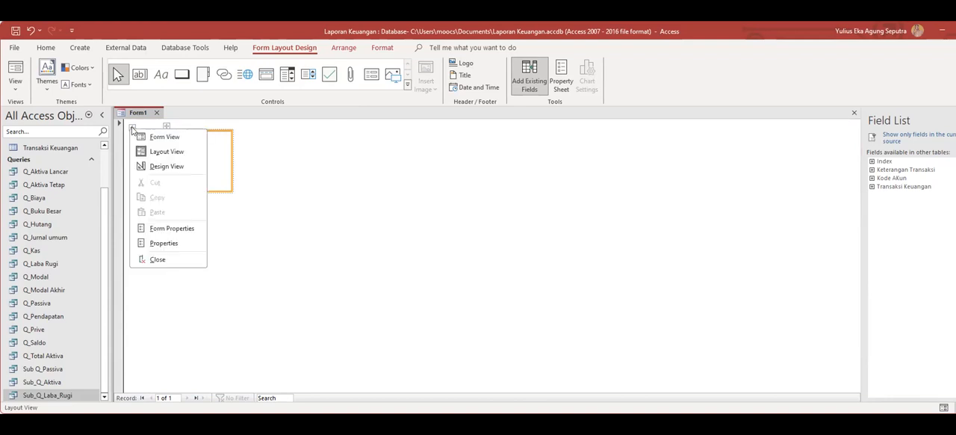
left_click(177, 266)
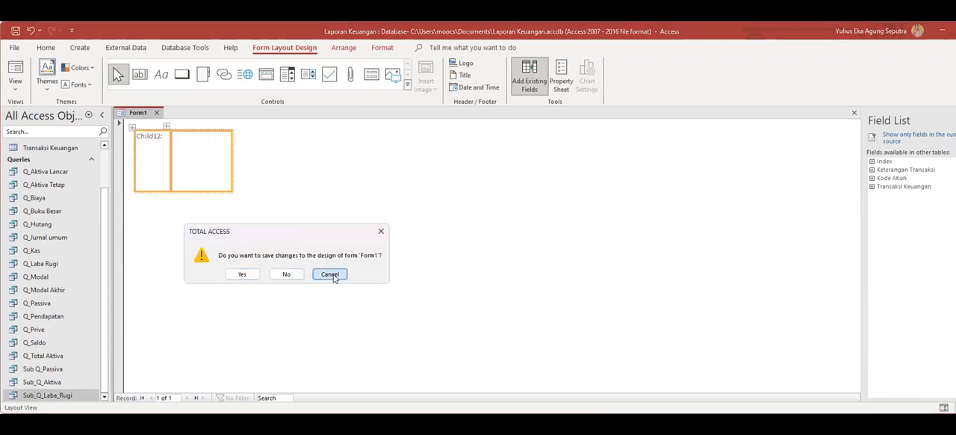
left_click(331, 273)
left_click(156, 112)
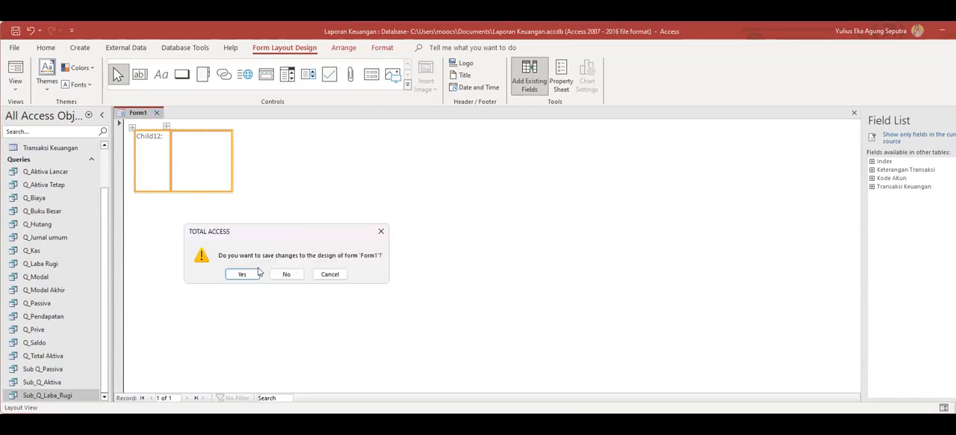
left_click(287, 275)
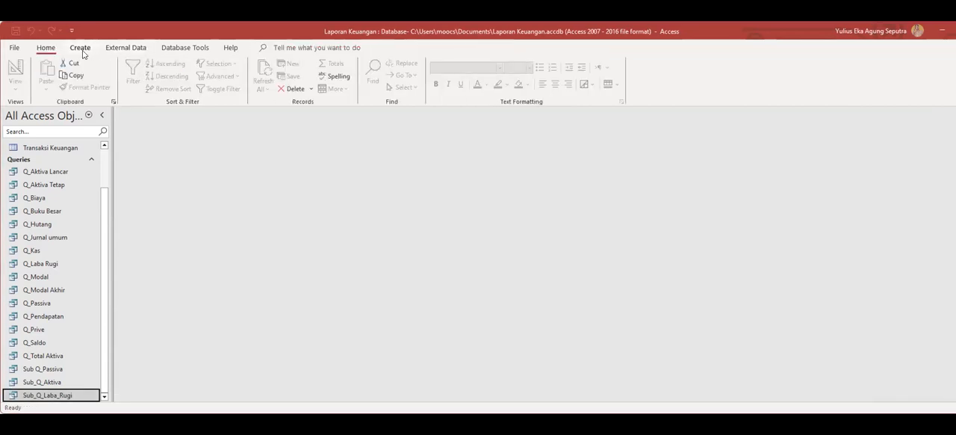
Create a new blank form containing a subform control and open the form's properties.
left_click(80, 47)
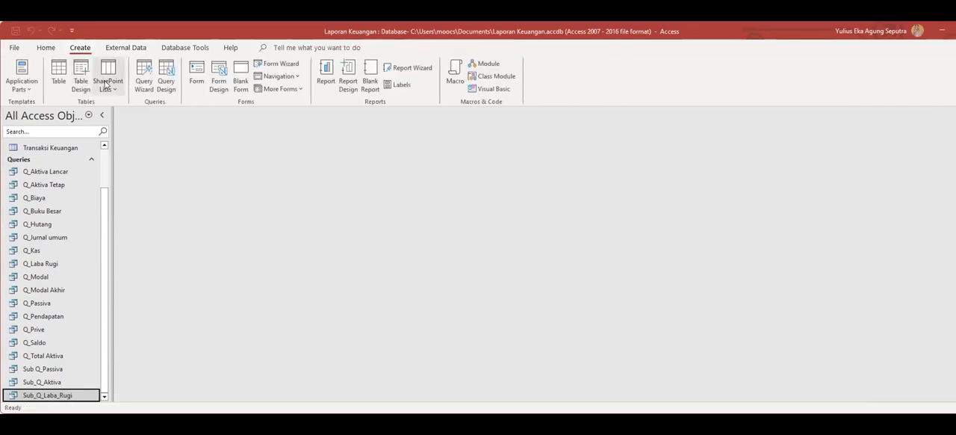
left_click(239, 88)
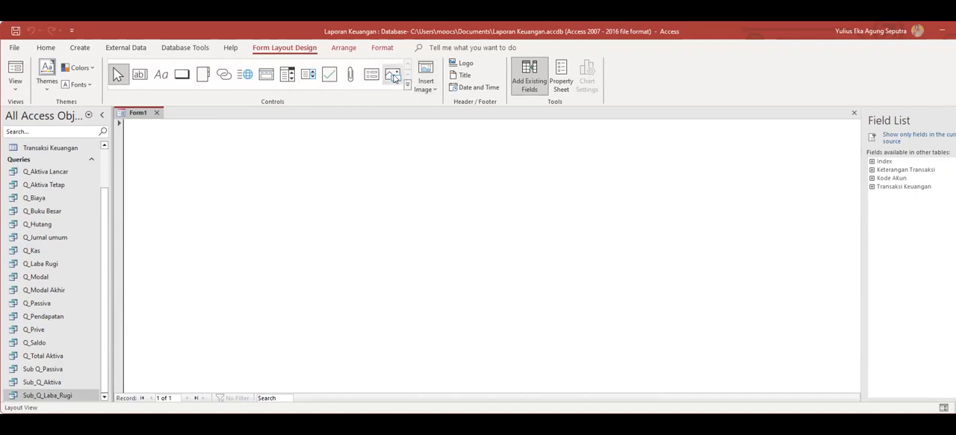
left_click(371, 74)
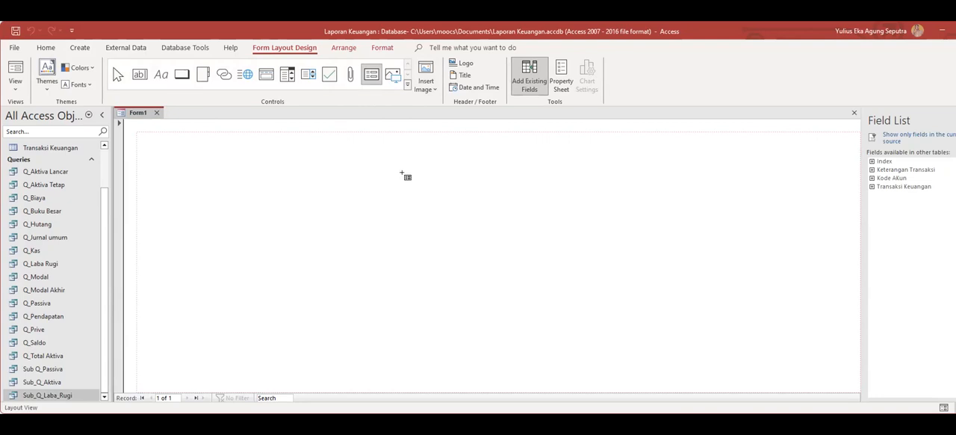
left_click(403, 174)
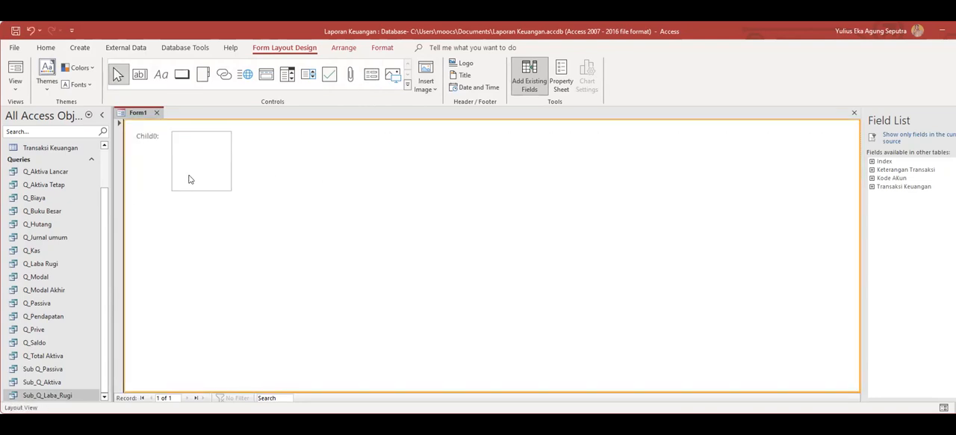
left_click(132, 128)
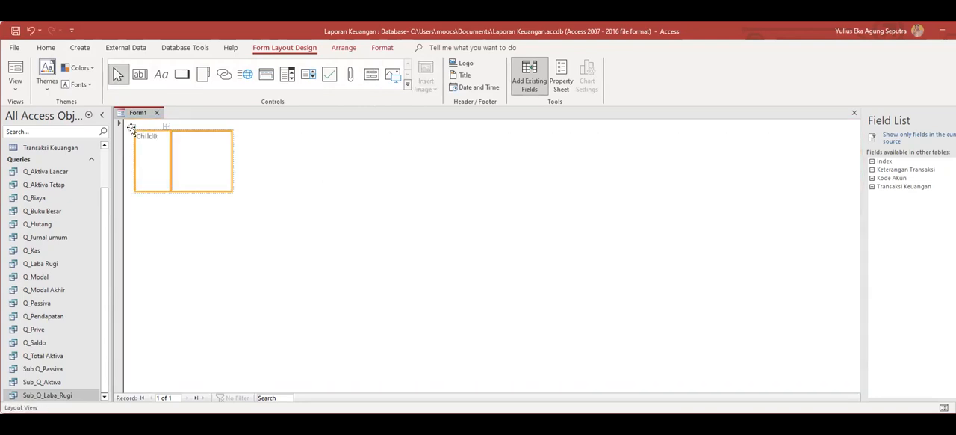
right_click(131, 126)
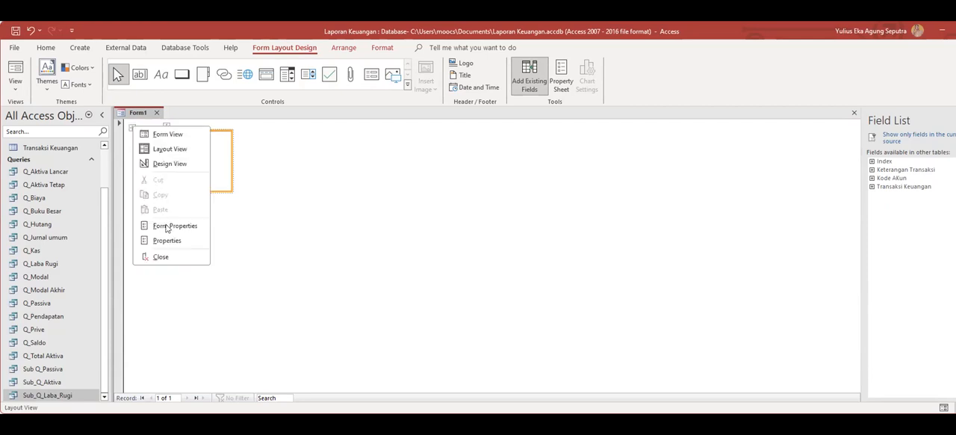
left_click(173, 225)
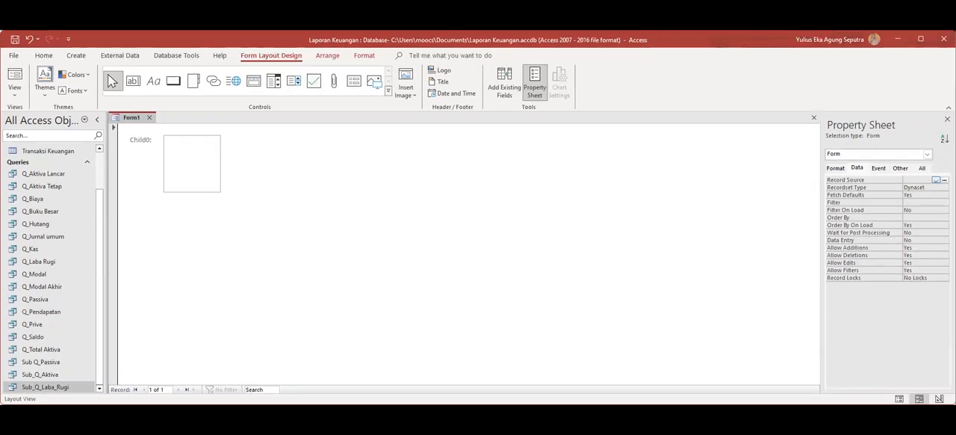
Try to build the form's Record Source from the Kode AKun table in the Query Builder, then return to the subform control.
left_click(944, 180)
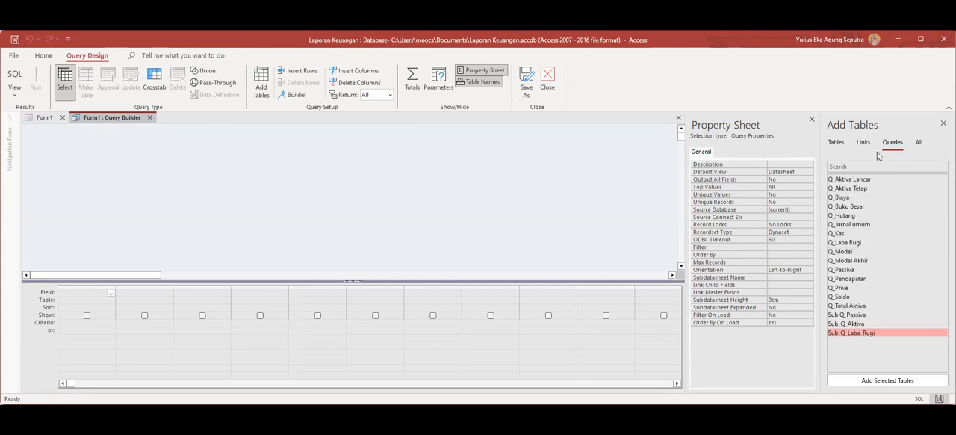
left_click(836, 142)
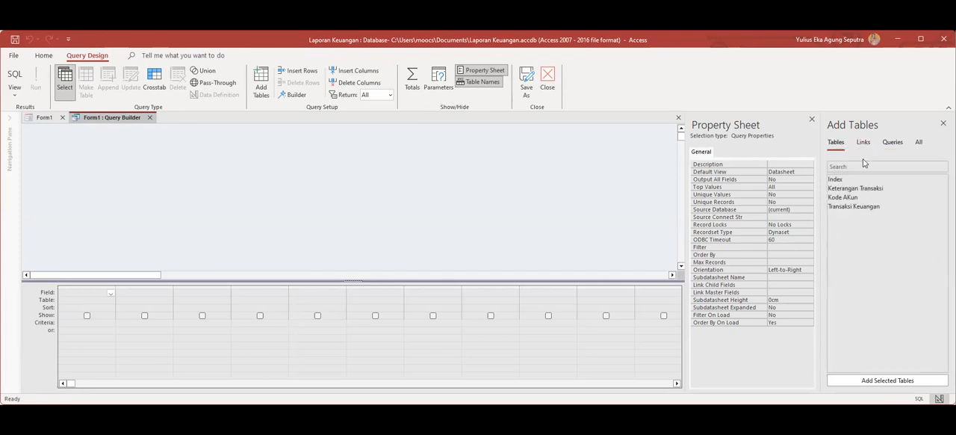
left_click(853, 188)
left_click(855, 197)
left_click(915, 378)
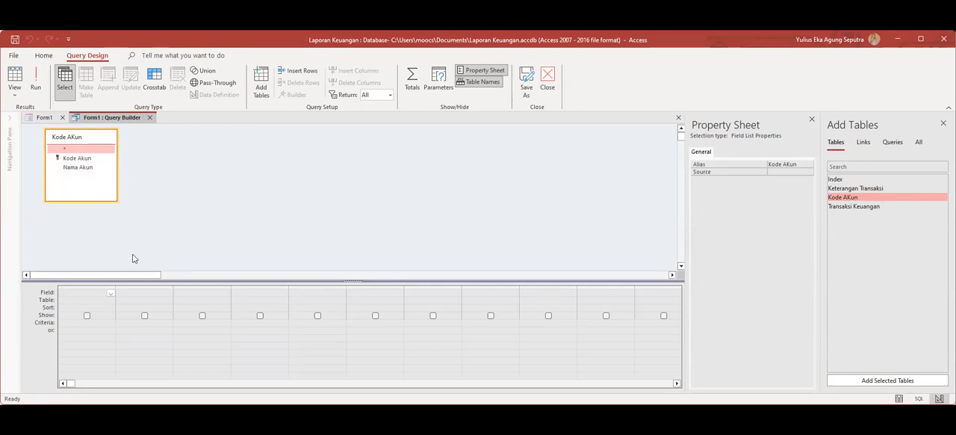
left_click(149, 118)
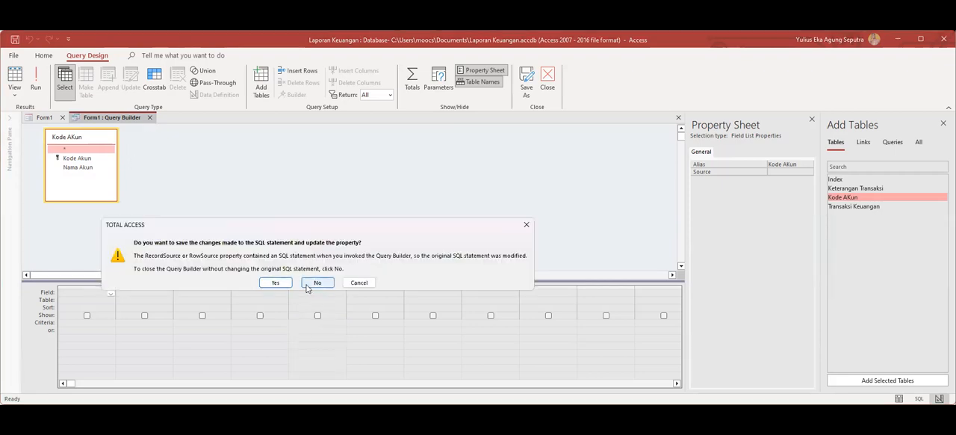
left_click(279, 283)
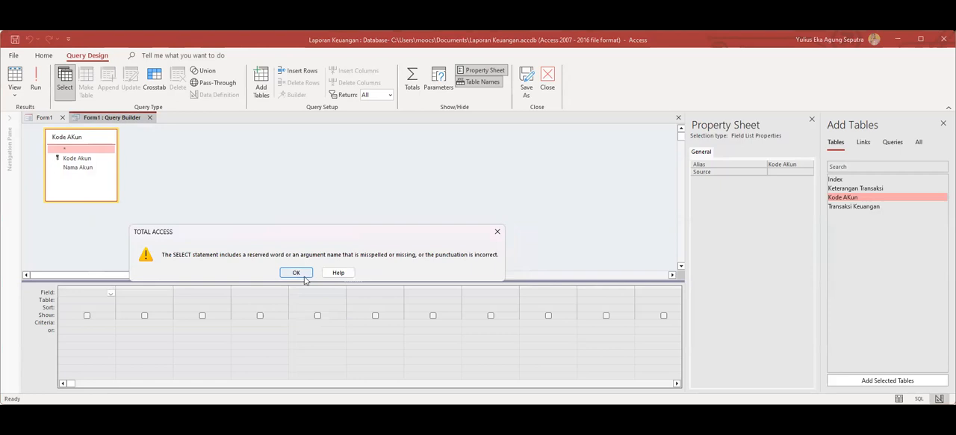
left_click(296, 273)
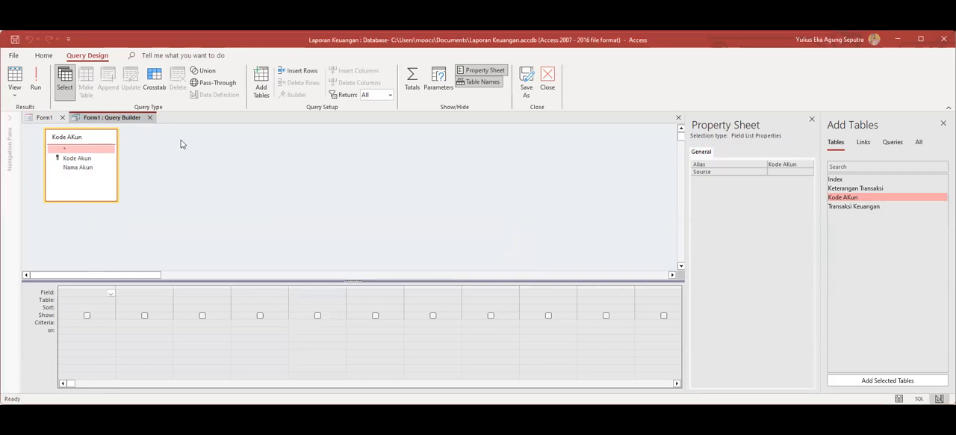
left_click(150, 118)
left_click(318, 284)
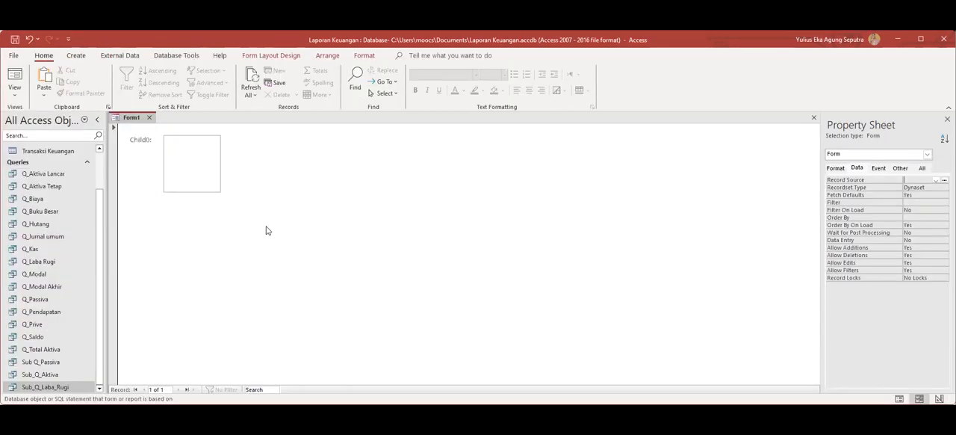
left_click(215, 159)
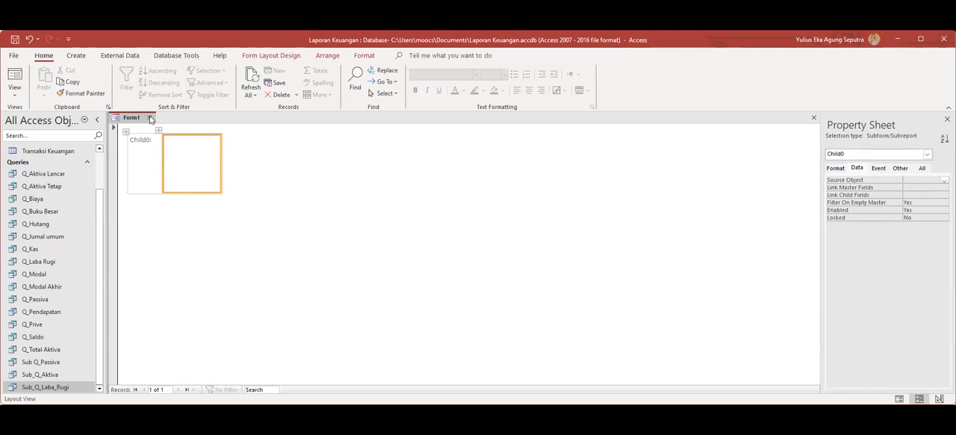
Close the blank form without saving and create a new form in Design view.
left_click(149, 117)
left_click(323, 273)
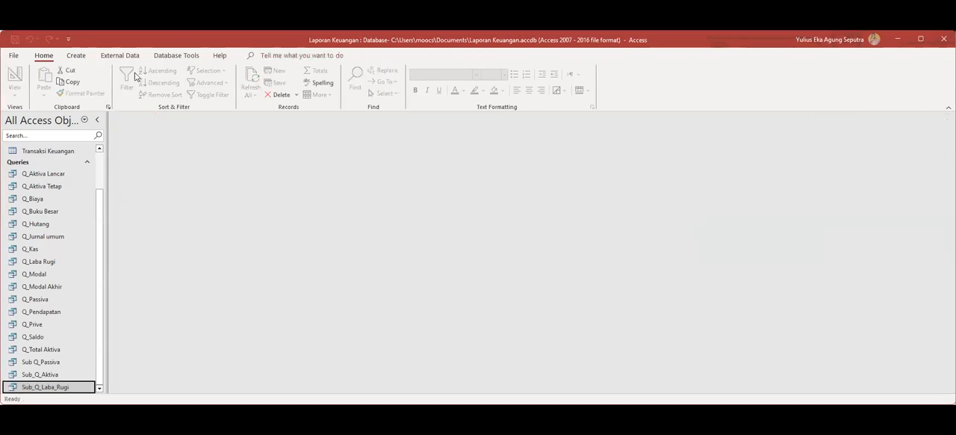
left_click(76, 55)
left_click(207, 88)
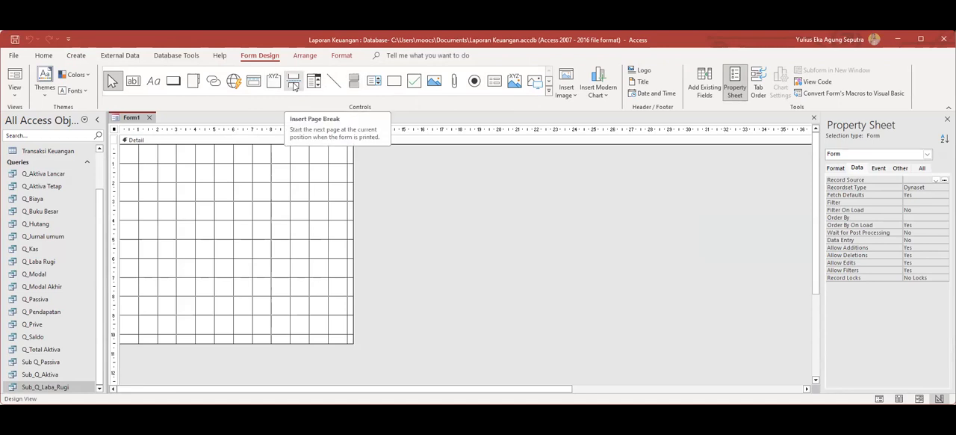
Draw a subform control in the Detail section using all fields of the Kode AKun table, keeping the suggested name Kode AKun subform.
left_click(493, 84)
left_click_drag(133, 174, 343, 307)
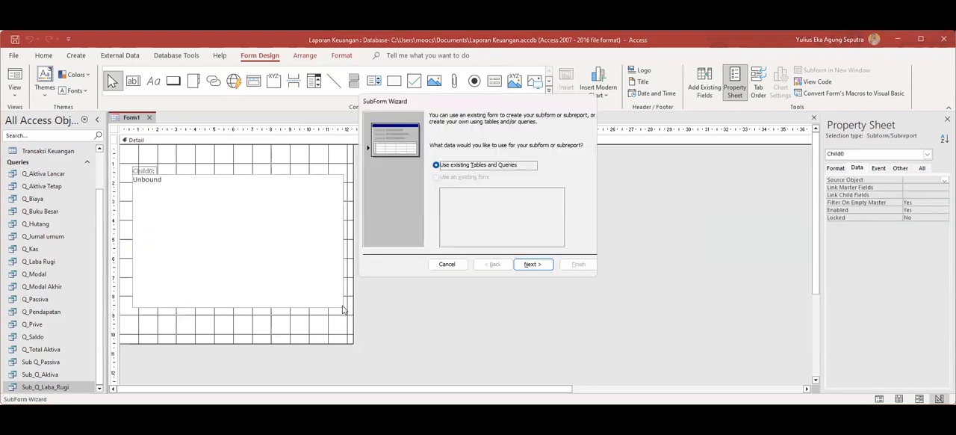
left_click(539, 266)
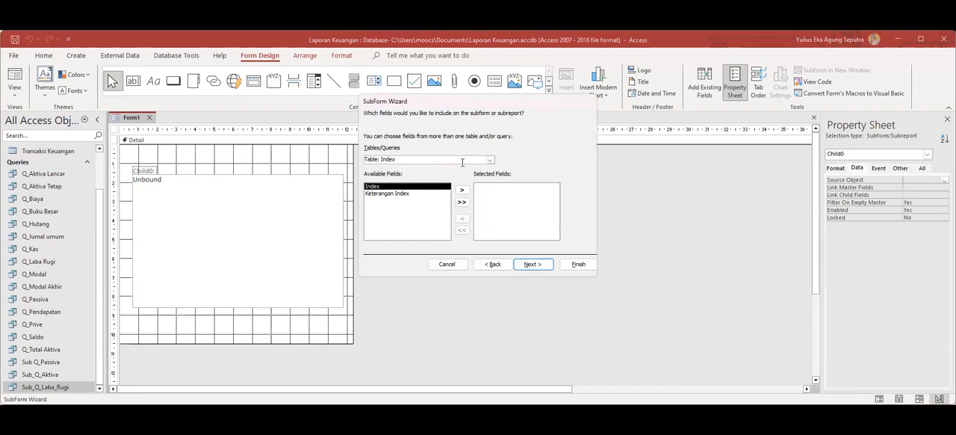
left_click(490, 161)
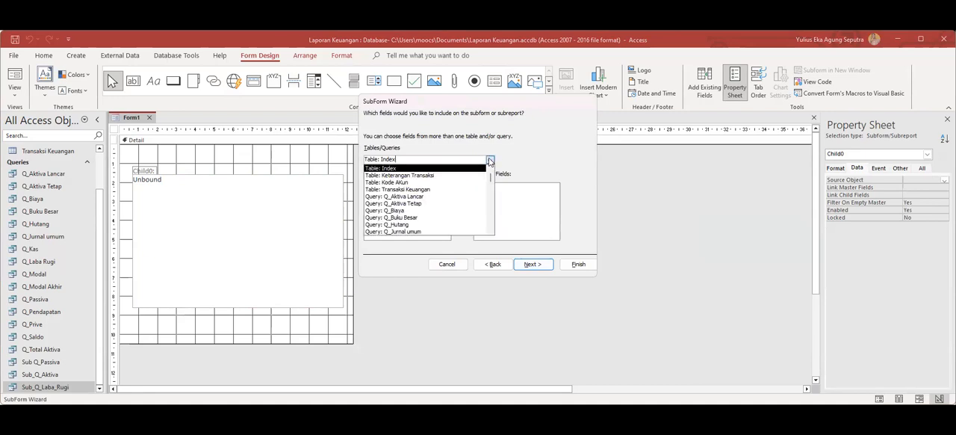
left_click(417, 184)
left_click(461, 201)
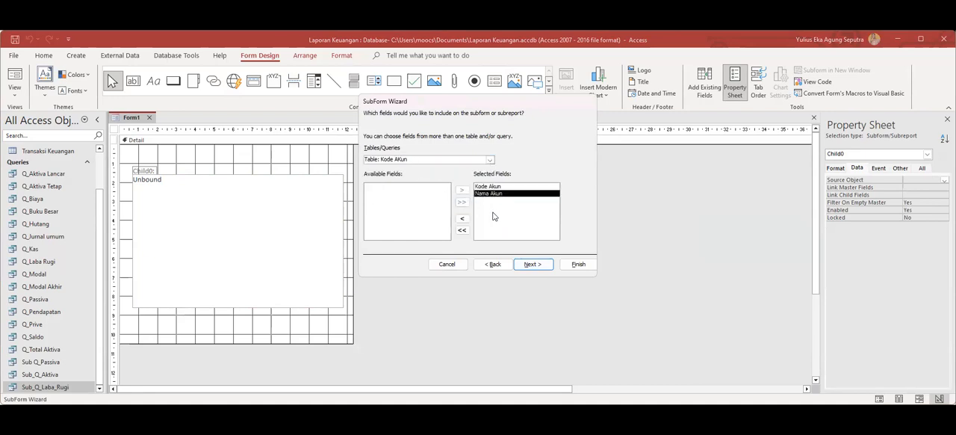
left_click(542, 267)
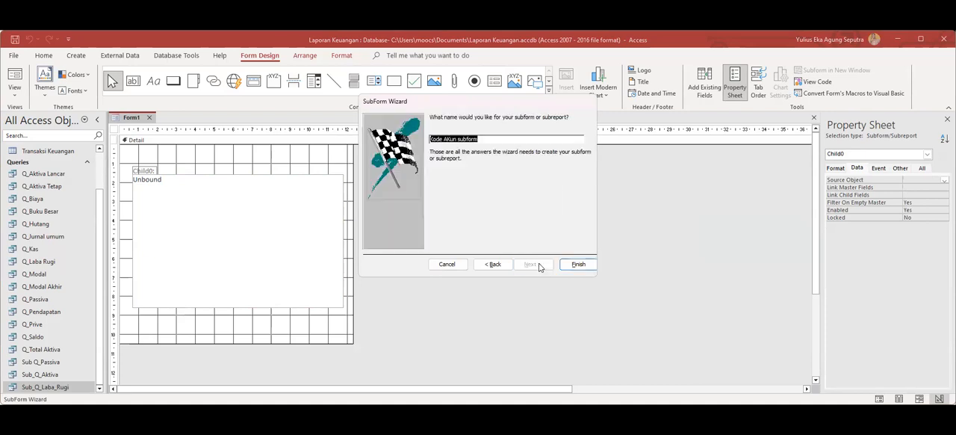
left_click(575, 264)
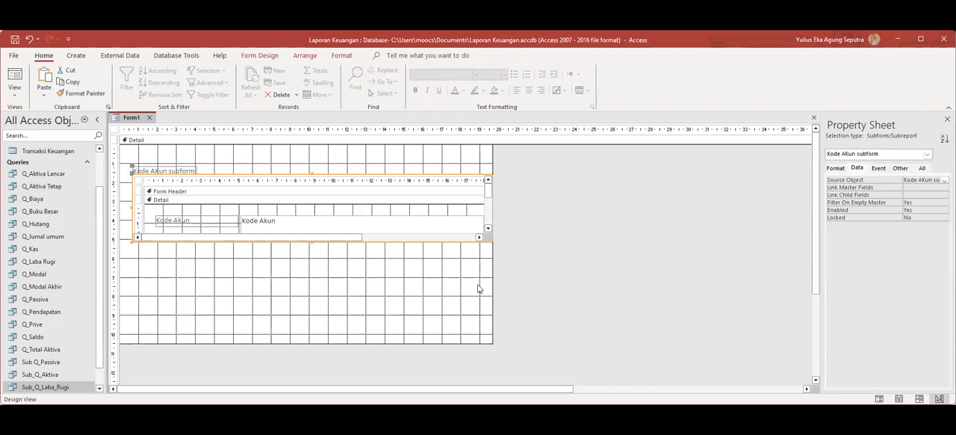
Widen the form to about 21.5 cm and enlarge the subform control to about 19 cm wide by 6.5 cm high.
left_click(490, 280)
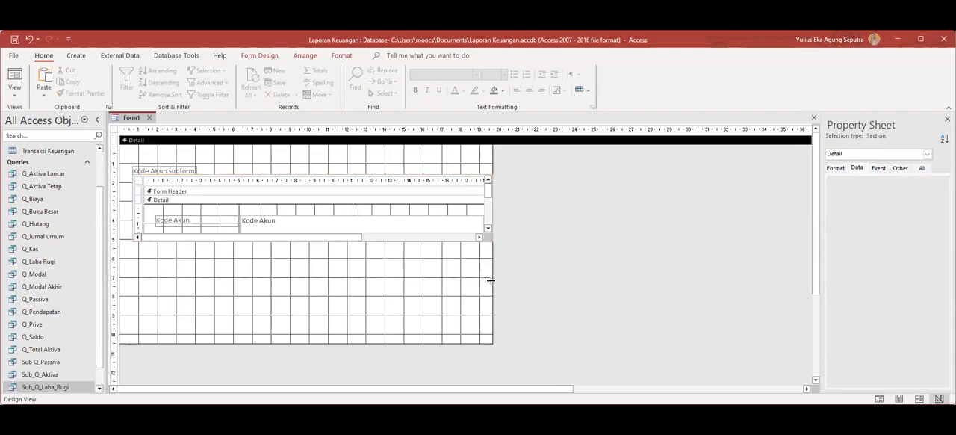
left_click_drag(491, 279, 527, 280)
left_click(488, 217)
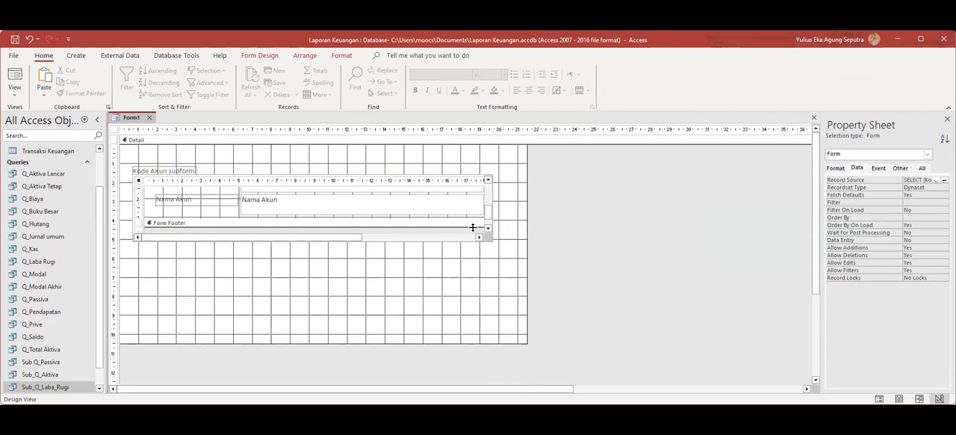
left_click(471, 232)
scroll(470, 232, "down", 5)
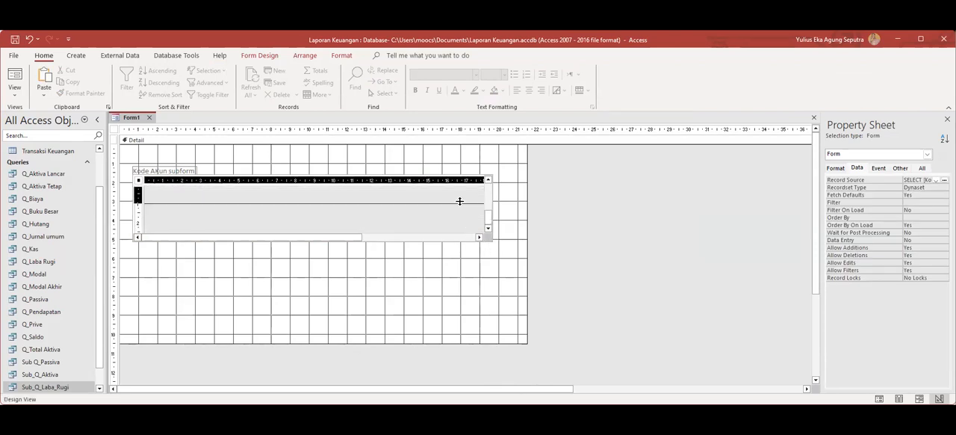
scroll(436, 218, "up", 5)
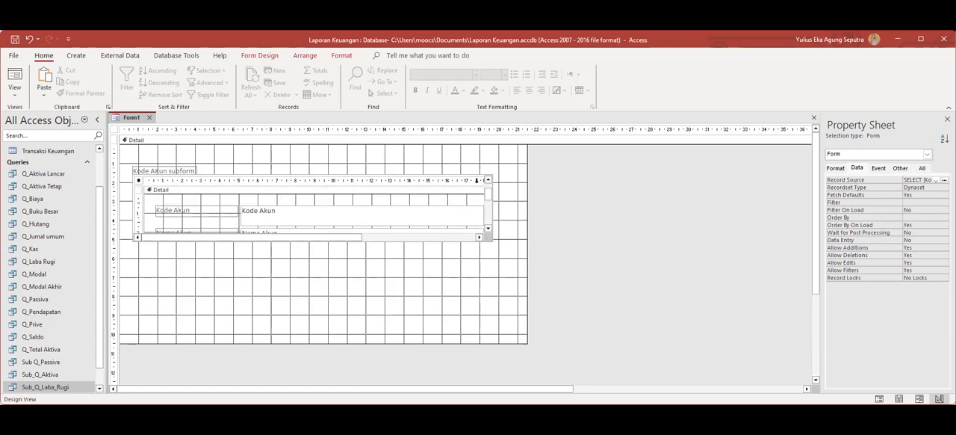
left_click(135, 240)
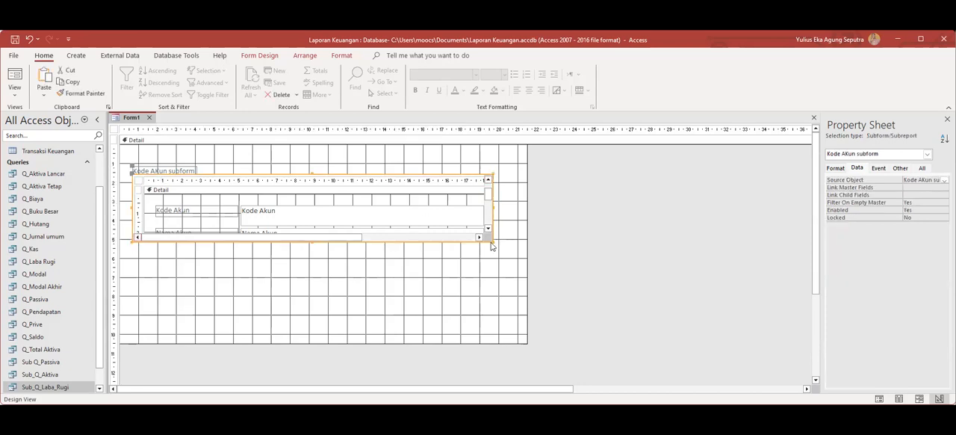
left_click_drag(491, 240, 497, 281)
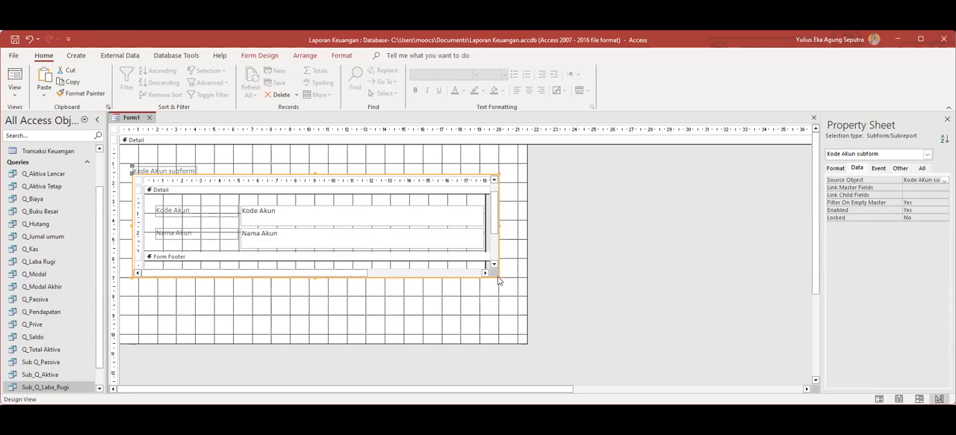
left_click_drag(499, 278, 496, 295)
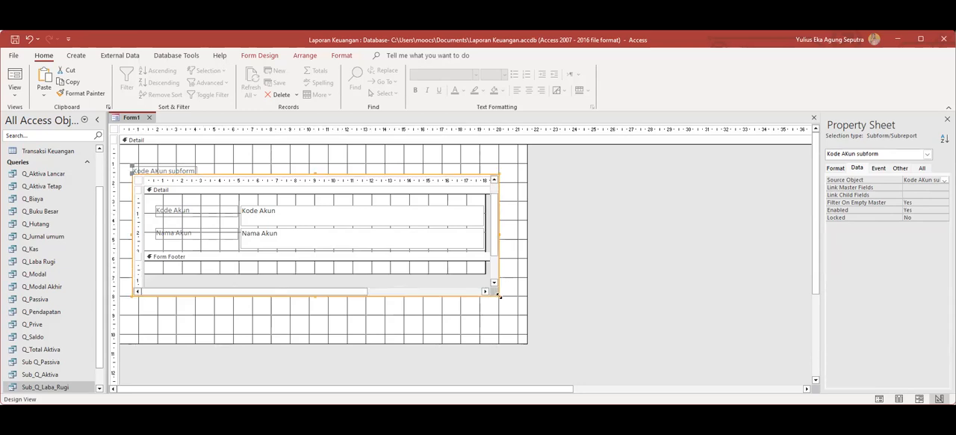
mouse_move(494, 244)
left_mouse_down()
mouse_move(494, 268)
mouse_move(498, 232)
left_mouse_up()
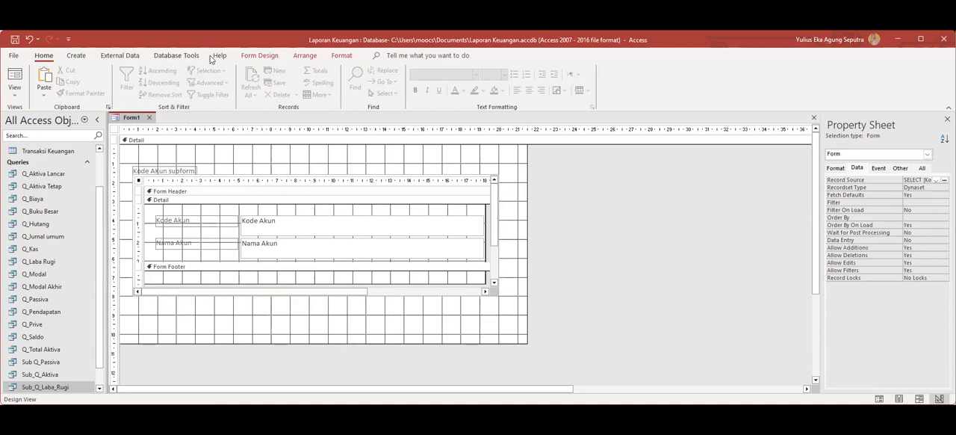
Add a command button below the subform with the Save Record action from Record Operations and the text Simpan.
left_click(260, 59)
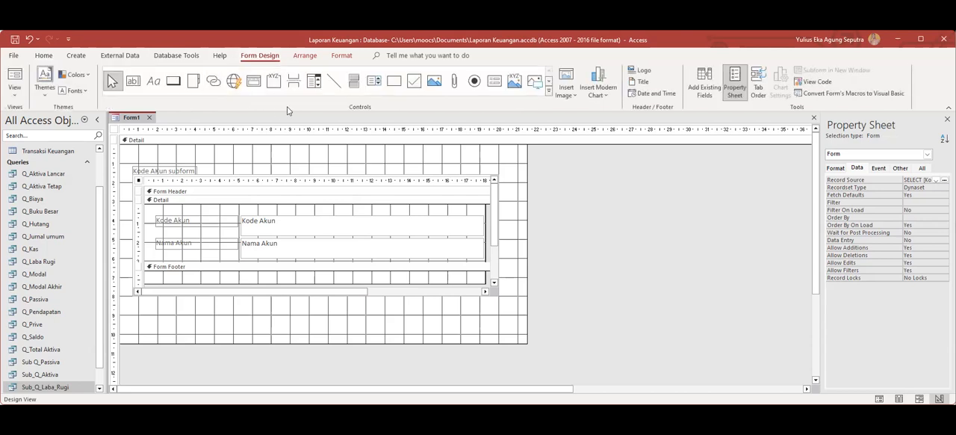
left_click(174, 86)
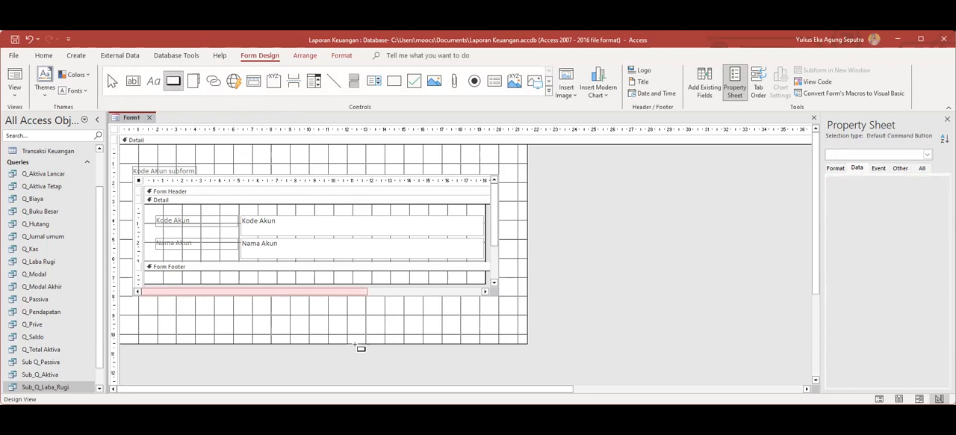
left_click_drag(233, 298, 291, 314)
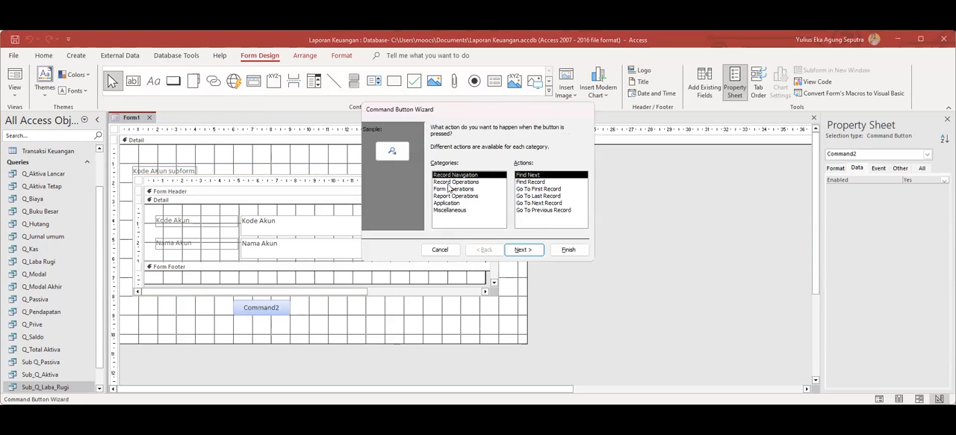
left_click(450, 184)
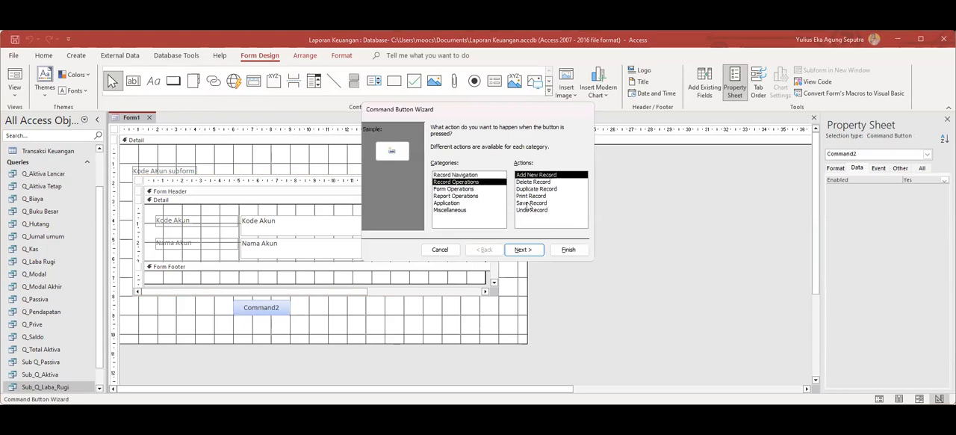
left_click(532, 206)
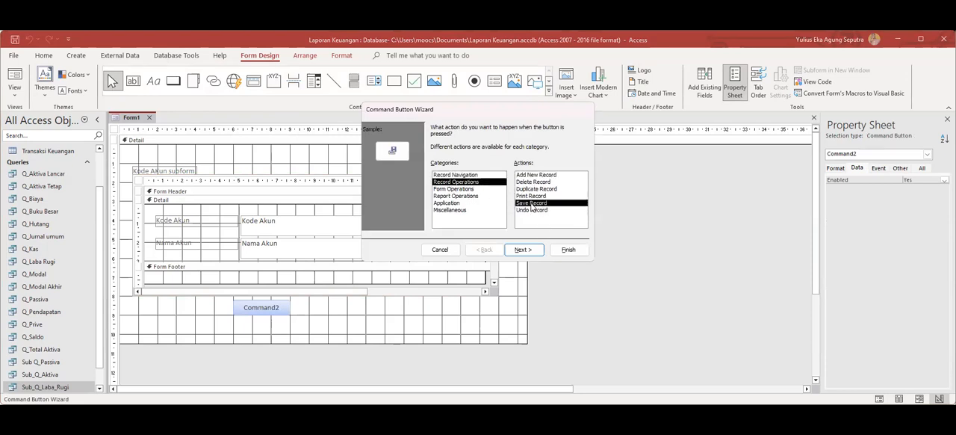
left_click(534, 251)
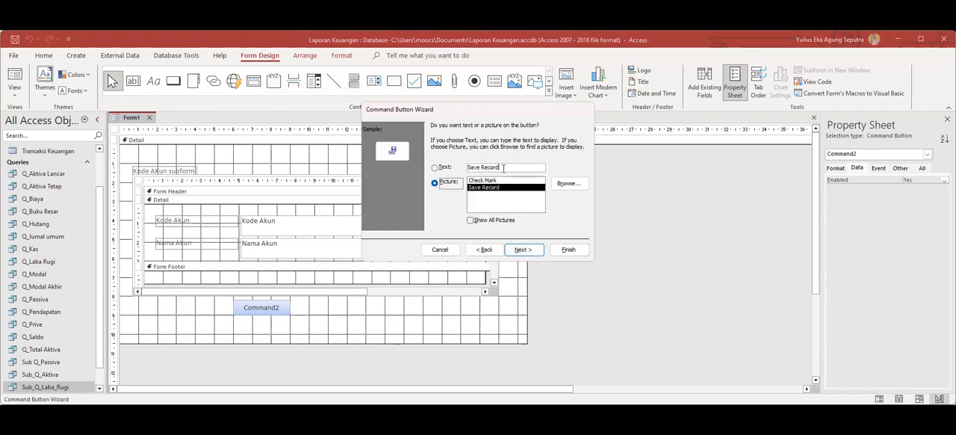
left_click(442, 167)
type("Simpan")
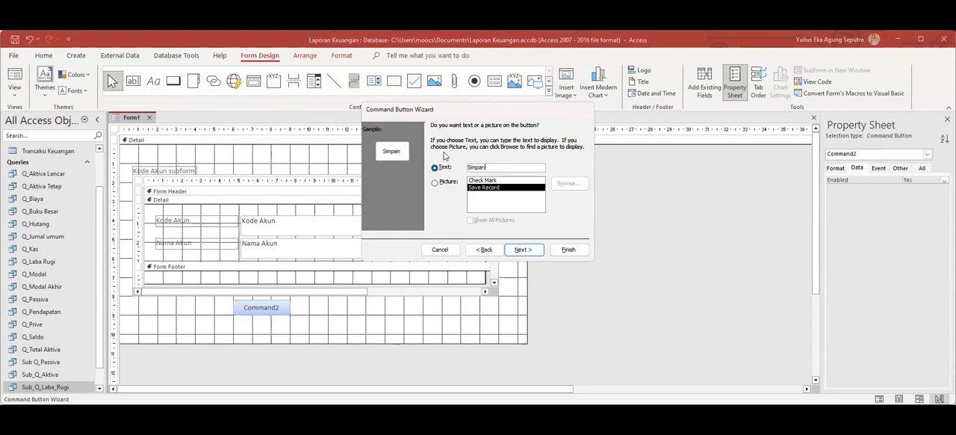
left_click(526, 250)
left_click(568, 249)
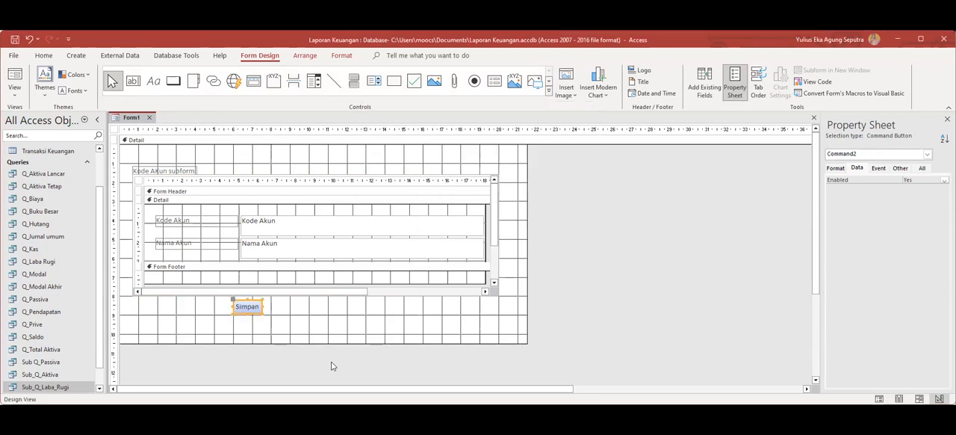
left_click(280, 309)
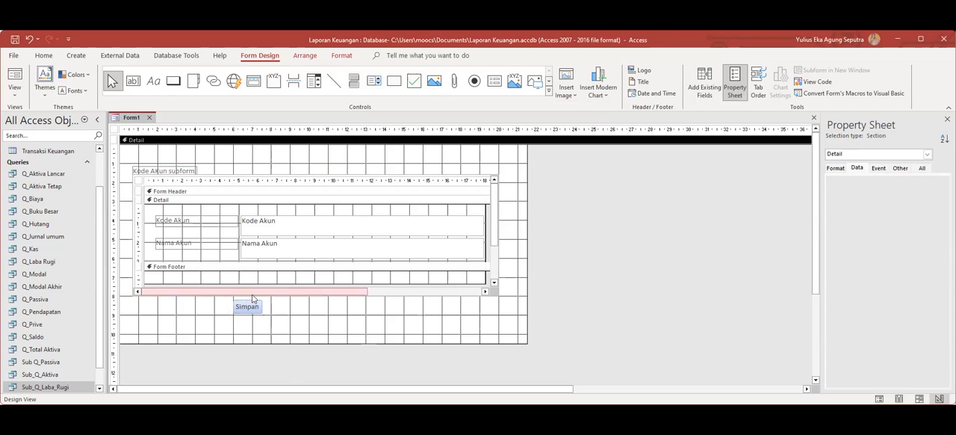
Add a command button to the right of Simpan with the Delete Record action from Record Operations and the text Hapus.
left_click(172, 80)
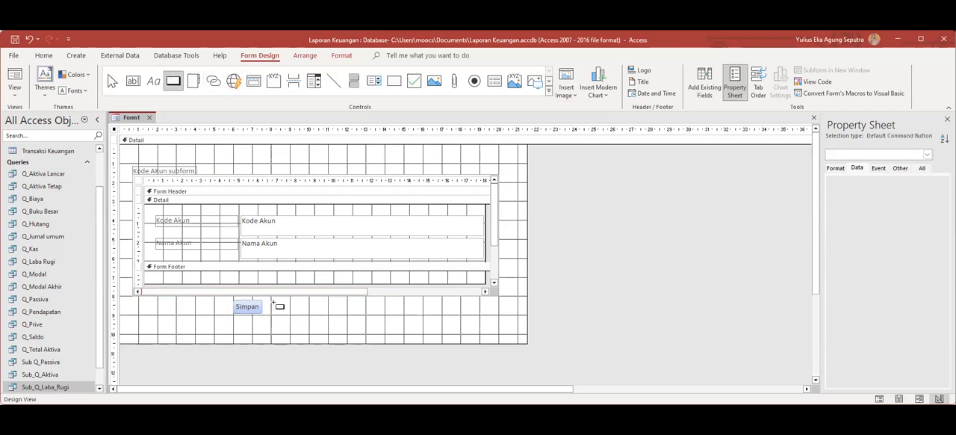
left_click_drag(270, 300, 301, 315)
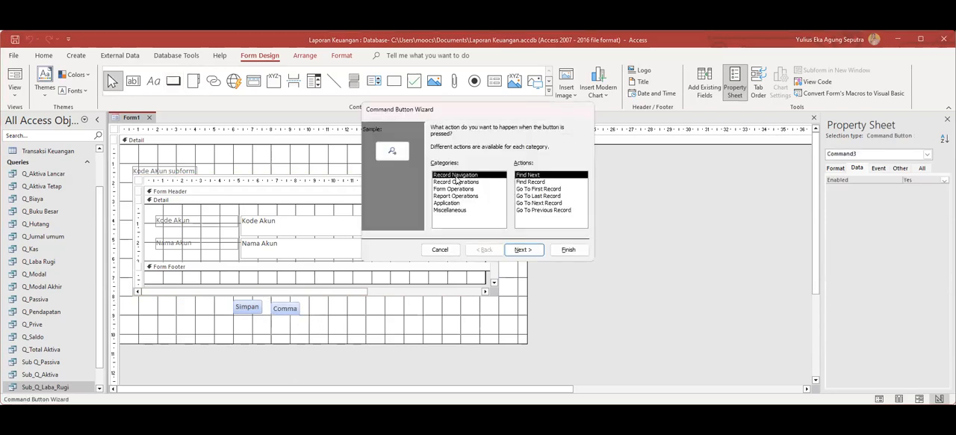
left_click(457, 182)
left_click(530, 184)
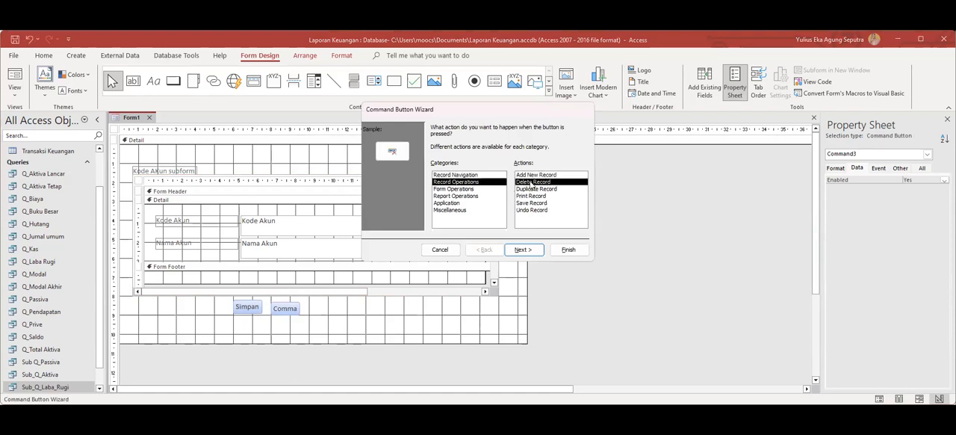
left_click(522, 249)
left_click(439, 167)
type("Hapus")
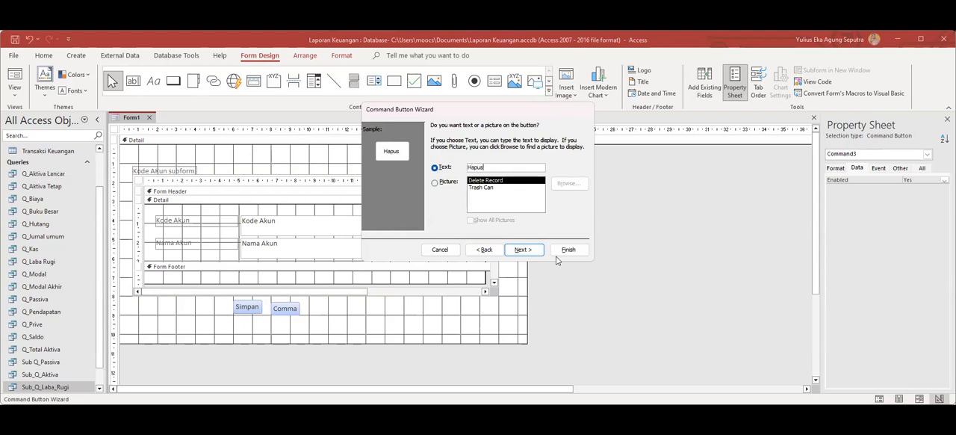
left_click(516, 251)
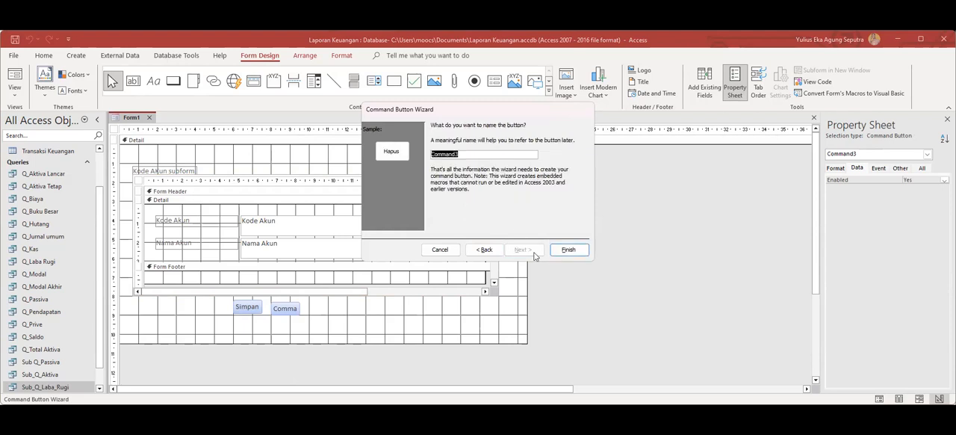
left_click(568, 249)
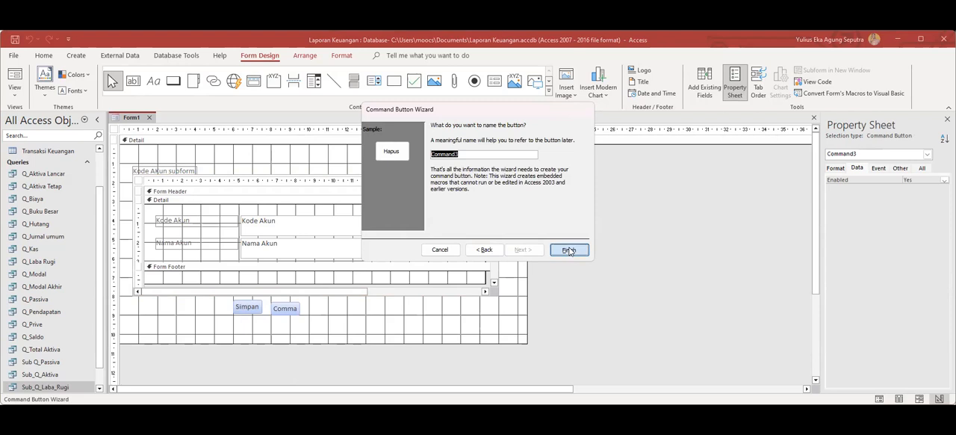
Move the Simpan button slightly down to line it up with the Hapus button.
left_click(255, 311)
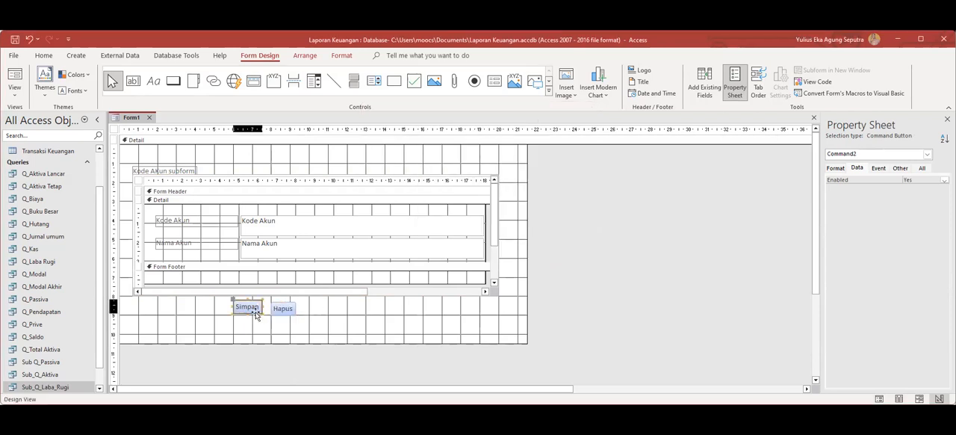
left_click_drag(256, 317, 257, 319)
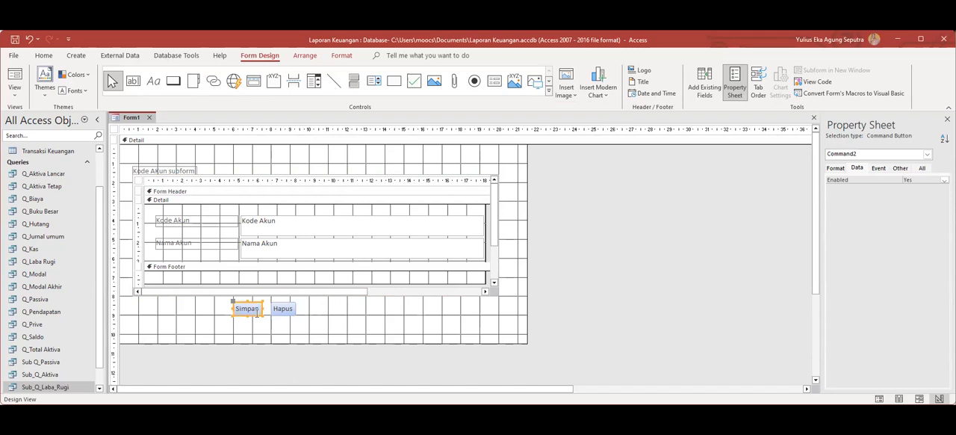
left_click(319, 312)
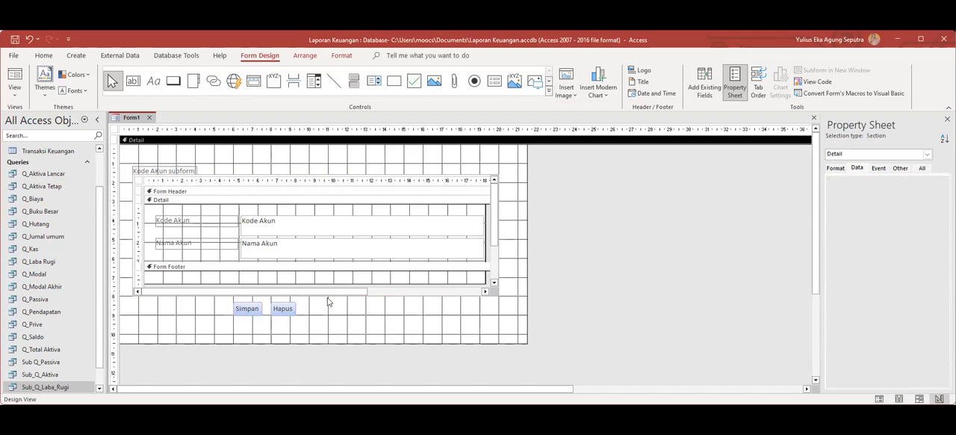
Add a command button to the right of Hapus with the Print Record action from Record Operations and the text Cetak.
left_click(173, 80)
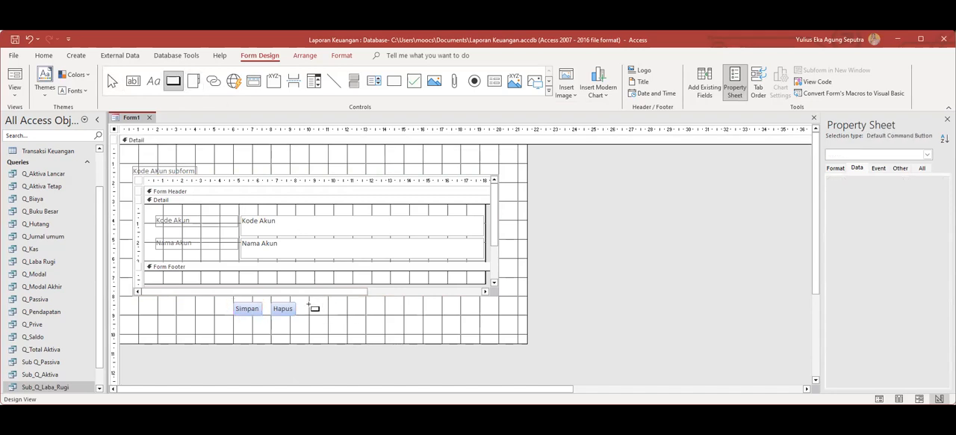
left_click_drag(308, 301, 340, 313)
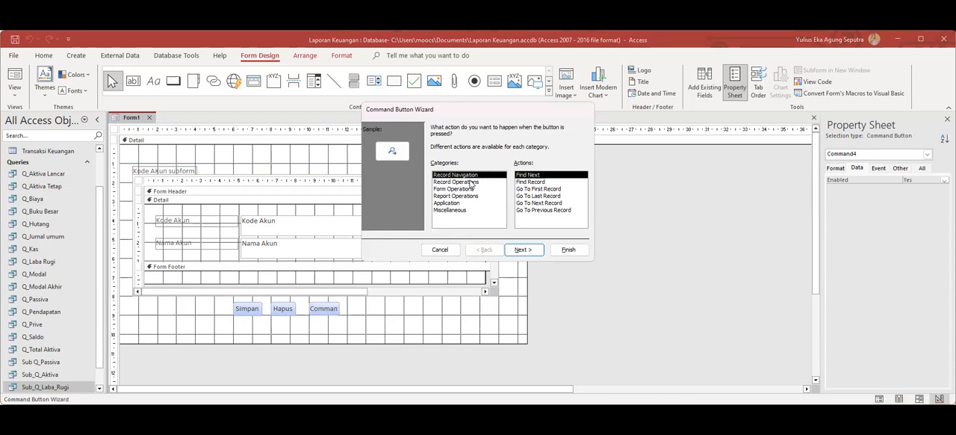
left_click(470, 182)
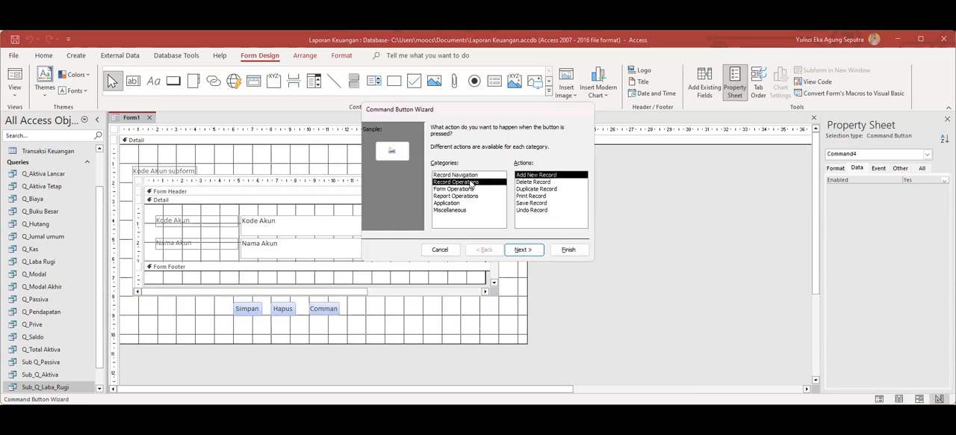
left_click(533, 197)
left_click(533, 250)
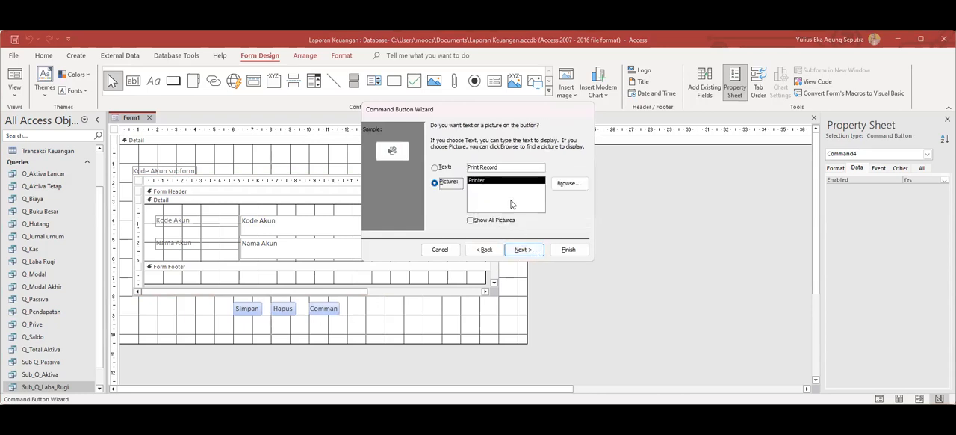
left_click(438, 166)
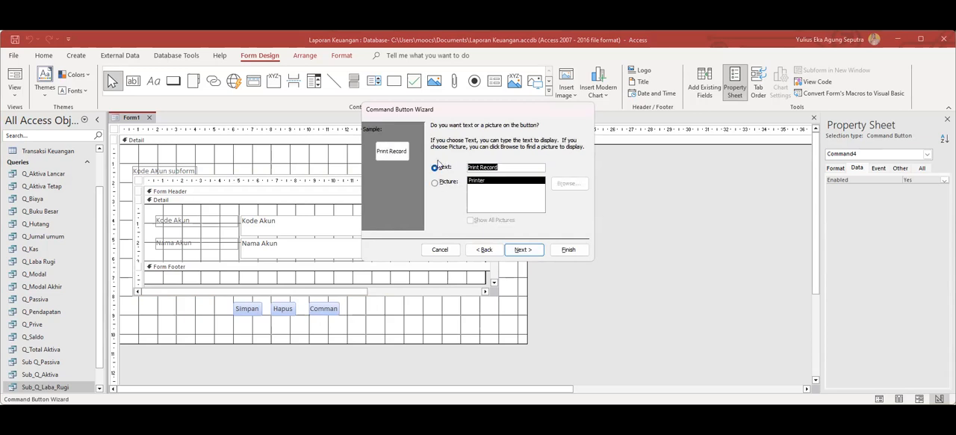
type("Cetak")
left_click(523, 249)
left_click(569, 250)
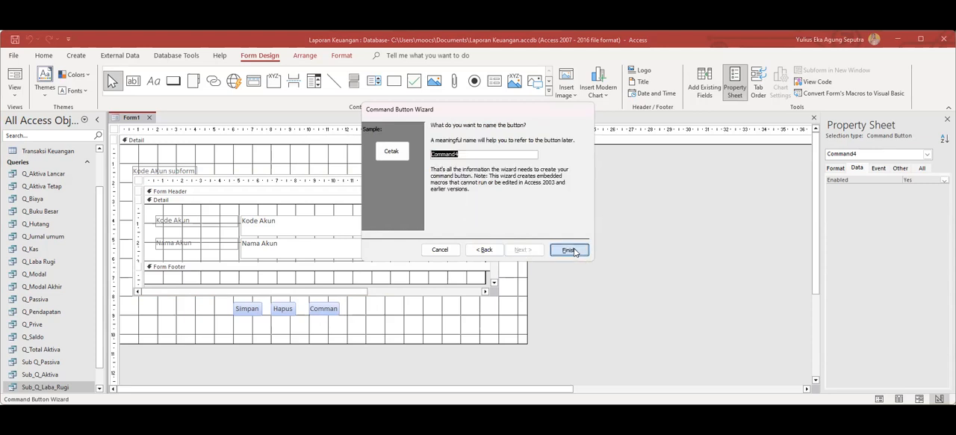
left_click(359, 314)
Add a command button to the right of Cetak with the Close Form action from Form Operations and the text Tutup.
left_click(173, 81)
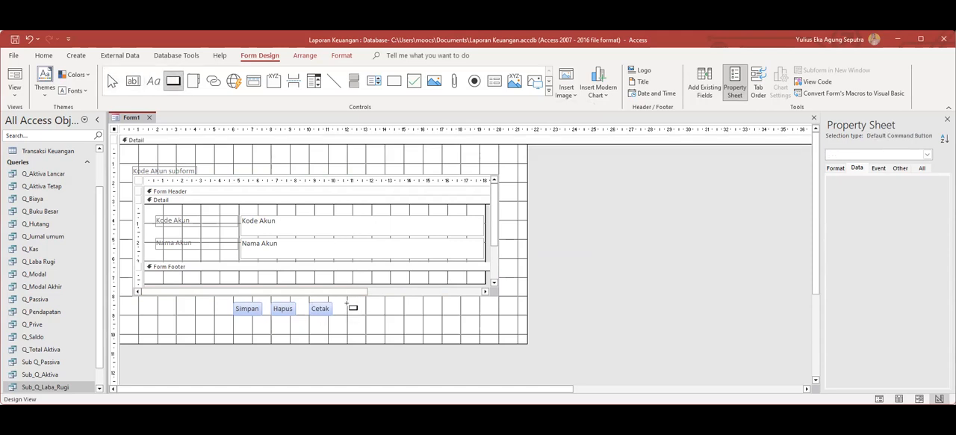
left_click_drag(346, 301, 378, 315)
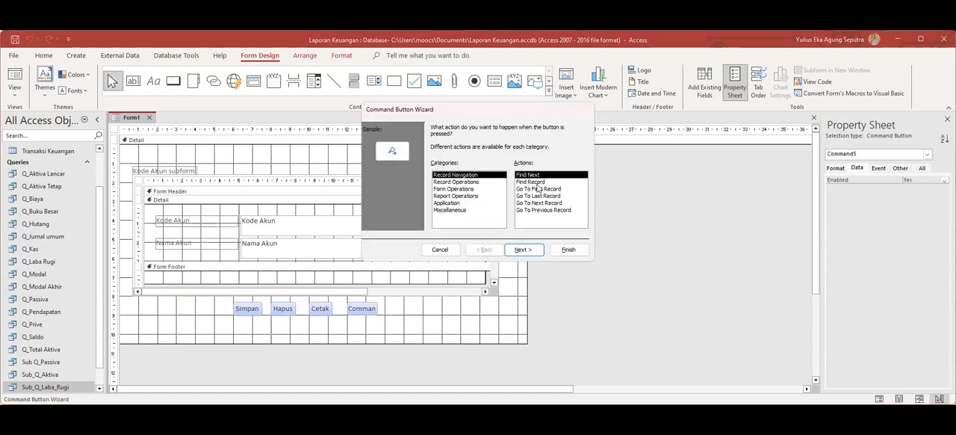
left_click(456, 182)
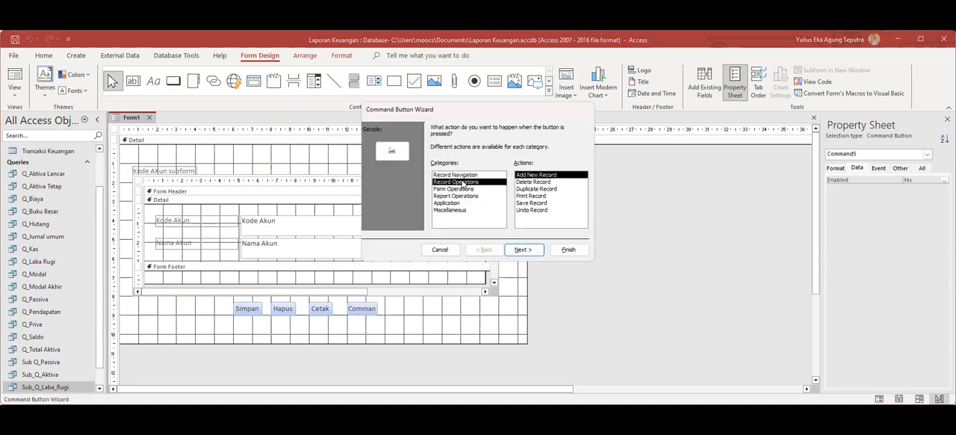
left_click(459, 189)
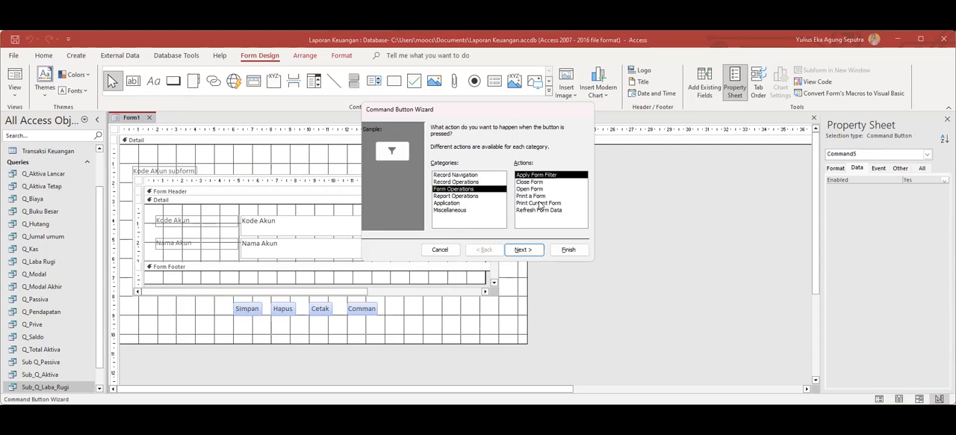
left_click(532, 182)
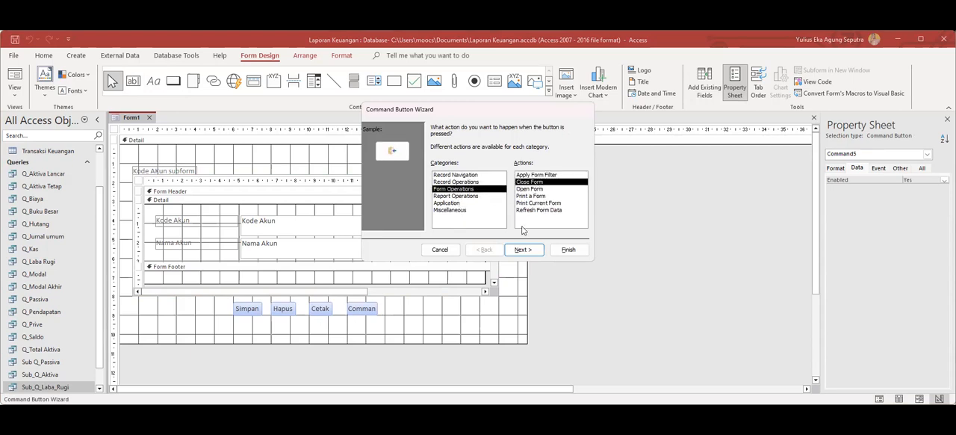
left_click(531, 252)
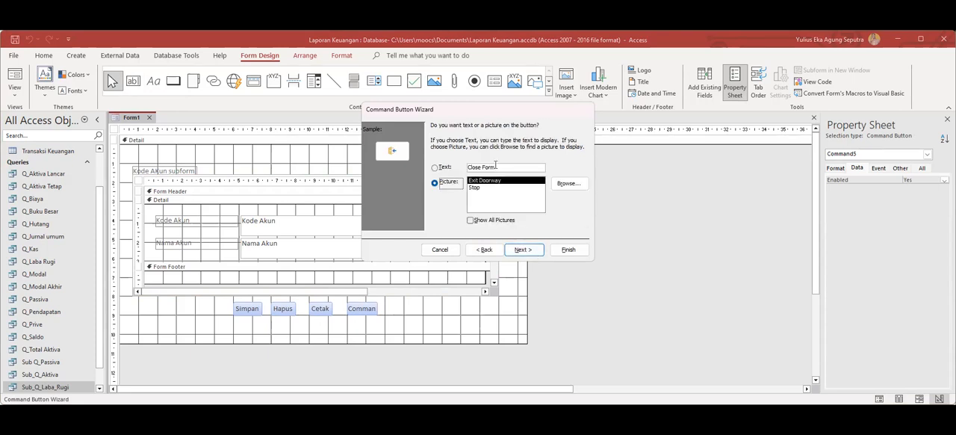
left_click(434, 167)
type("Tutup")
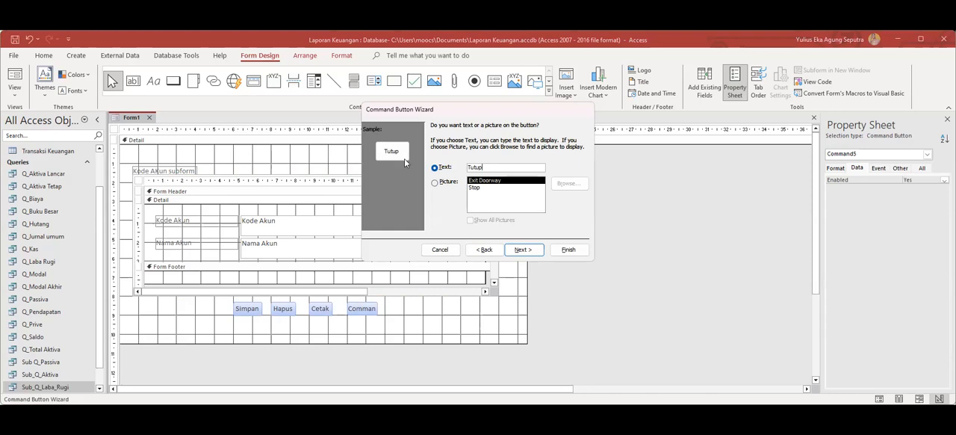
left_click(525, 249)
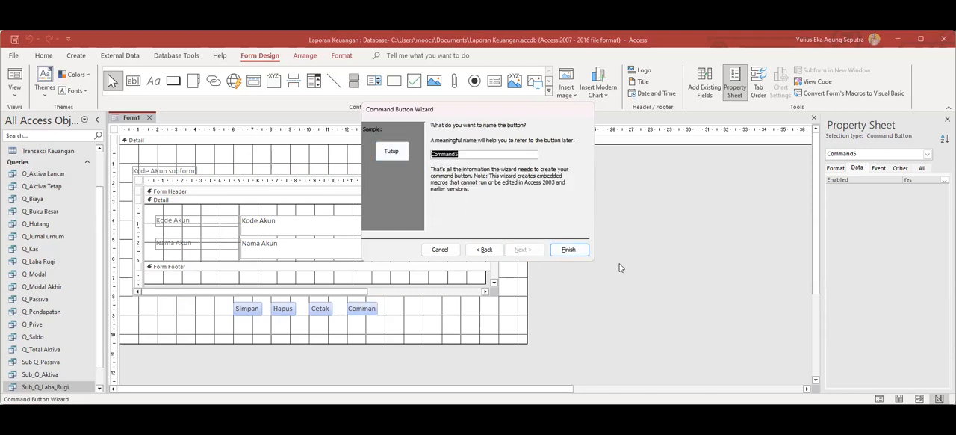
left_click(572, 251)
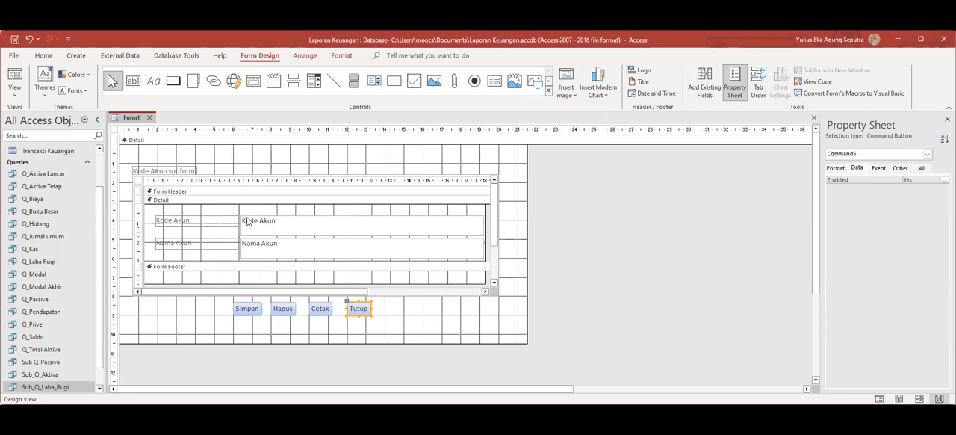
Save the form under the name Form Referensi.
scroll(100, 225, "up", 2)
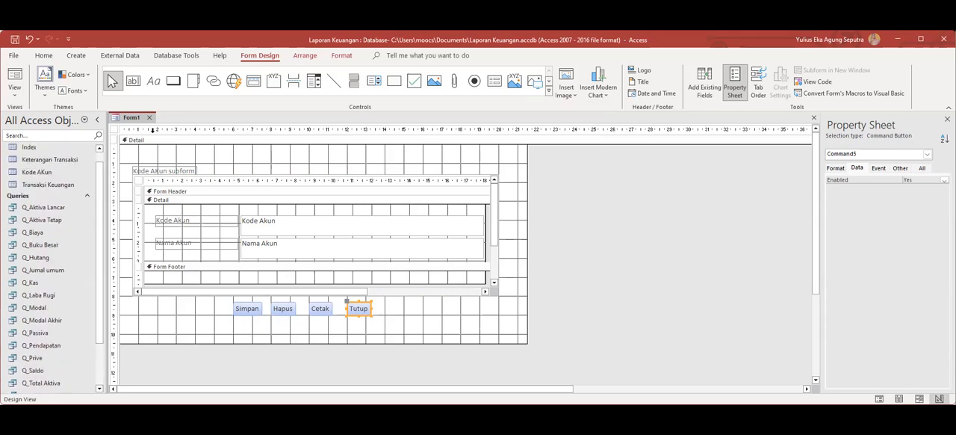
right_click(128, 120)
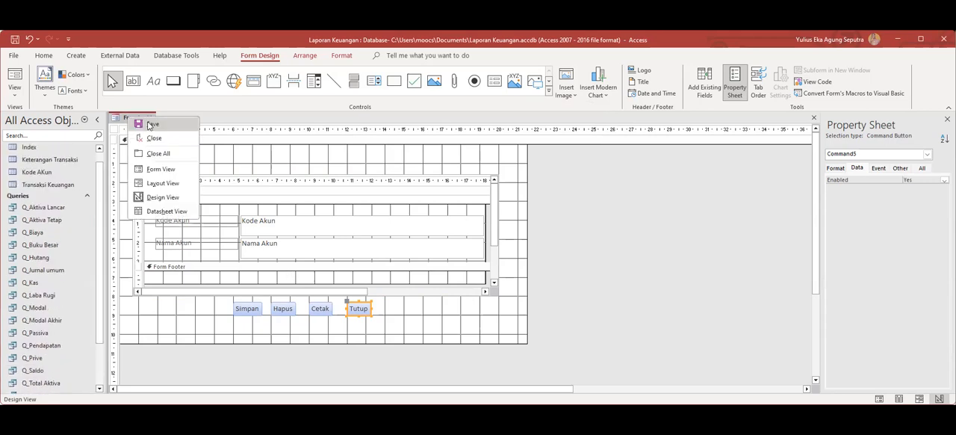
left_click(148, 122)
type("FormRefere")
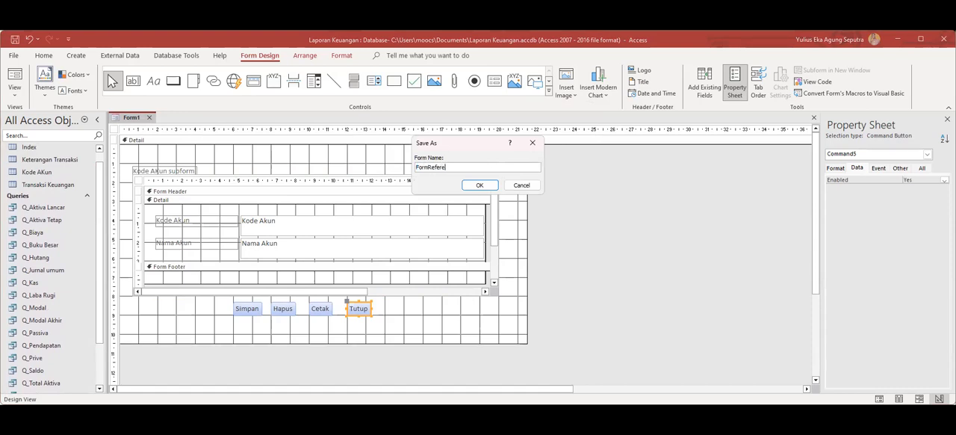
key("BackSpace")
key("BackSpace")
left_click(480, 185)
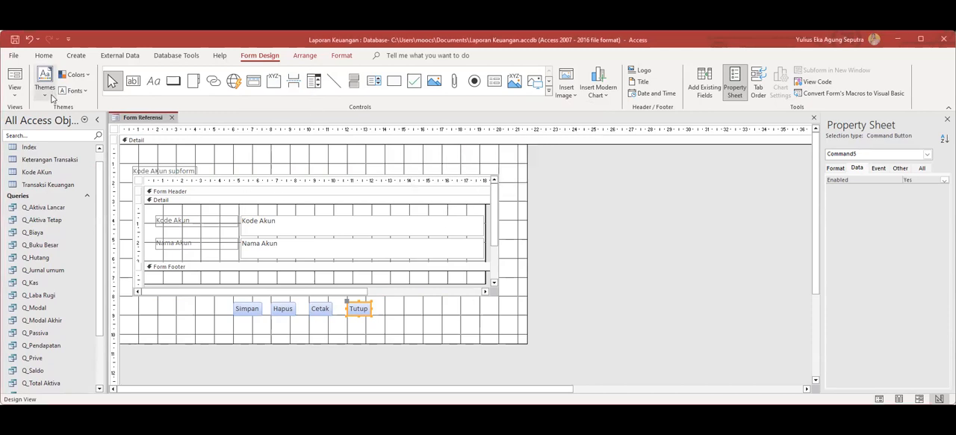
Show Form Referensi in Form View and add and save a new account record with code 5-114 and name Biaya Iklan.
right_click(153, 121)
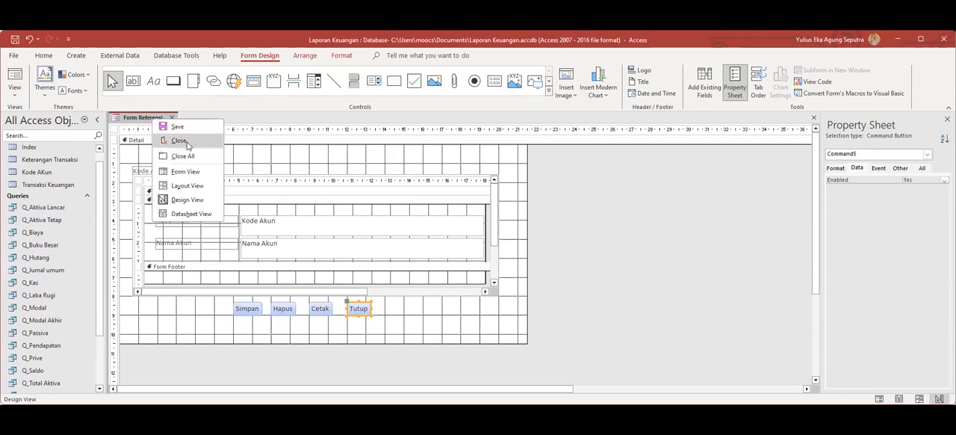
left_click(198, 172)
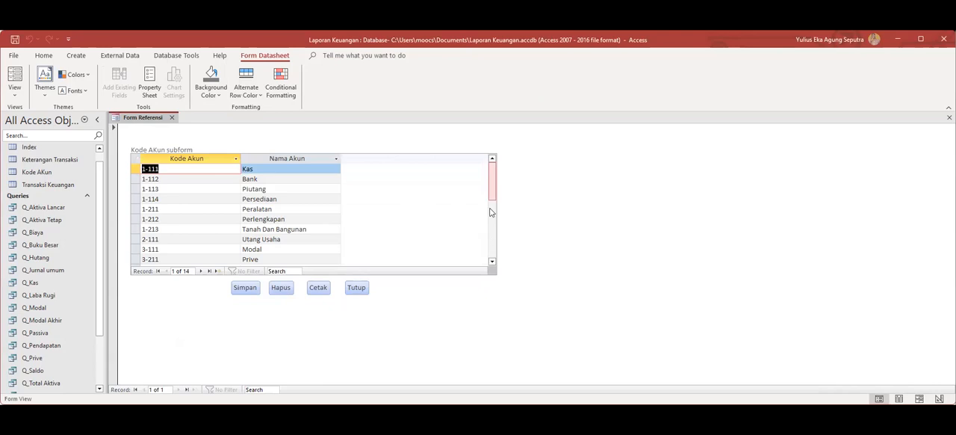
left_click(490, 212)
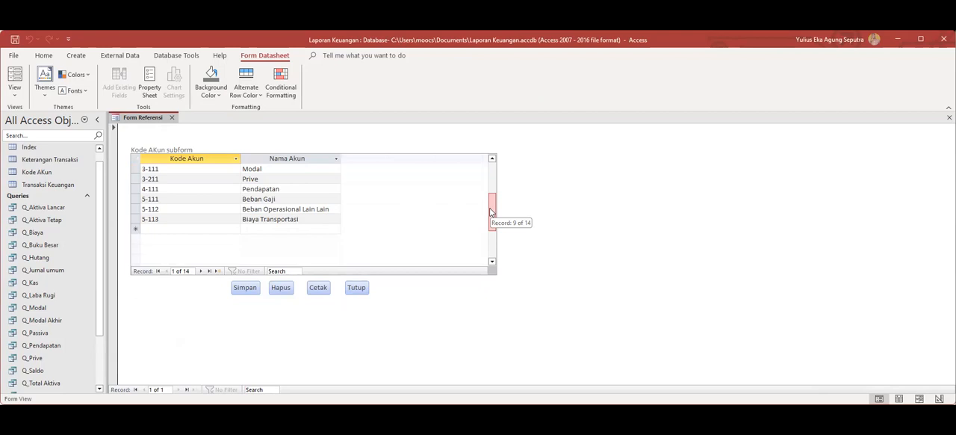
left_click(160, 229)
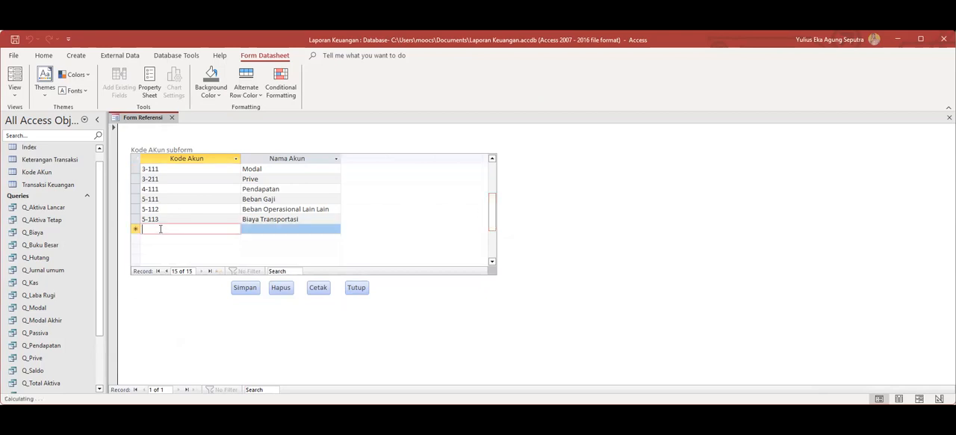
type("5-114")
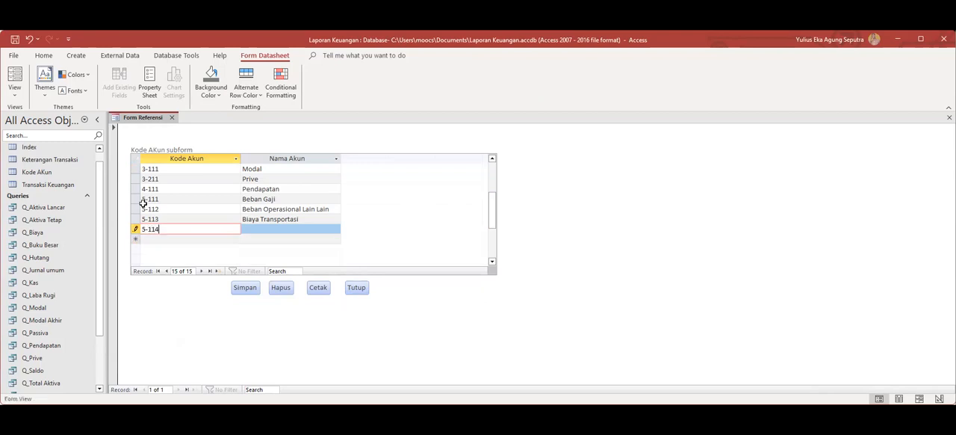
left_click(253, 229)
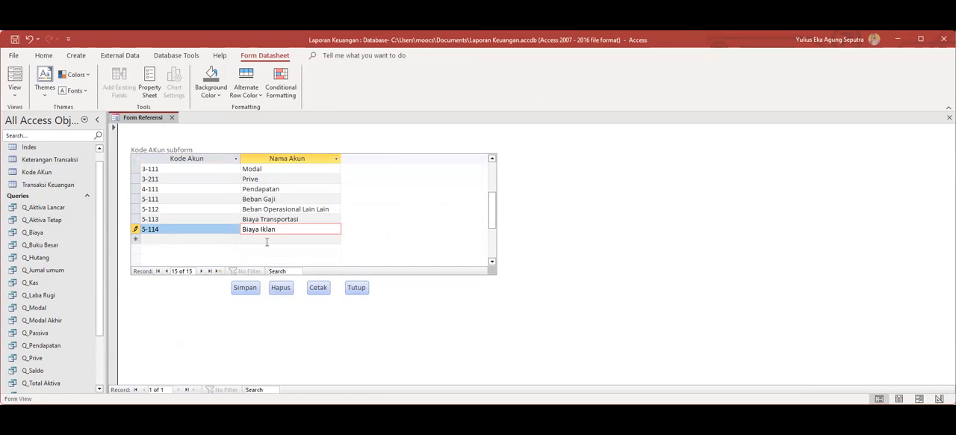
left_click(252, 286)
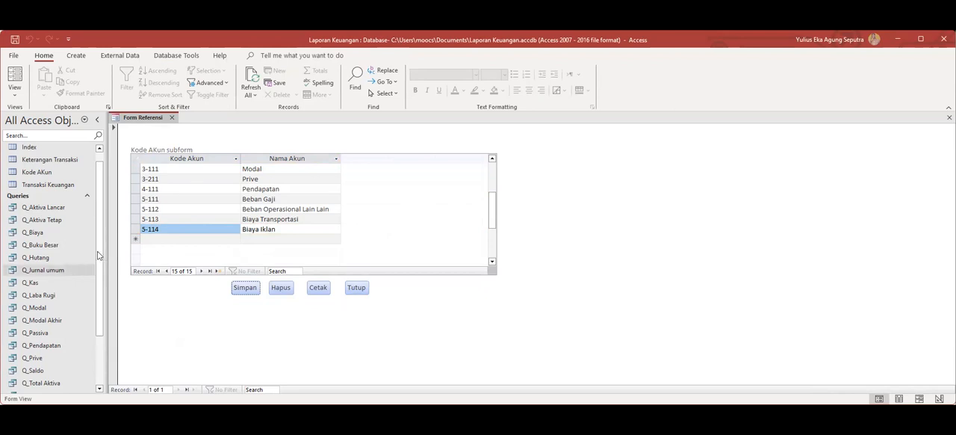
Check the Kode AKun table for the new 5-114 record, closing the table and Form Referensi when done.
left_click(43, 171)
double_click(43, 171)
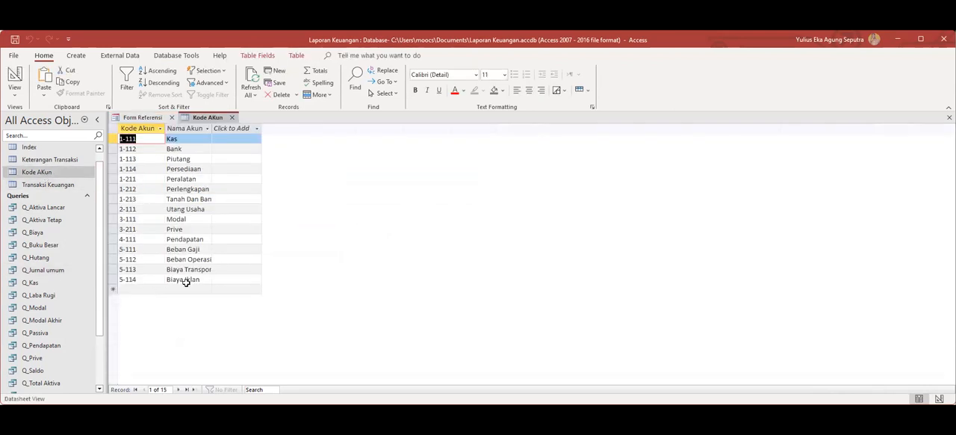
left_click(232, 117)
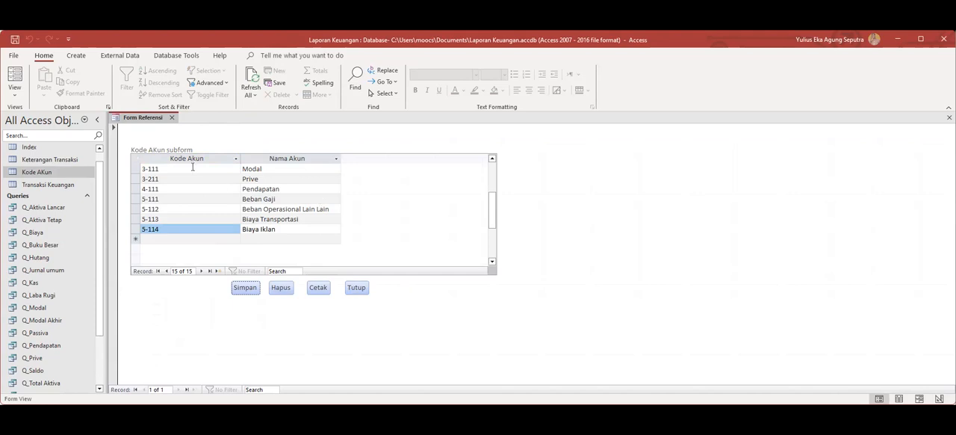
left_click(172, 118)
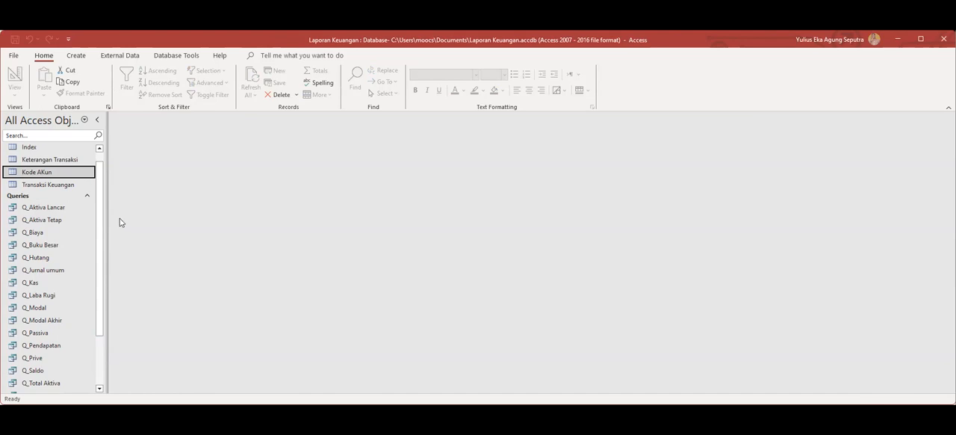
left_click(76, 57)
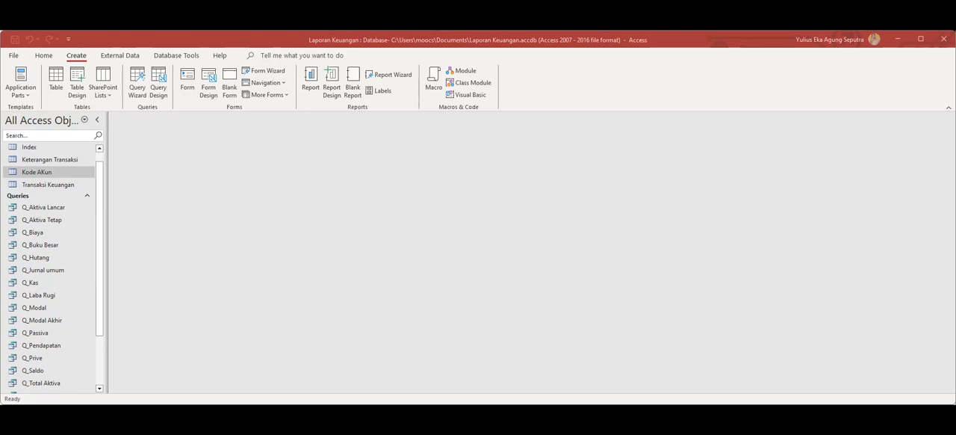
left_click(273, 209)
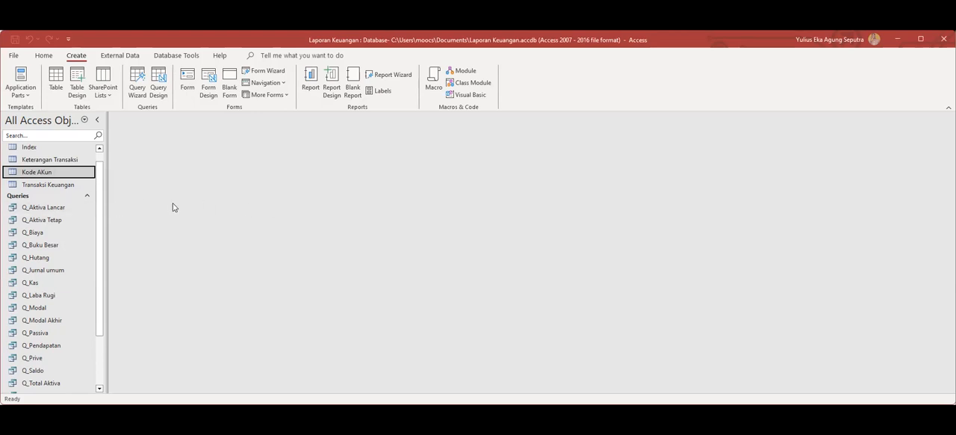
left_click(208, 89)
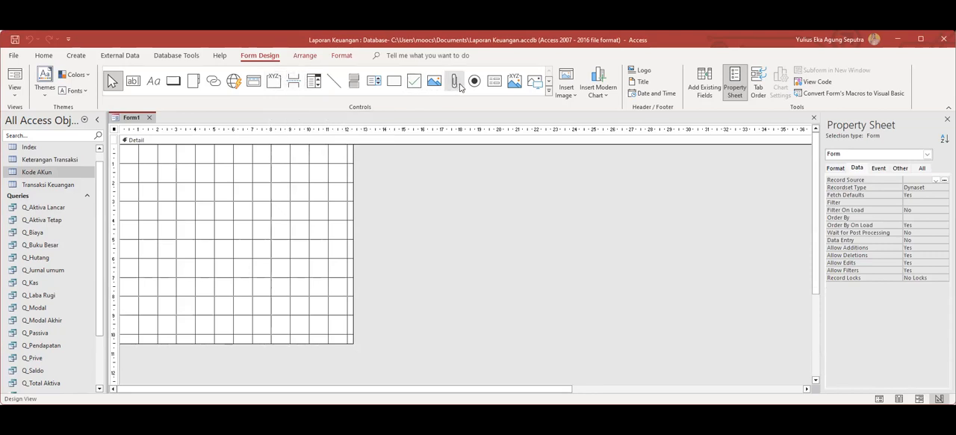
left_click(495, 83)
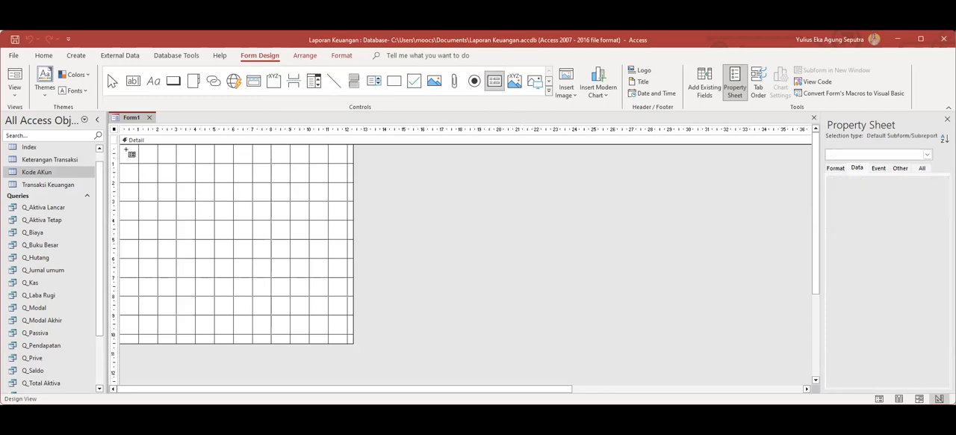
left_click_drag(125, 149, 341, 318)
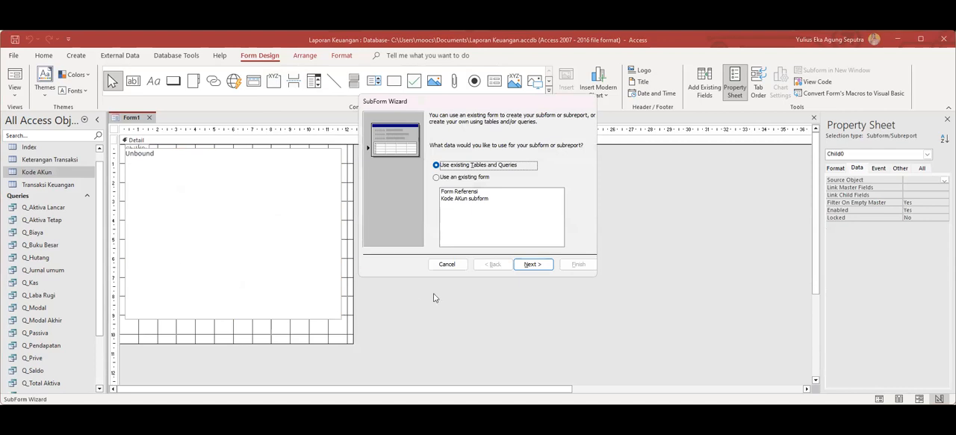
left_click(531, 264)
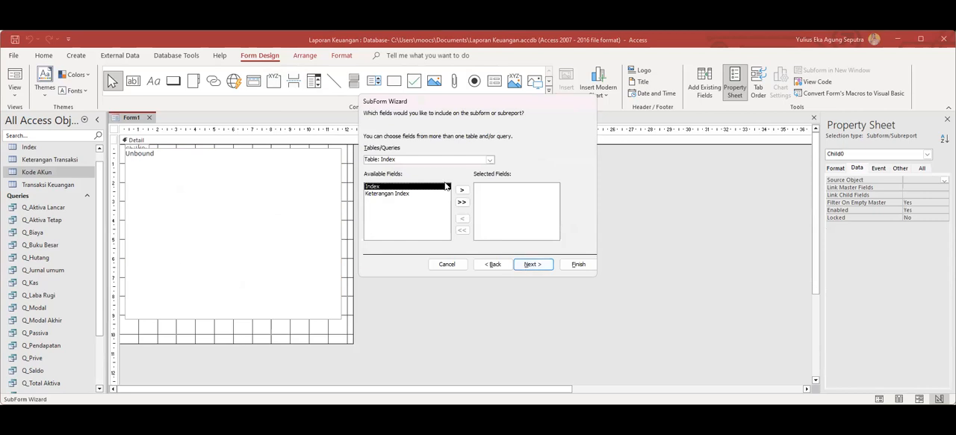
left_click(490, 160)
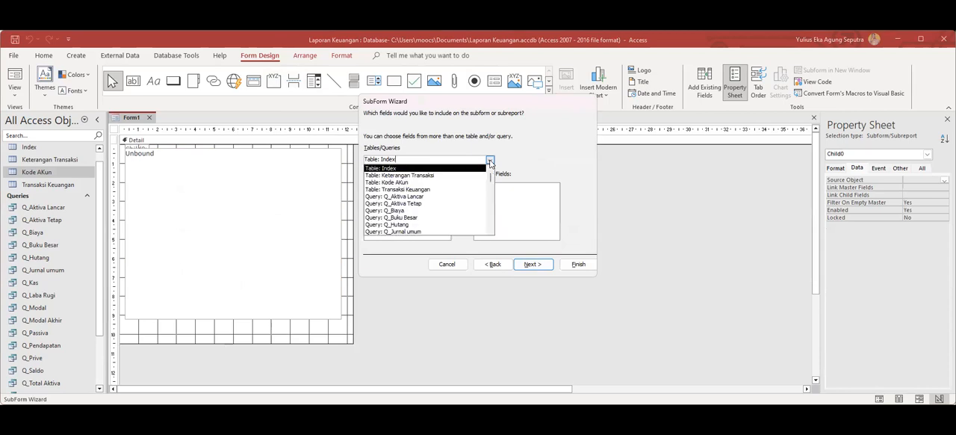
left_click(422, 190)
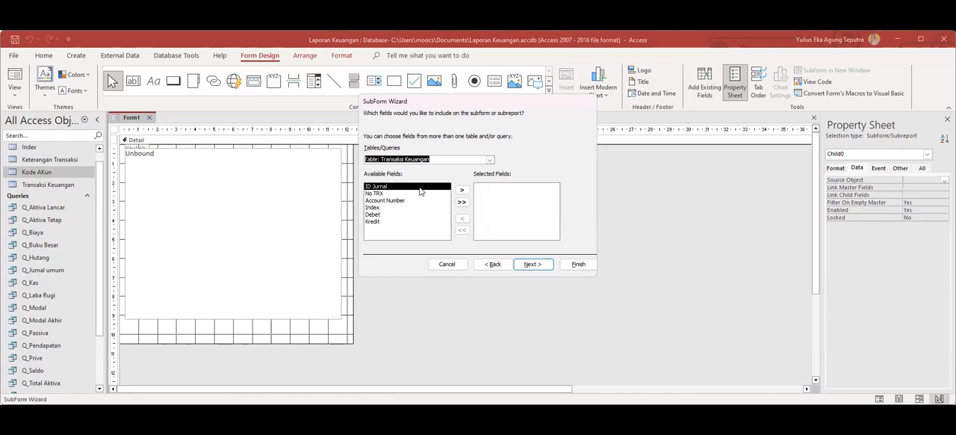
left_click(447, 267)
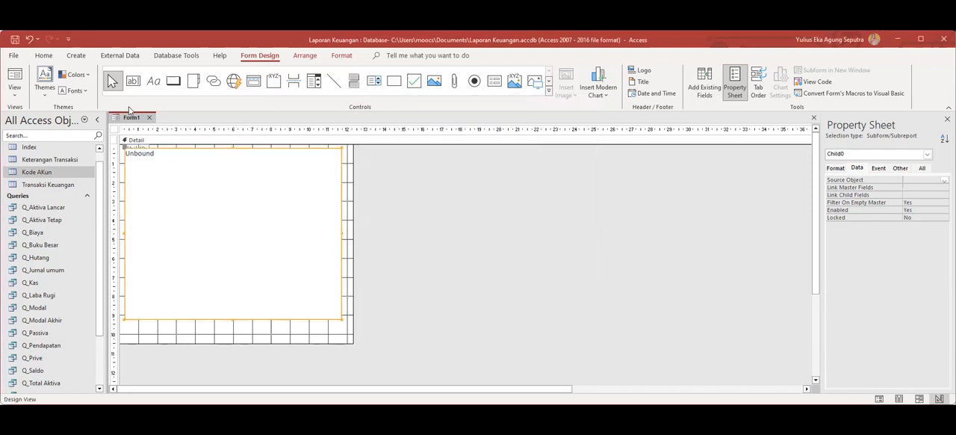
left_click(150, 118)
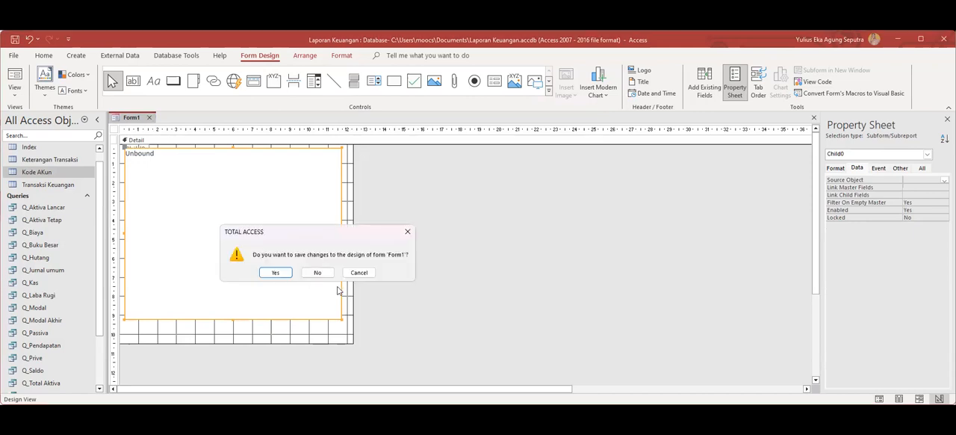
left_click(318, 272)
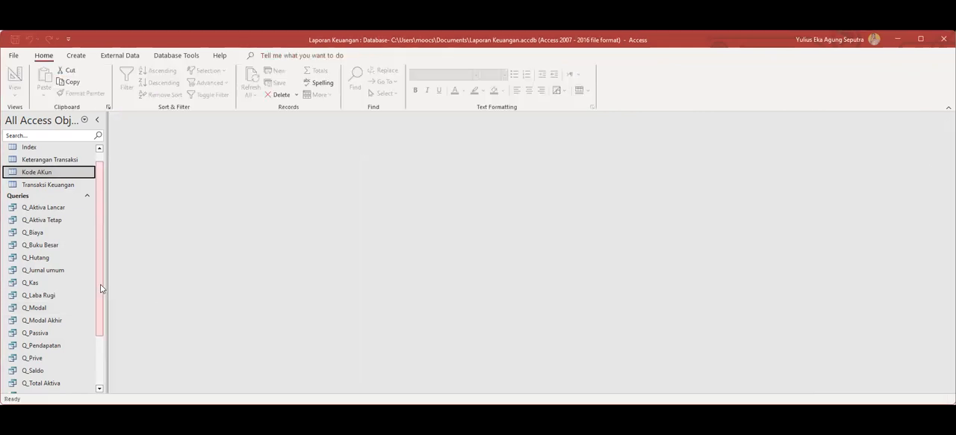
Open the Transaksi Keuangan table in Design View.
scroll(103, 277, "up", 1)
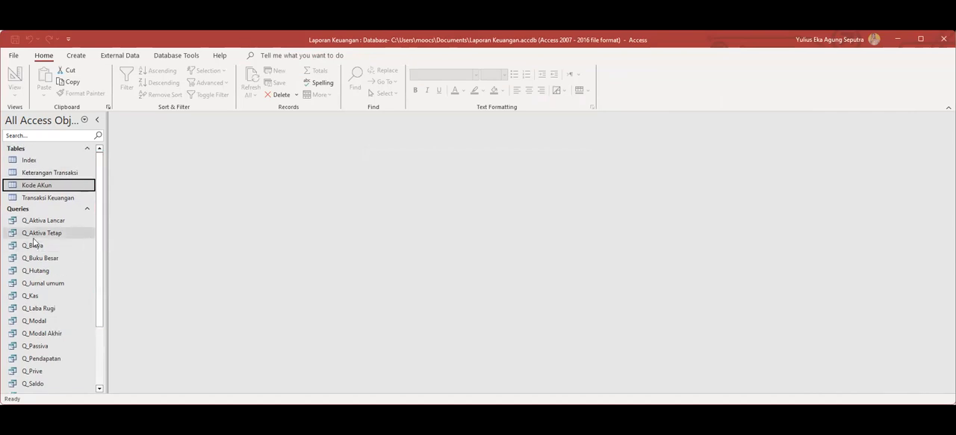
left_click(38, 199)
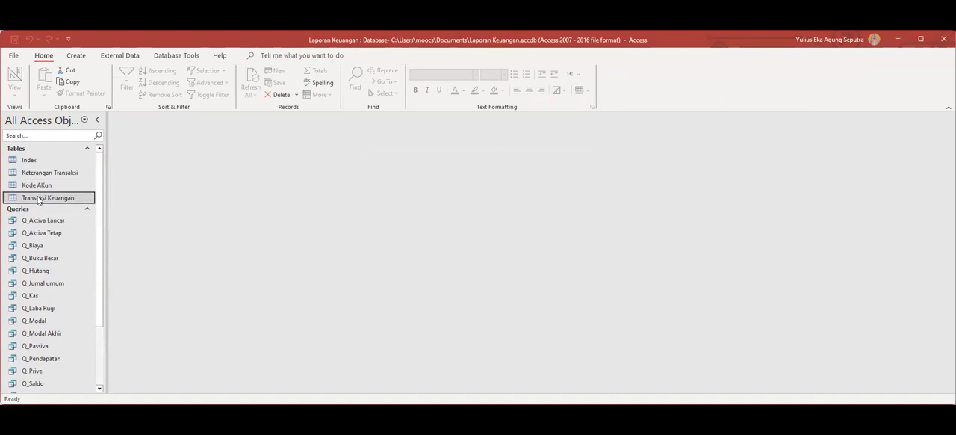
right_click(37, 199)
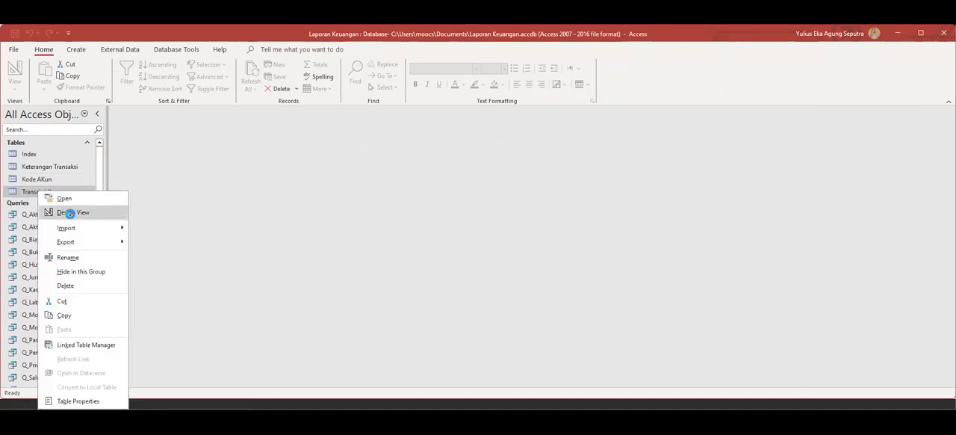
left_click(65, 211)
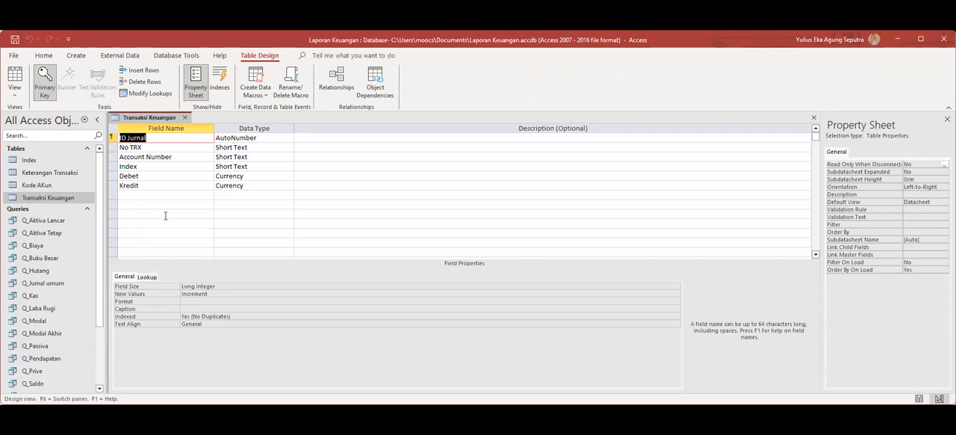
Set up a lookup for the Account Number field that takes Kode Akun and Nama Akun from the Kode AKun table.
left_click(250, 156)
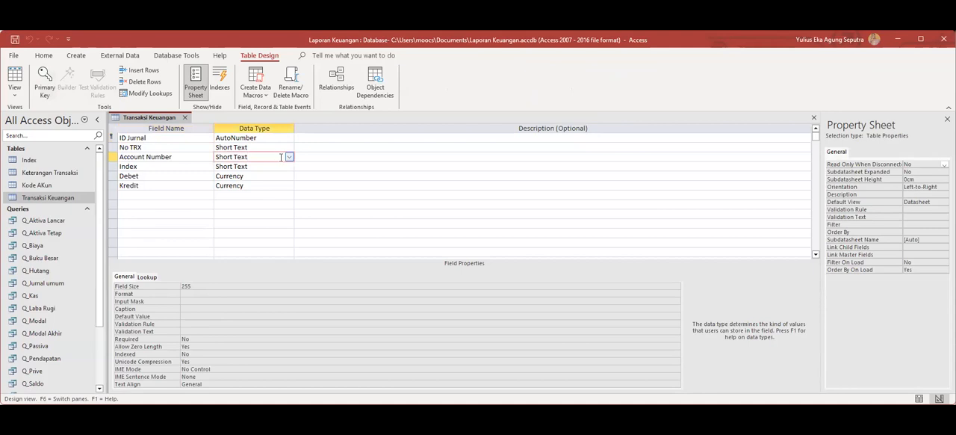
left_click(289, 157)
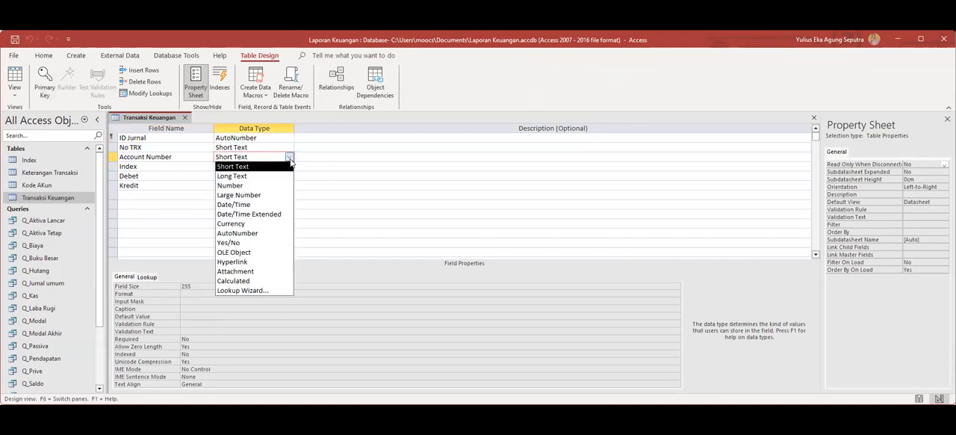
left_click(257, 293)
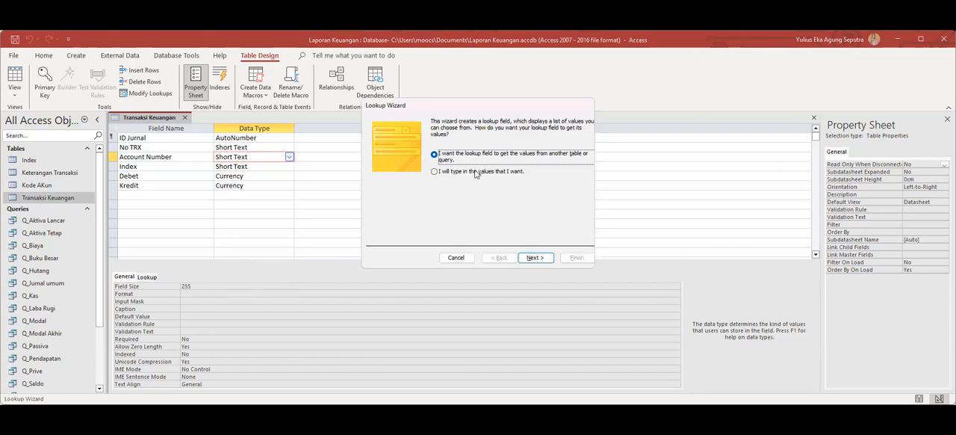
left_click(534, 258)
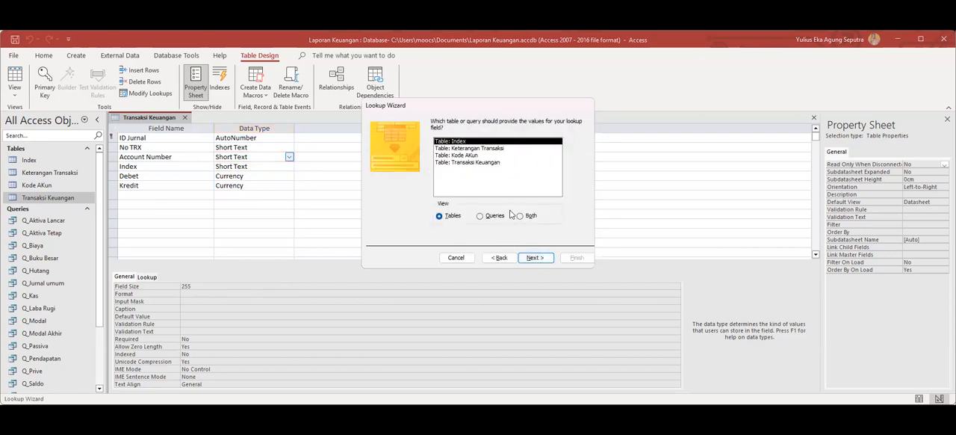
left_click(467, 157)
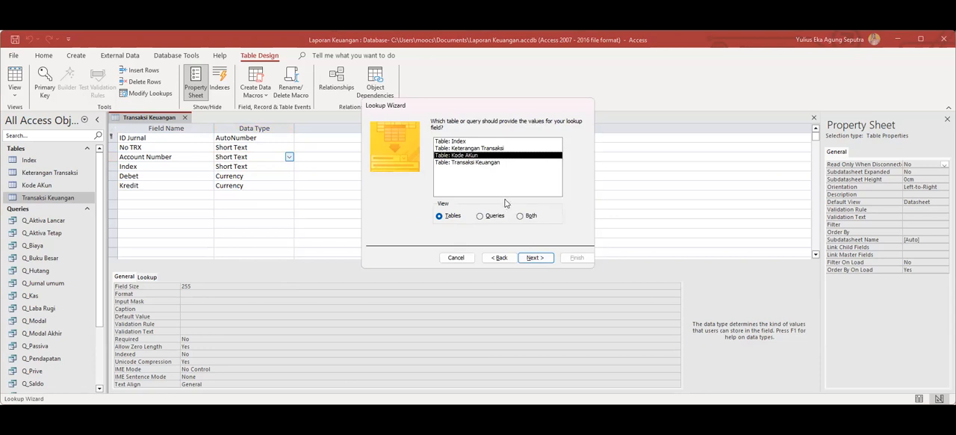
left_click(539, 260)
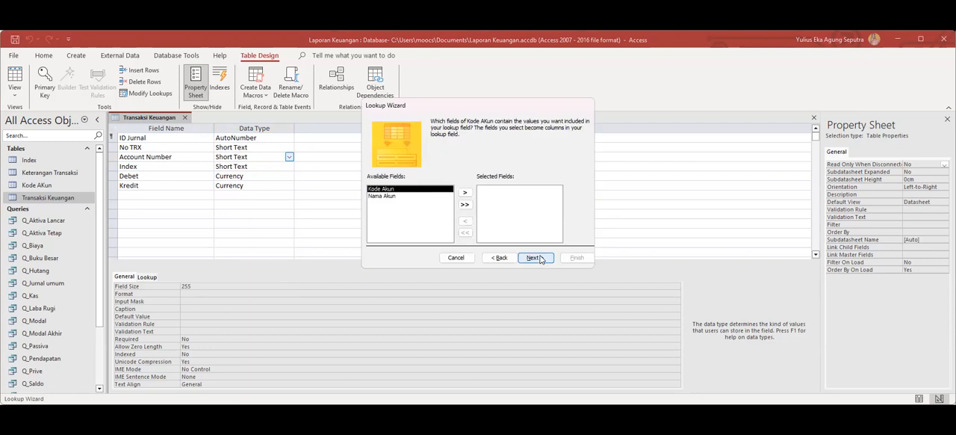
left_click(465, 205)
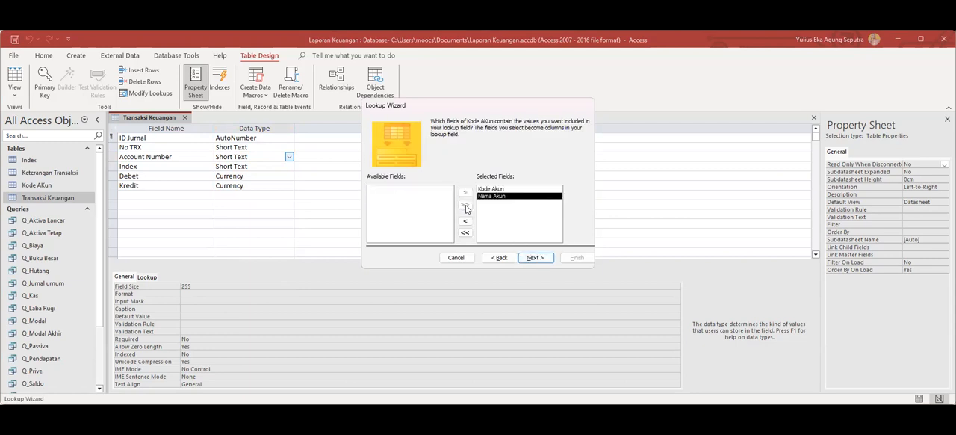
left_click(503, 189)
left_click(540, 260)
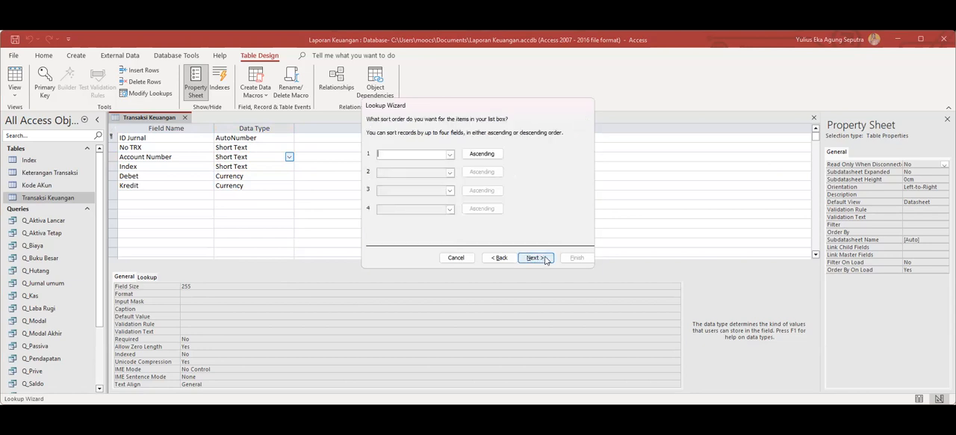
Unhide the lookup's key column, keep Kode Akun as the stored value and Account Number as the label, and save the table with the finished lookup.
left_click(535, 258)
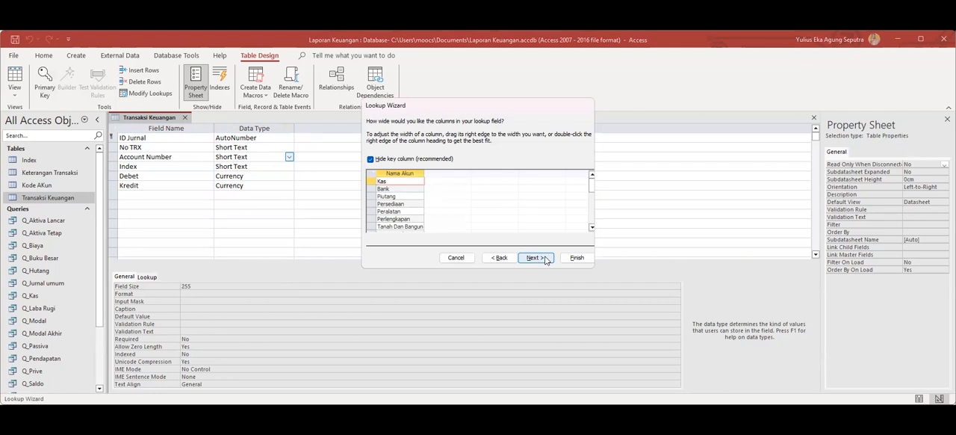
left_click(375, 163)
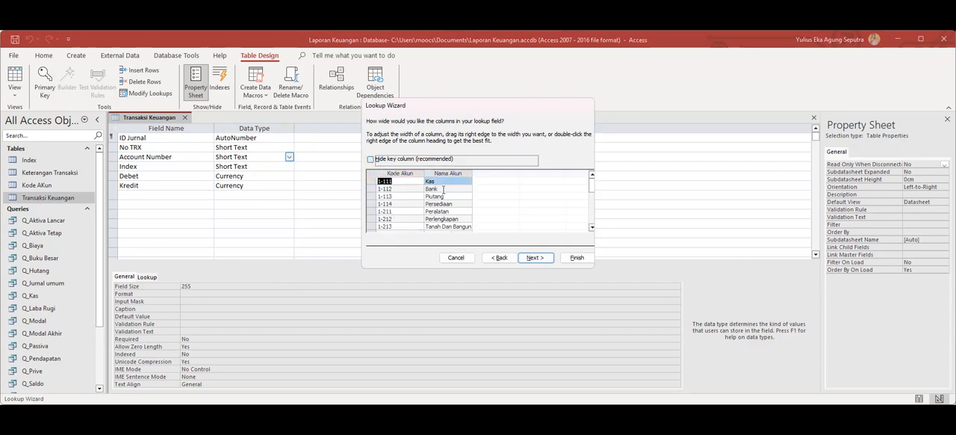
left_click(535, 259)
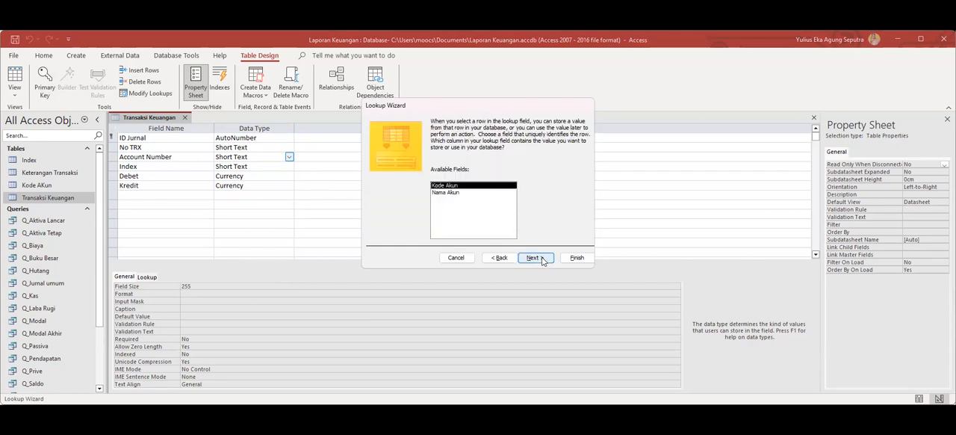
left_click(542, 259)
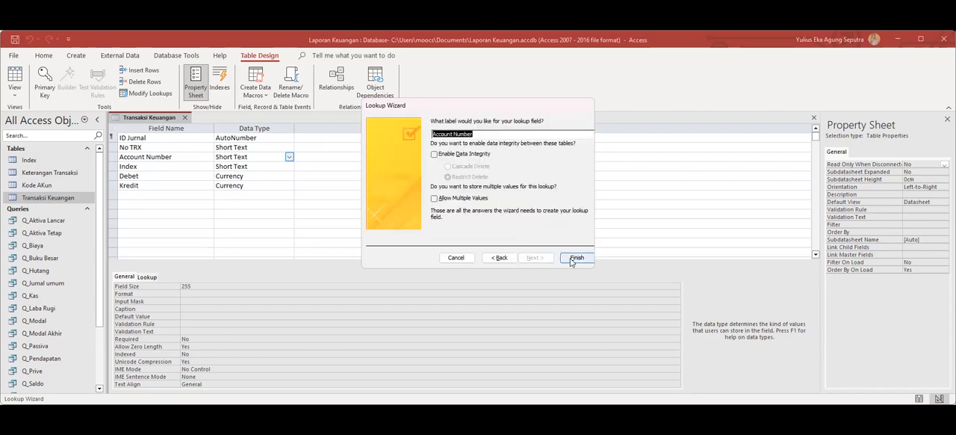
left_click(576, 257)
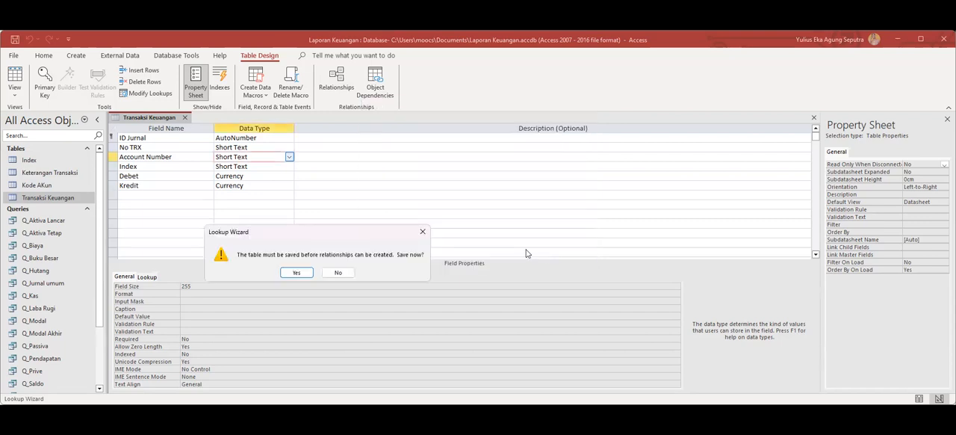
left_click(307, 273)
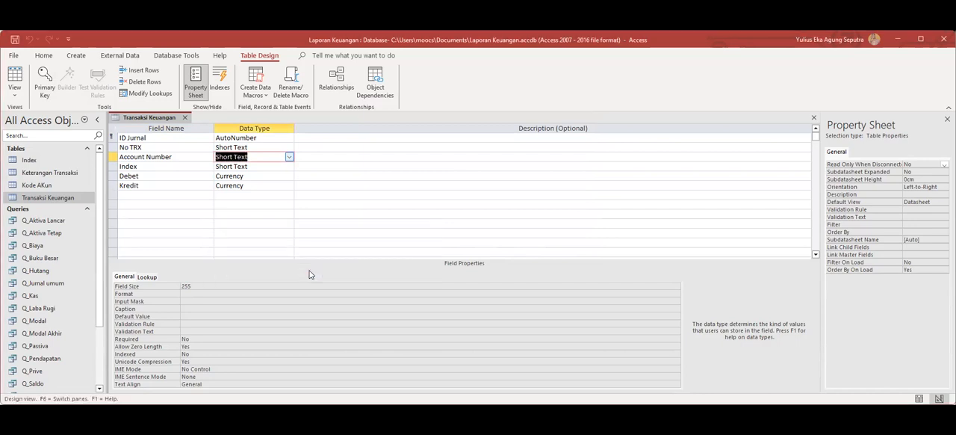
Set up a lookup for the Index field that takes Index and Keterangan Index from the Index table.
left_click(274, 171)
left_click(289, 166)
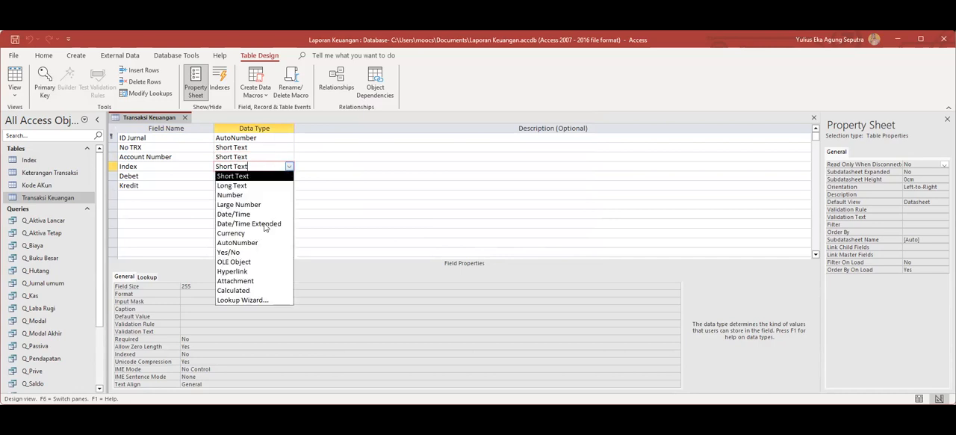
left_click(251, 302)
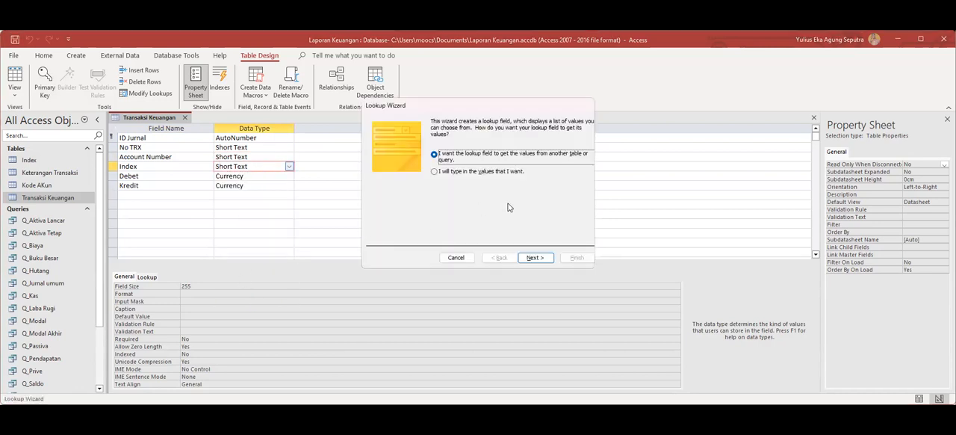
left_click(534, 258)
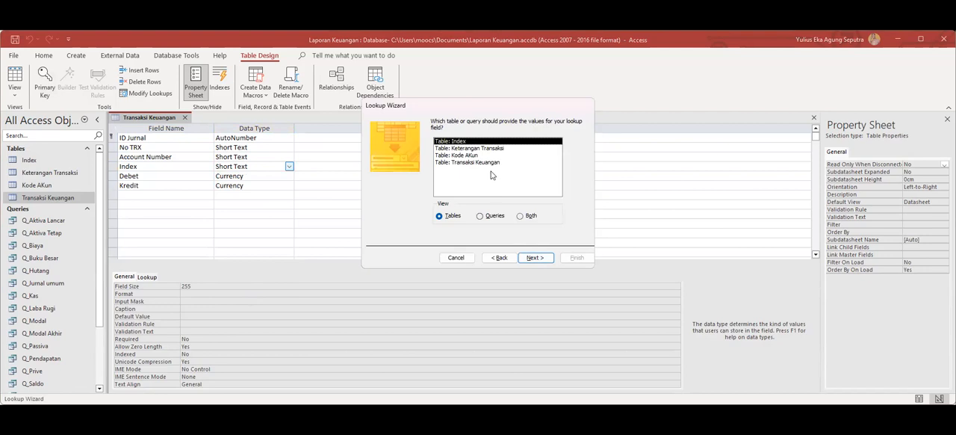
left_click(535, 261)
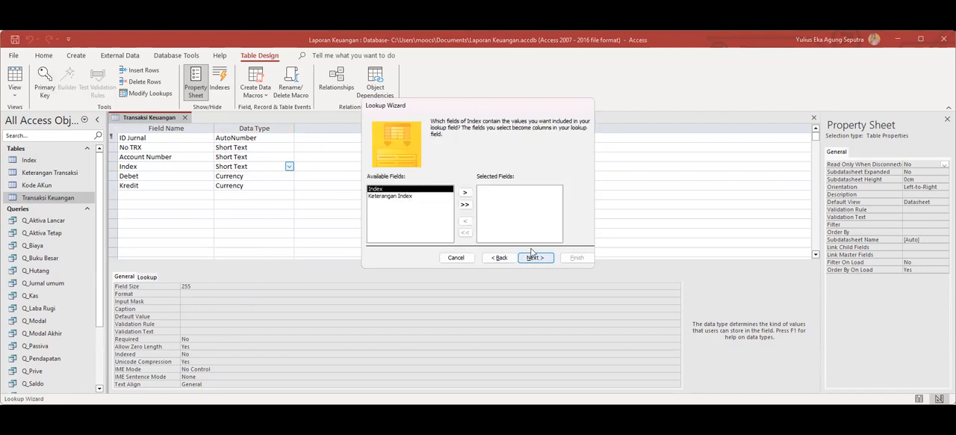
left_click(466, 205)
left_click(492, 190)
left_click(532, 257)
left_click(545, 258)
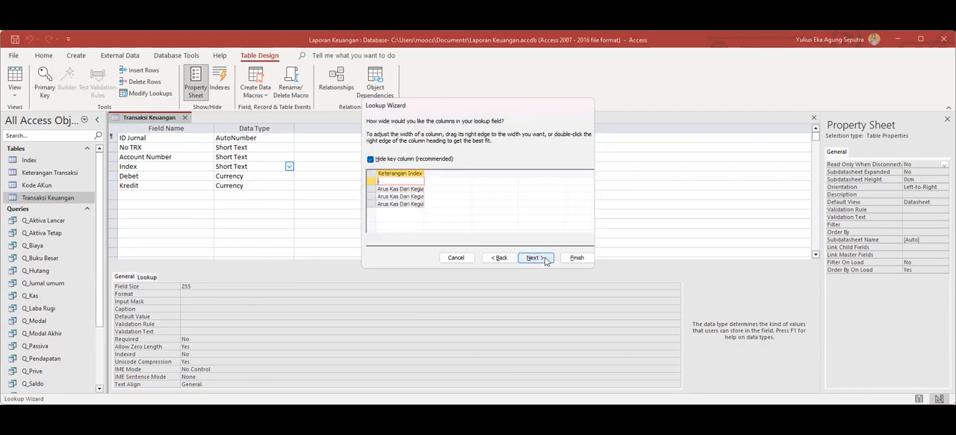
Unhide the lookup's key column, keep Index as the stored value and label, and save the table with the finished lookup.
left_click(543, 259)
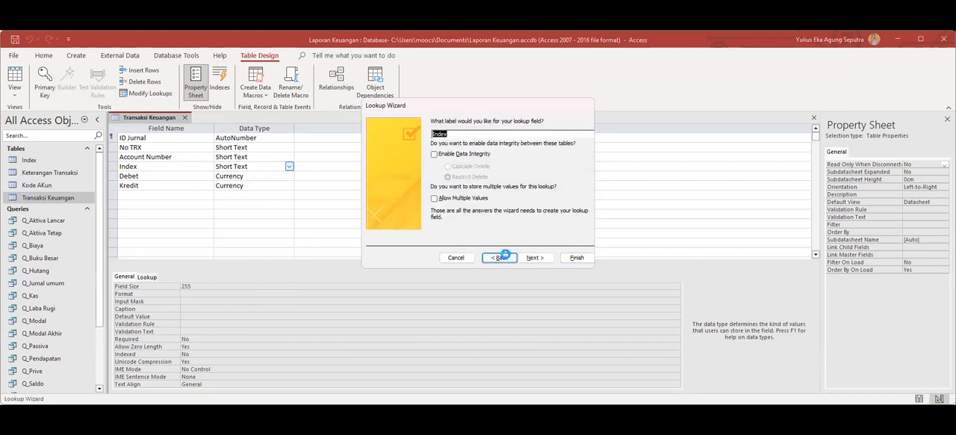
left_click(497, 257)
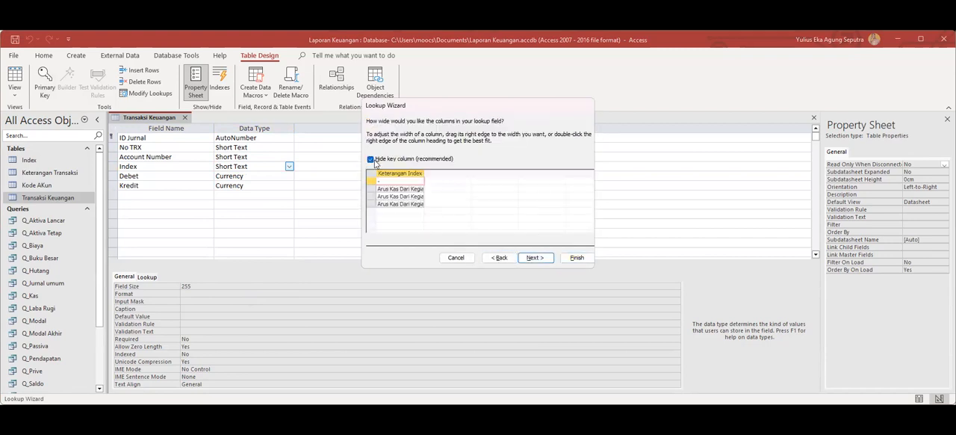
left_click(370, 161)
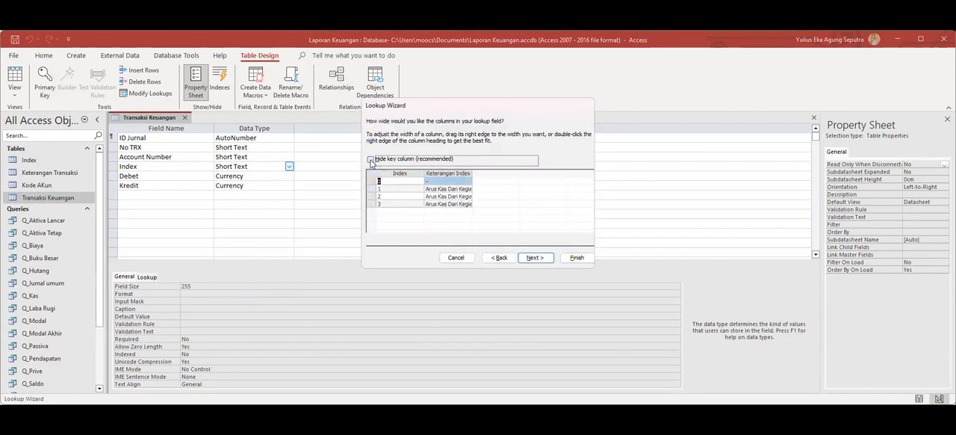
left_click(541, 259)
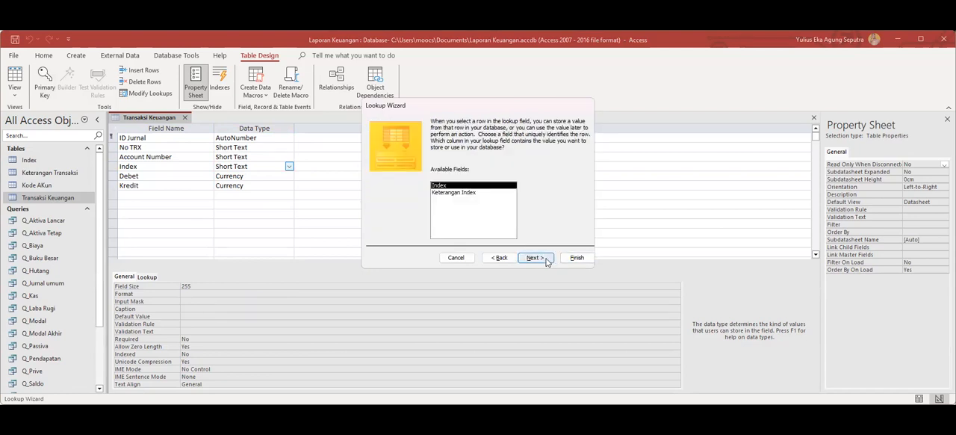
left_click(544, 258)
left_click(574, 258)
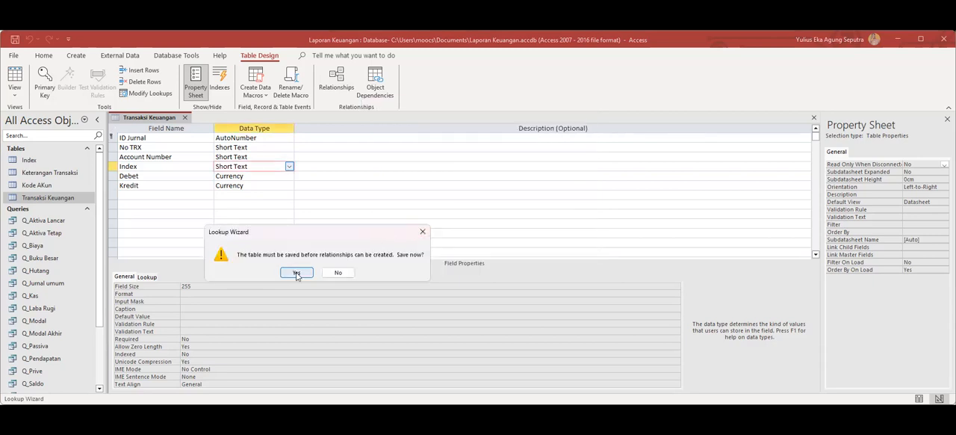
left_click(296, 273)
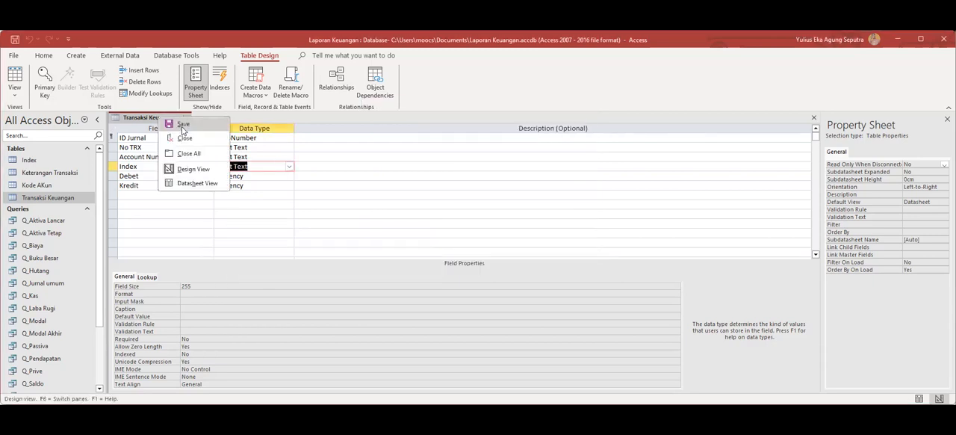
left_click(182, 126)
Open the Transaksi Keuangan table in Datasheet View and check the choices offered in the Account Number field.
left_click(37, 201)
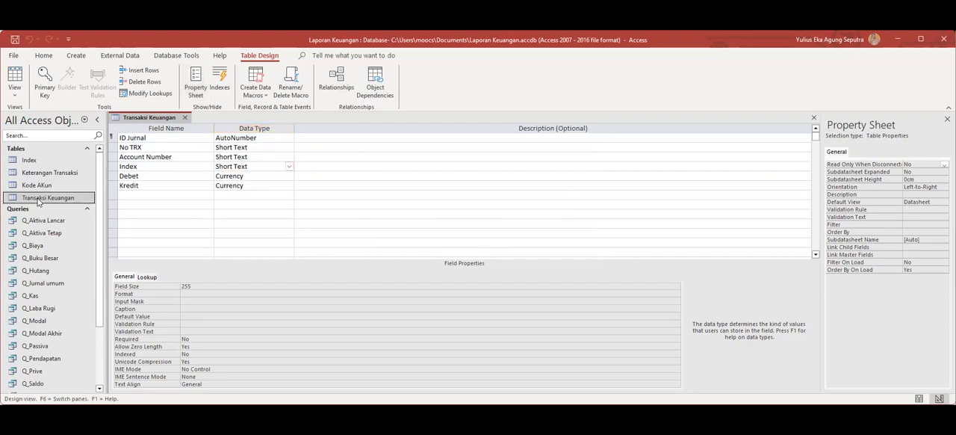
double_click(37, 198)
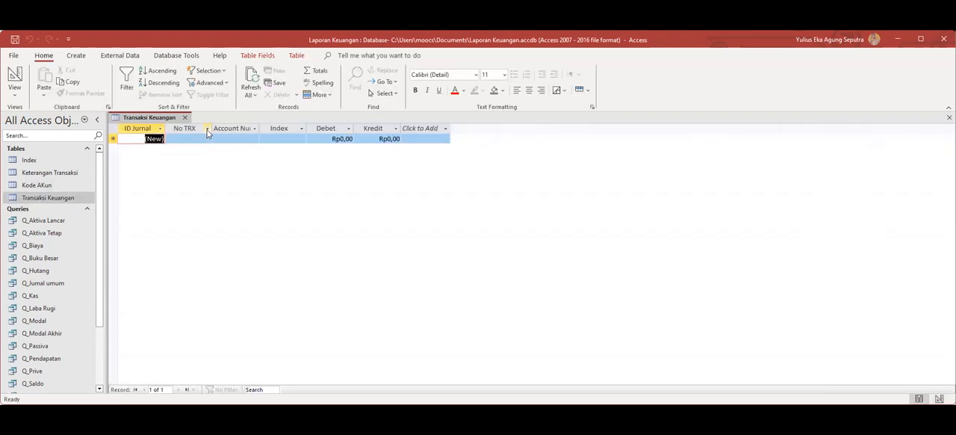
left_click(255, 129)
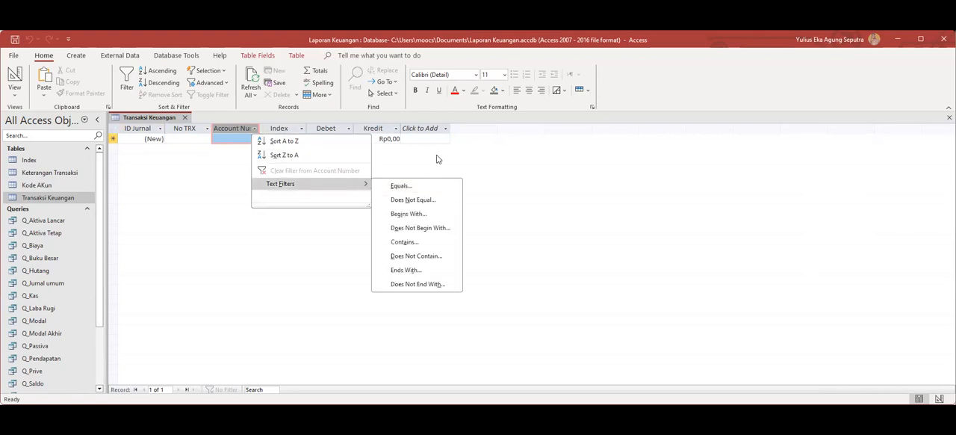
left_click(253, 137)
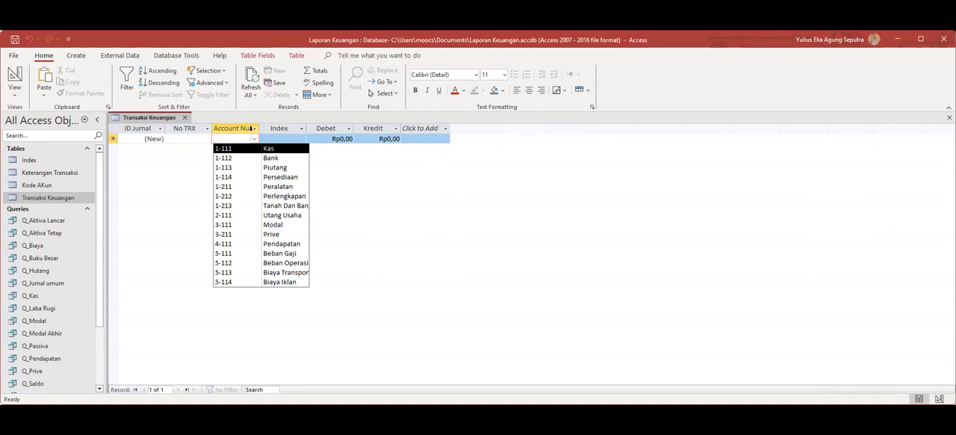
Return the table to Design View and set the Account Number lookup's List Width to 8,079cm.
left_click(164, 119)
right_click(163, 119)
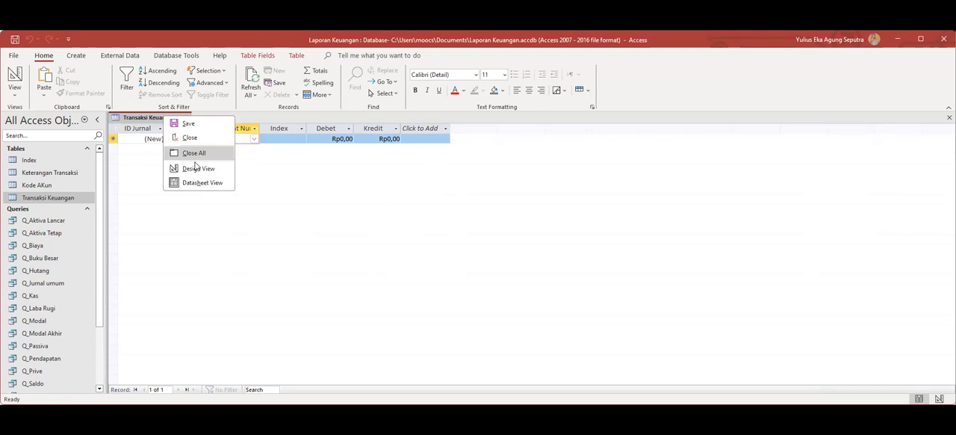
left_click(195, 167)
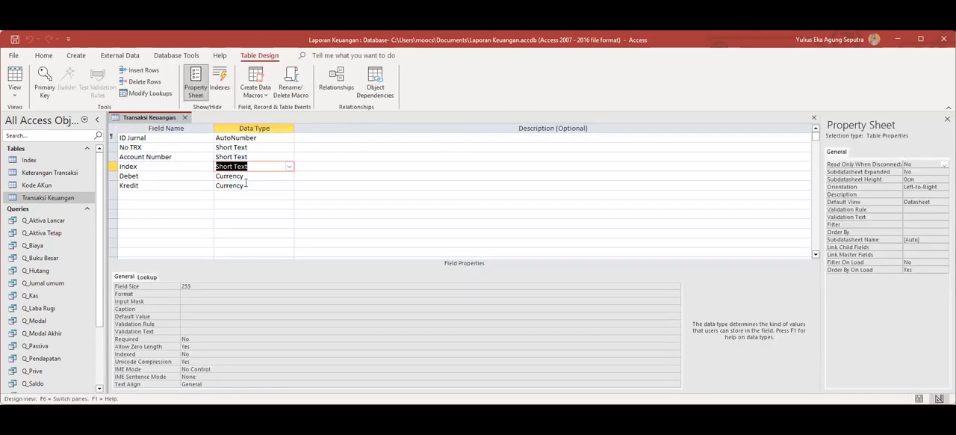
left_click(282, 156)
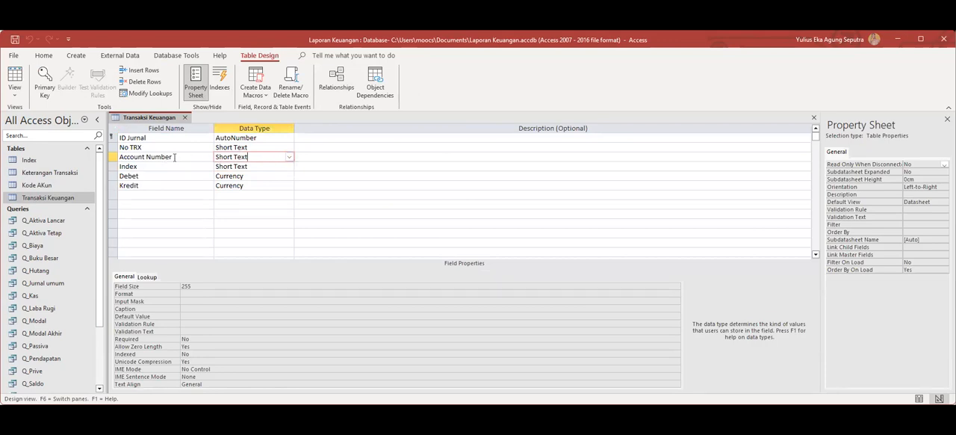
left_click(146, 277)
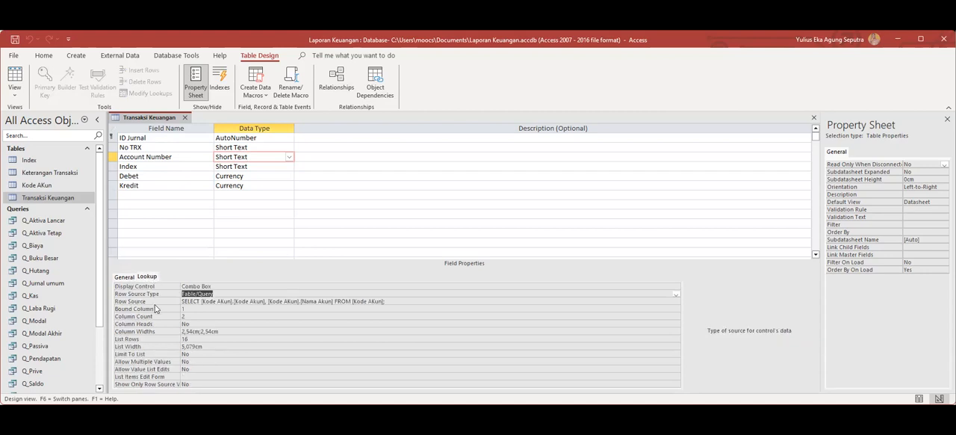
left_click(181, 347)
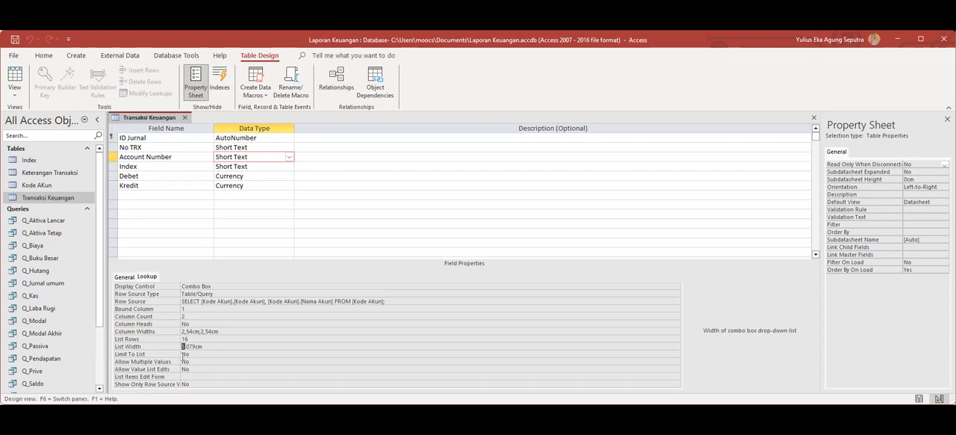
type("8")
Set the Index lookup's List Width to 8,079cm, then save and close the Transaksi Keuangan table.
left_click(249, 165)
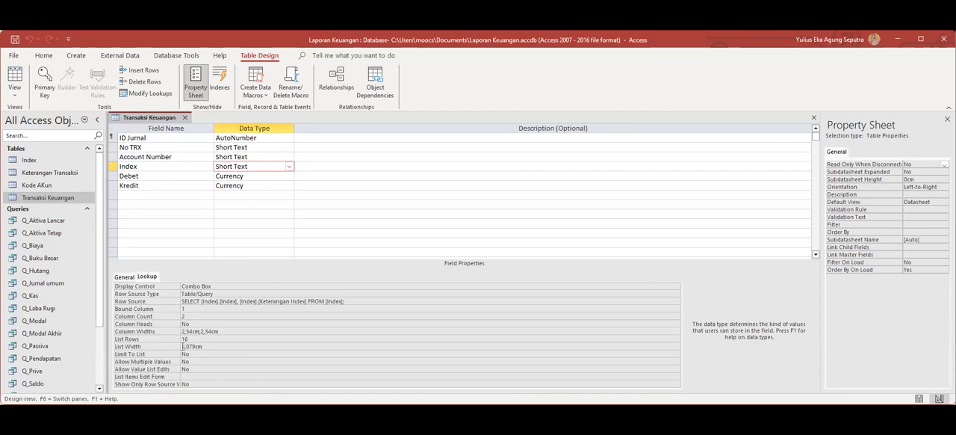
left_click(182, 346)
type("8")
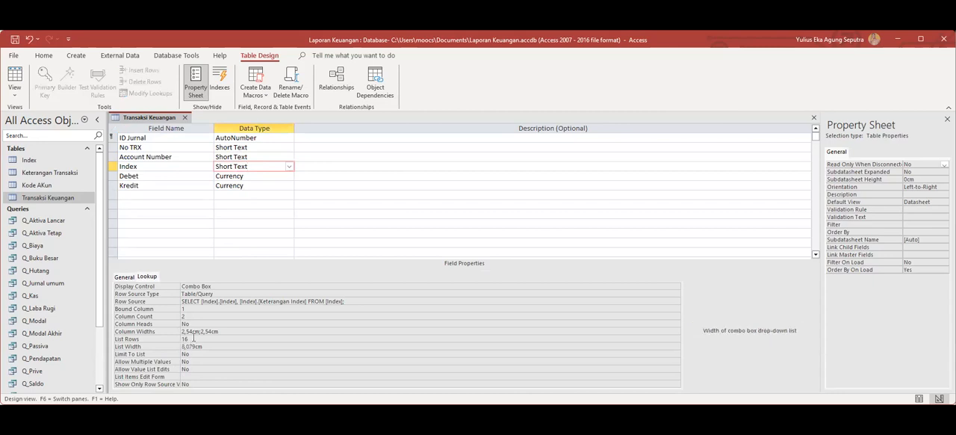
right_click(147, 118)
left_click(168, 126)
left_click(185, 117)
Reopen the Transaksi Keuangan datasheet and check the widths of the Account Number and Index lookup lists.
double_click(37, 198)
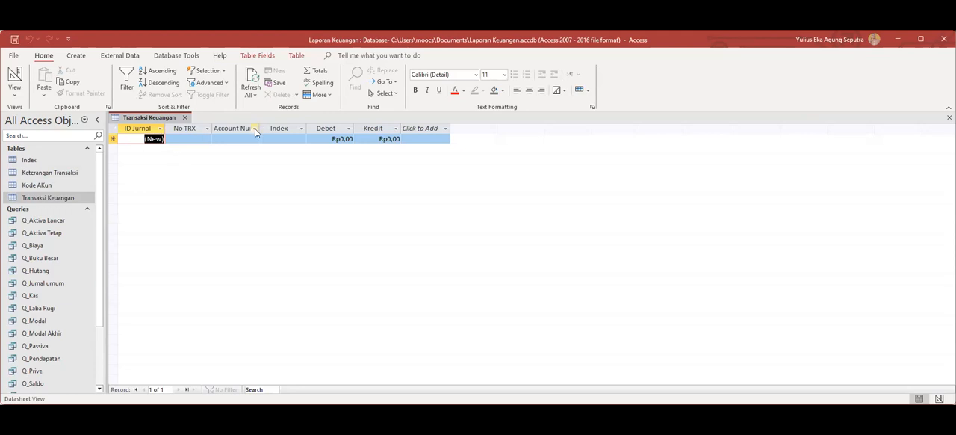
left_click(255, 132)
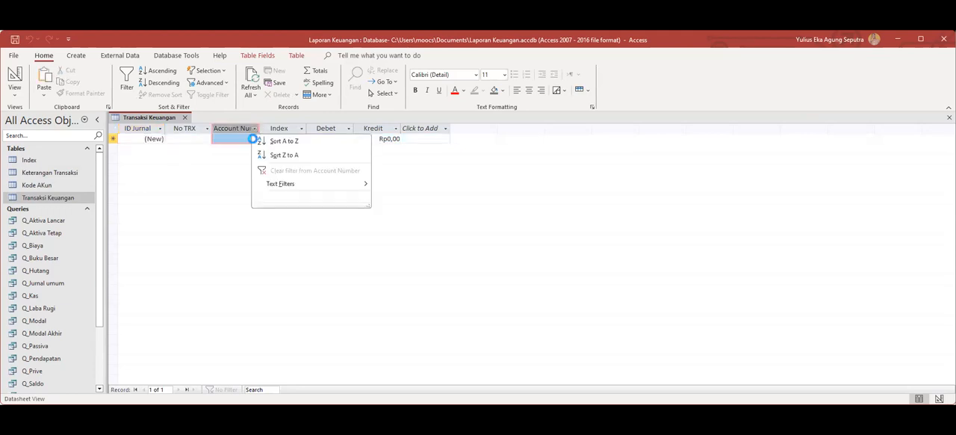
left_click(254, 141)
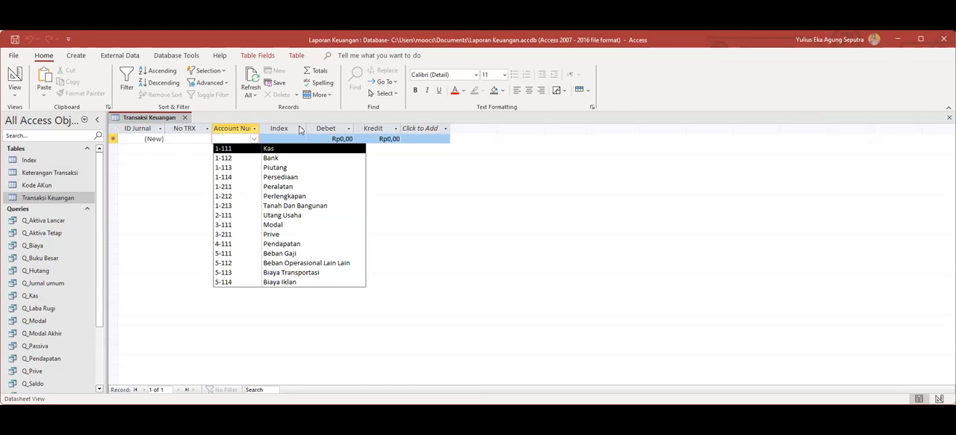
left_click(301, 131)
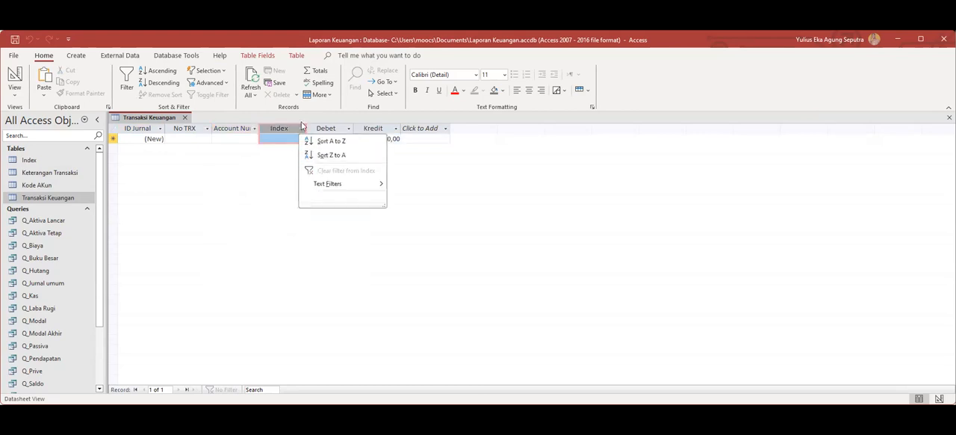
left_click(275, 145)
left_click(302, 140)
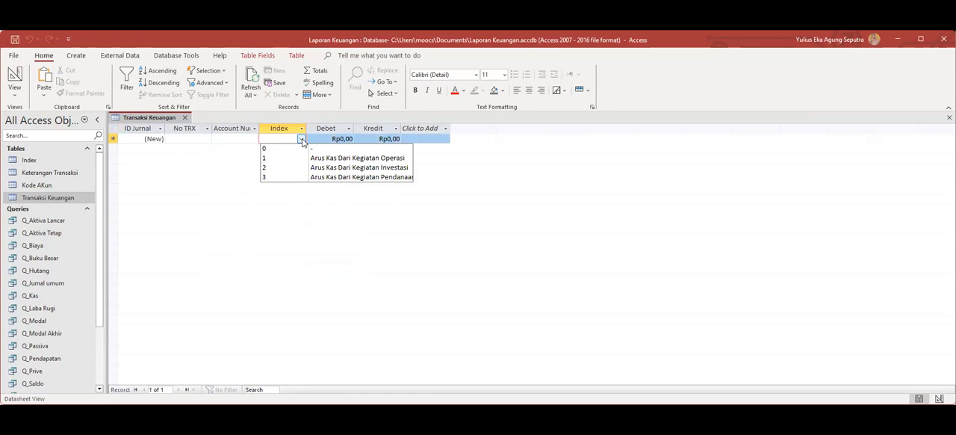
left_click(511, 218)
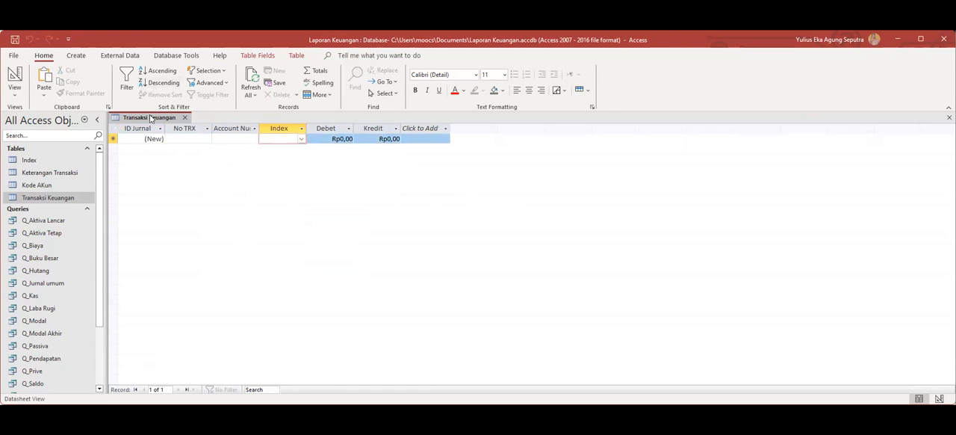
In Design View, set the Index lookup's List Width to 10,079cm, then save and close the table.
right_click(149, 119)
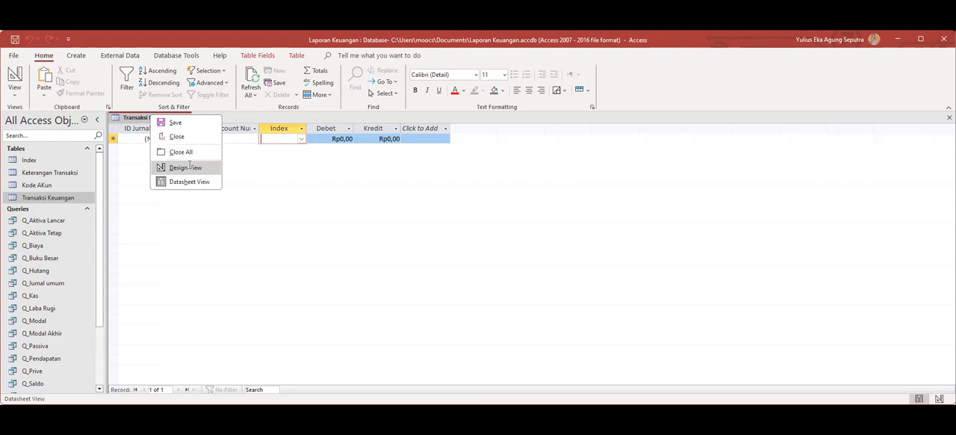
left_click(183, 165)
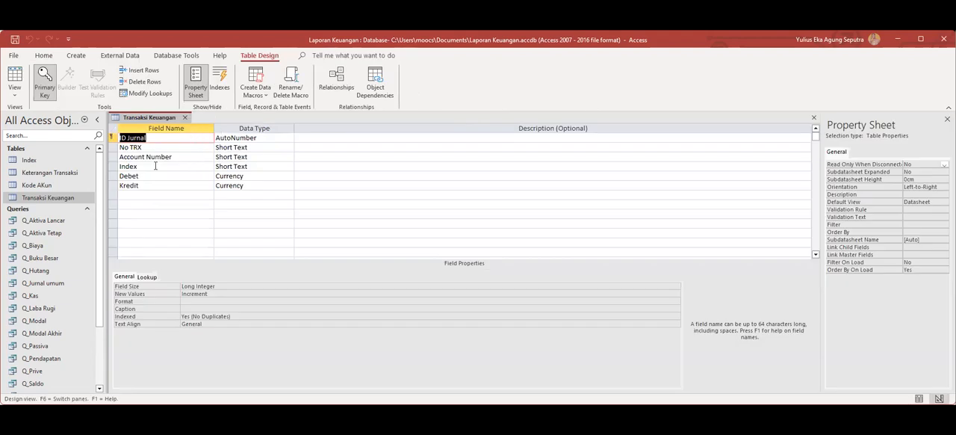
left_click(223, 167)
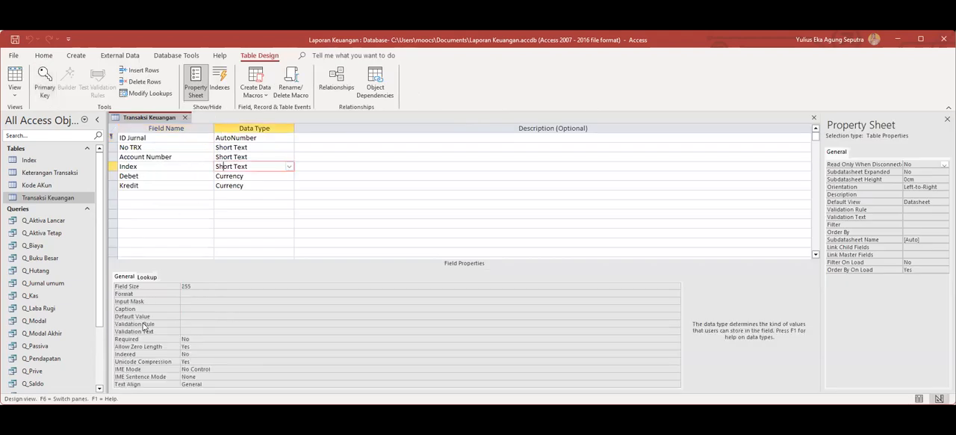
left_click(148, 277)
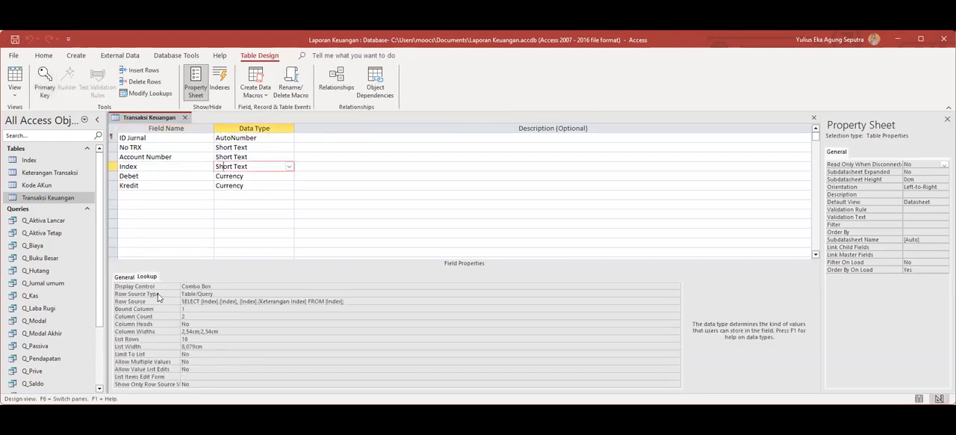
left_click(183, 346)
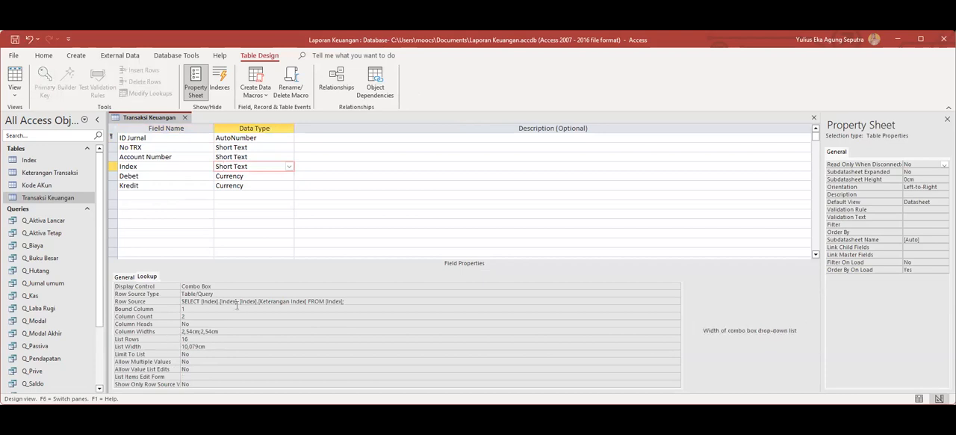
right_click(165, 120)
left_click(177, 126)
left_click(186, 119)
Reopen the Transaksi Keuangan datasheet and check that the Index lookup list shows its descriptions in full.
double_click(75, 198)
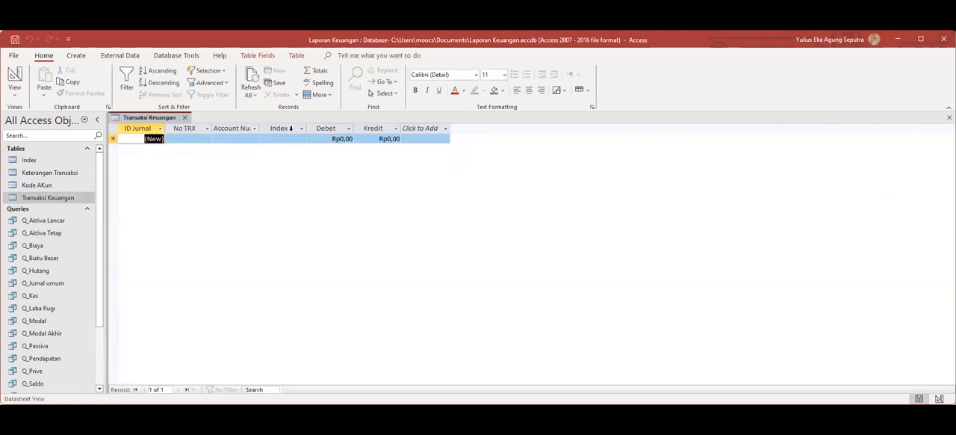
left_click(302, 139)
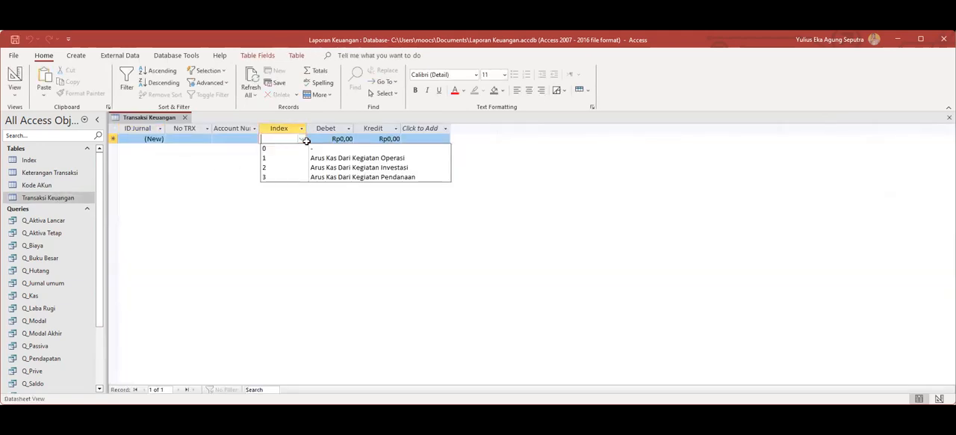
left_click(445, 236)
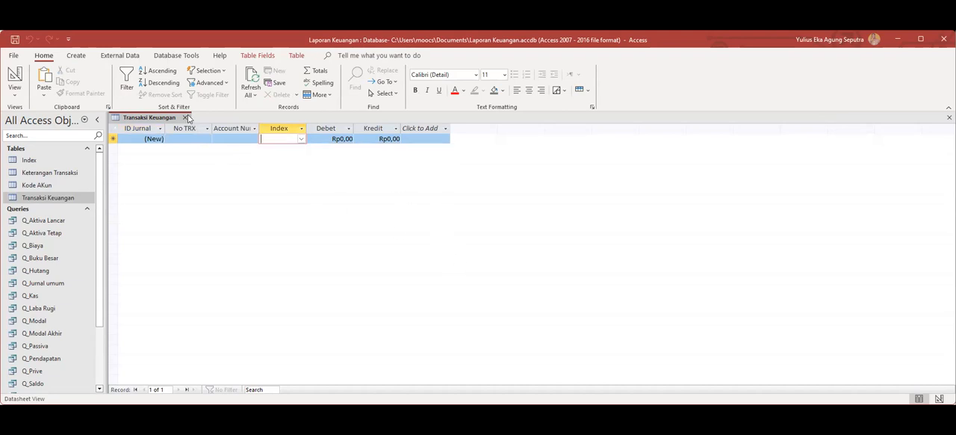
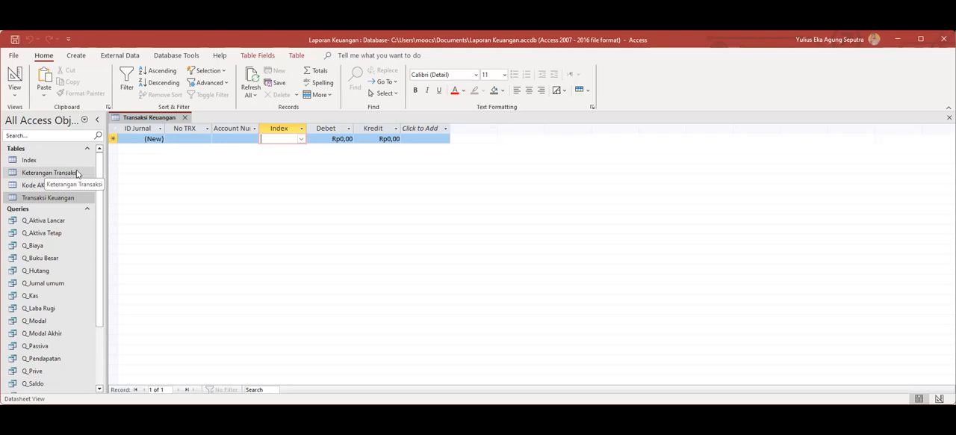
Review the Keterangan Transaksi and Transaksi Keuangan datasheets side by side, then close both tables.
left_click(77, 174)
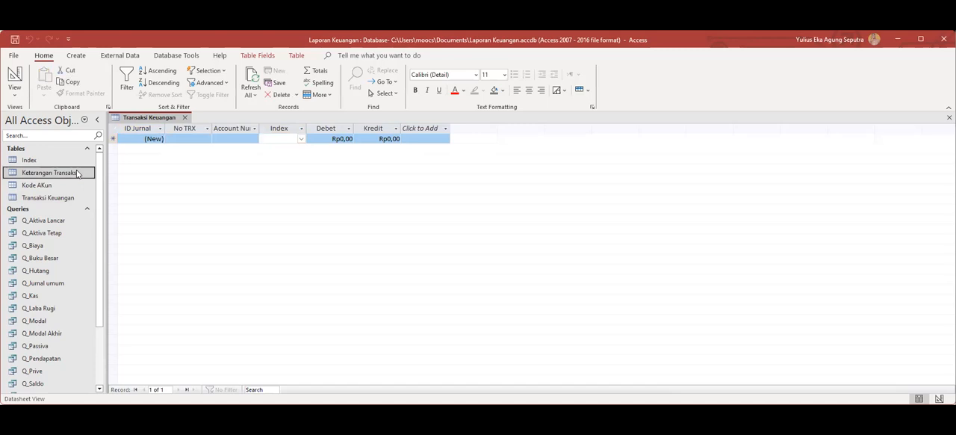
double_click(77, 174)
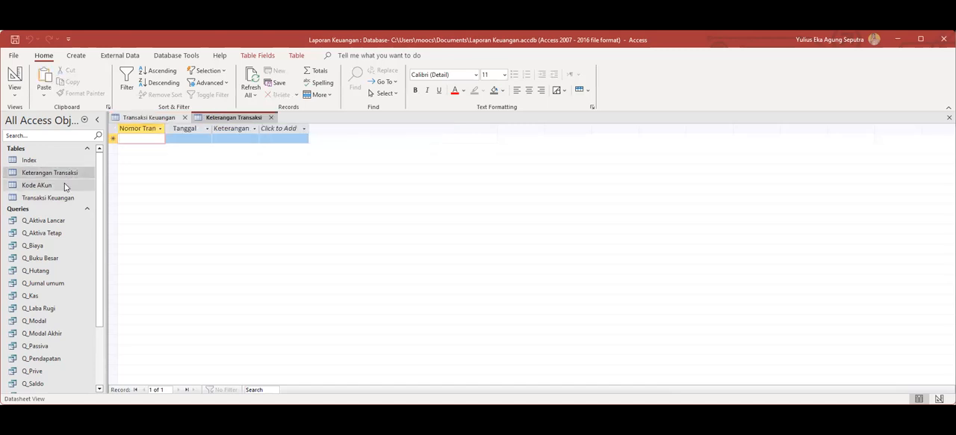
left_click(62, 198)
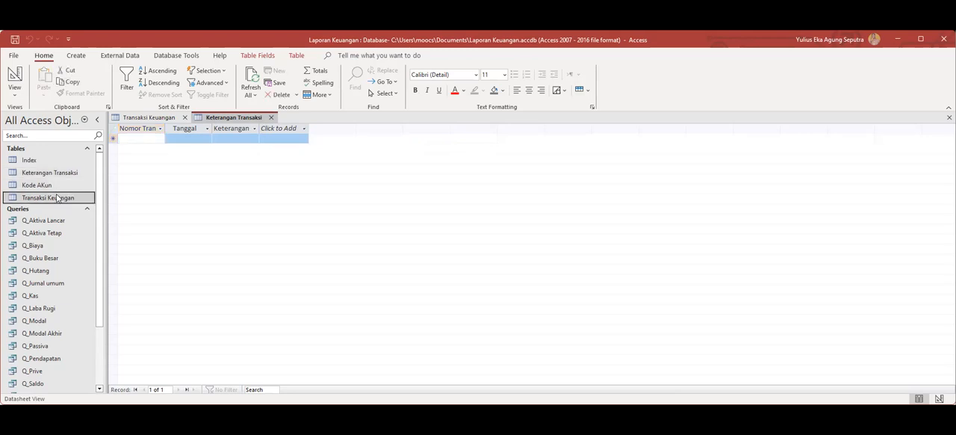
double_click(57, 198)
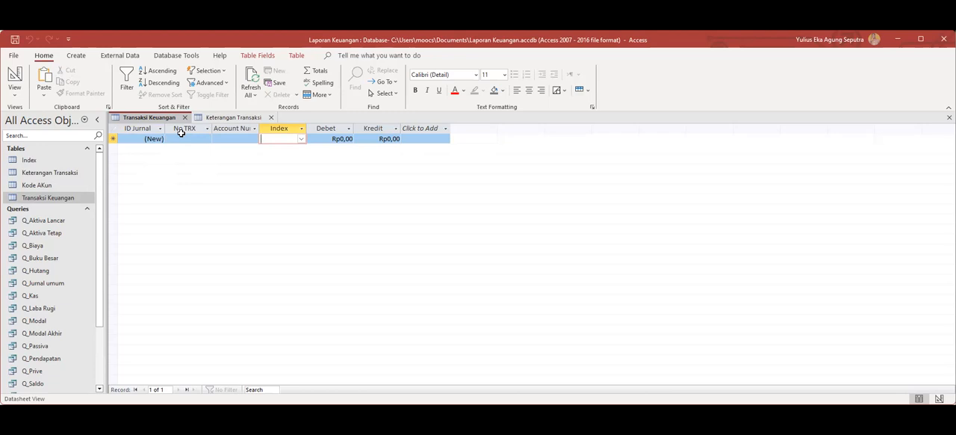
left_click(271, 118)
left_click(186, 118)
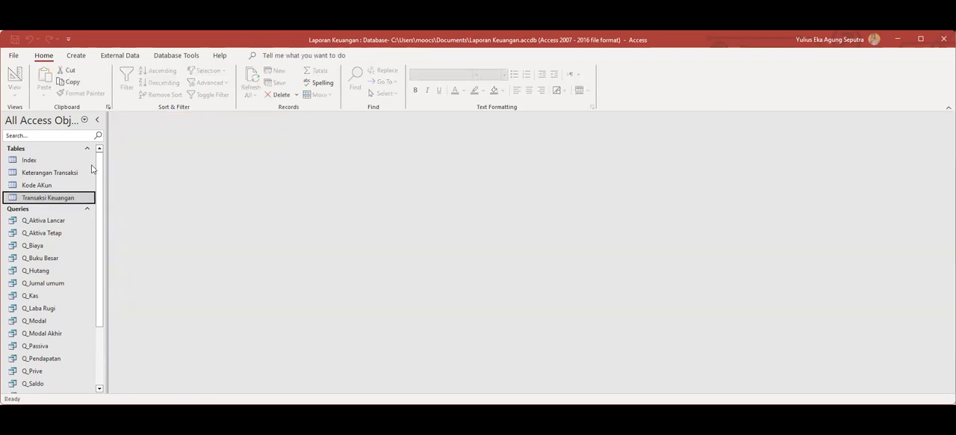
Open the Keterangan Transaksi table and enter 001 as the first record's Nomor Transaksi.
left_click(25, 173)
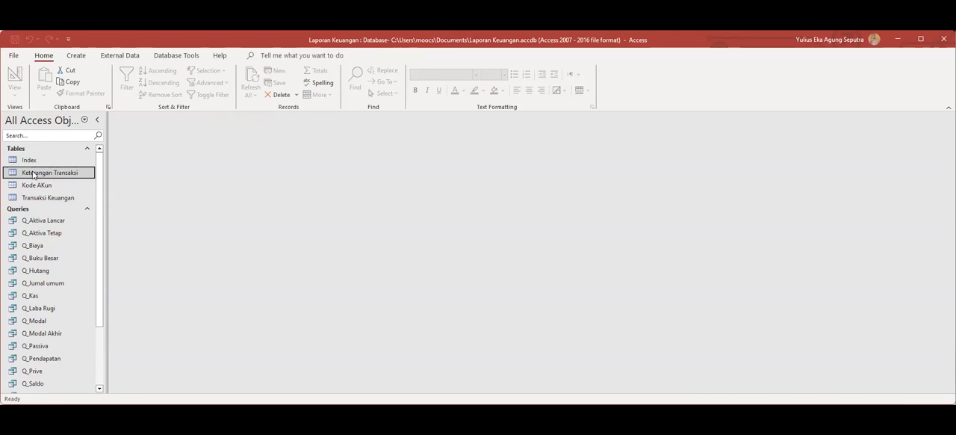
double_click(32, 174)
type("1")
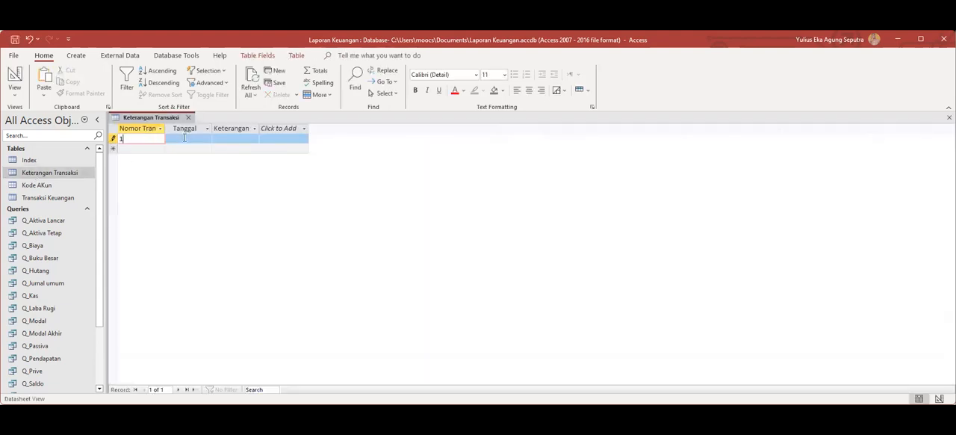
left_click_drag(125, 139, 114, 138)
type("001")
Set the Tanggal of record 001 to 01/01/2022.
left_click(178, 138)
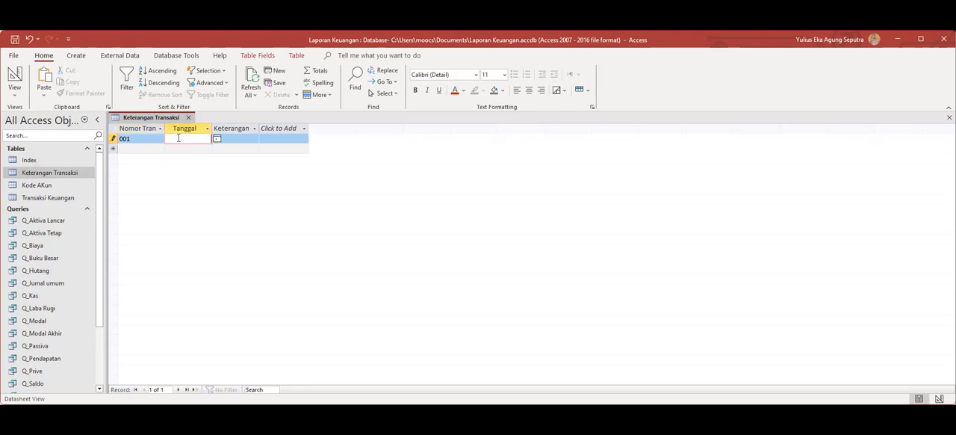
left_click(217, 139)
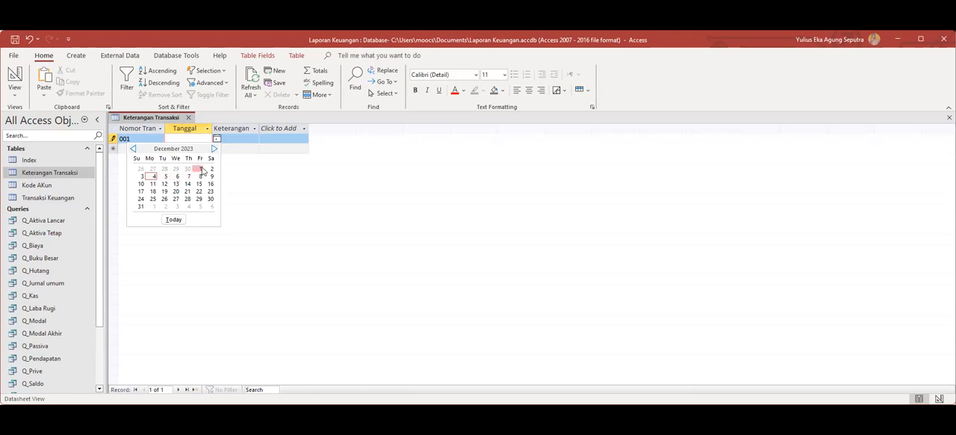
left_click(201, 169)
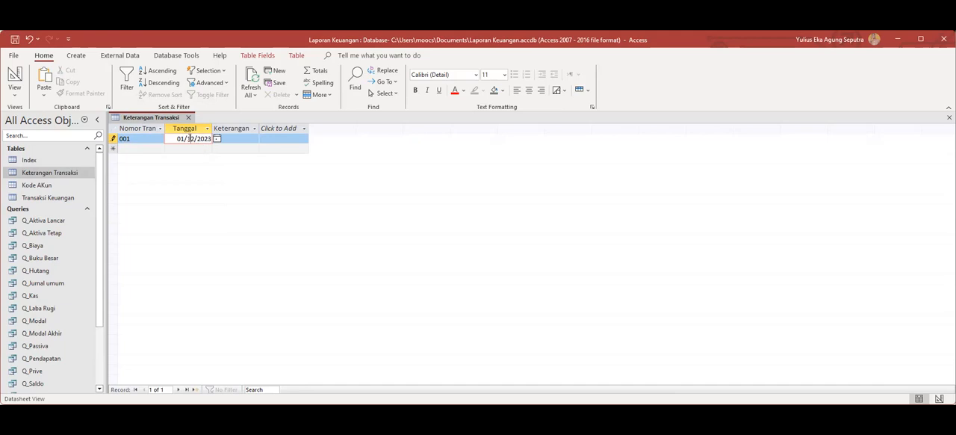
double_click(190, 139)
type("01")
left_click_drag(211, 139, 209, 139)
type("2")
Enter "Beli Mobil B 8899" as the Keterangan Transaksi of record 001.
left_click(246, 139)
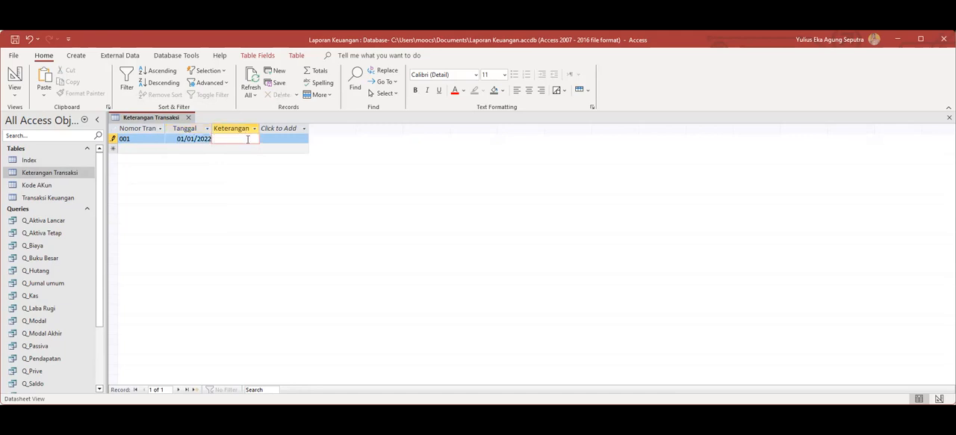
type("Bel")
type("i Mo")
type("bil")
type(" B 88")
type("99")
Add a second record with Nomor Transaksi 002 and Tanggal 01/02/2022.
left_click(150, 152)
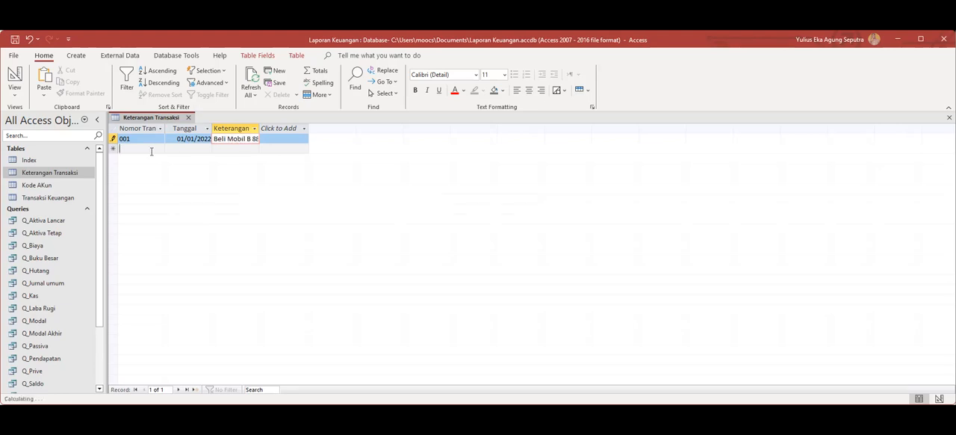
type("002")
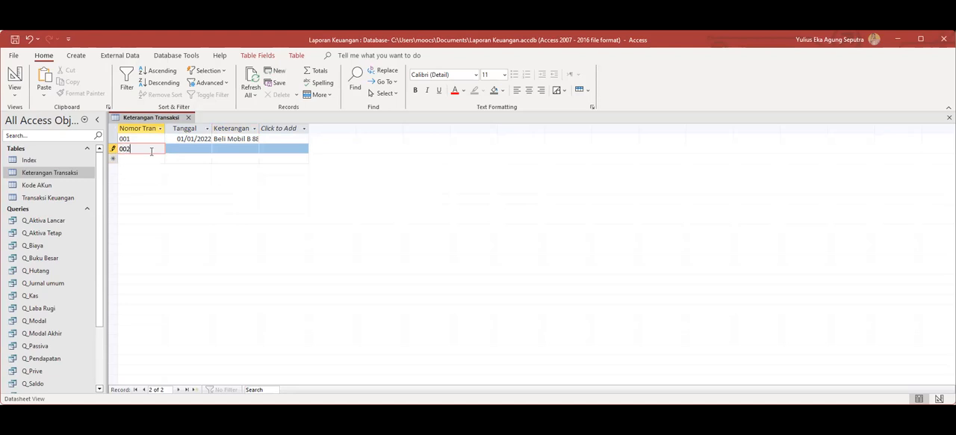
left_click(186, 147)
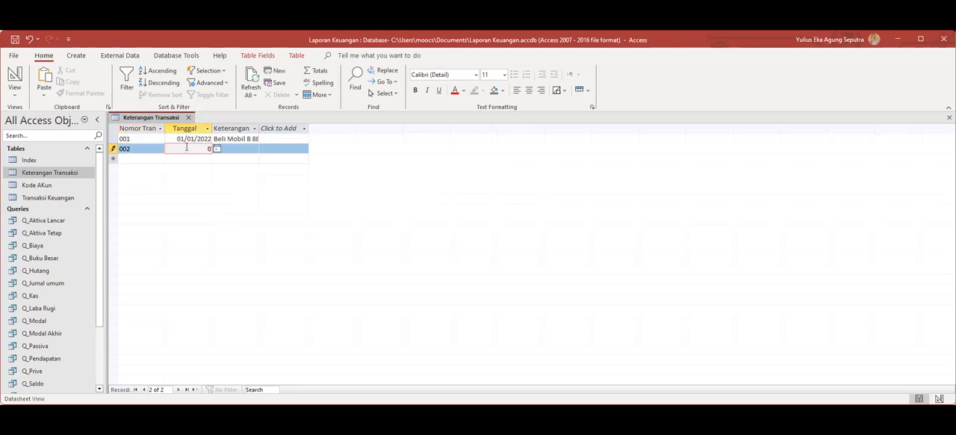
type("01/02/2022")
Enter "Beli Motor B9977" as the Keterangan Transaksi of record 002, then save and close the table.
left_click(240, 147)
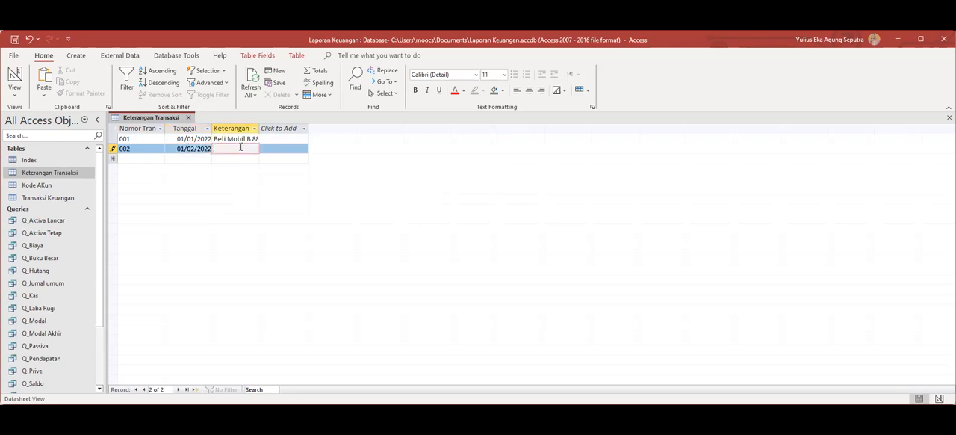
type("B")
type("9977")
right_click(158, 118)
left_click(170, 124)
left_click(189, 117)
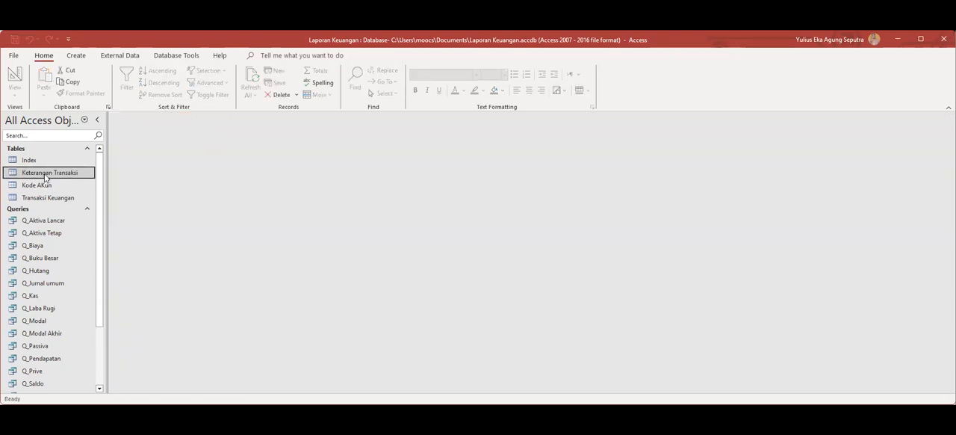
Open the Transaksi Keuangan table in Design View and check the No TRX field's lookup properties.
left_click(52, 201)
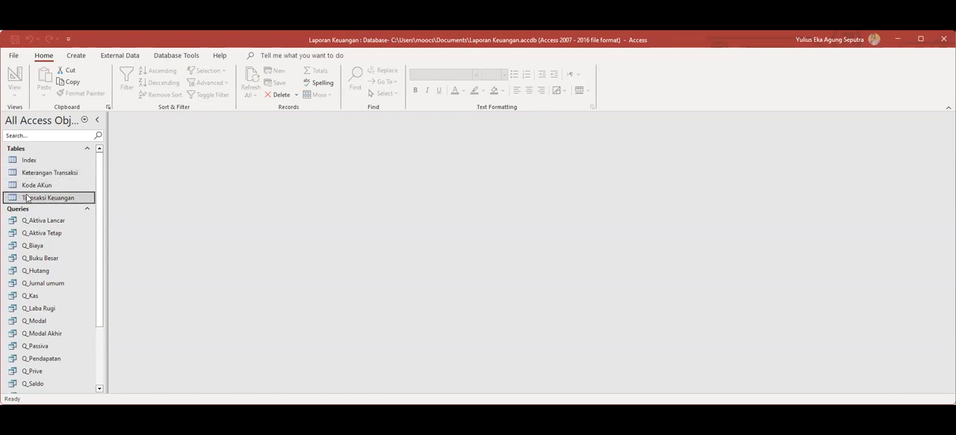
right_click(27, 198)
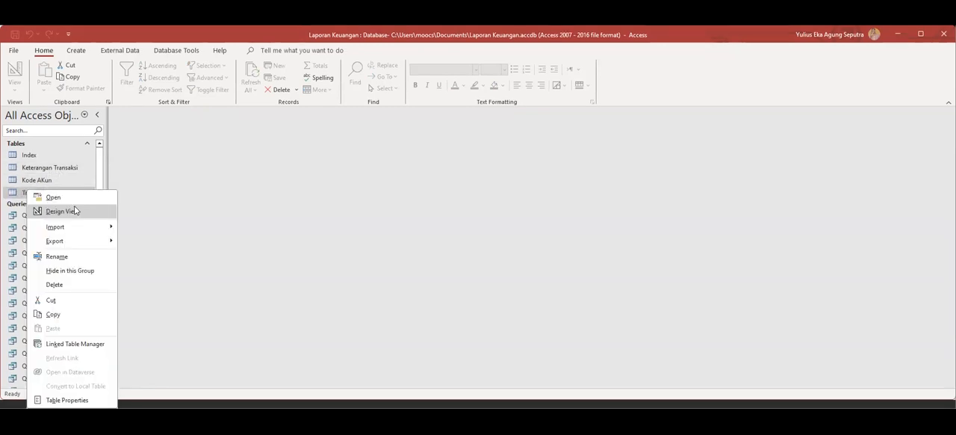
left_click(75, 210)
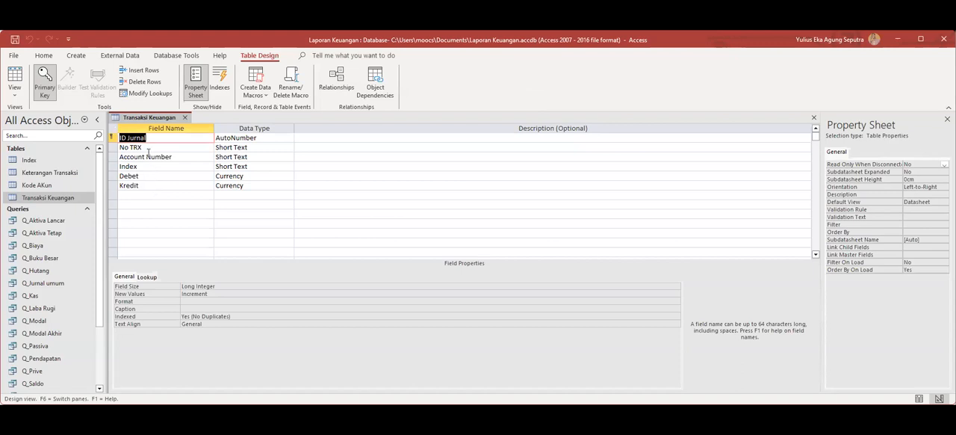
left_click(251, 147)
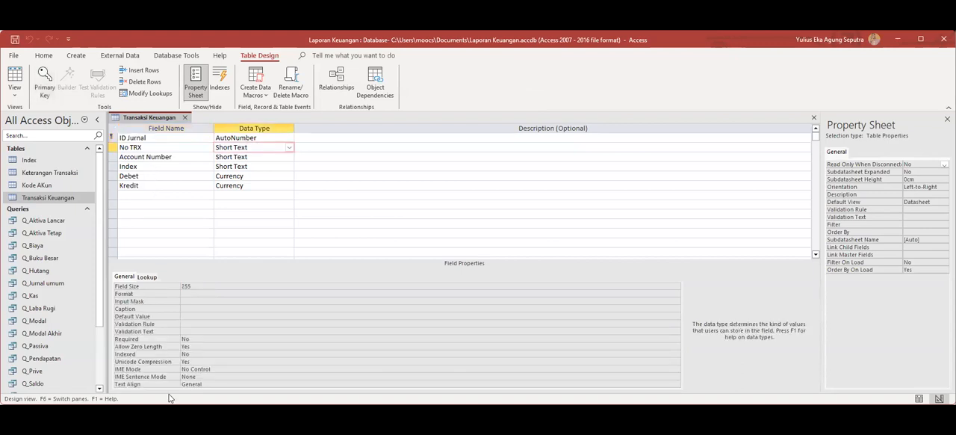
left_click(148, 277)
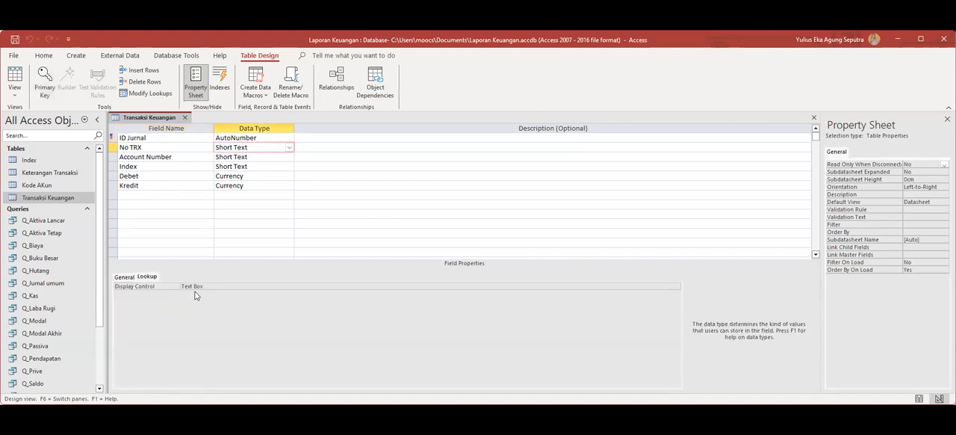
left_click(121, 277)
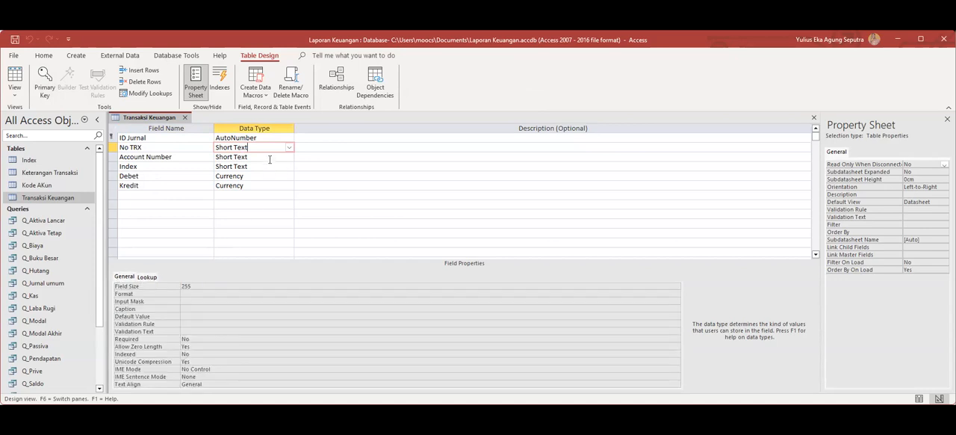
Start the Lookup Wizard for the No TRX field with the Keterangan Transaksi table as its value source.
left_click(289, 148)
left_click(260, 281)
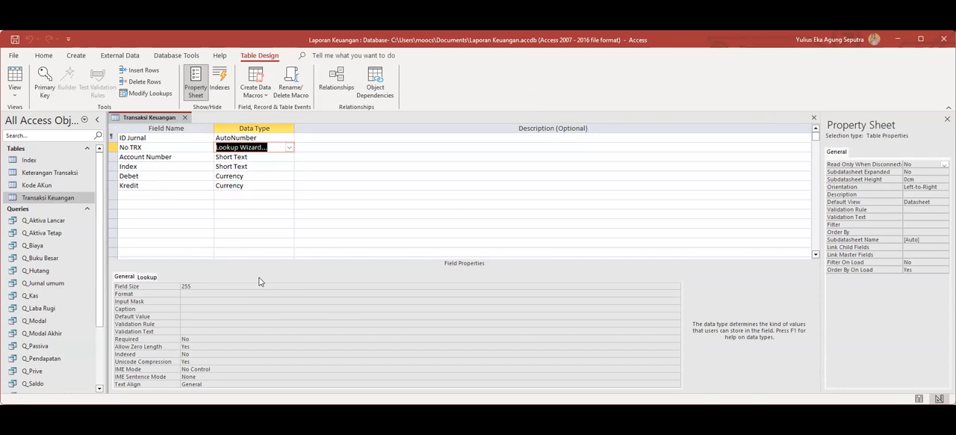
left_click(534, 257)
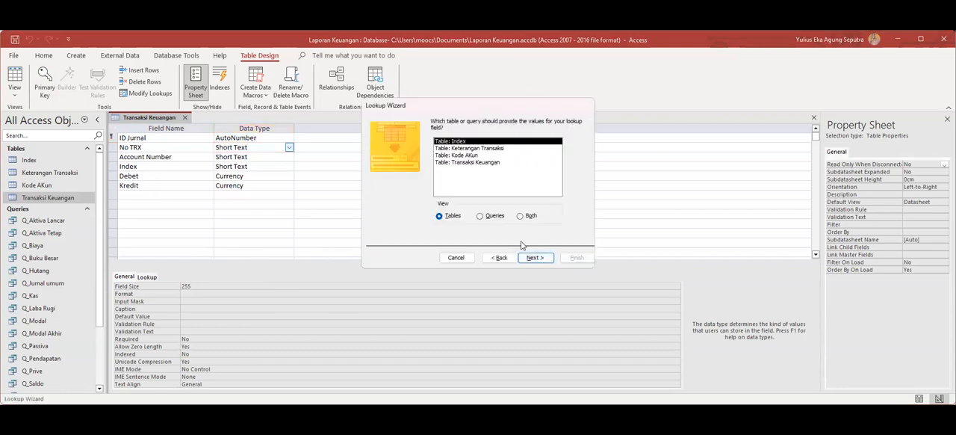
left_click(478, 149)
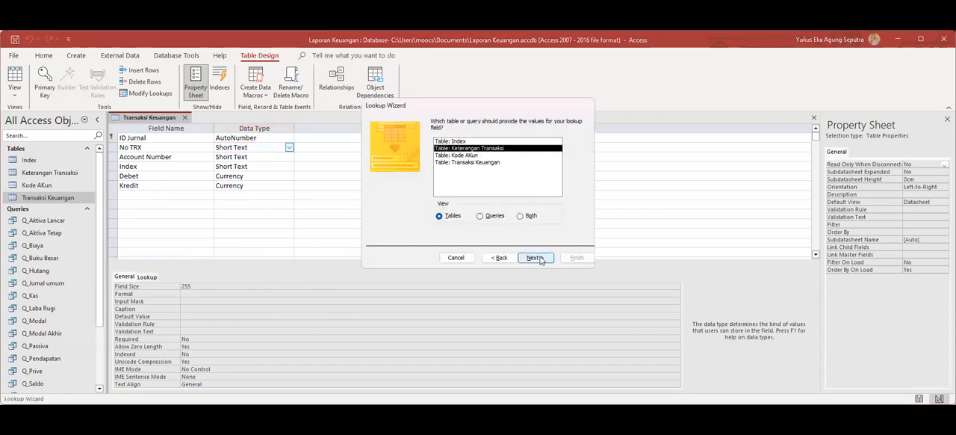
left_click(535, 257)
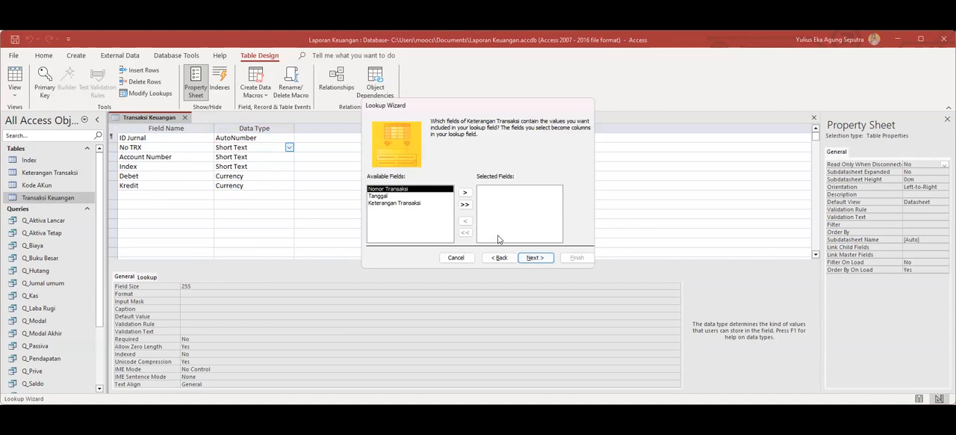
Include Nomor Transaksi, Tanggal and Keterangan Transaksi in the lookup without sorting, and keep the key column shown.
left_click(465, 205)
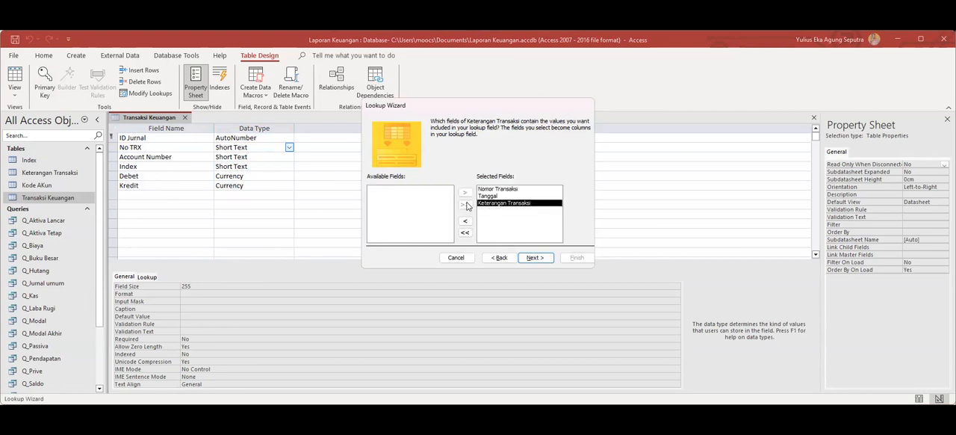
left_click(535, 259)
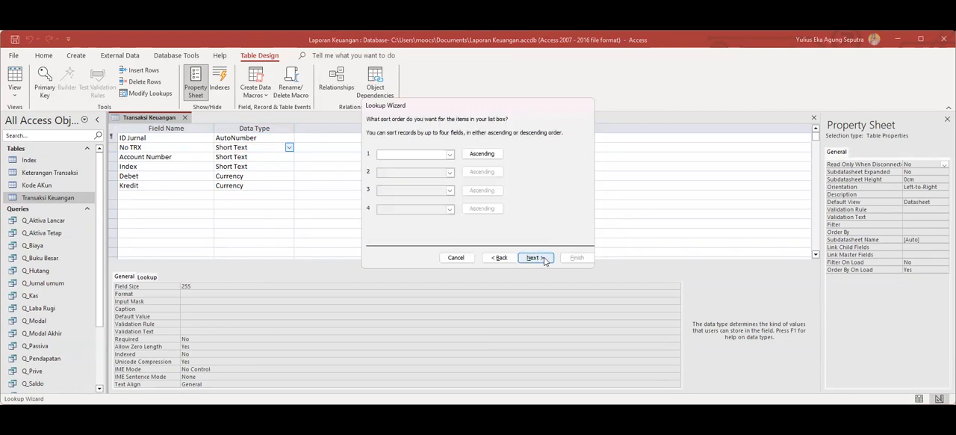
left_click(536, 258)
left_click(371, 159)
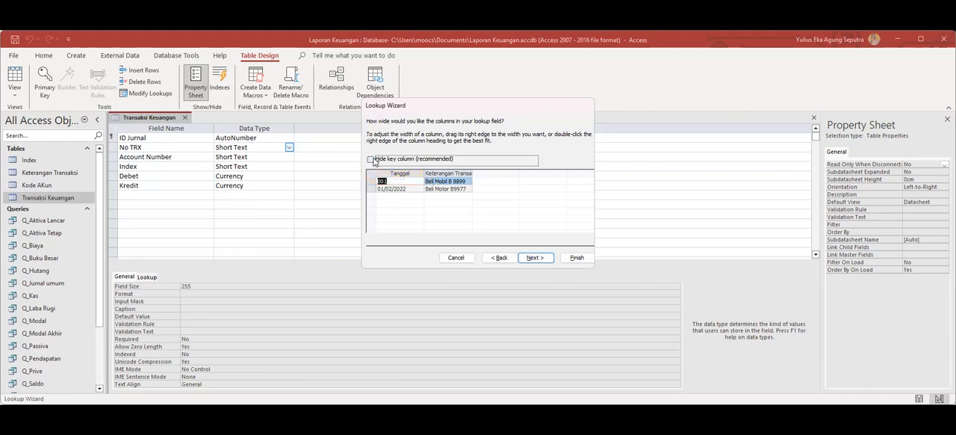
Store Nomor Transaksi as the lookup value, keep the label No TRX, and finish the wizard, saving the table.
left_click(537, 257)
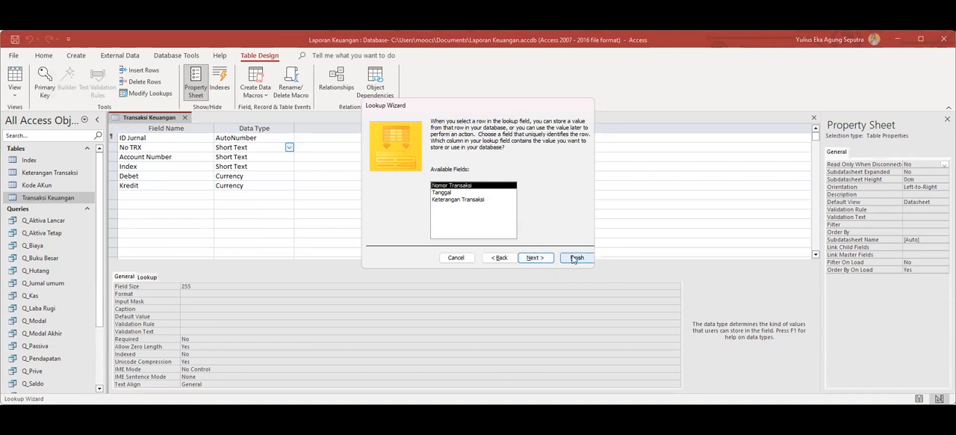
left_click(535, 258)
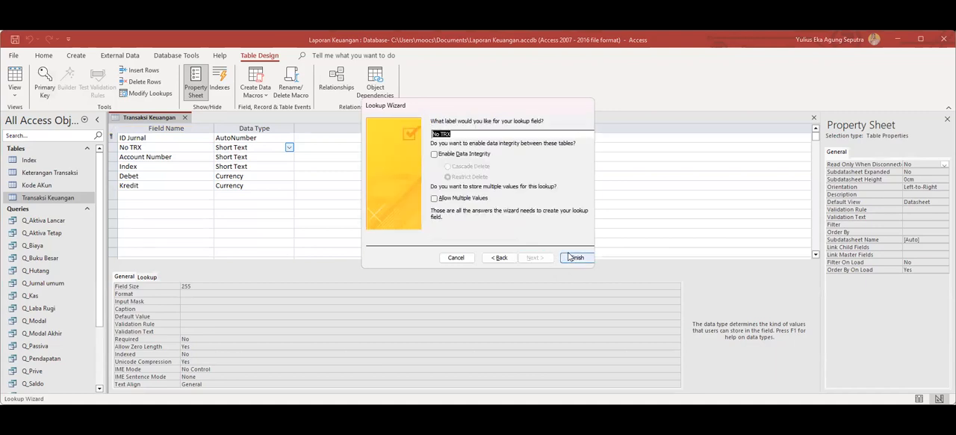
left_click(574, 257)
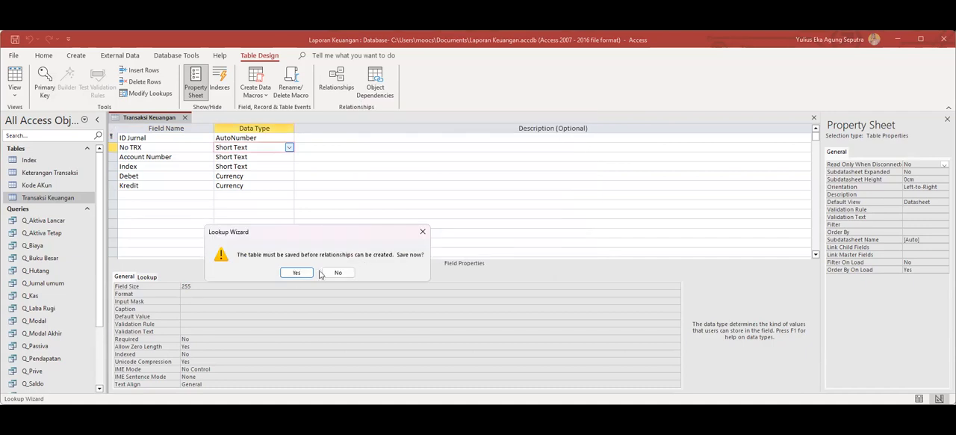
left_click(297, 273)
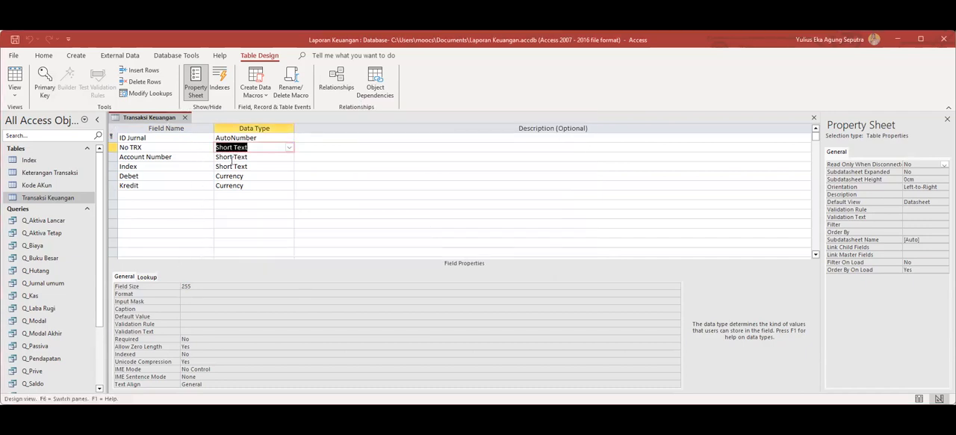
Increase the list width of the No TRX field's lookup, then save and close the Transaksi Keuangan table.
left_click(147, 277)
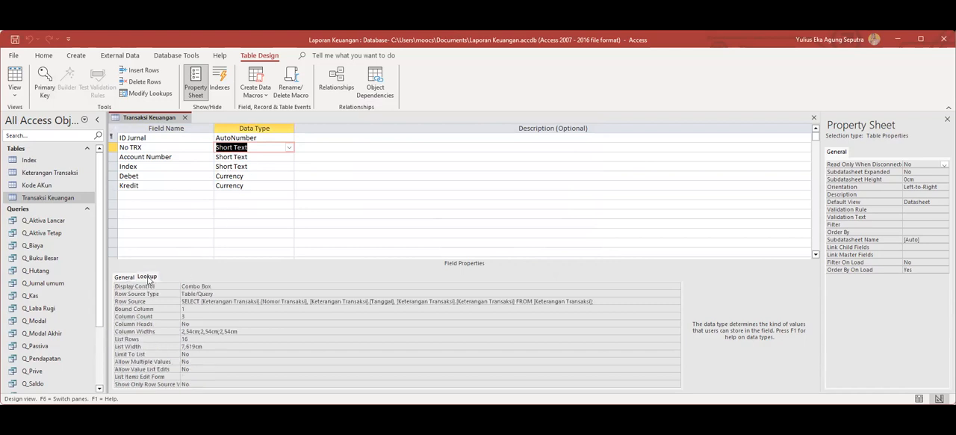
left_click(183, 347)
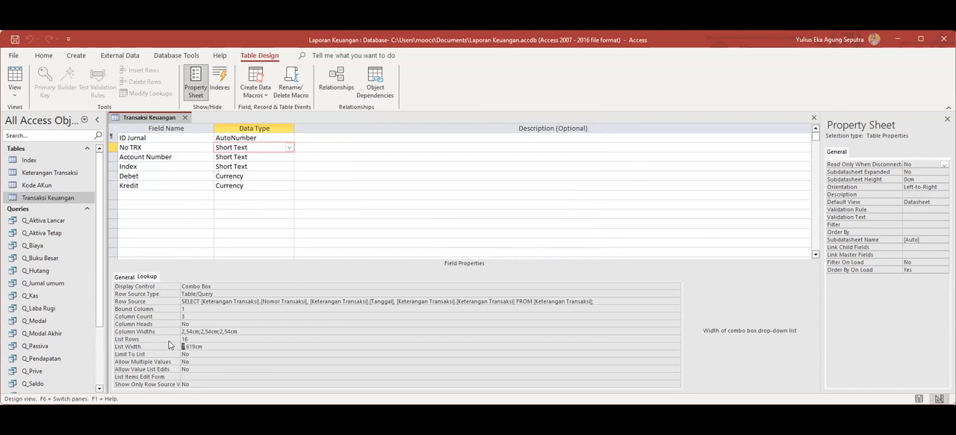
type("3")
right_click(157, 120)
left_click(185, 118)
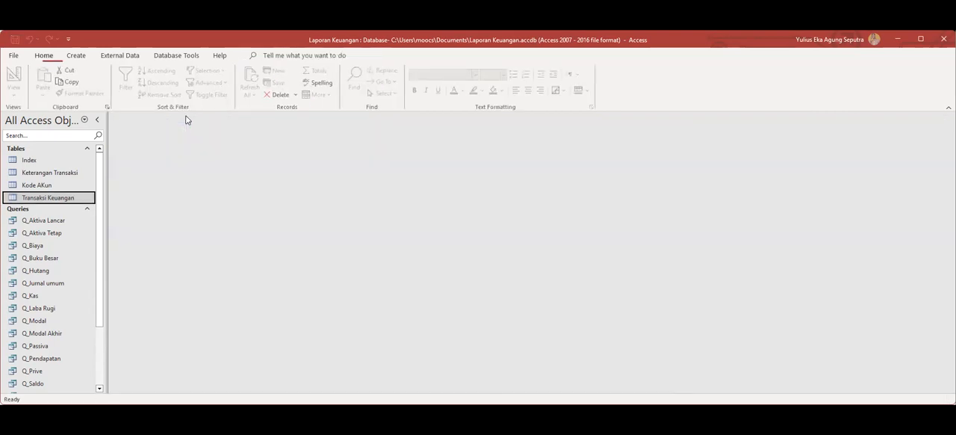
Open the Transaksi Keuangan table in Datasheet View and check the No TRX drop-down list.
double_click(30, 197)
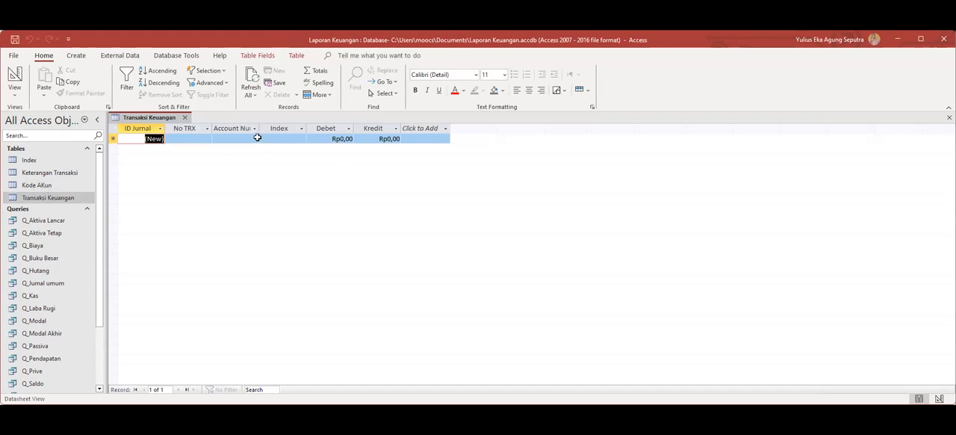
left_click(211, 139)
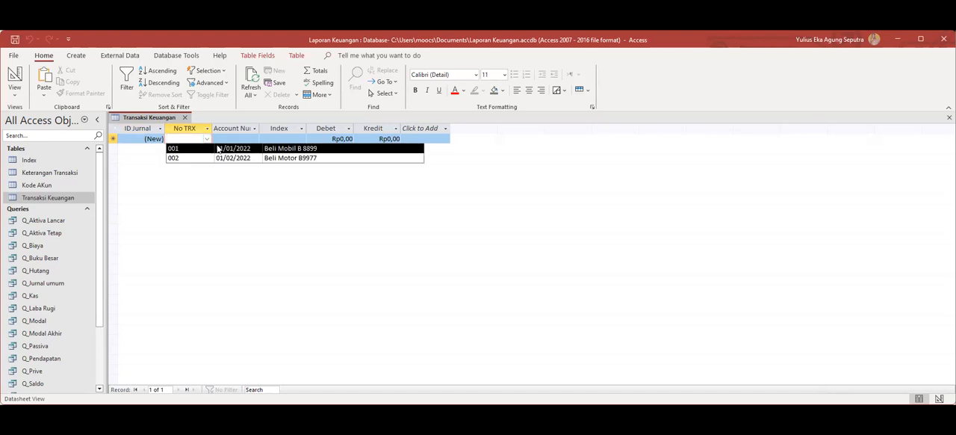
left_click(266, 235)
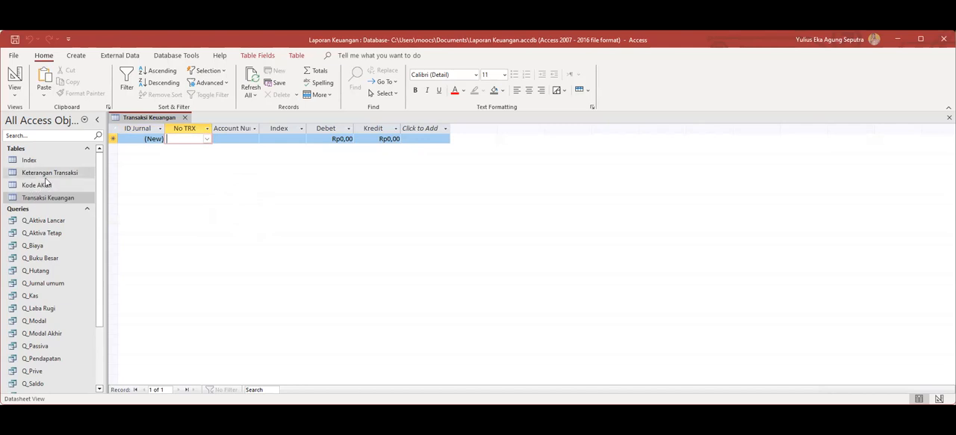
Create a blank form in Design View and draw a subform control about 12 cm wide and 7 cm tall.
left_click_drag(100, 258, 92, 324)
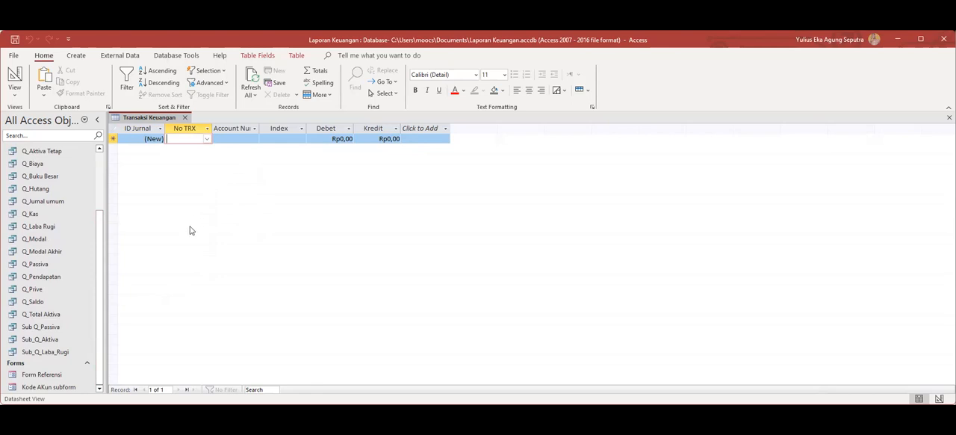
left_click(76, 55)
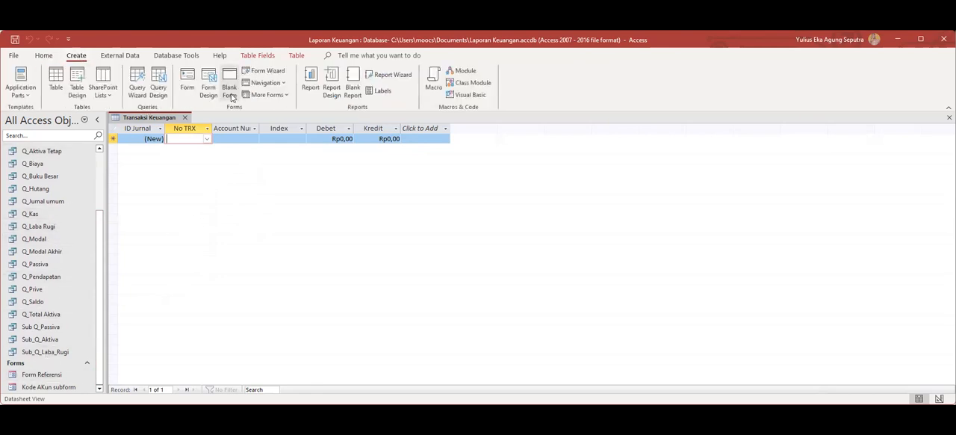
left_click(209, 91)
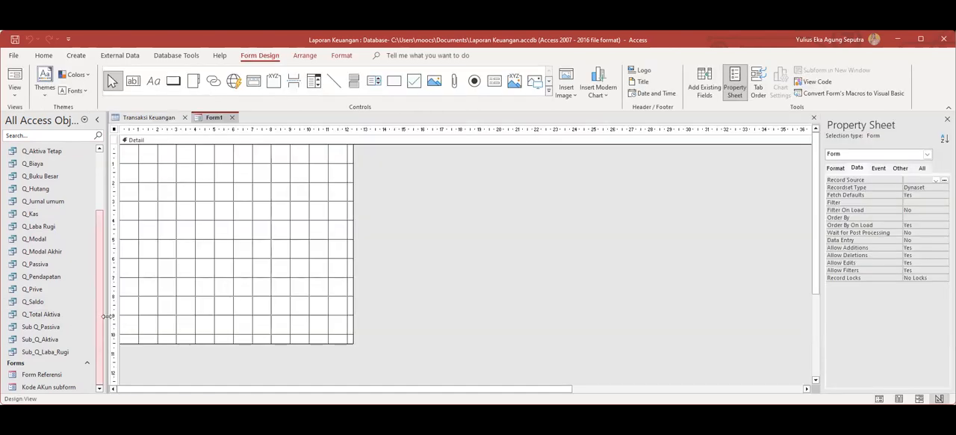
left_click(494, 82)
left_click_drag(127, 157, 348, 291)
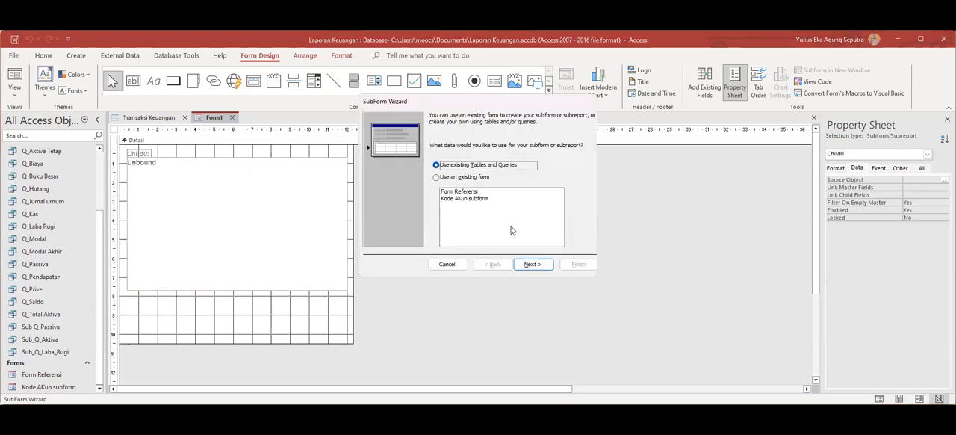
Base the subform on all fields of the Transaksi Keuangan table and name it Transaksi Keuangan subform.
left_click(538, 265)
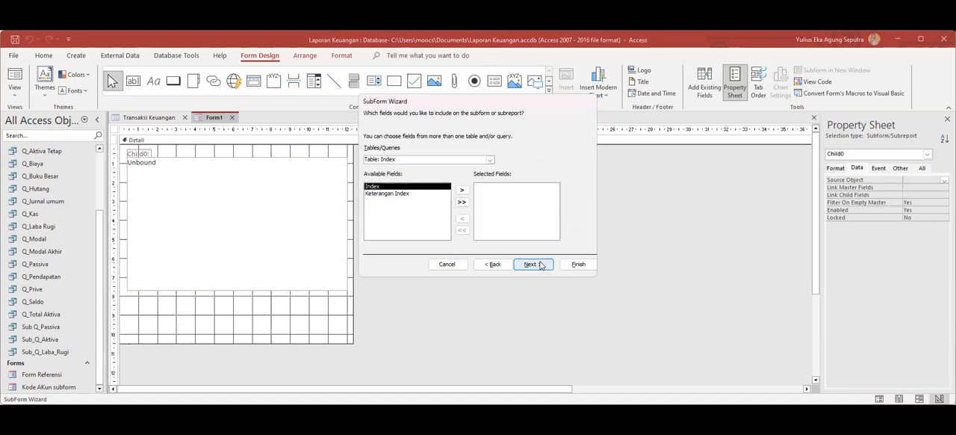
left_click(489, 160)
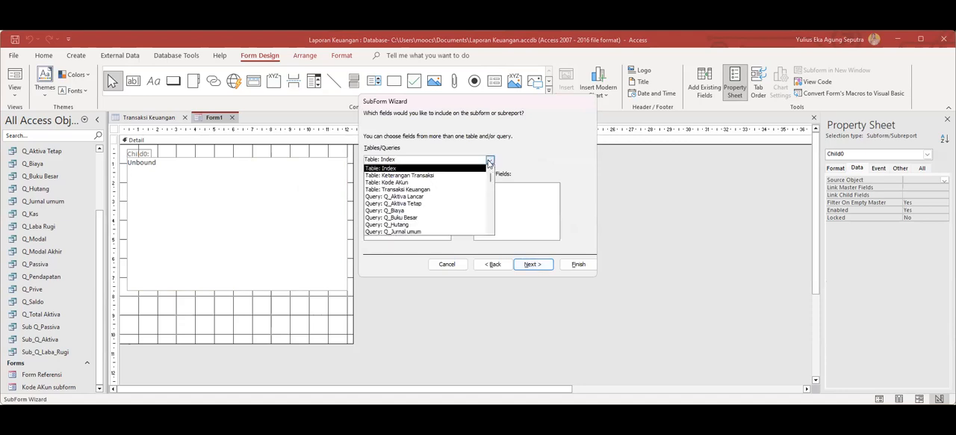
left_click(428, 190)
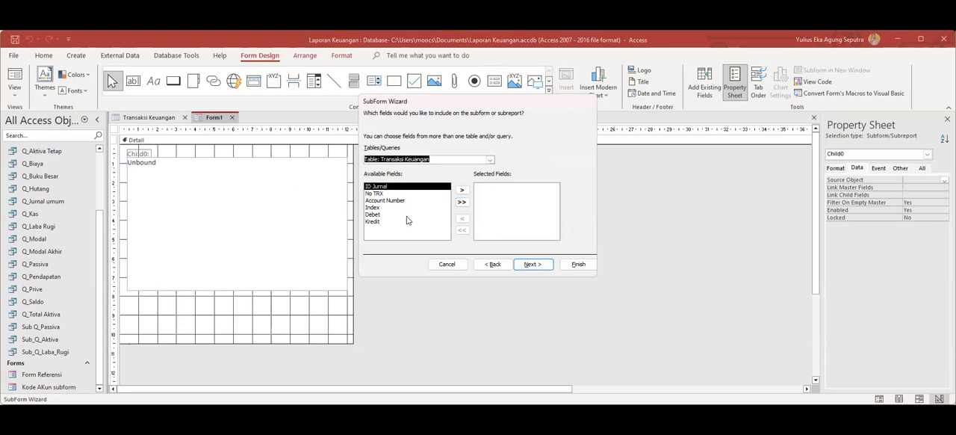
left_click(462, 202)
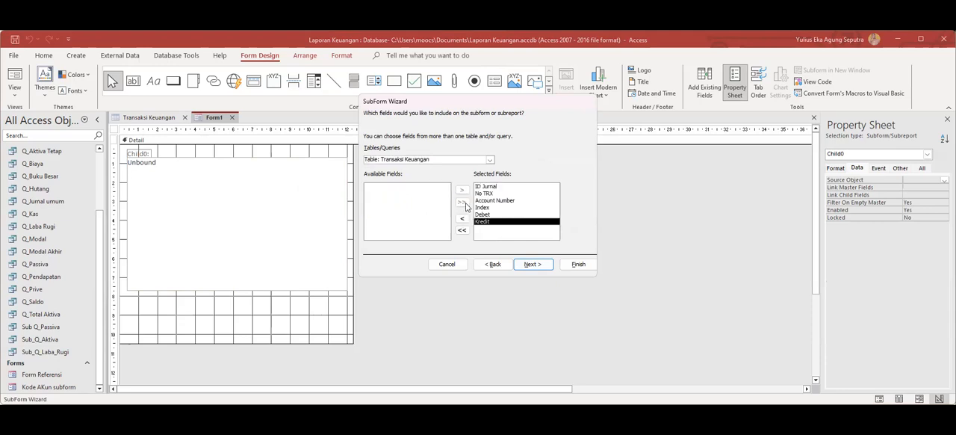
left_click(540, 266)
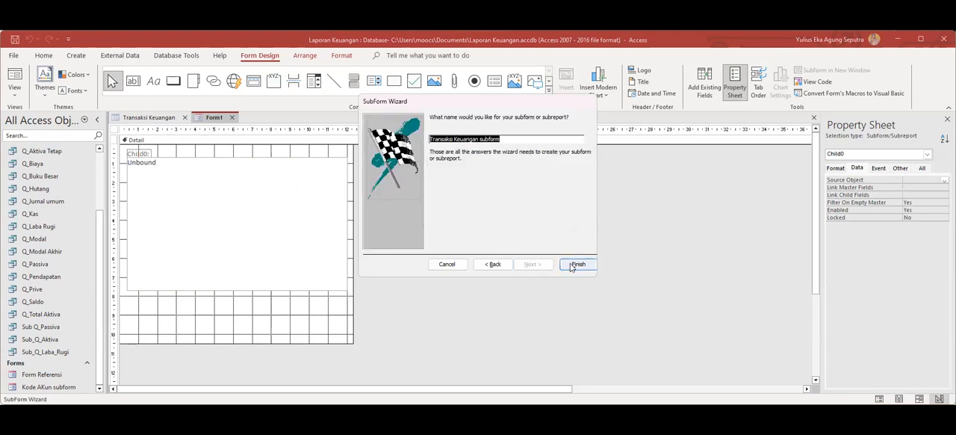
left_click(574, 266)
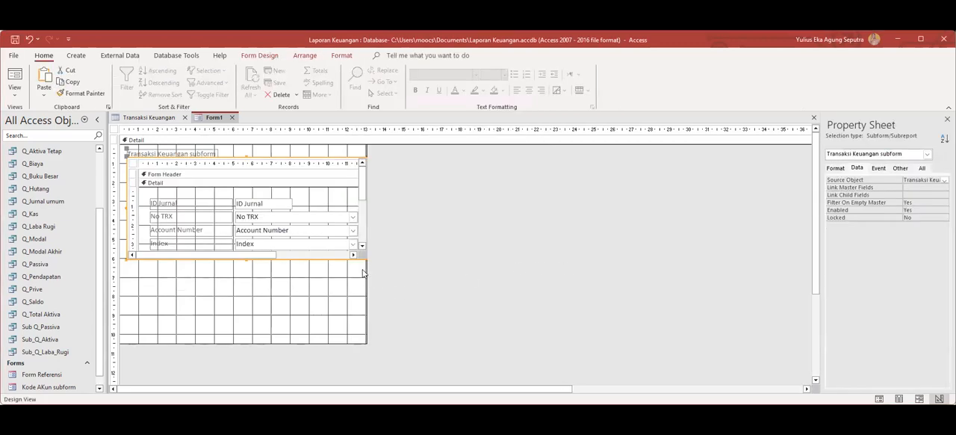
Widen the form's detail section to about 25 cm and narrow it again to about 15 cm.
left_click(356, 301)
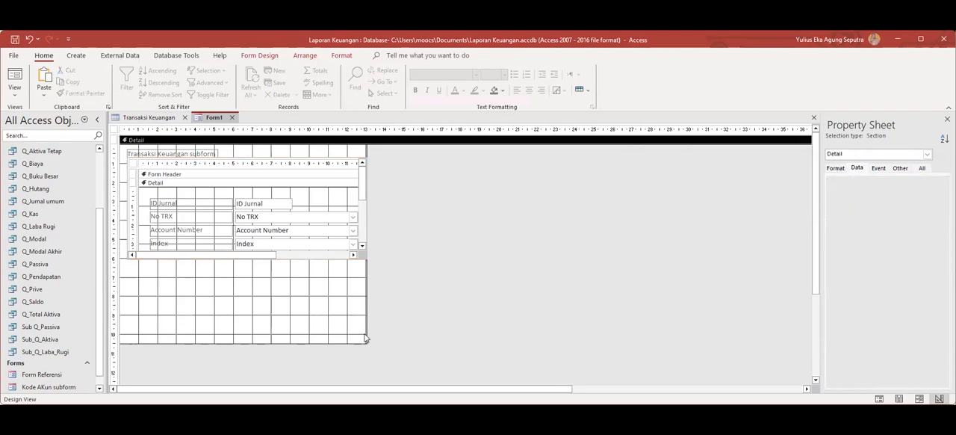
left_click_drag(365, 341, 588, 329)
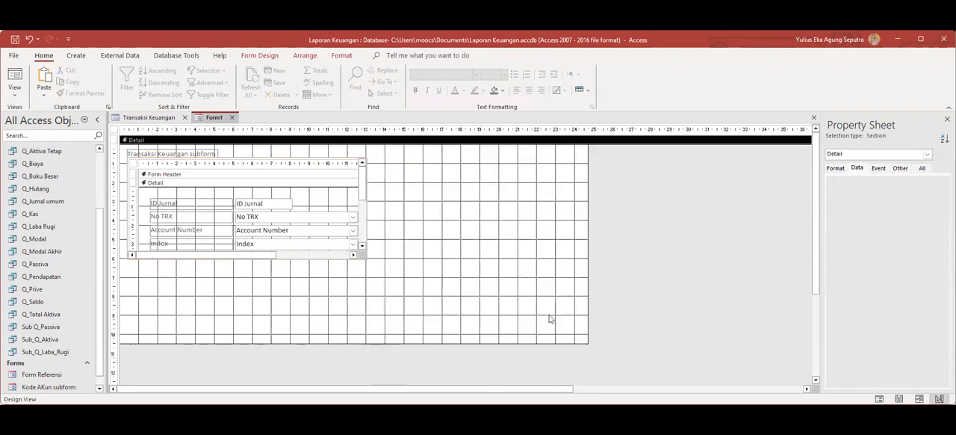
left_click(363, 233)
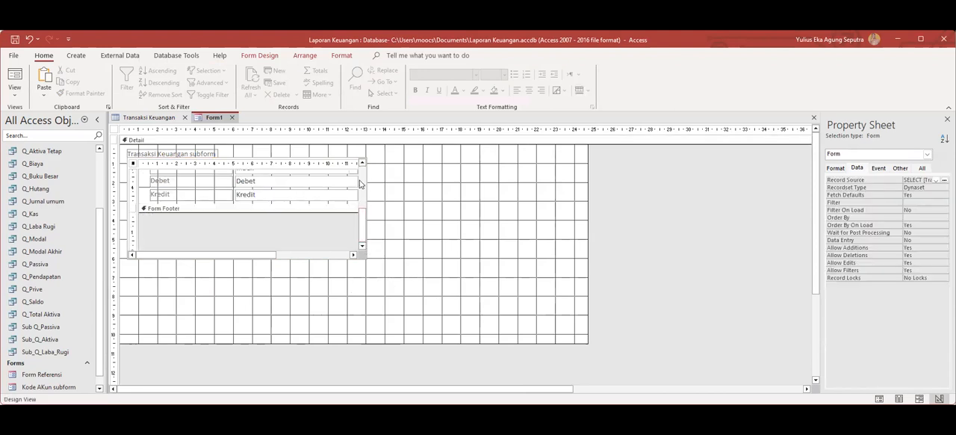
left_click(361, 181)
left_click(259, 159)
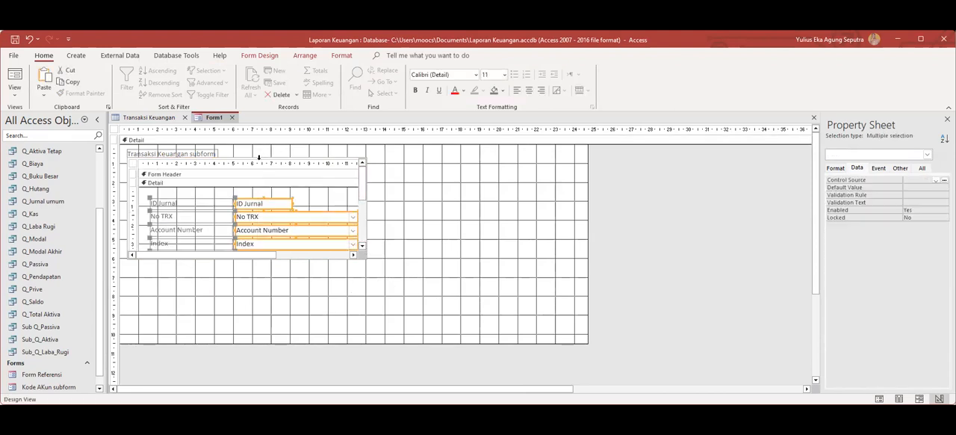
left_click(247, 155)
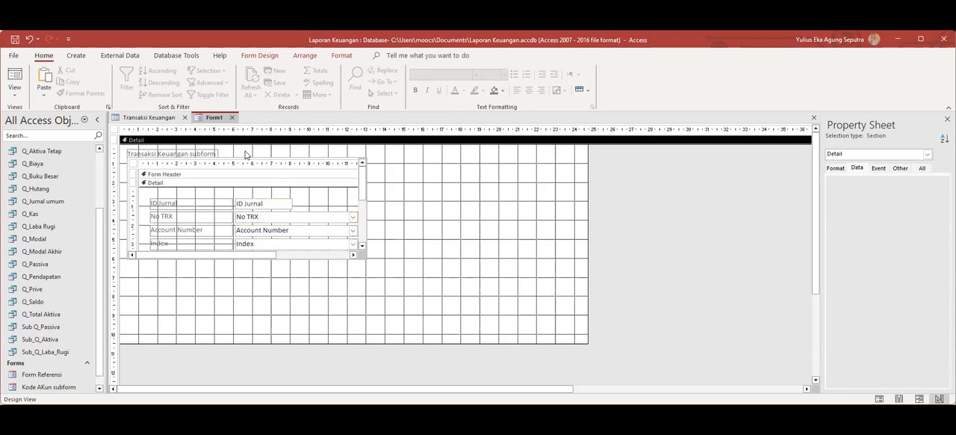
left_click(363, 257)
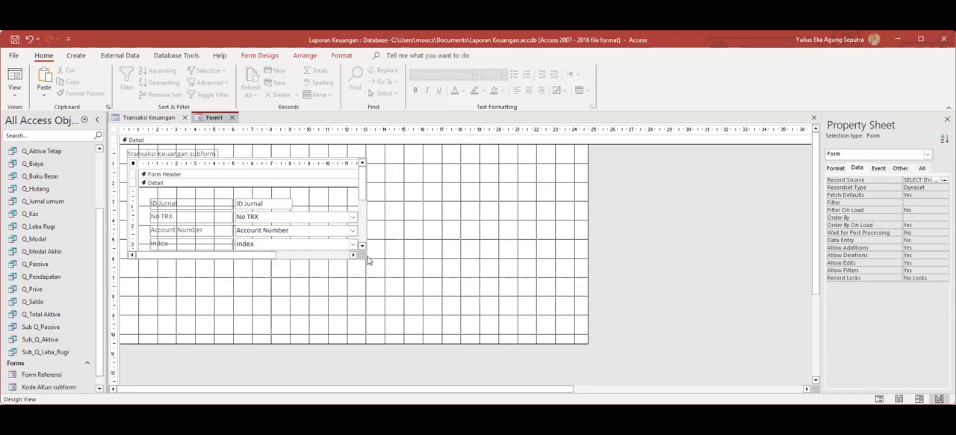
left_click(581, 322)
left_click_drag(587, 317, 399, 311)
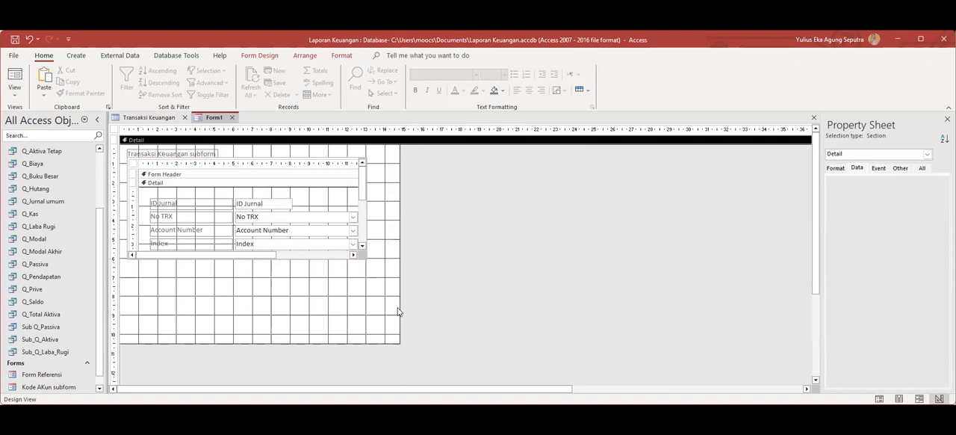
Preview the form with its subform in Form View and return to Design View.
right_click(218, 120)
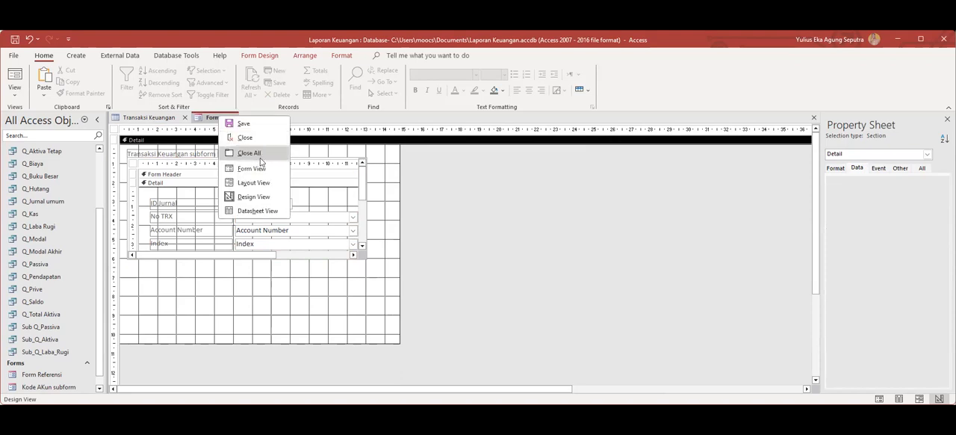
left_click(261, 170)
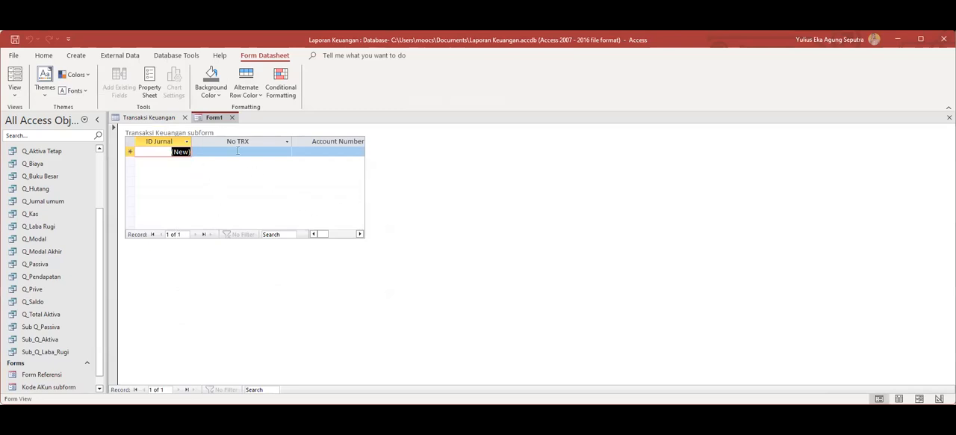
right_click(217, 119)
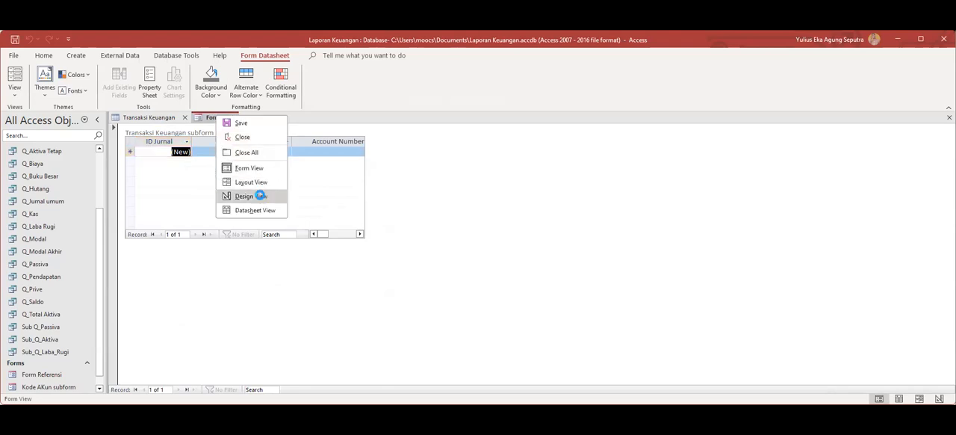
left_click(260, 197)
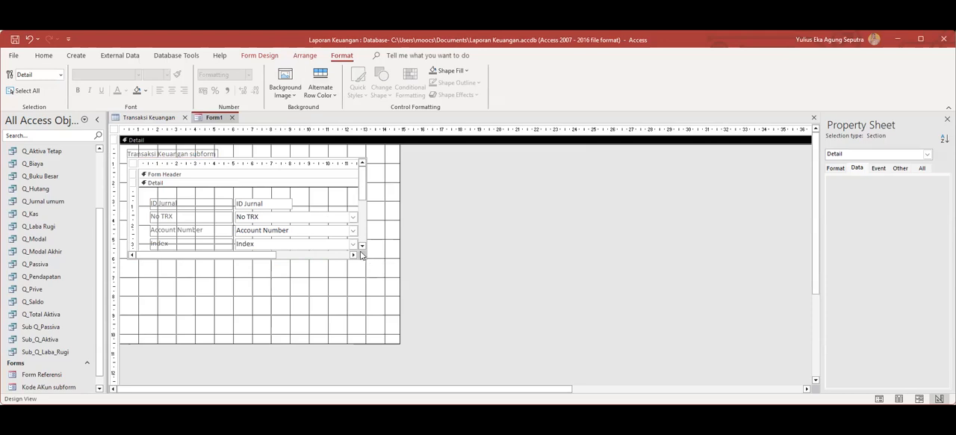
Widen the form's detail section to about 23.5 cm and the Transaksi Keuangan subform to about 22 cm.
left_click(213, 160)
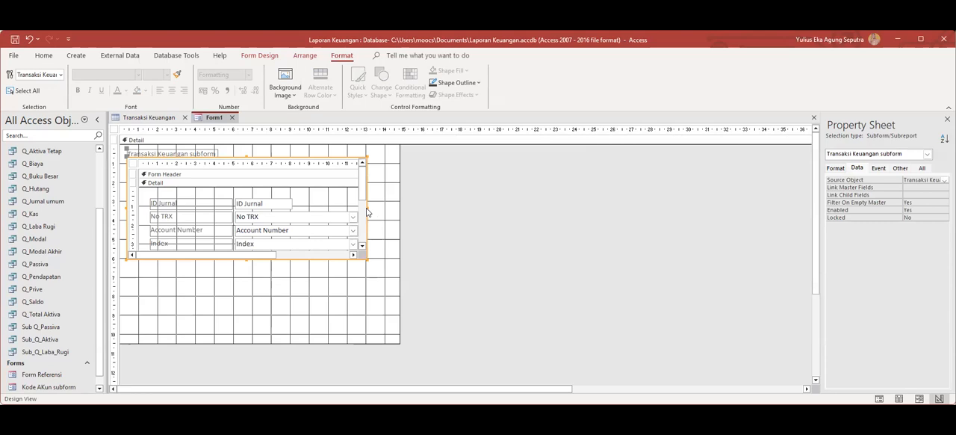
left_click_drag(368, 206, 397, 212)
left_click_drag(396, 323, 555, 312)
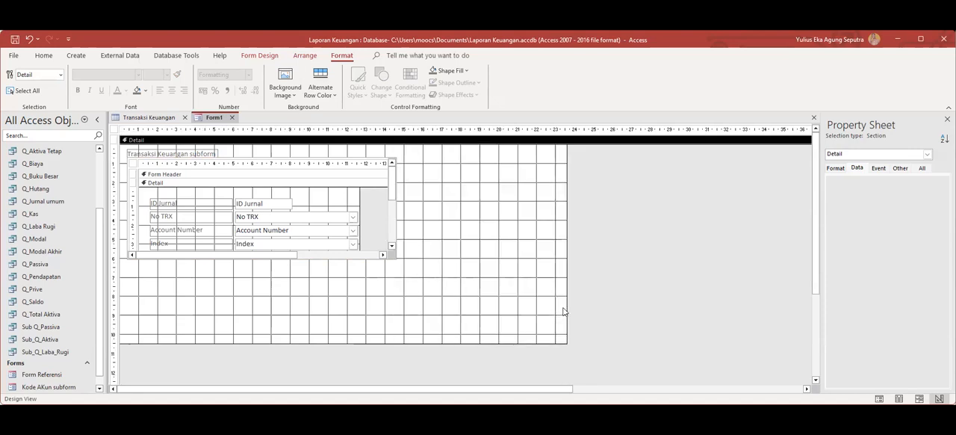
left_click(306, 163)
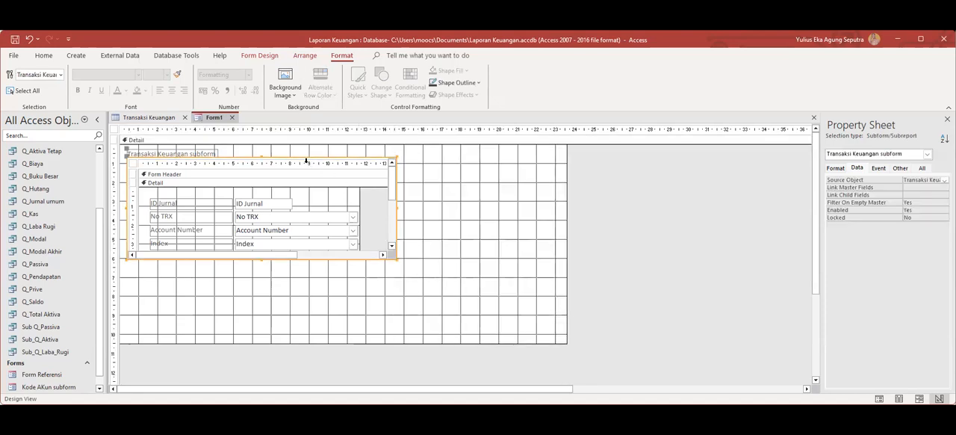
left_click_drag(396, 206, 540, 212)
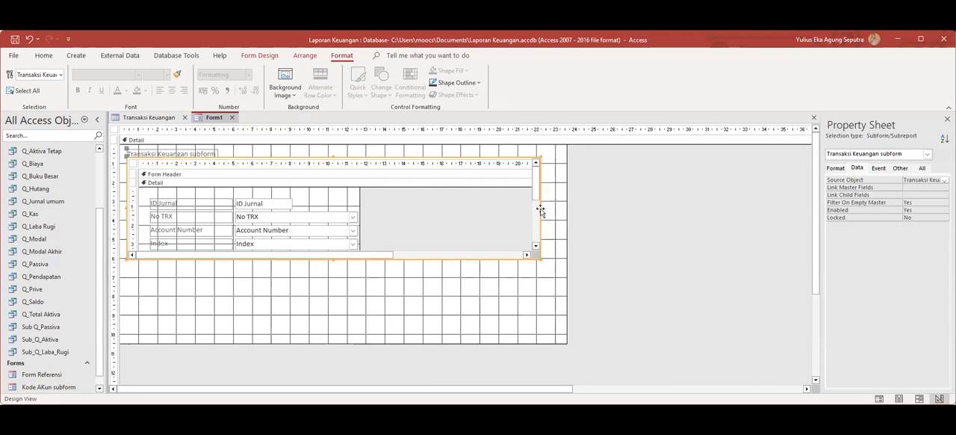
Narrow the Transaksi Keuangan subform to about 14.5 cm.
left_click(535, 217)
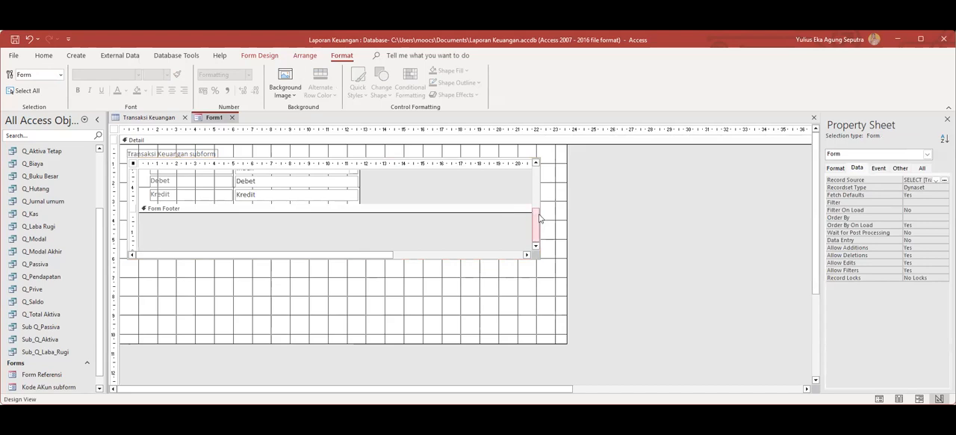
left_click_drag(538, 218, 537, 177)
left_click(536, 217)
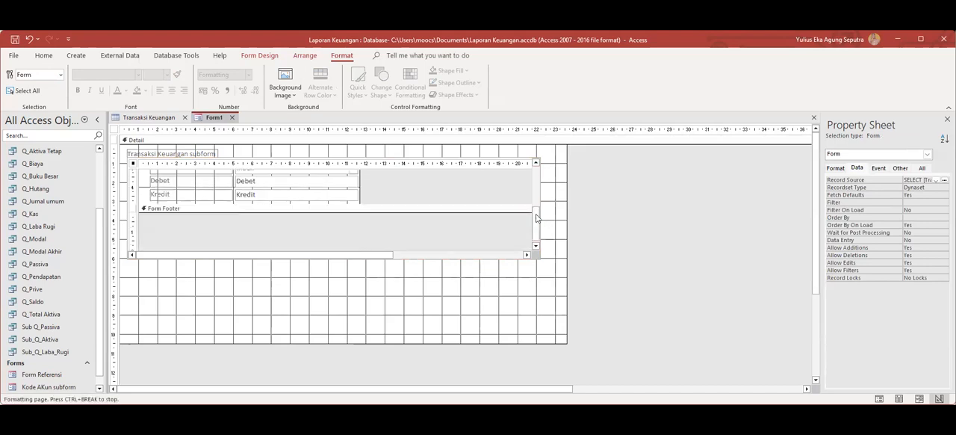
left_click(404, 156)
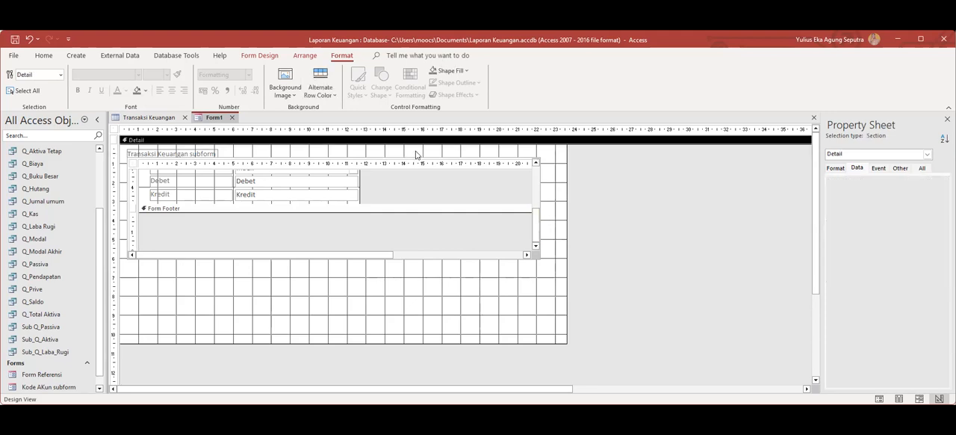
left_click(420, 163)
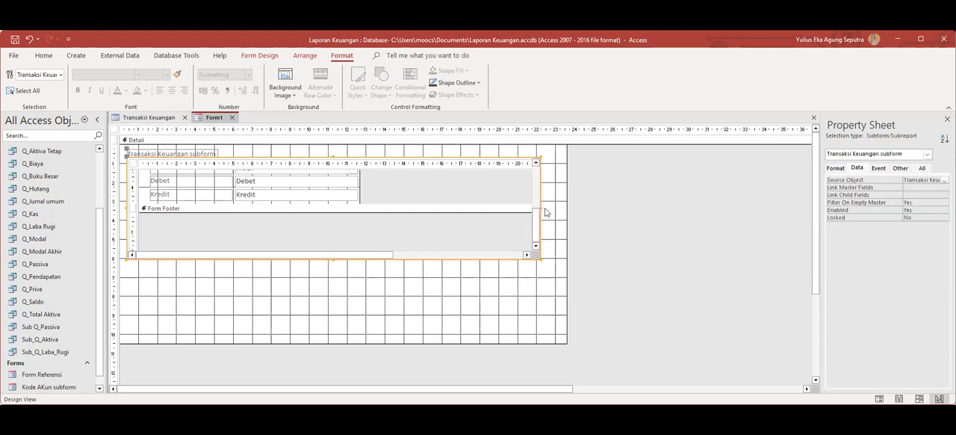
left_click_drag(541, 207, 397, 207)
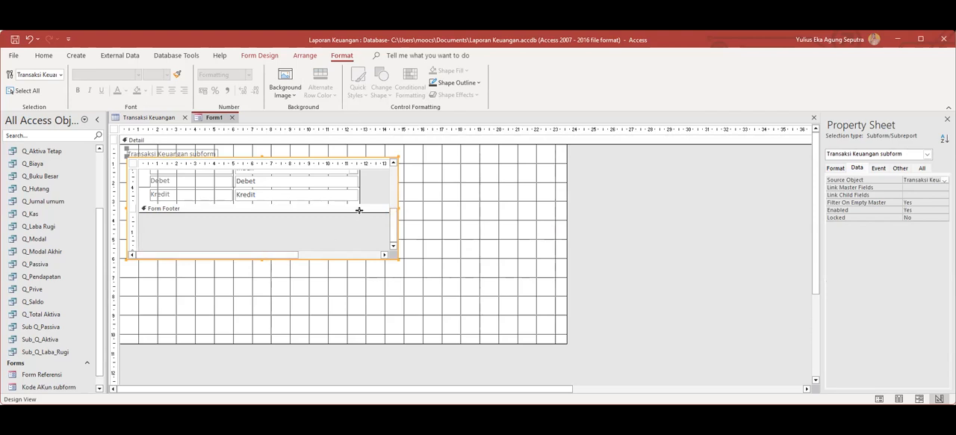
Open the subform's Form Footer section to about 1 cm and extend the subform control's height to about 8 cm.
left_click_drag(357, 211, 361, 233)
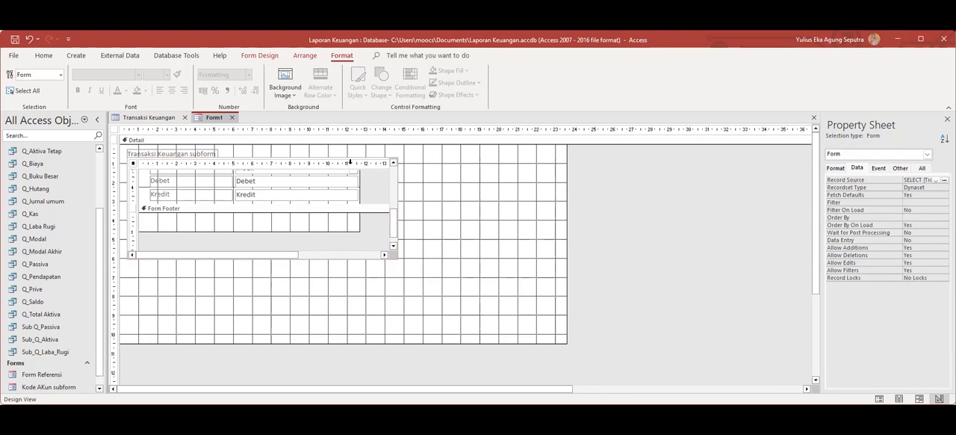
left_click(313, 159)
left_click(366, 162)
left_click(155, 155)
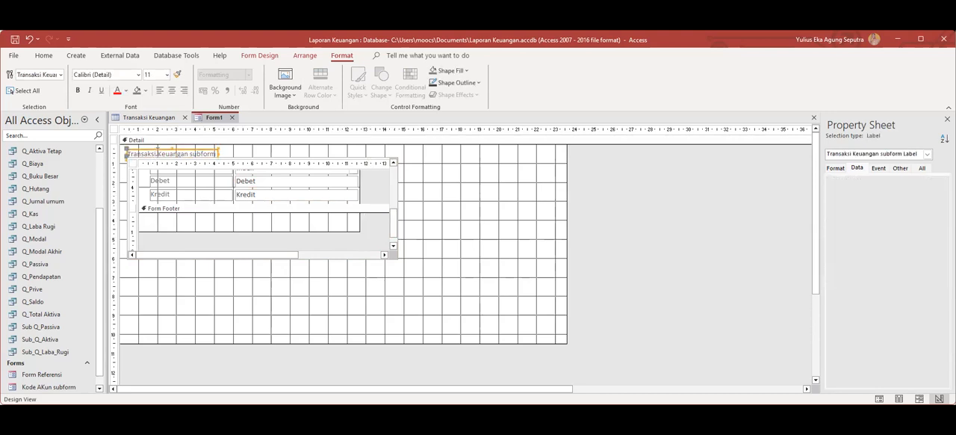
left_click(266, 162)
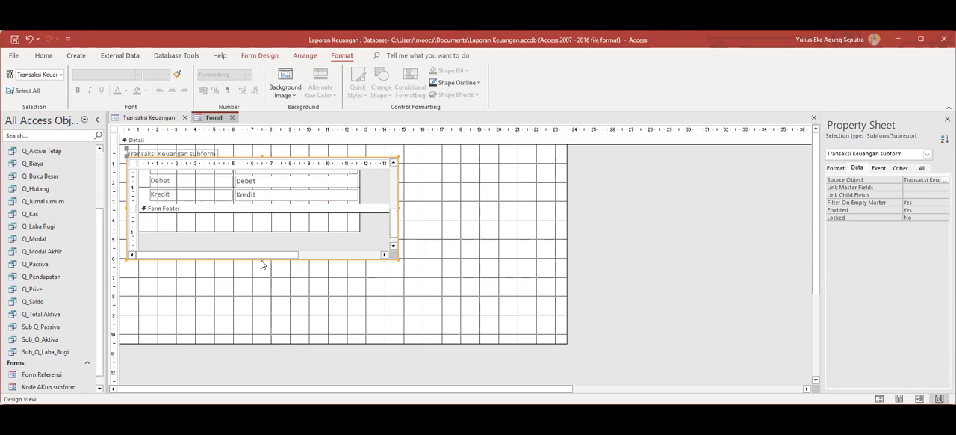
left_click_drag(263, 262, 274, 307)
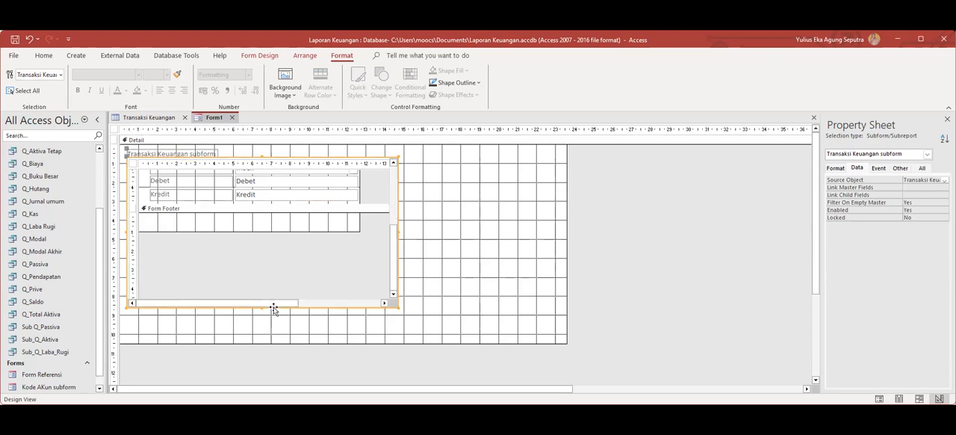
Extend the subform's Detail section to about 5.5 cm high, leaving a small gap beneath the Kredit field.
left_click(363, 215)
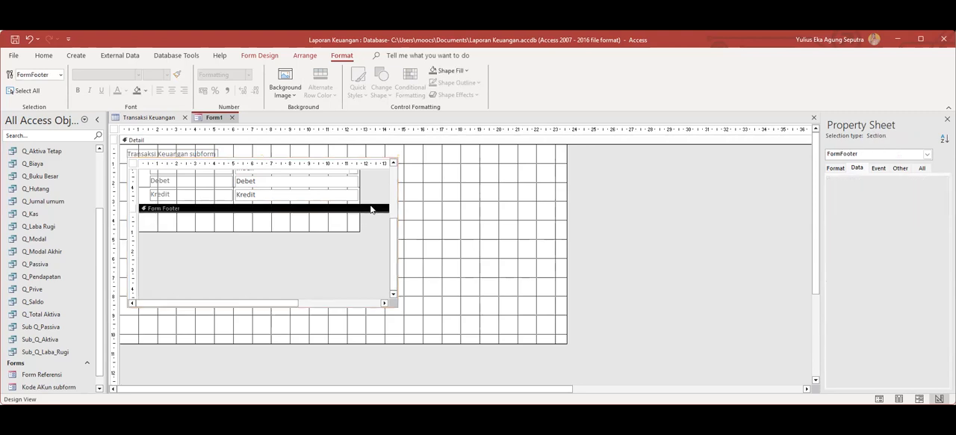
left_click_drag(369, 204, 394, 223)
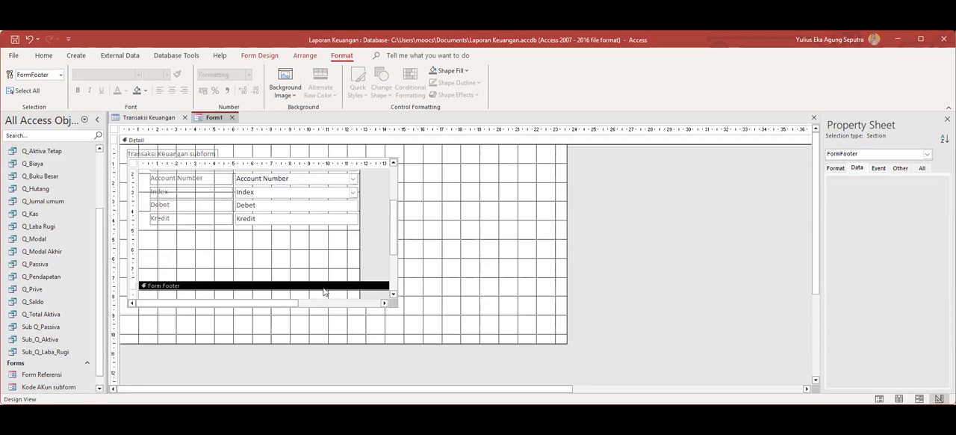
left_click(318, 274)
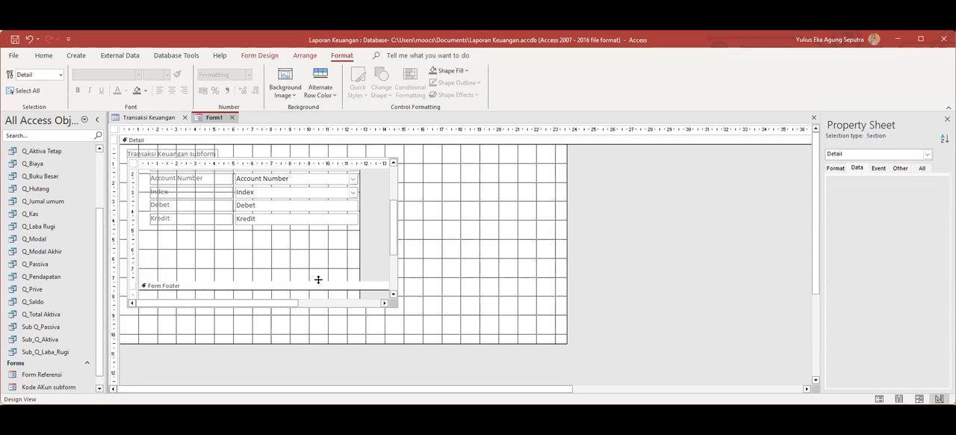
left_click_drag(316, 280, 326, 240)
left_click_drag(394, 218, 400, 201)
left_click_drag(311, 265, 312, 261)
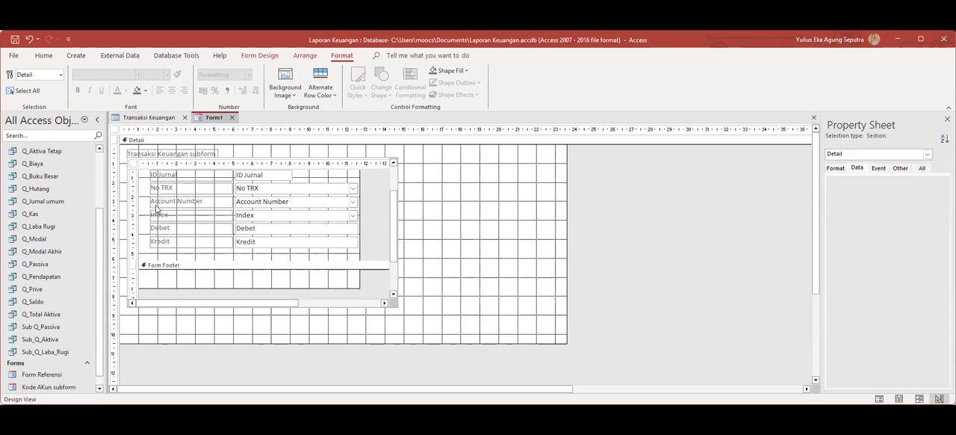
Draw a command button about 2 cm wide in the main form's detail section, just below the subform.
left_click(77, 57)
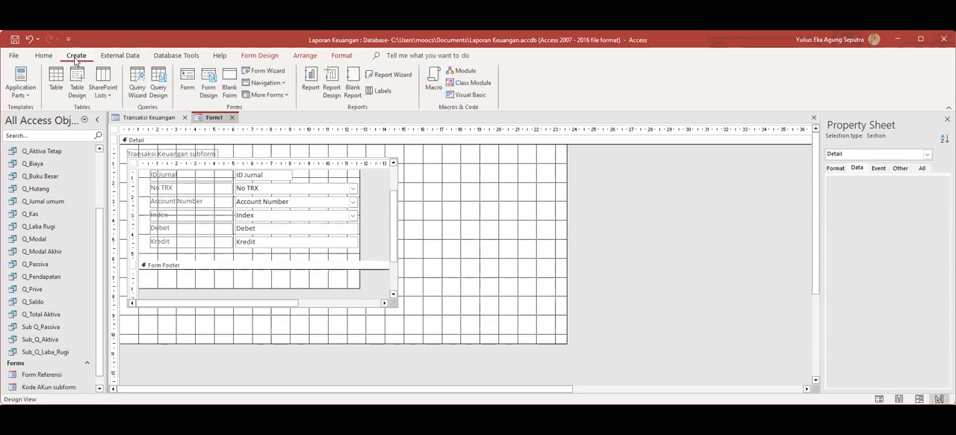
left_click(183, 57)
left_click(259, 56)
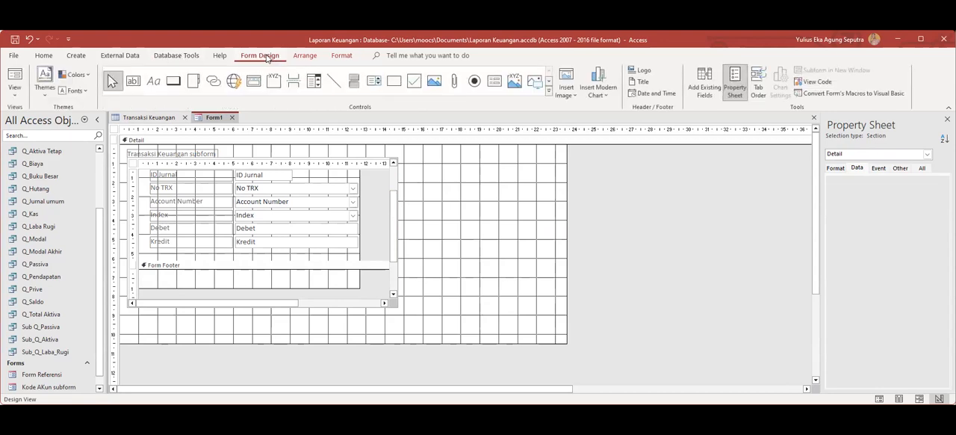
left_click(171, 85)
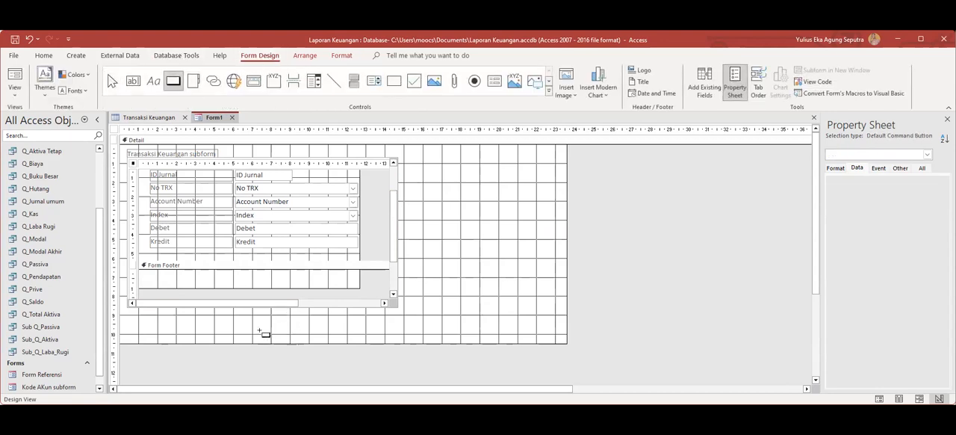
mouse_move(192, 318)
left_mouse_down()
mouse_move(262, 336)
mouse_move(233, 330)
left_mouse_up()
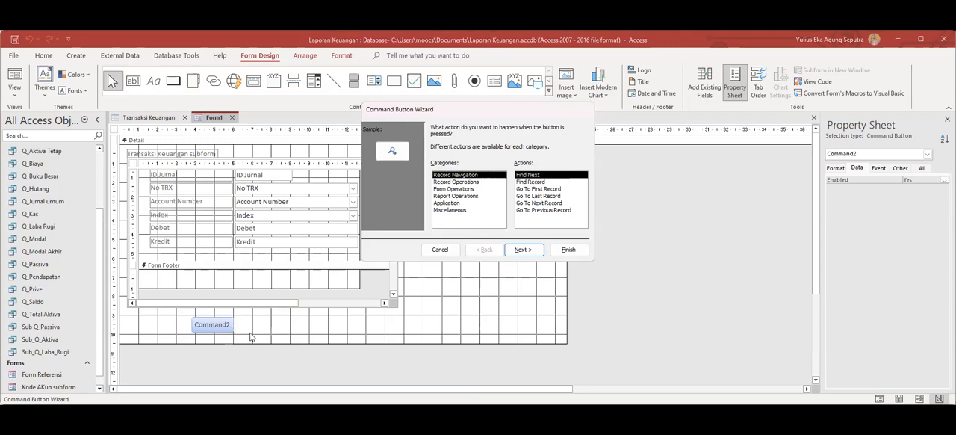
Assign the Save Record operation to the new button, give it the text Simpan and keep its default name.
left_click(456, 183)
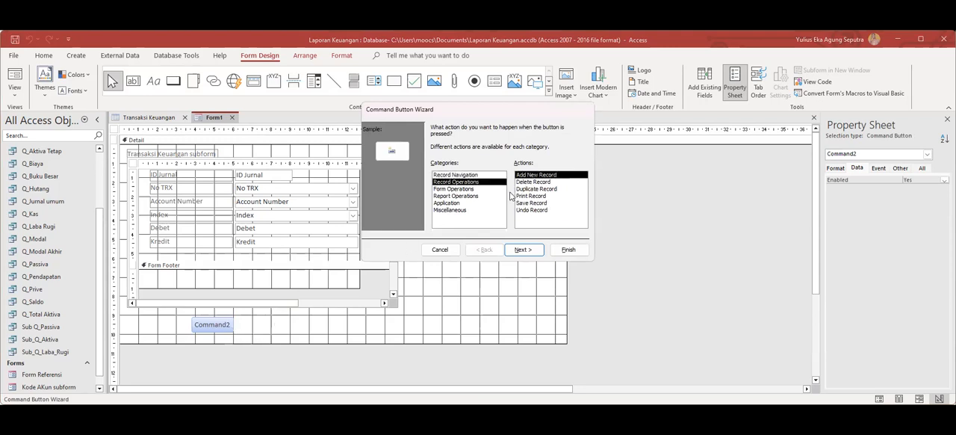
left_click(527, 202)
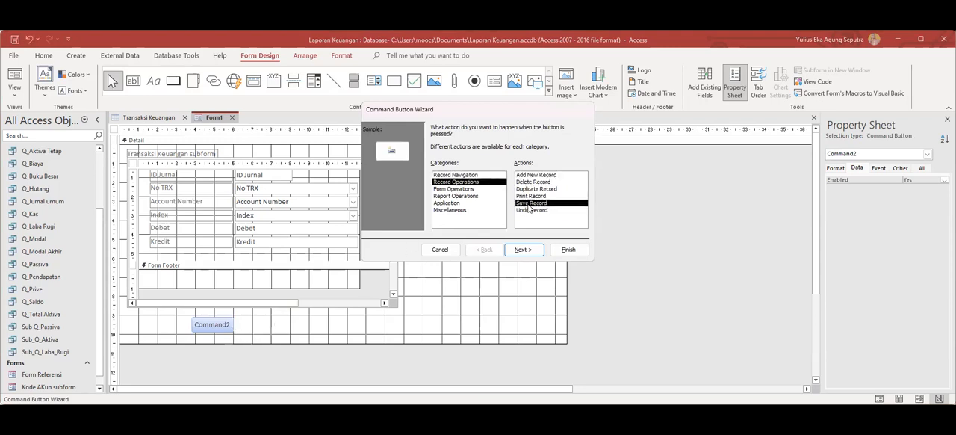
left_click(524, 249)
left_click(435, 167)
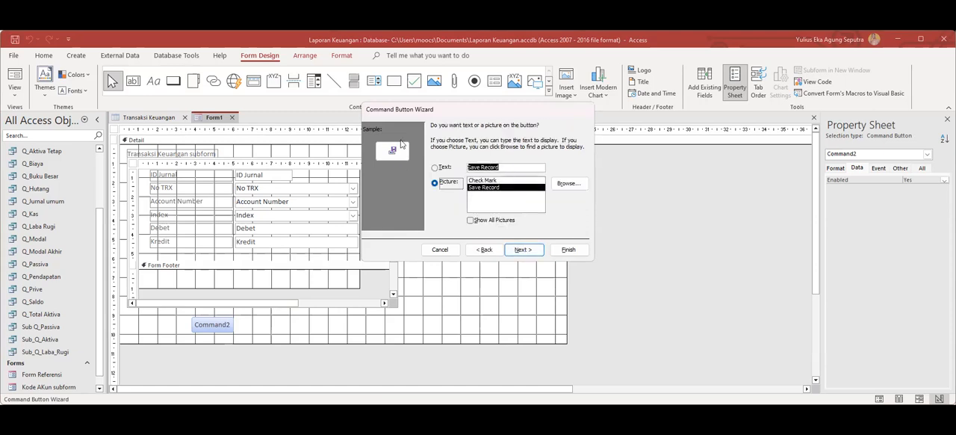
type("Simpan")
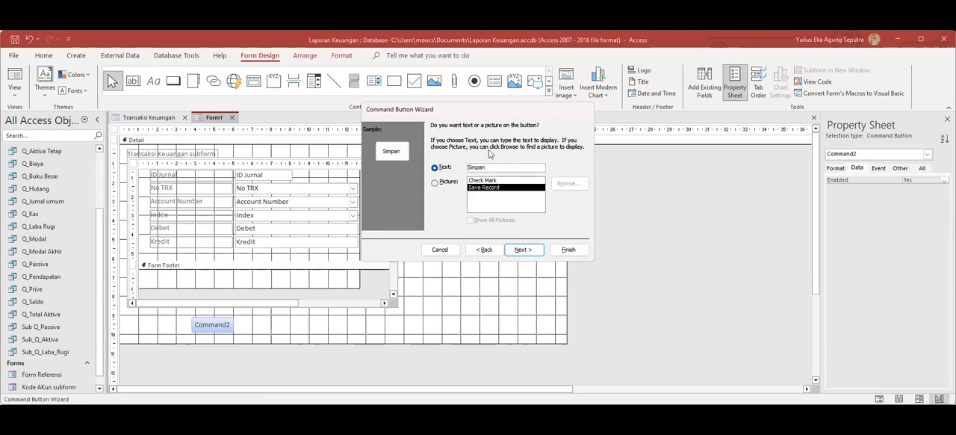
left_click(533, 251)
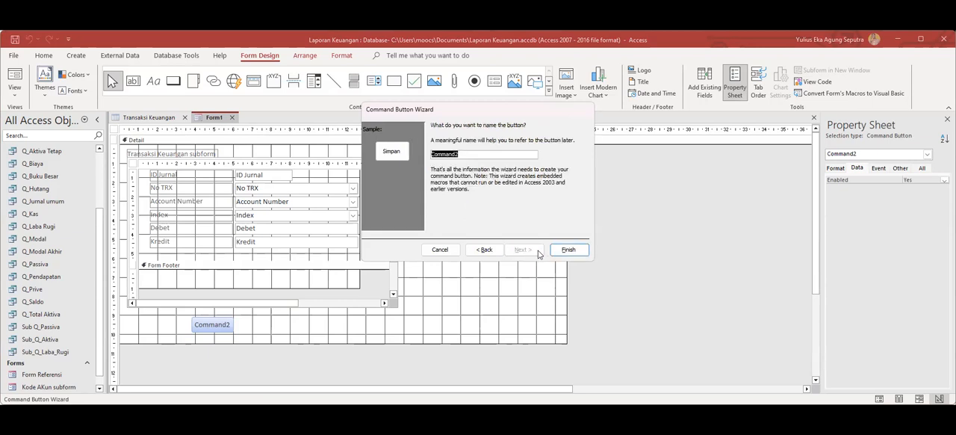
left_click(568, 249)
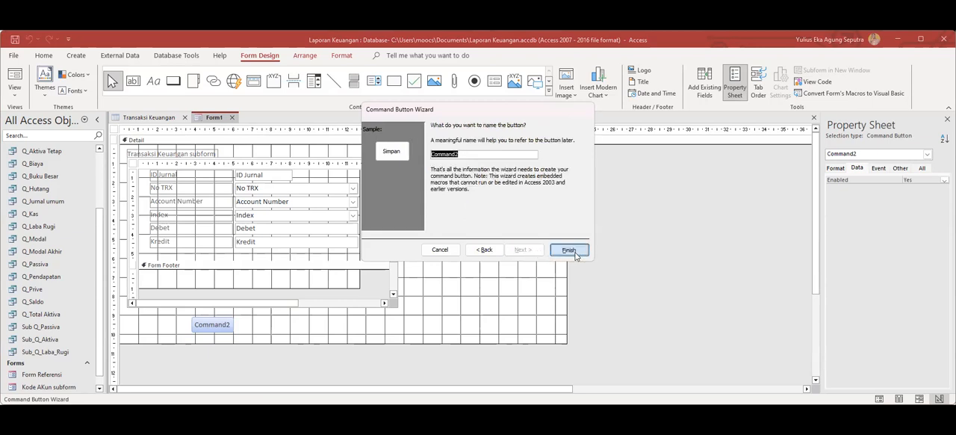
left_click(229, 330)
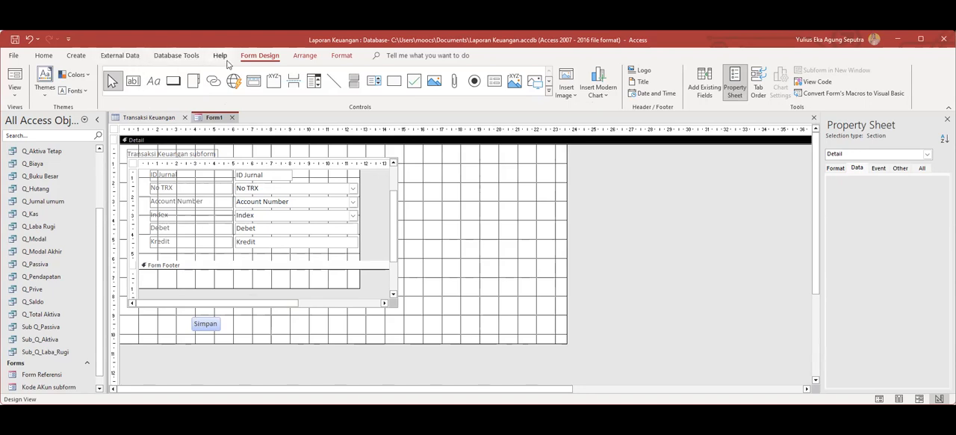
Add a Delete Record command button with the text Hapus beside Simpan, level with it, keeping the default name.
left_click(173, 81)
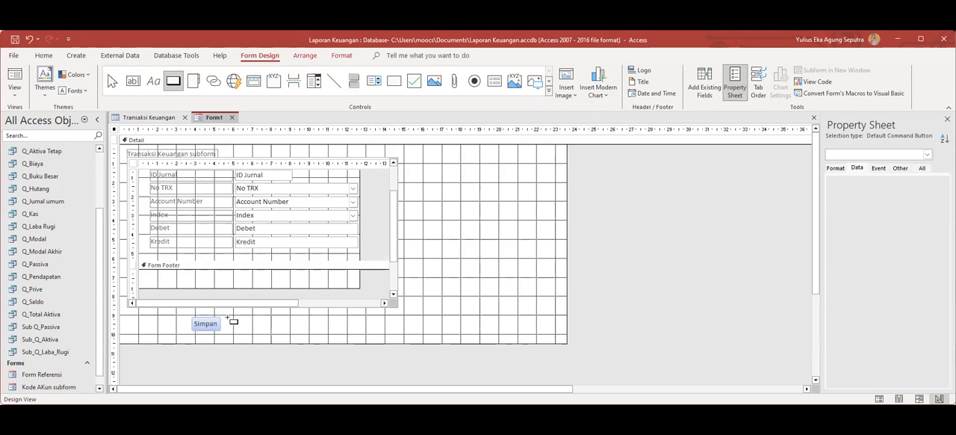
left_click_drag(231, 320, 262, 332)
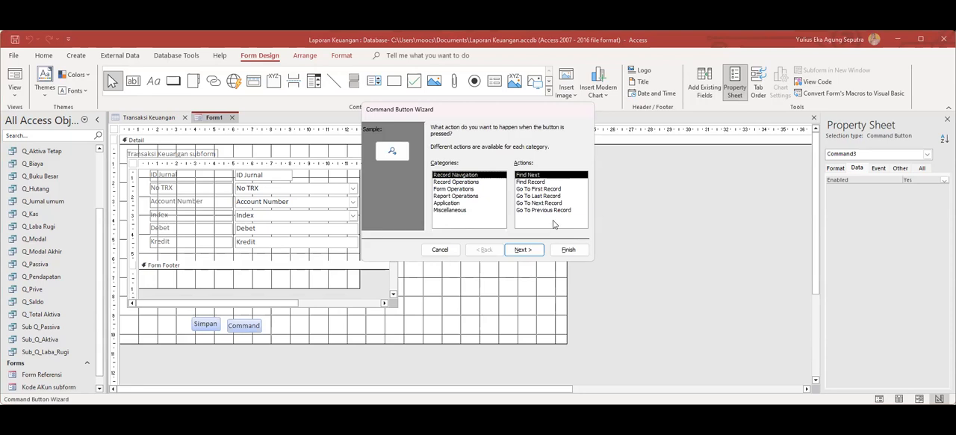
left_click(454, 183)
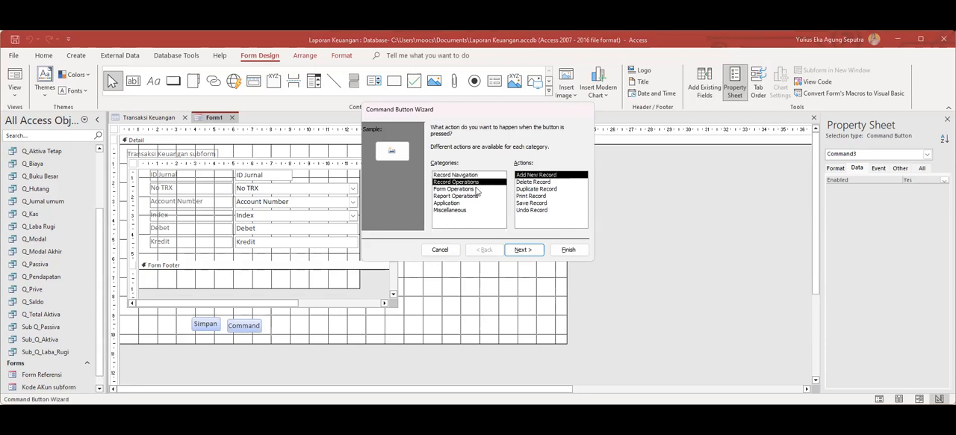
left_click(538, 183)
left_click(522, 250)
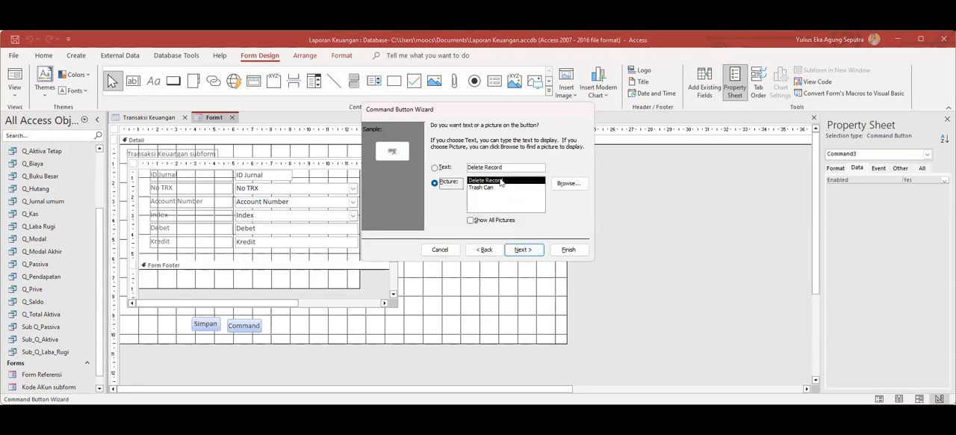
left_click(434, 167)
type("Hapus")
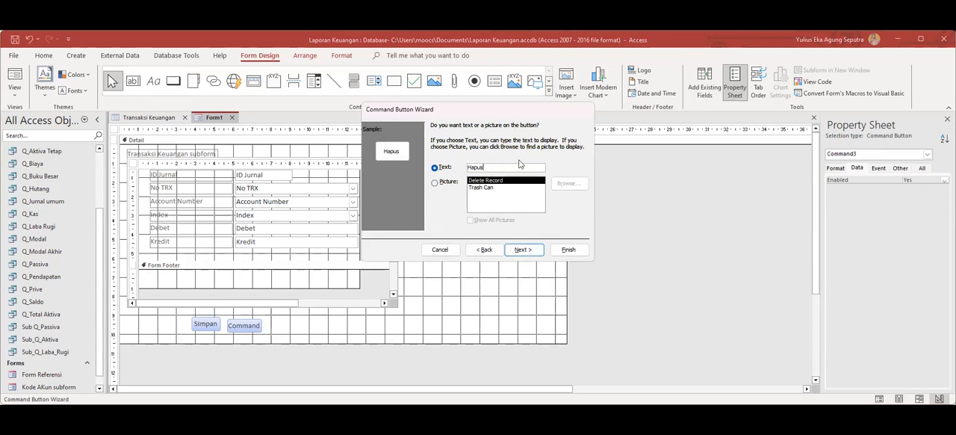
left_click(522, 250)
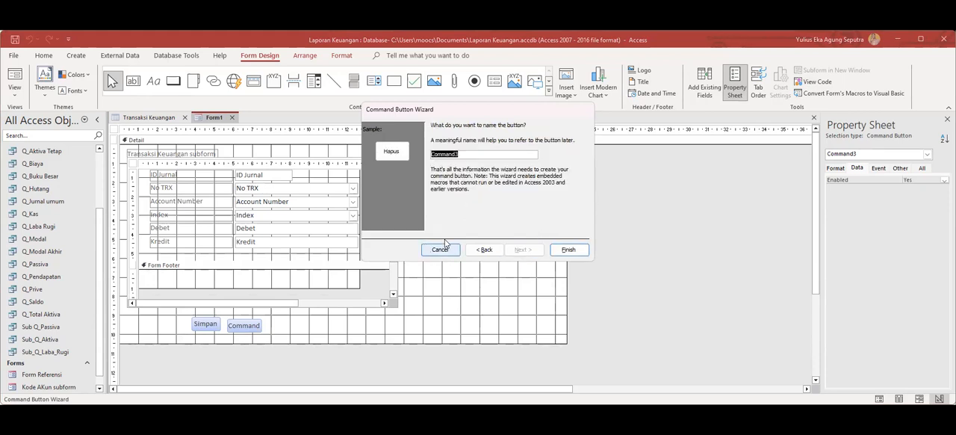
key("Return")
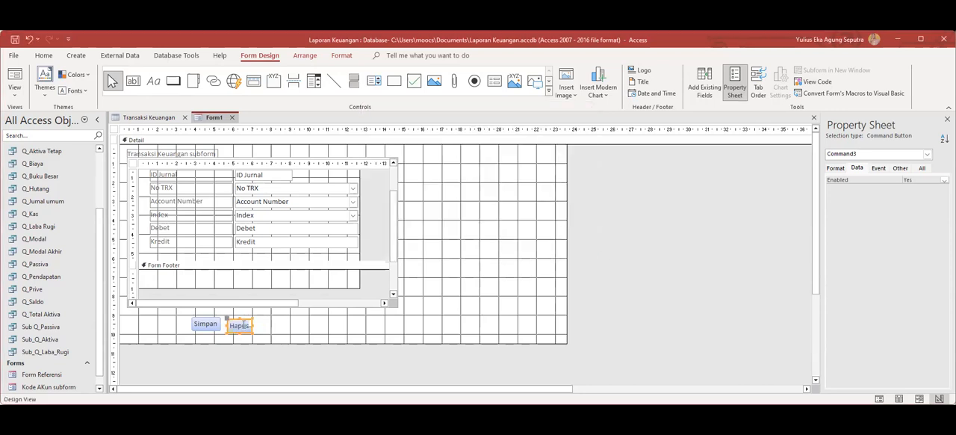
left_click(244, 321)
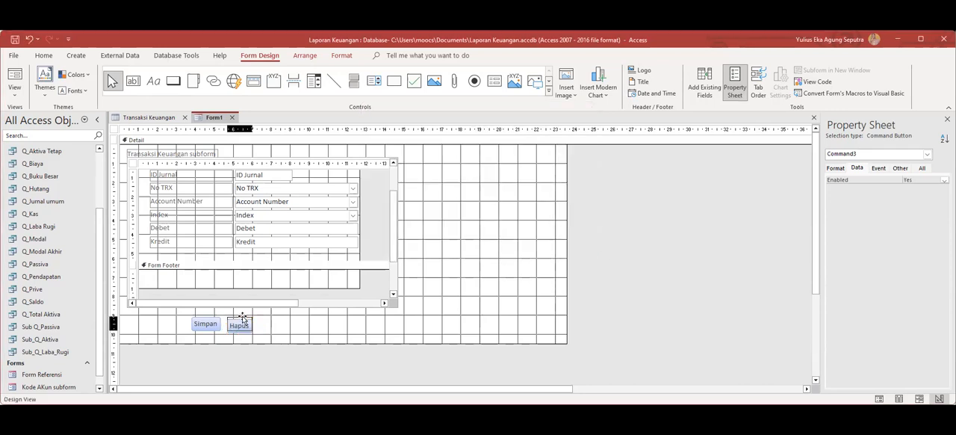
left_click(265, 333)
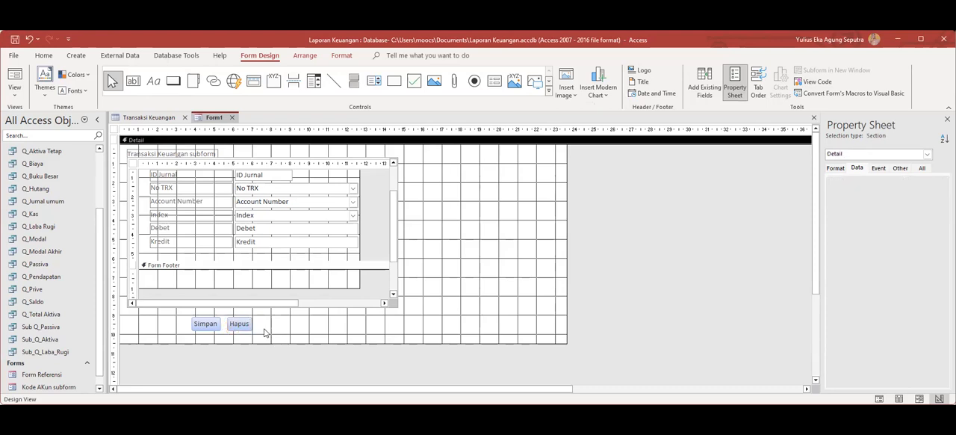
Add a Close Form command button with the text Tutup beside Hapus, level with it, keeping the default name.
left_click(172, 80)
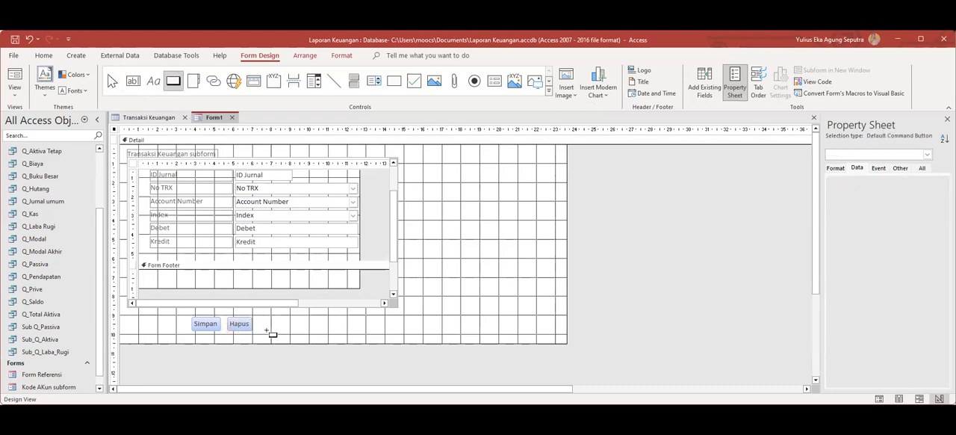
left_click_drag(260, 318, 305, 333)
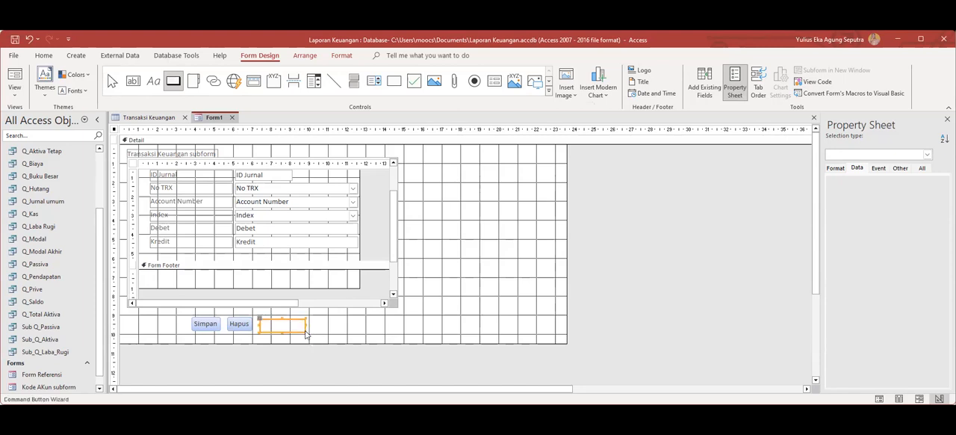
left_click(455, 189)
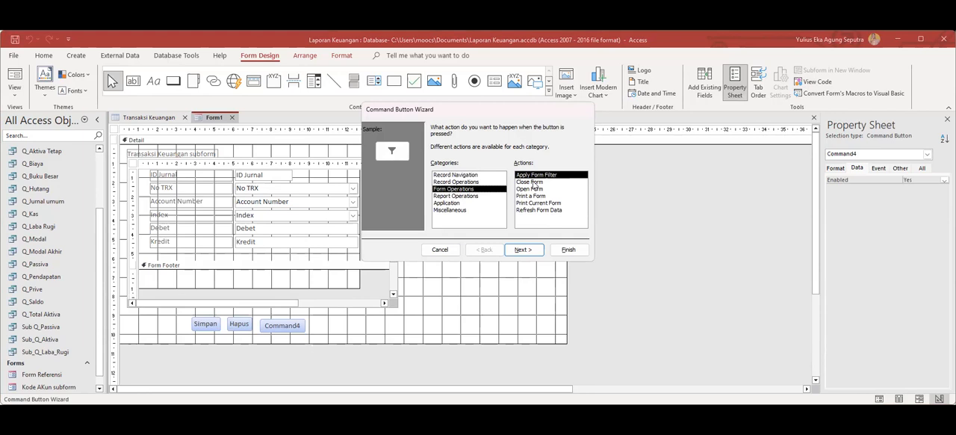
left_click(533, 182)
left_click(527, 250)
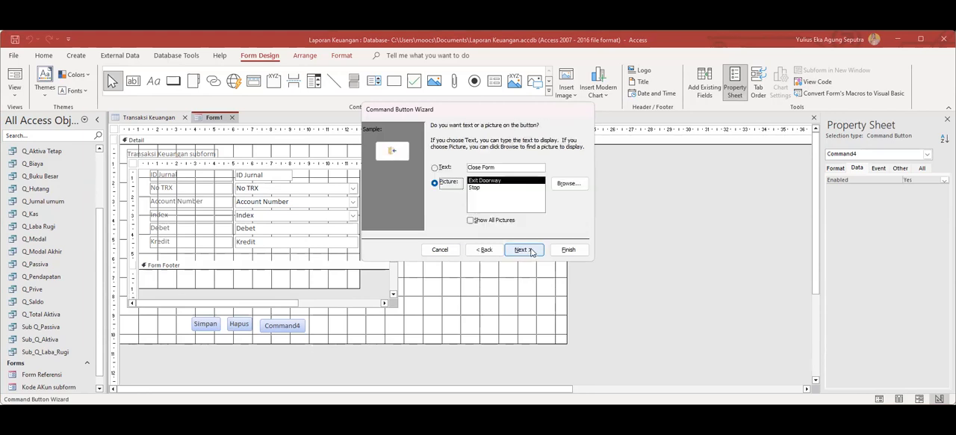
left_click(493, 167)
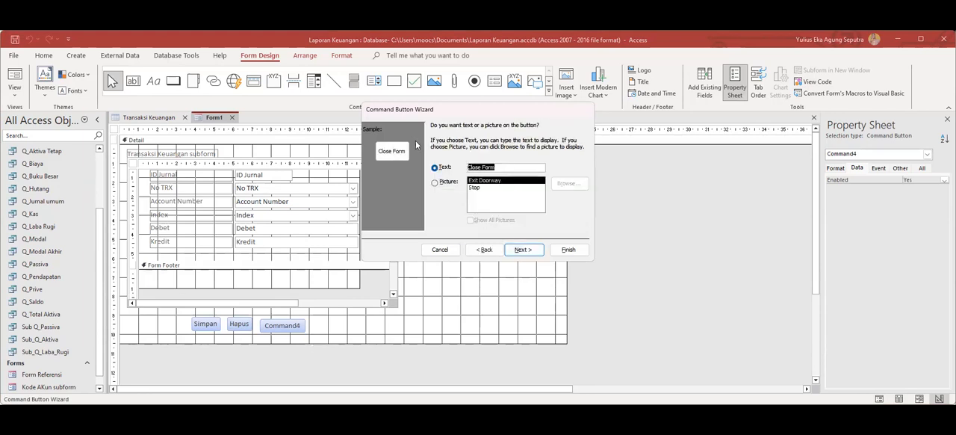
type("Tutup")
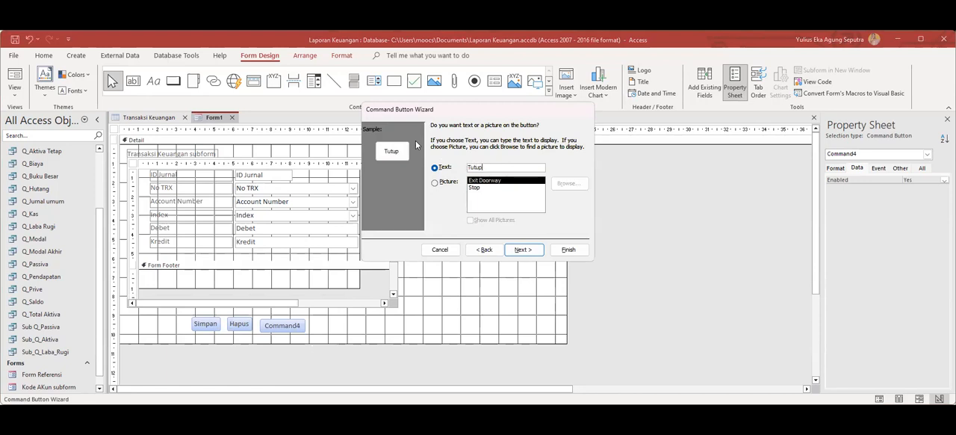
left_click(523, 249)
left_click(576, 251)
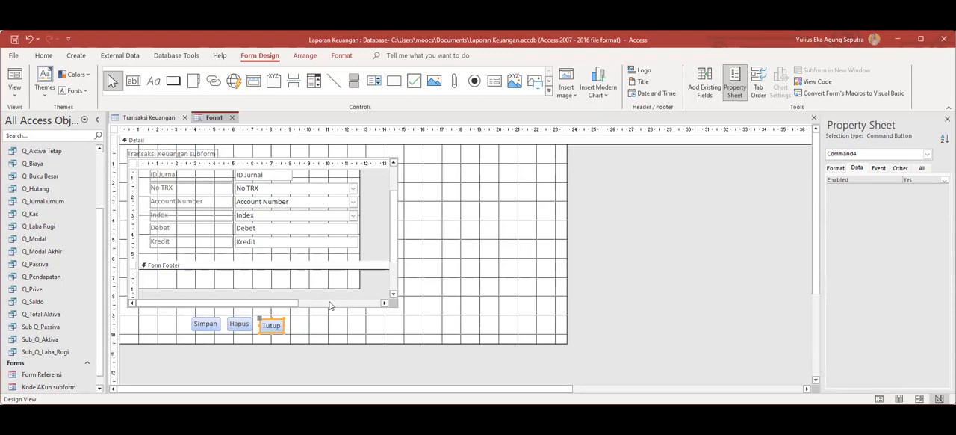
left_click_drag(267, 319, 269, 317)
left_click(332, 326)
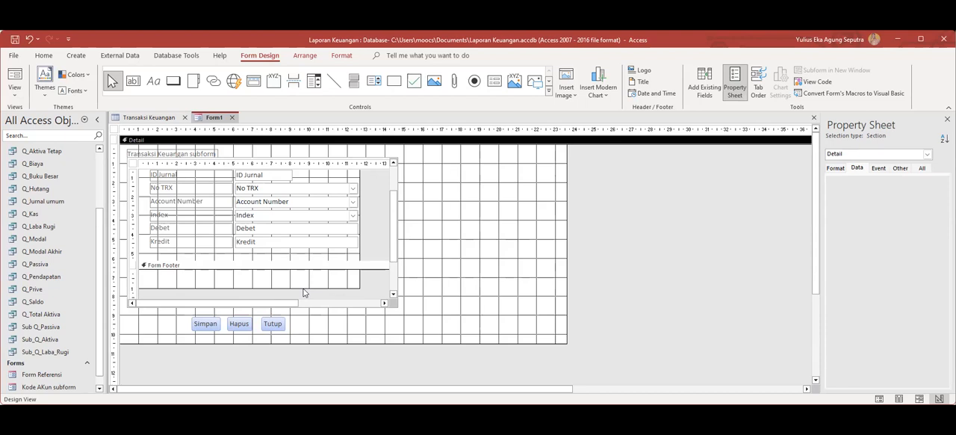
Save the form as Form Input Transaksi.
right_click(215, 119)
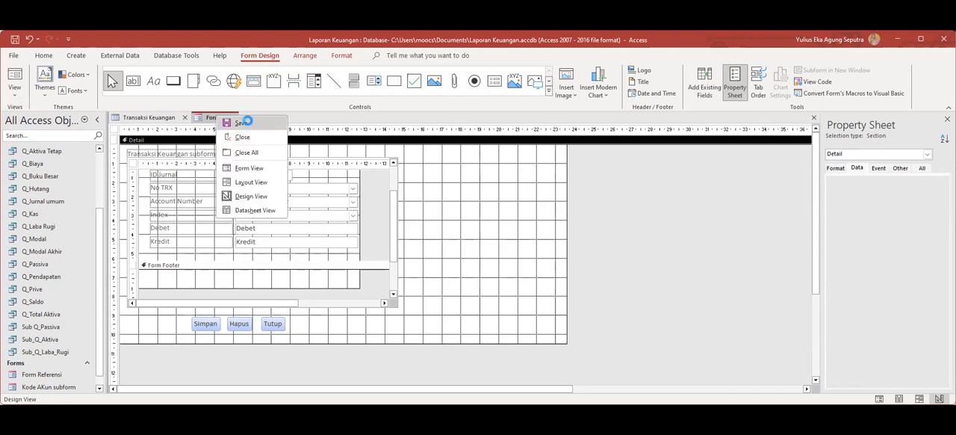
left_click(243, 123)
type("Form Input Transaksi")
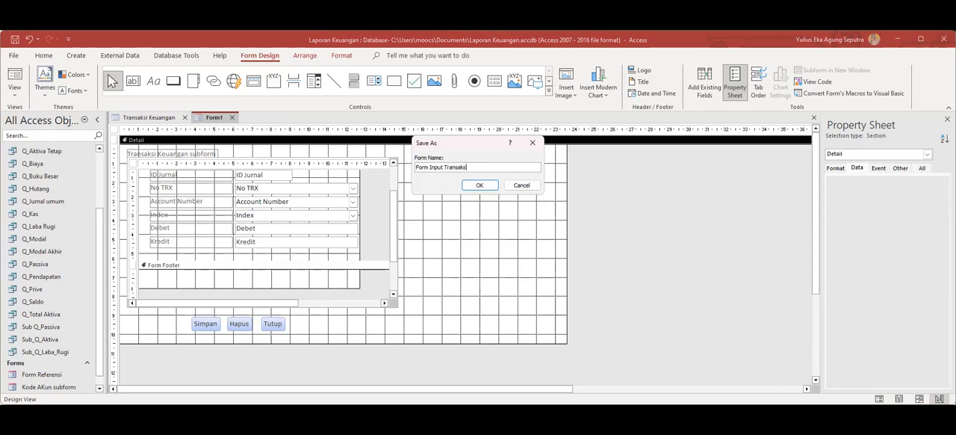
left_click(476, 185)
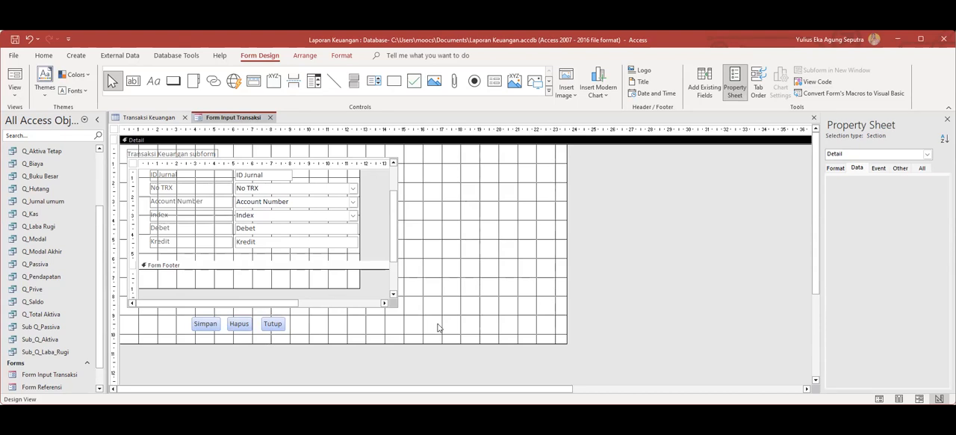
Preview the form in Form View to check how many subform columns fit, and return to Design View.
right_click(234, 118)
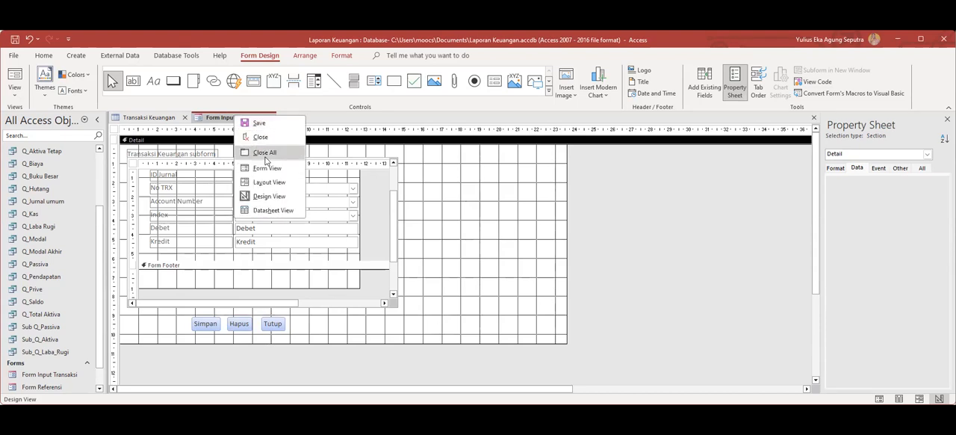
left_click(267, 168)
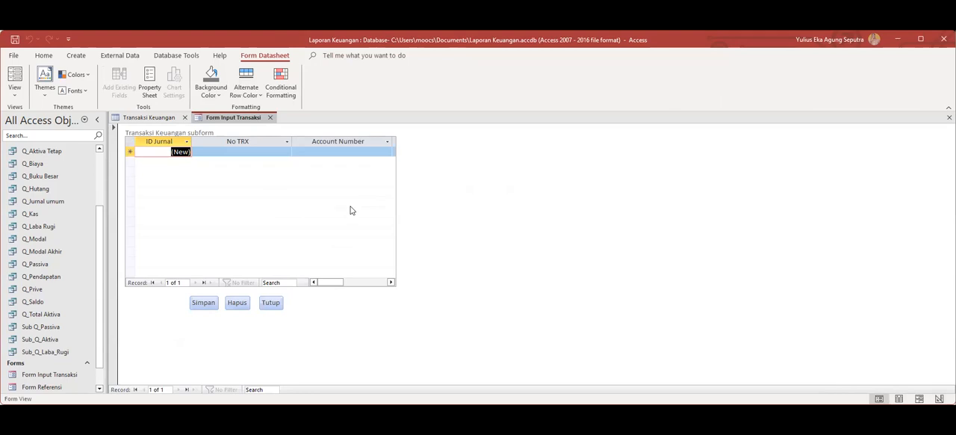
left_click_drag(335, 281, 295, 281)
right_click(239, 119)
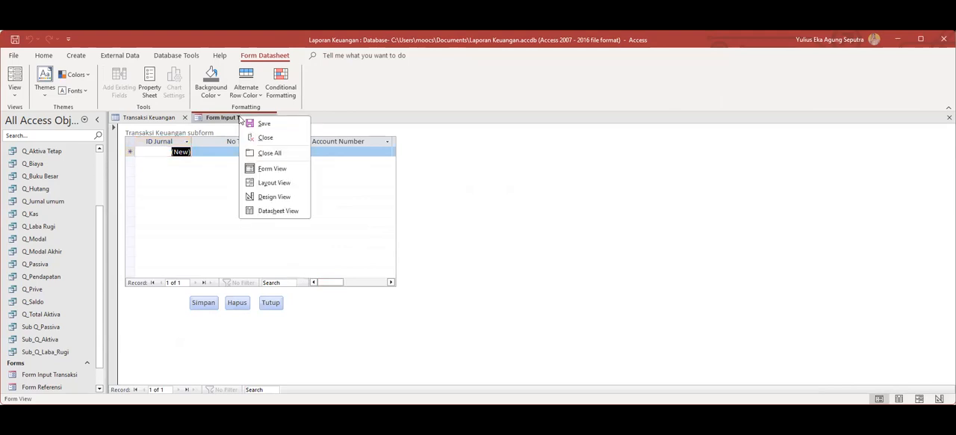
left_click(281, 198)
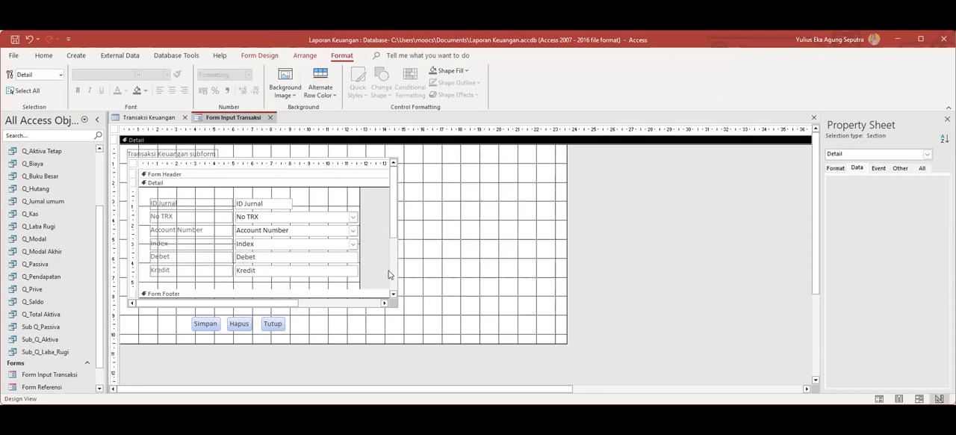
Widen the Transaksi Keuangan subform to about 19 cm by extending its outer edge, keeping its height.
left_click(281, 160)
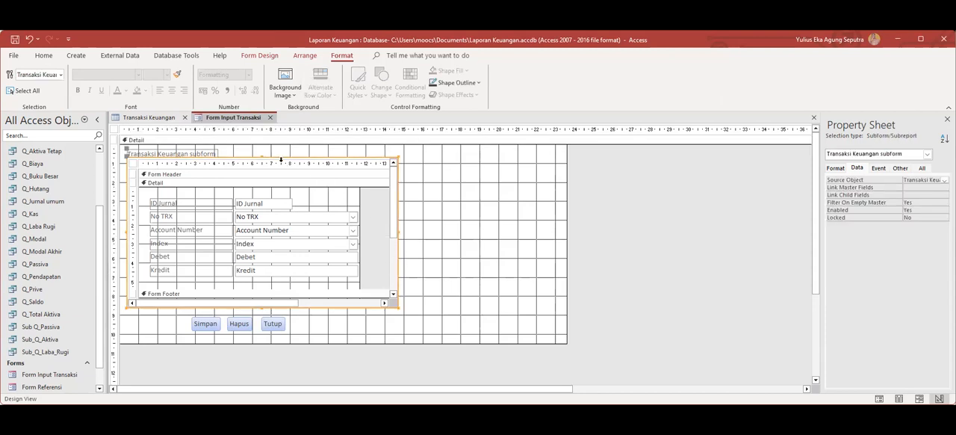
left_click(394, 237)
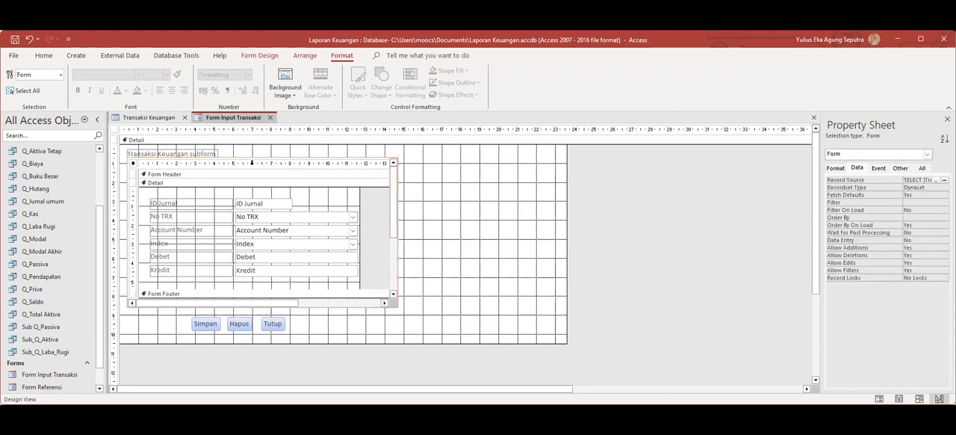
left_click(251, 162)
left_click(254, 156)
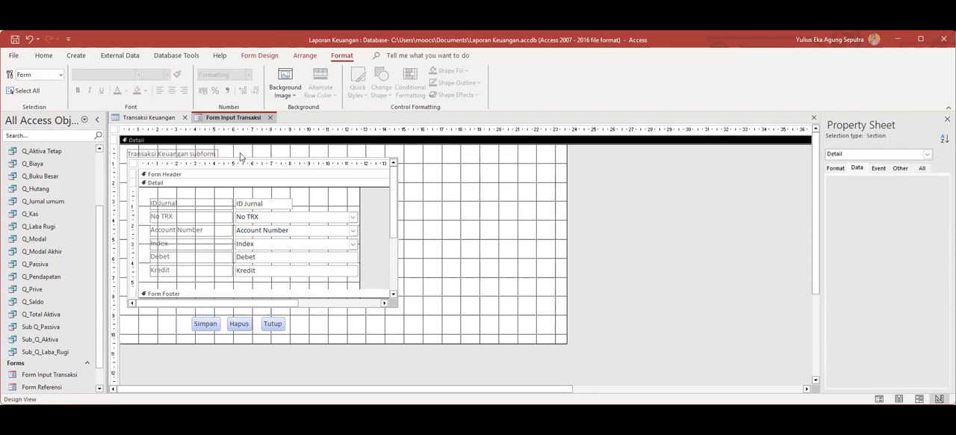
left_click(227, 161)
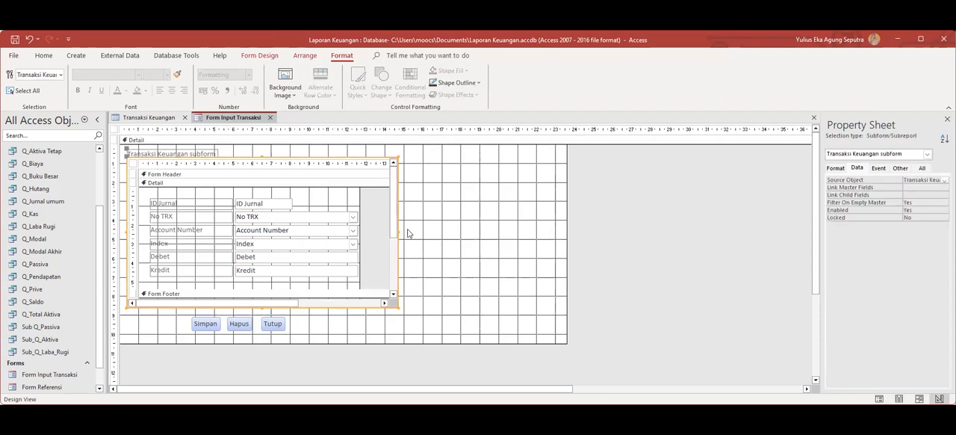
left_click_drag(397, 234, 489, 237)
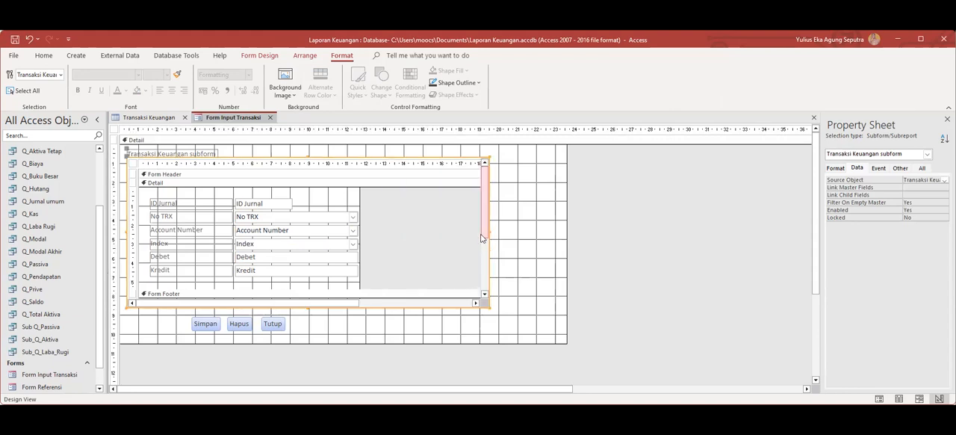
Save the form with its widened subform and open it in Form View.
right_click(229, 117)
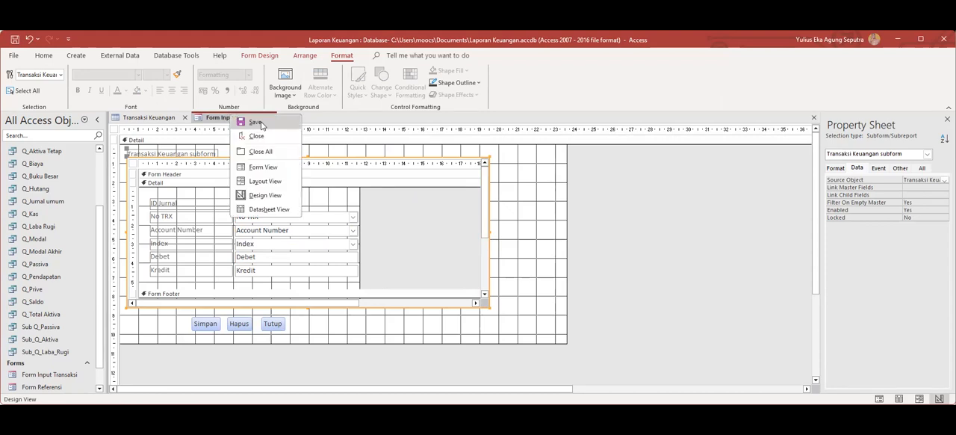
left_click(257, 123)
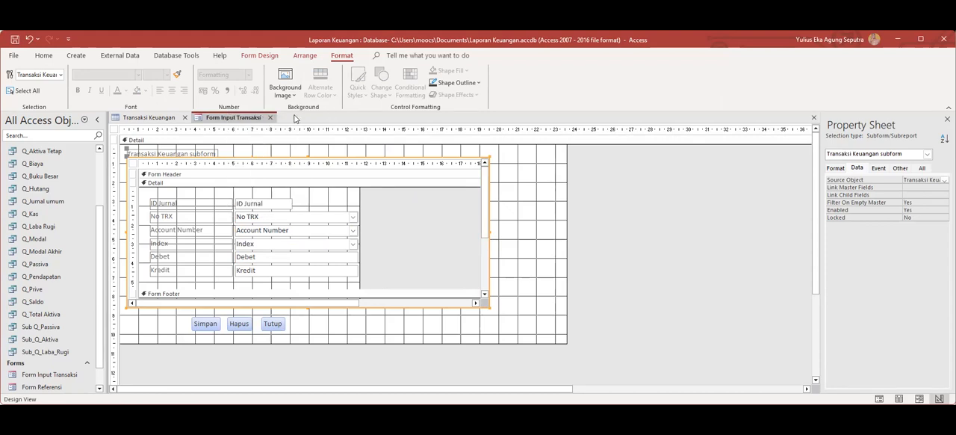
right_click(245, 119)
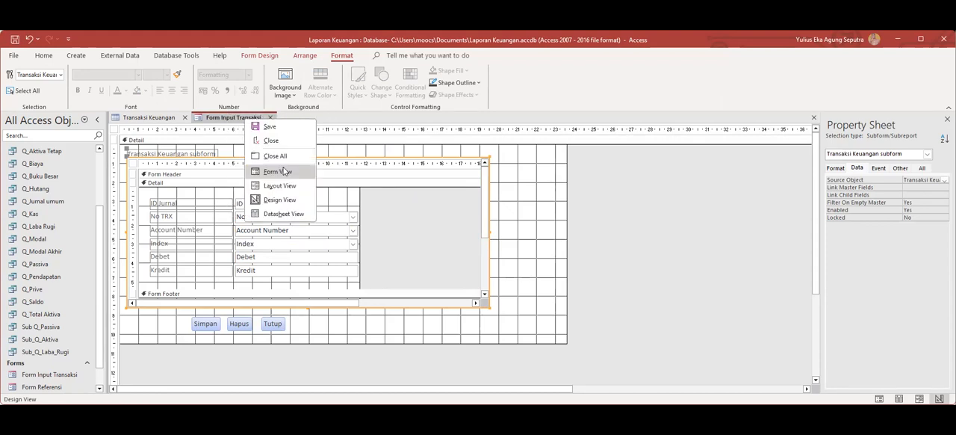
left_click(291, 170)
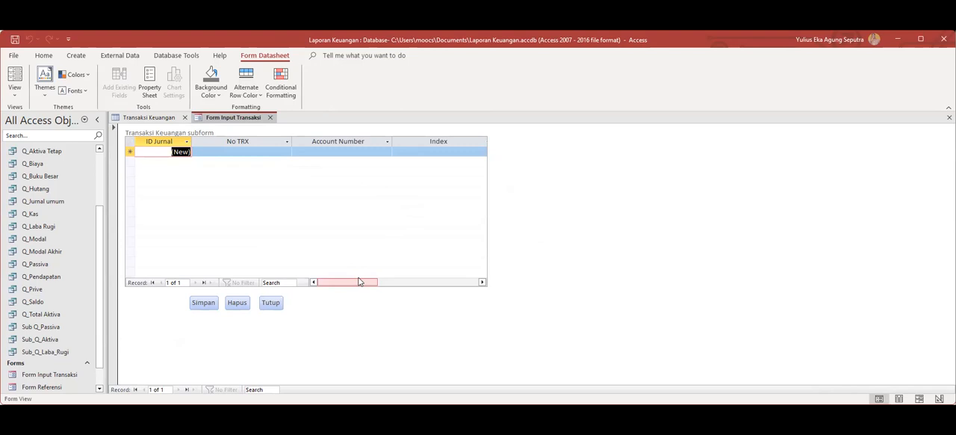
Start the first journal record with No TRX 001 and Account Number 1-211 (Peralatan).
left_click(273, 154)
left_click(286, 152)
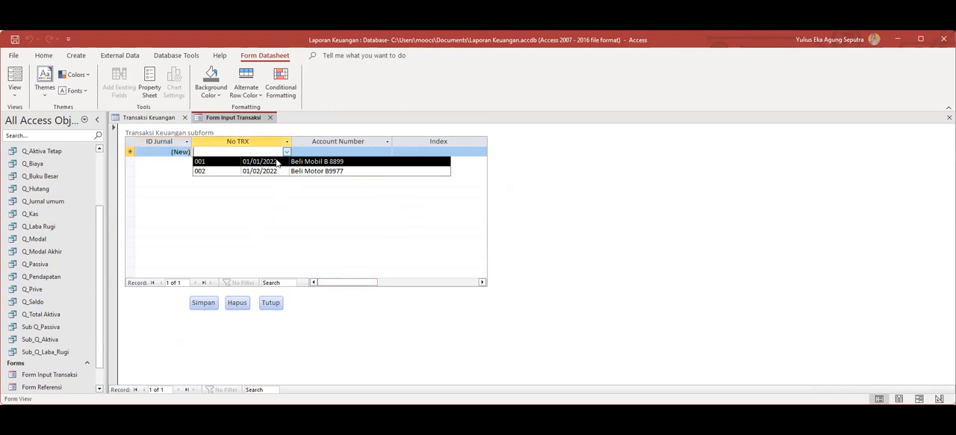
left_click(275, 162)
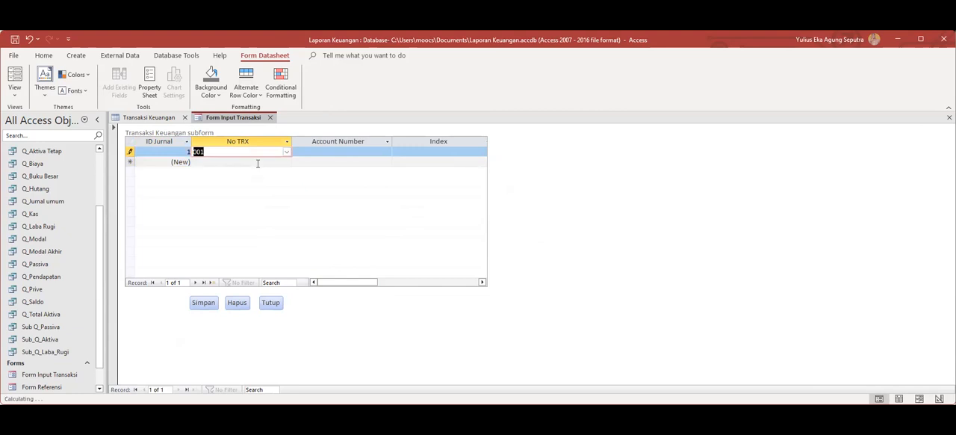
left_click(336, 152)
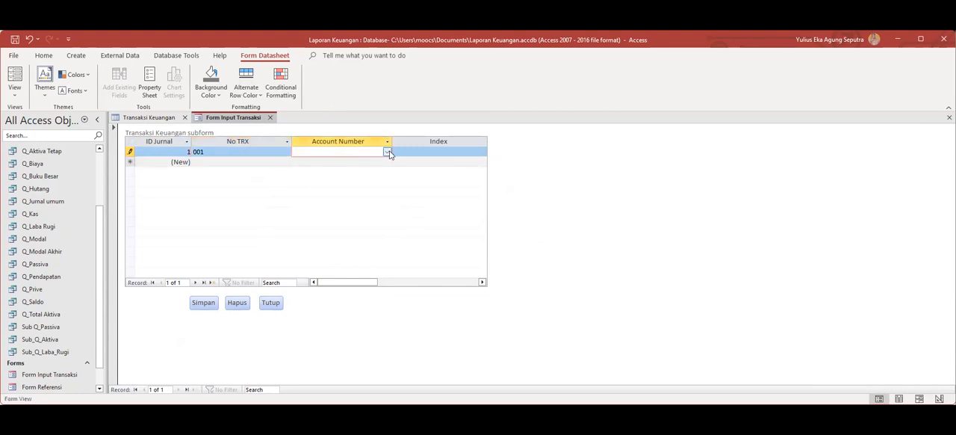
left_click(387, 152)
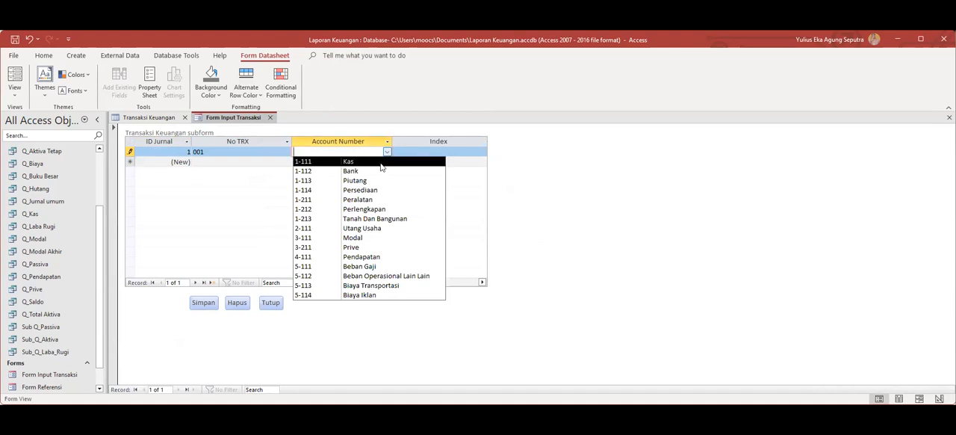
left_click(365, 200)
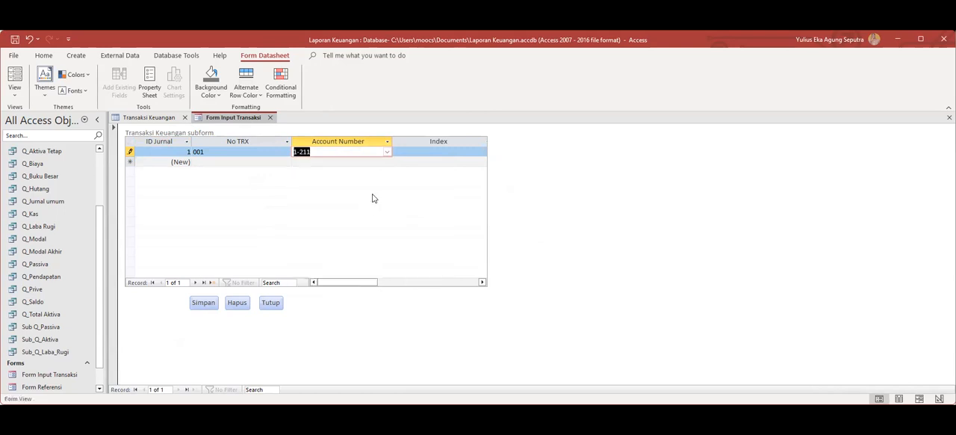
Set the first record's Index to 1 and enter 100 as its Debet amount.
left_click(437, 155)
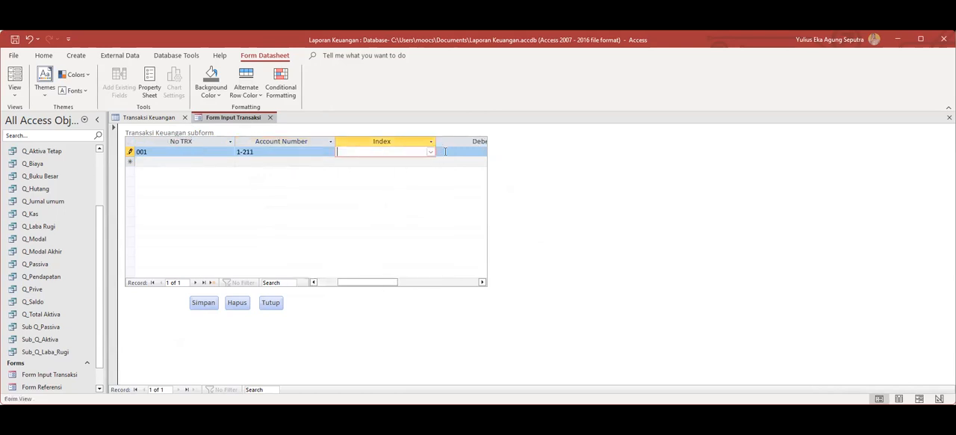
left_click(418, 168)
left_click(478, 152)
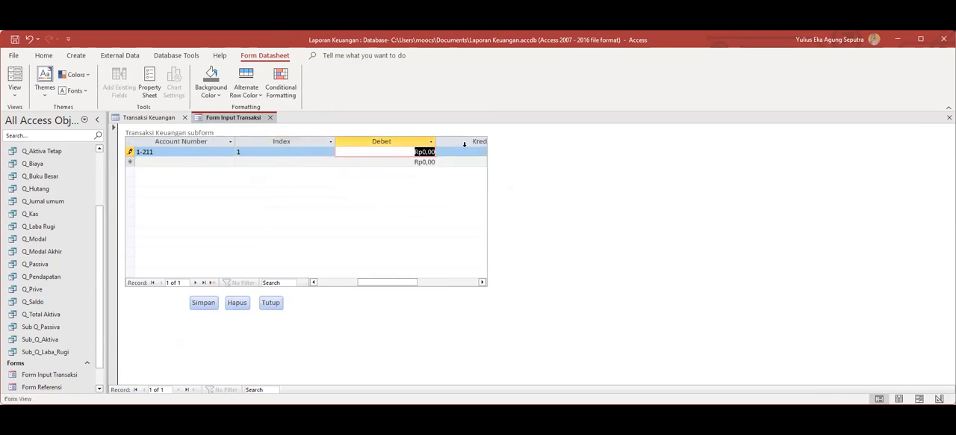
type("10000000")
Start a second journal record in the subform with No TRX 001.
left_click_drag(381, 283, 316, 283)
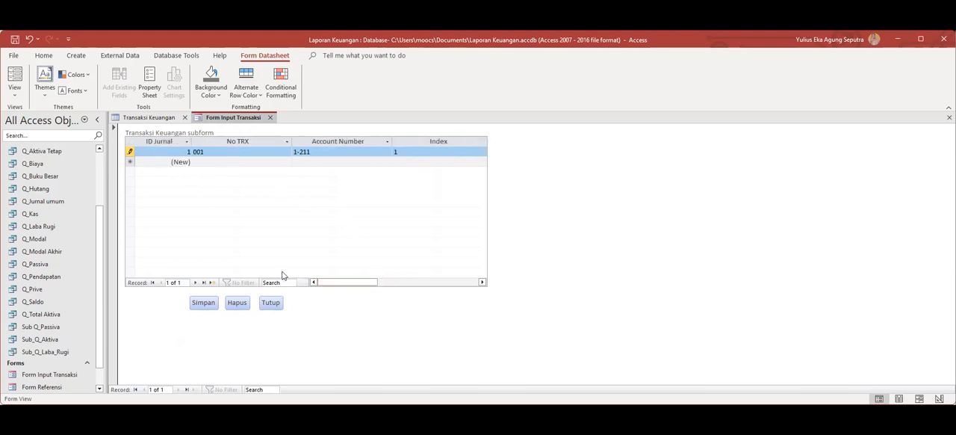
left_click(186, 161)
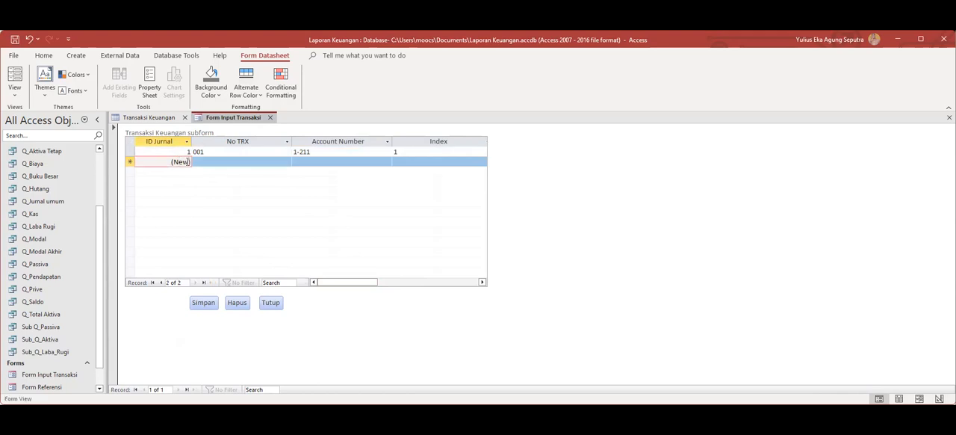
left_click(218, 161)
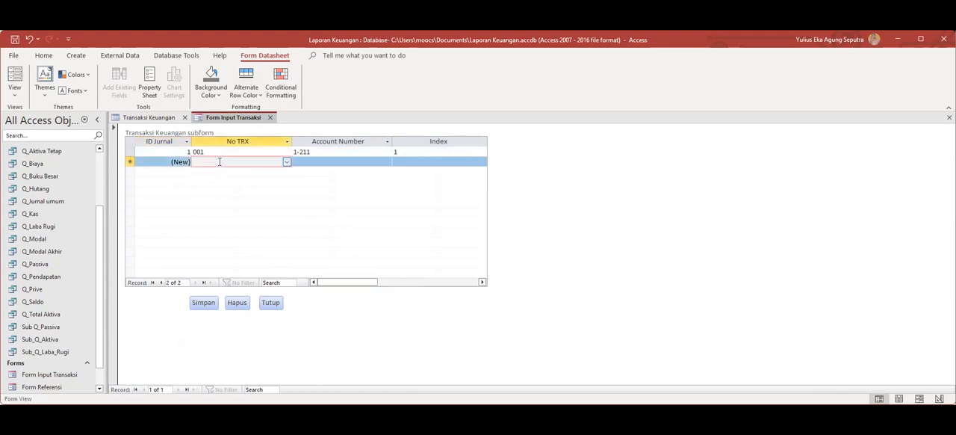
left_click(287, 162)
left_click(244, 172)
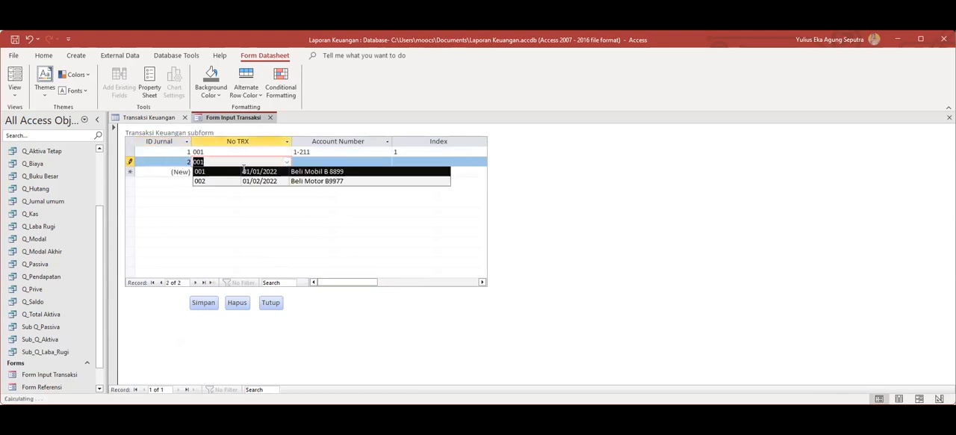
Set the second journal record's Account Number to 1-111 (Kas) and its Index to 1.
left_click(313, 160)
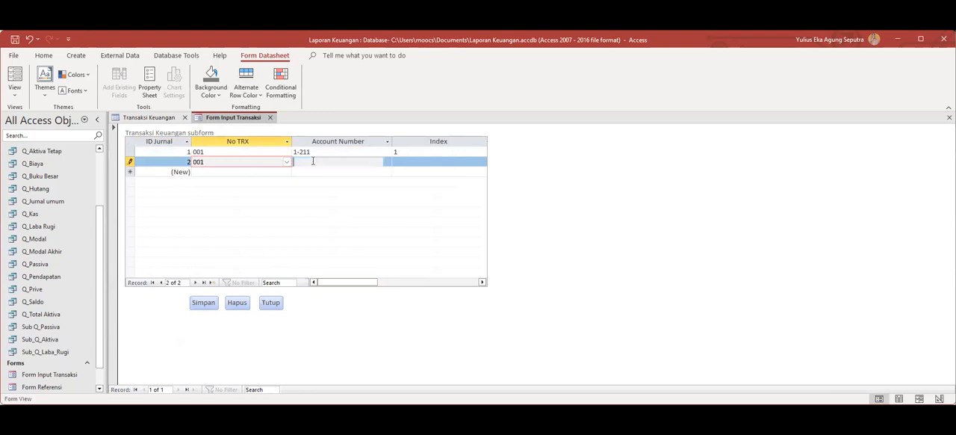
left_click(387, 163)
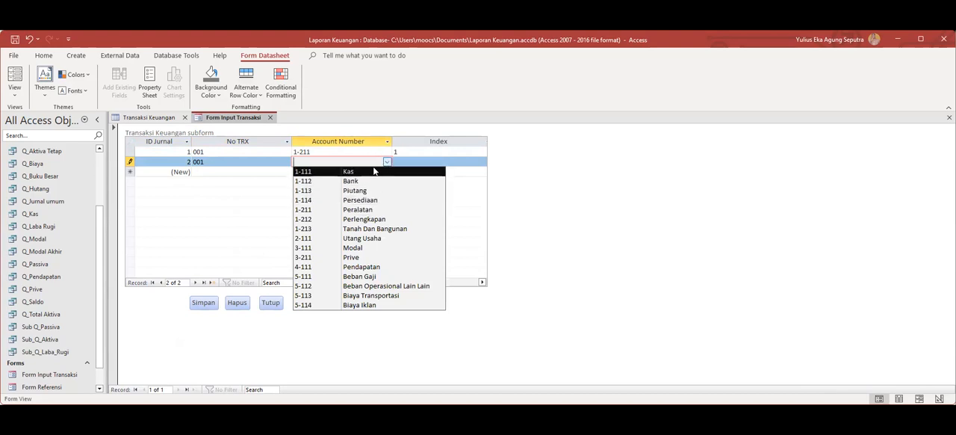
left_click(372, 172)
left_click(422, 162)
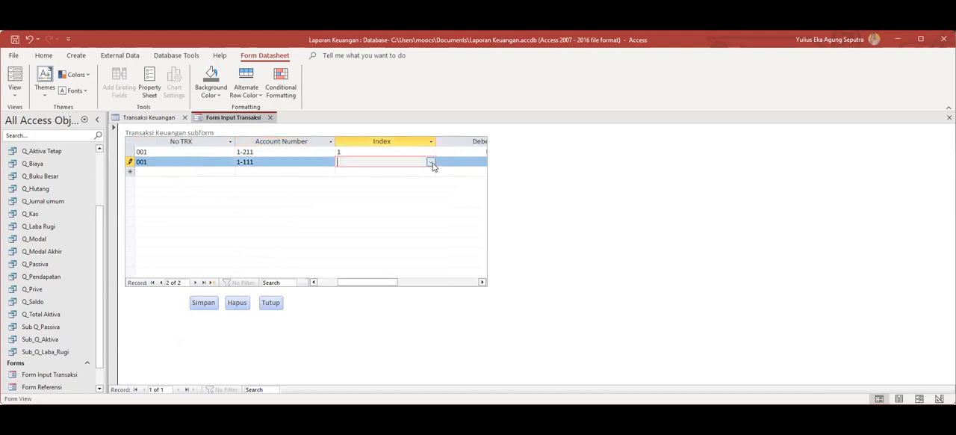
left_click(431, 163)
left_click(404, 182)
Enter 10000000 as the second record's Kredit amount and save the record with the form's Simpan command.
left_click_drag(380, 285, 422, 286)
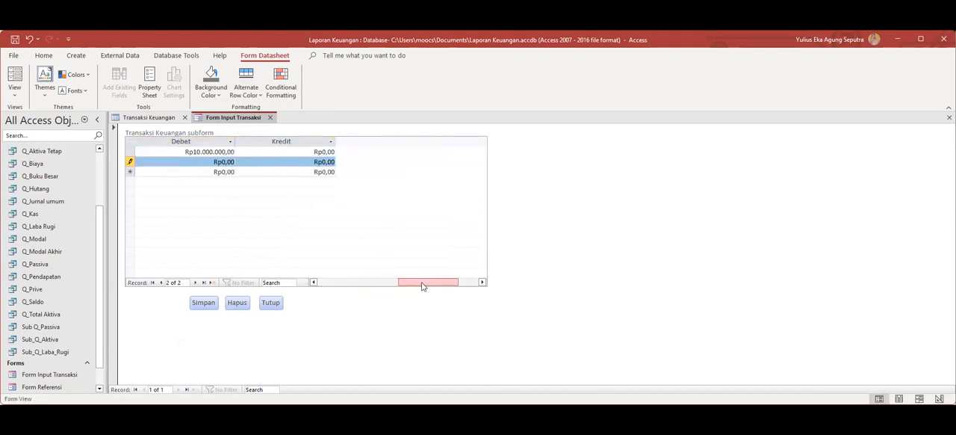
left_click(314, 158)
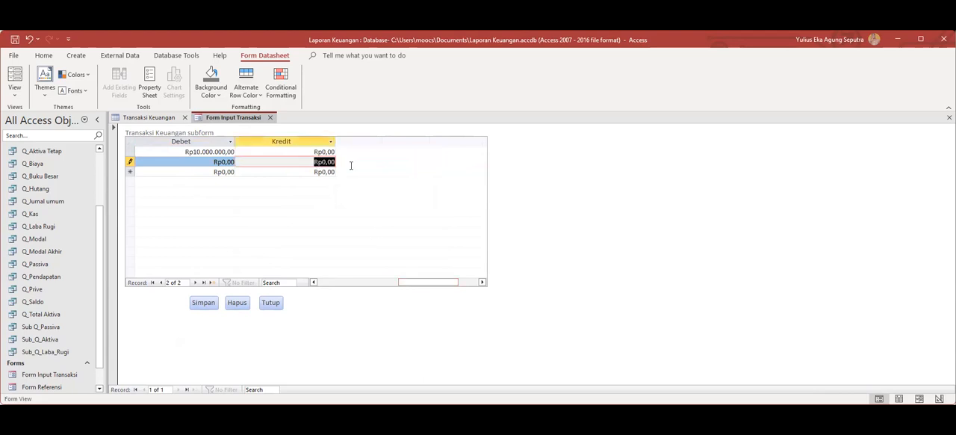
type("10000000")
left_click_drag(406, 280, 289, 274)
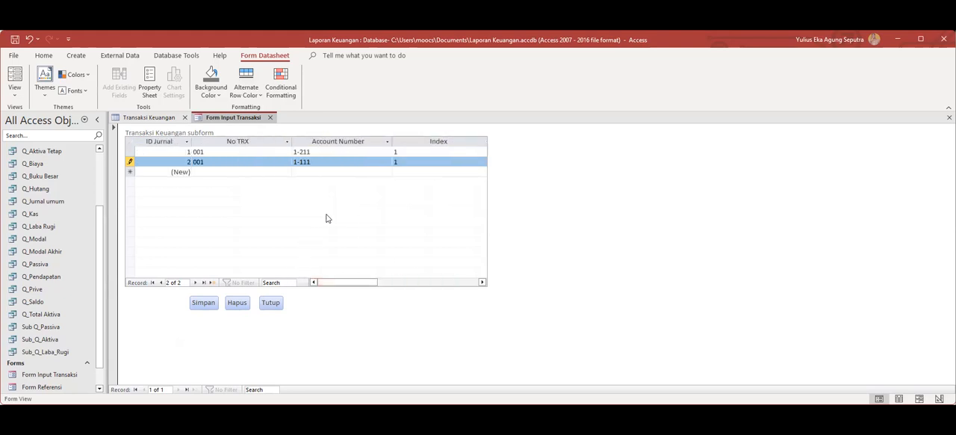
left_click(204, 304)
left_click_drag(356, 283, 292, 245)
Check the Transaksi Keuangan table and the journal entries under transaction 001 in the Keterangan Transaksi table.
left_click_drag(98, 274, 97, 198)
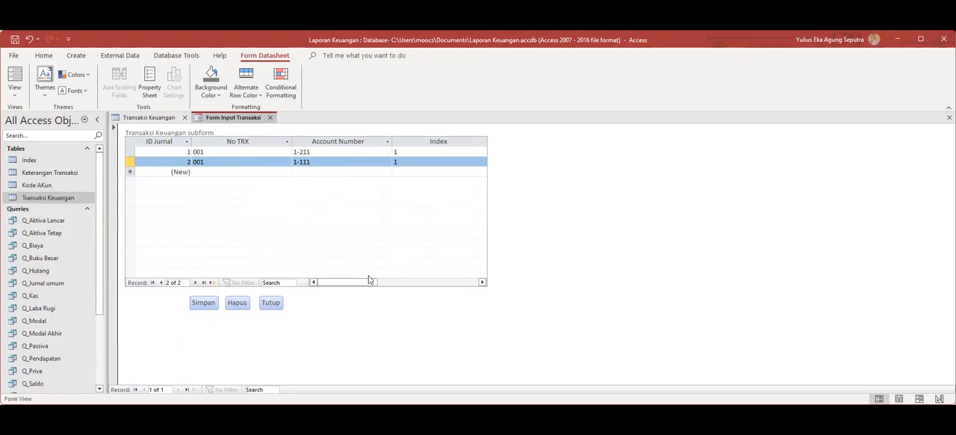
double_click(31, 198)
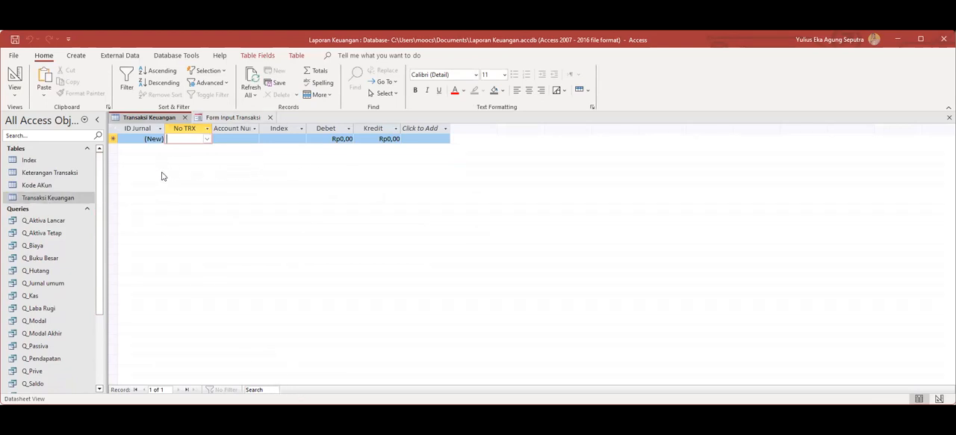
left_click(47, 196)
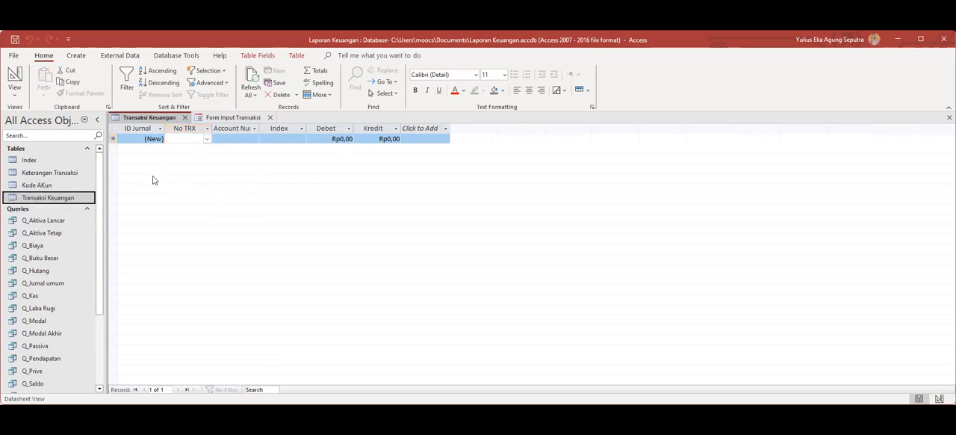
double_click(56, 174)
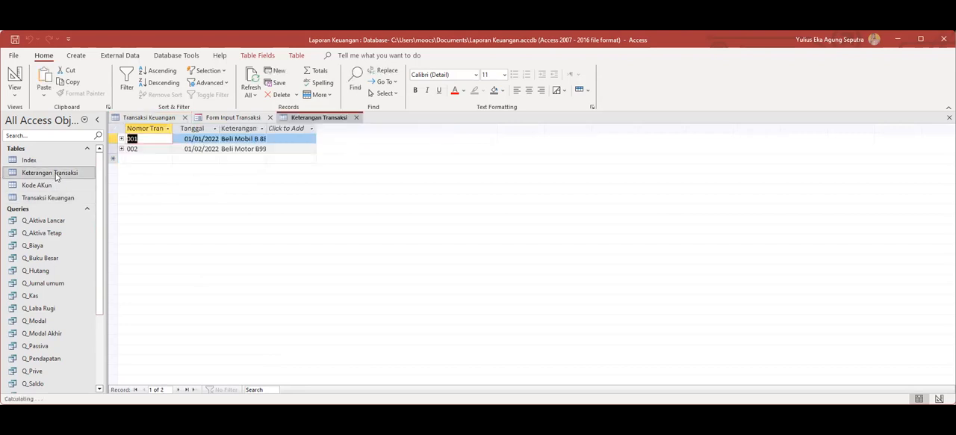
left_click(122, 139)
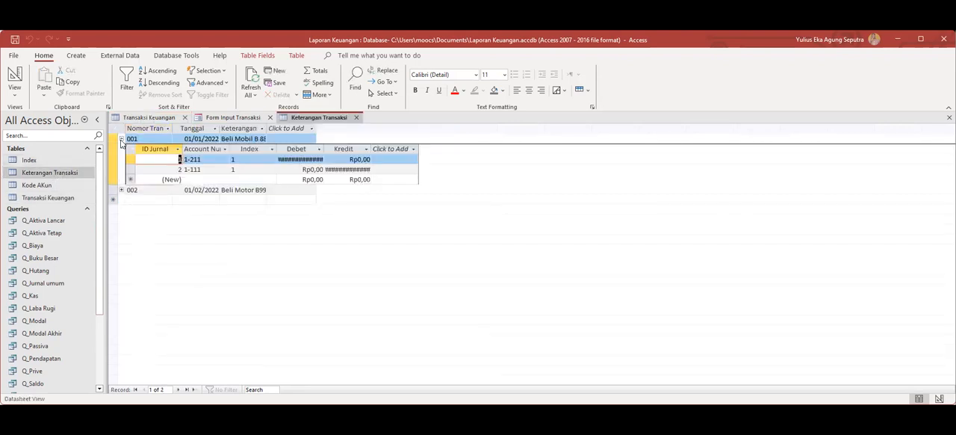
left_click(122, 141)
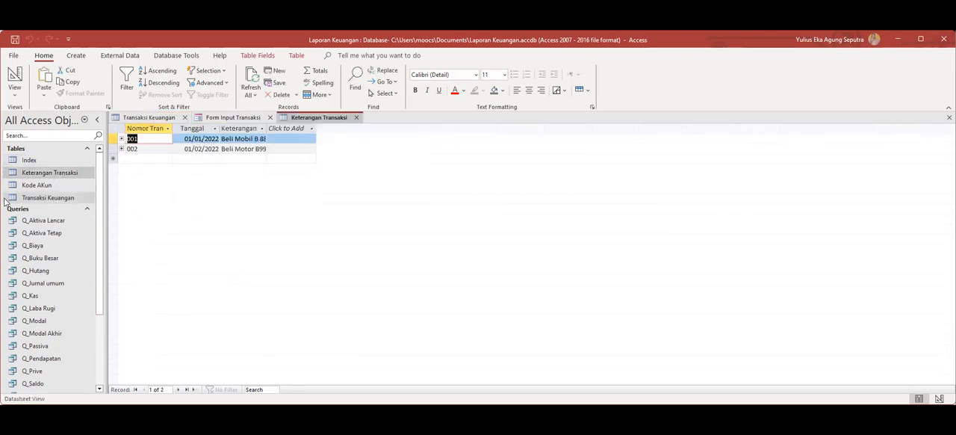
left_click(356, 118)
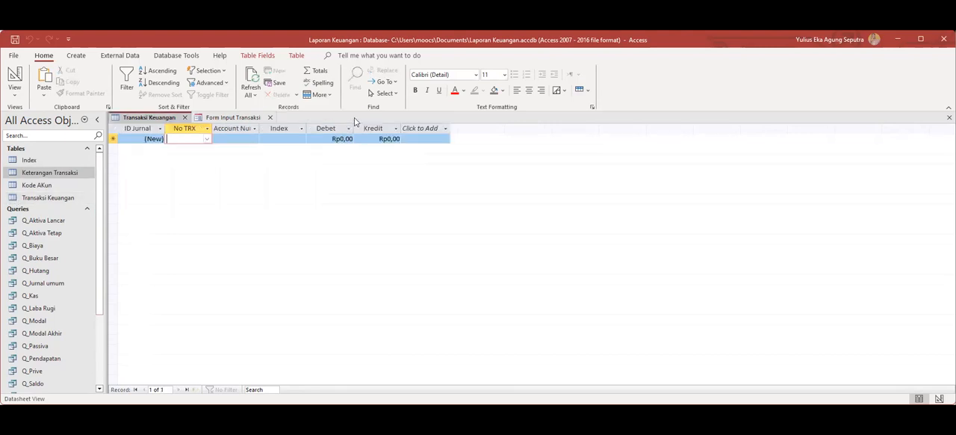
left_click(52, 196)
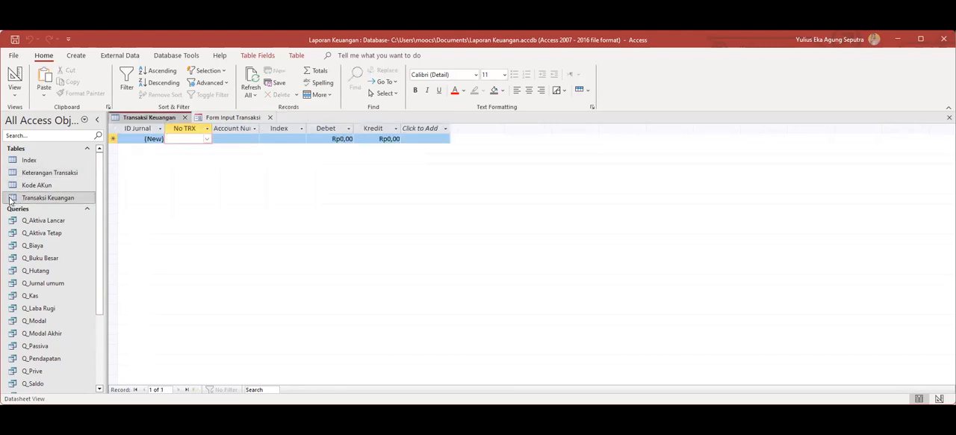
left_click(208, 139)
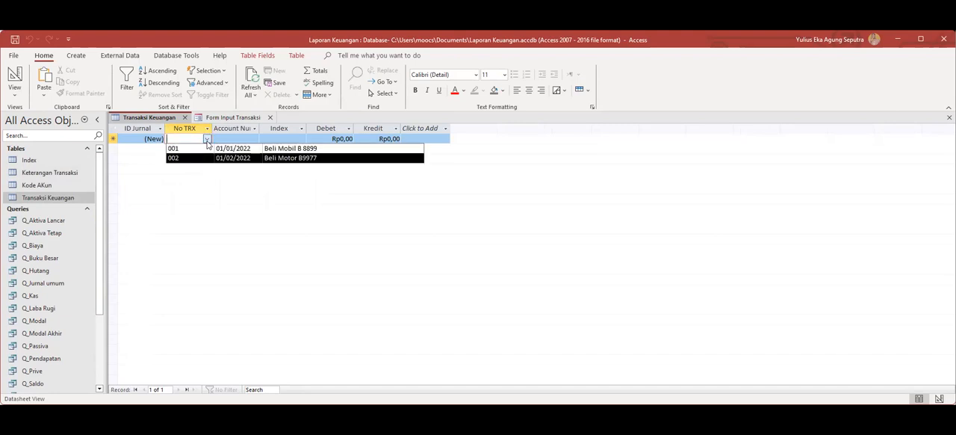
left_click(200, 148)
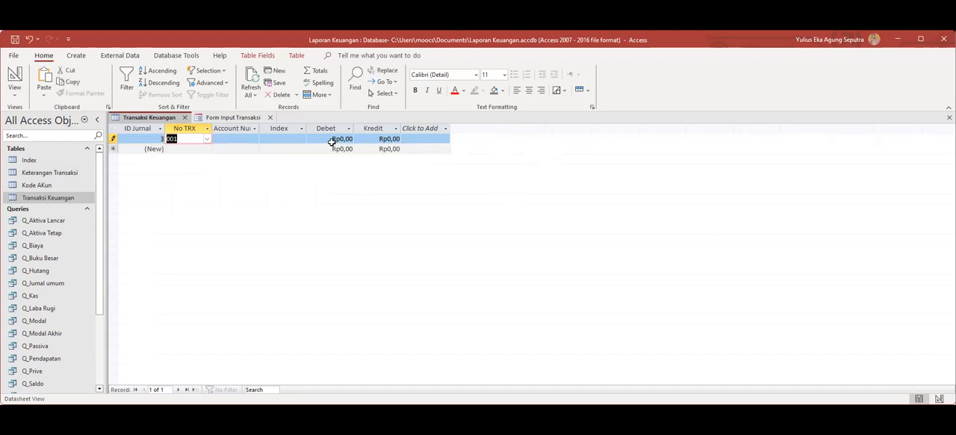
key("Escape")
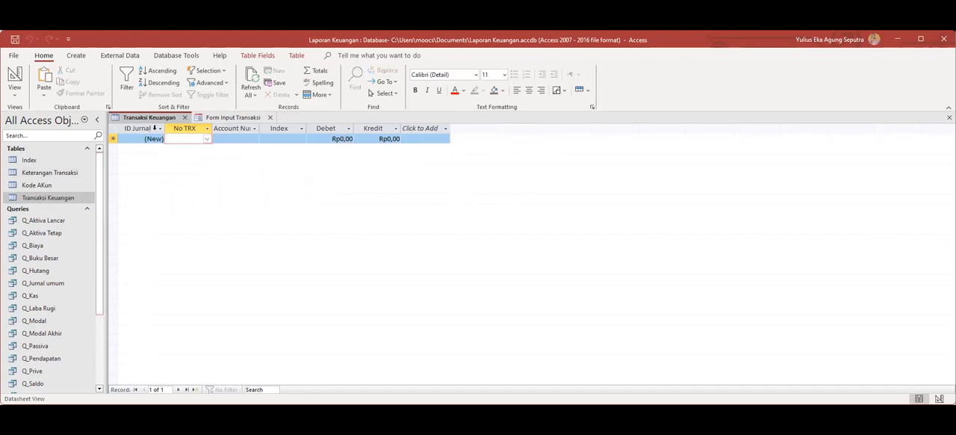
left_click(9, 198)
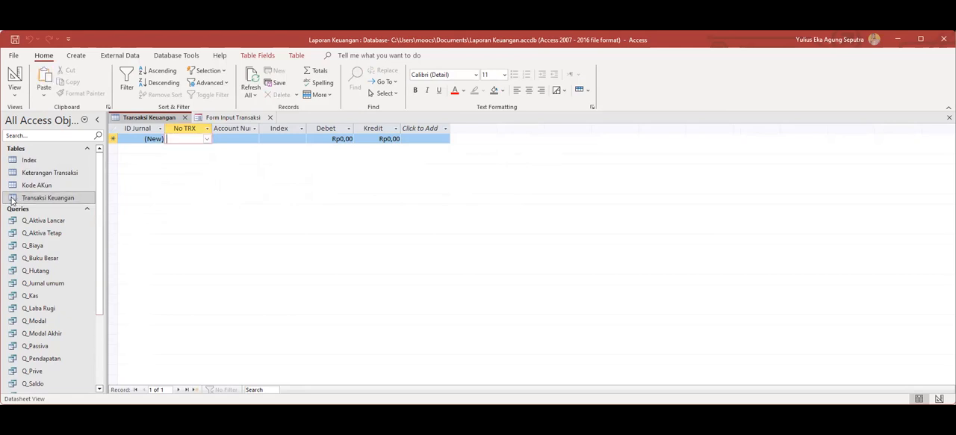
Reopen Keterangan Transaksi, expand transaction 001 and widen the Debet and Kredit columns to fit the amounts.
left_click(45, 174)
double_click(45, 176)
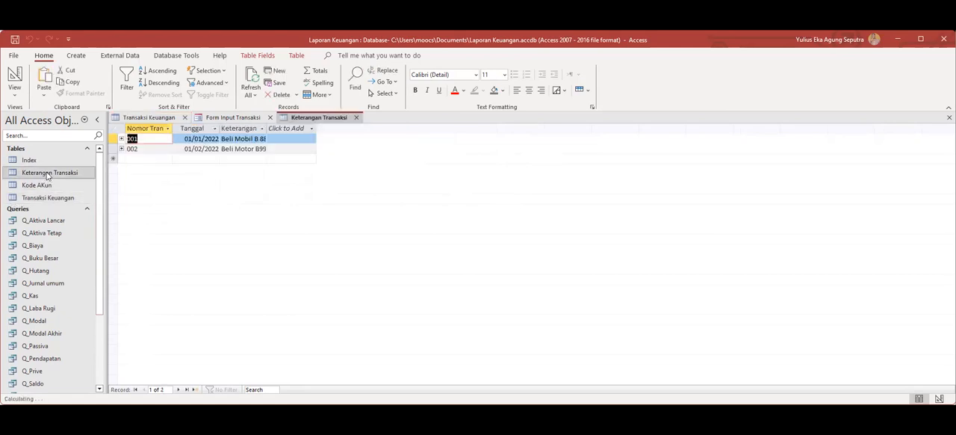
left_click(121, 139)
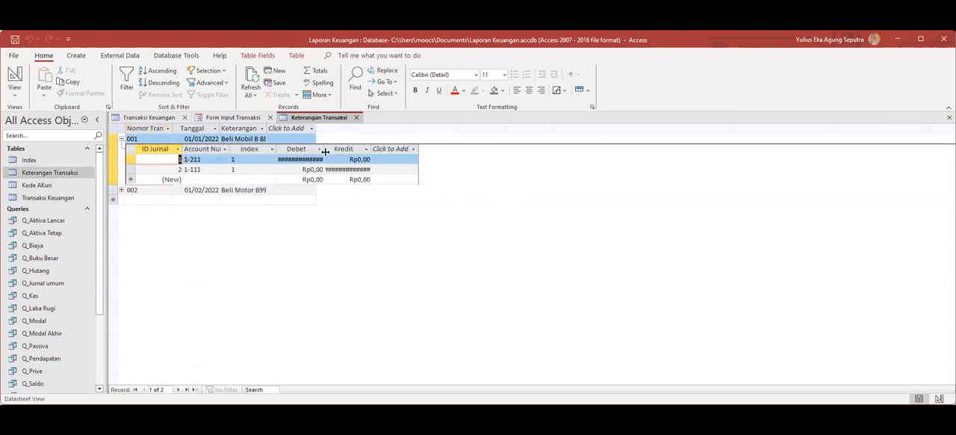
left_click_drag(322, 149, 420, 149)
left_click(333, 239)
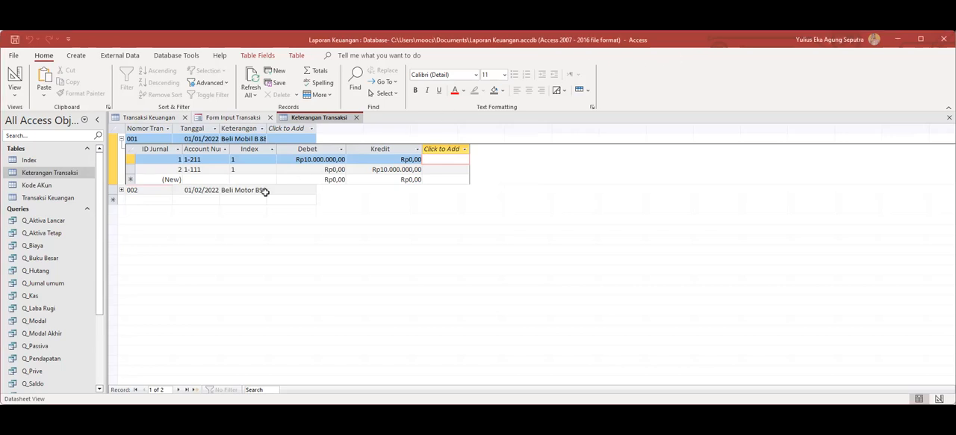
left_click_drag(101, 257, 95, 342)
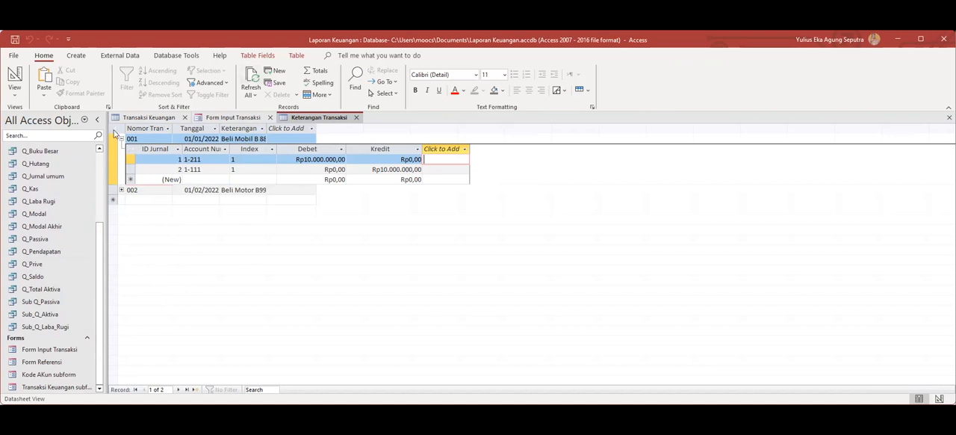
left_click(76, 56)
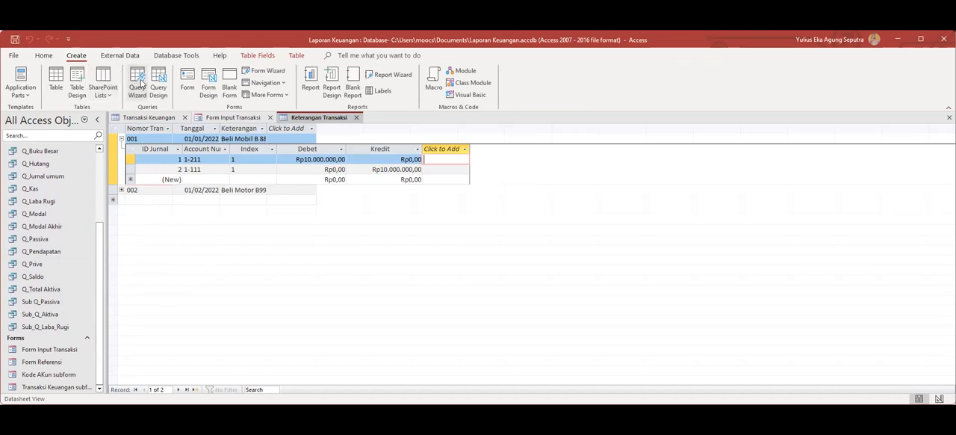
left_click(333, 93)
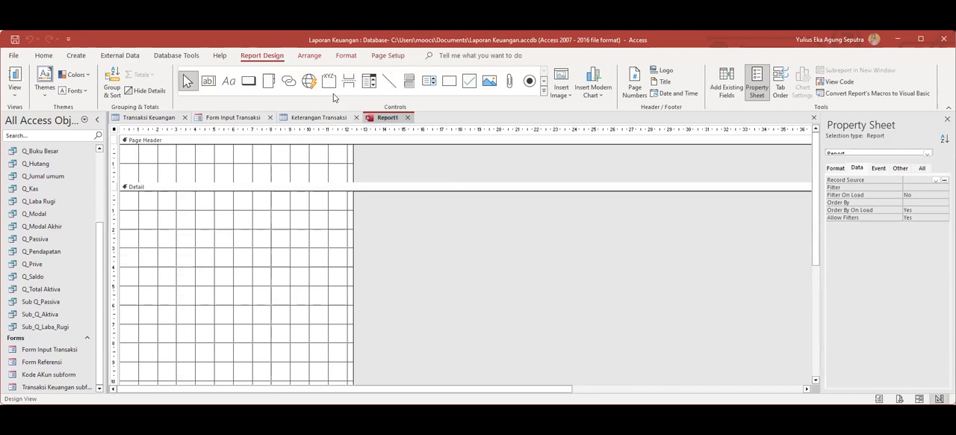
left_click(408, 117)
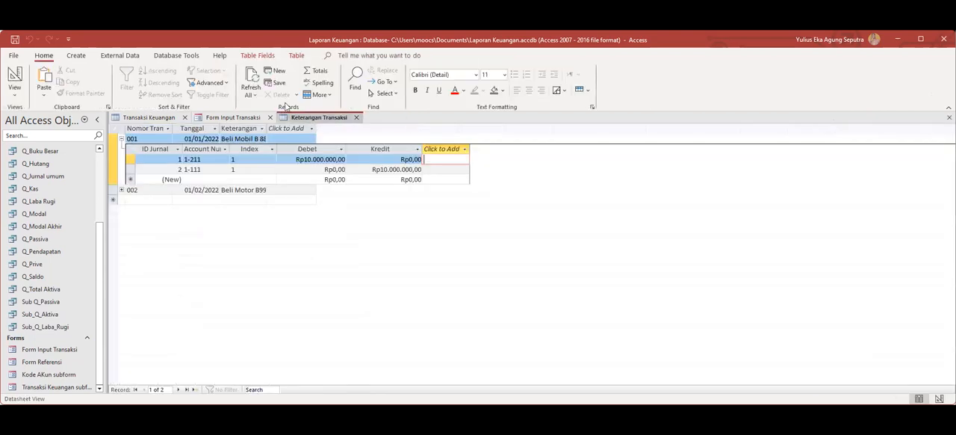
Start a report with the Report Wizard and include all fields of the query Q_Buku Besar.
left_click(76, 55)
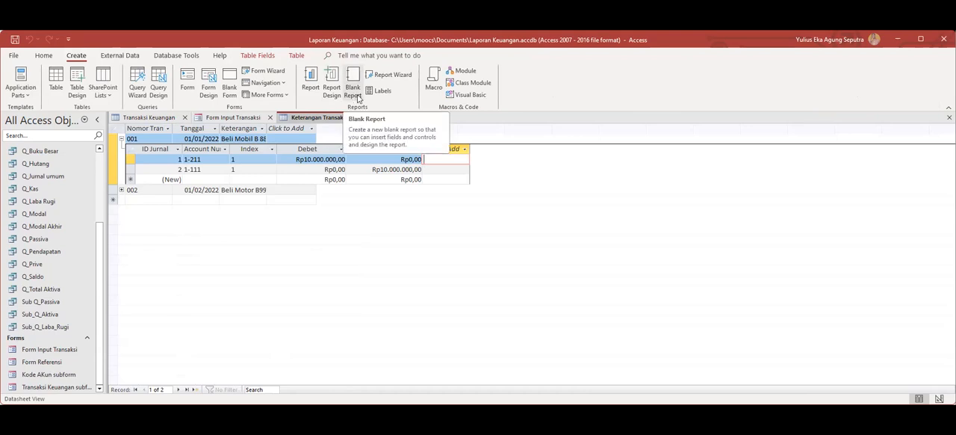
left_click(390, 74)
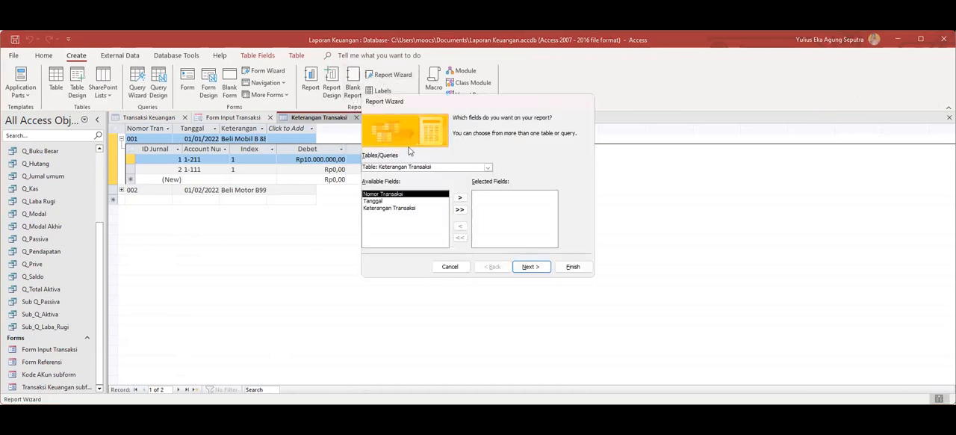
left_click(489, 168)
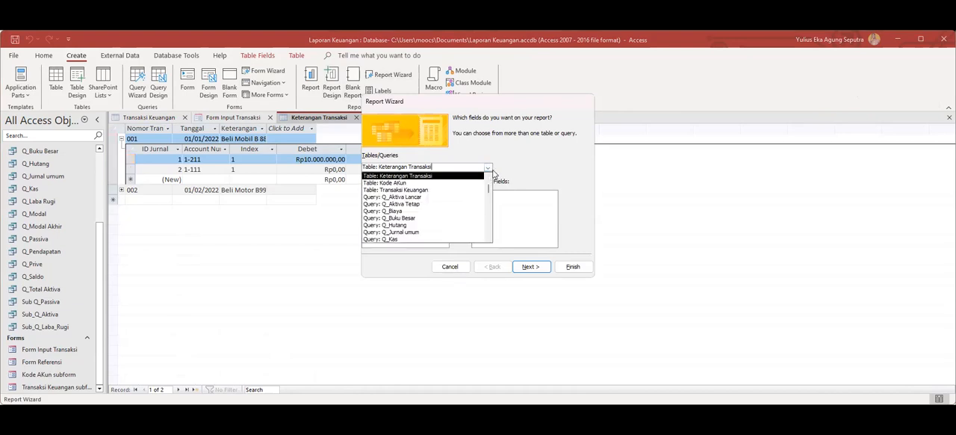
left_click(423, 217)
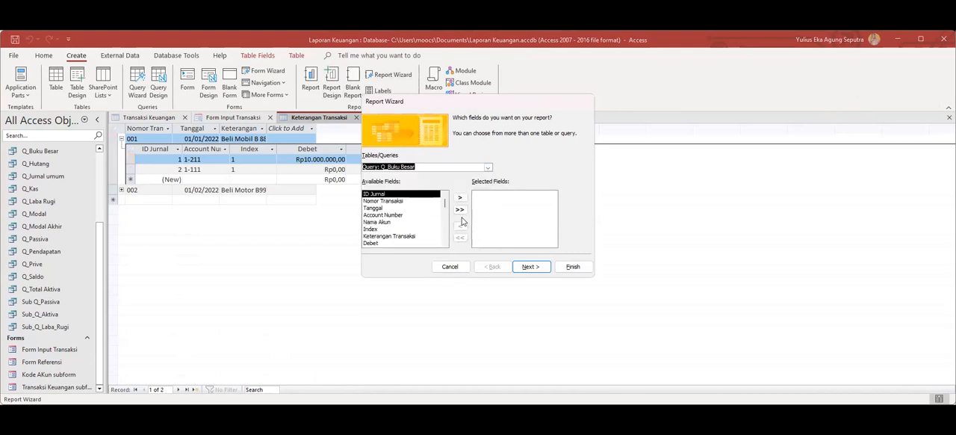
left_click(460, 210)
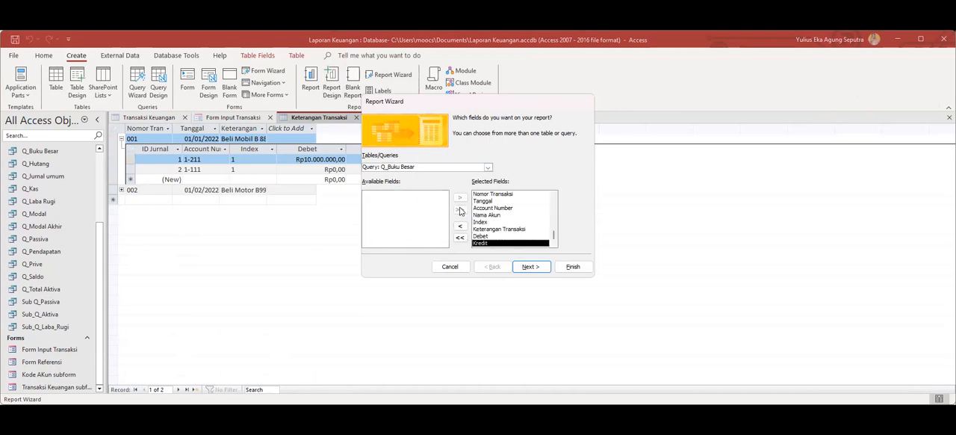
Finish the report viewed by Transaksi Keuangan without grouping or sorting, and preview it for account number 1-111.
left_click(533, 266)
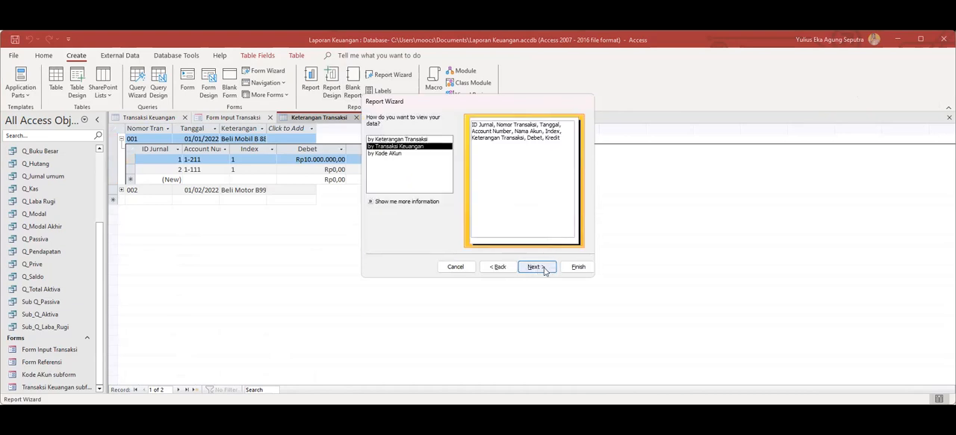
left_click(544, 270)
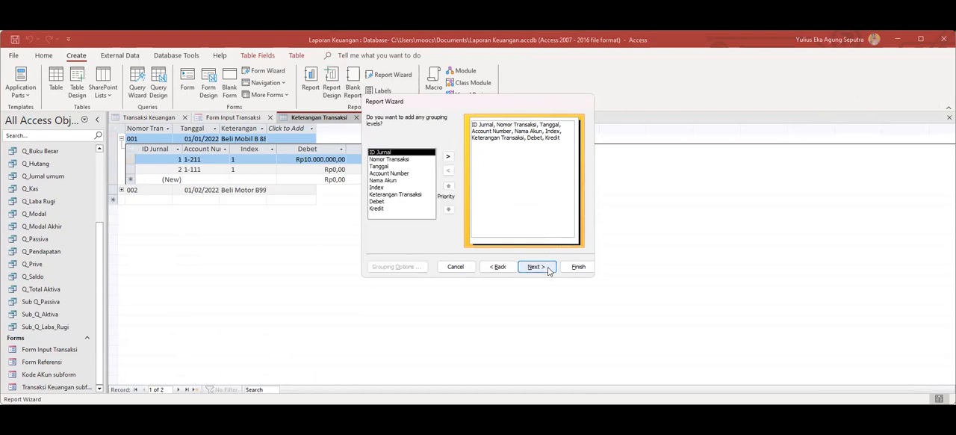
left_click(547, 271)
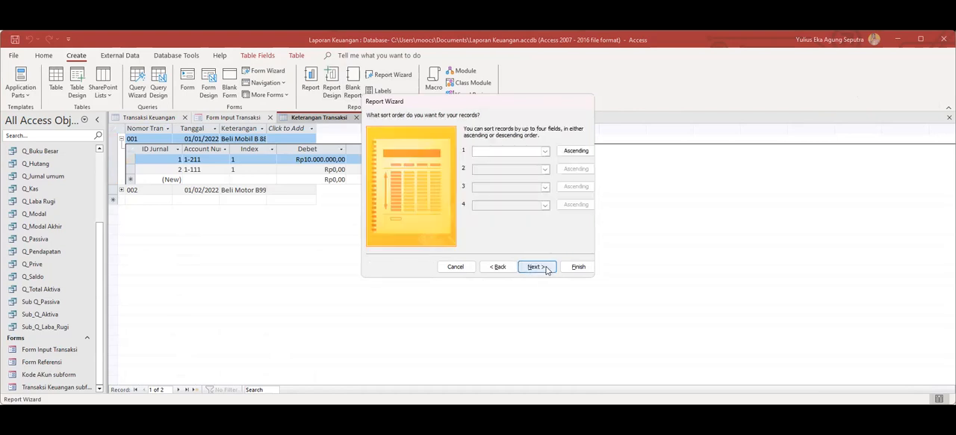
left_click(575, 267)
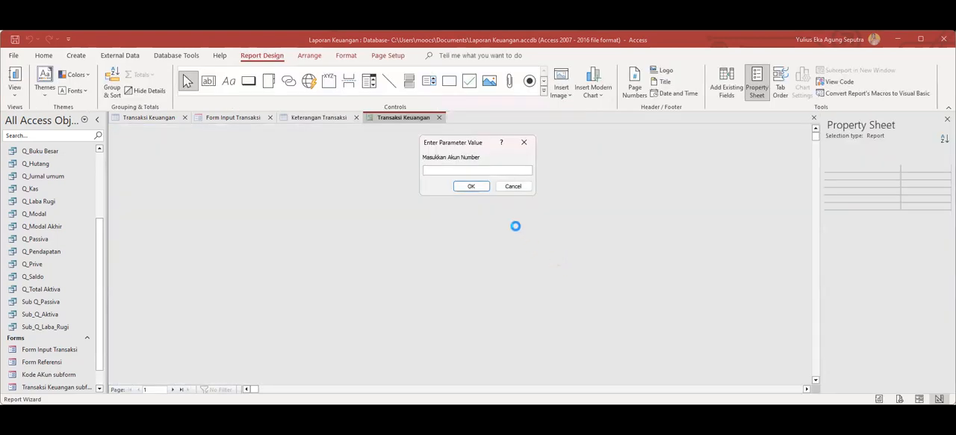
type("1-111")
left_click(483, 186)
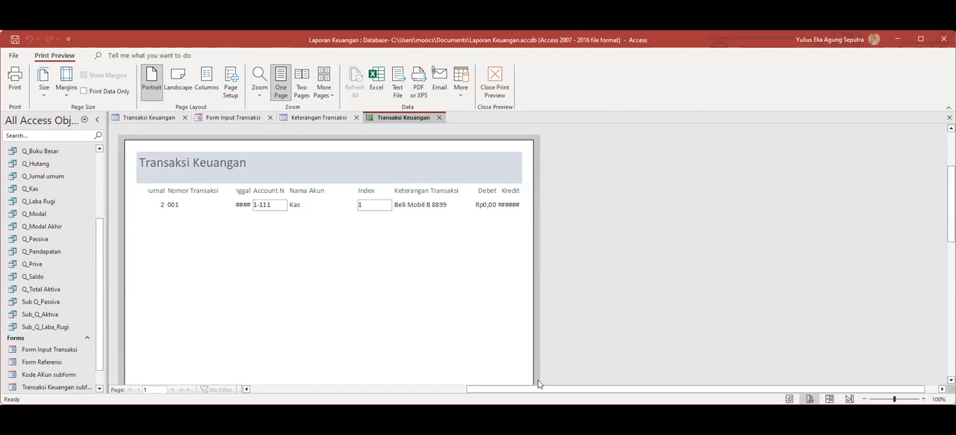
Open the Transaksi Keuangan report in Design View and widen the report area to about 24 cm.
mouse_move(515, 391)
left_mouse_down()
mouse_move(426, 392)
mouse_move(505, 389)
left_mouse_up()
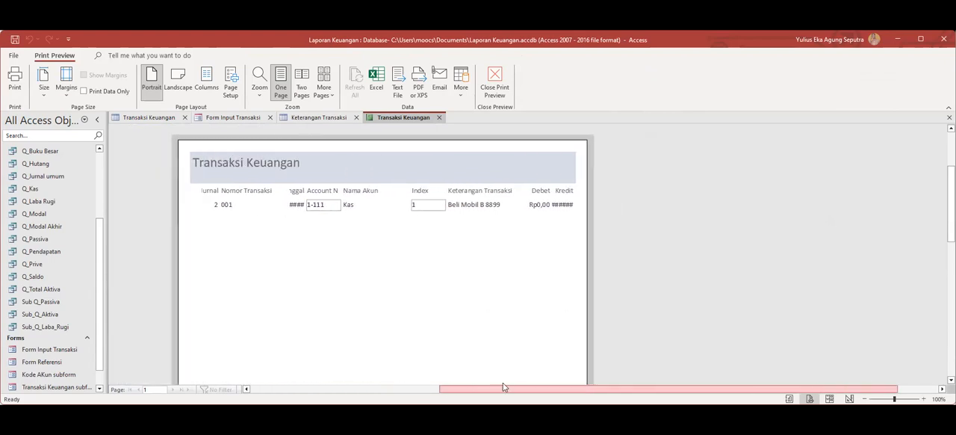
right_click(418, 121)
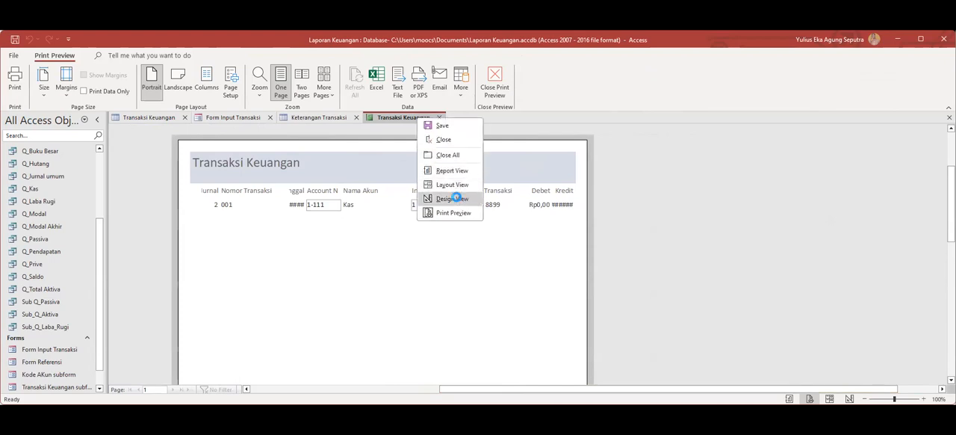
left_click(456, 199)
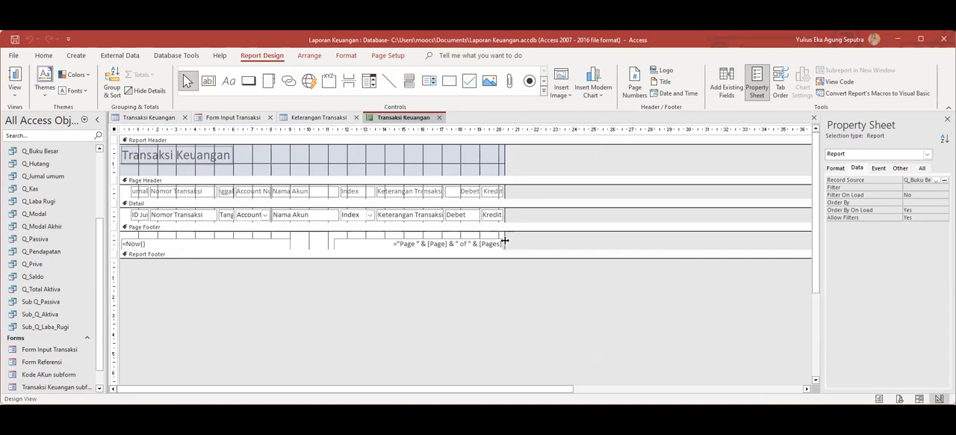
left_click_drag(504, 192, 581, 195)
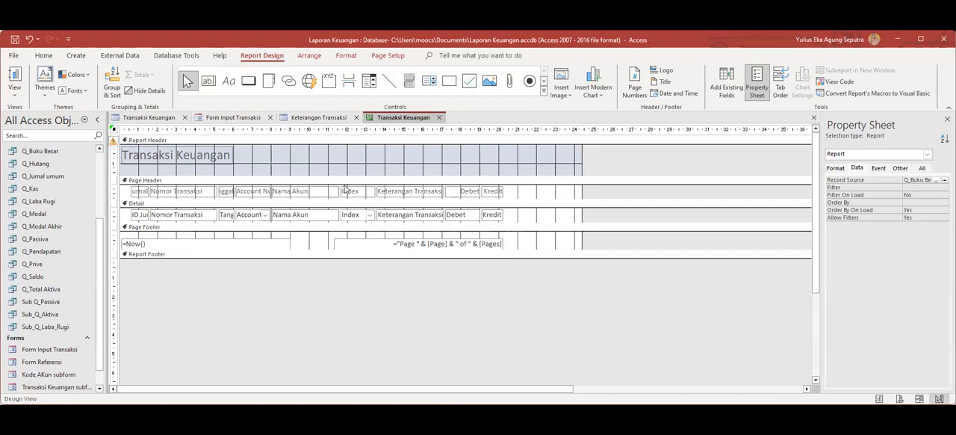
Shift the labels and fields from Nomor Transaksi through Kredit to the right by about 1.6 cm, leaving ID Jurnal in place.
left_click(141, 194)
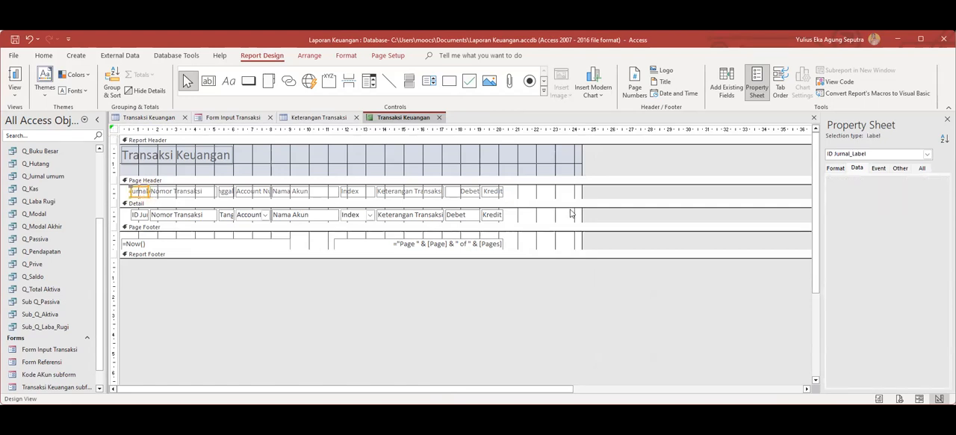
left_click(521, 156)
left_click(521, 155)
left_click_drag(520, 163, 151, 249)
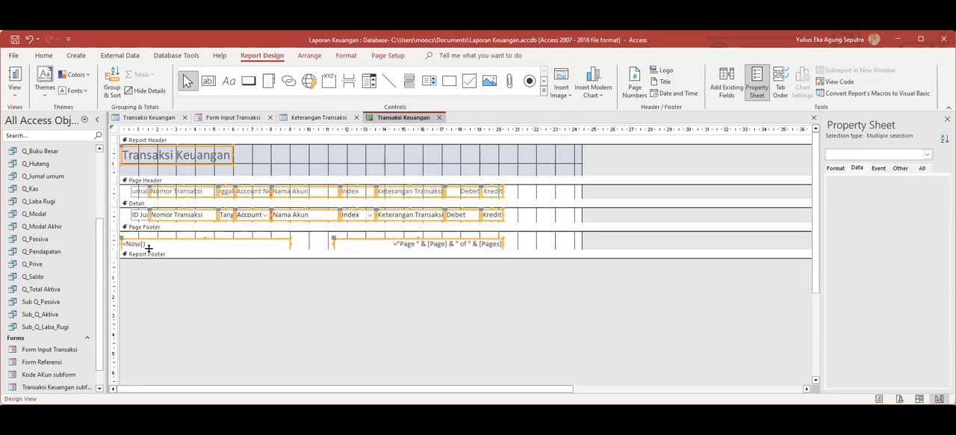
left_click(532, 193)
left_click_drag(526, 190, 150, 221)
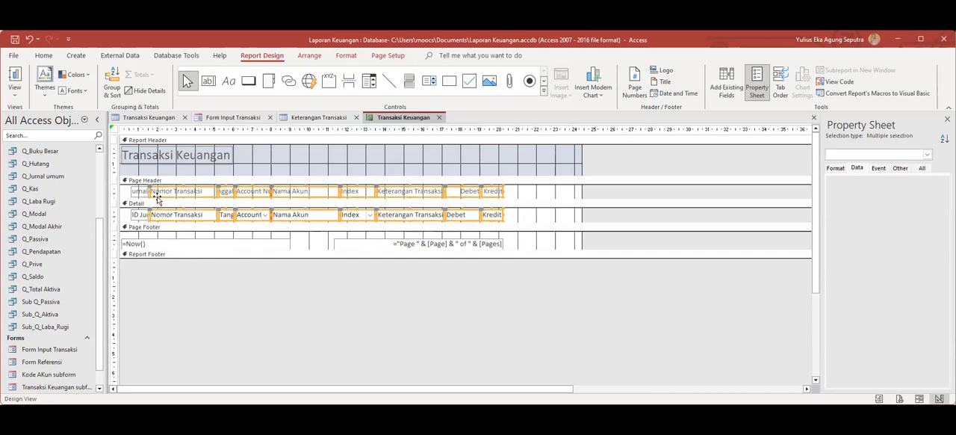
left_click(157, 197)
left_click_drag(156, 200, 187, 197)
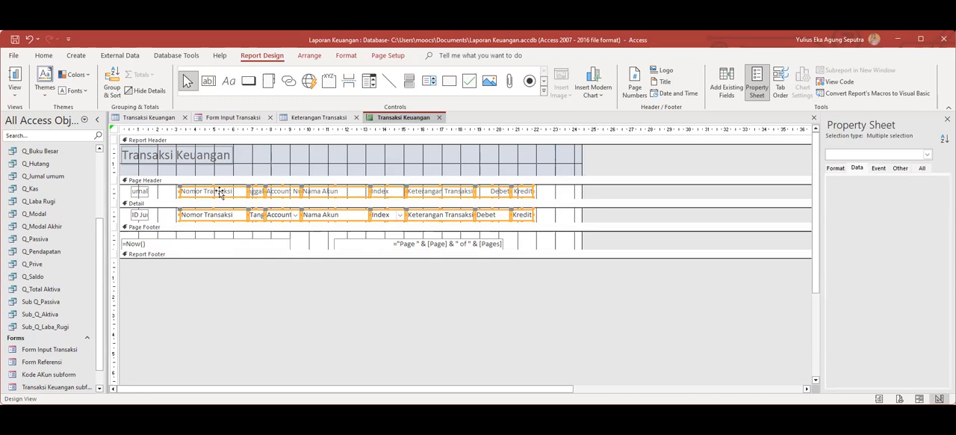
Move the Nomor Transaksi label and its text box back to just beside the ID Jurnal column.
left_click(208, 203)
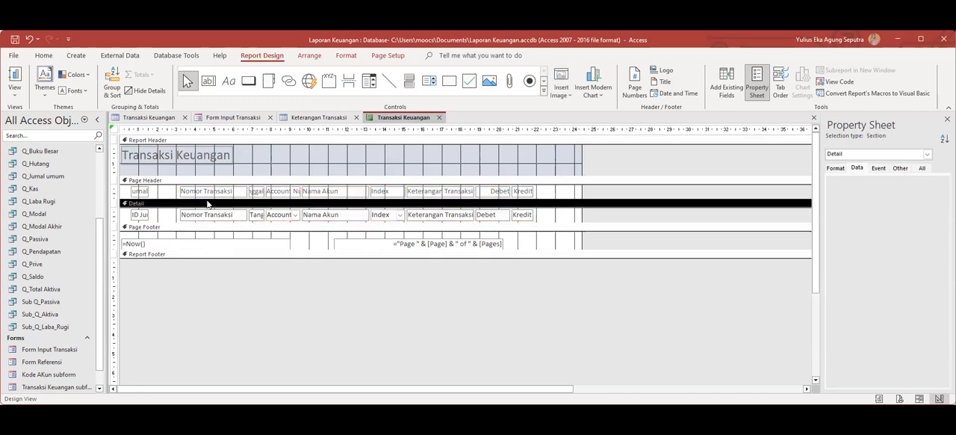
left_click(204, 197)
left_click_drag(196, 196, 171, 198)
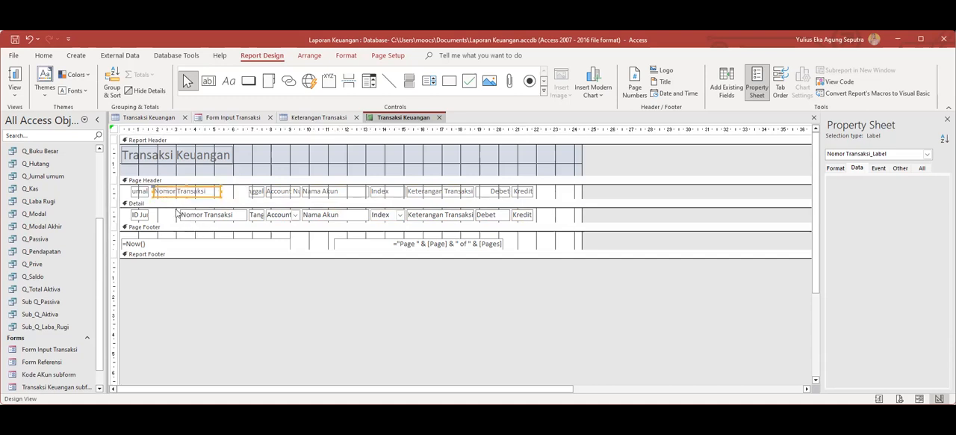
left_click(193, 214)
left_click_drag(202, 214, 175, 213)
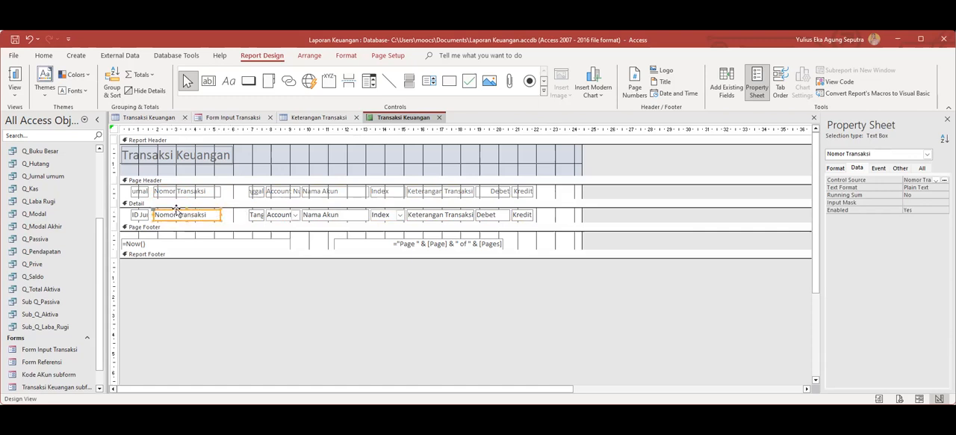
Widen the Tanggal label and text box leftward to the edge of the Nomor Transaksi column.
left_click(254, 193)
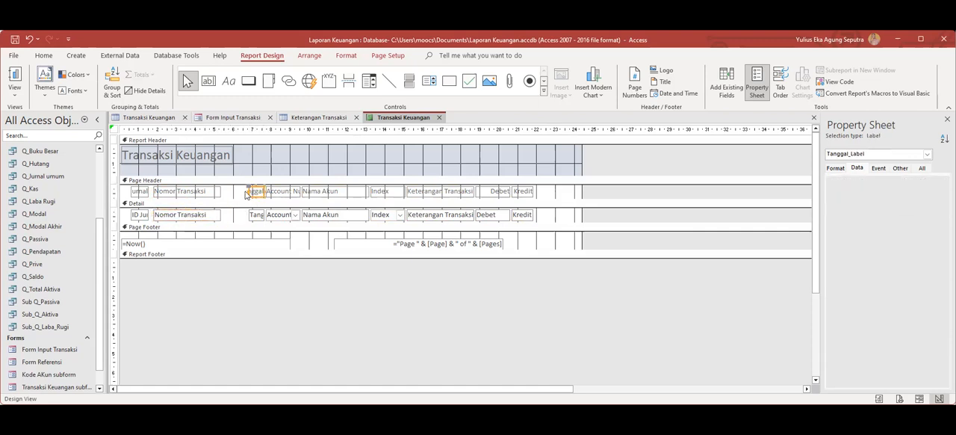
left_click_drag(247, 191, 223, 192)
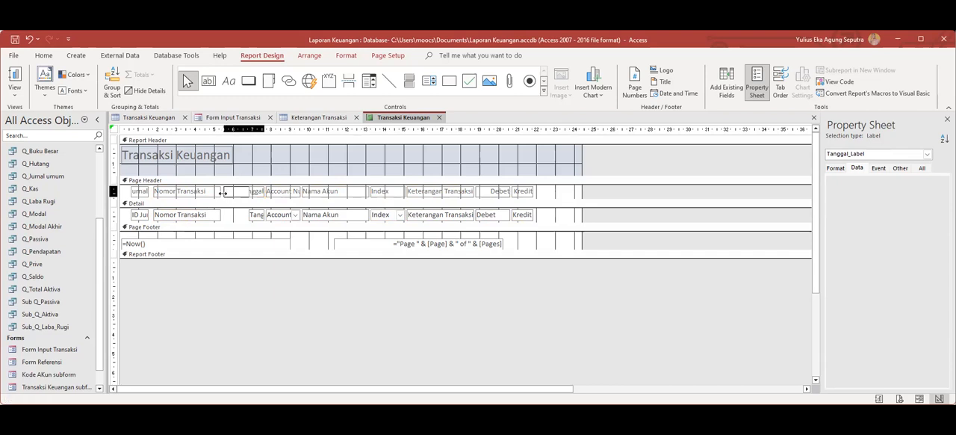
left_click(251, 217)
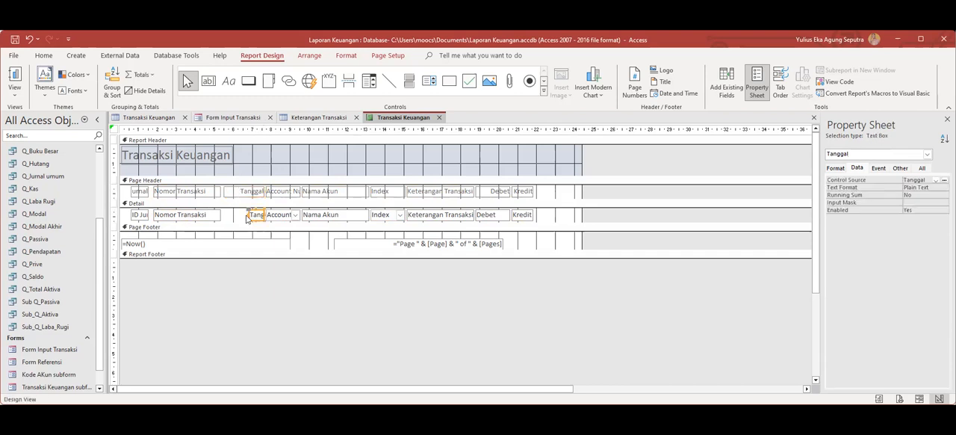
left_click_drag(247, 216, 224, 215)
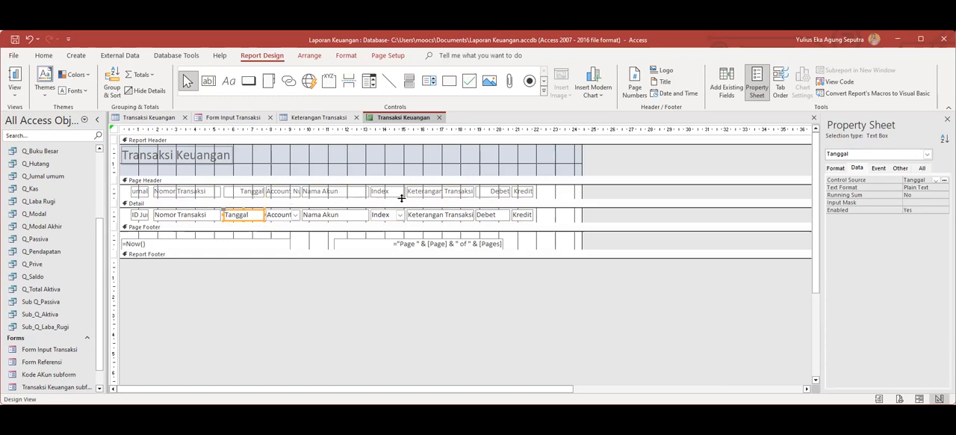
Shift the Nama Akun through Kredit columns right and widen the Account Number label and combo box into the freed space.
left_click(550, 192)
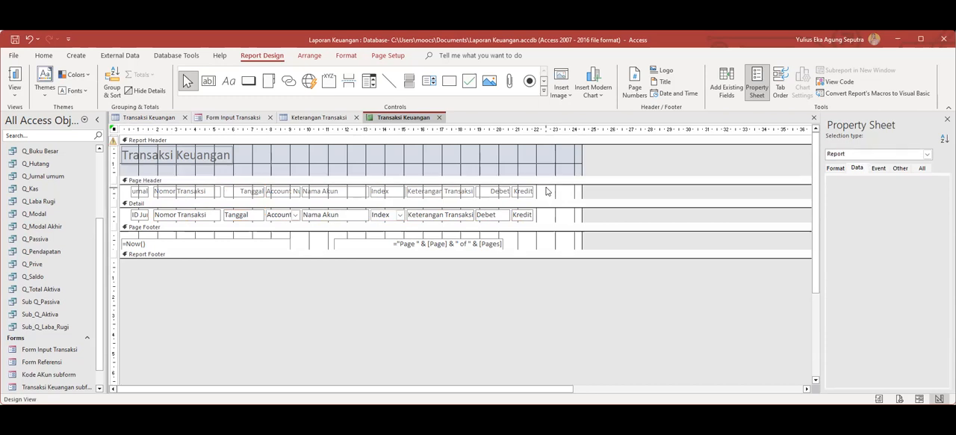
left_click_drag(544, 191, 360, 203)
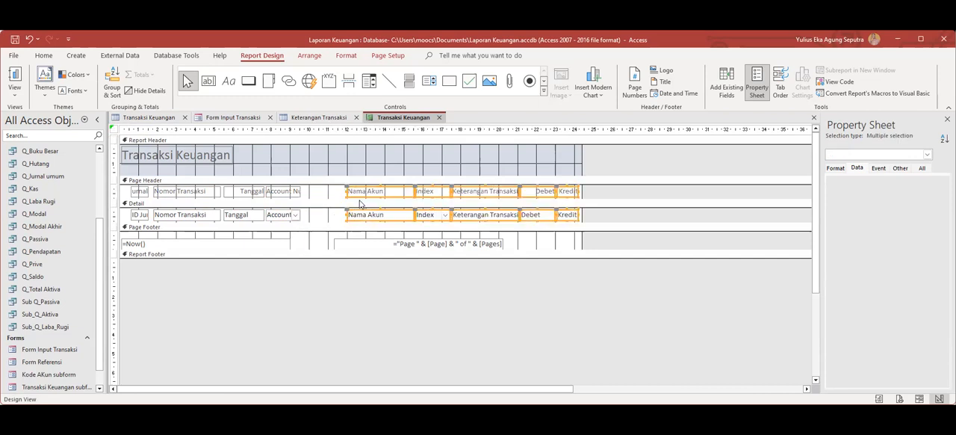
left_click(298, 192)
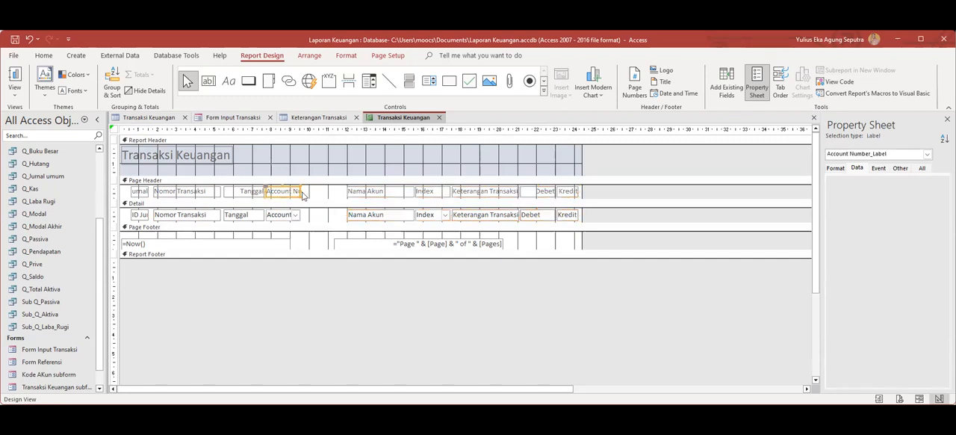
left_click_drag(302, 192, 317, 215)
left_click(278, 216)
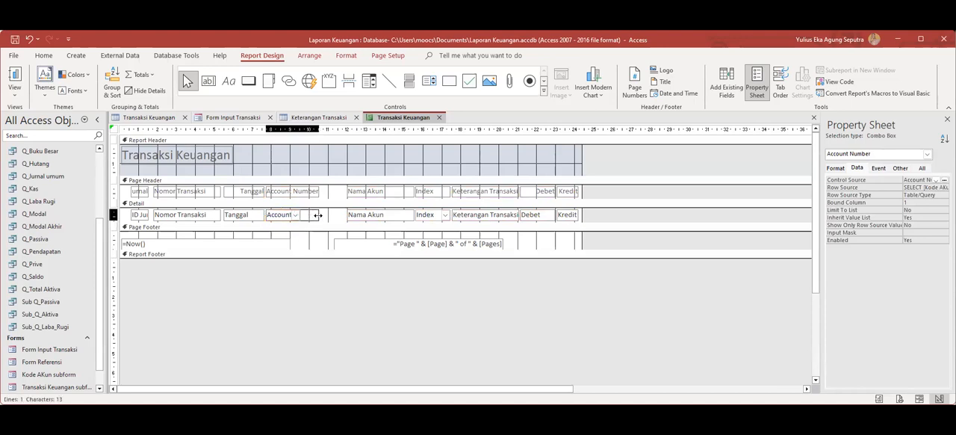
Widen the Nama Akun text box and label leftward to meet the Account Number column.
left_click(366, 215)
left_click_drag(348, 213, 322, 216)
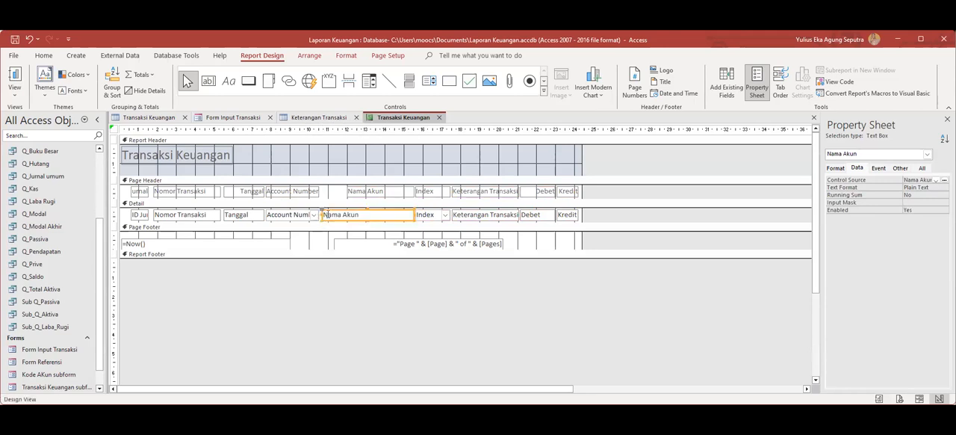
left_click(364, 192)
left_click_drag(345, 191, 322, 192)
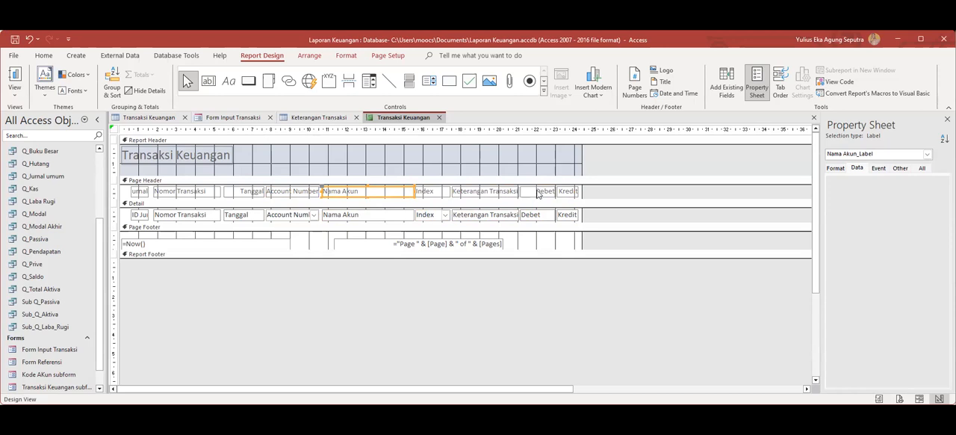
Check the layout in Report View for account number 1-111.
left_click(486, 192)
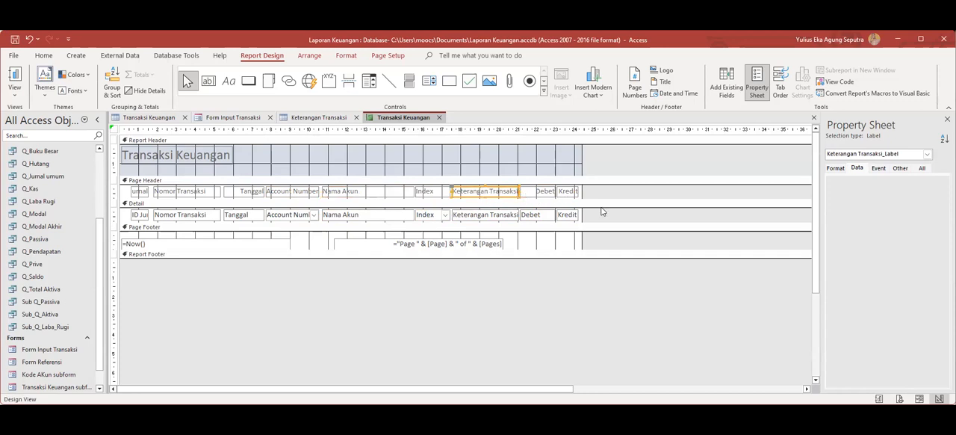
right_click(411, 123)
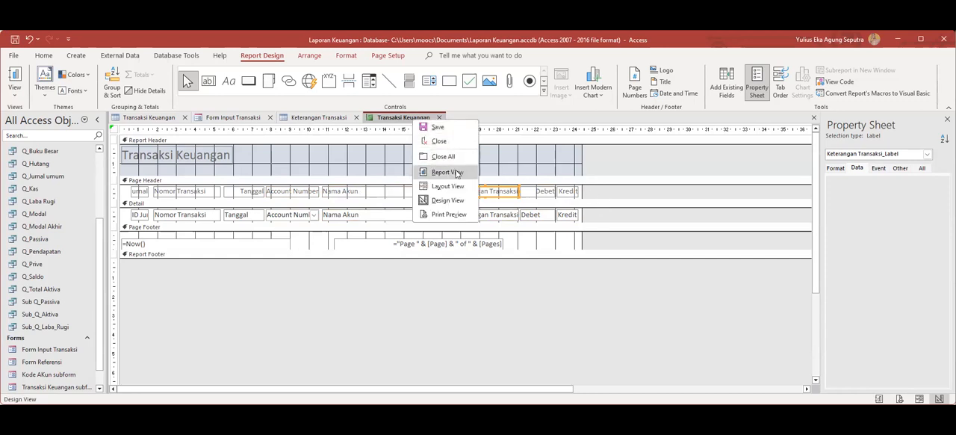
left_click(448, 172)
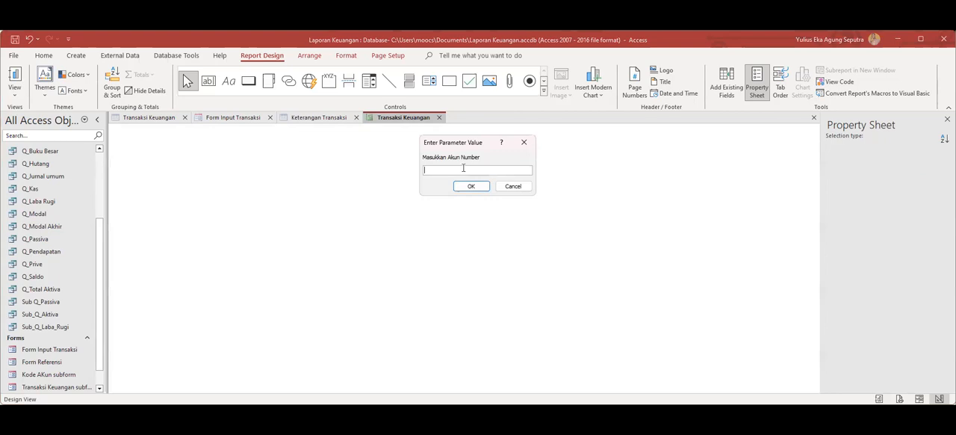
type("1-111")
left_click(476, 187)
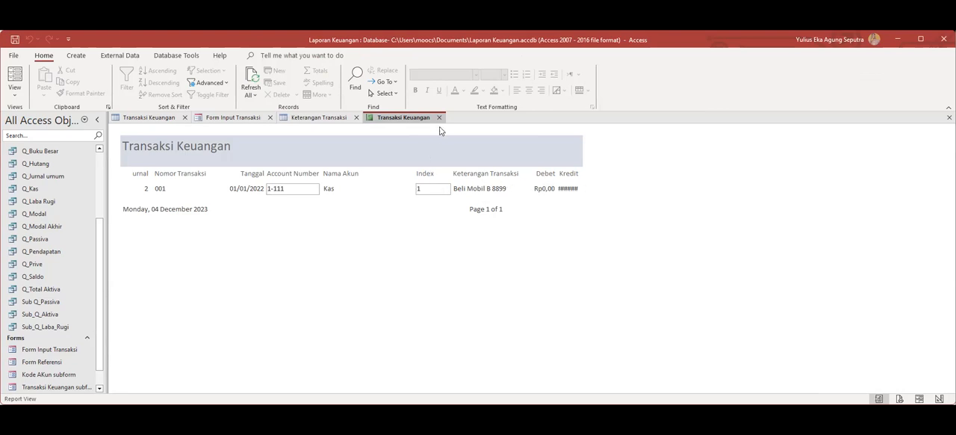
Return the report to Design View and widen the report area to about 29.5 cm.
right_click(417, 123)
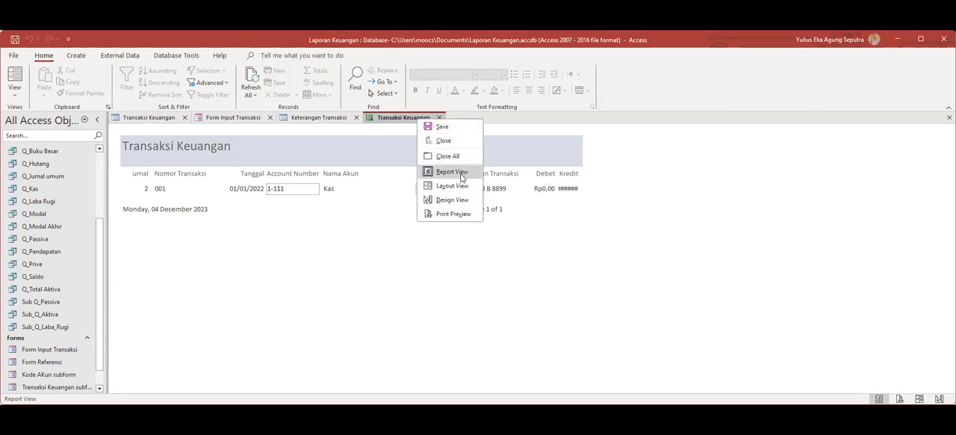
left_click(453, 199)
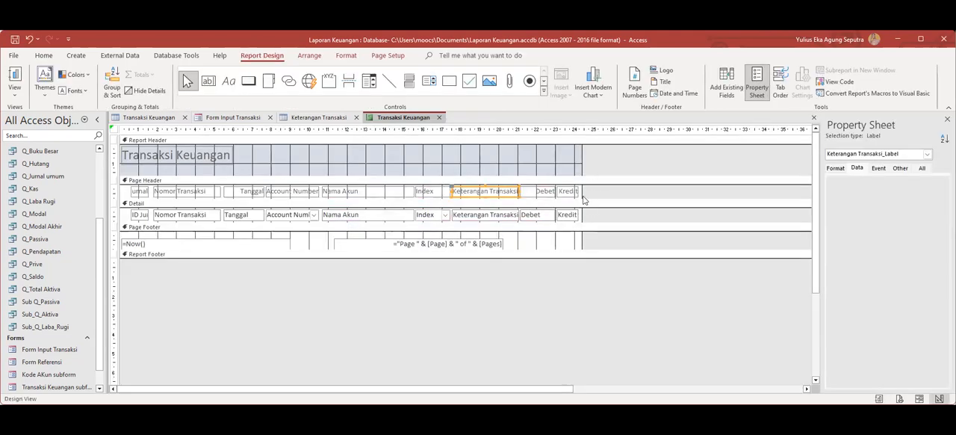
left_click(538, 204)
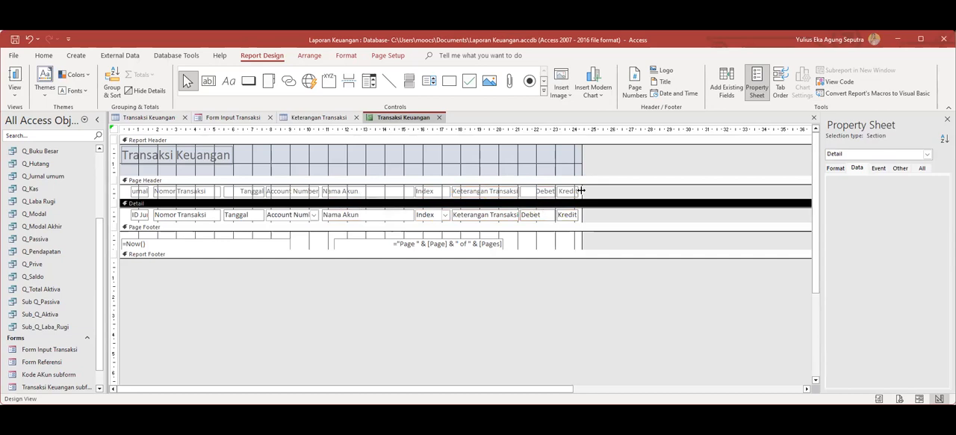
left_click_drag(582, 193, 676, 196)
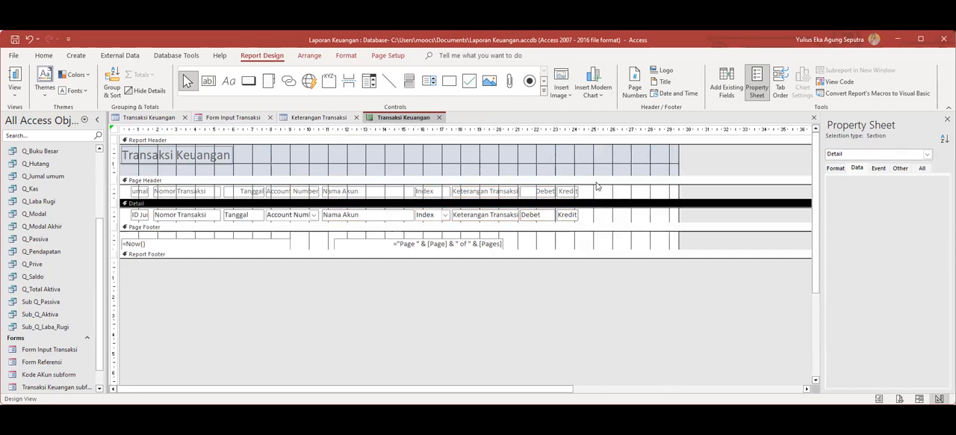
Move and widen the Kredit label toward the report's right edge, and widen the Debet label up to it.
left_click(567, 192)
left_click_drag(579, 193, 626, 195)
left_click(537, 195)
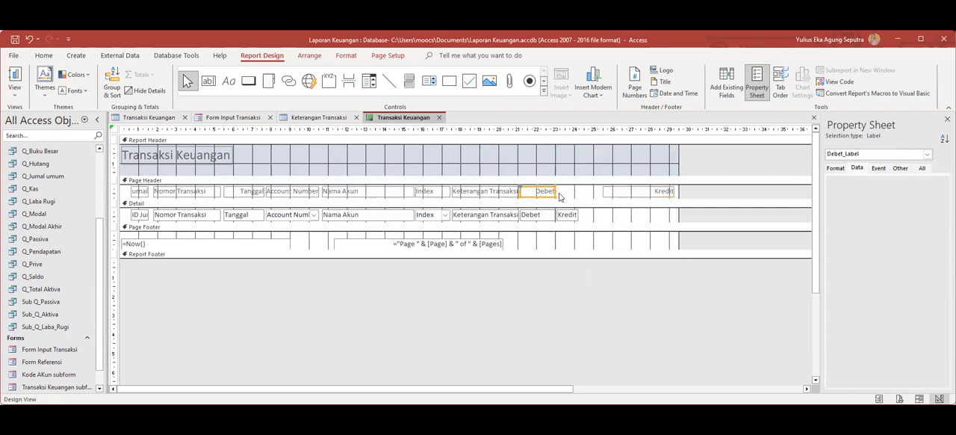
left_click_drag(556, 191, 600, 192)
Move and widen the Kredit text box and widen the Debet text box to line up with their header labels.
left_click(564, 217)
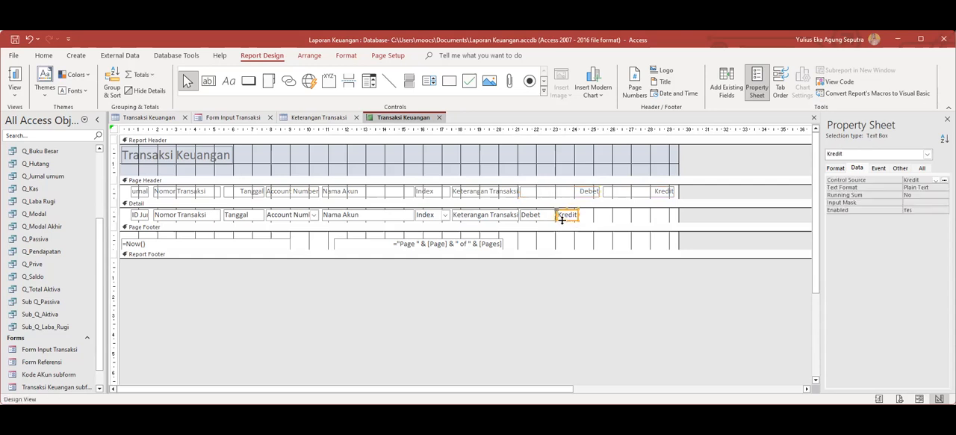
left_click_drag(562, 218, 674, 216)
left_click(549, 216)
left_click_drag(556, 215, 597, 215)
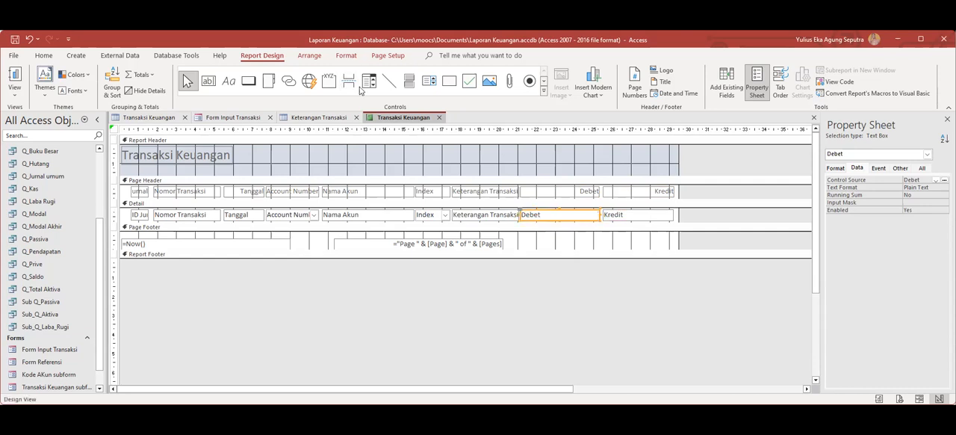
Show the report in Report View for account number 1-111 to check the Debet and Kredit amounts.
right_click(413, 119)
left_click(419, 121)
right_click(419, 121)
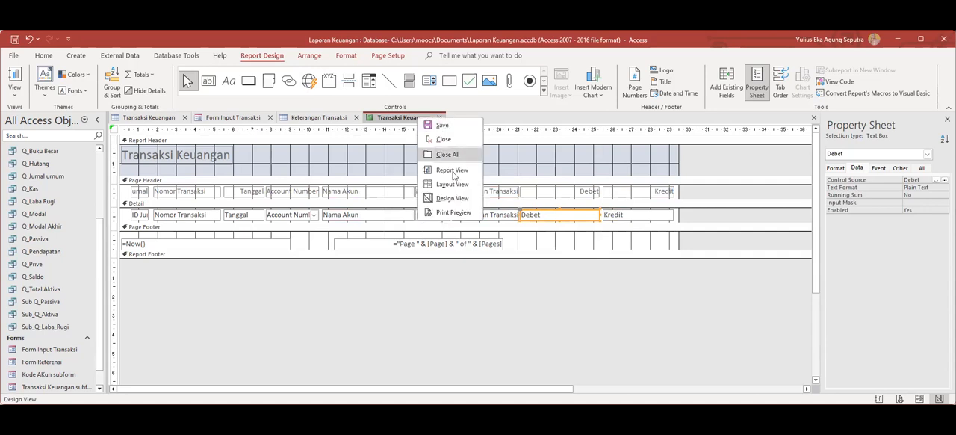
left_click(458, 172)
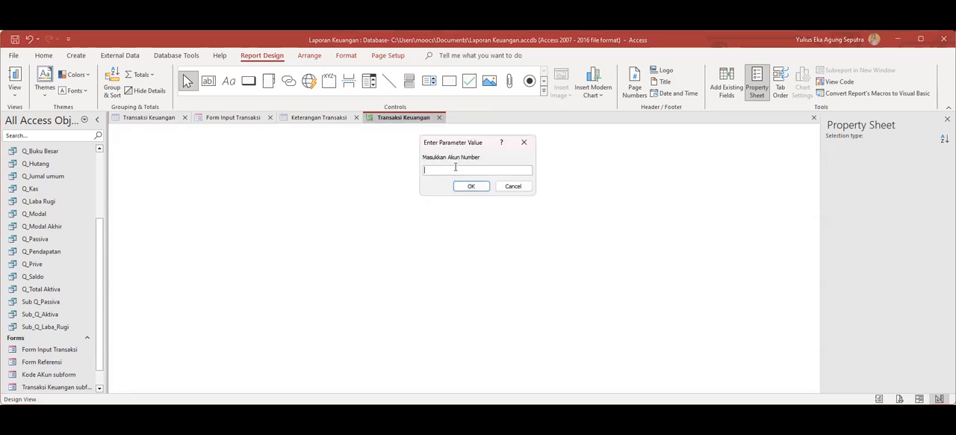
type("1-111")
left_click(462, 186)
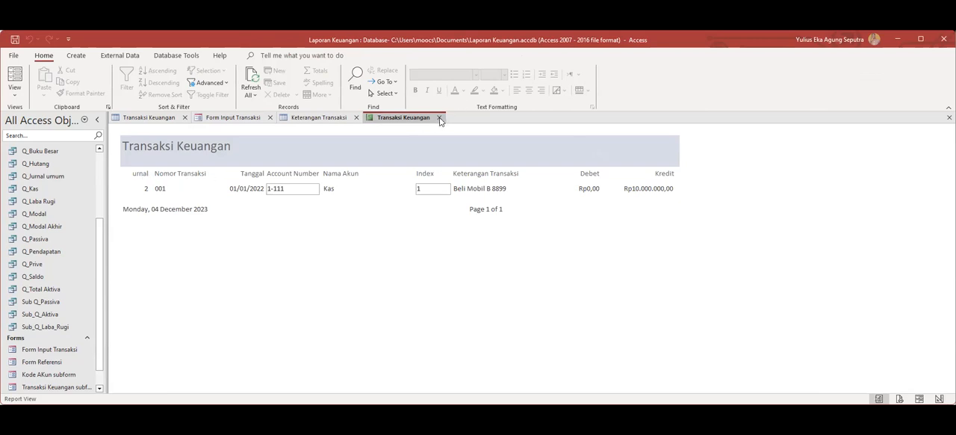
In Design View, narrow the Nomor Transaksi header label from its start and widen the ID Jurnal label up to it.
right_click(407, 120)
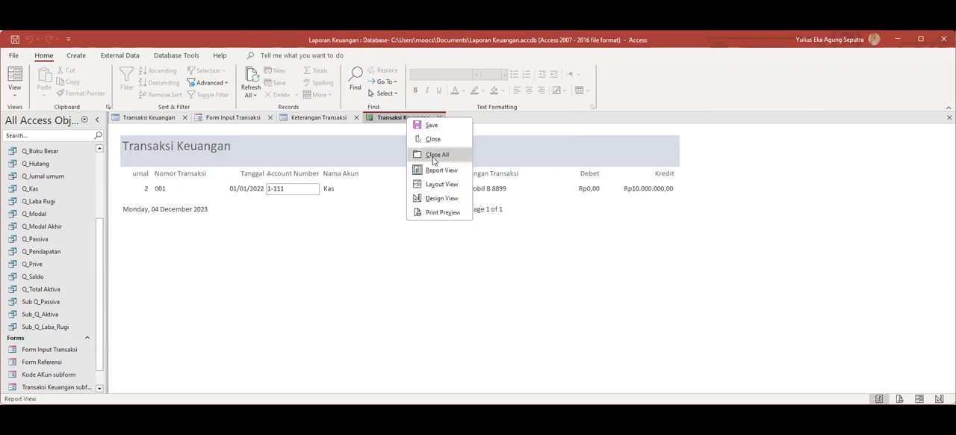
left_click(441, 198)
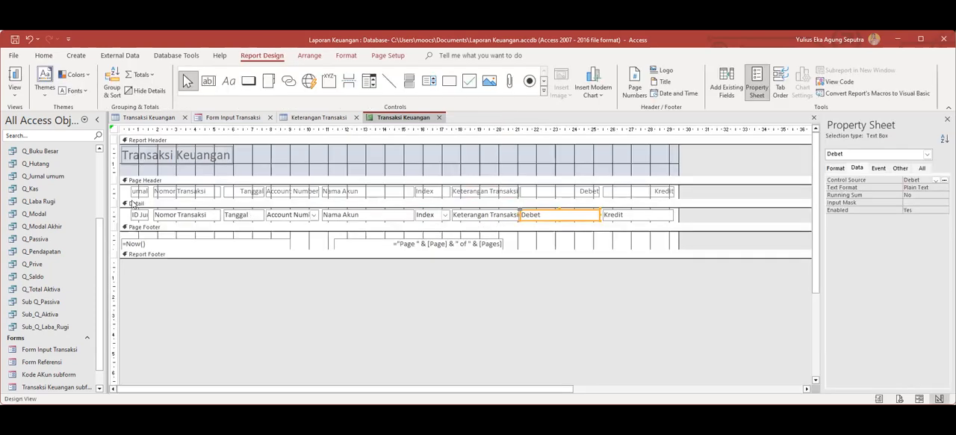
left_click(139, 191)
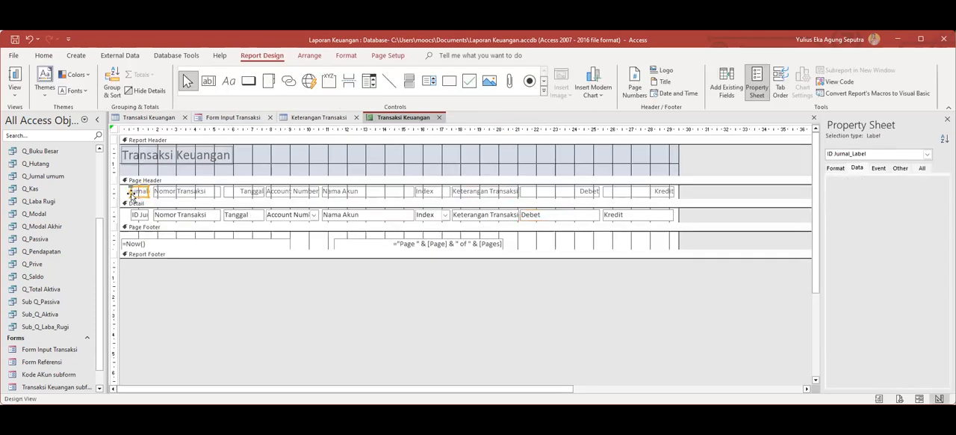
left_click(149, 192)
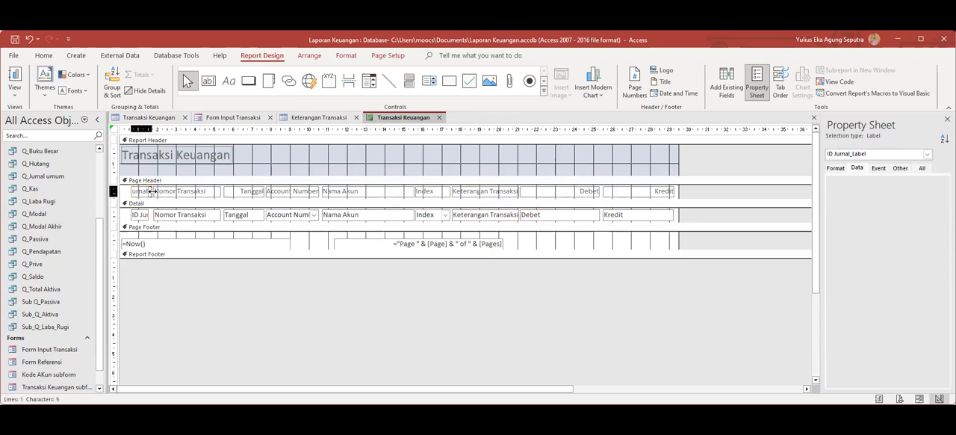
left_click(154, 191)
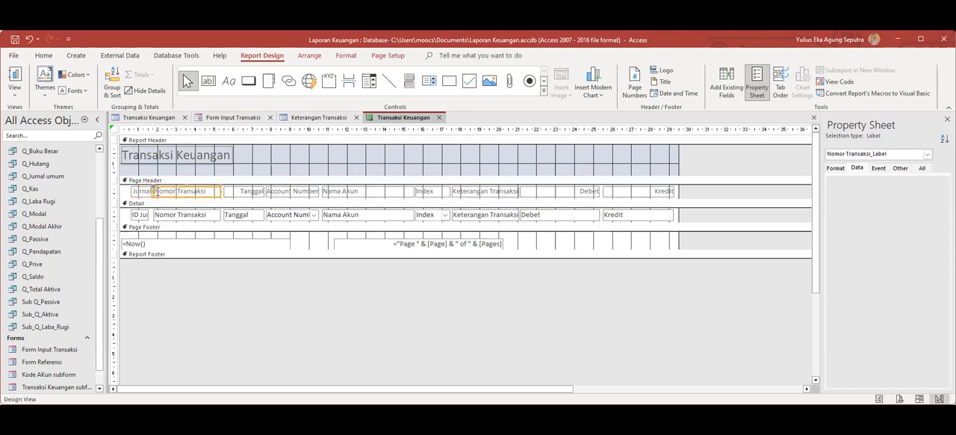
left_click_drag(152, 192, 162, 192)
left_click(148, 192)
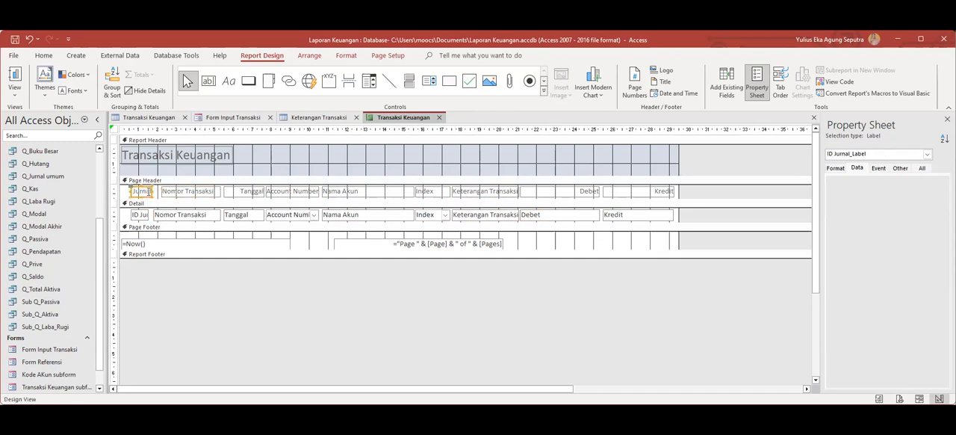
left_click(155, 192)
left_click(149, 191)
left_click_drag(149, 191, 159, 191)
Narrow the Nomor Transaksi text box and widen the ID Jurnal text box to line up with their header labels.
left_click(167, 215)
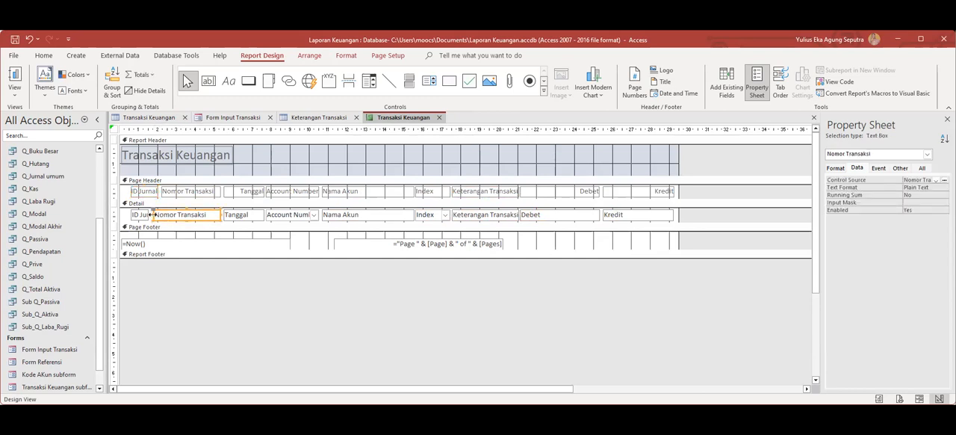
left_click(157, 215)
left_click(143, 214)
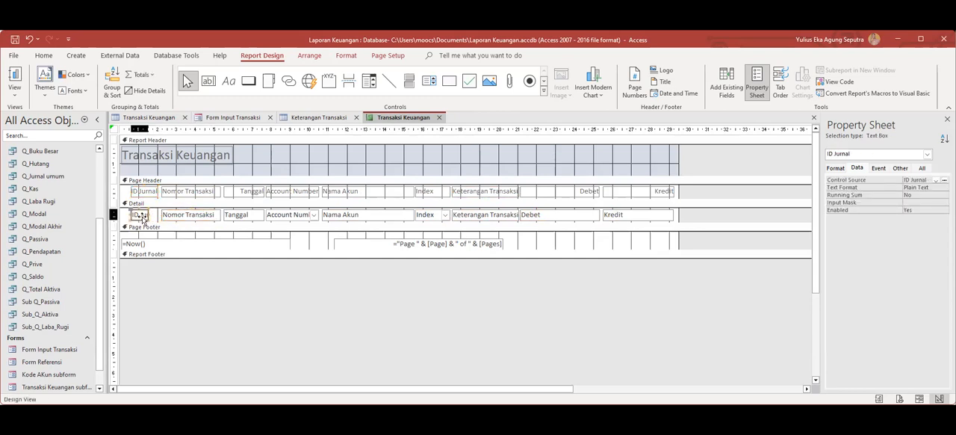
left_click_drag(147, 214, 158, 215)
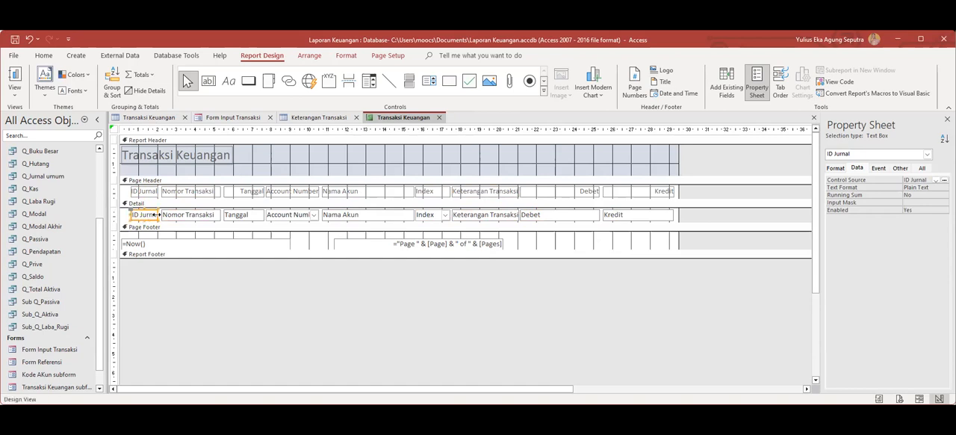
Save the report layout and check the ID Jurnal column in Report View for account number 1-111.
right_click(419, 118)
left_click(434, 124)
right_click(416, 118)
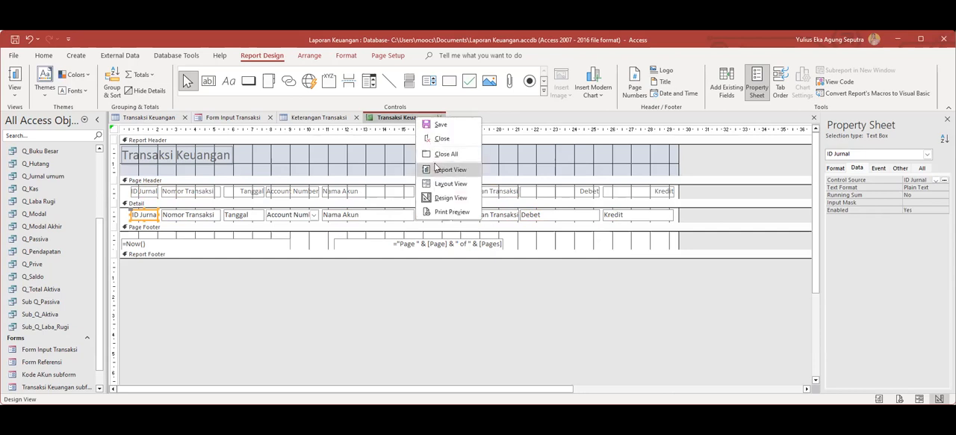
left_click(448, 169)
type("1")
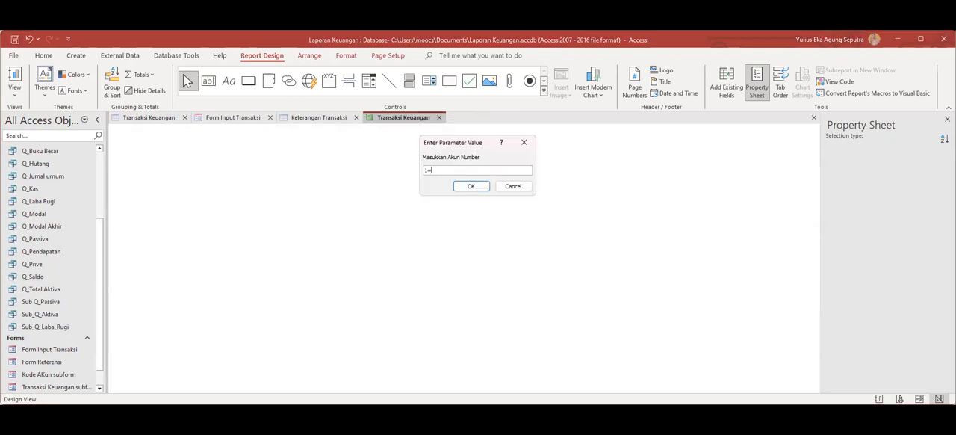
type("-111")
left_click(462, 188)
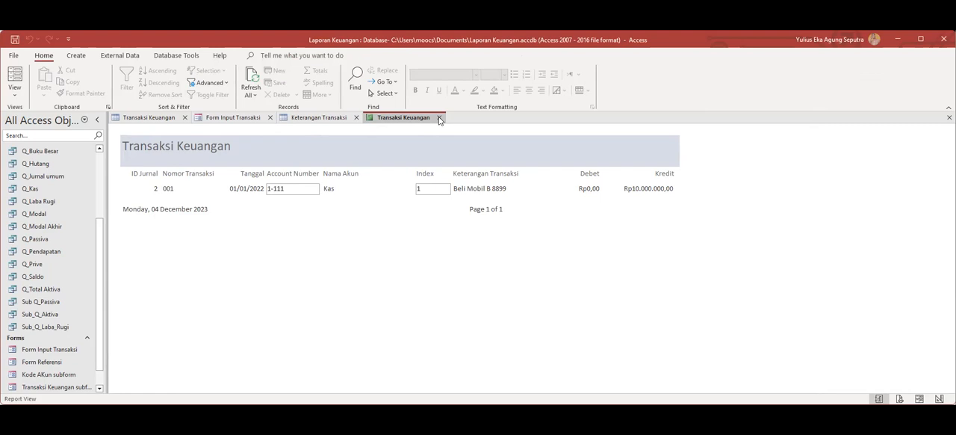
left_click(439, 118)
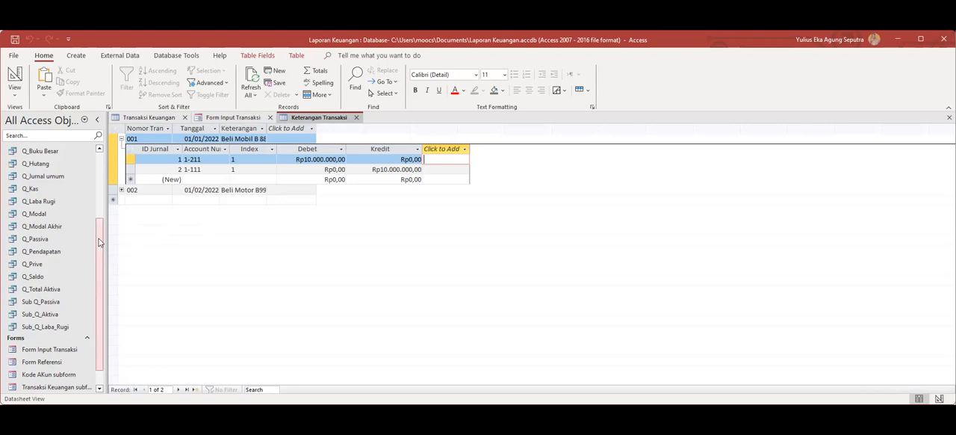
Create a basic report from the Keterangan Transaksi table and save it as Keterangan Transaksi.
left_click_drag(99, 248, 104, 294)
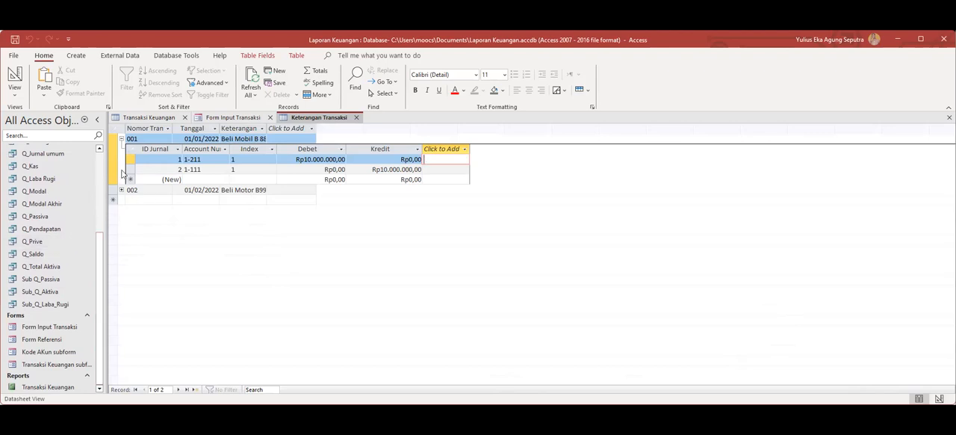
left_click(80, 56)
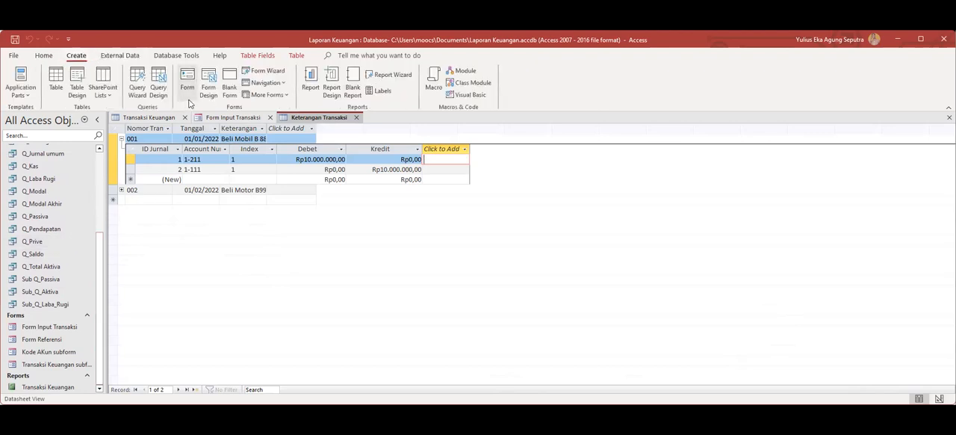
left_click(311, 87)
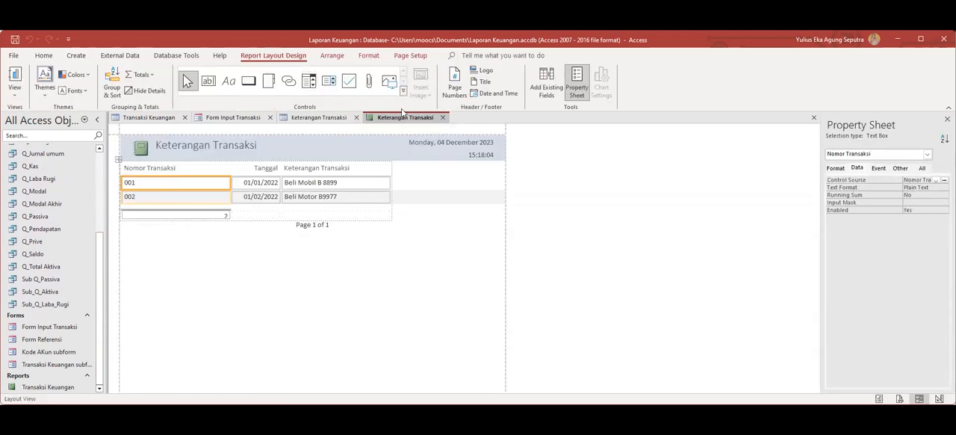
key("ctrl+w")
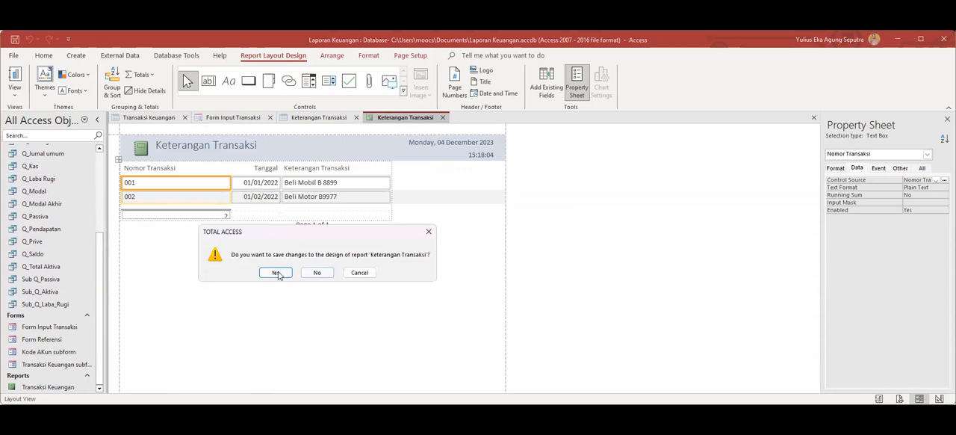
left_click(274, 272)
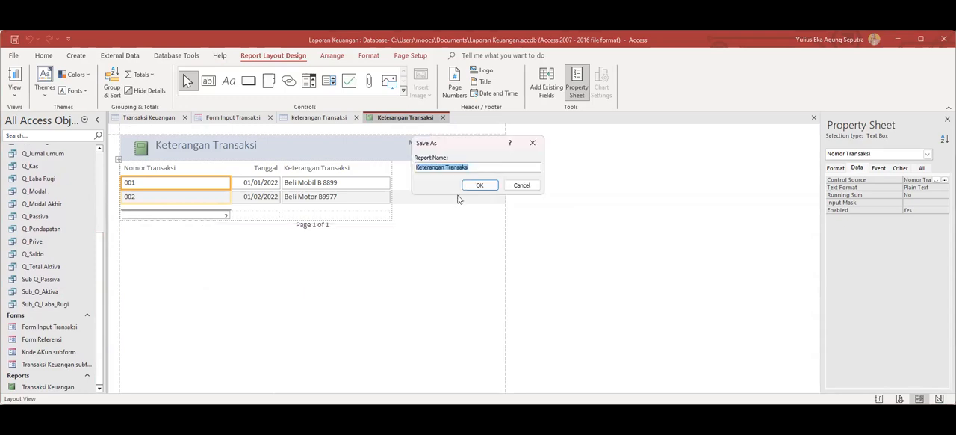
left_click(478, 185)
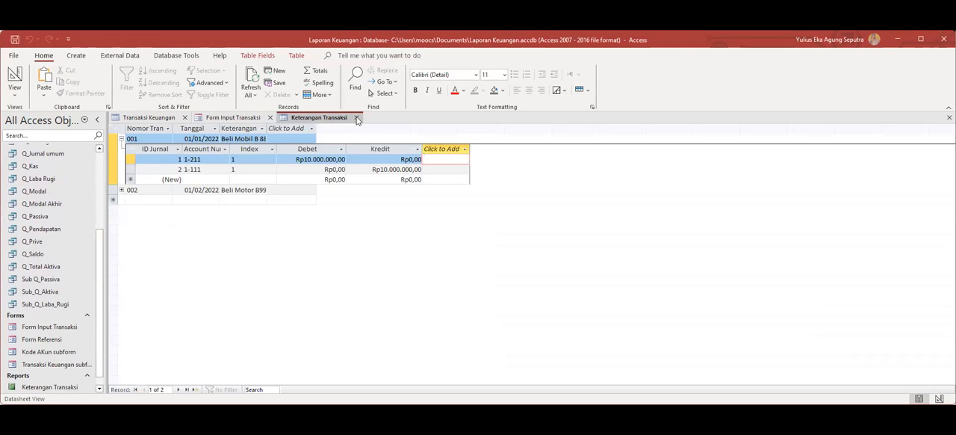
Close all open tables and the Form Input Transaksi form, saving the layout changes to the Transaksi Keuangan table.
left_click(357, 120)
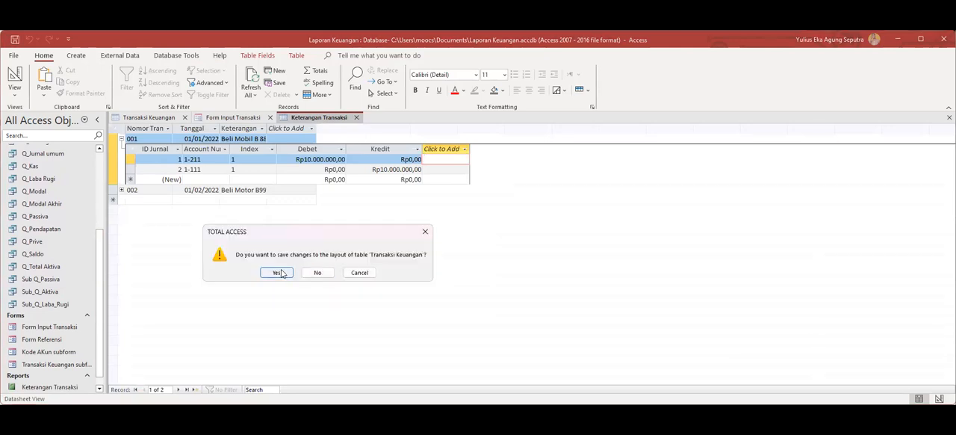
left_click(276, 272)
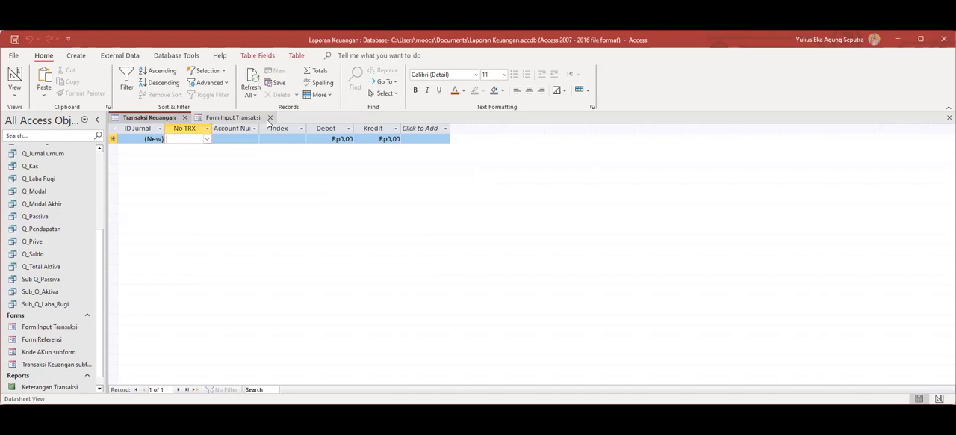
left_click(270, 118)
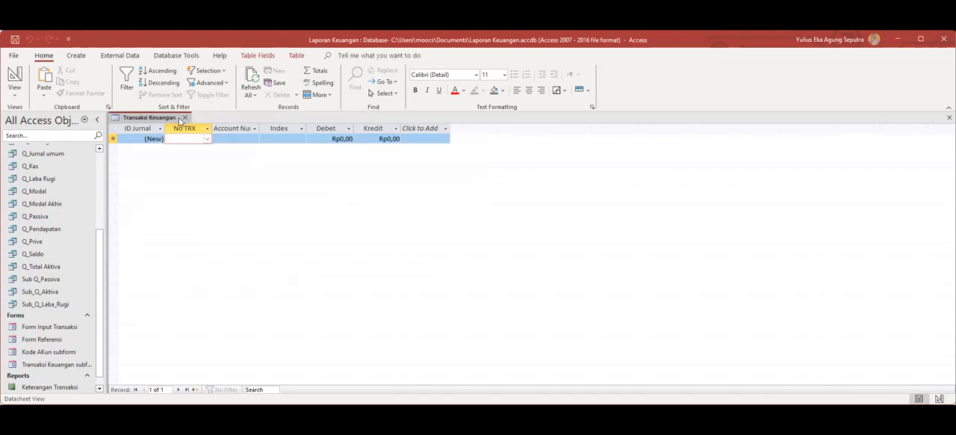
left_click(184, 117)
Start a Report Wizard report based on the Q_Buku Besar query and include all of its fields.
left_click_drag(100, 218, 119, 200)
left_click(76, 55)
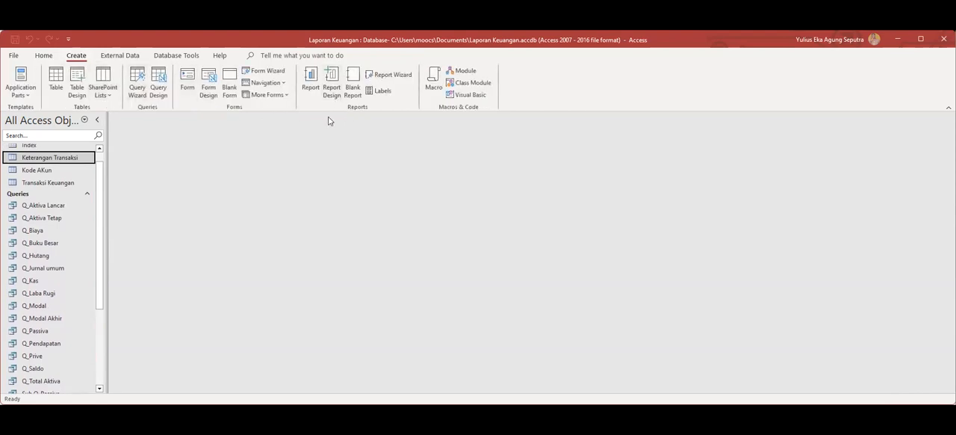
left_click(382, 76)
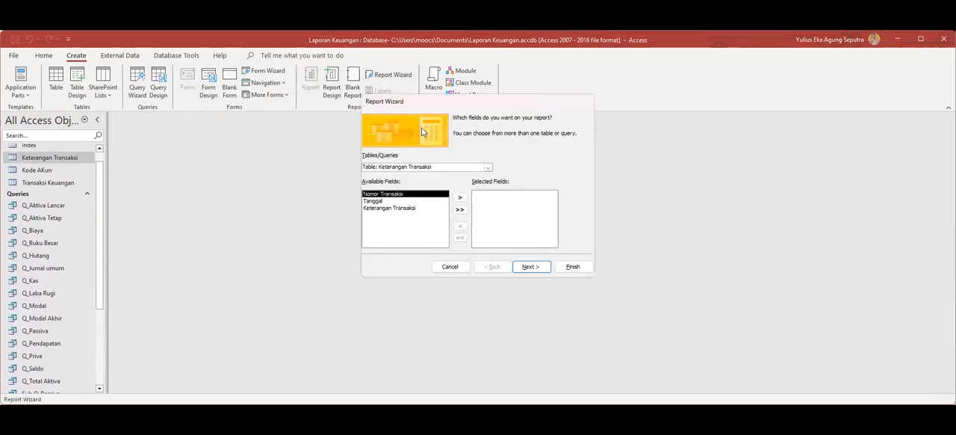
left_click(488, 167)
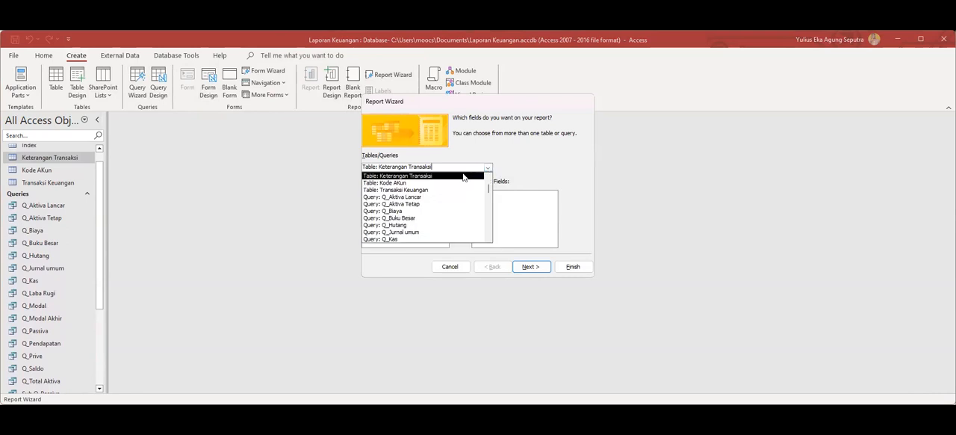
left_click(403, 217)
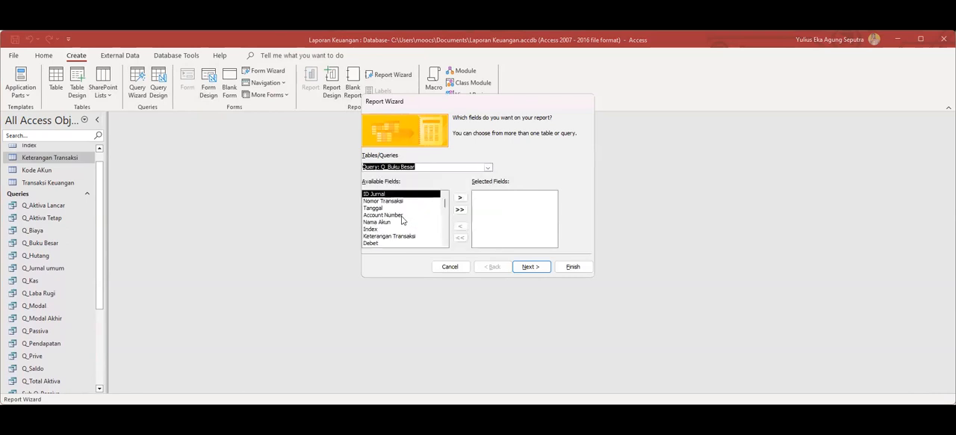
left_click(458, 211)
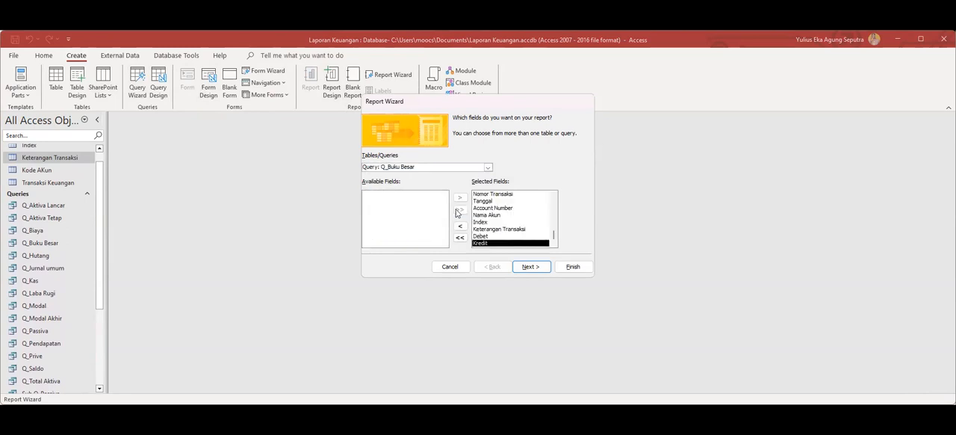
Organize the wizard report by Kode AKun without extra grouping levels and generate its preview for account number 1-111.
left_click(535, 269)
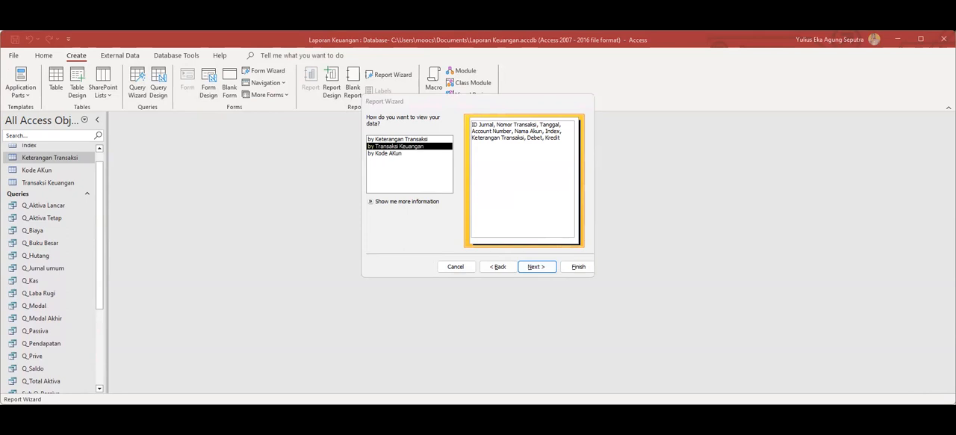
left_click(396, 153)
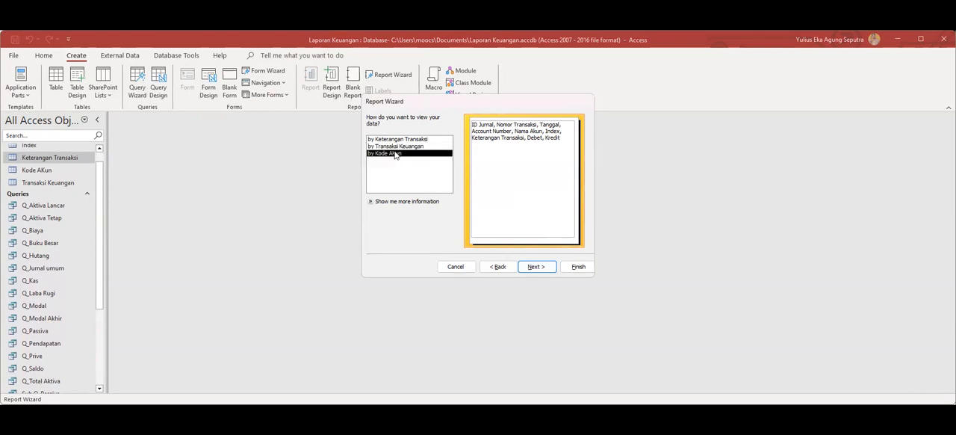
left_click(545, 267)
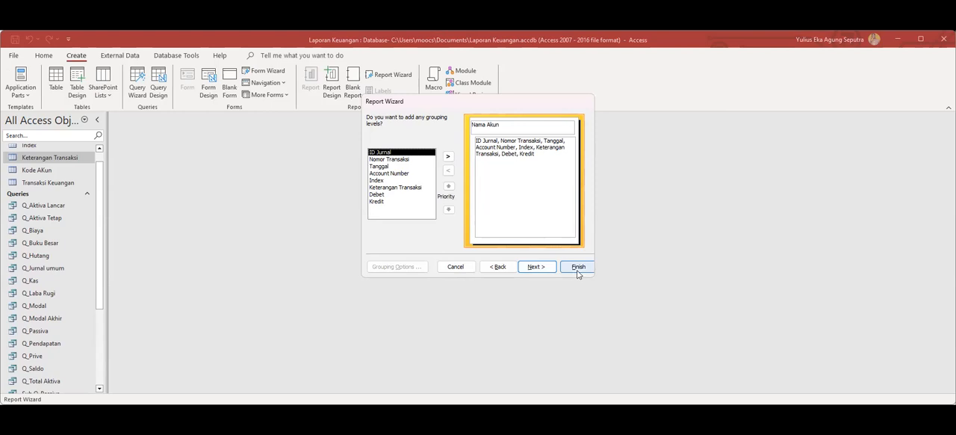
left_click(577, 269)
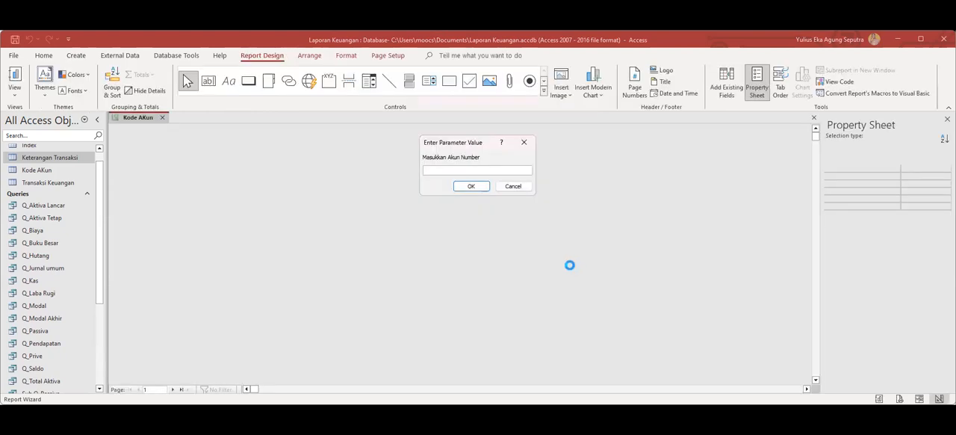
type("1-111")
left_click(471, 186)
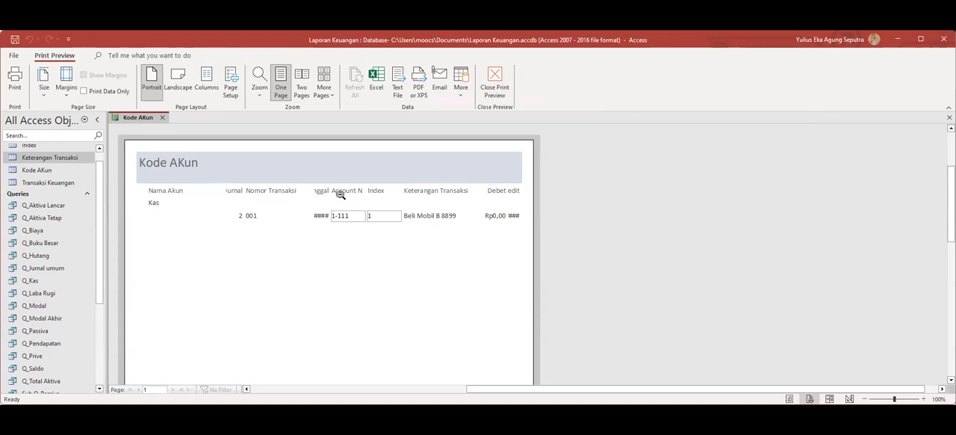
Close the report preview and rename the Kode AKun report to Buku Besar.
left_click(163, 118)
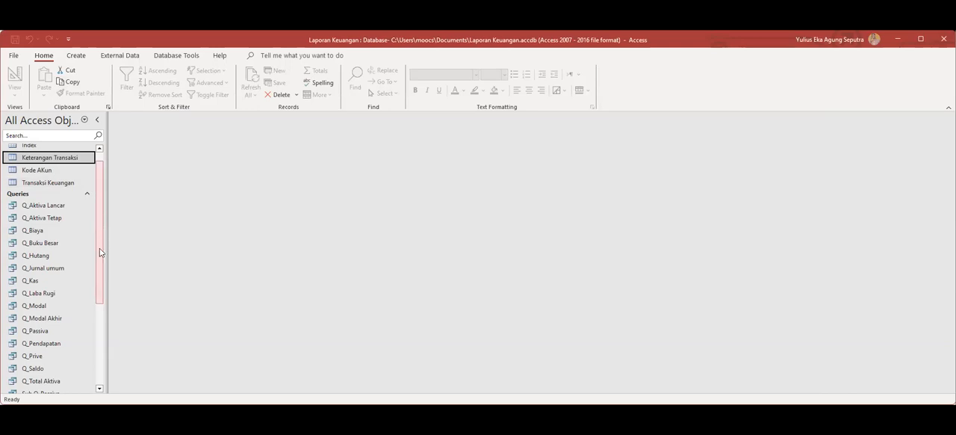
scroll(94, 256, "down", 4)
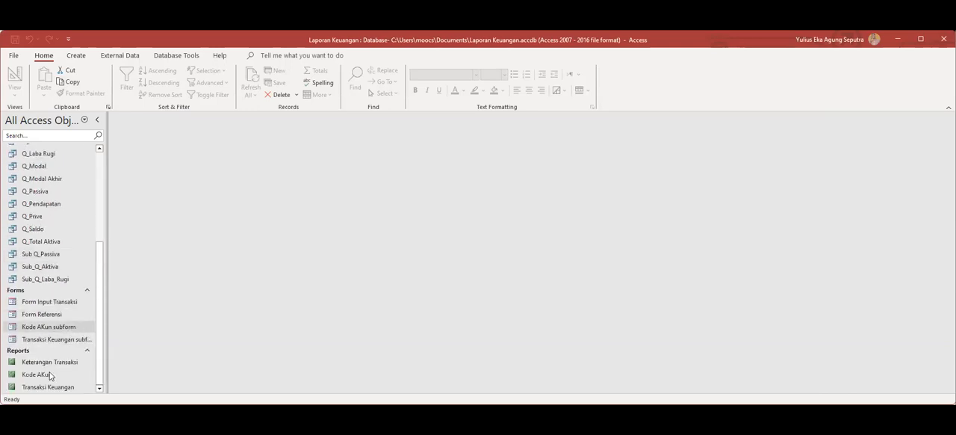
left_click(30, 378)
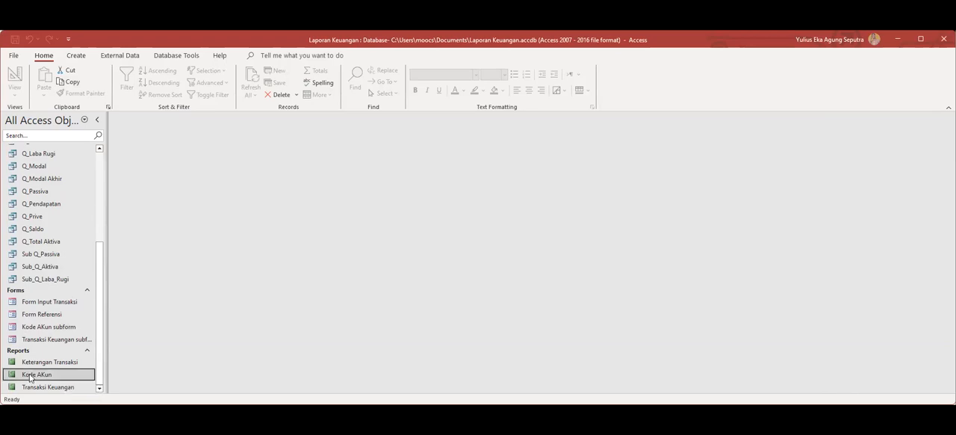
right_click(30, 379)
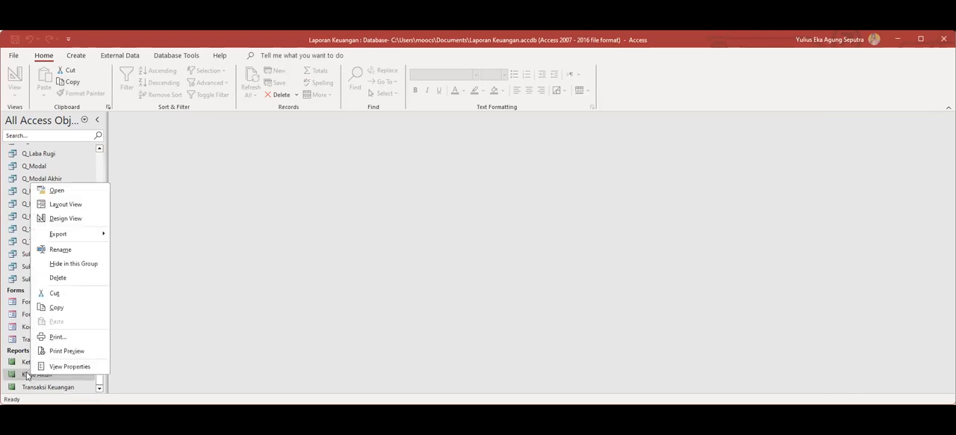
left_click(59, 250)
type("Buk")
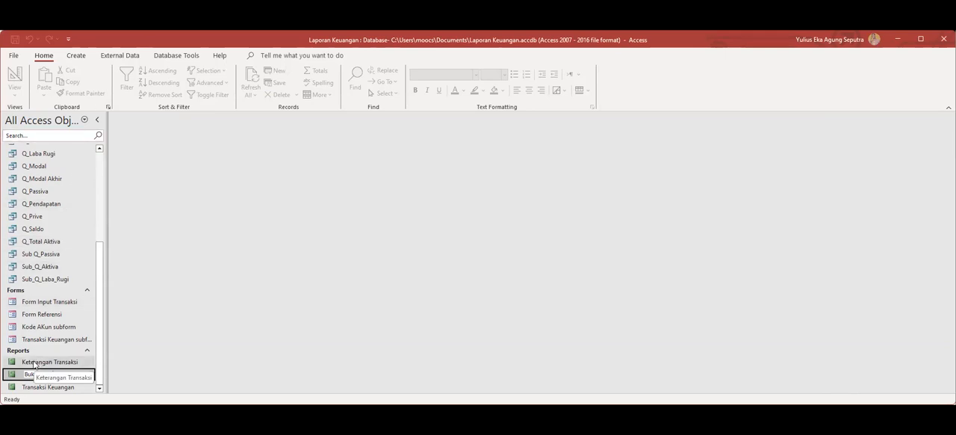
key("Return")
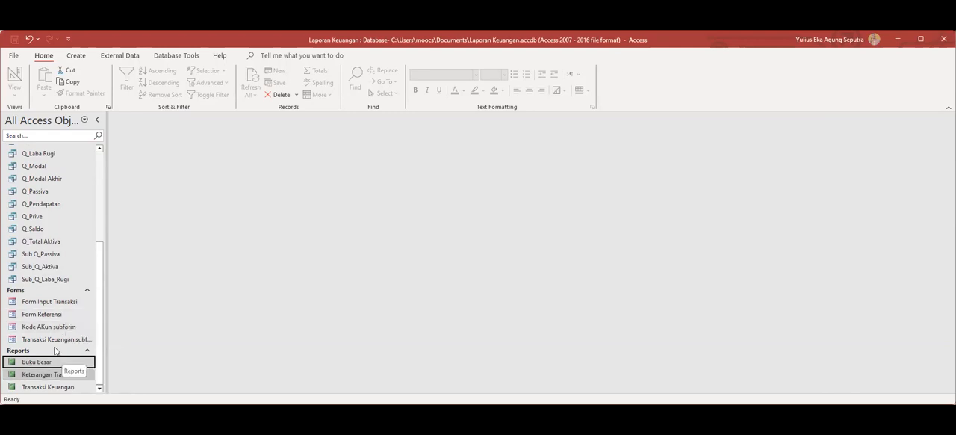
Start a Report Wizard report based on the Q_Jurnal umum query and include all of its fields.
left_click_drag(97, 264, 112, 290)
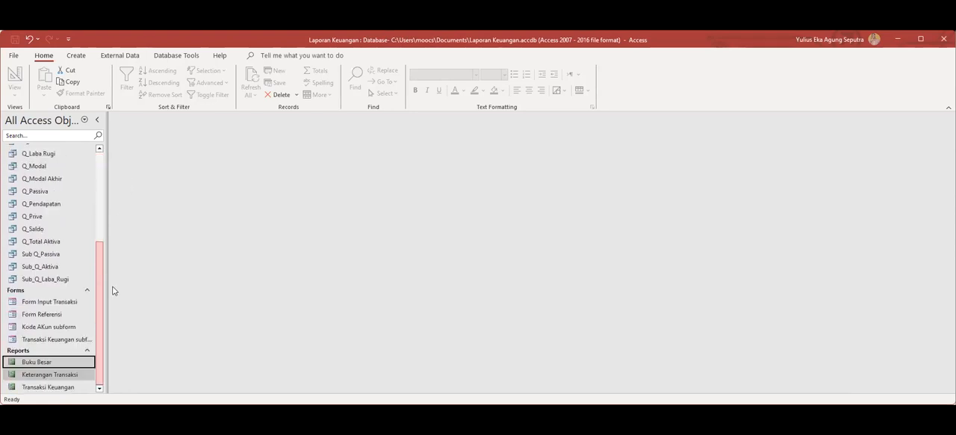
left_click(78, 58)
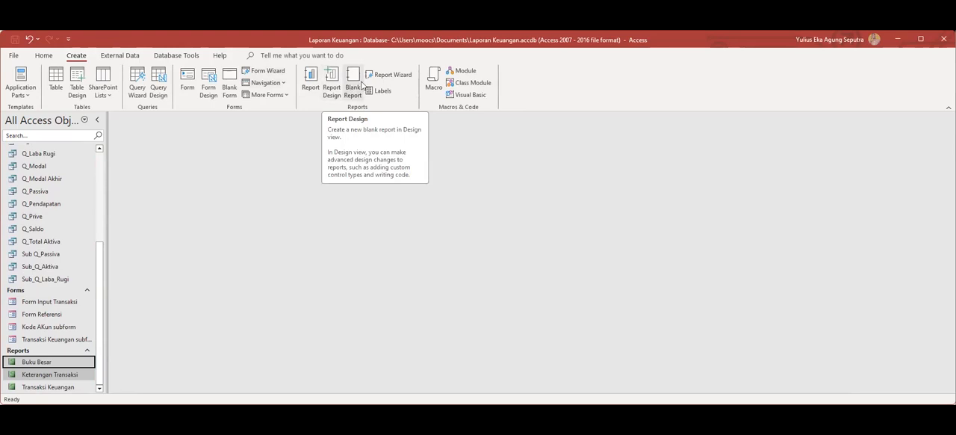
left_click(373, 75)
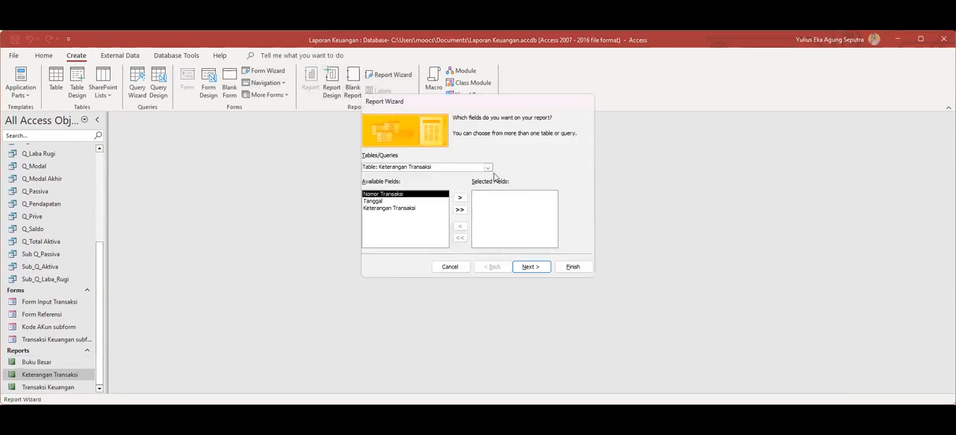
left_click(488, 167)
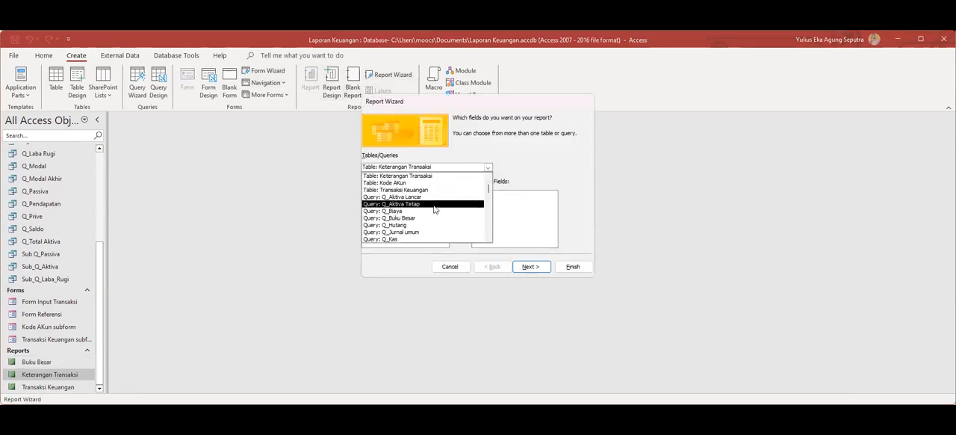
left_click(410, 233)
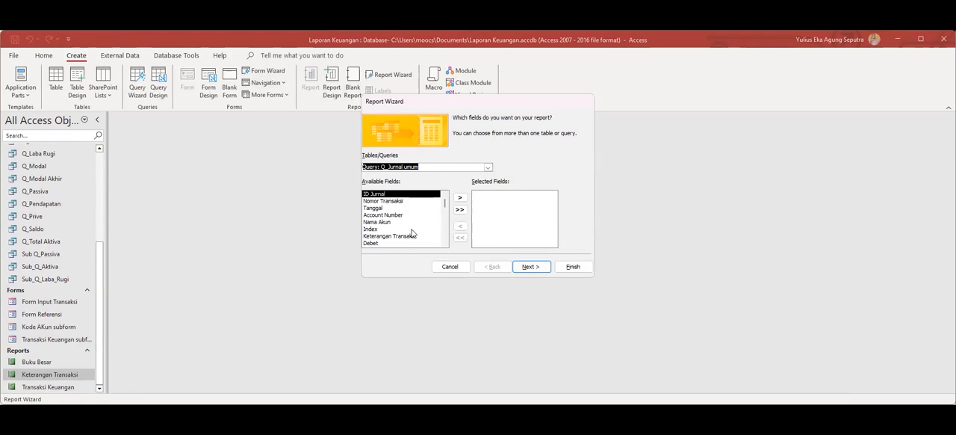
left_click(460, 209)
Keep the wizard report's data viewed by Transaksi Keuangan and finish it with the default settings to generate its preview.
left_click(541, 267)
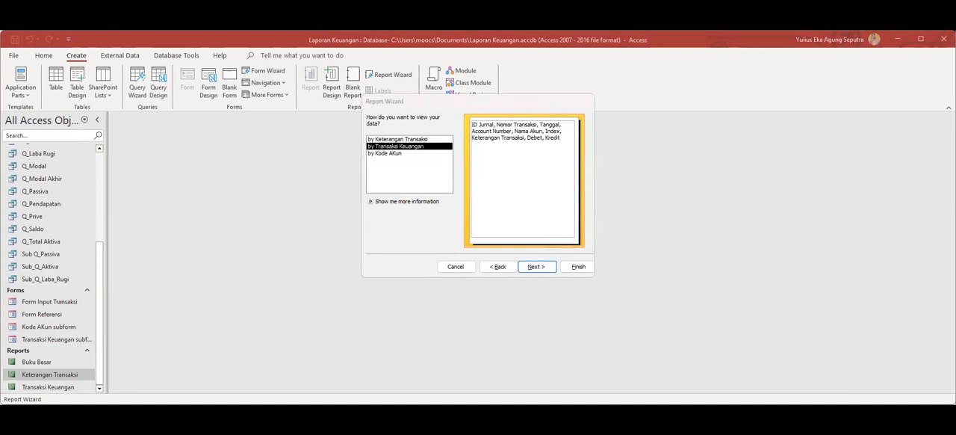
left_click(717, 96)
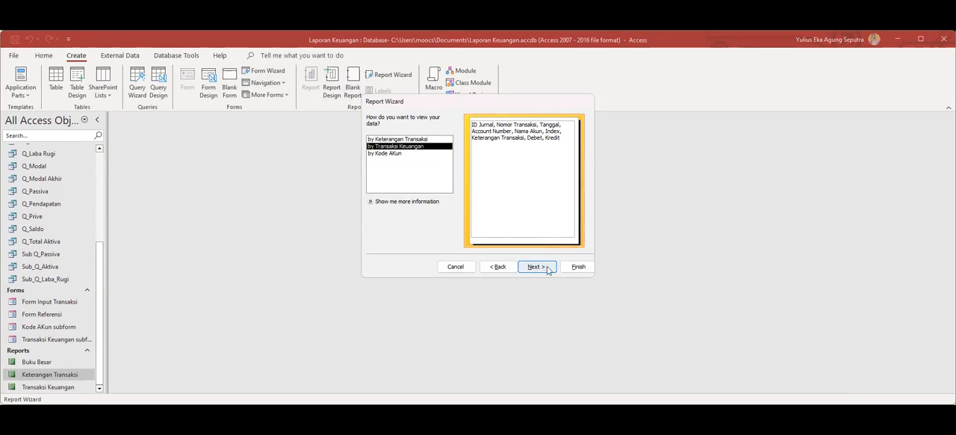
left_click(572, 269)
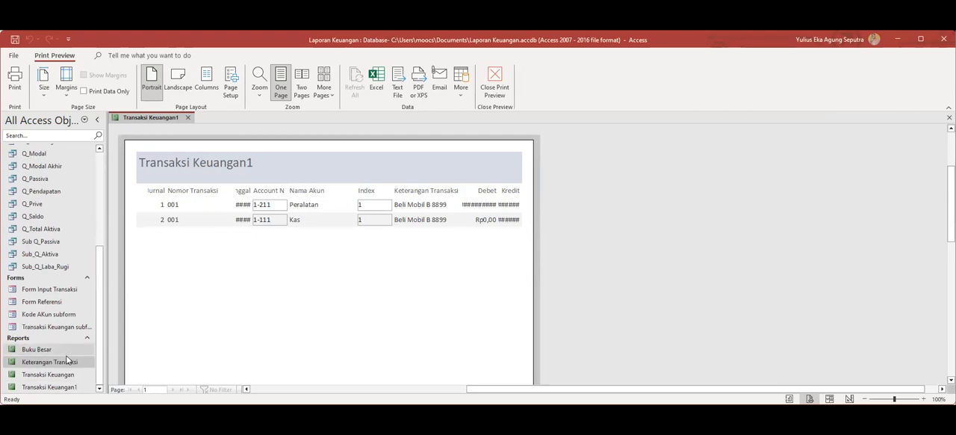
Rename the Keterangan Transaksi report to Jurnal Umum and close the open report preview.
left_click(57, 363)
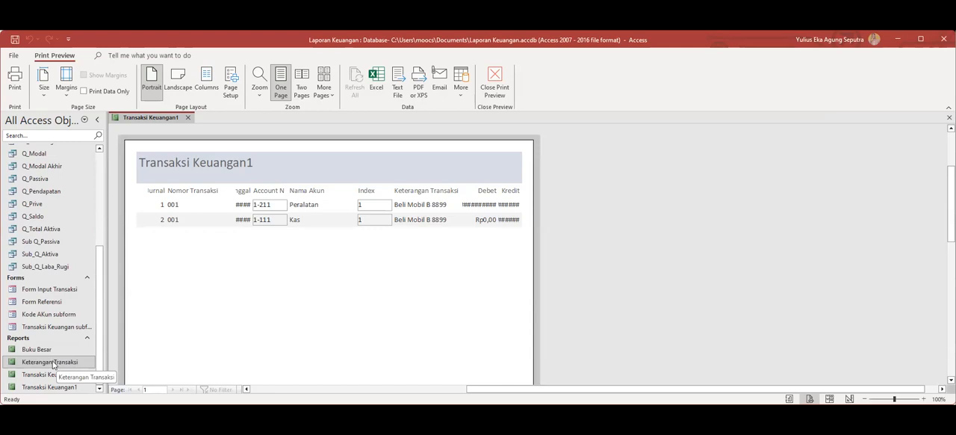
double_click(50, 362)
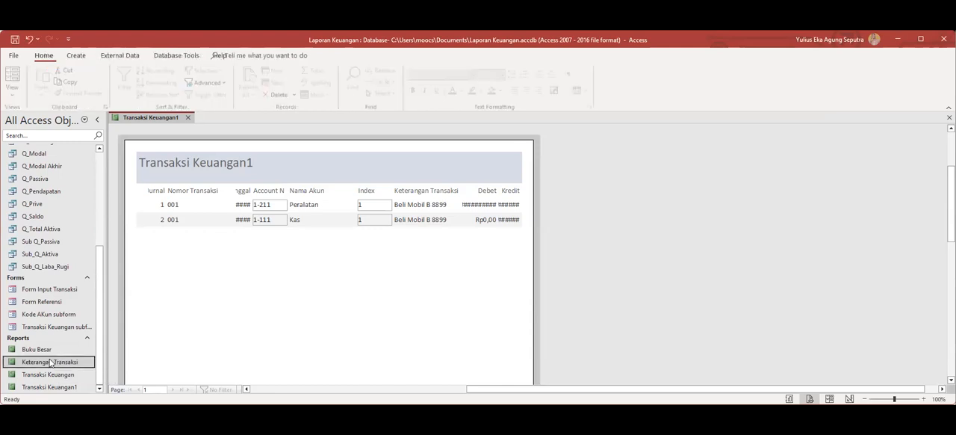
right_click(50, 363)
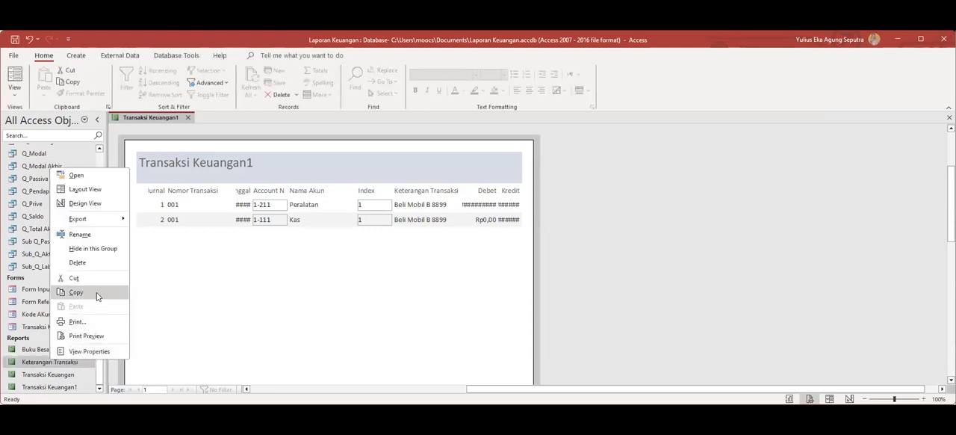
left_click(94, 236)
type("Jurnal Umum")
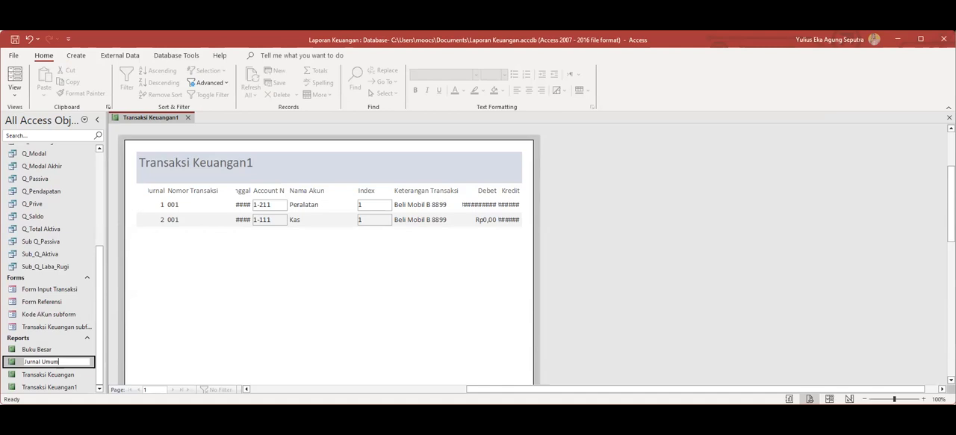
key("Return")
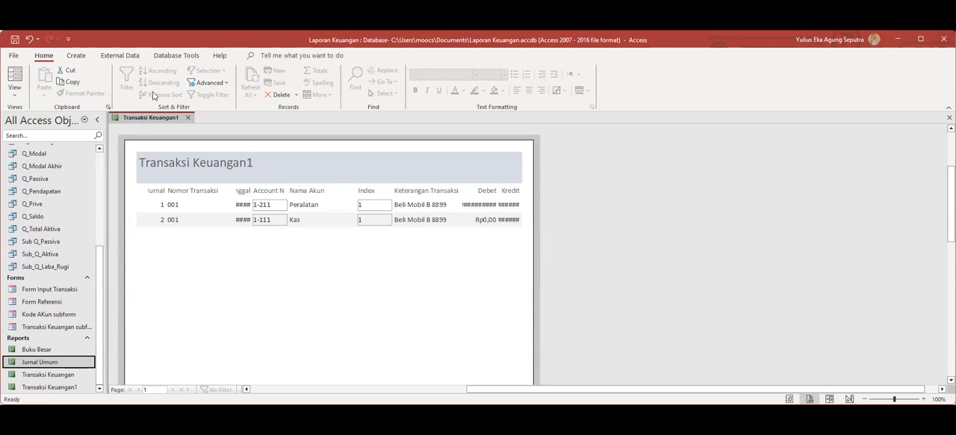
left_click(189, 118)
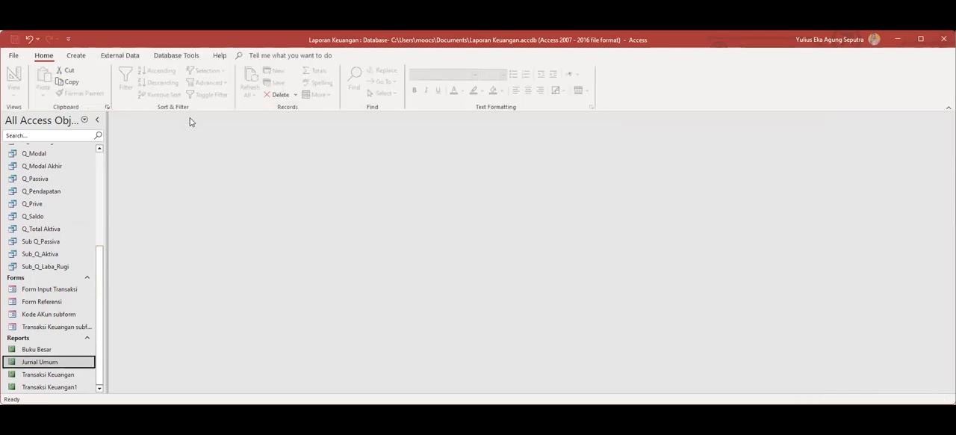
Start another Report Wizard report and browse the available tables and queries for its data source.
left_click(76, 55)
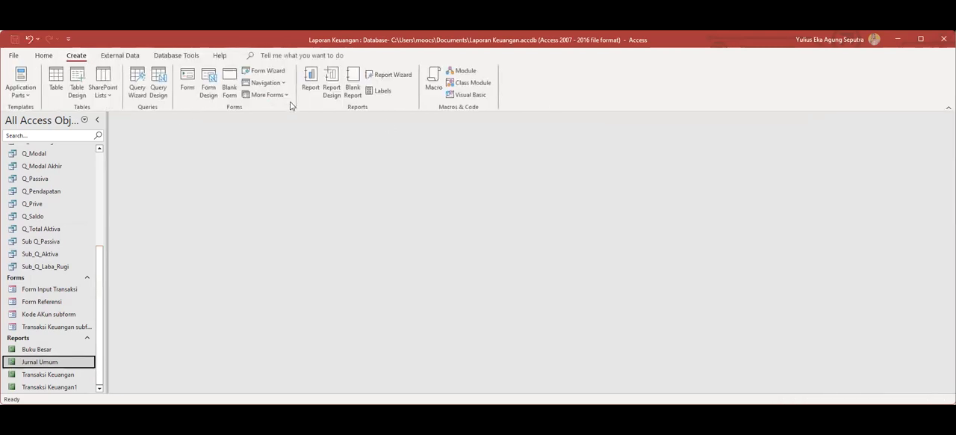
left_click(373, 77)
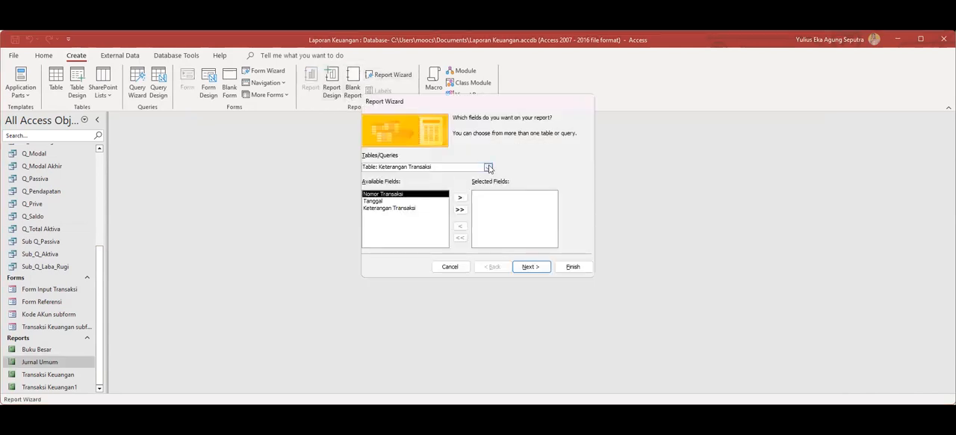
left_click(487, 167)
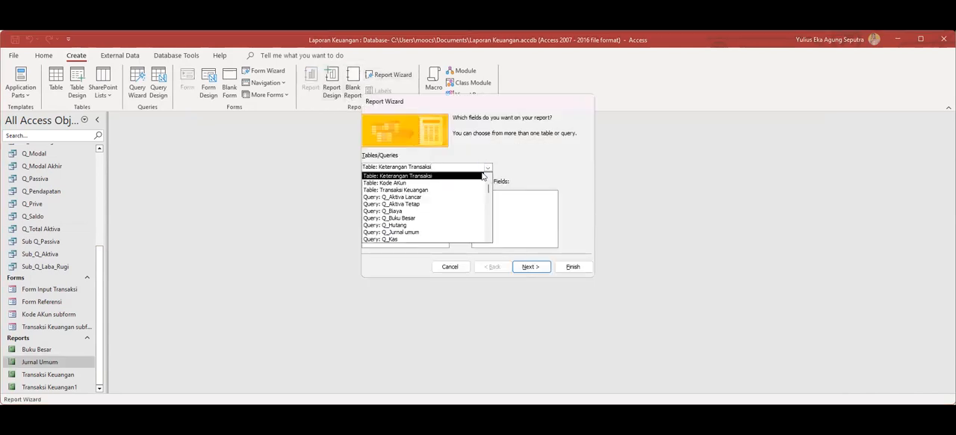
left_click_drag(488, 190, 488, 212)
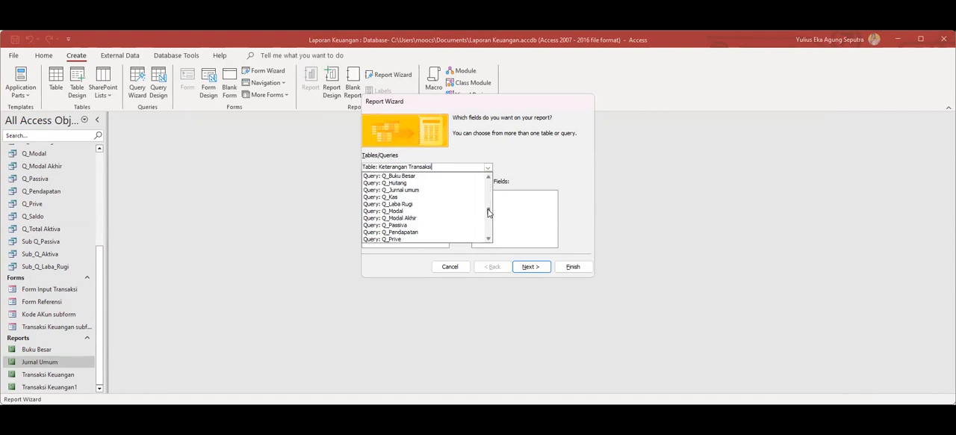
left_click_drag(489, 212, 492, 194)
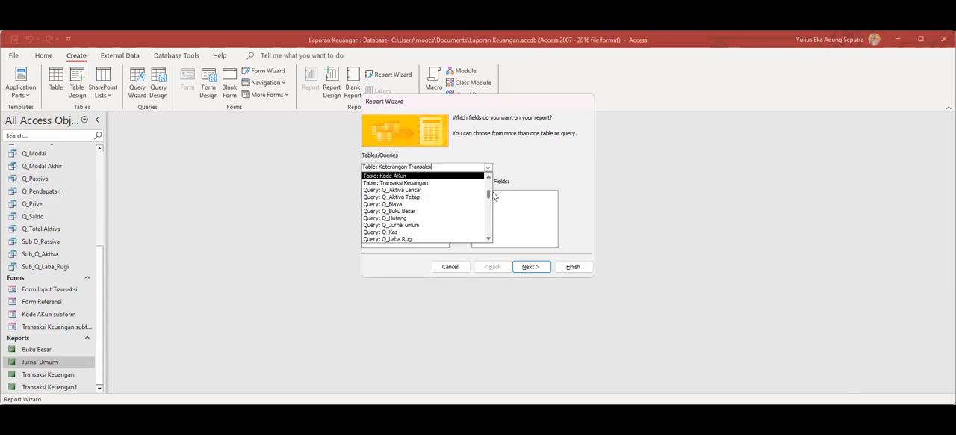
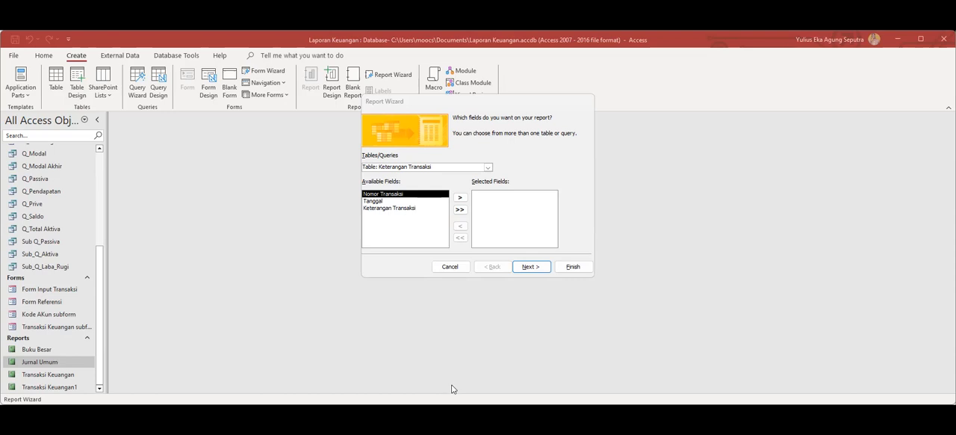
Choose the Transaksi Keuangan table as the report's data source and include its Index field.
left_click(487, 168)
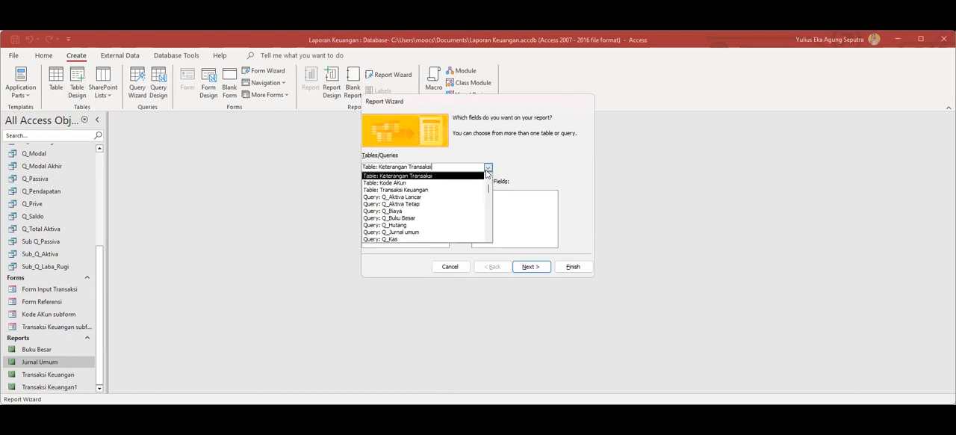
left_click(425, 191)
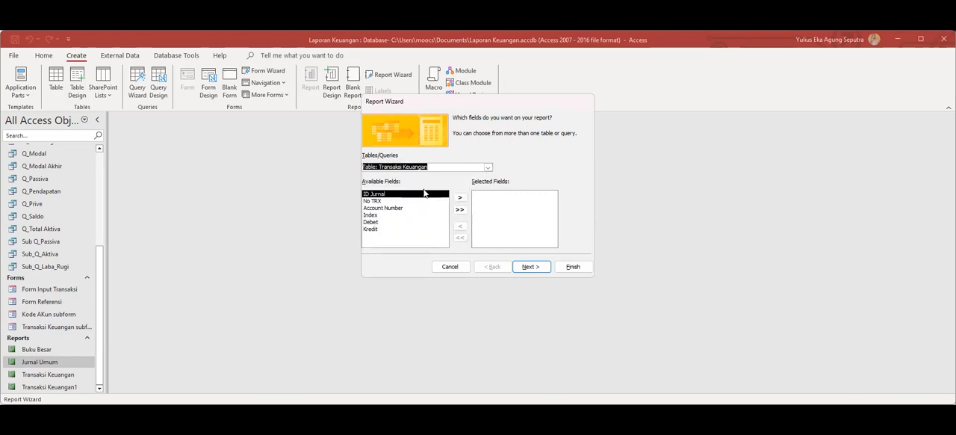
left_click(386, 215)
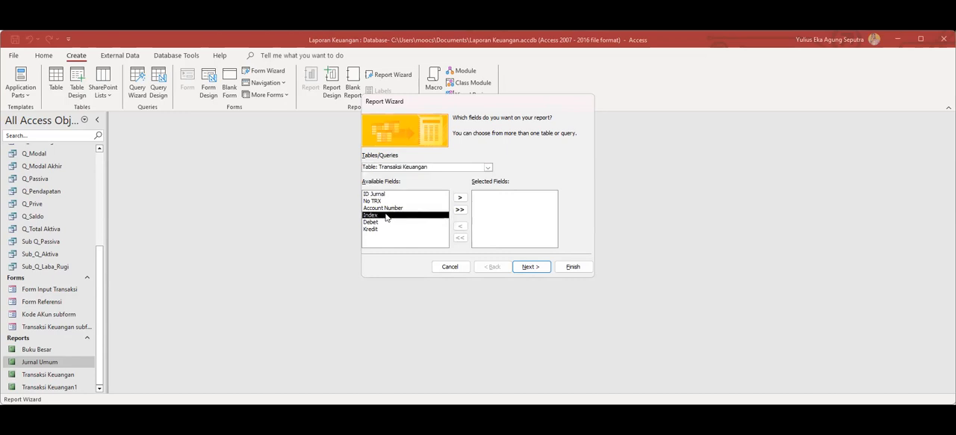
left_click(460, 197)
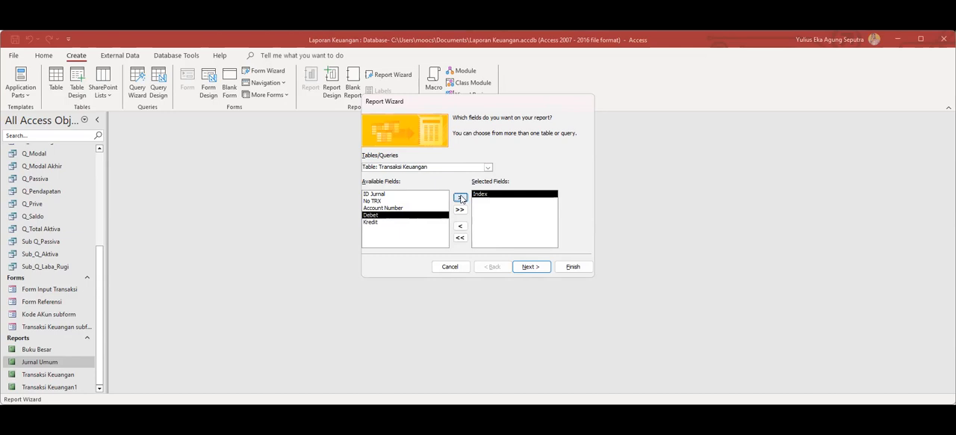
Add the Tanggal and Keterangan Transaksi fields from the Keterangan Transaksi table to the report.
left_click(488, 168)
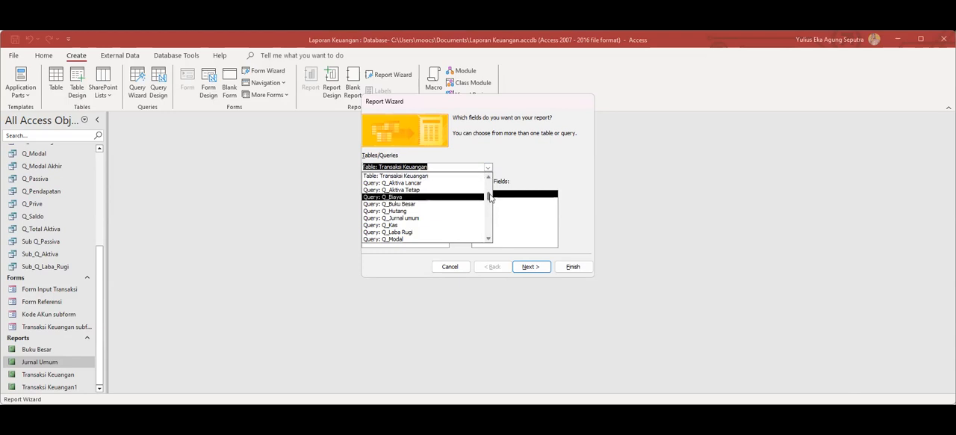
left_click_drag(490, 196, 486, 218)
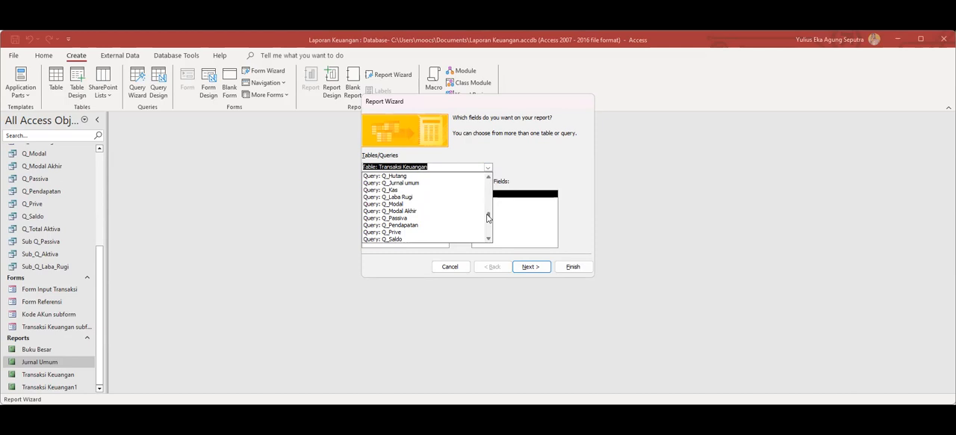
left_click_drag(487, 217, 498, 185)
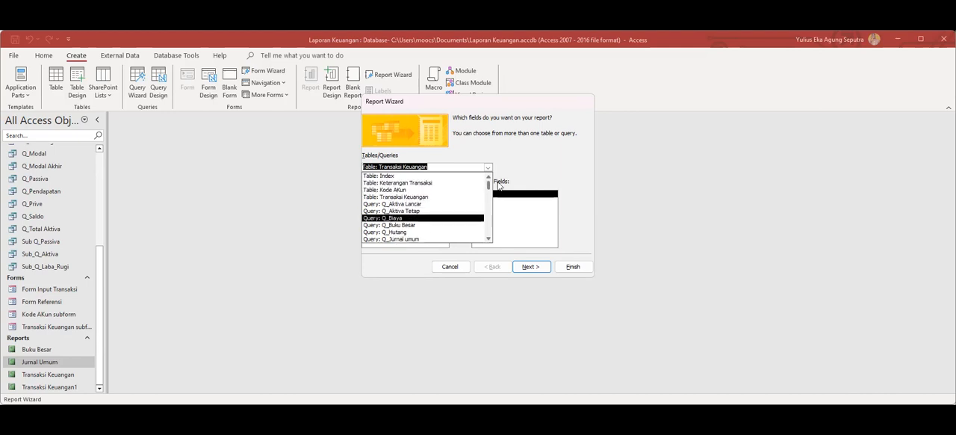
left_click(434, 184)
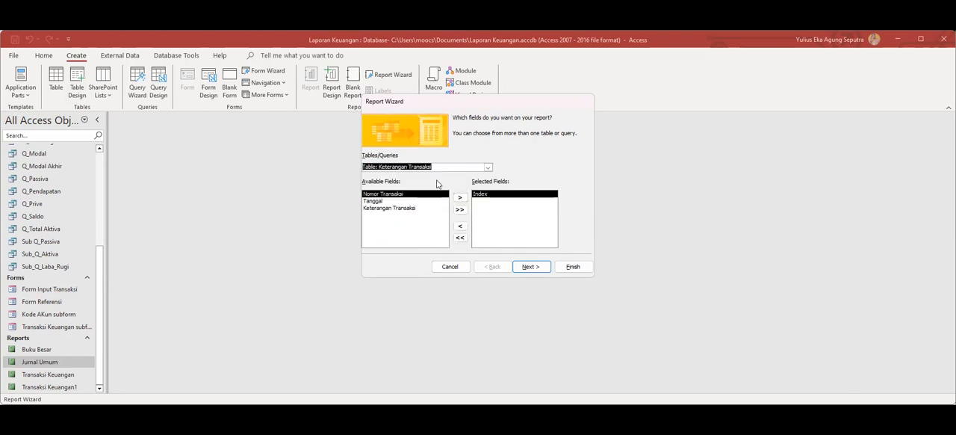
left_click(397, 201)
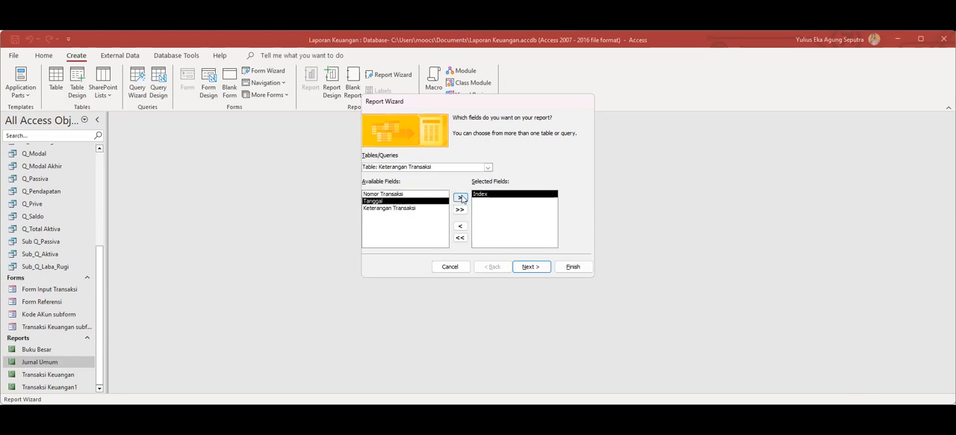
left_click(460, 197)
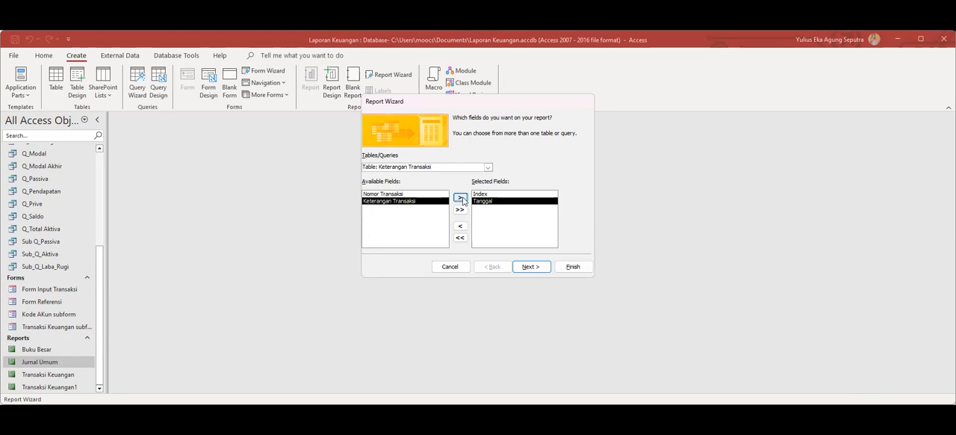
left_click(460, 198)
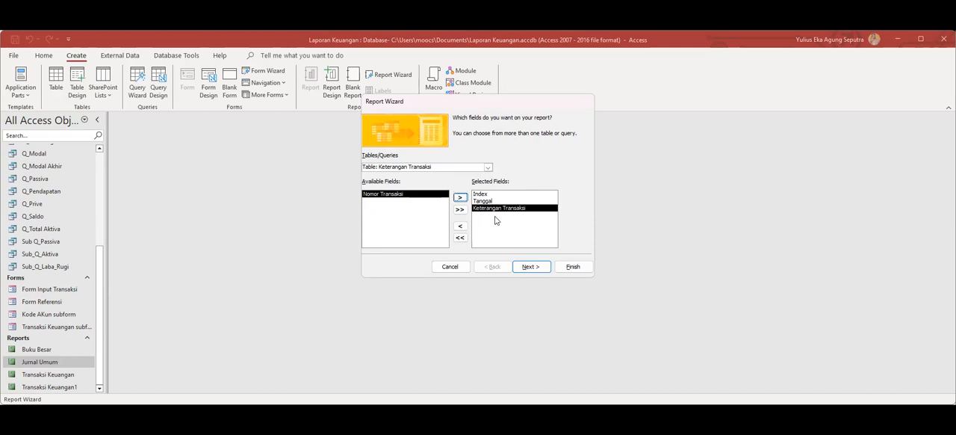
Keep the report data viewed by Transaksi Keuangan and finish the wizard with its default settings.
left_click(531, 267)
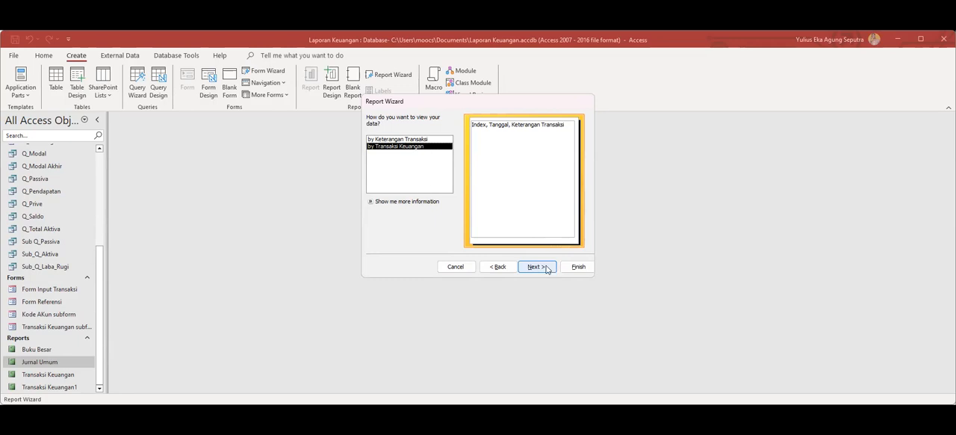
left_click(545, 269)
left_click(575, 268)
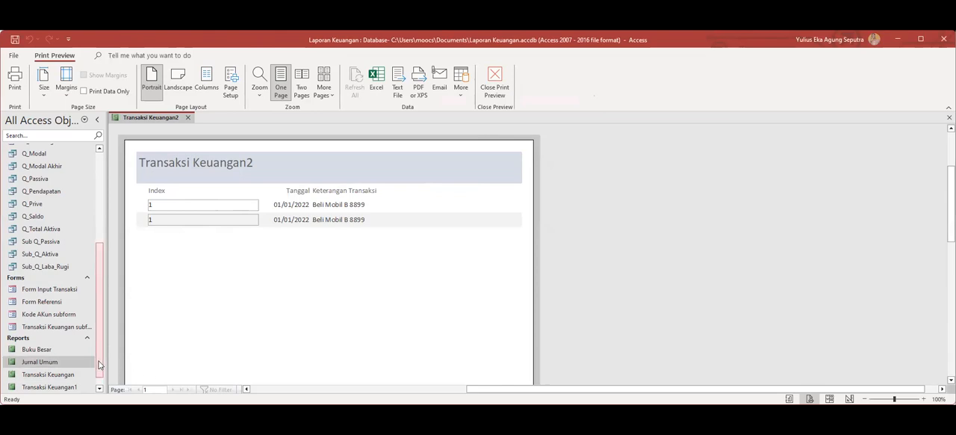
Try to rename the Transaksi Keuangan2 report while its preview is still open.
left_click_drag(100, 366, 100, 376)
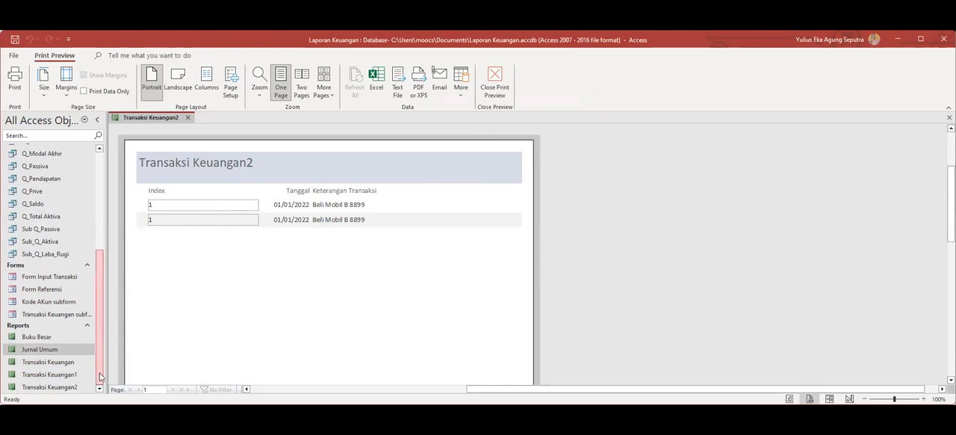
right_click(57, 388)
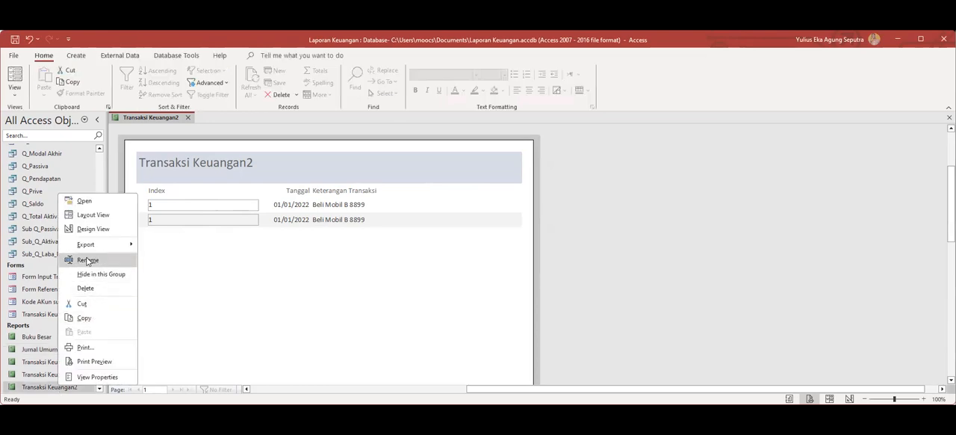
left_click(112, 263)
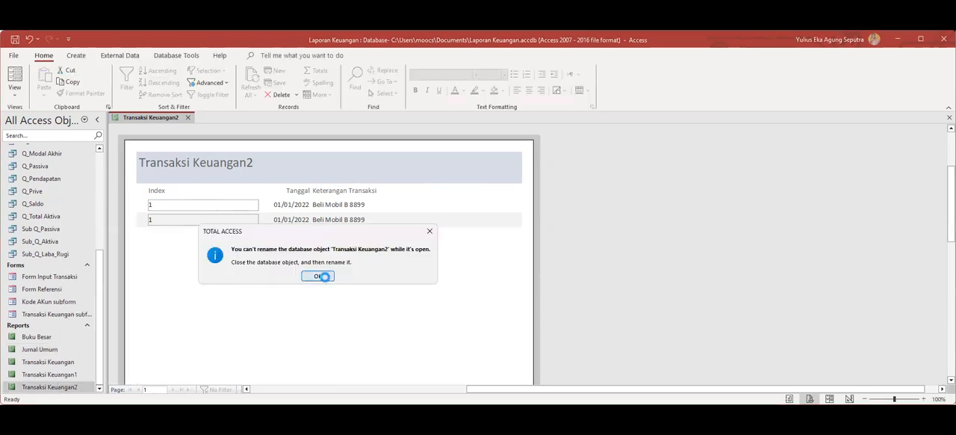
left_click(317, 276)
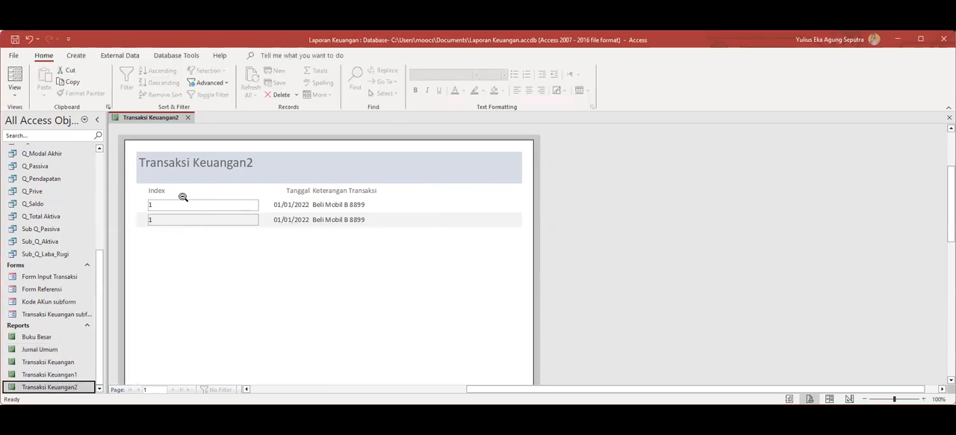
right_click(174, 119)
left_click(210, 213)
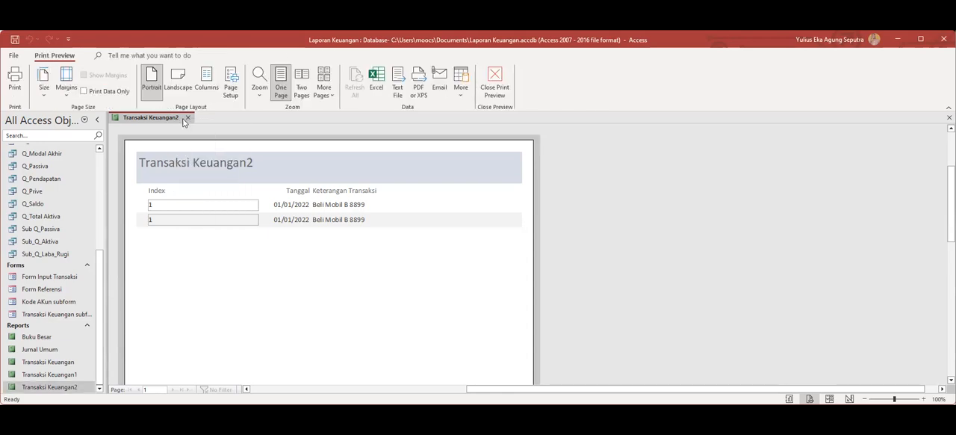
left_click(53, 385)
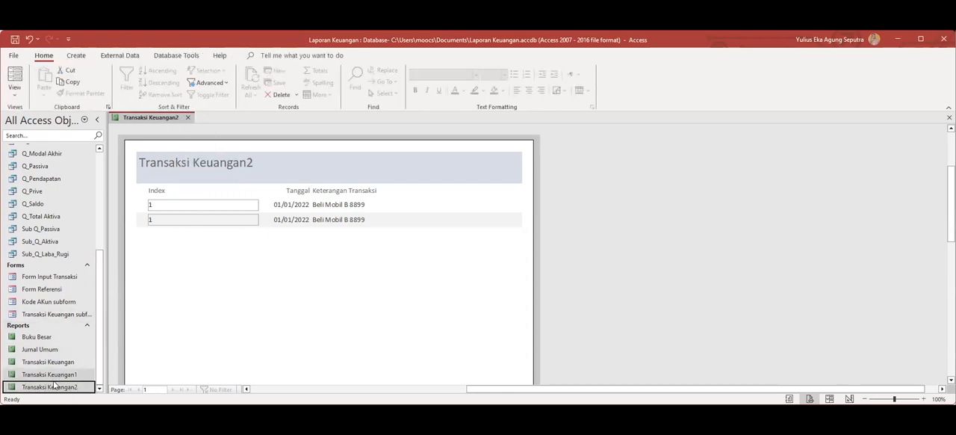
right_click(59, 388)
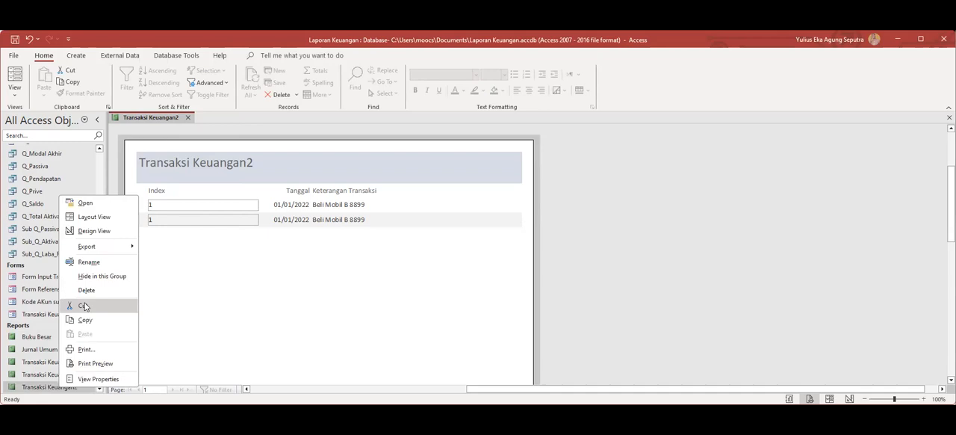
left_click(88, 263)
left_click(318, 275)
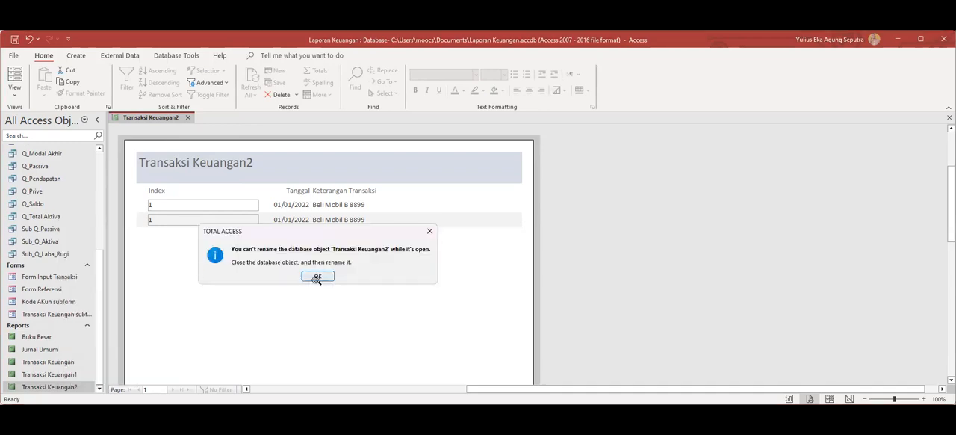
Close the Transaksi Keuangan2 preview and rename that report to Laporan Arus Kas.
right_click(165, 120)
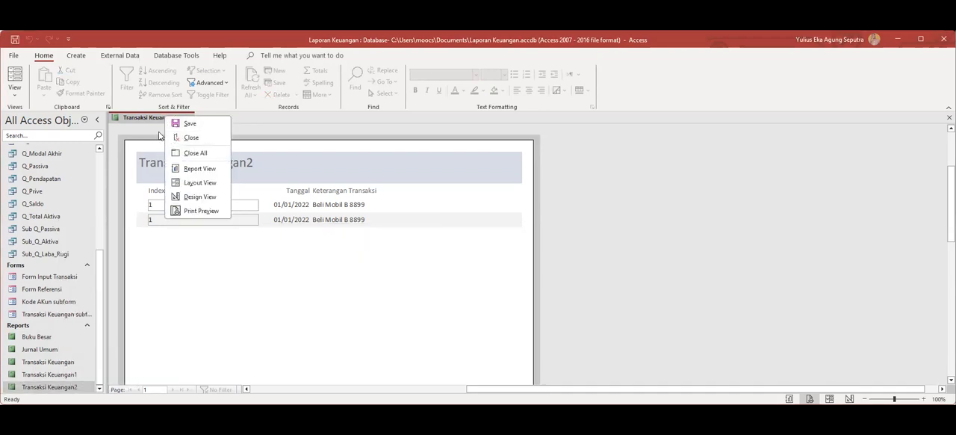
left_click(188, 137)
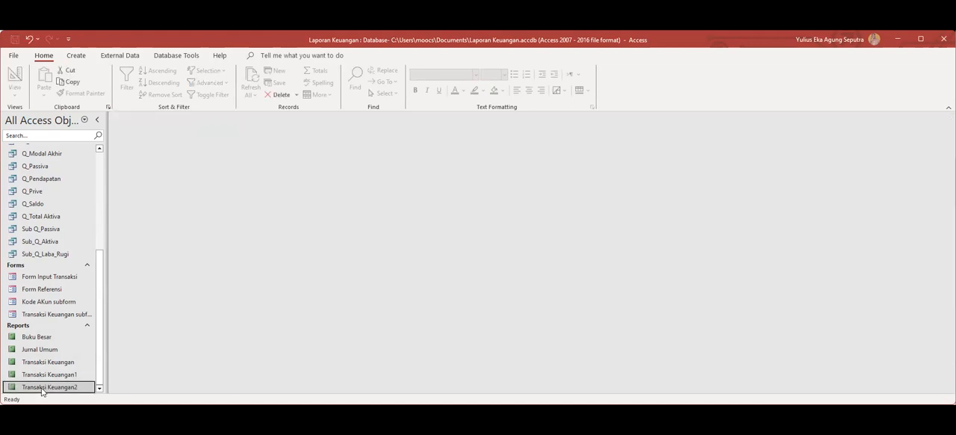
right_click(45, 384)
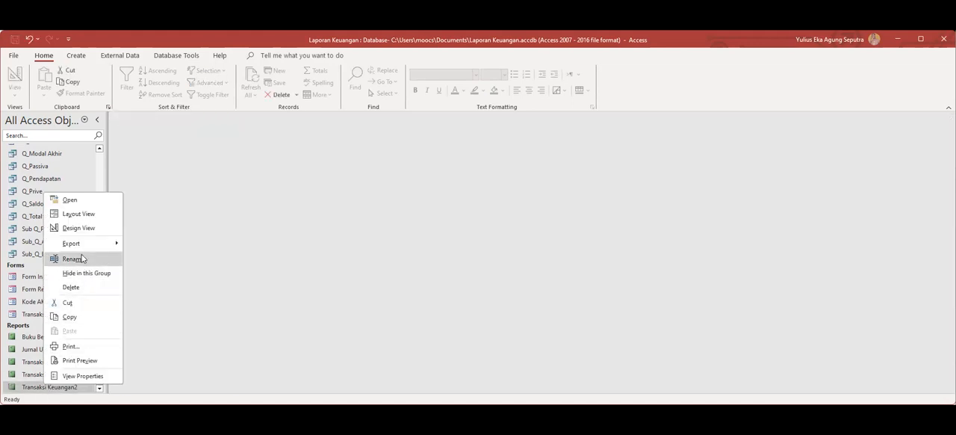
left_click(82, 258)
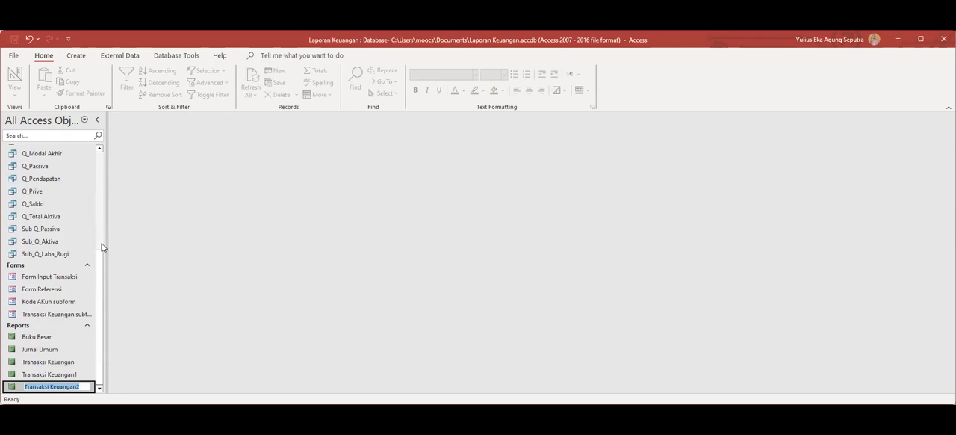
type("Laporan Arus Kas")
key("Return")
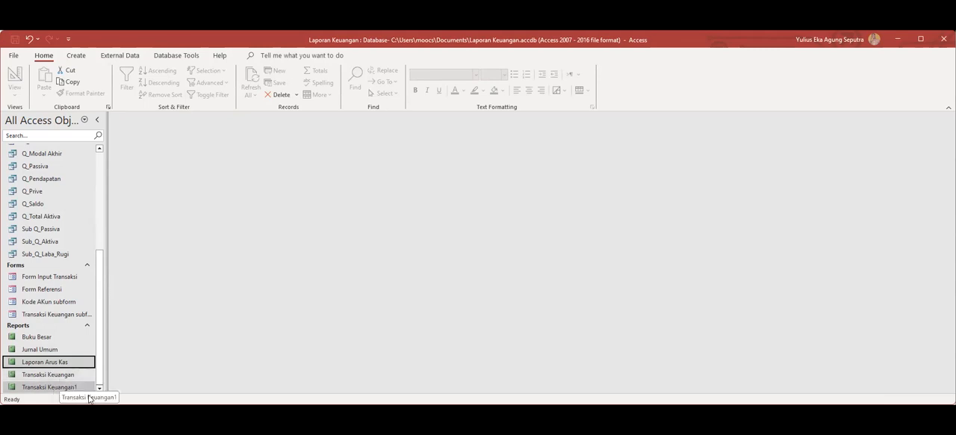
Open the Transaksi Keuangan1 report to examine its contents.
double_click(50, 387)
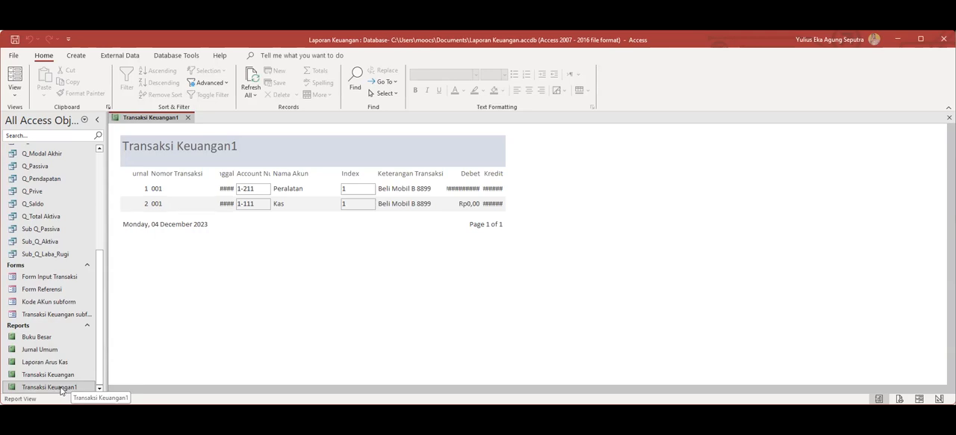
left_click(58, 377)
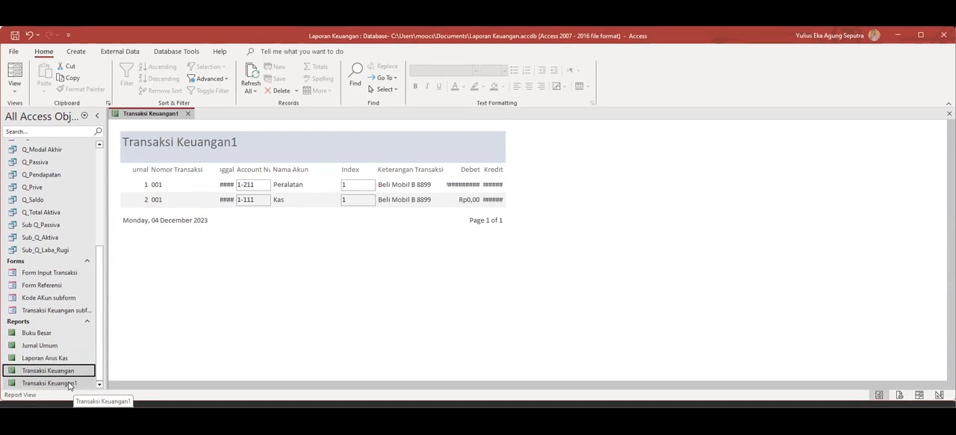
left_click(69, 384)
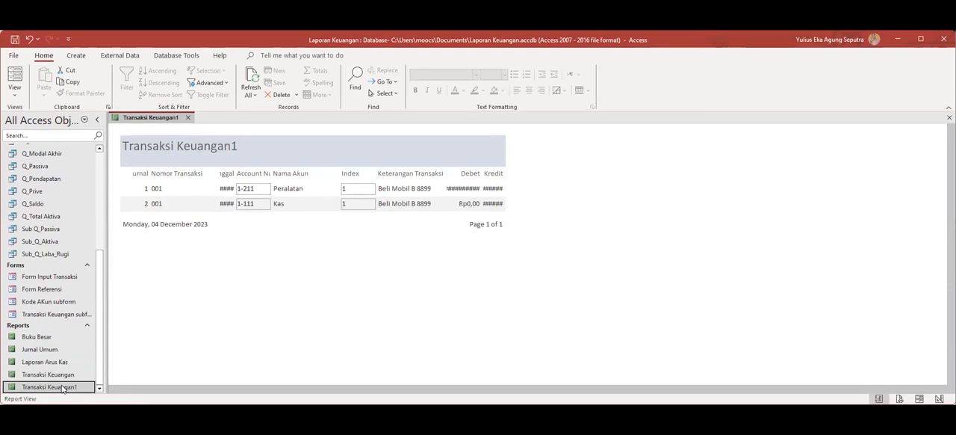
Try to delete the Transaksi Keuangan1 report while it is still open.
right_click(64, 387)
left_click(91, 287)
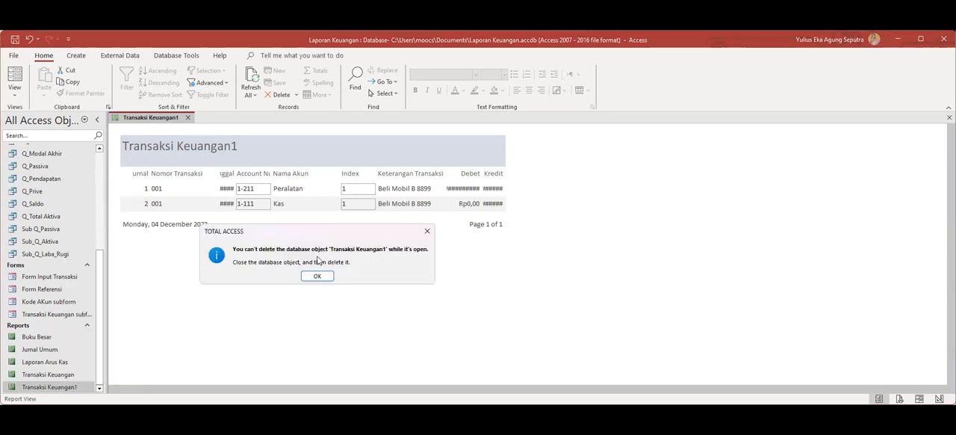
left_click(317, 277)
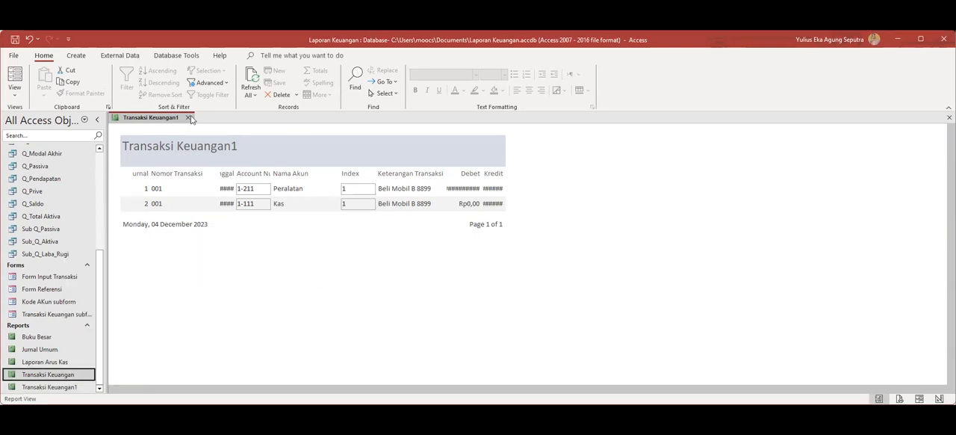
Close the Transaksi Keuangan1 report and permanently delete it from the database.
left_click(187, 118)
left_click(60, 387)
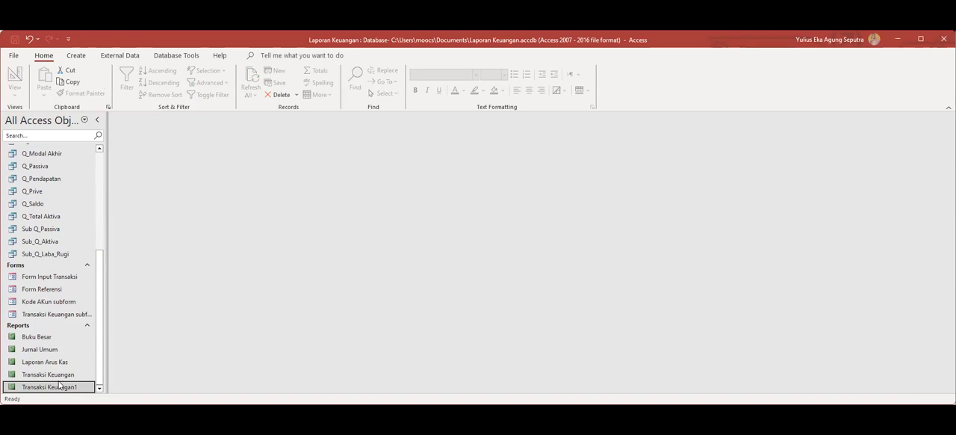
right_click(63, 386)
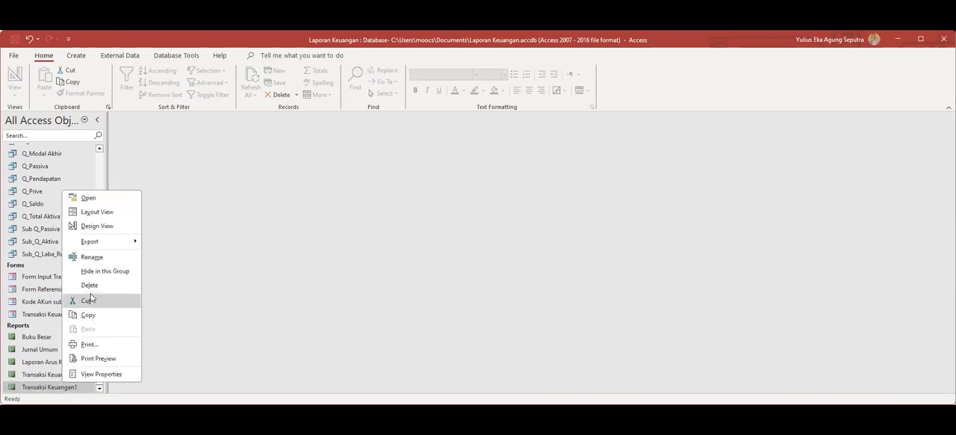
left_click(89, 285)
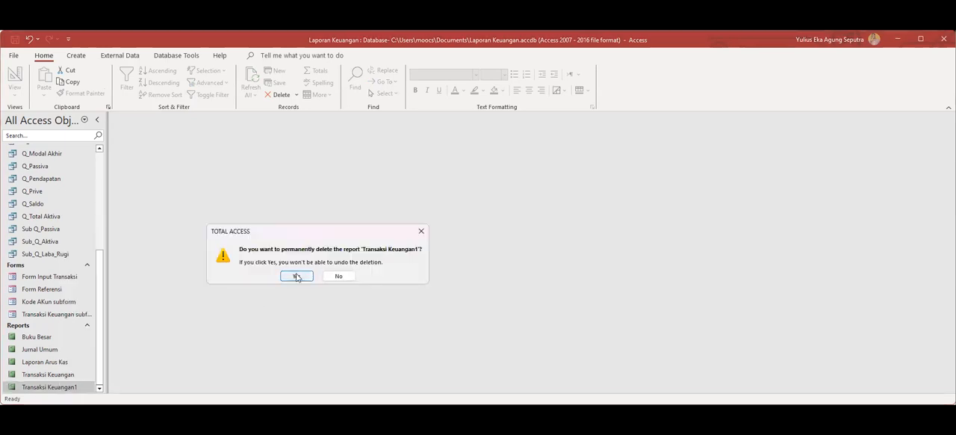
left_click(296, 276)
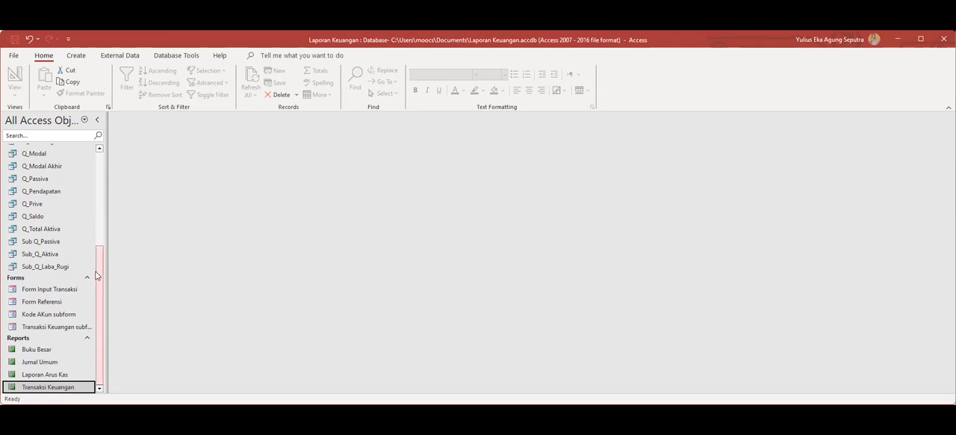
Dismiss the warning about the database's locked state.
left_click_drag(100, 265, 107, 229)
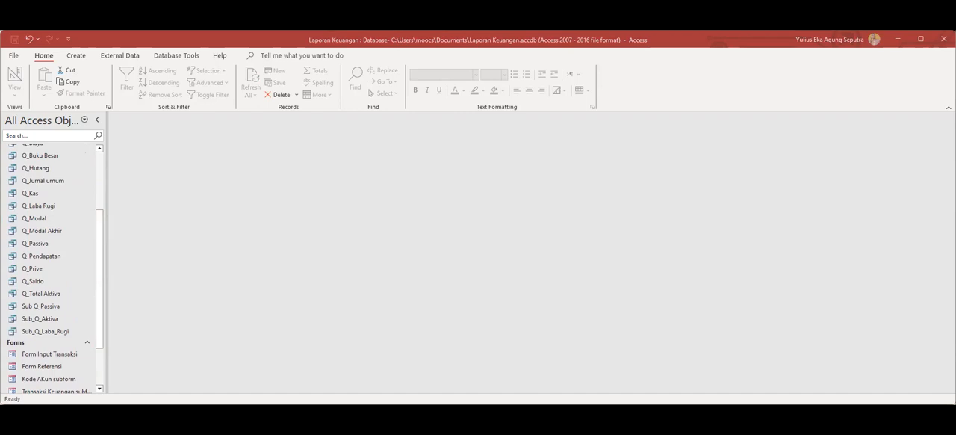
left_click(100, 389)
left_click_drag(99, 320, 98, 360)
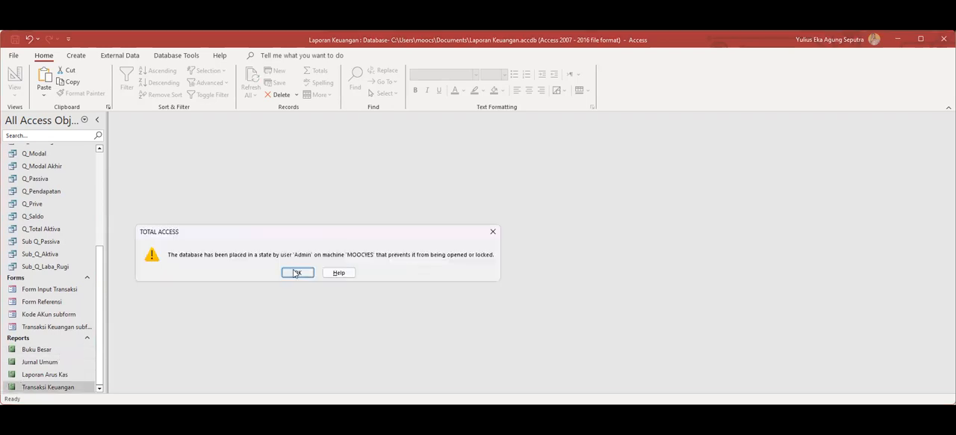
left_click(297, 272)
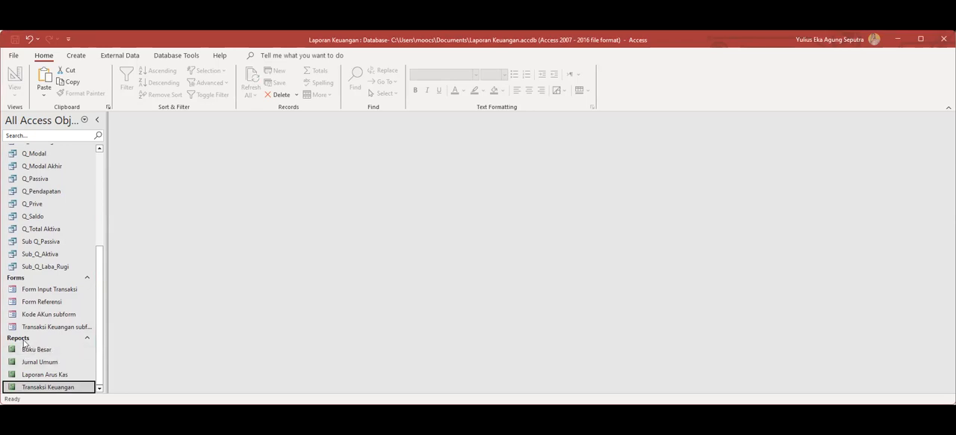
left_click(76, 56)
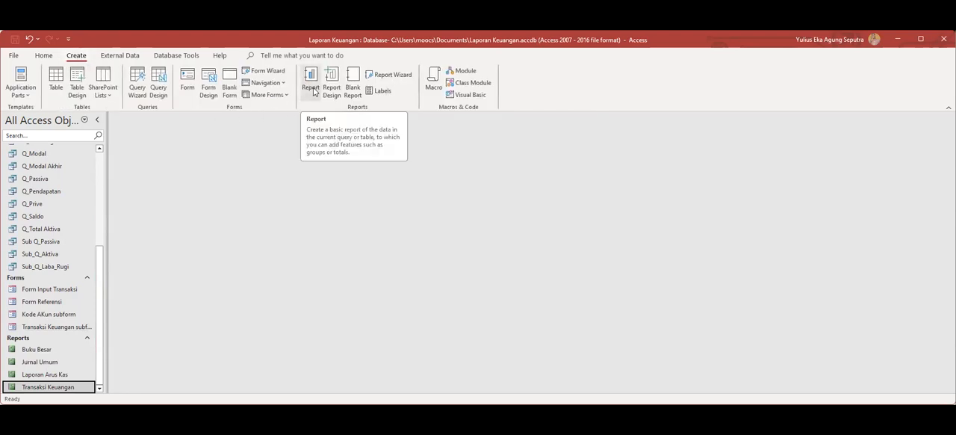
left_click(353, 96)
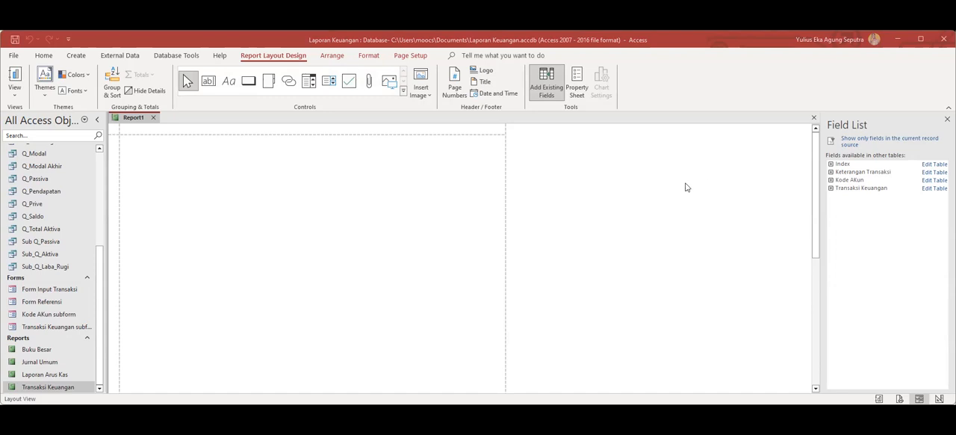
left_click(198, 215)
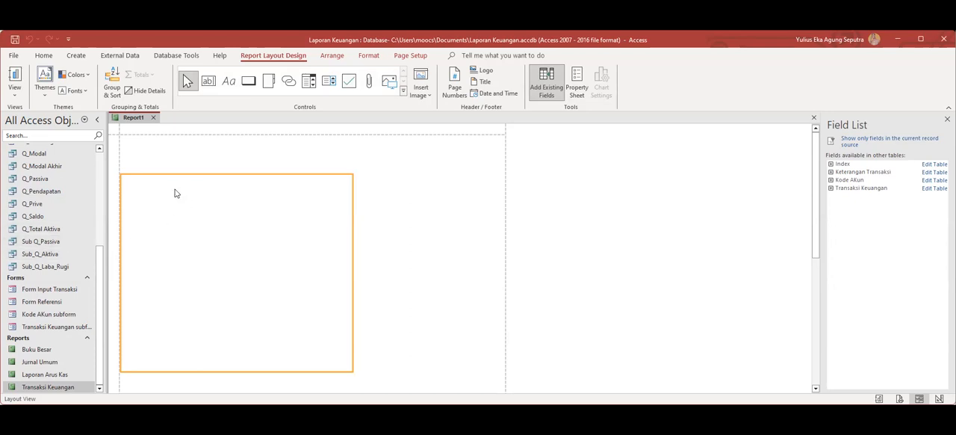
left_click(153, 117)
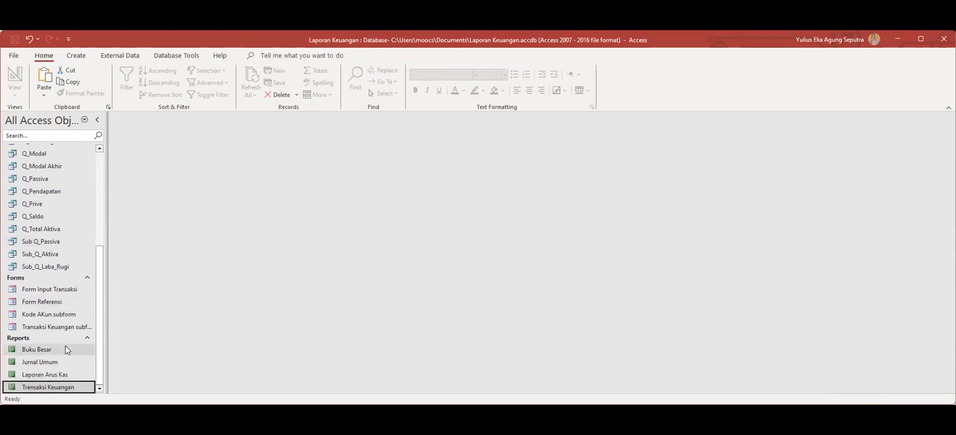
left_click(77, 56)
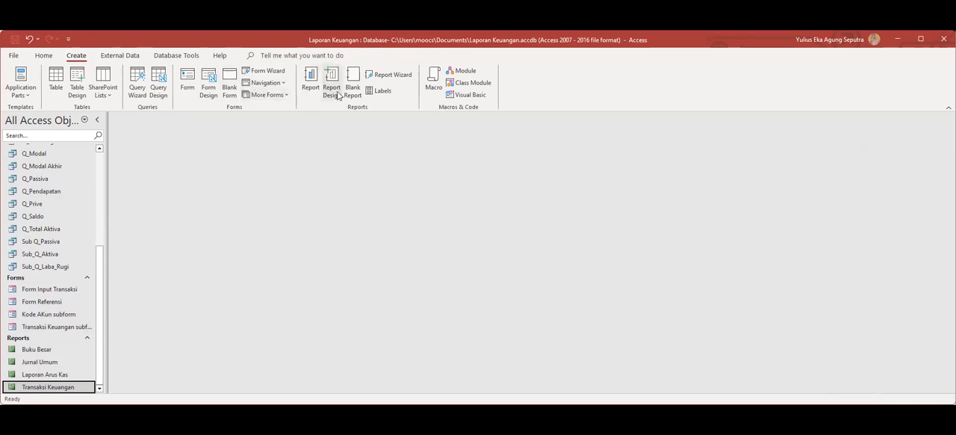
left_click(394, 77)
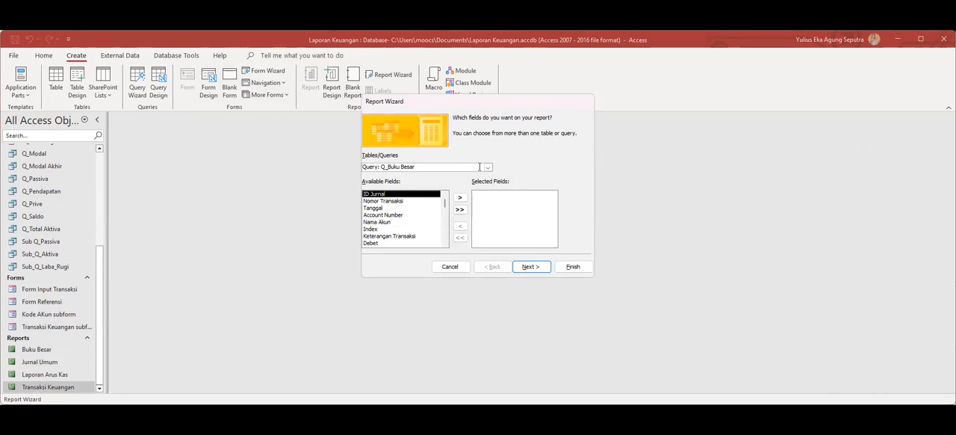
left_click(489, 167)
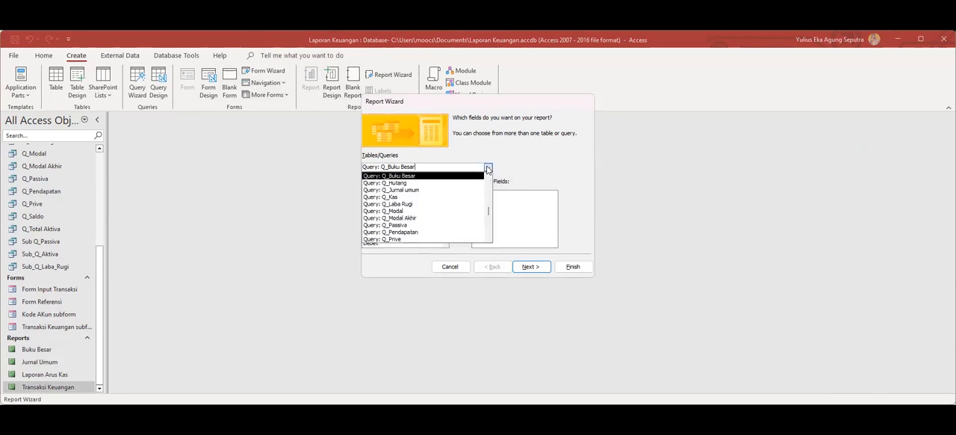
left_click(420, 232)
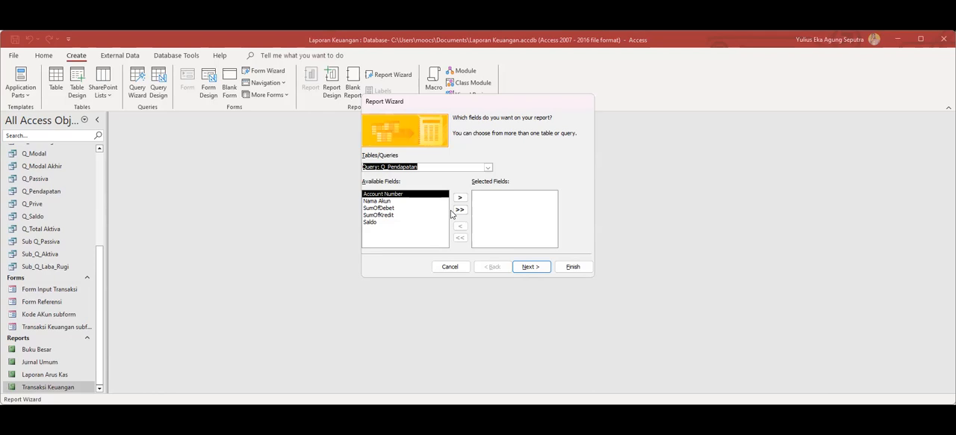
left_click(383, 208)
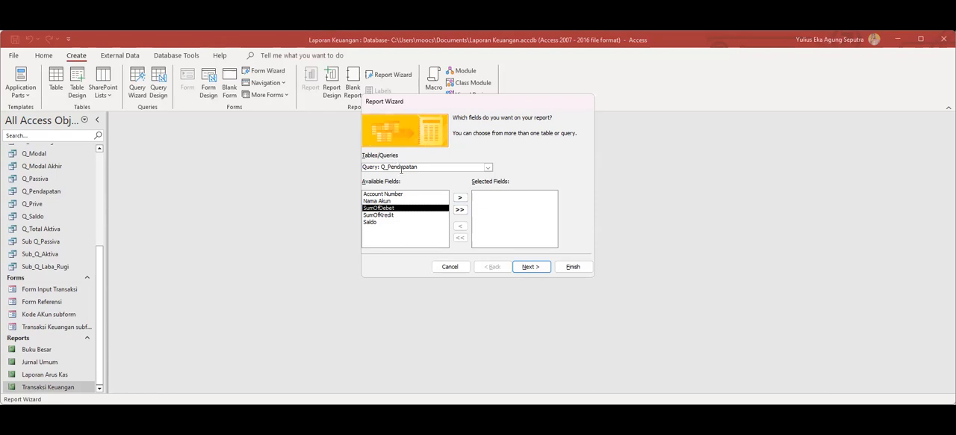
left_click(486, 169)
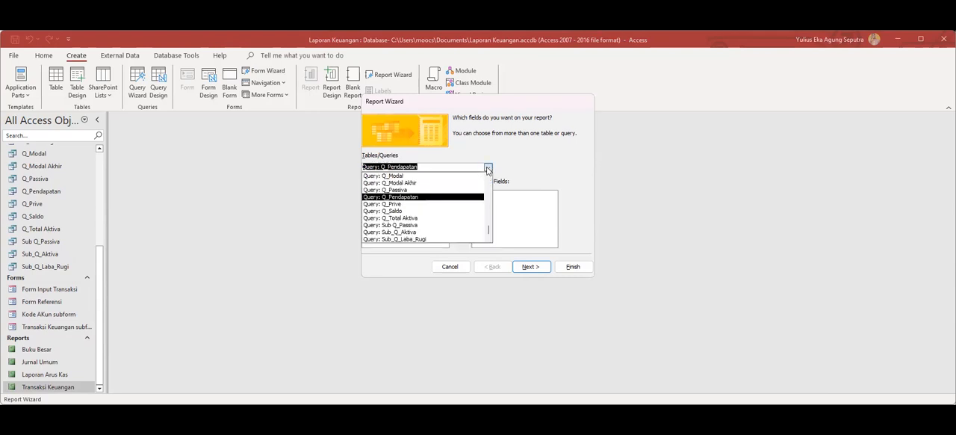
left_click(413, 218)
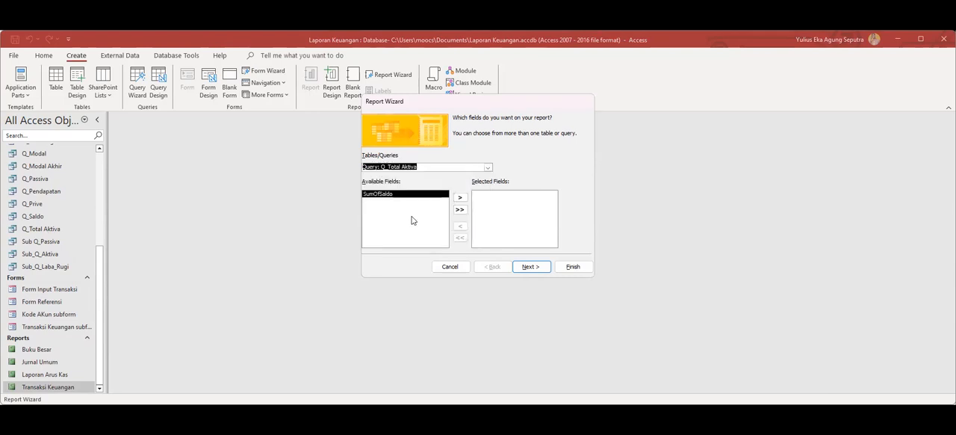
left_click(461, 198)
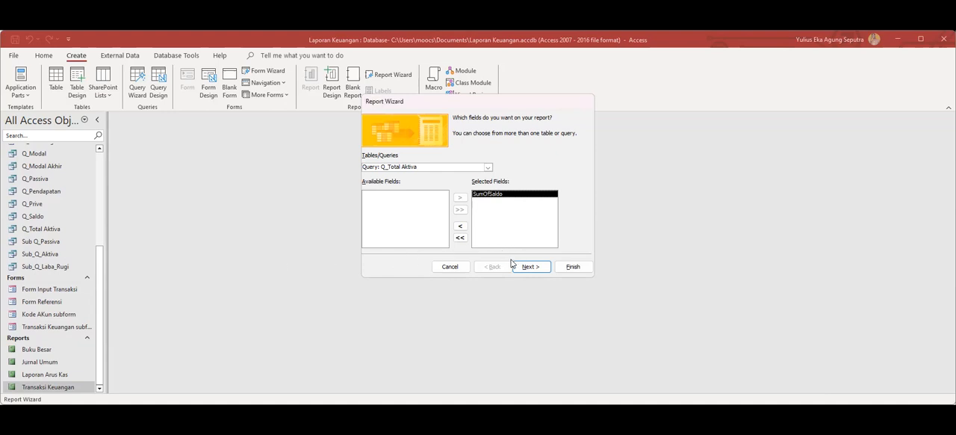
left_click(488, 167)
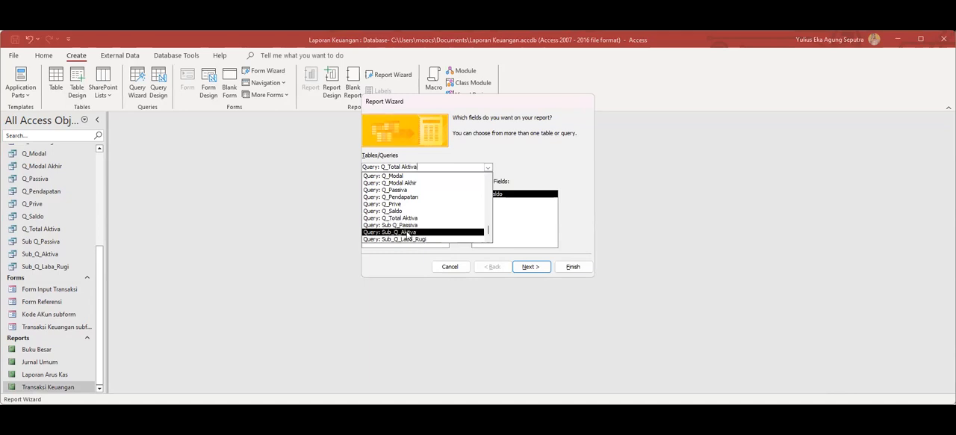
left_click(408, 232)
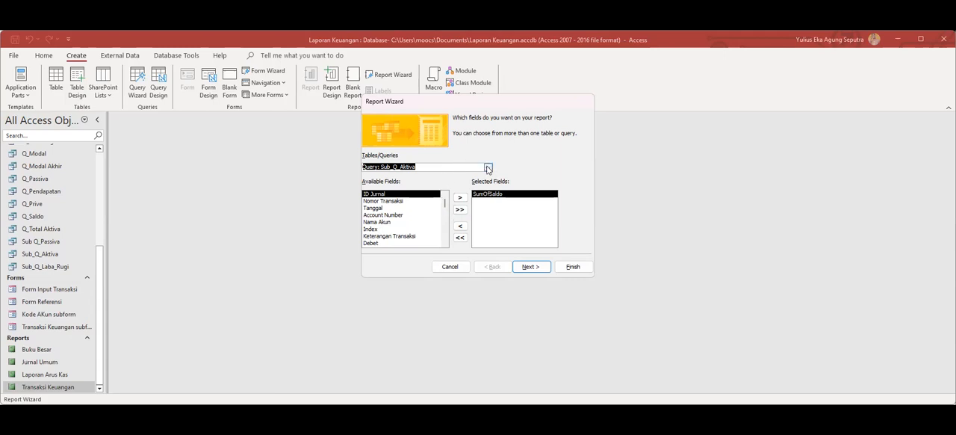
left_click(487, 168)
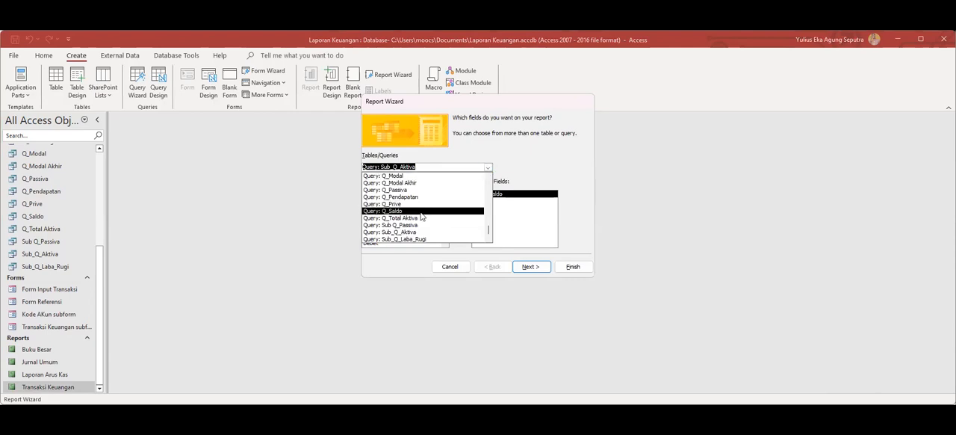
scroll(423, 222, "up", 1)
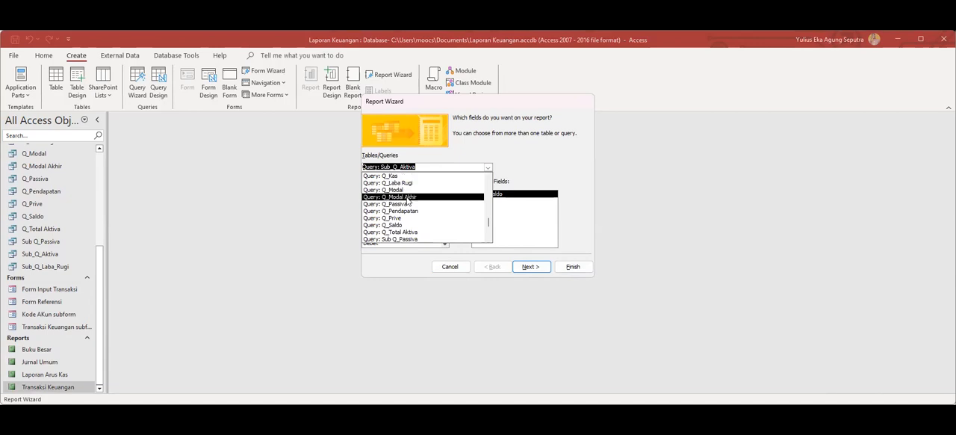
left_click(451, 268)
left_click(450, 268)
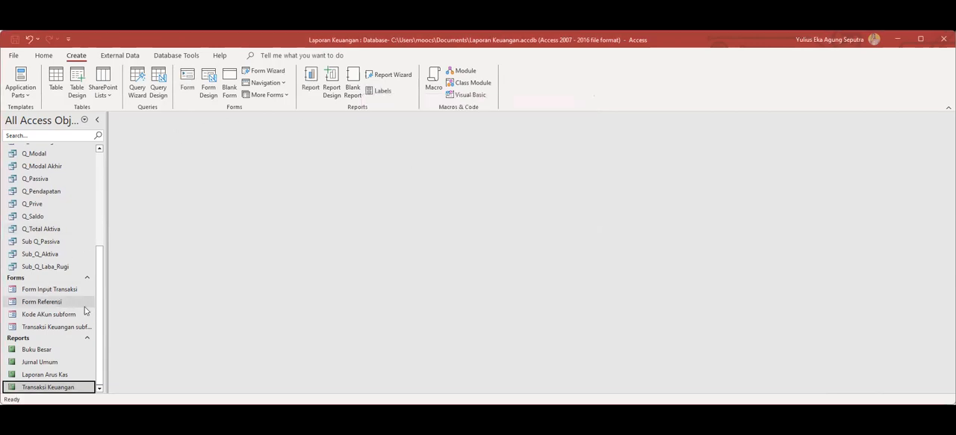
Start a new report with the Report Wizard and include all fields of the Q_Aktiva Lancar query.
scroll(83, 253, "up", 2)
scroll(84, 254, "down", 2)
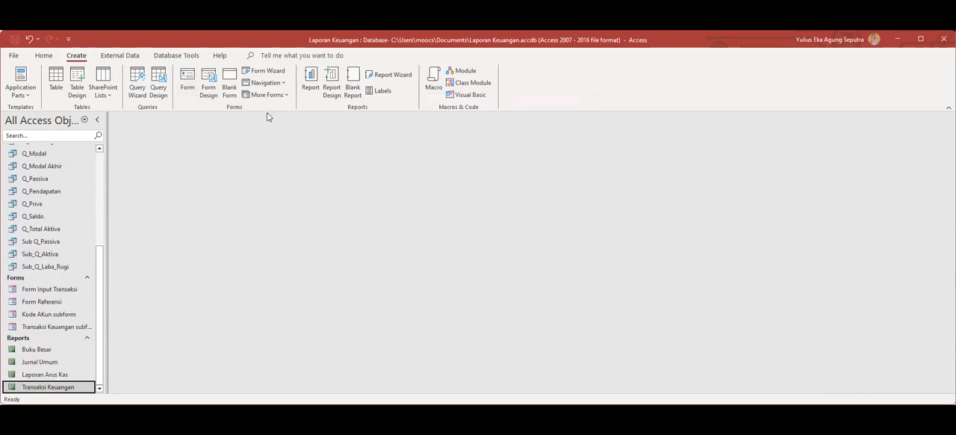
left_click(398, 79)
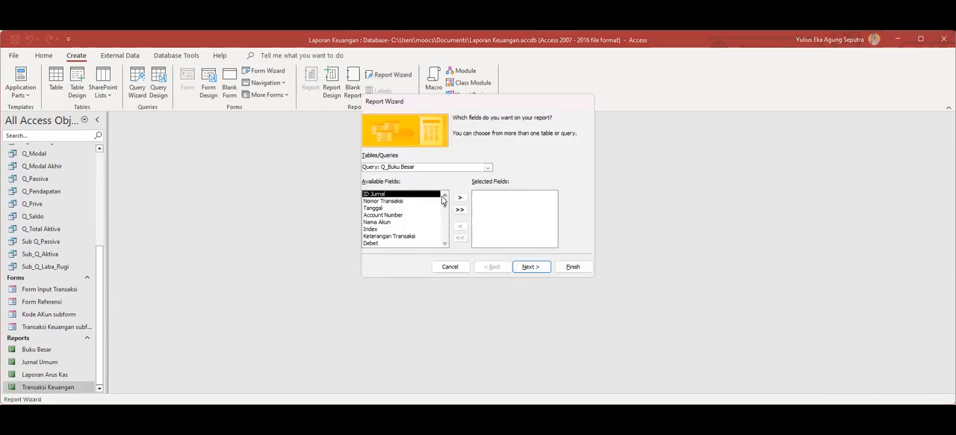
left_click(488, 168)
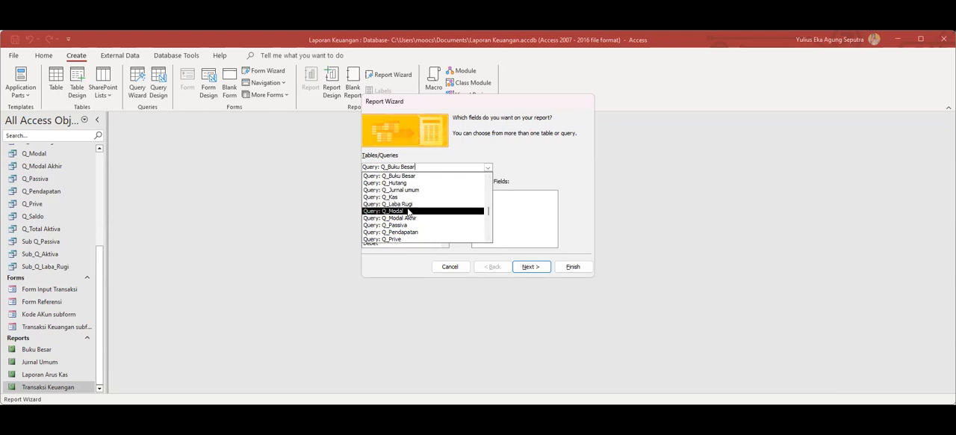
scroll(408, 212, "up", 2)
scroll(408, 212, "up", 1)
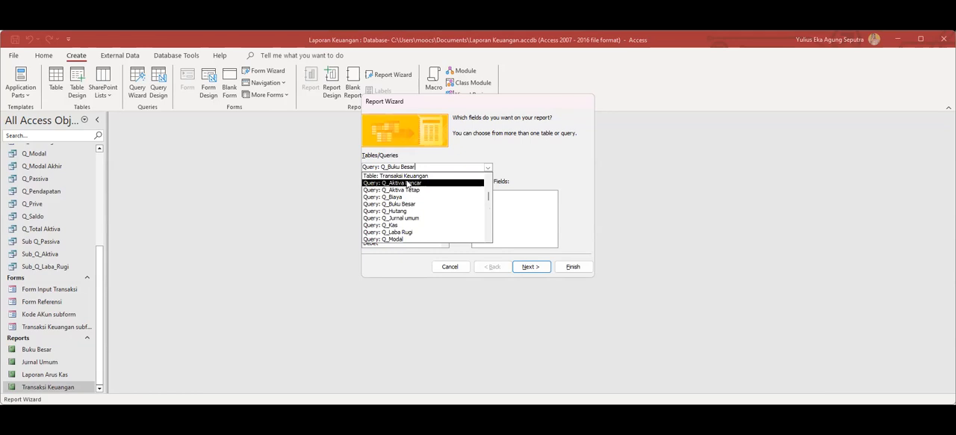
left_click(407, 183)
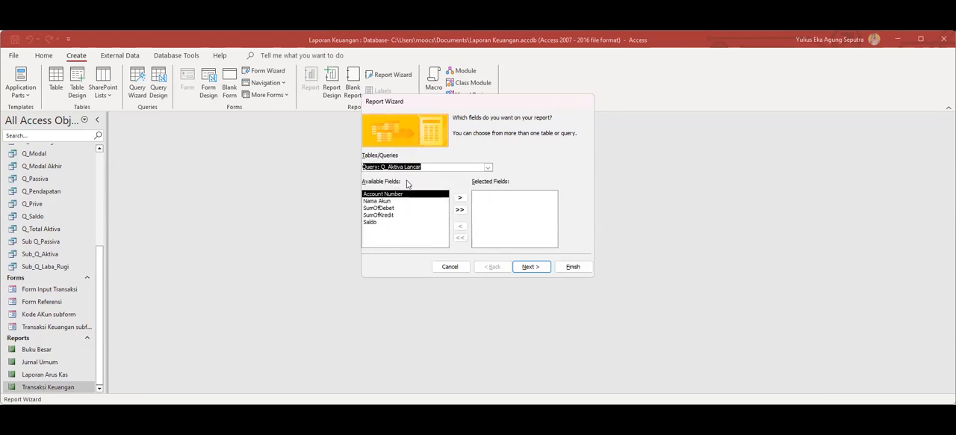
left_click(461, 211)
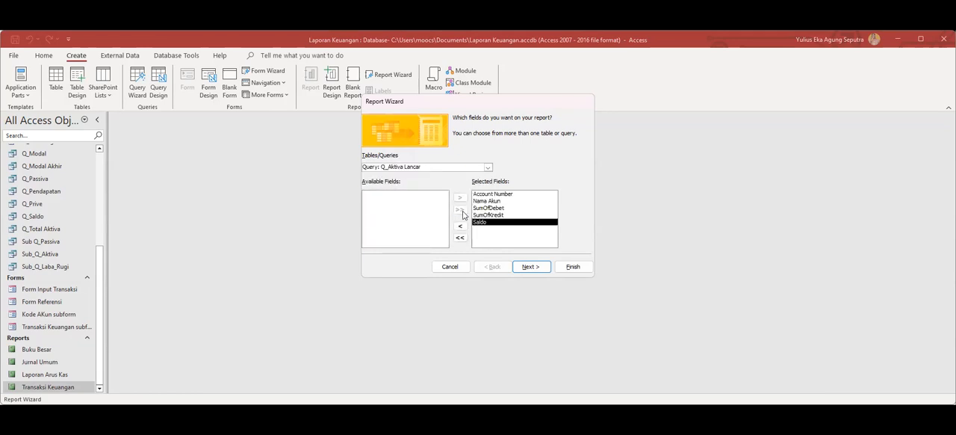
Add all fields of the Q_Aktiva Tetap query to the report's selected fields.
left_click(487, 166)
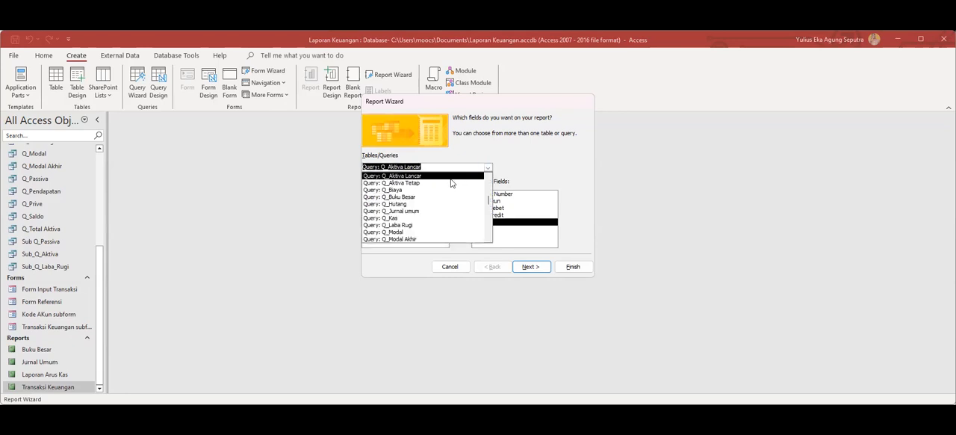
left_click(424, 183)
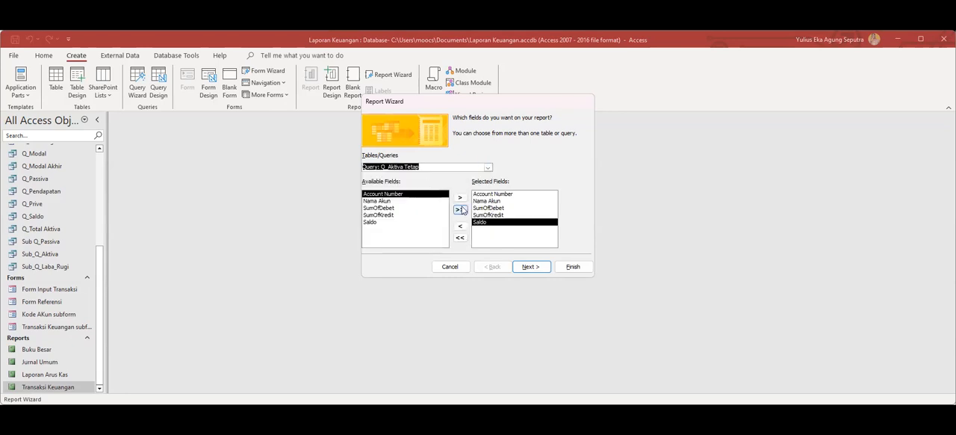
left_click(460, 210)
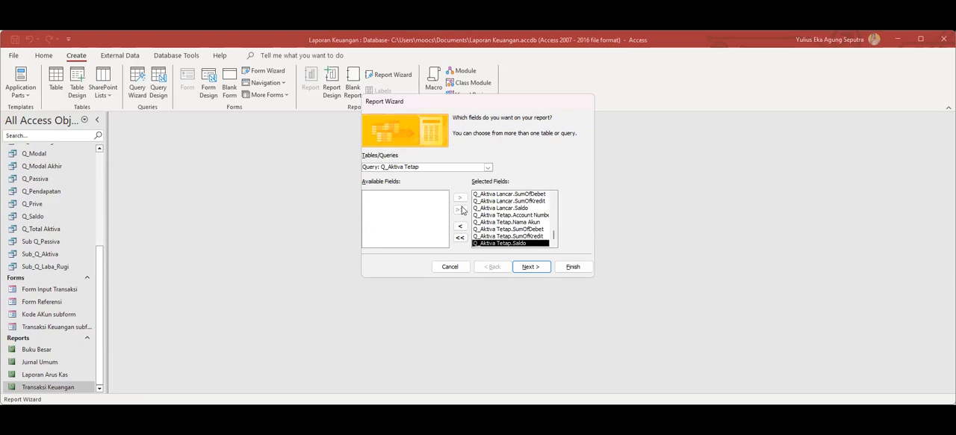
Try to pick fields from the Q_Passiva query for the report.
left_click(487, 167)
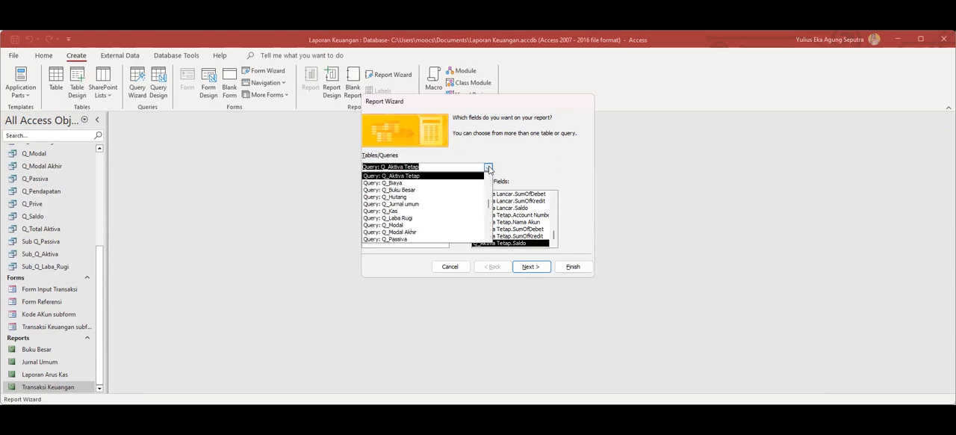
left_click(410, 239)
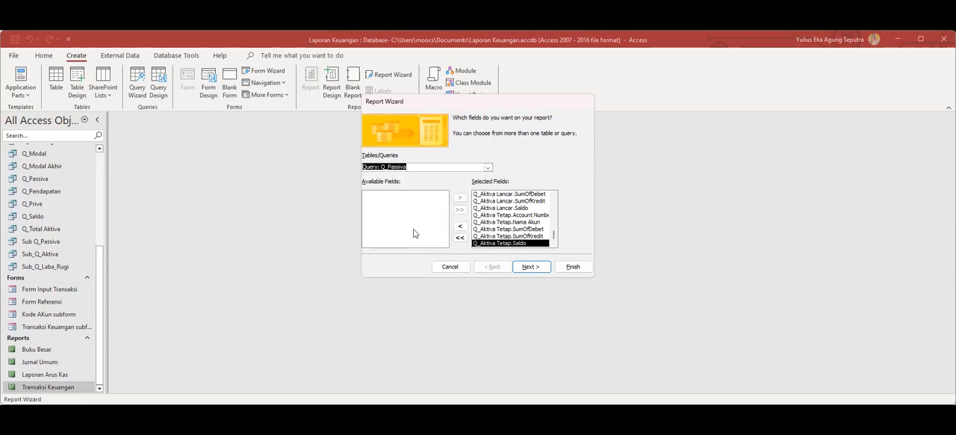
left_click(420, 206)
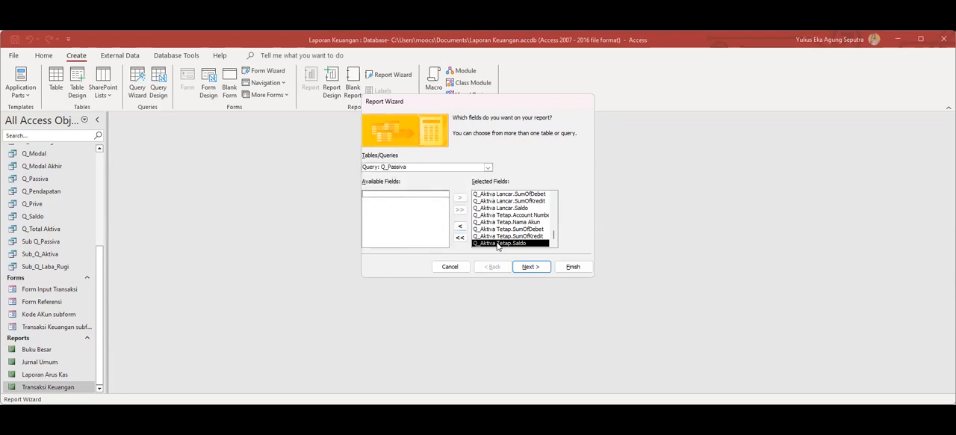
left_click(553, 235)
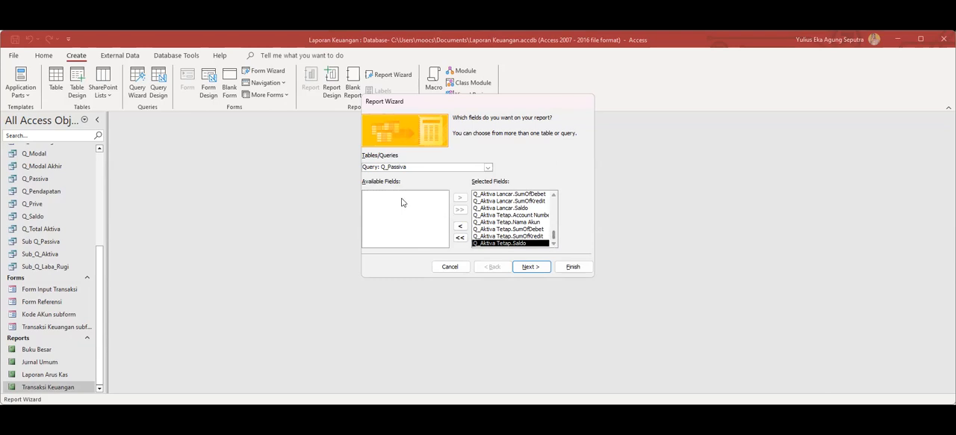
Add the SumOfSaldo field of the Q_Total Aktiva query to the report's selected fields.
left_click(487, 167)
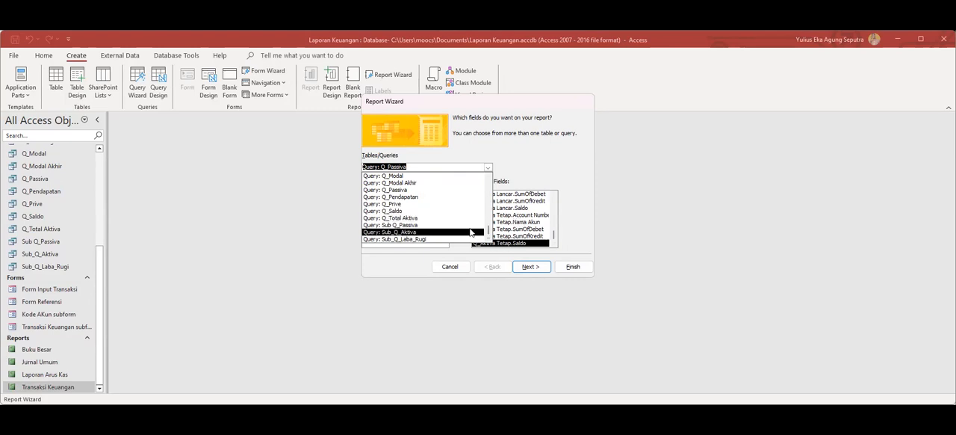
left_click(410, 218)
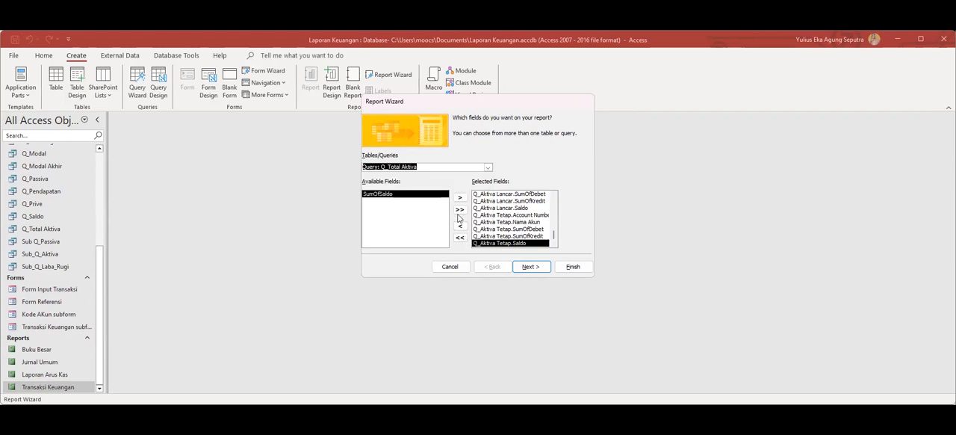
left_click(554, 236)
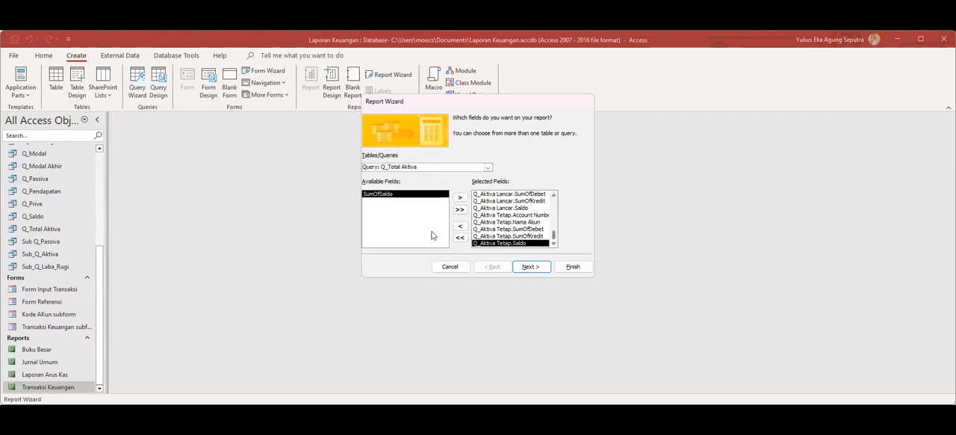
left_click(553, 222)
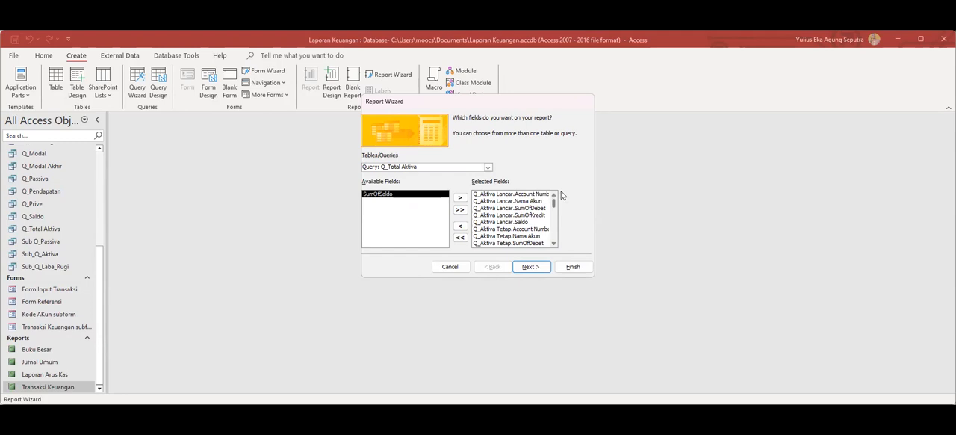
left_click(554, 212)
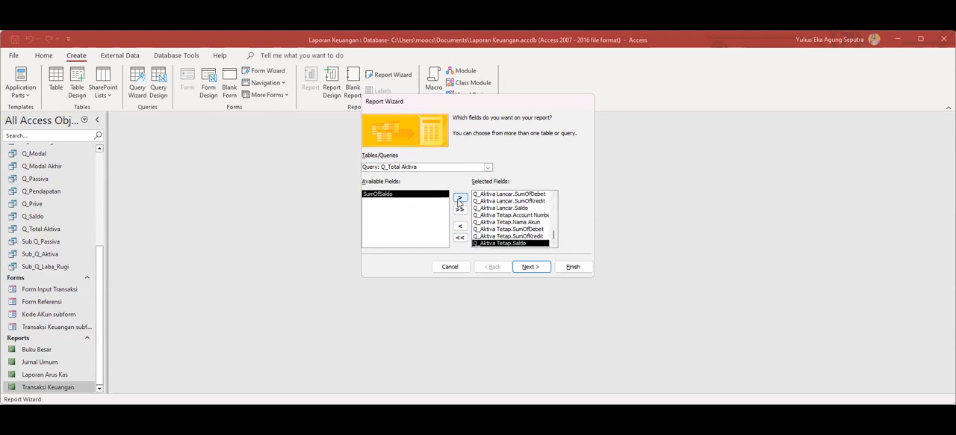
left_click(461, 198)
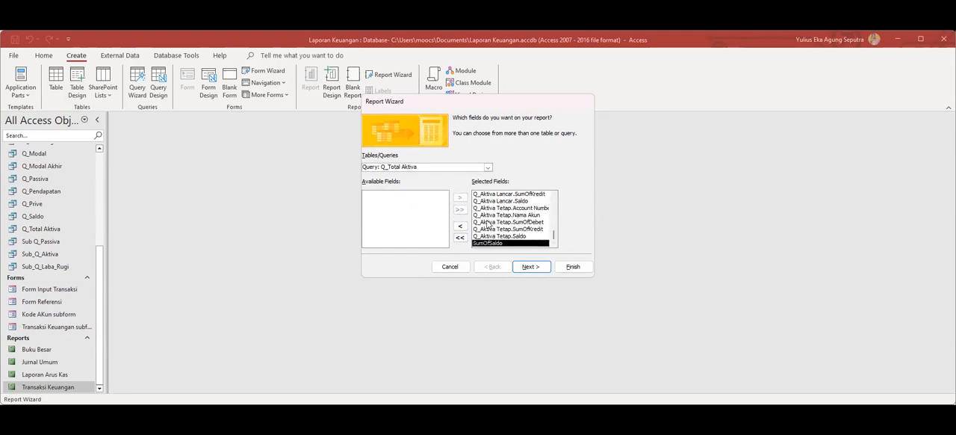
Check the Q_Passiva query for available fields and add all fields of the Sub Q_Passiva query to the report.
left_click(488, 167)
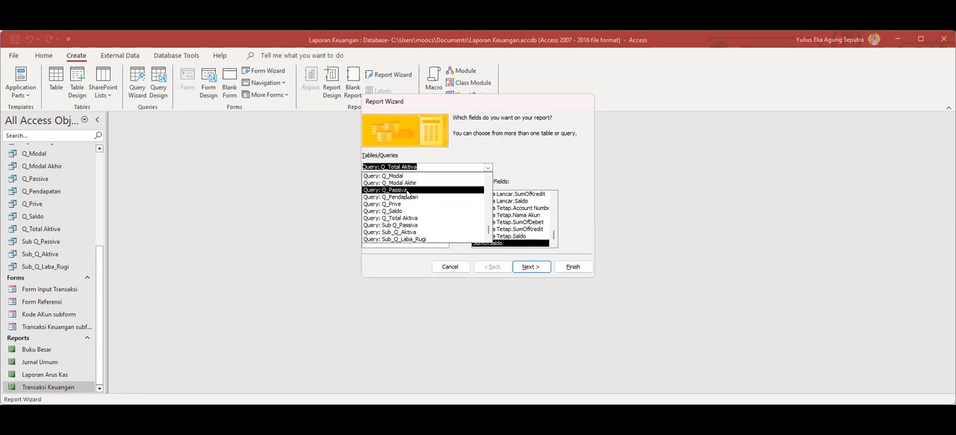
left_click(407, 191)
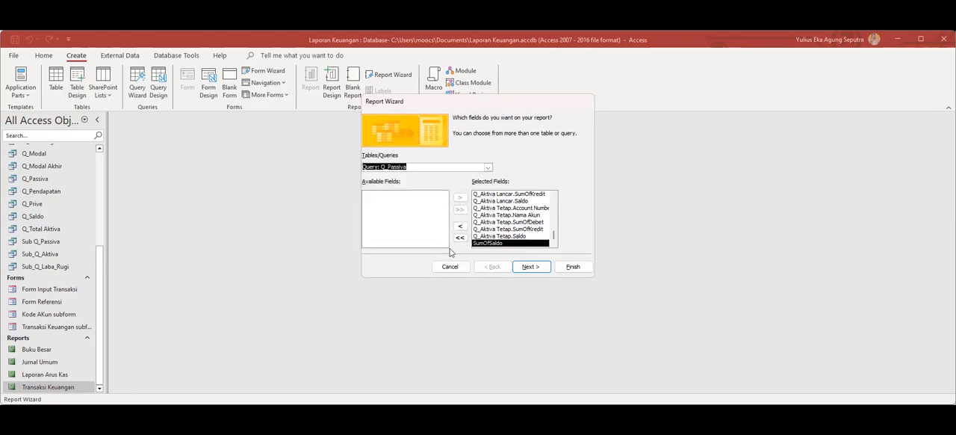
left_click(553, 243)
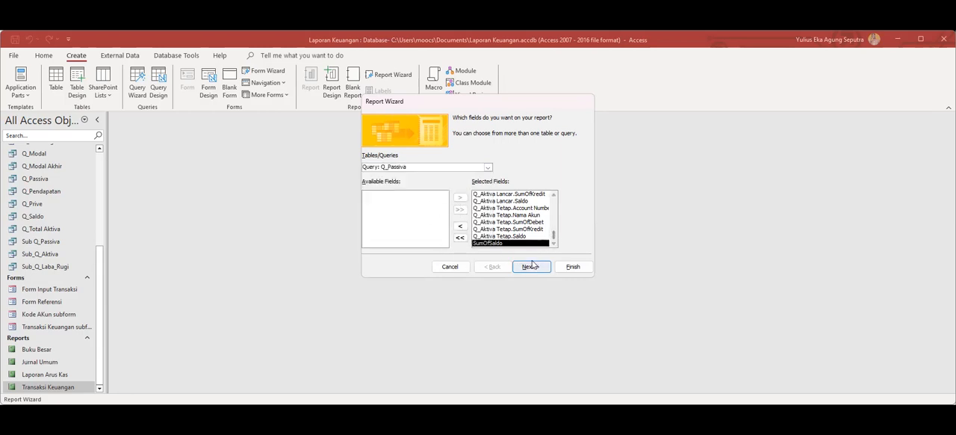
left_click(486, 168)
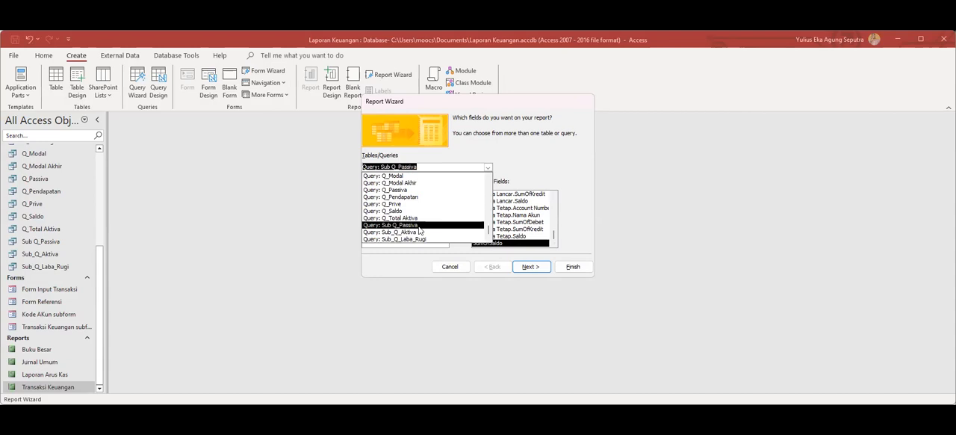
left_click(418, 226)
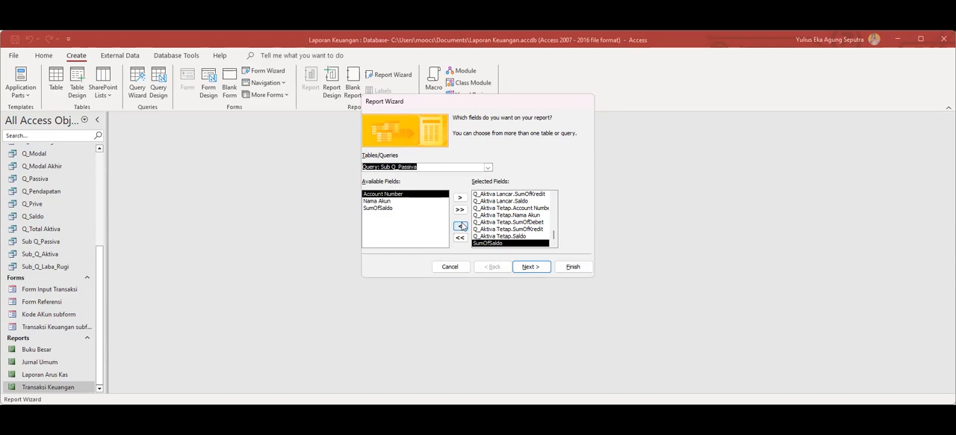
left_click(461, 210)
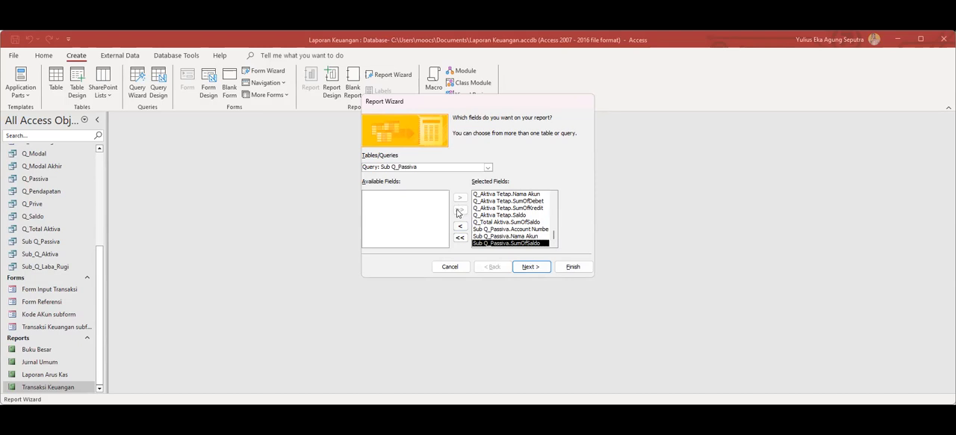
Add all fields of the Q_Modal query to the report's selected fields.
left_click(488, 167)
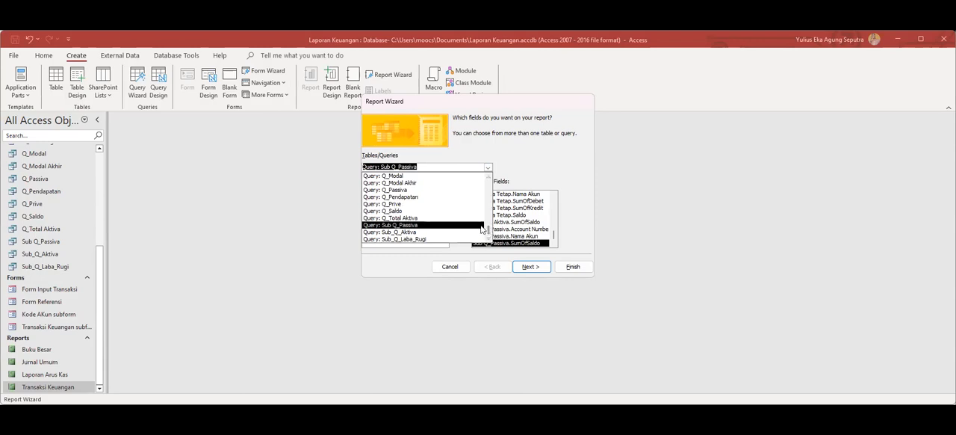
left_click(428, 167)
scroll(427, 167, "up", 4)
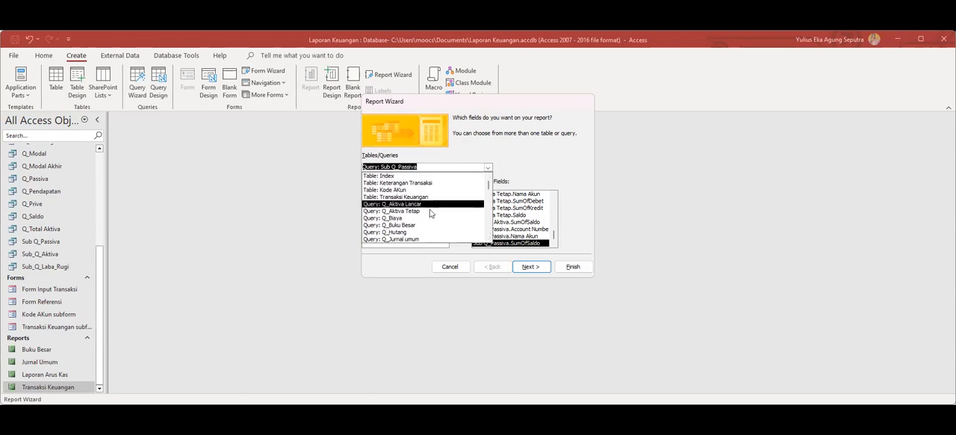
scroll(420, 228, "down", 1)
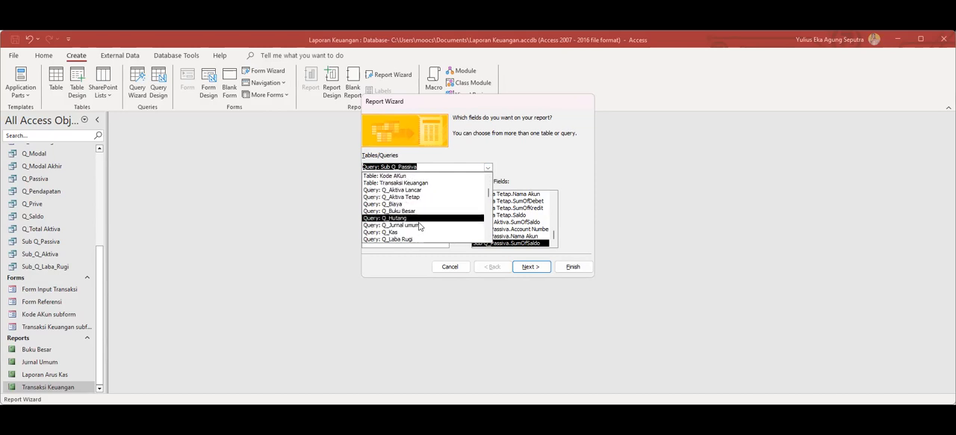
scroll(419, 226, "down", 1)
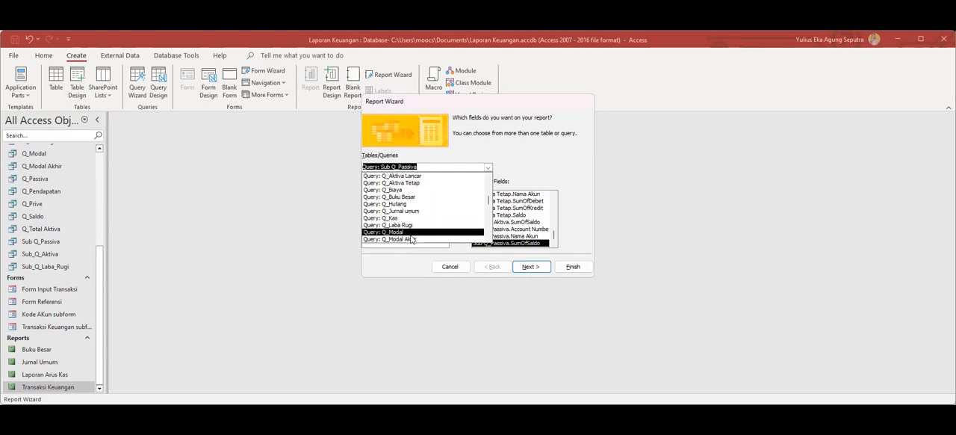
left_click(409, 234)
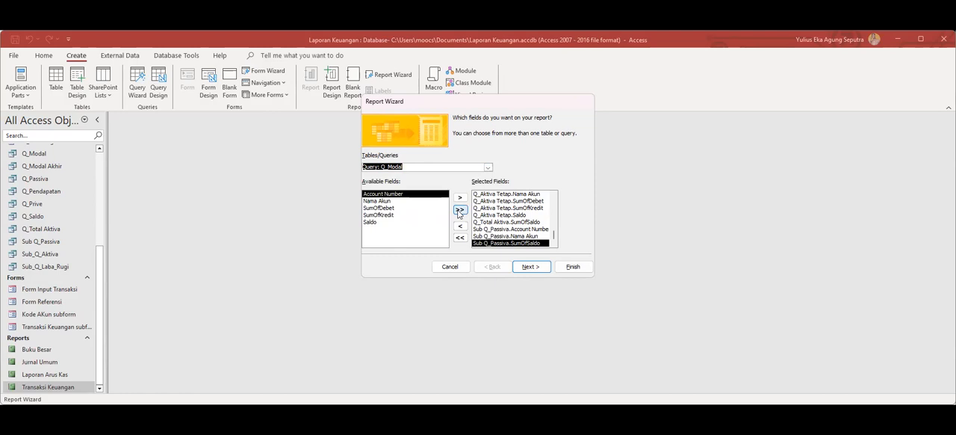
left_click(459, 211)
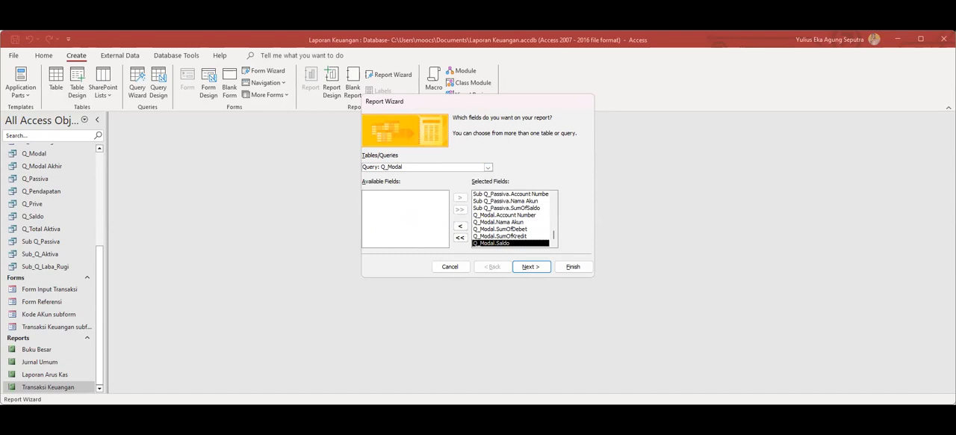
Try to pick fields from the Q_Modal Akhir query for the report.
left_click(487, 167)
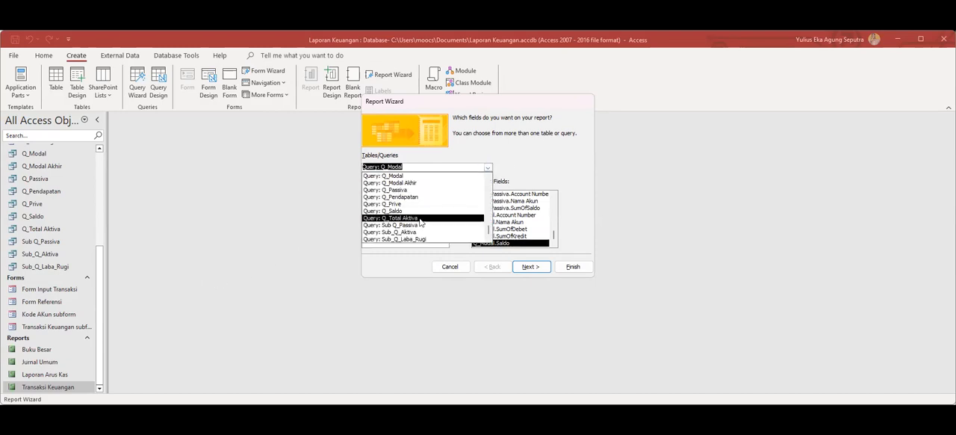
left_click(411, 184)
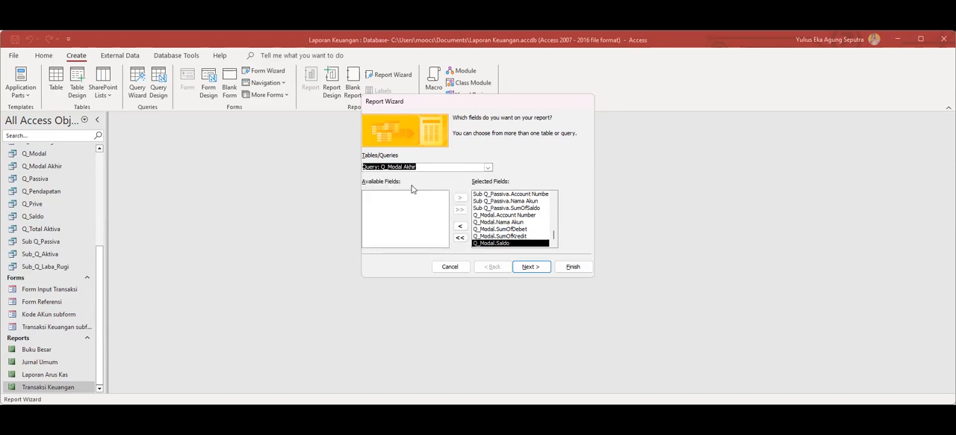
left_click(409, 203)
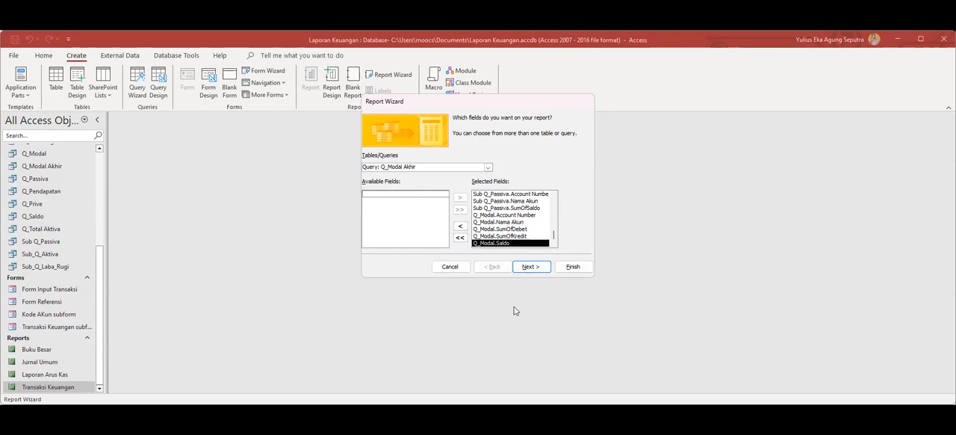
Try to complete the report from the selected Aktiva, Passiva and Modal fields, dismissing the record source warnings.
left_click(531, 266)
left_click(317, 273)
left_click(523, 222)
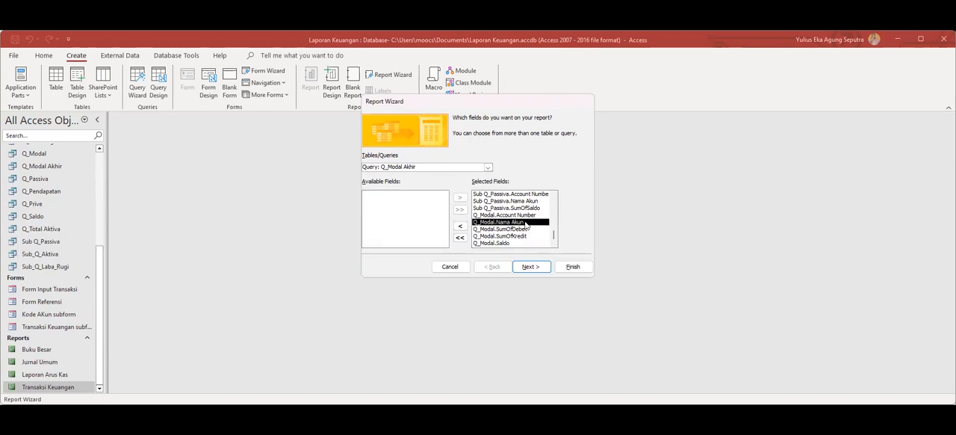
left_click(572, 270)
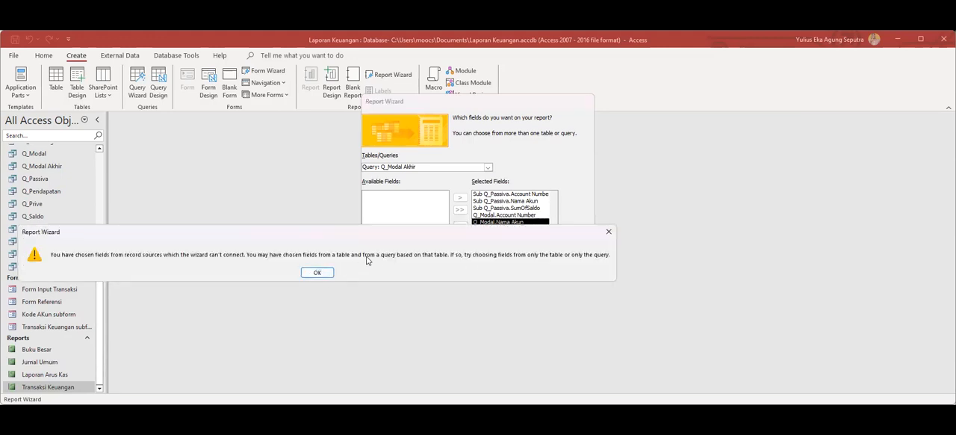
left_click(316, 272)
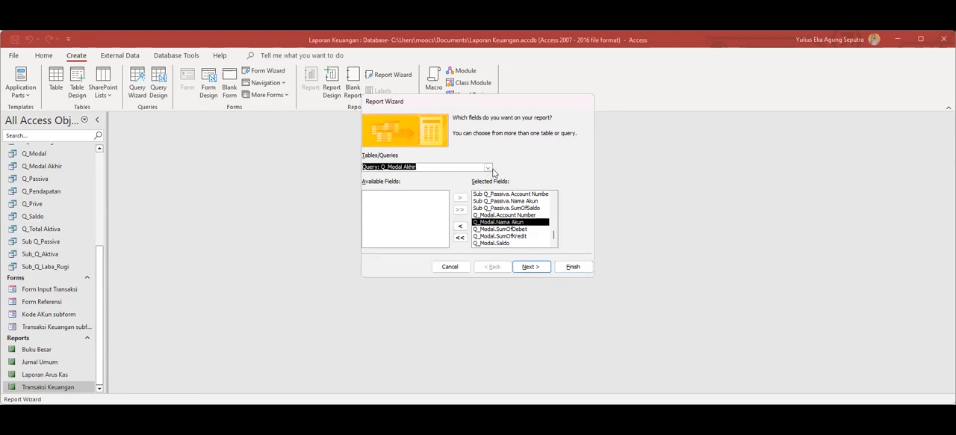
Look through the source queries once more and cancel the Report Wizard.
left_click(488, 168)
left_click_drag(489, 230, 491, 247)
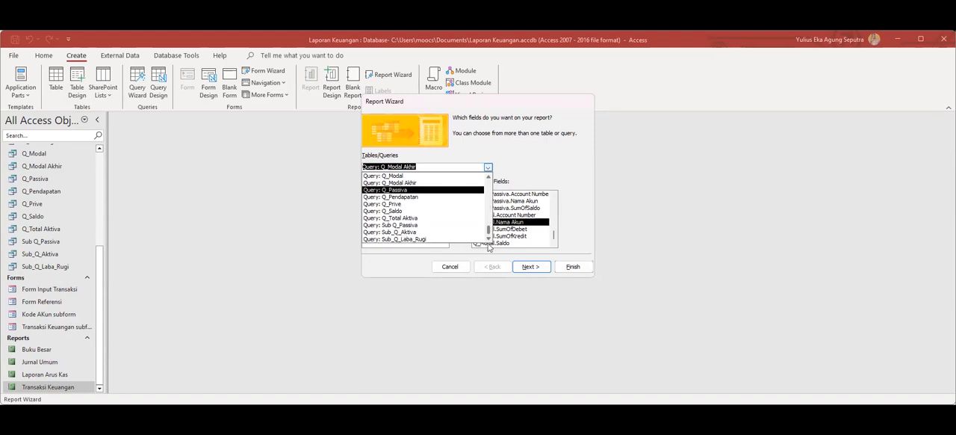
left_click(528, 172)
key("Escape")
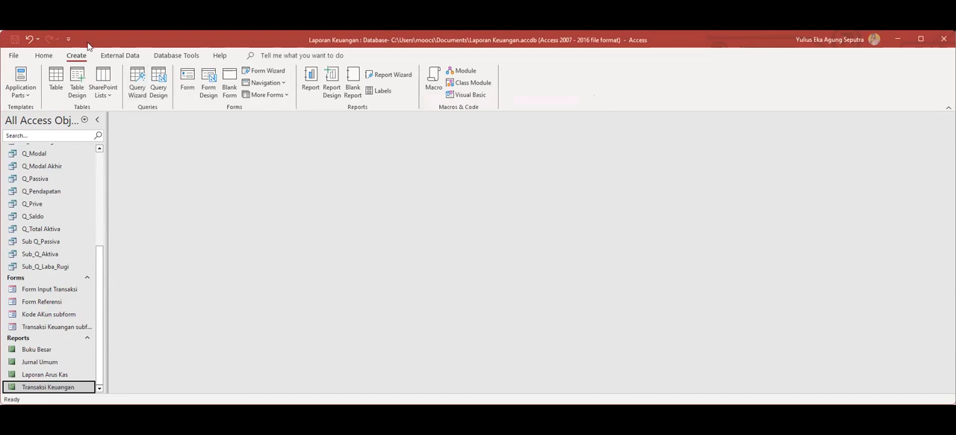
Start a new report with the Report Wizard and add only the Saldo field of the Q_Aktiva Lancar query.
left_click(392, 76)
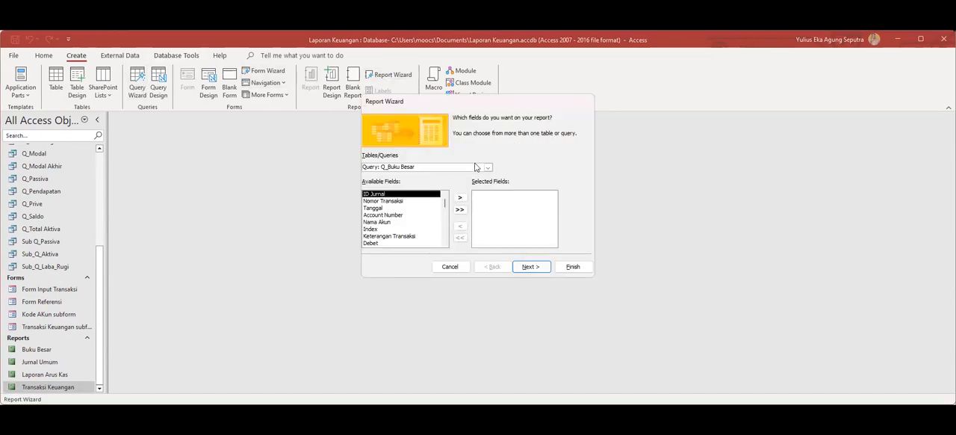
left_click(489, 168)
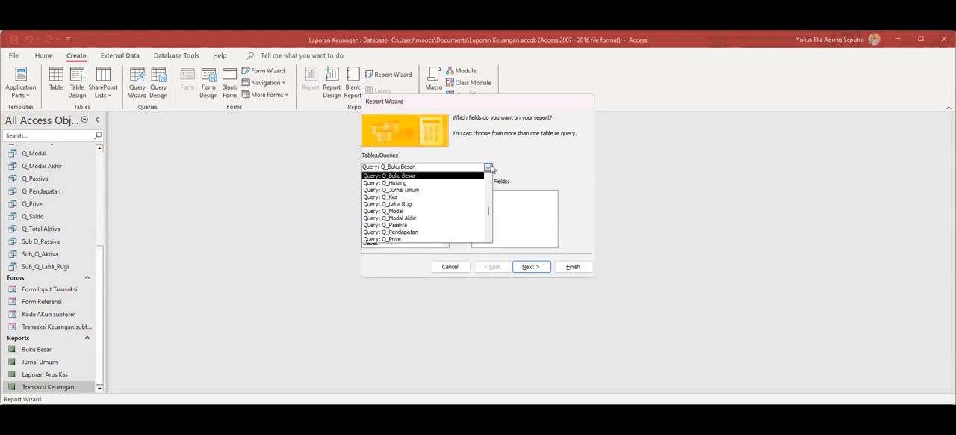
left_click_drag(488, 214, 490, 191)
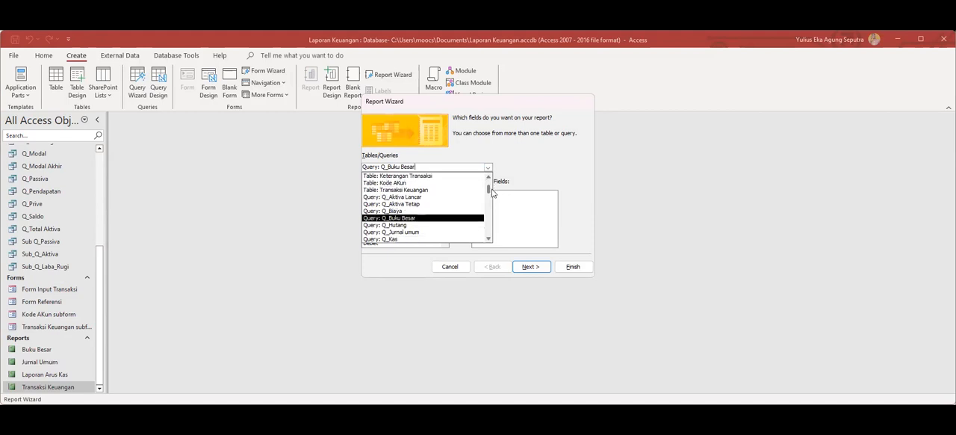
left_click(423, 203)
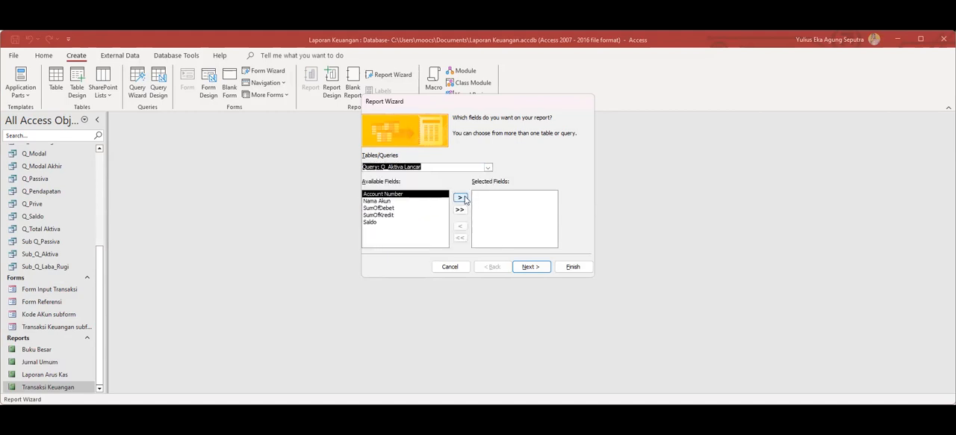
left_click(374, 222)
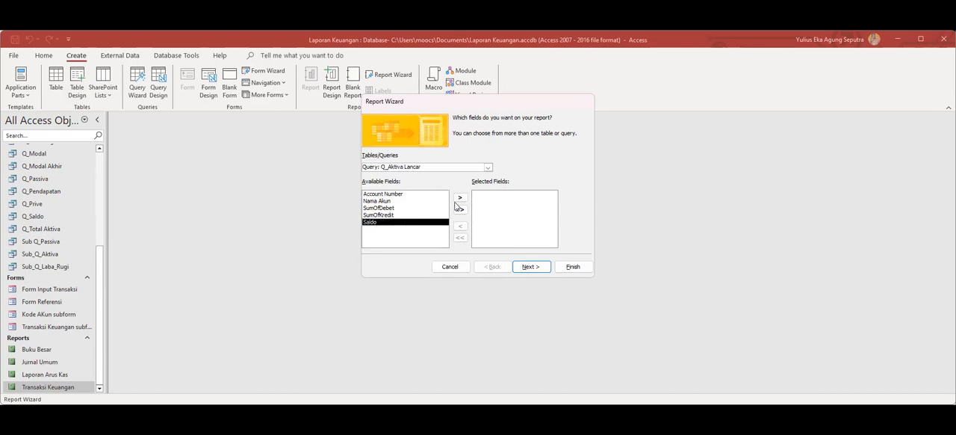
left_click(460, 197)
Add the Saldo field of the Q_Aktiva Tetap query to the report's selected fields.
left_click(486, 167)
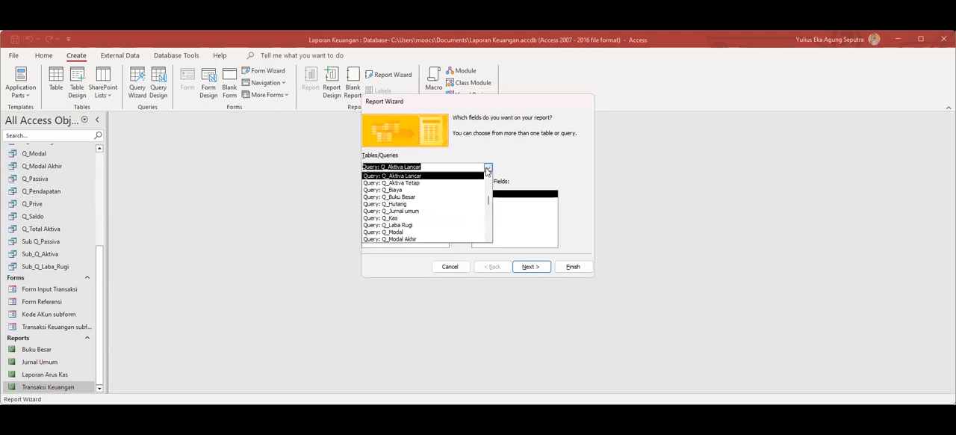
left_click(426, 182)
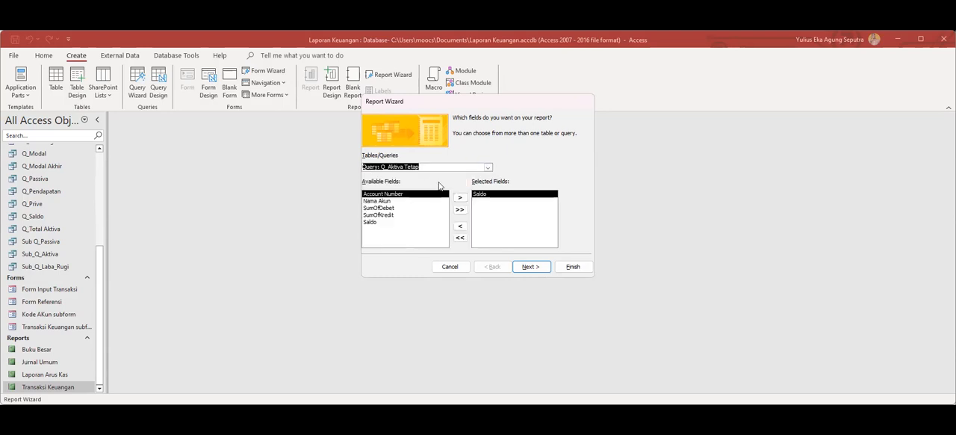
left_click(392, 223)
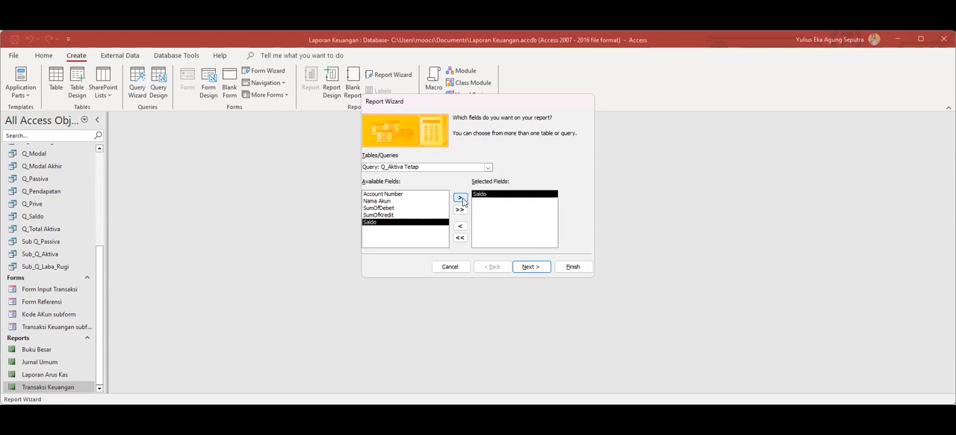
left_click(460, 197)
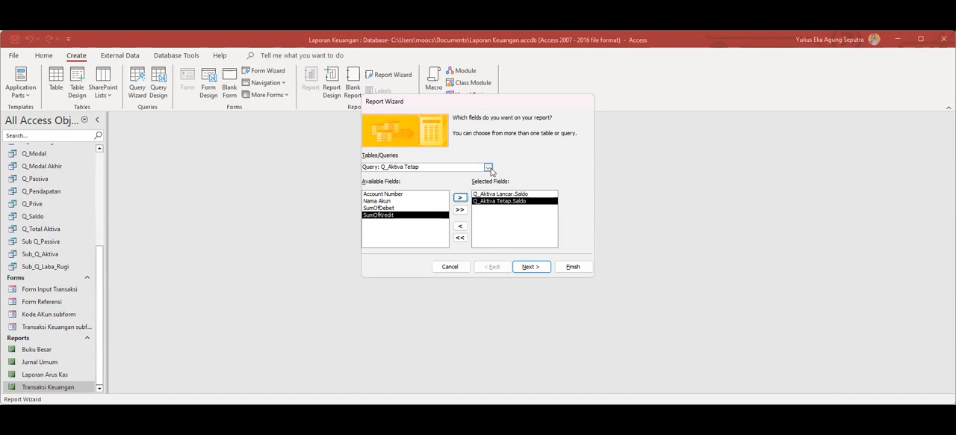
Add the SumOfSaldo field of the Q_Total Aktiva query to the report's selected fields.
left_click(487, 166)
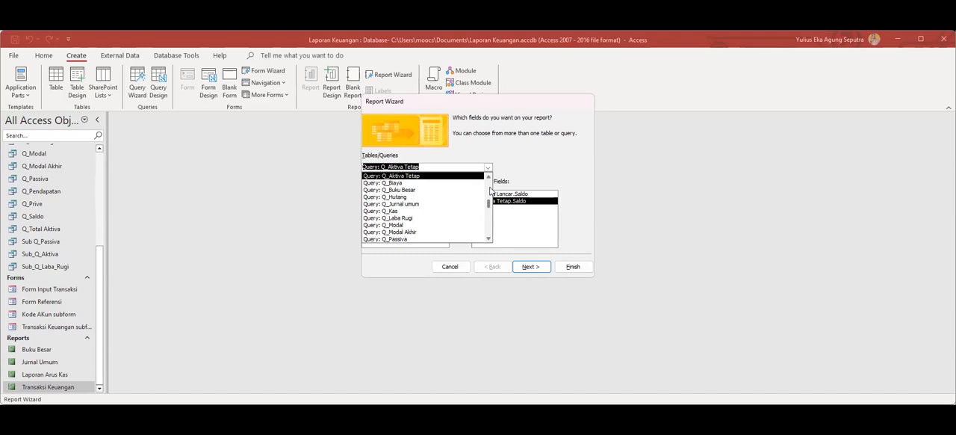
left_click_drag(490, 208, 488, 224)
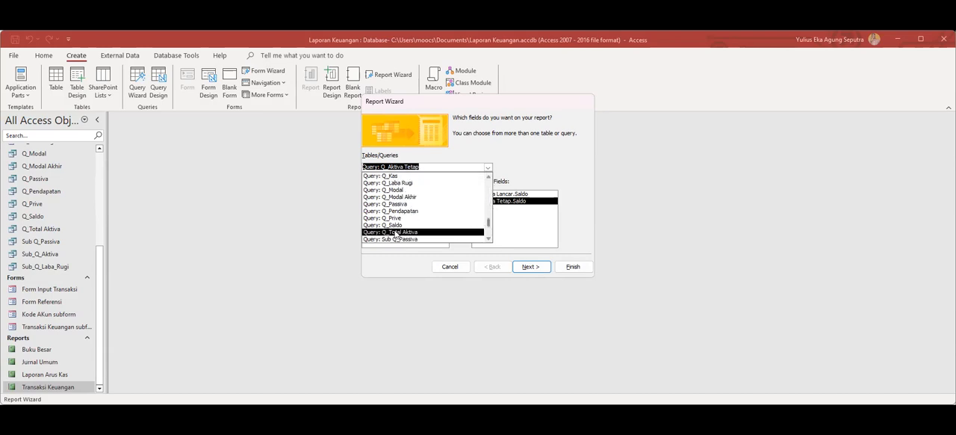
left_click(396, 231)
left_click(460, 200)
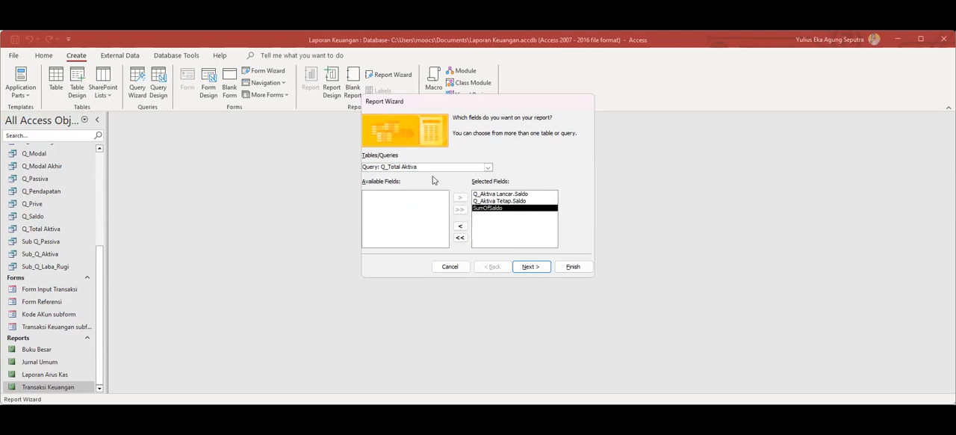
Add the Saldo field of the Q_Hutang query to the report's selected fields.
left_click(488, 167)
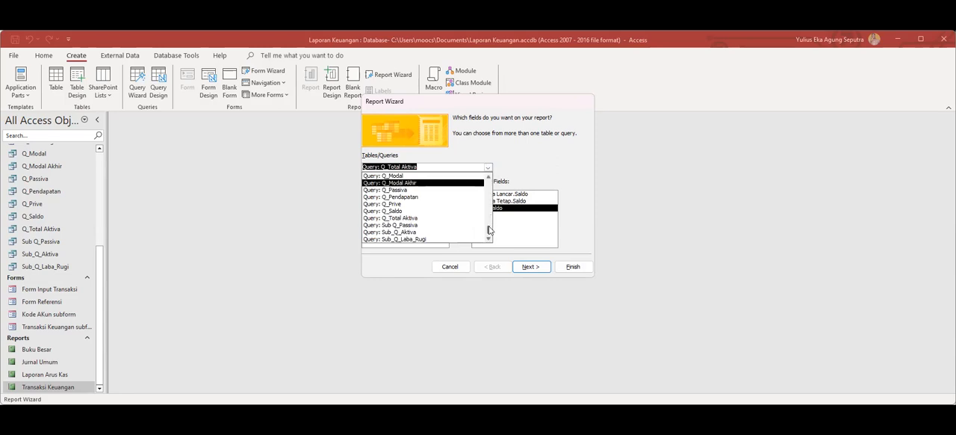
left_click_drag(489, 228, 487, 208)
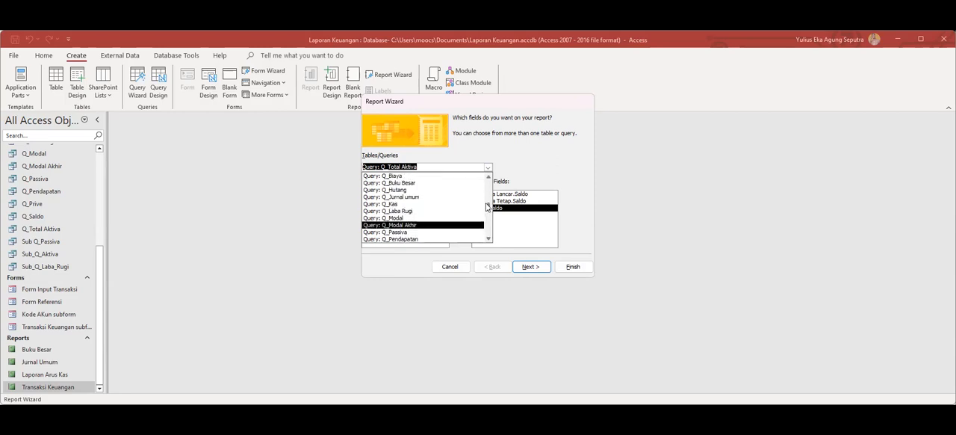
left_click(407, 192)
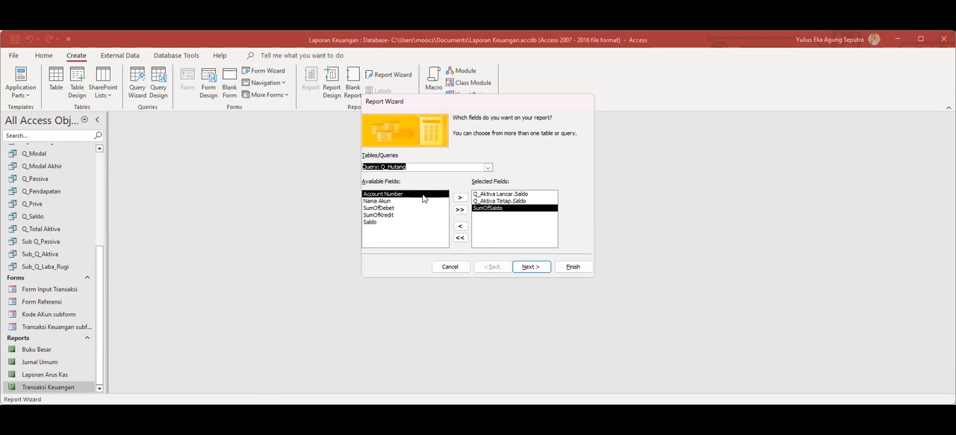
left_click(378, 224)
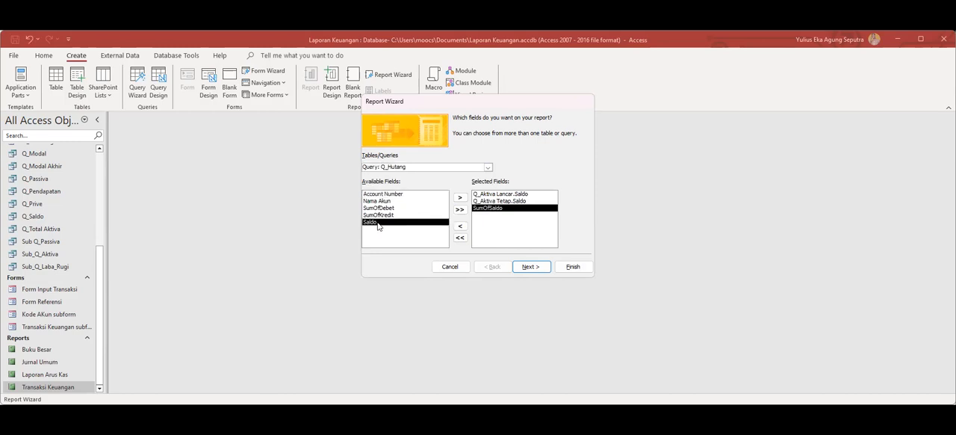
left_click(460, 198)
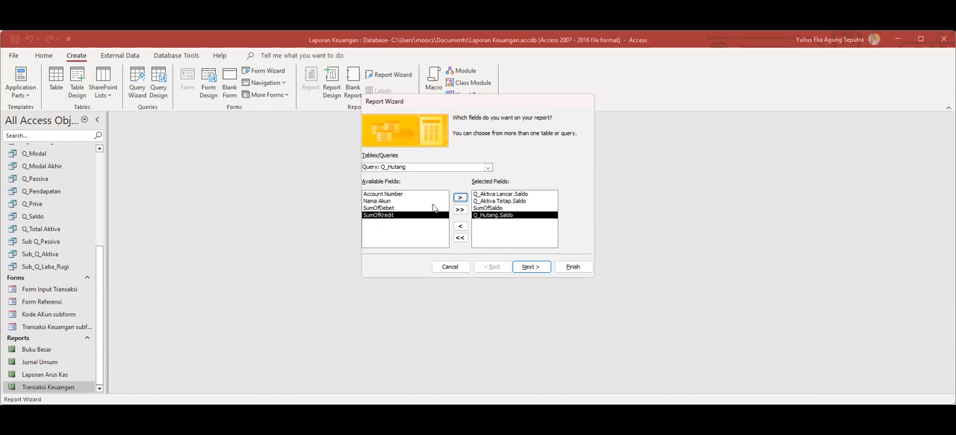
Add the Saldo field of the Q_Modal query to the report's selected fields.
left_click(487, 167)
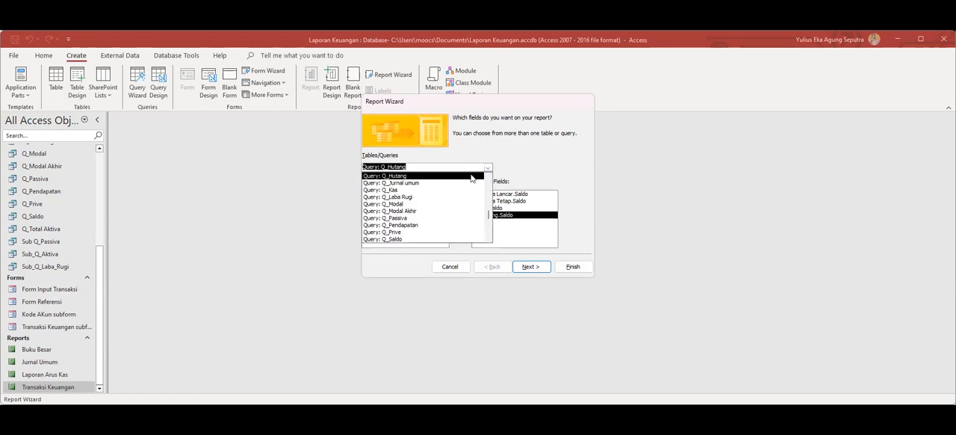
left_click(440, 210)
left_click(385, 222)
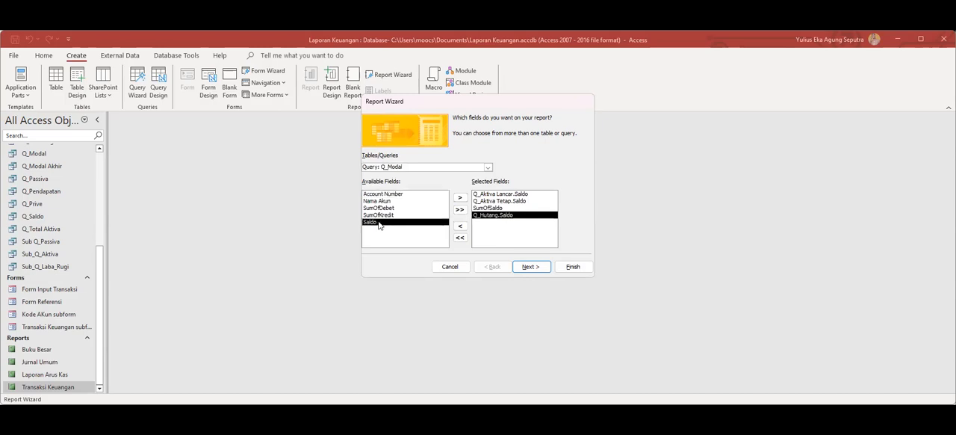
left_click(460, 198)
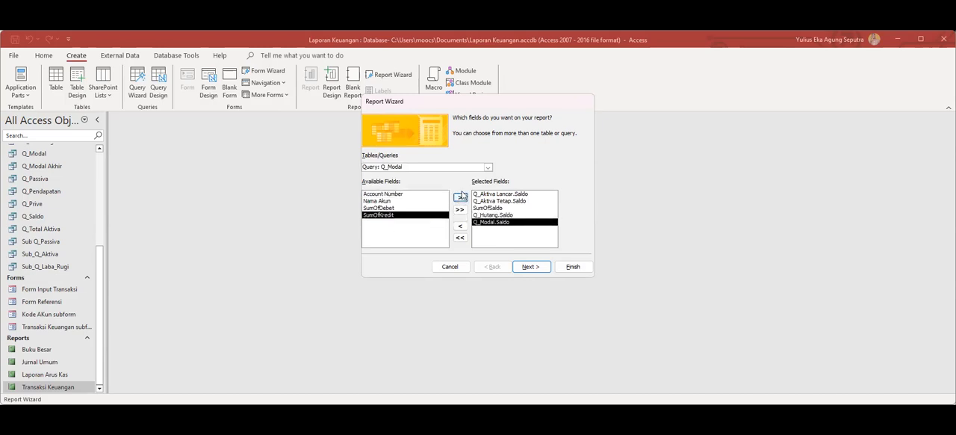
Add the SumOfSaldo field of the Sub Q_Passiva query and try to continue the Report Wizard, dismissing the record source warning.
left_click(487, 166)
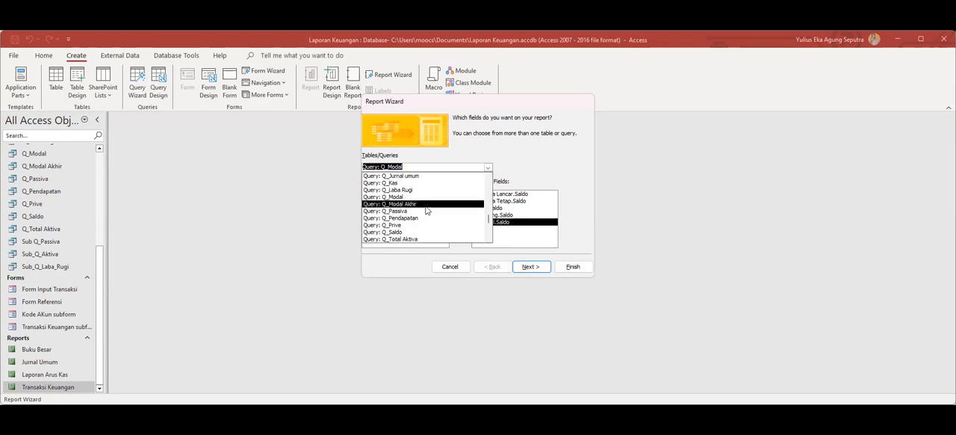
left_click(416, 198)
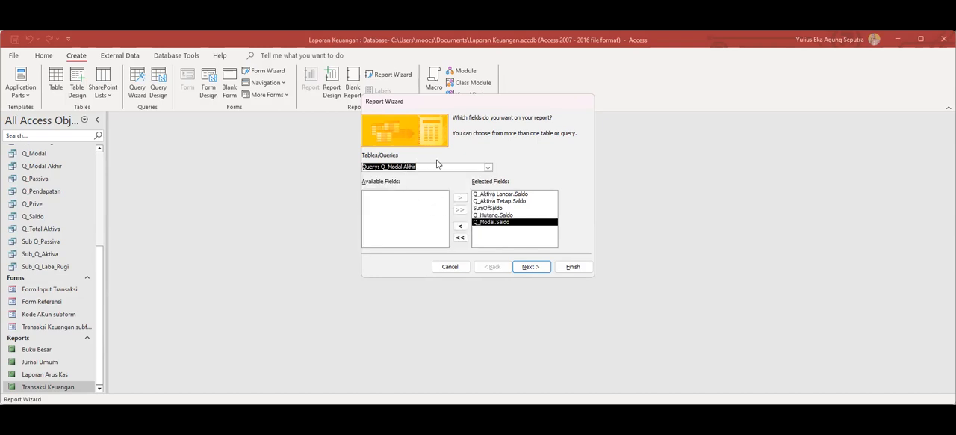
left_click(407, 218)
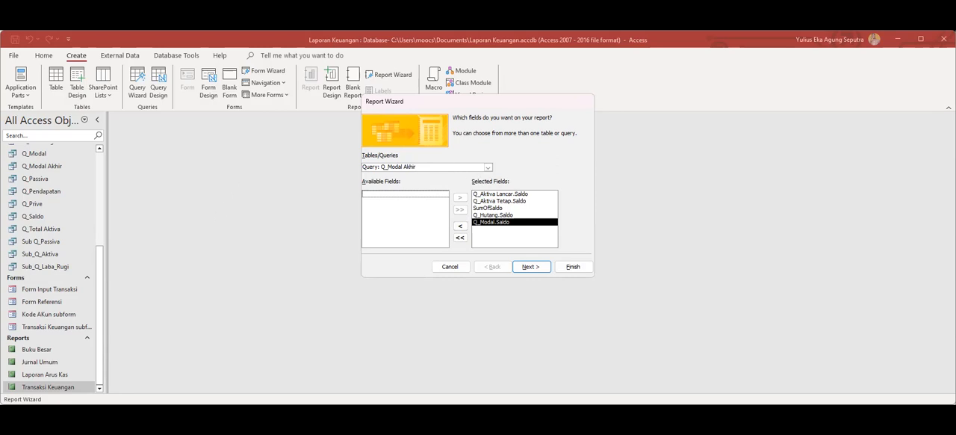
left_click(488, 167)
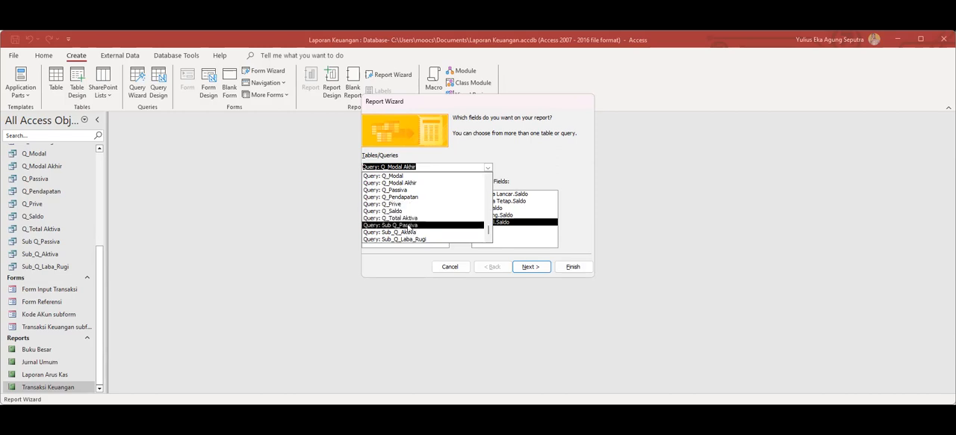
left_click(410, 226)
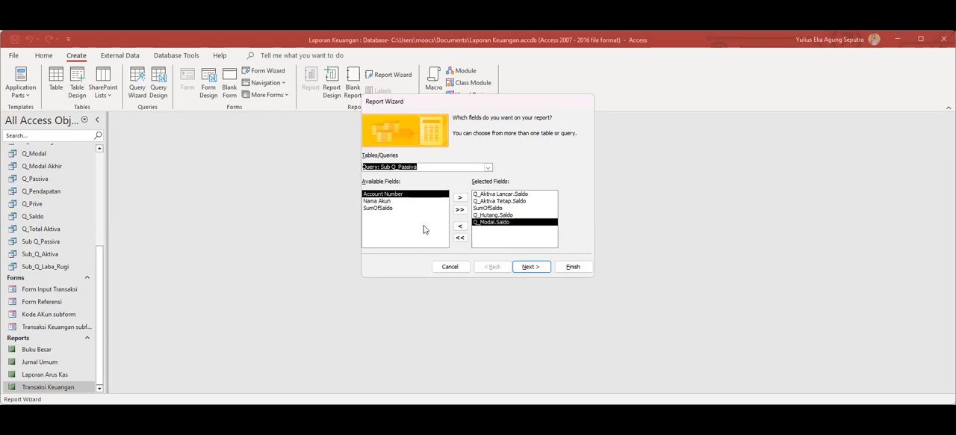
left_click(386, 208)
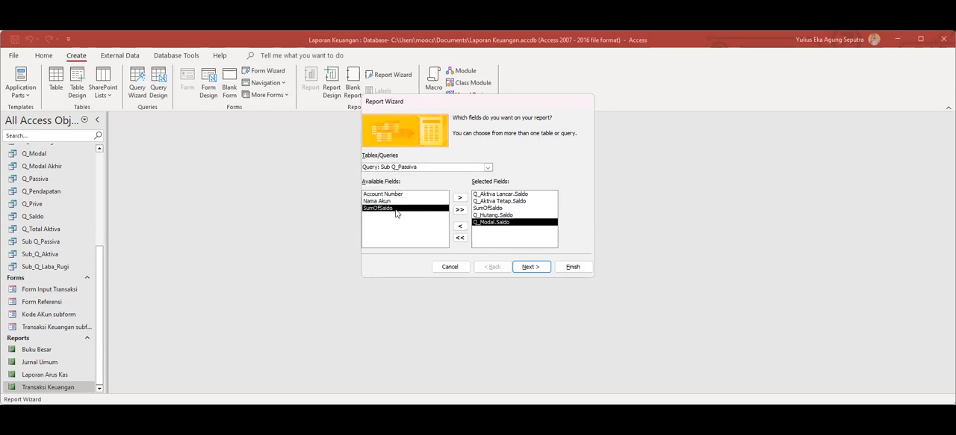
left_click(460, 197)
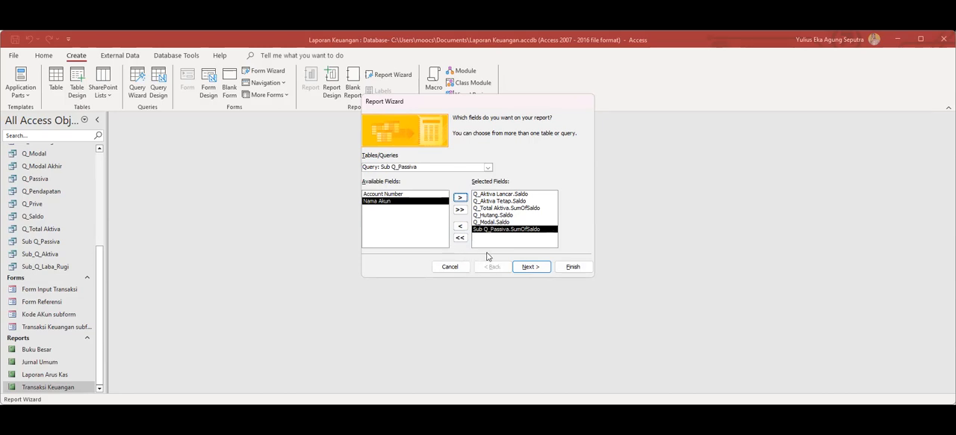
left_click(538, 270)
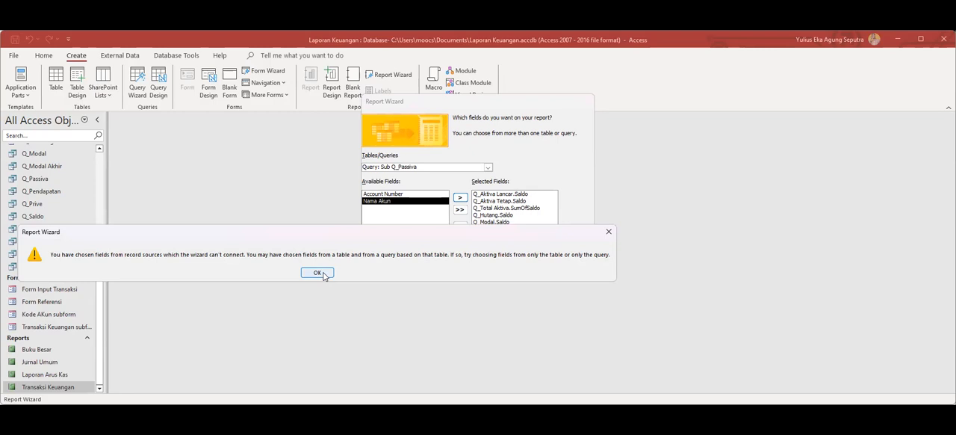
left_click(318, 274)
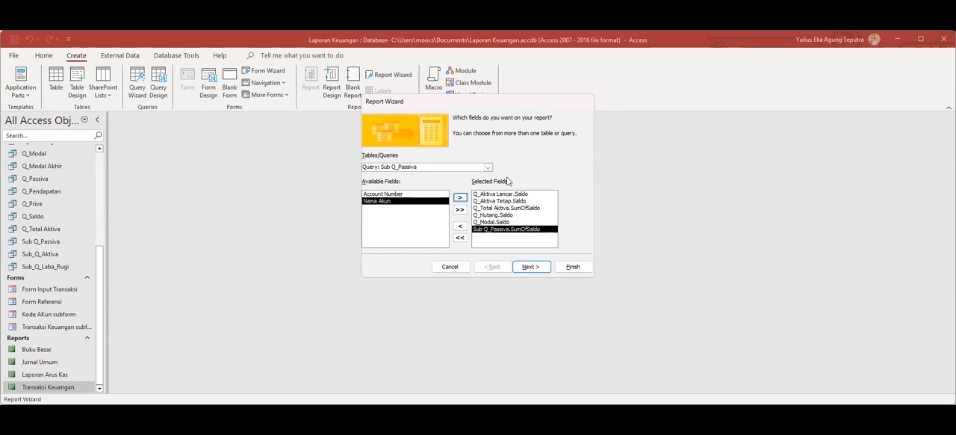
Choose the Transaksi Keuangan table as source and try to finish the report with the selected Saldo fields, dismissing the warning.
left_click(488, 168)
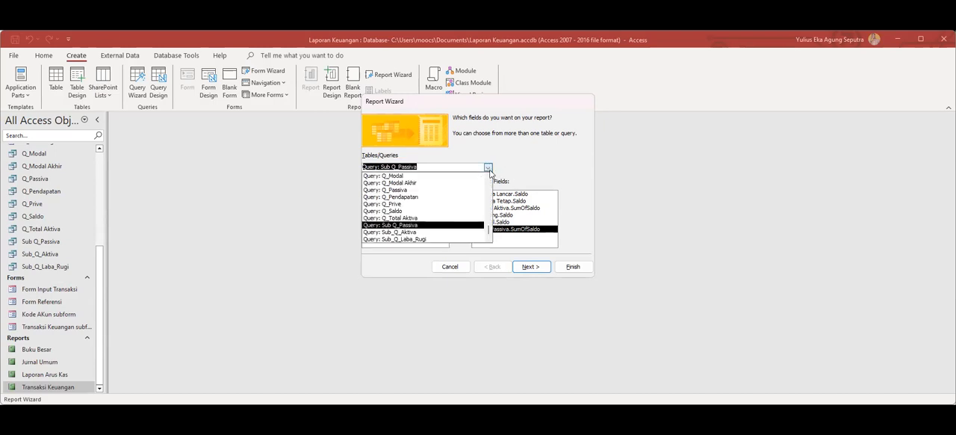
left_click_drag(491, 233, 496, 172)
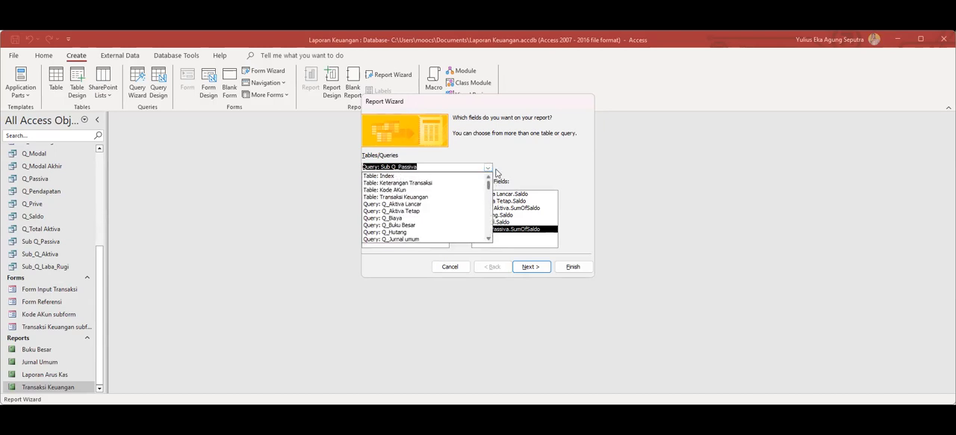
left_click(514, 171)
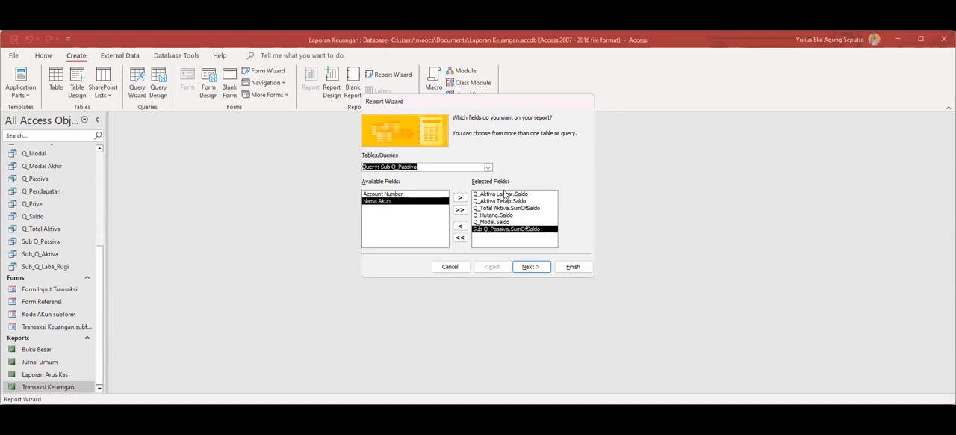
left_click(504, 194)
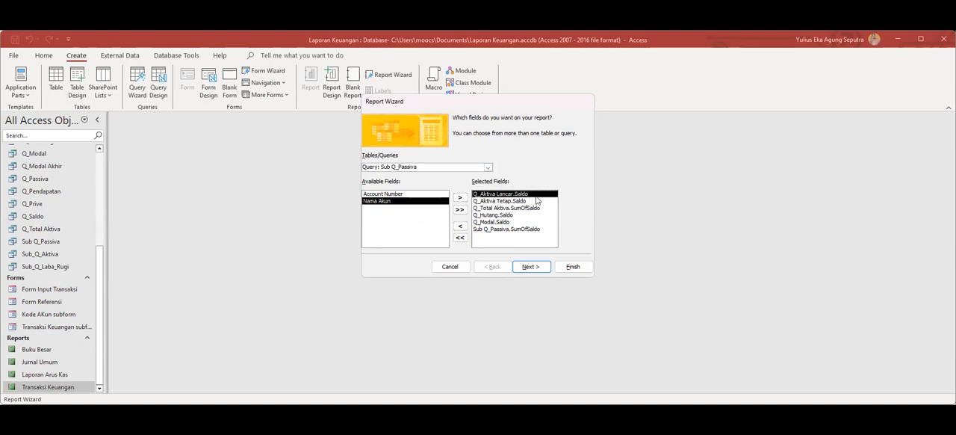
left_click(488, 167)
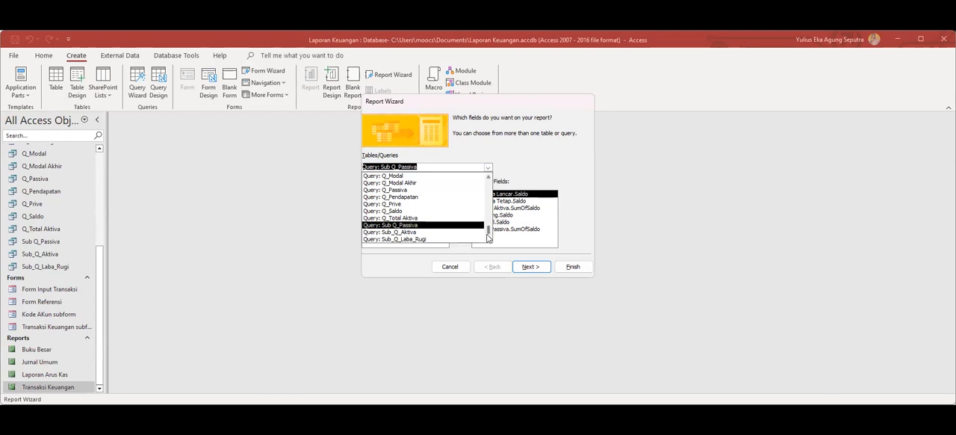
left_click_drag(488, 236, 493, 179)
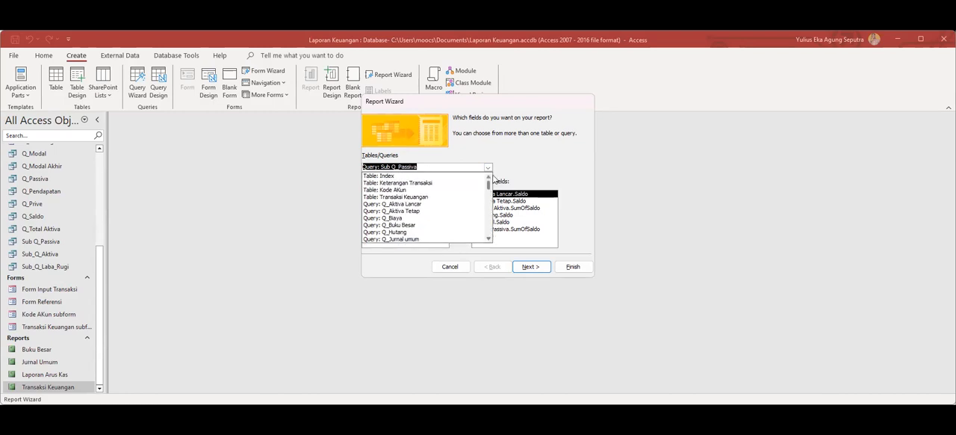
left_click(418, 197)
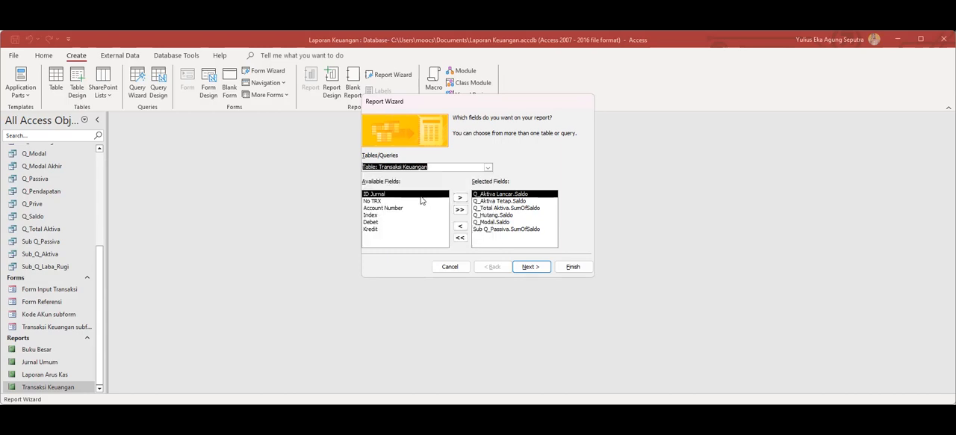
left_click(571, 267)
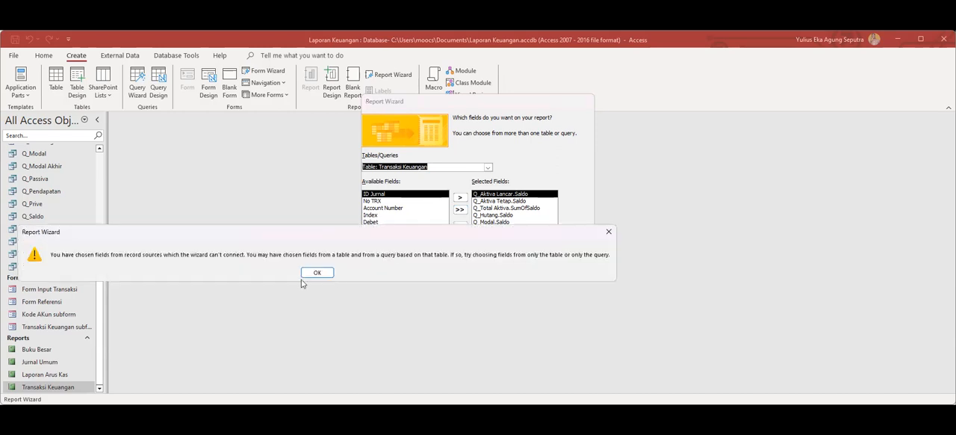
left_click(317, 273)
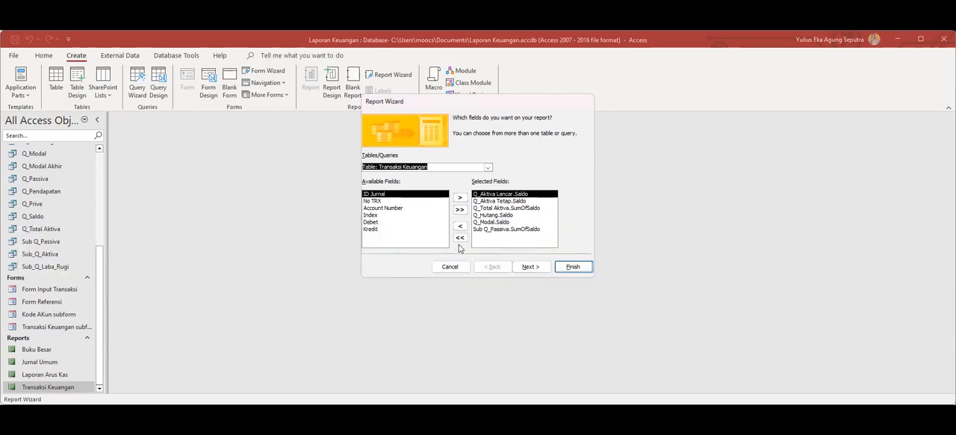
Clear all selected fields in the Report Wizard and try the Q_Laba Rugi query as the source.
left_click(460, 238)
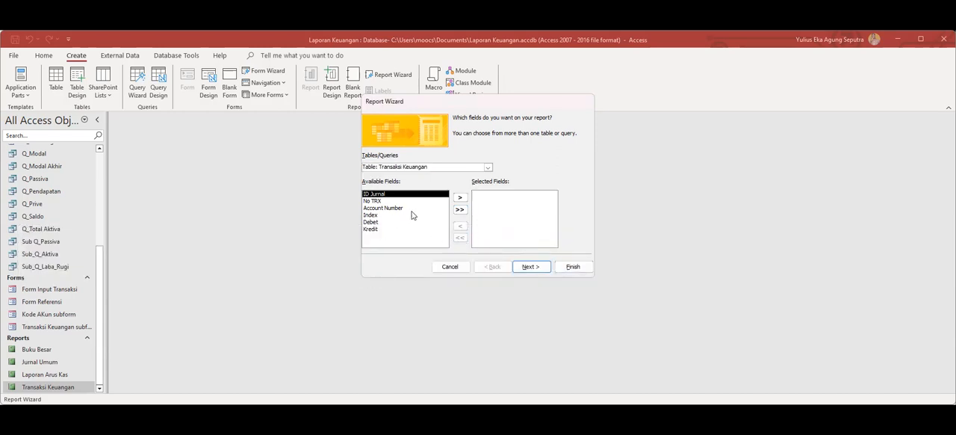
left_click(487, 167)
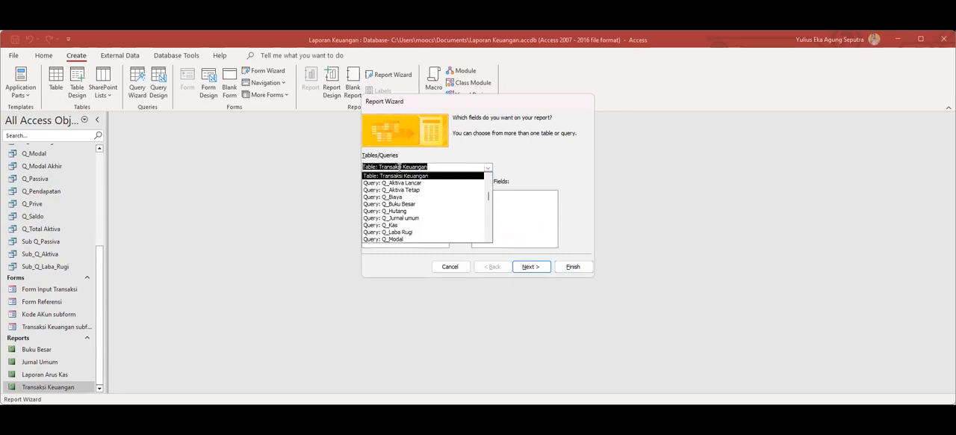
scroll(415, 210, "down", 1)
scroll(411, 213, "down", 1)
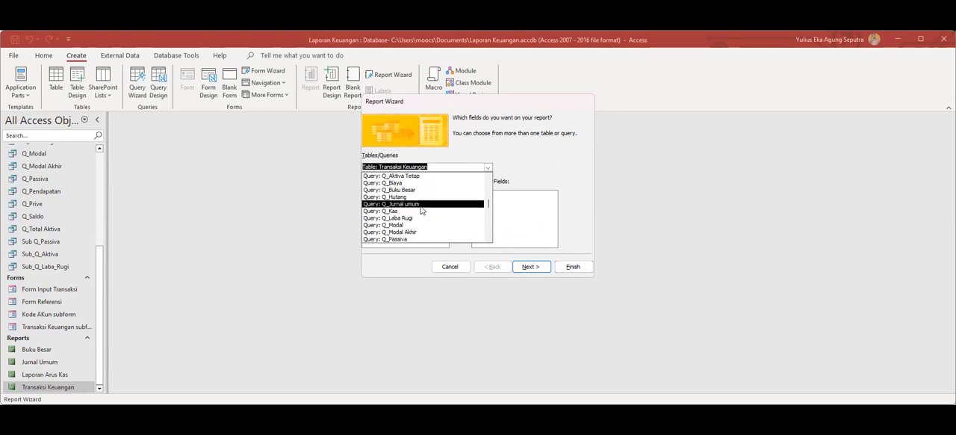
left_click(399, 218)
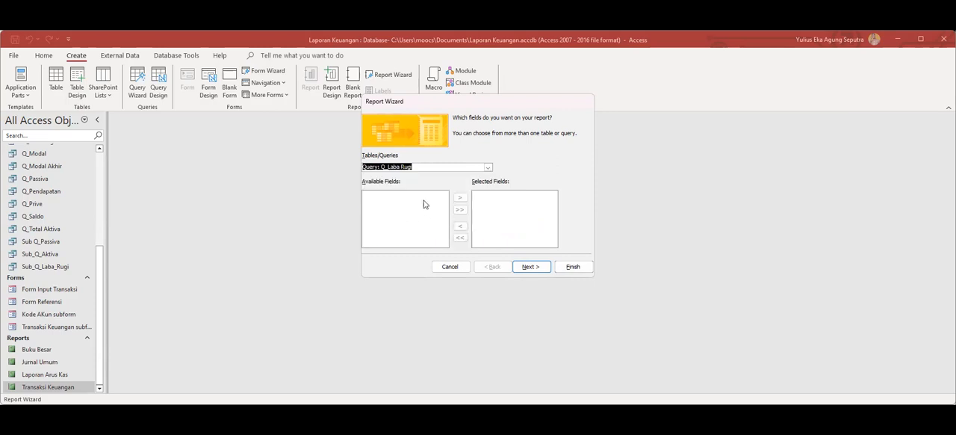
Choose the Q_Aktiva Lancar query as source, add all its fields and finish the report with default settings.
left_click(487, 169)
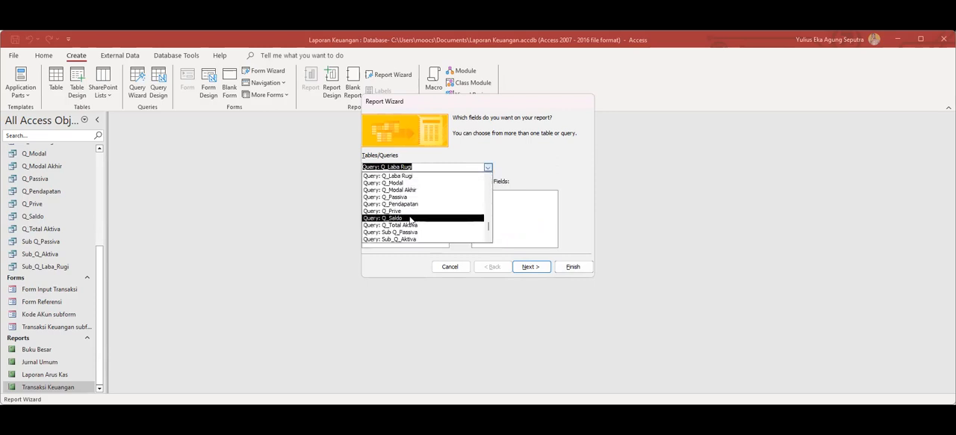
scroll(412, 217, "up", 3)
scroll(412, 216, "up", 1)
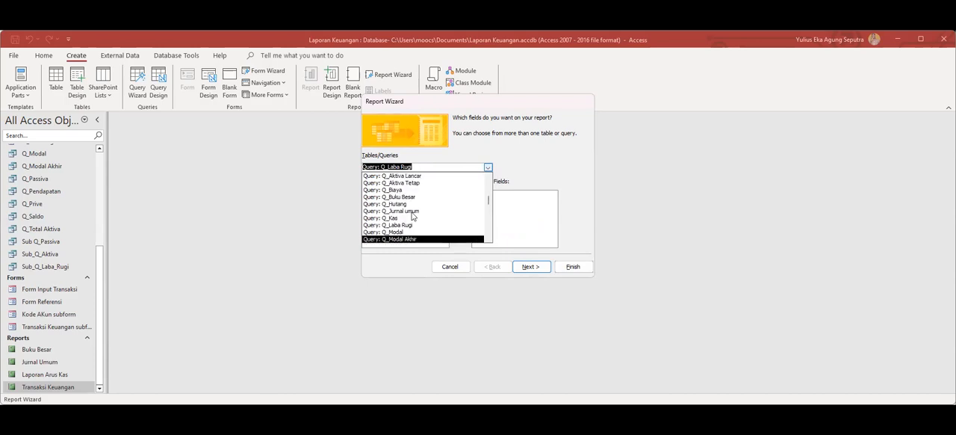
left_click(413, 176)
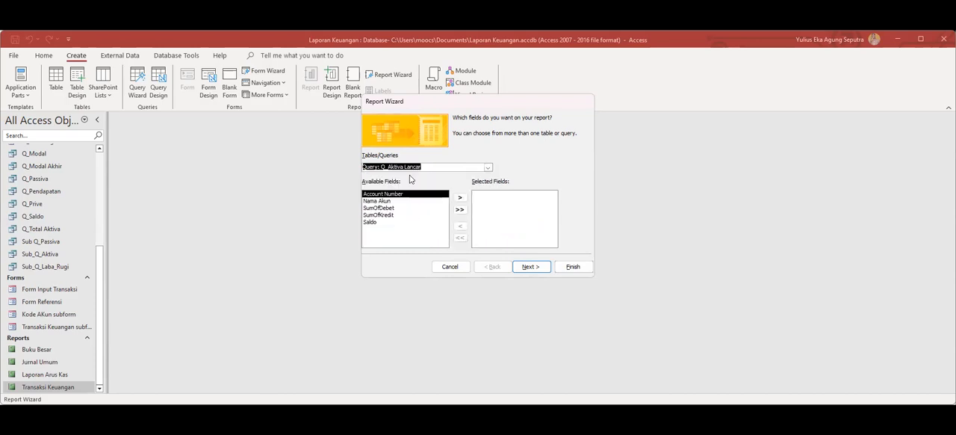
left_click(459, 211)
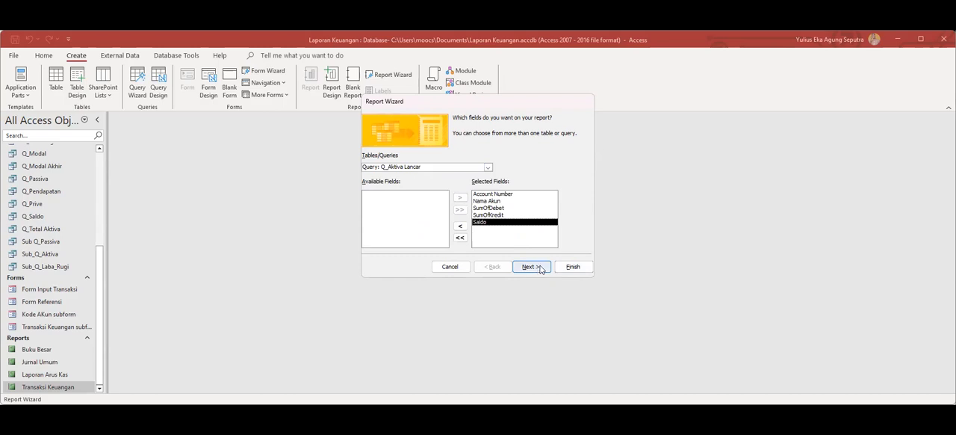
left_click(571, 266)
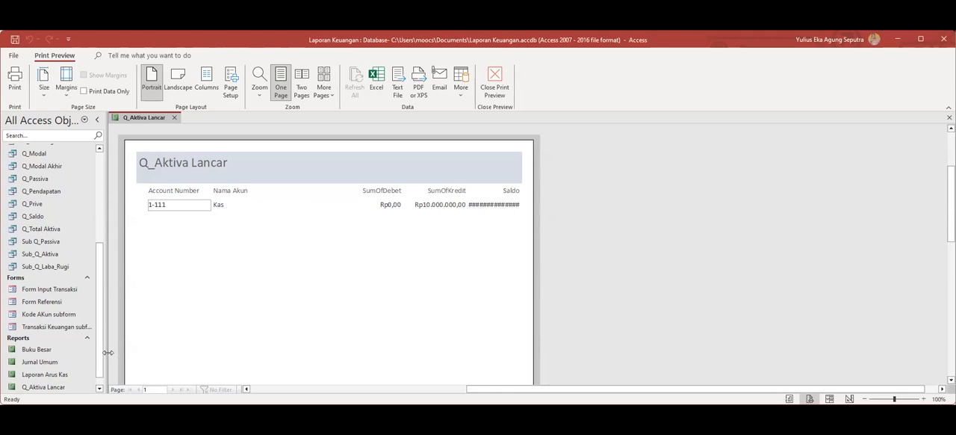
Try to rename the Q_Aktiva Lancar report while its preview is open, dismissing the message.
scroll(99, 351, "down", 1)
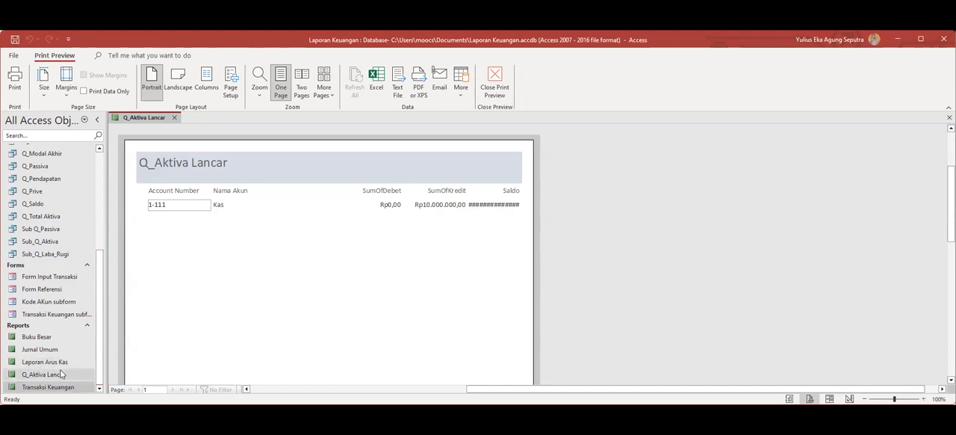
left_click(33, 377)
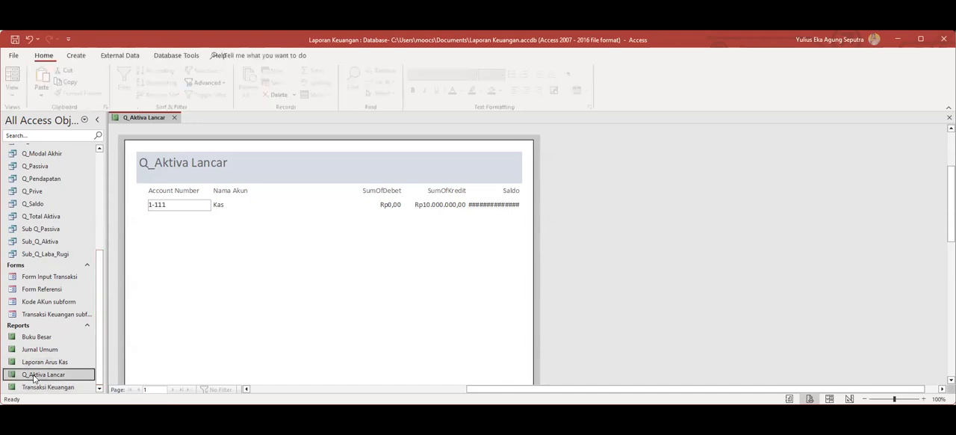
right_click(34, 377)
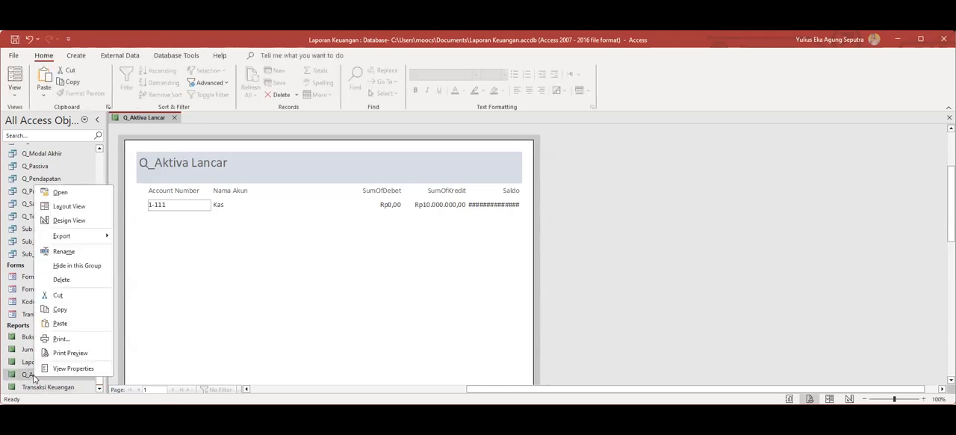
left_click(83, 253)
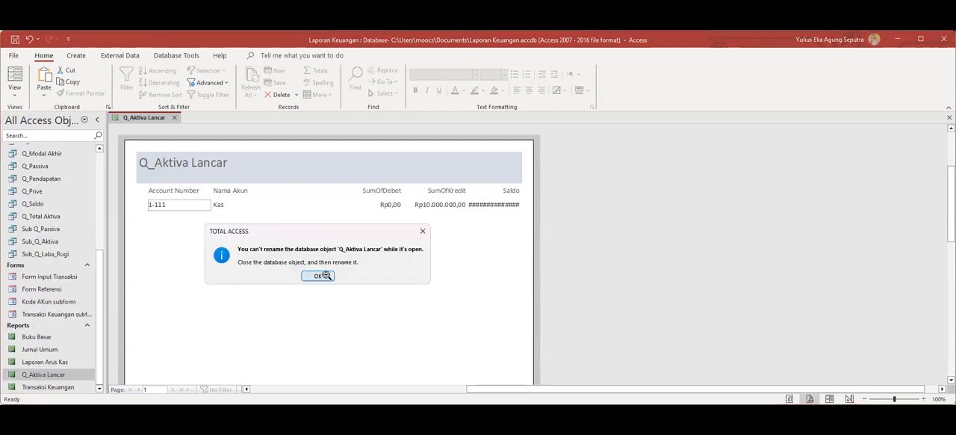
left_click(327, 275)
Close the Q_Aktiva Lancar report preview and rename the report as Laporan Laba Rugi.
left_click(175, 117)
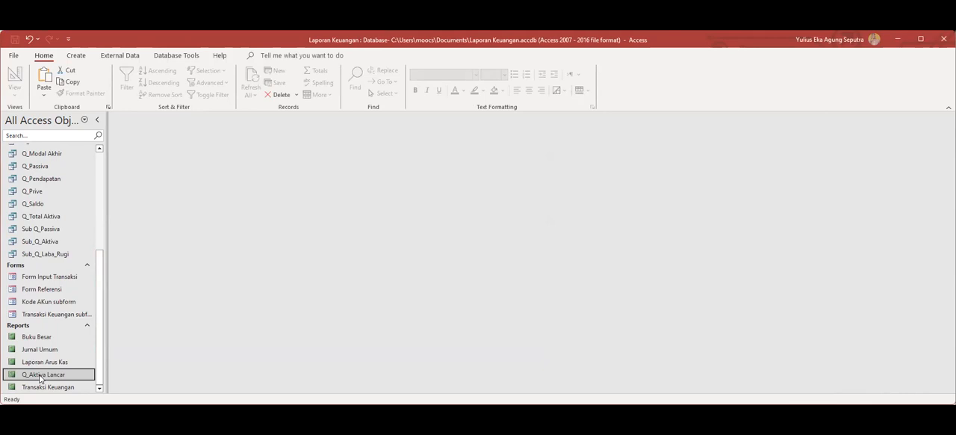
right_click(42, 377)
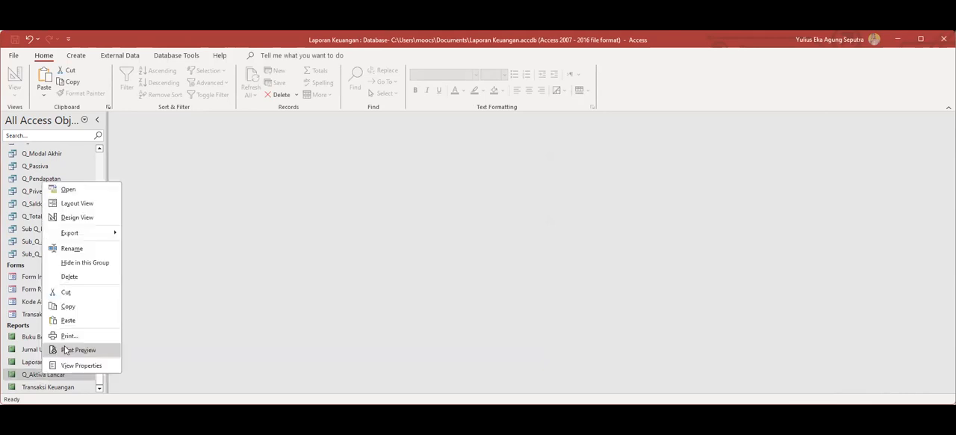
left_click(72, 248)
type("Laporan Laba Rugi")
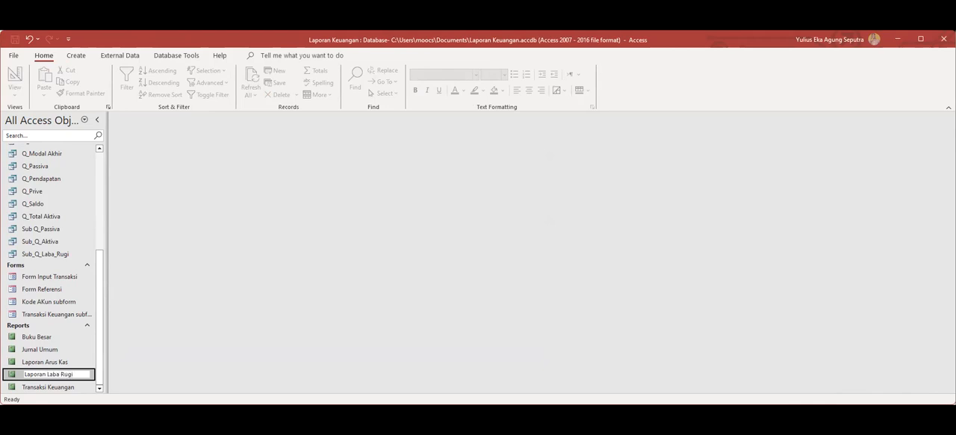
left_click(43, 336)
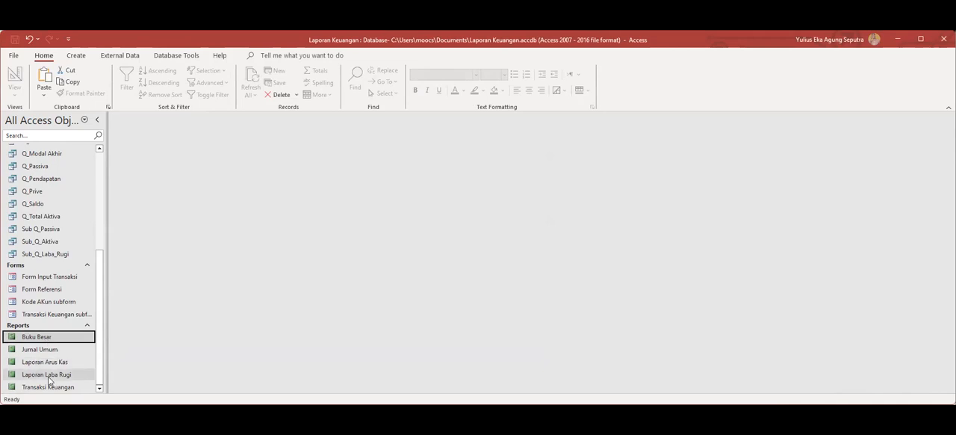
Open the Laporan Laba Rugi report in Design View.
left_click(50, 377)
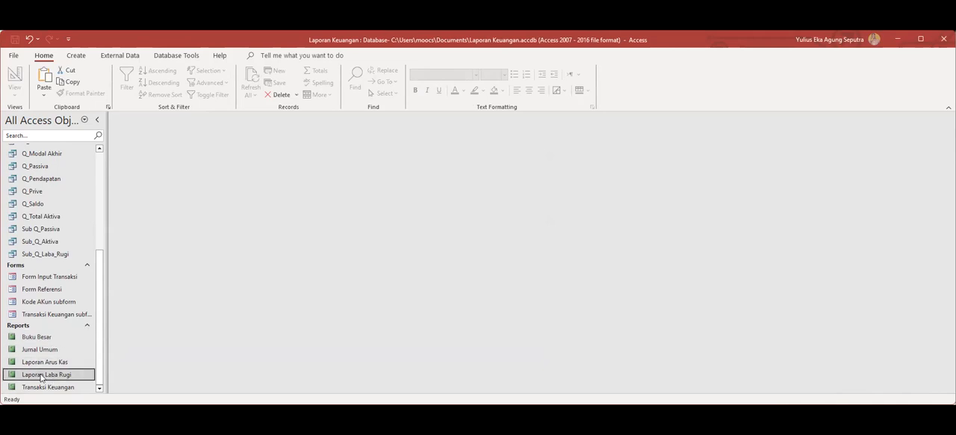
right_click(41, 377)
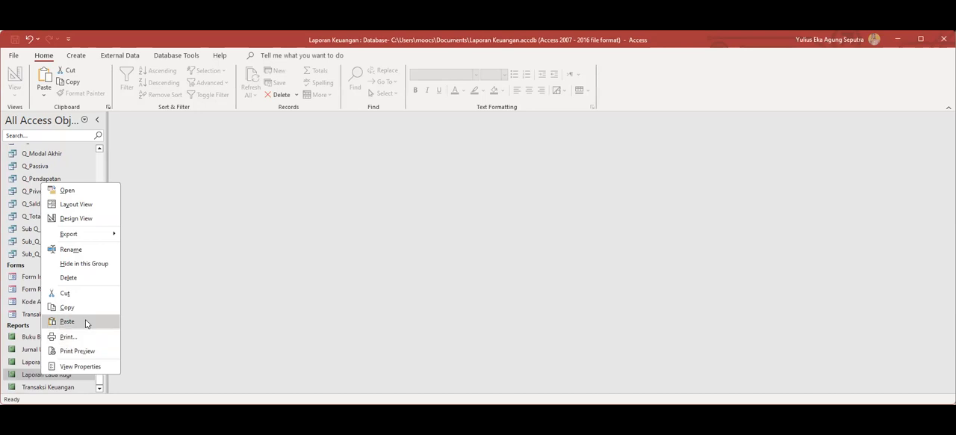
left_click(75, 218)
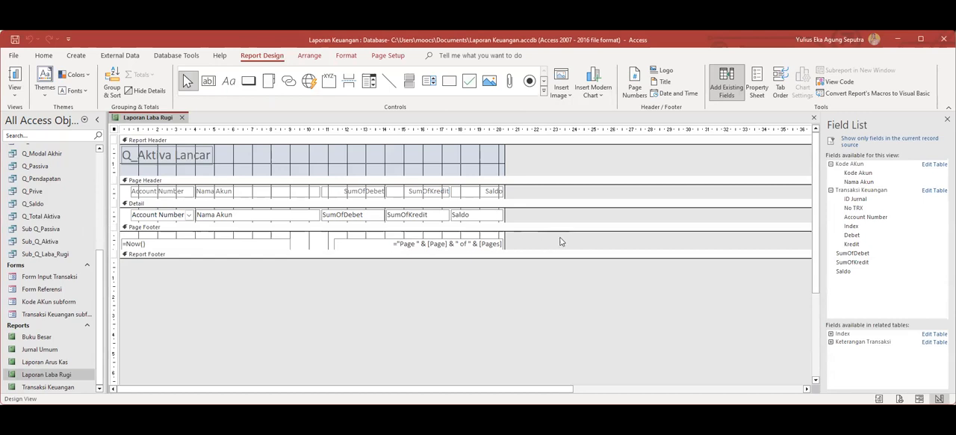
Try to enlarge the section at the report footer boundary and look over the report's design sections.
left_click(507, 261)
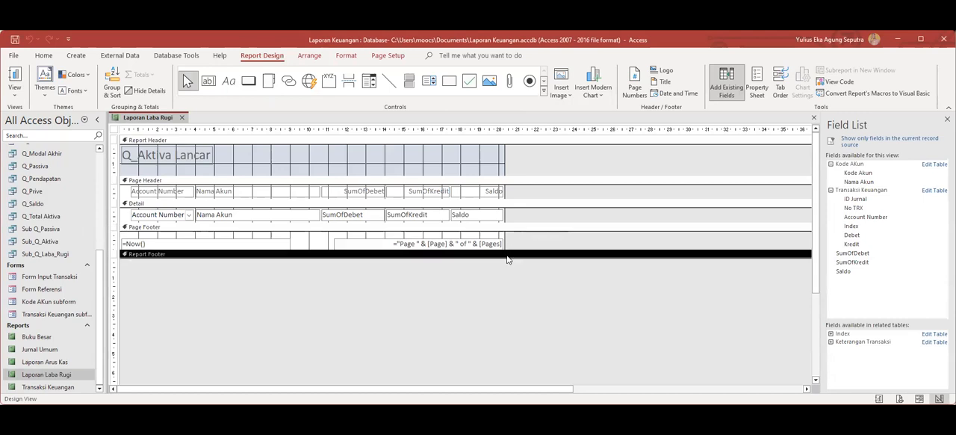
left_click(510, 262)
left_click_drag(504, 252, 504, 252)
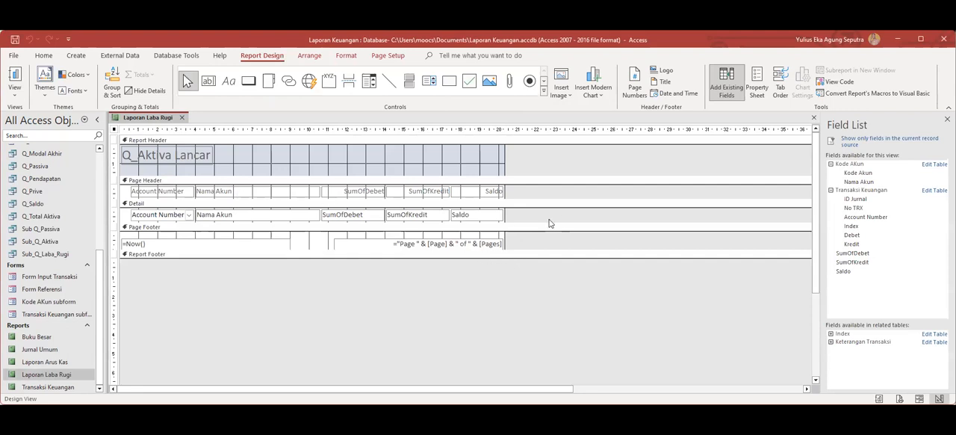
scroll(630, 196, "down", 1)
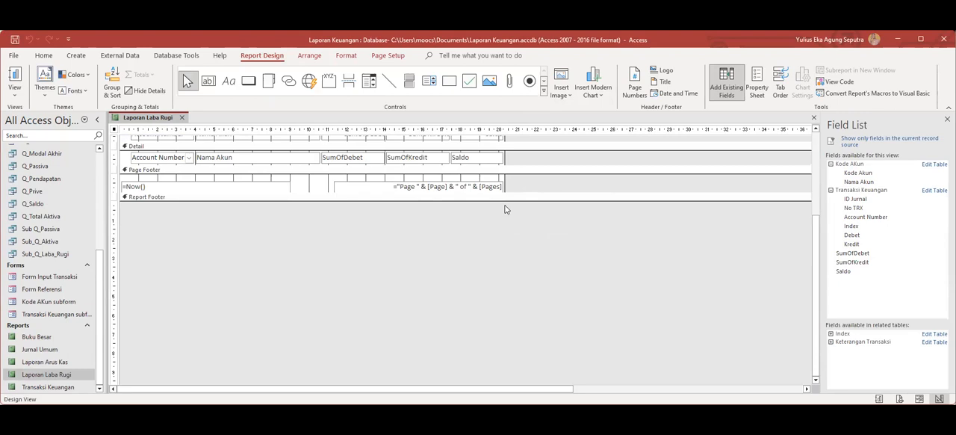
scroll(505, 209, "down", 1)
scroll(505, 209, "up", 2)
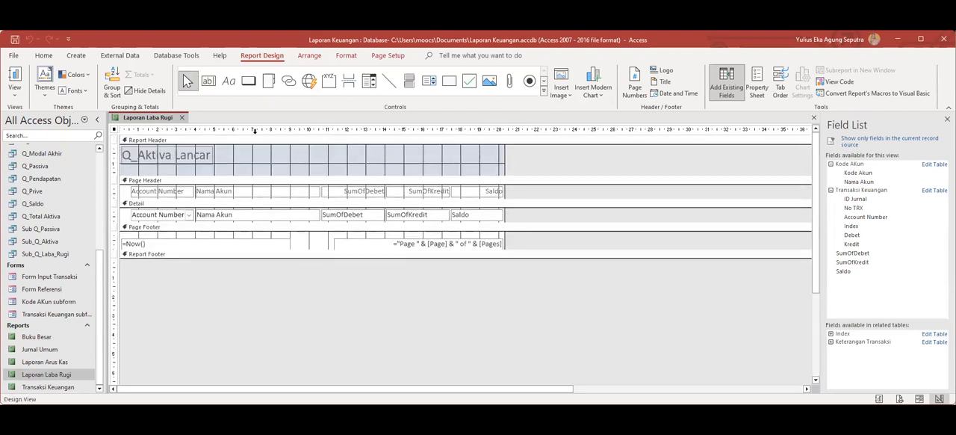
Check the Laporan Laba Rugi report in Layout View, then return it to Design View.
right_click(166, 121)
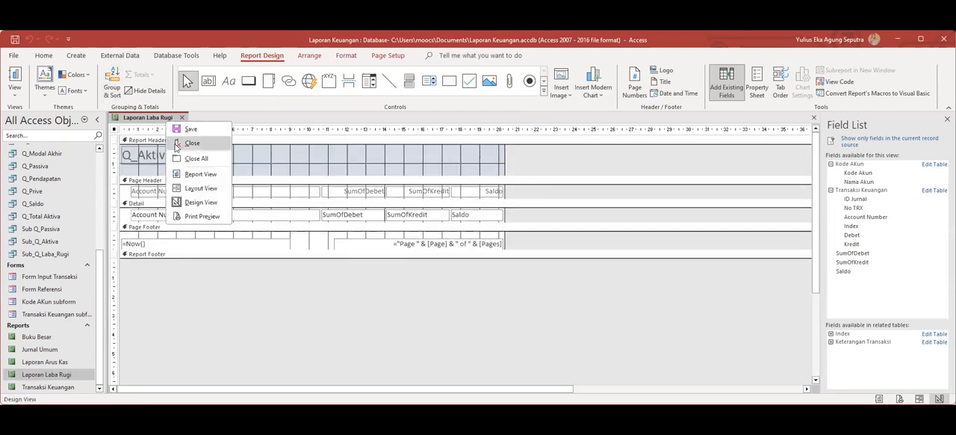
left_click(198, 188)
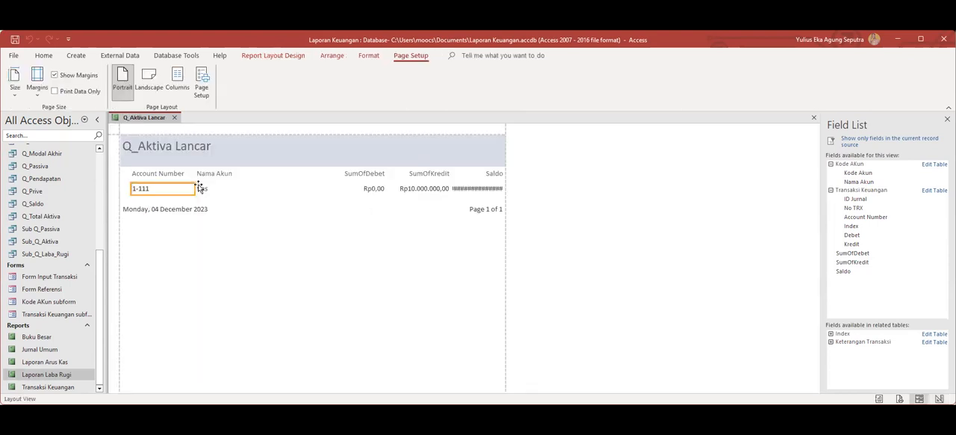
right_click(154, 119)
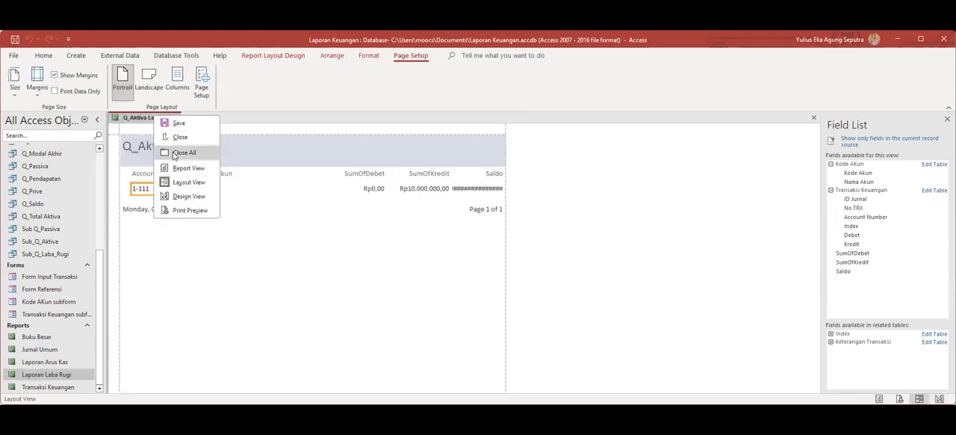
left_click(188, 196)
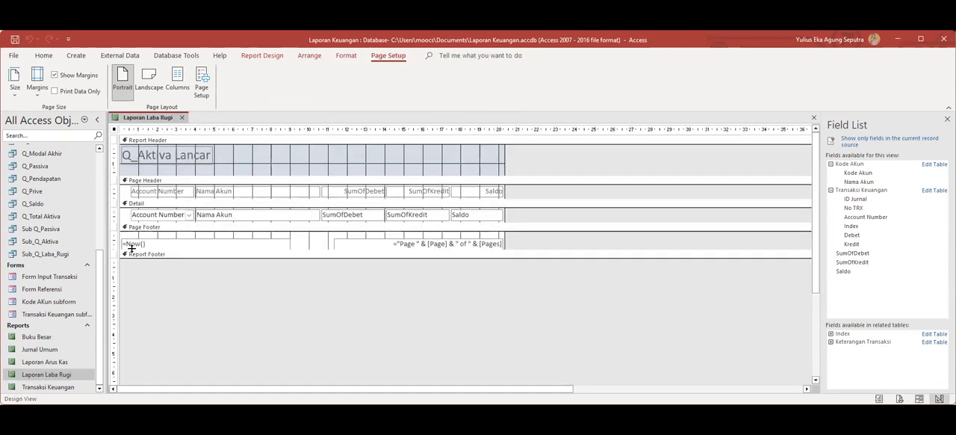
Enlarge the page footer section to about 2.6 cm high, then close the Laporan Laba Rugi report and save its design.
left_click_drag(131, 251, 136, 281)
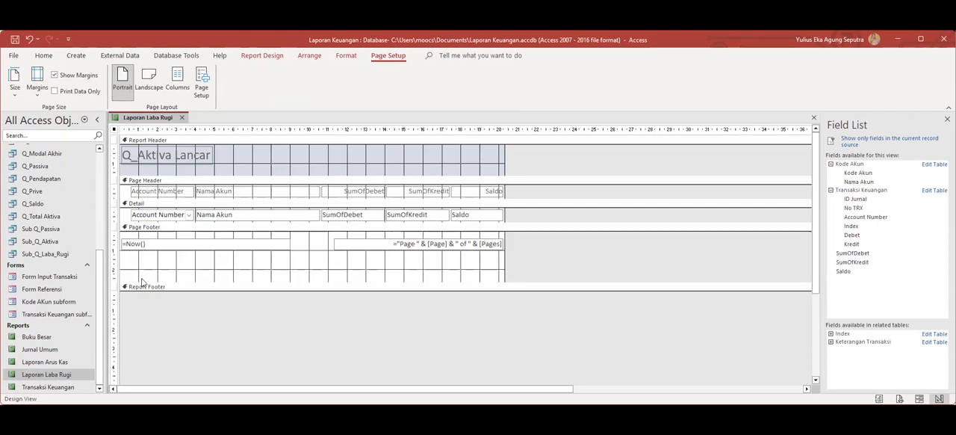
left_click(130, 263)
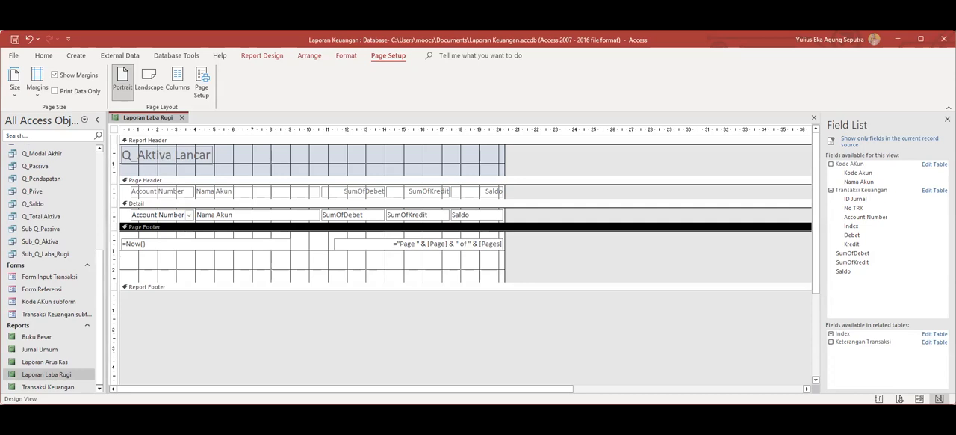
left_click(182, 117)
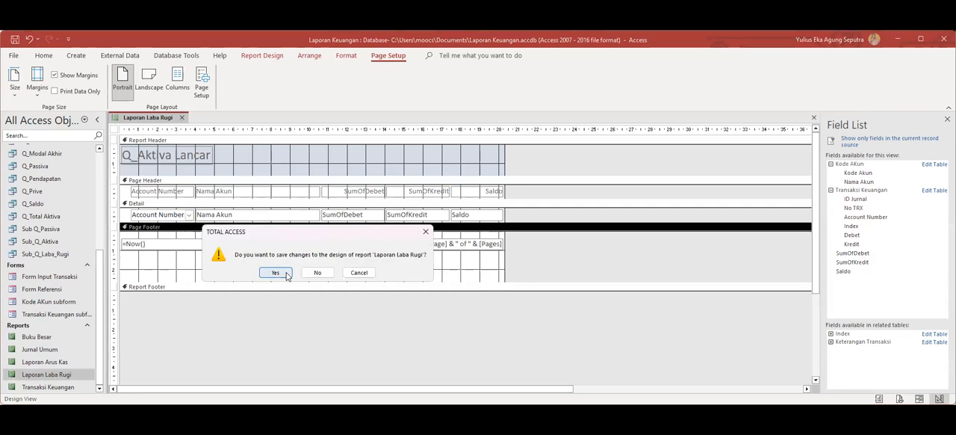
left_click(275, 272)
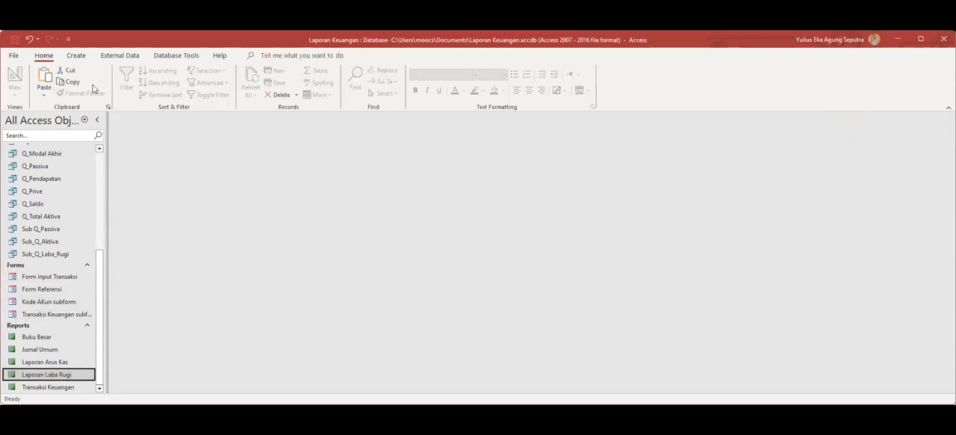
Open the application options at the ribbon customization settings.
left_click(12, 56)
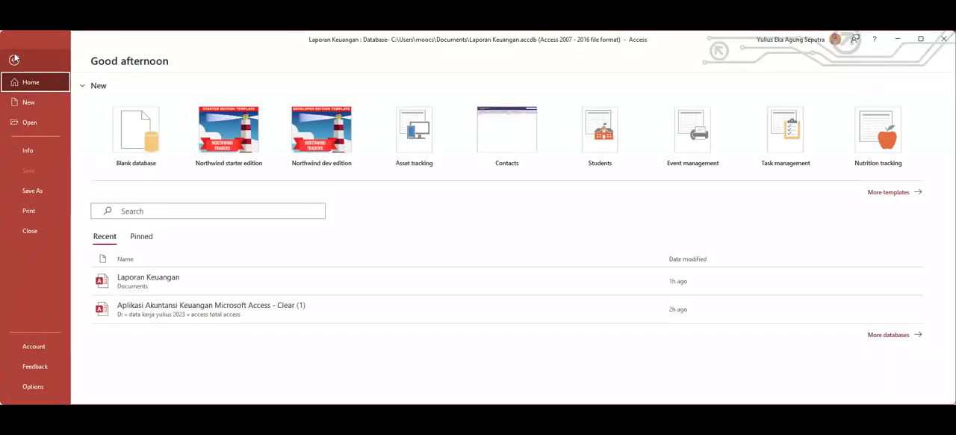
left_click(14, 59)
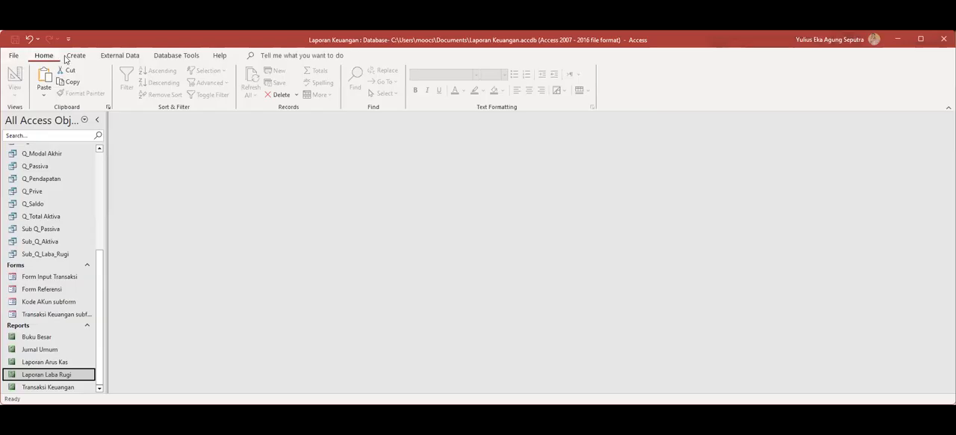
left_click(15, 57)
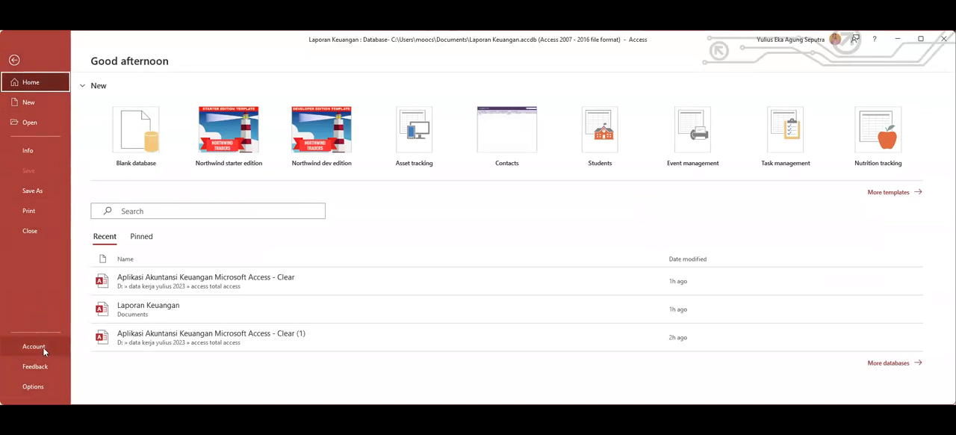
left_click(32, 386)
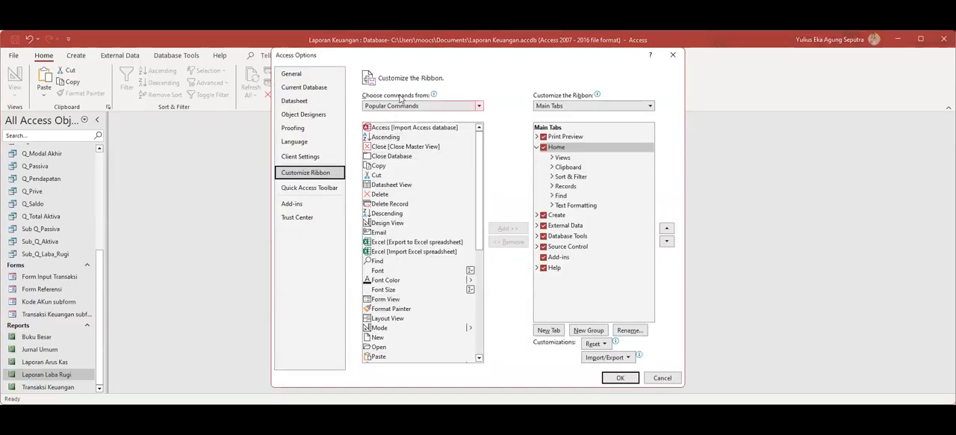
Find Switchboard Manager among all available commands and try to add it directly to the Home tab.
left_click(434, 107)
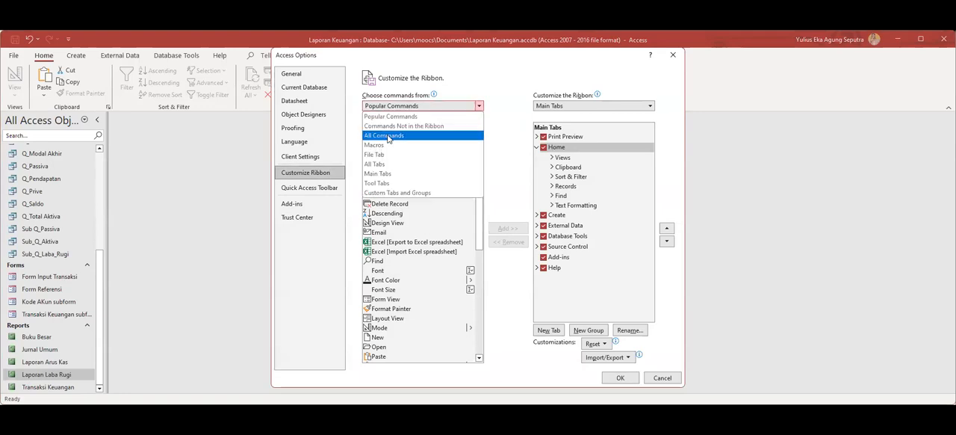
left_click(387, 137)
scroll(472, 206, "down", 10)
scroll(471, 207, "down", 20)
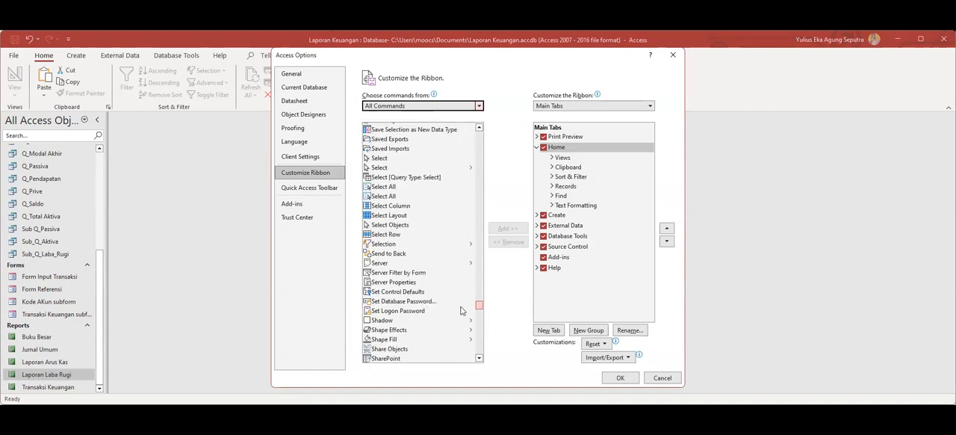
left_click_drag(461, 310, 461, 331)
scroll(460, 331, "down", 2)
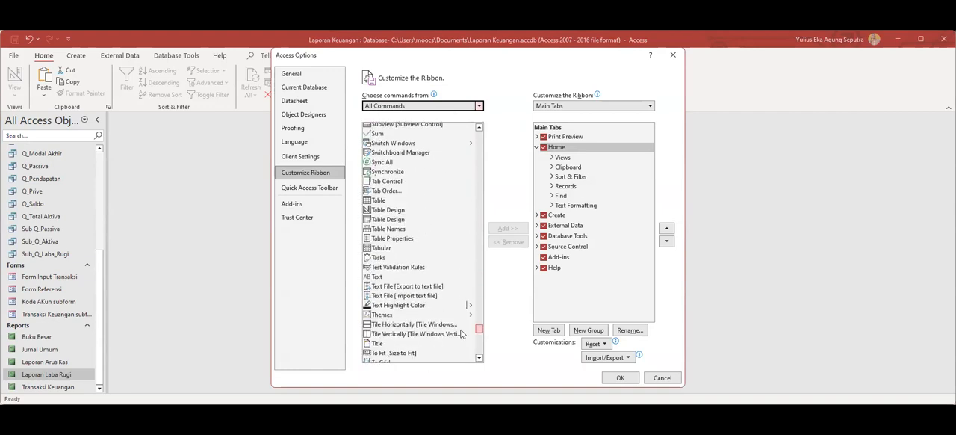
left_click(401, 153)
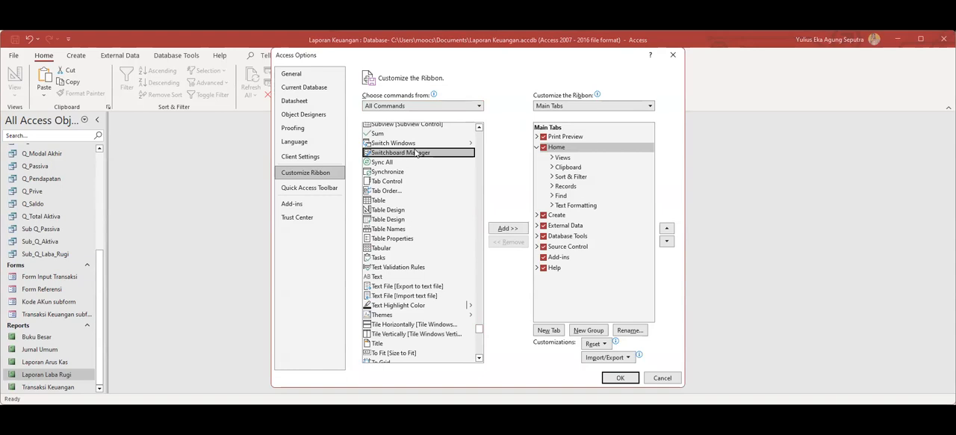
left_click(501, 230)
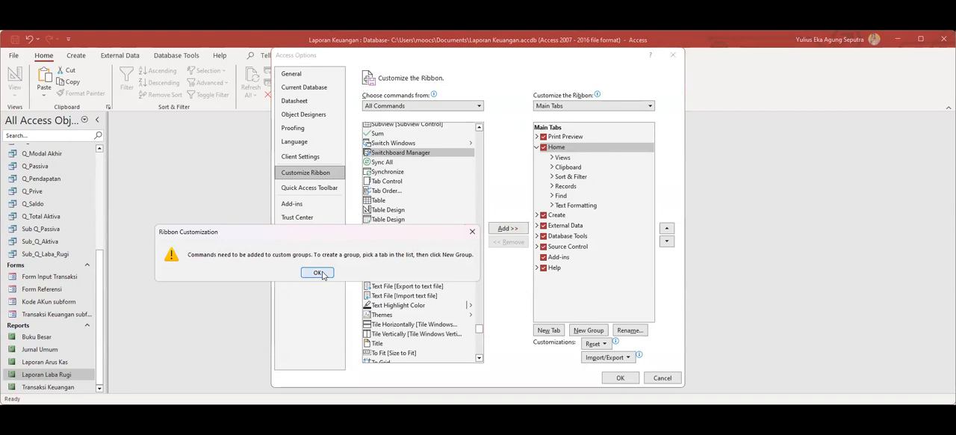
left_click(318, 273)
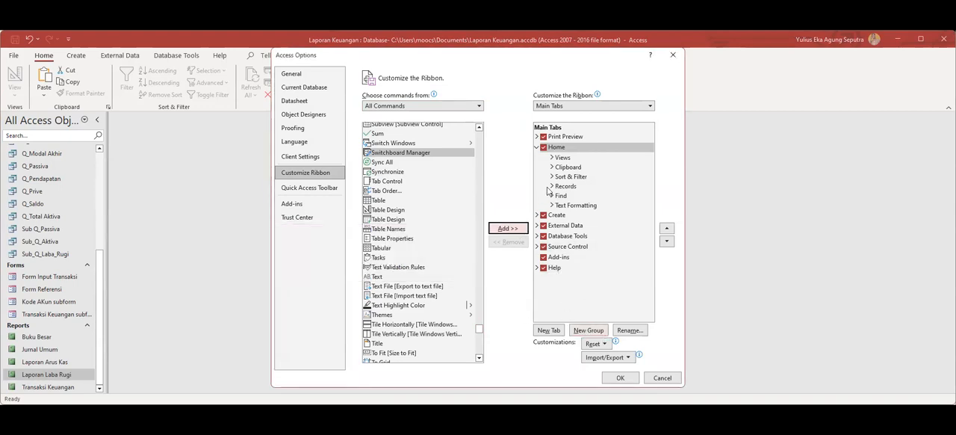
Create a new custom ribbon tab after Home and select the new group inside it.
left_click(536, 148)
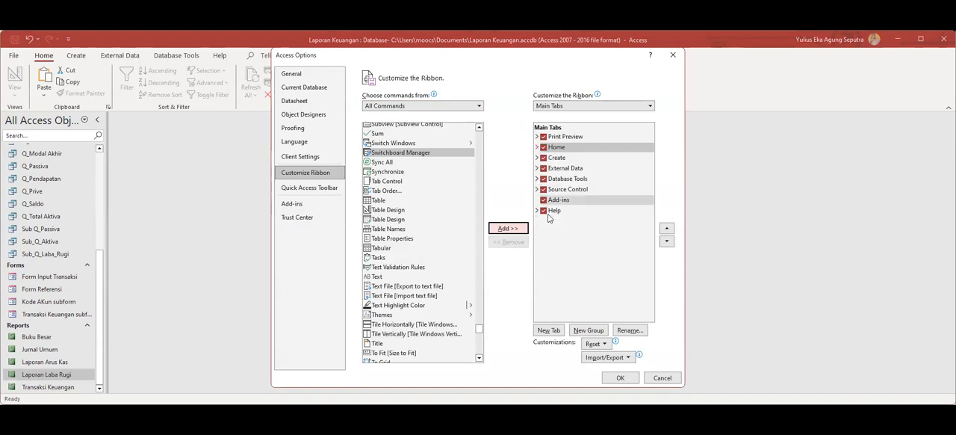
left_click(537, 148)
left_click(555, 332)
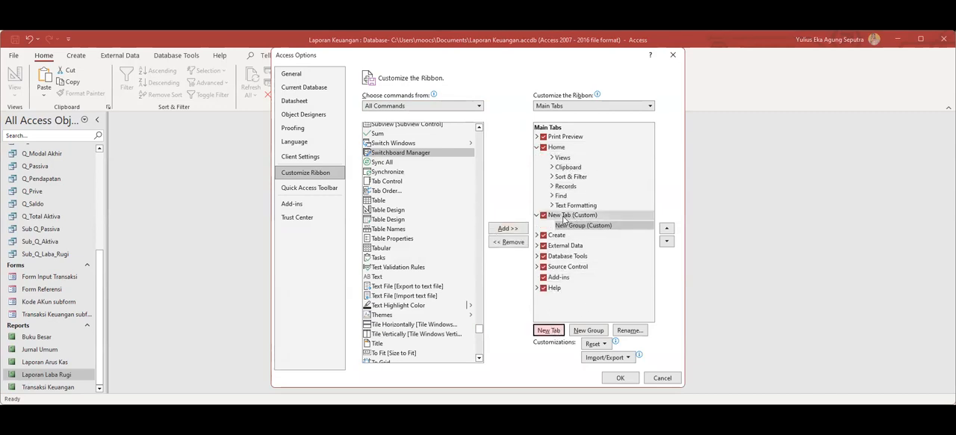
left_click(569, 225)
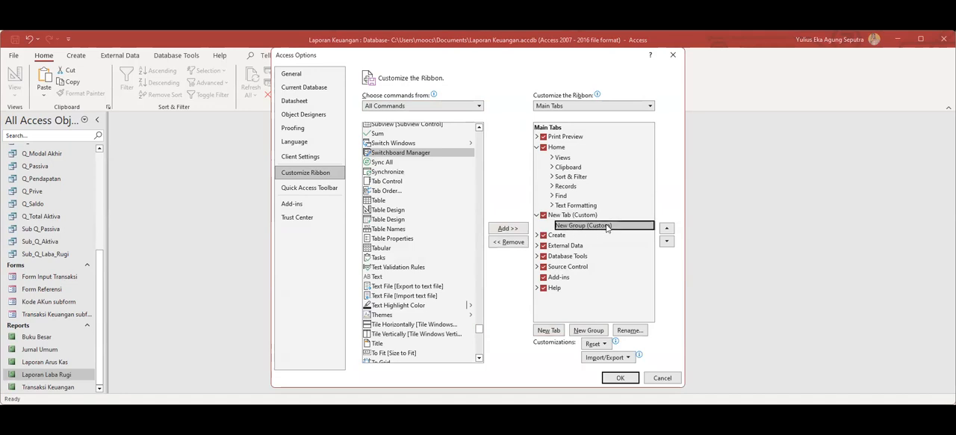
Rename the custom group as Switchboard, add the Switchboard Manager command to it, and apply the ribbon changes.
left_click(635, 330)
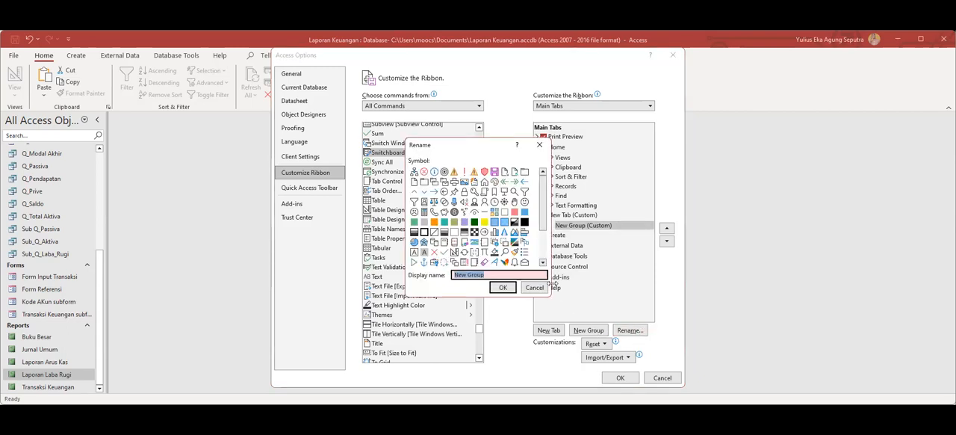
type("Switchboard")
left_click(503, 287)
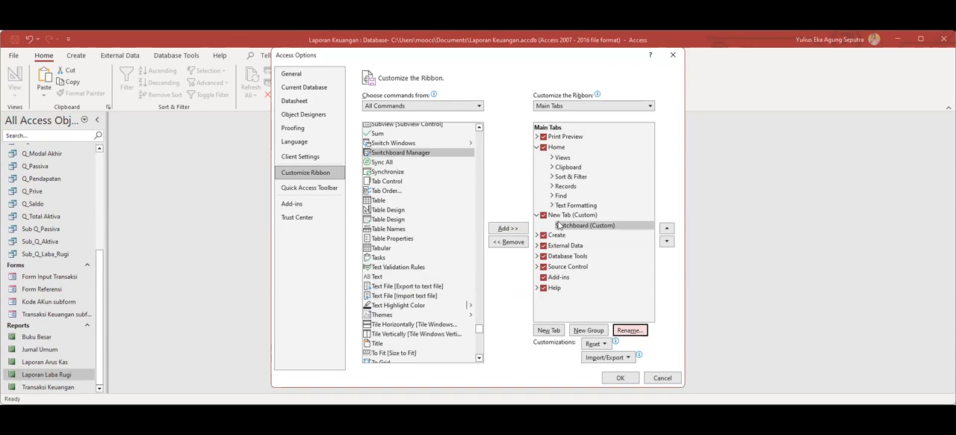
left_click(507, 232)
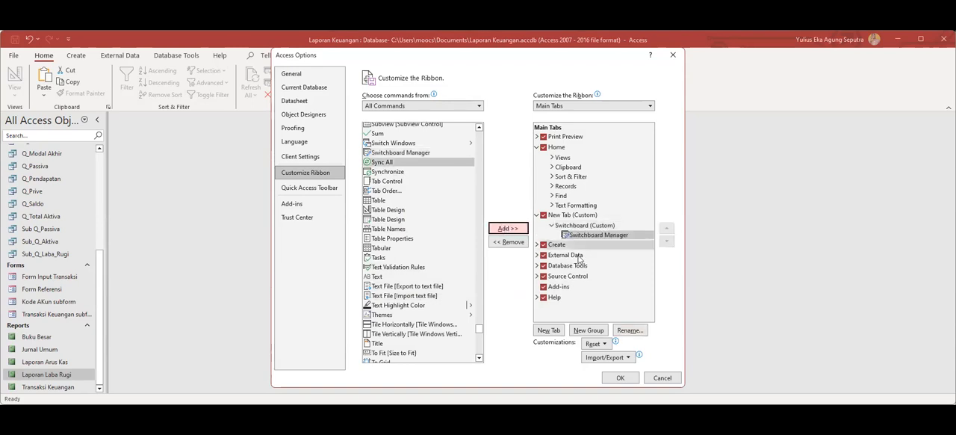
left_click(628, 379)
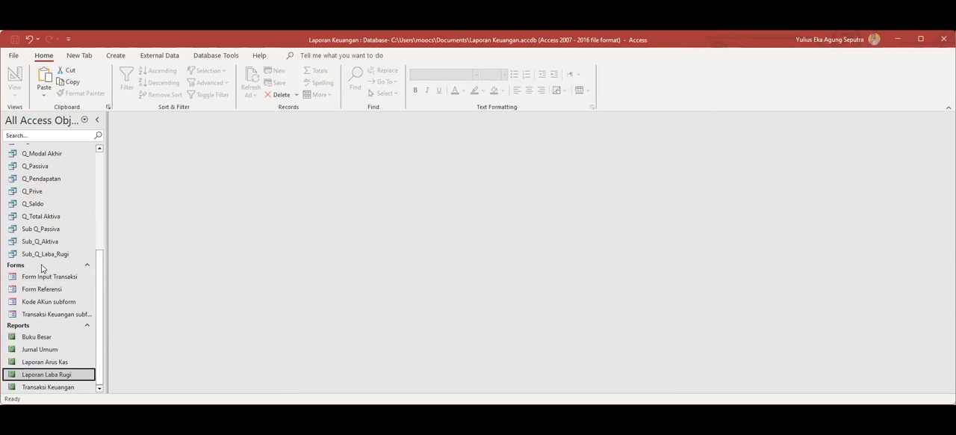
Start Switchboard Manager from the custom ribbon tab and create a switchboard for this database.
left_click(76, 56)
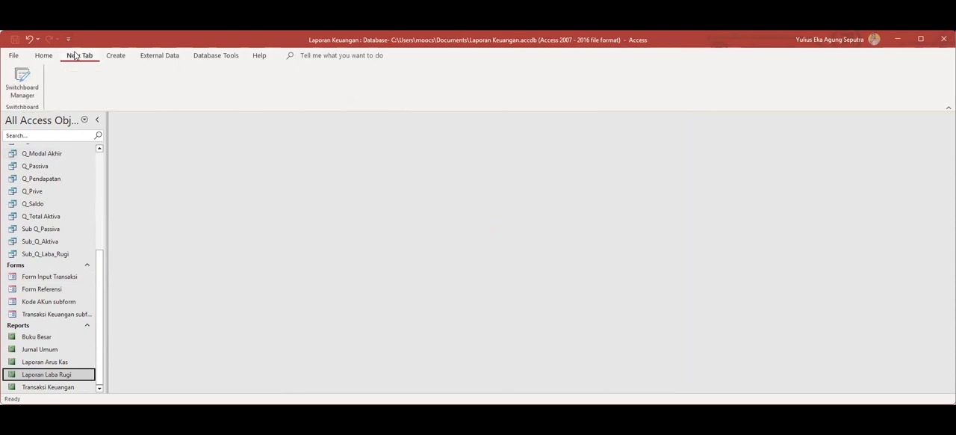
left_click(21, 90)
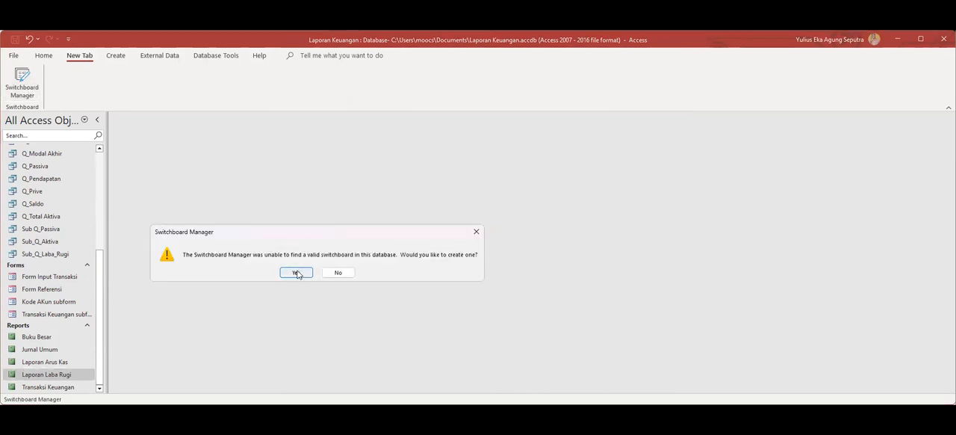
left_click(296, 272)
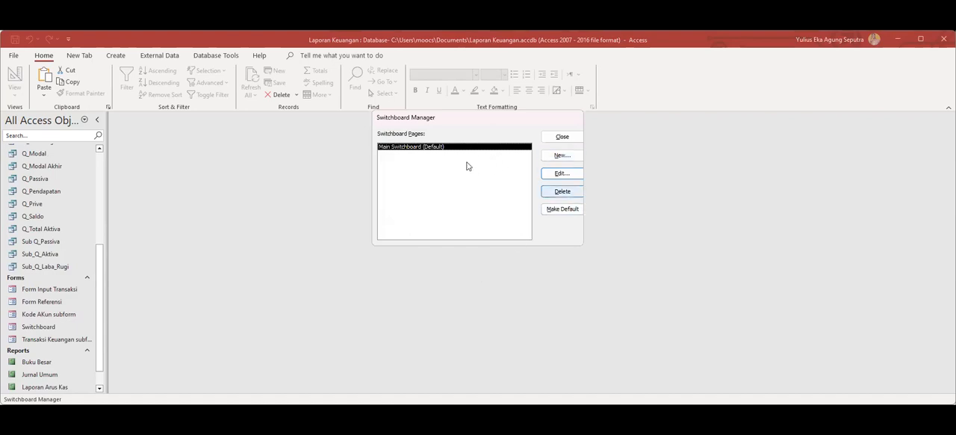
Add a new item to the Main Switchboard page with the text Input Transaksi.
left_click(564, 176)
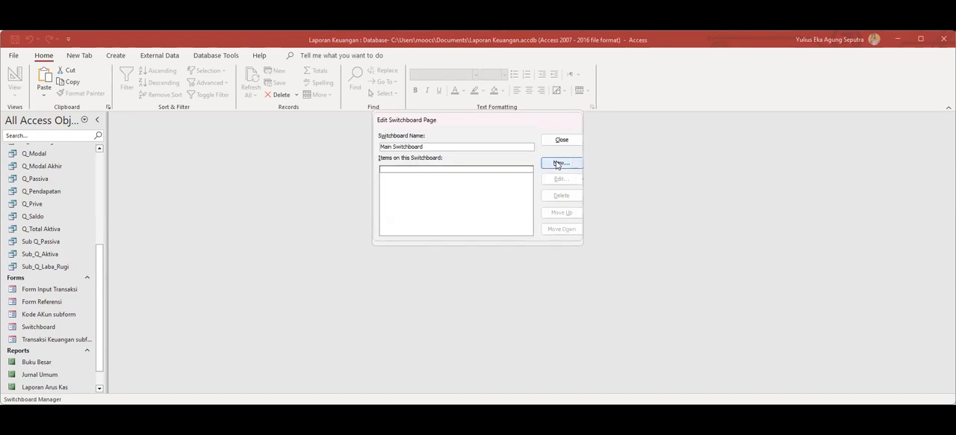
left_click(558, 164)
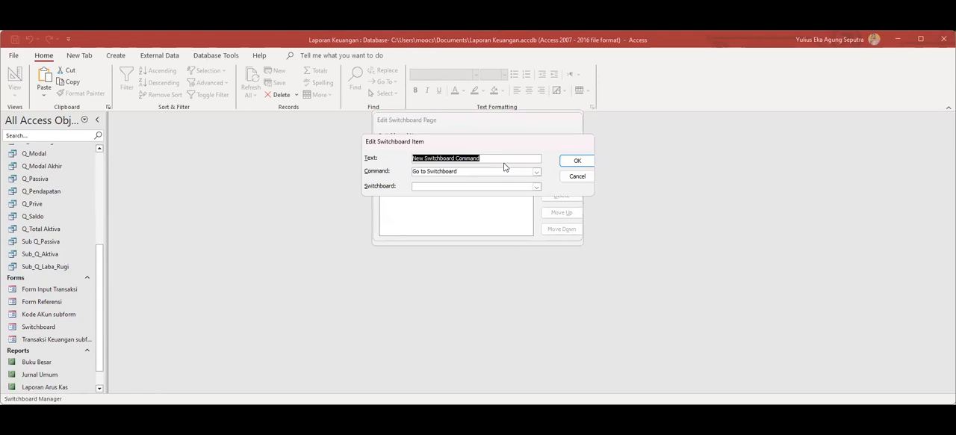
type("I")
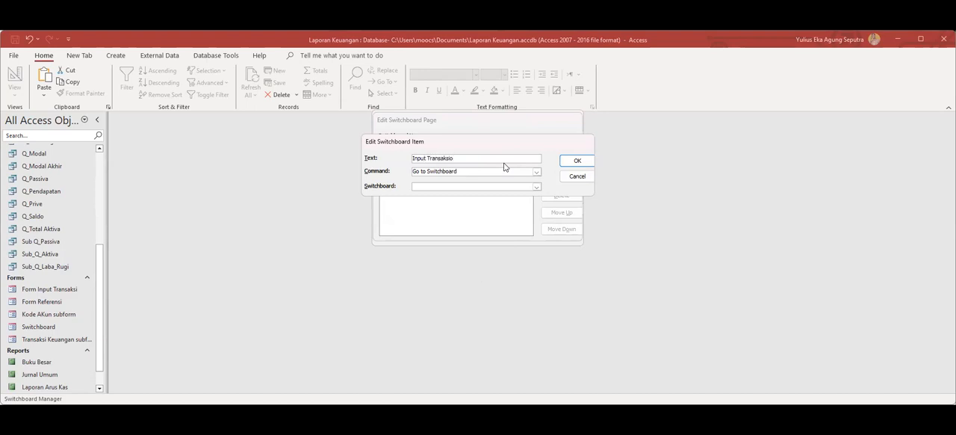
type("nput Transaksio")
key("BackSpace")
Set the Input Transaksi item's command to Open Form in Add Mode and its form to Form Input Transaksi.
left_click(537, 172)
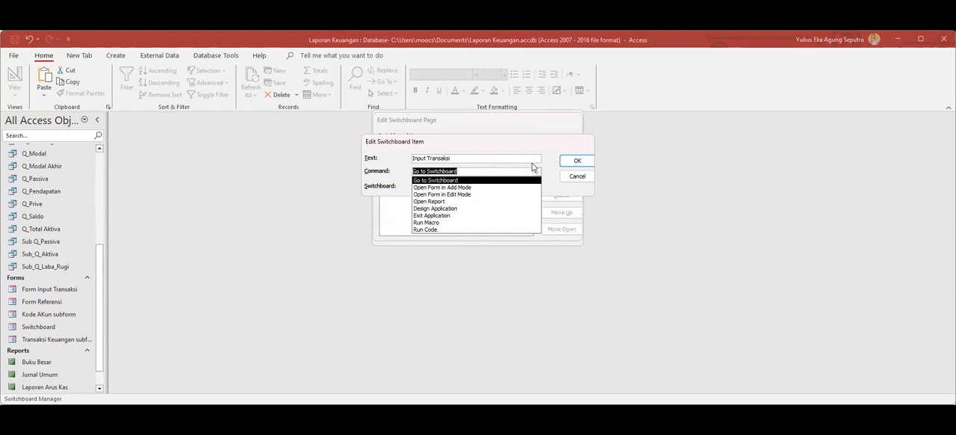
left_click(534, 152)
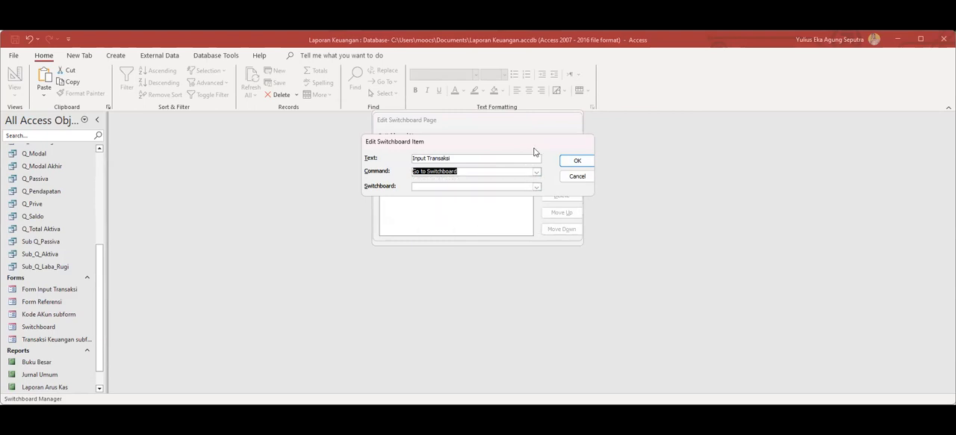
left_click(536, 187)
left_click(535, 189)
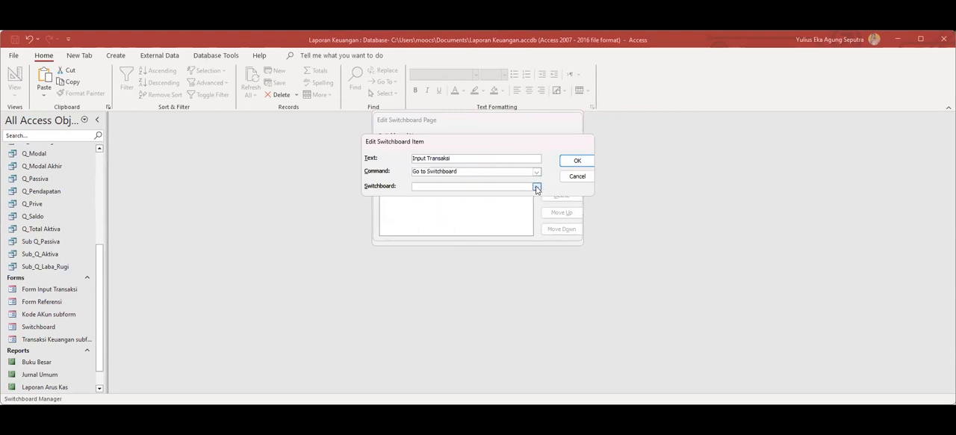
left_click(533, 171)
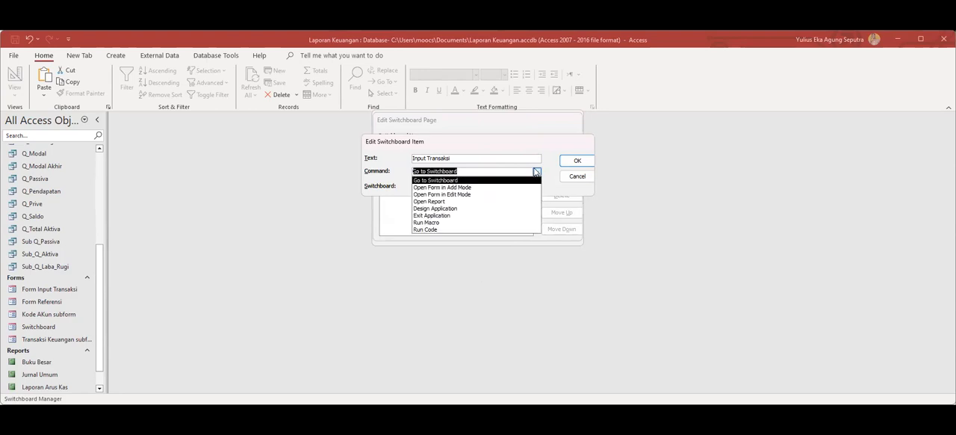
left_click(457, 186)
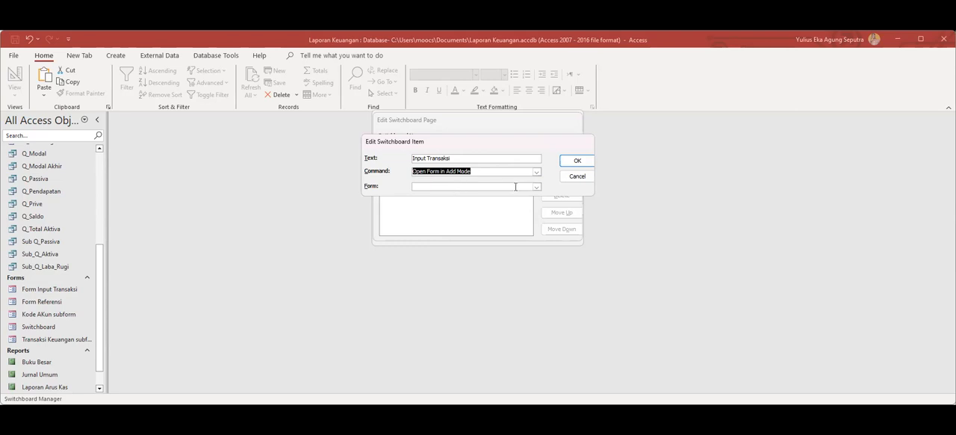
left_click(537, 187)
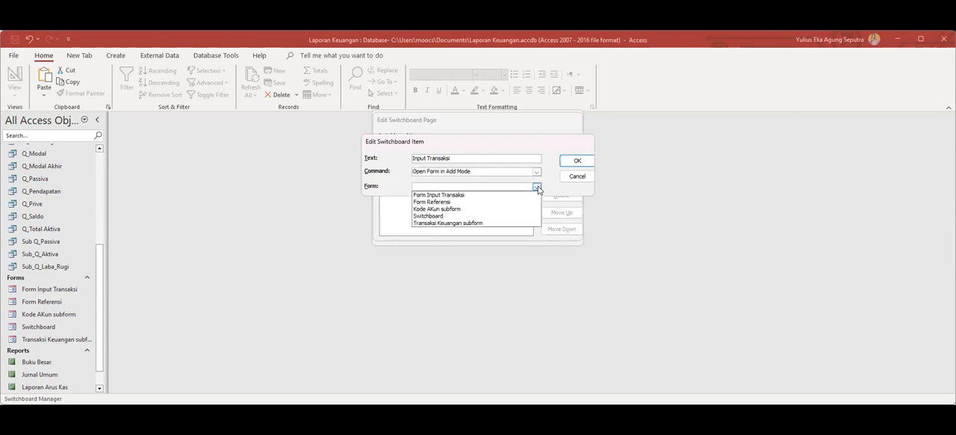
left_click(473, 197)
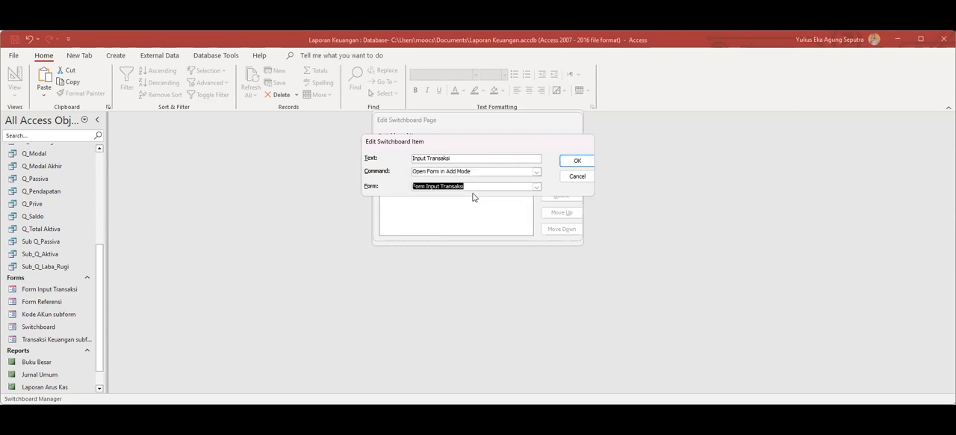
Try Open Form in Edit Mode as the Input Transaksi item's command and check its form choices.
left_click(536, 173)
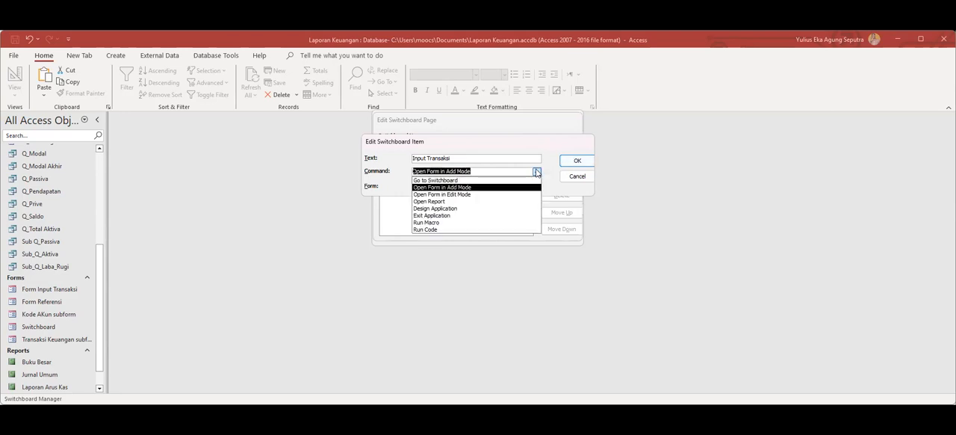
left_click(464, 194)
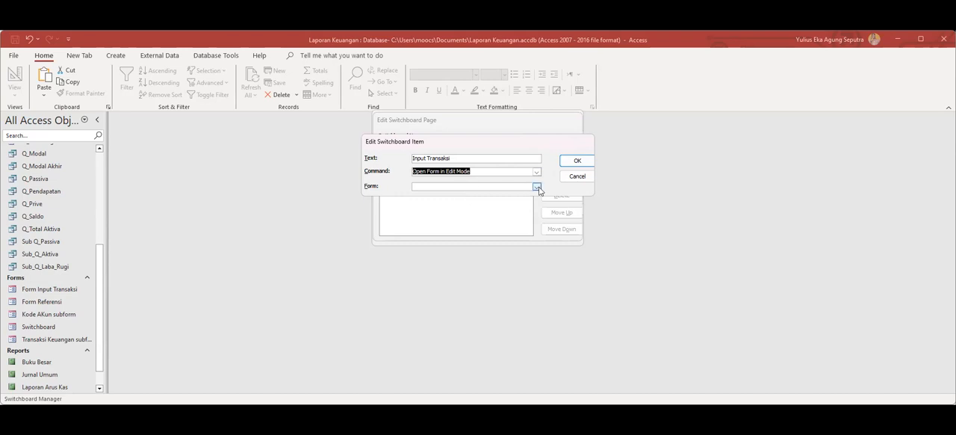
left_click(537, 187)
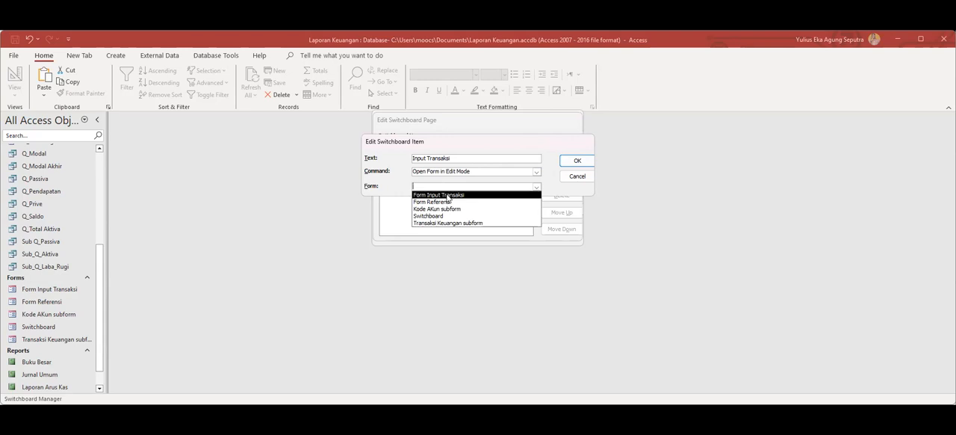
left_click(526, 170)
Set the Input Transaksi item's command to Open Form in Add Mode with Form Input Transaksi and save the item.
left_click(536, 171)
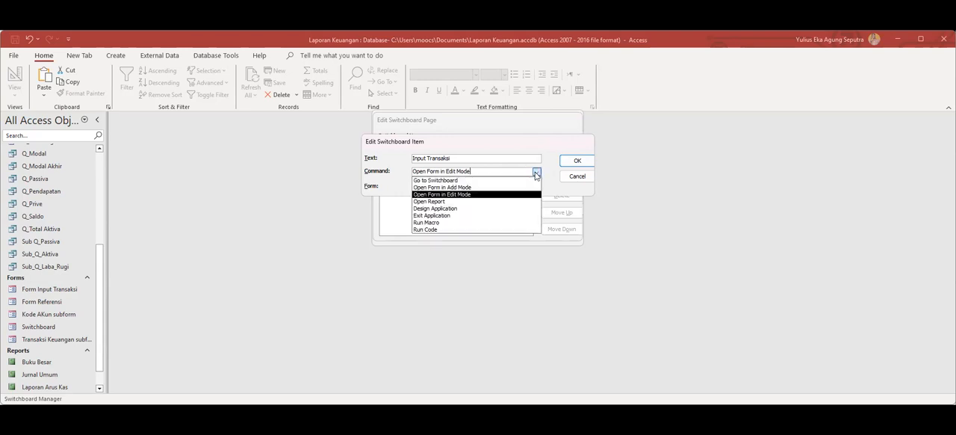
left_click(457, 187)
left_click(536, 187)
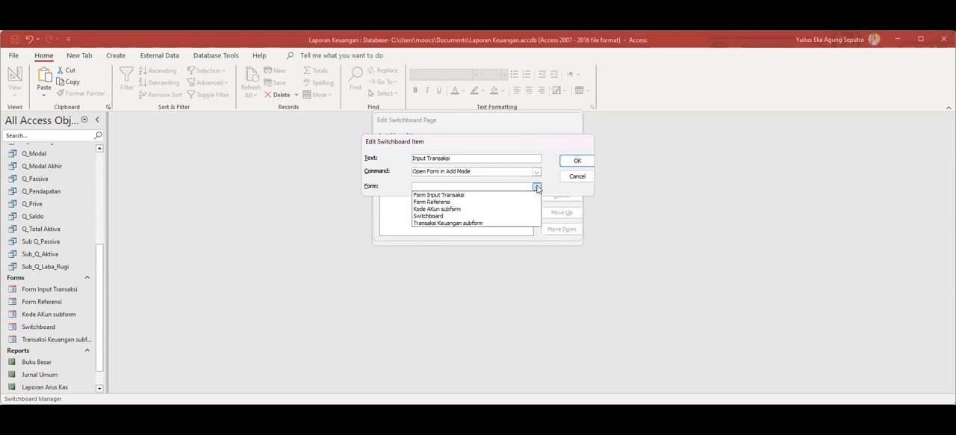
left_click(455, 195)
left_click(573, 160)
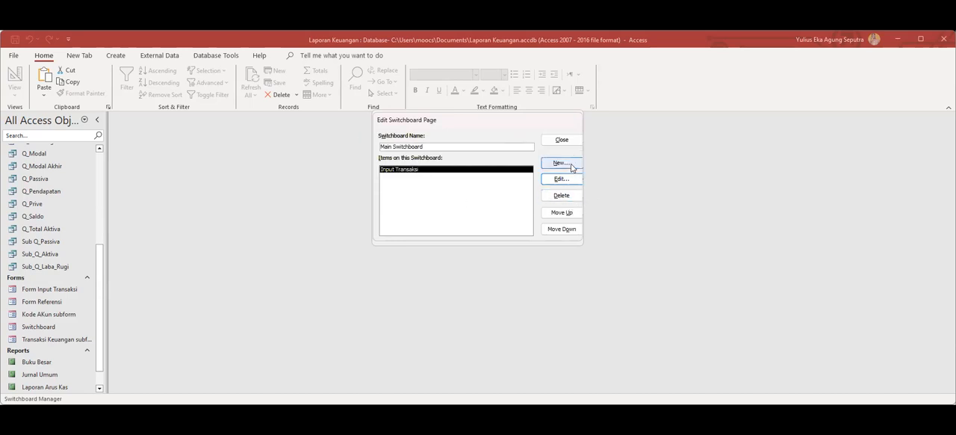
Add a Main Switchboard item with the text Input COA that opens Form Referensi in Add Mode.
left_click(571, 164)
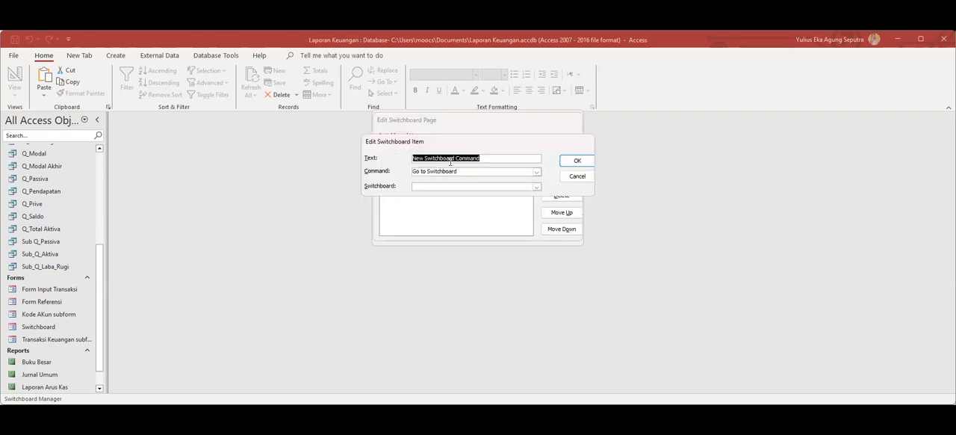
type("Input COA")
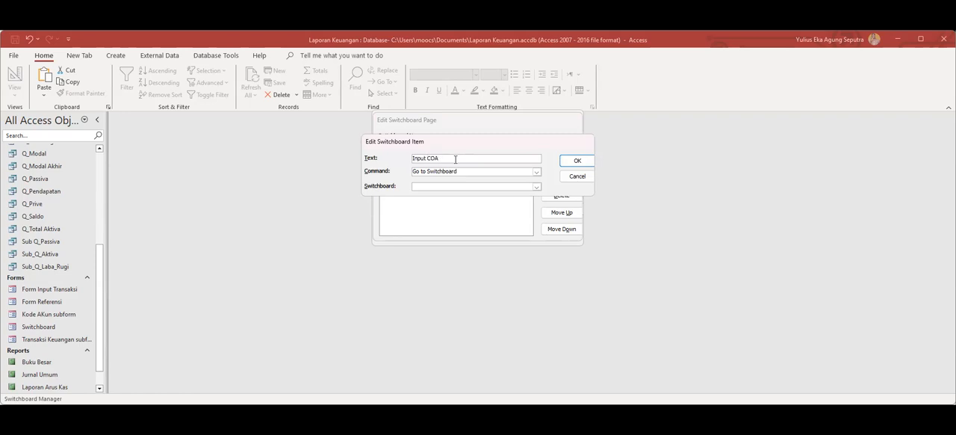
left_click(534, 187)
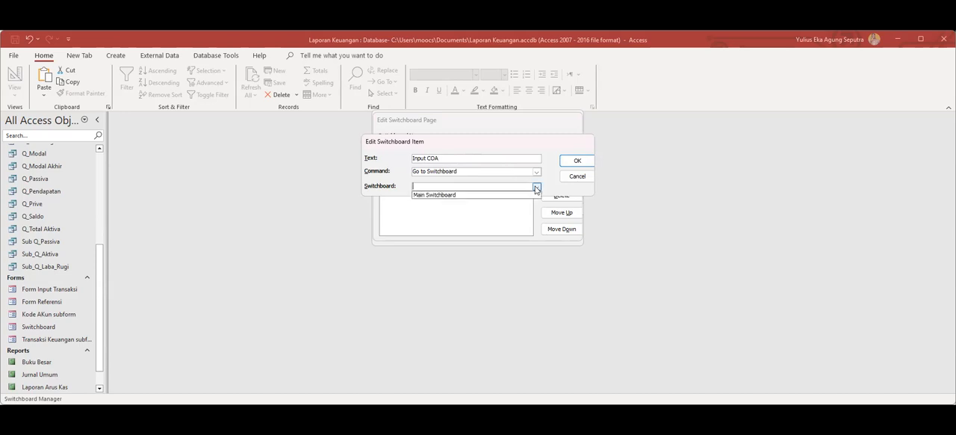
left_click(535, 172)
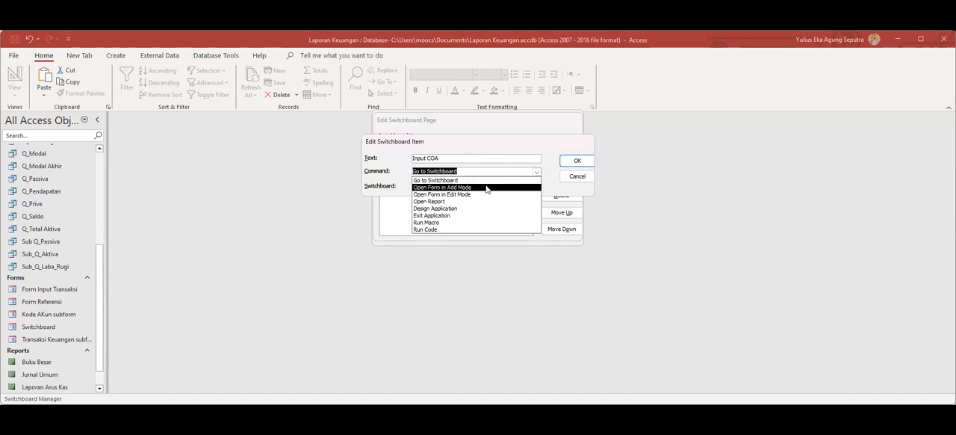
left_click(448, 187)
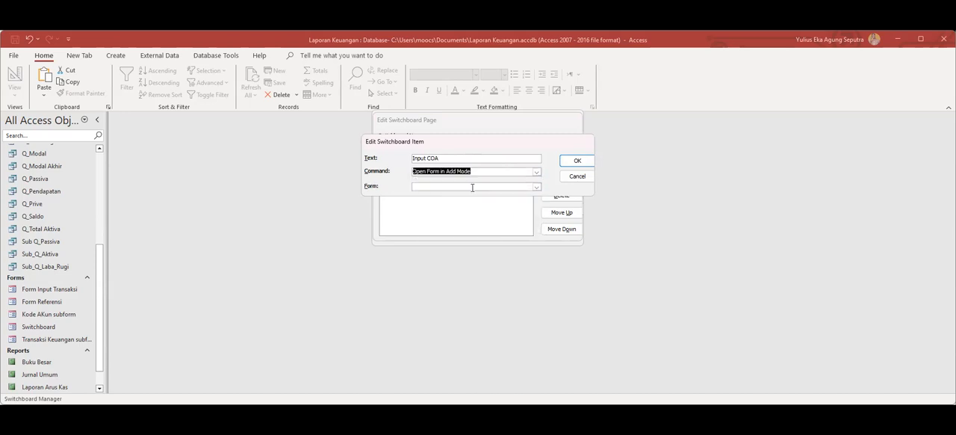
left_click(537, 187)
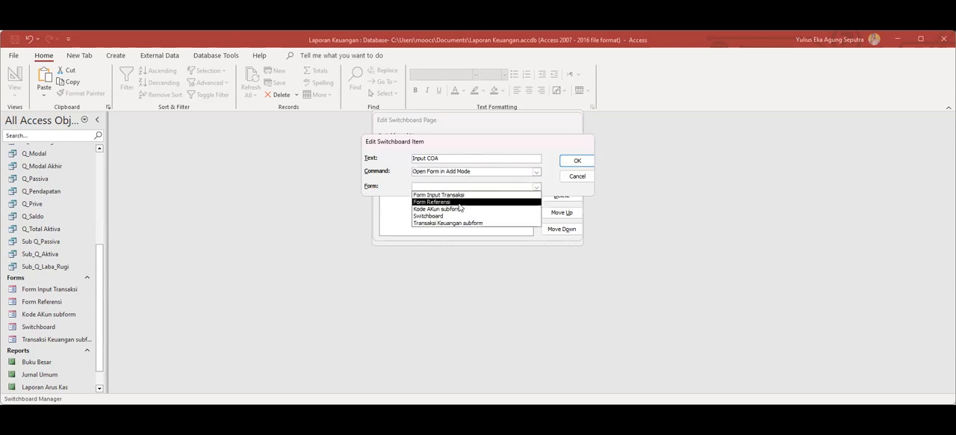
left_click(460, 203)
left_click(569, 162)
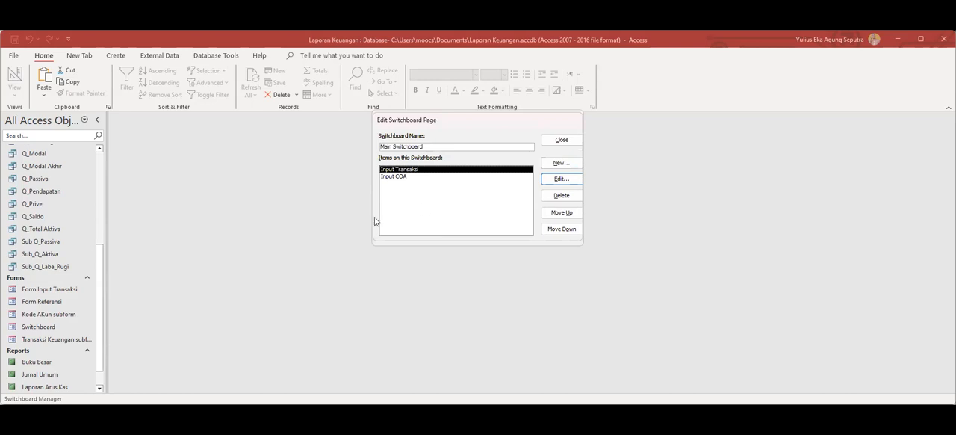
Add another item named Input Transaksi that opens Transaksi Keuangan subform in Add Mode, and close Switchboard Manager.
left_click(560, 163)
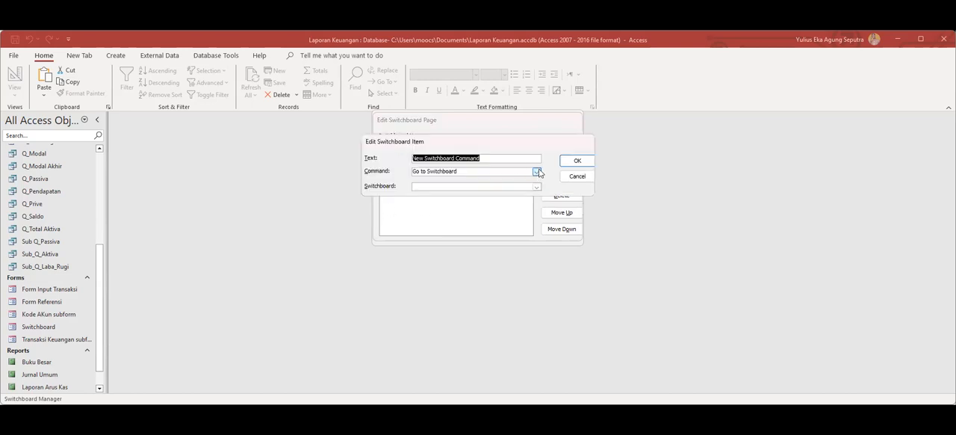
left_click(536, 172)
left_click(475, 181)
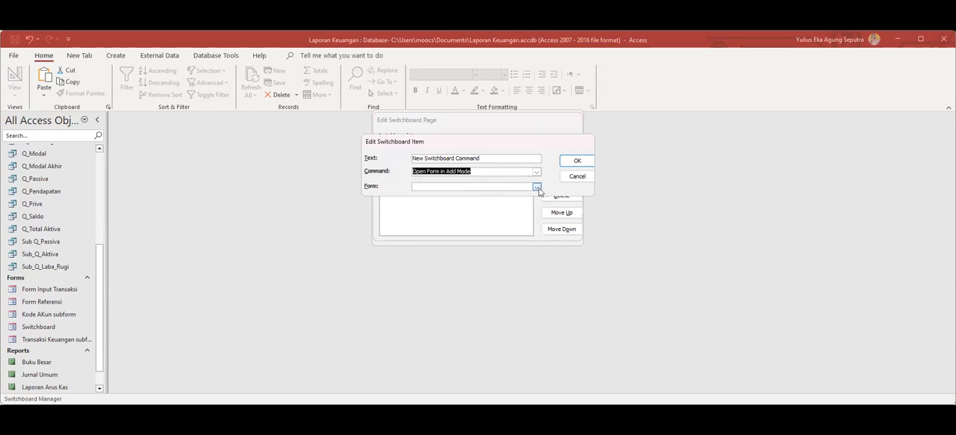
left_click(536, 188)
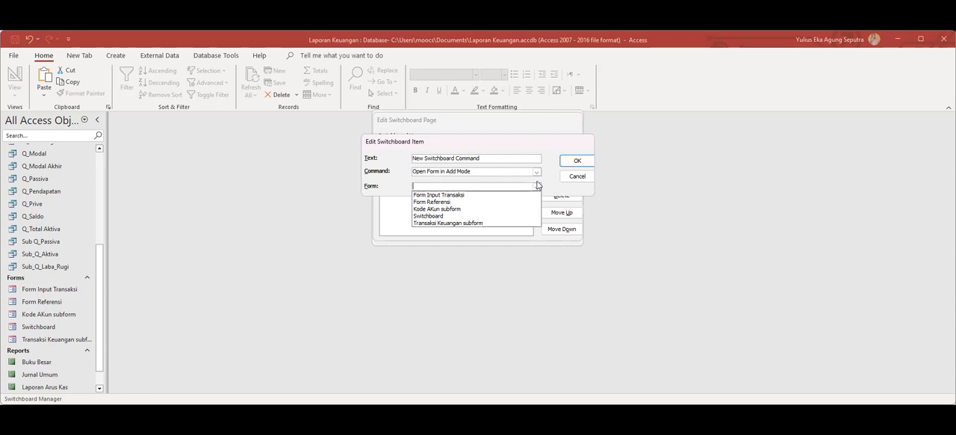
left_click(475, 224)
left_click(488, 159)
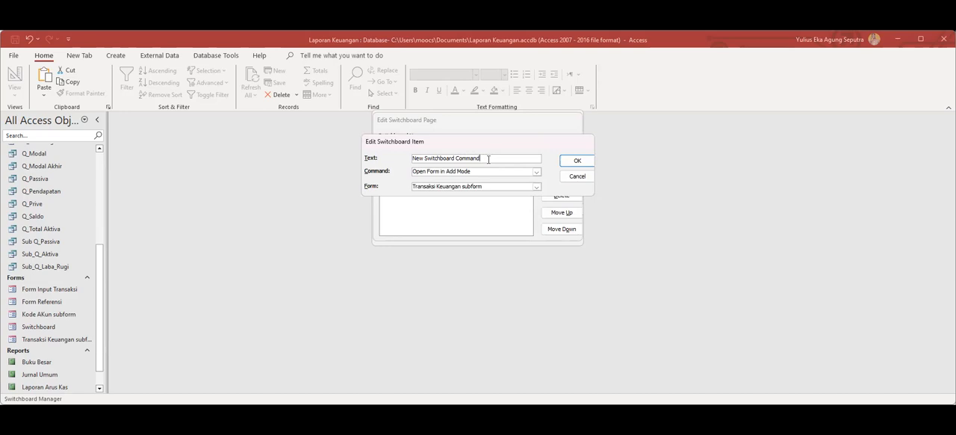
left_click_drag(488, 159, 365, 150)
type("Input Transaksi")
left_click(579, 160)
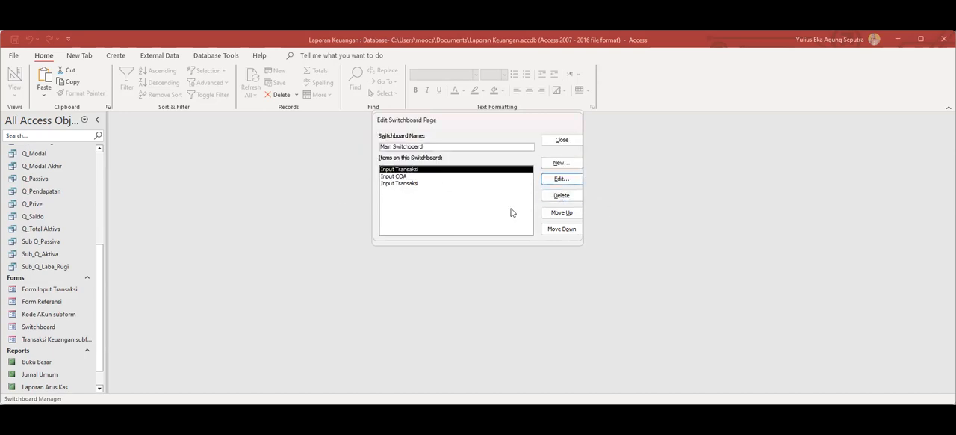
left_click(572, 144)
left_click(573, 138)
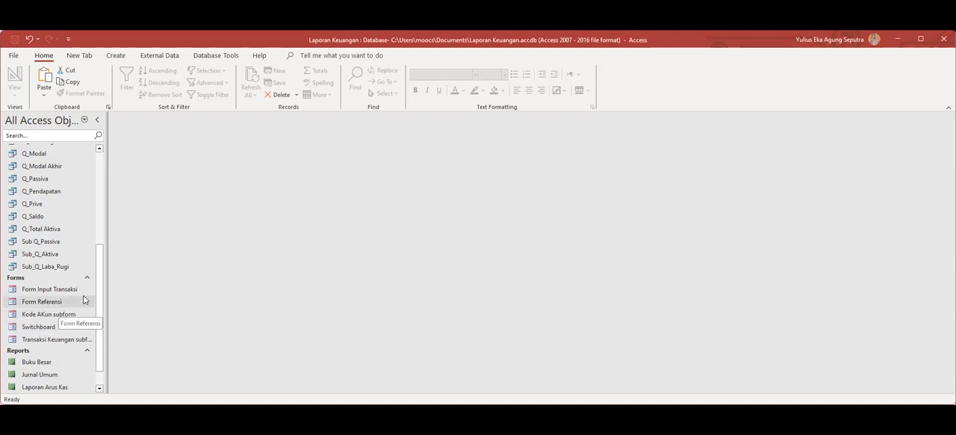
Try to save a copy of the database to the Desktop as Laporan Keuangan in Access 2002-2003 format.
left_click(15, 56)
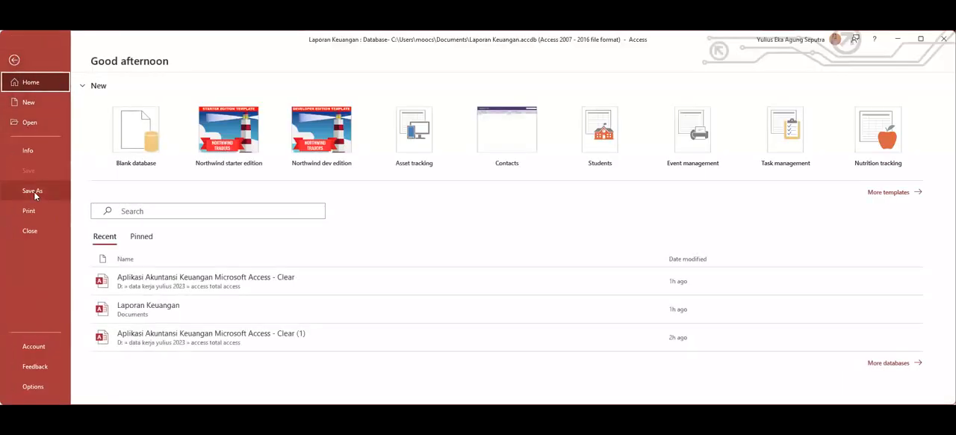
left_click(33, 191)
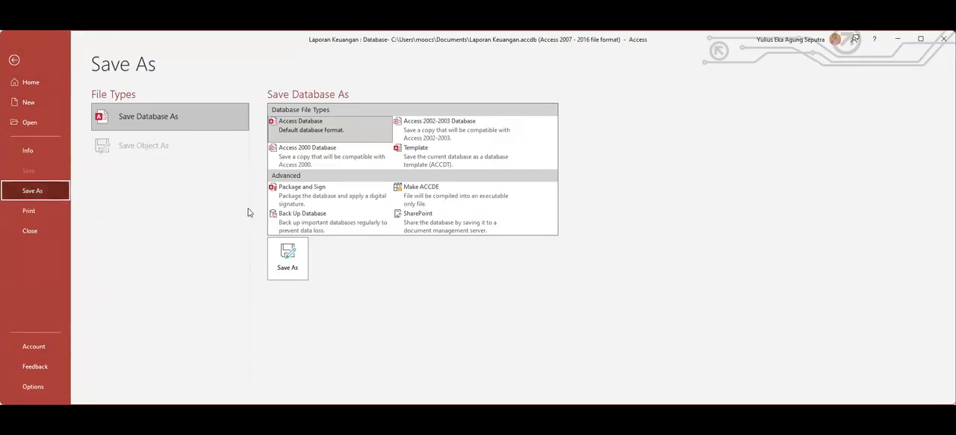
left_click(434, 135)
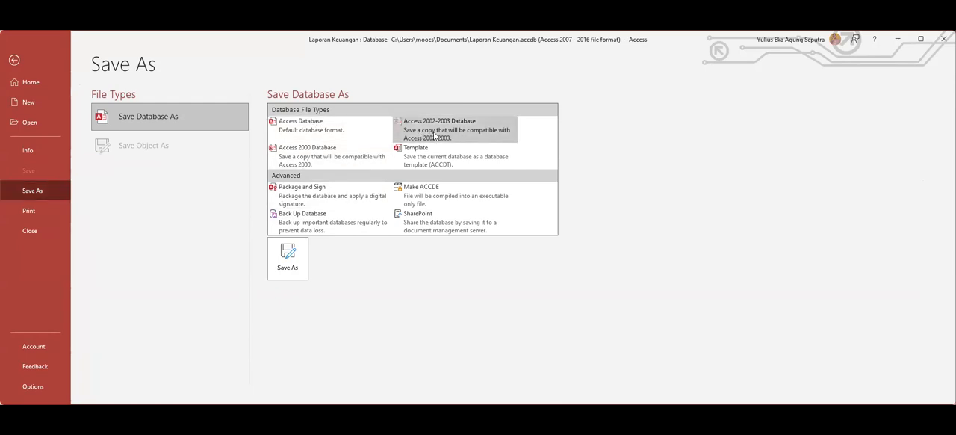
left_click(284, 257)
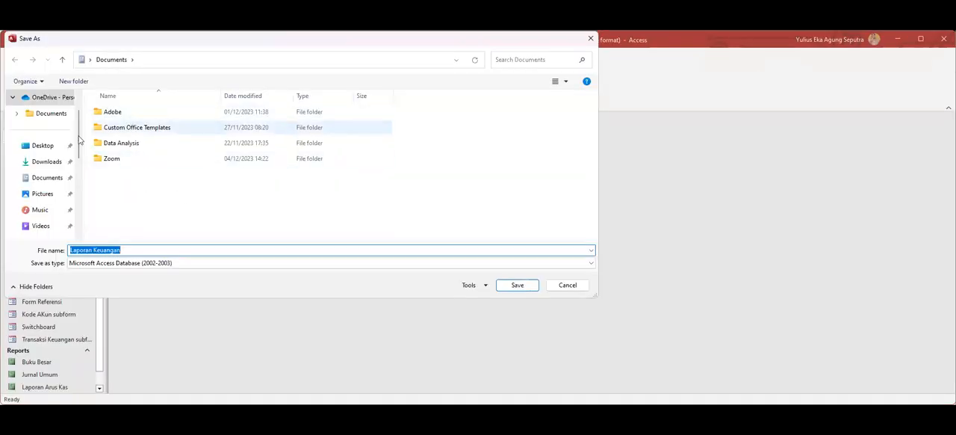
left_click(43, 144)
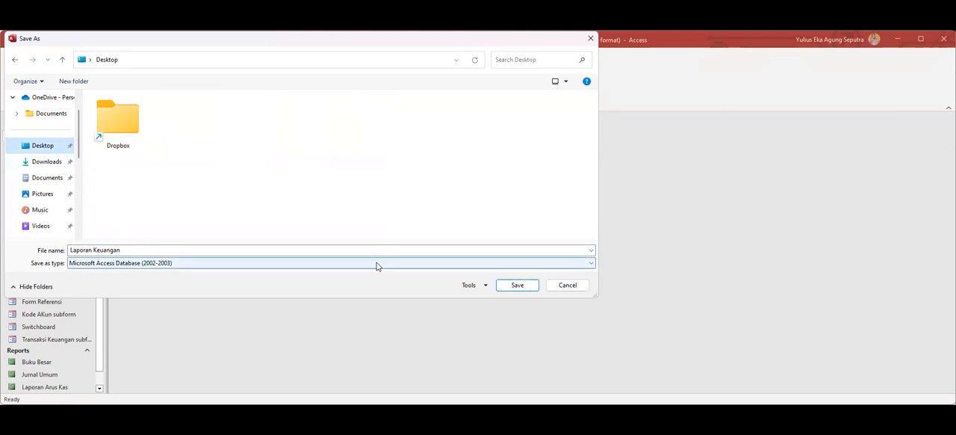
left_click(506, 288)
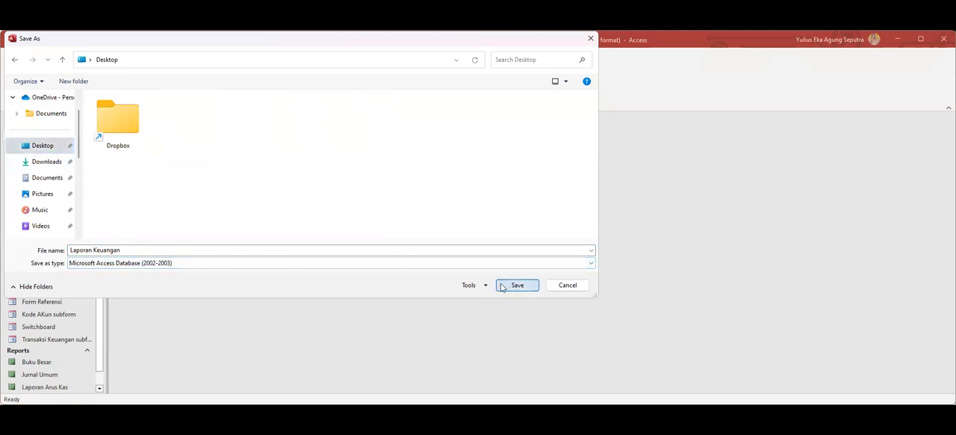
left_click(320, 273)
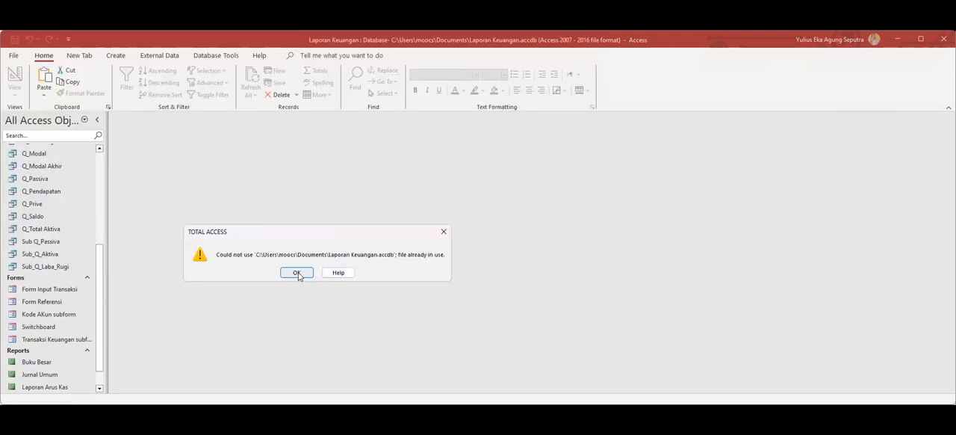
left_click(297, 273)
left_click(280, 120)
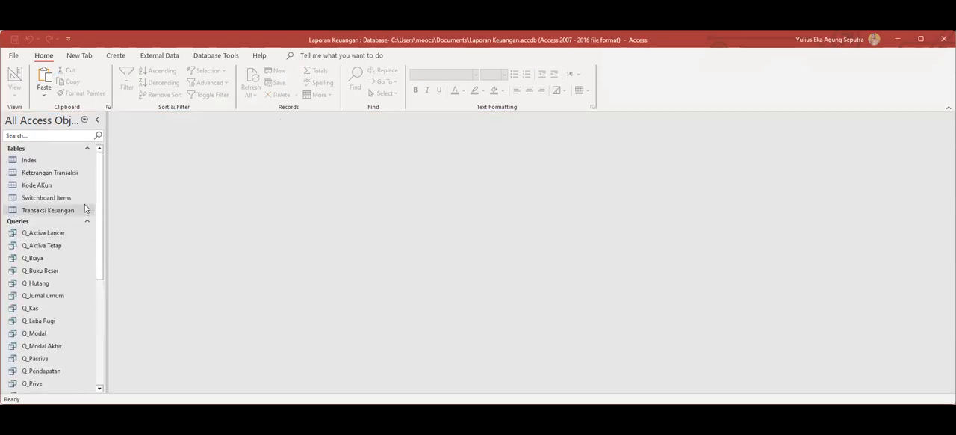
Open the Switchboard form and test its first Input Transaksi item, checking the opened form's columns before closing it.
scroll(84, 209, "down", 4)
double_click(39, 363)
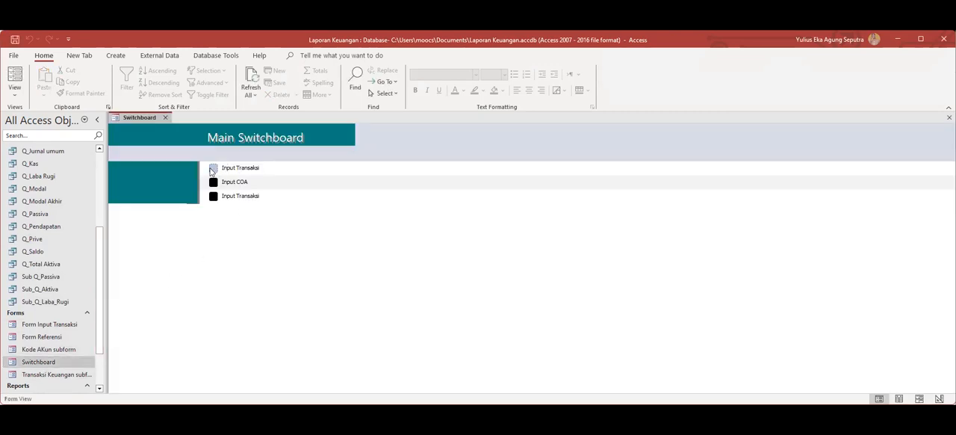
left_click(213, 167)
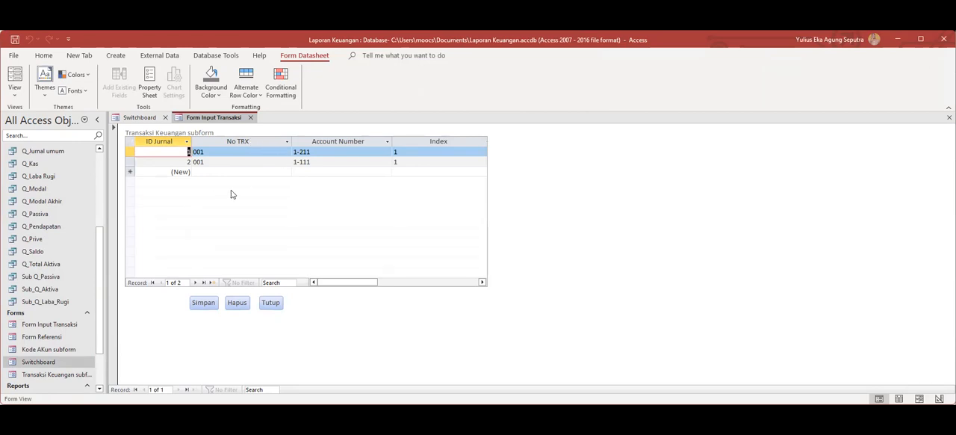
left_click_drag(367, 283, 417, 286)
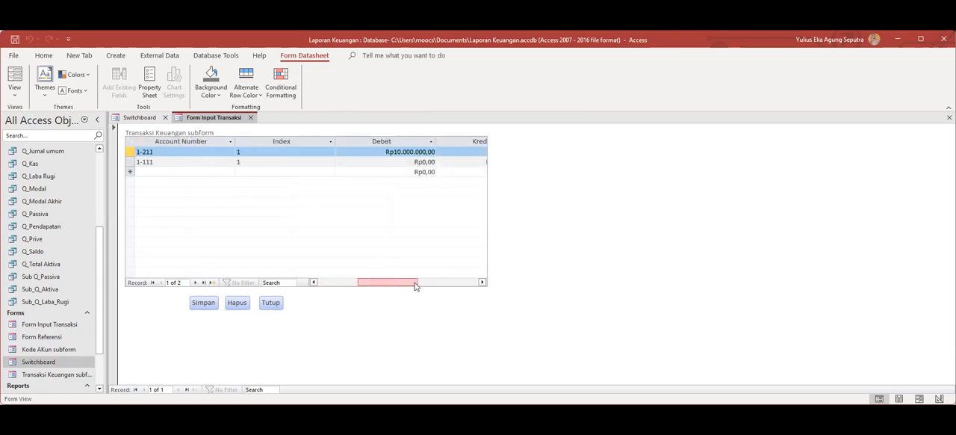
left_click_drag(416, 286, 268, 271)
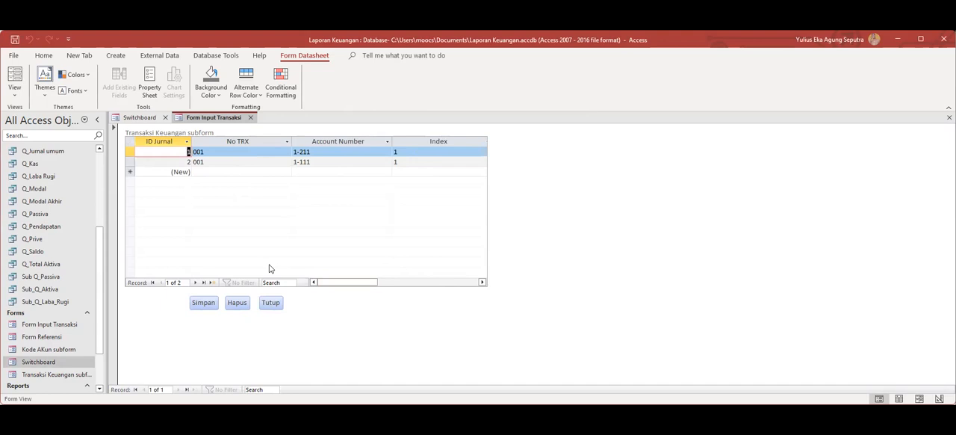
left_click(250, 118)
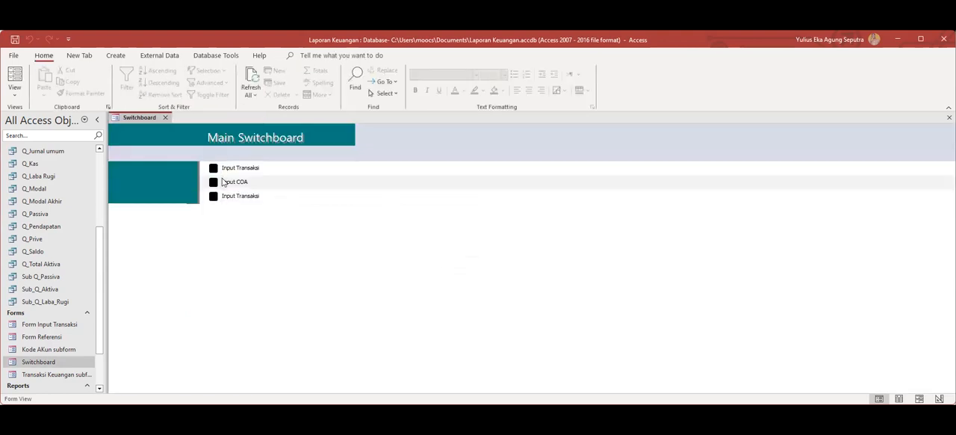
Test the switchboard's Input COA item, look through the account list in the opened form and close it.
left_click(214, 183)
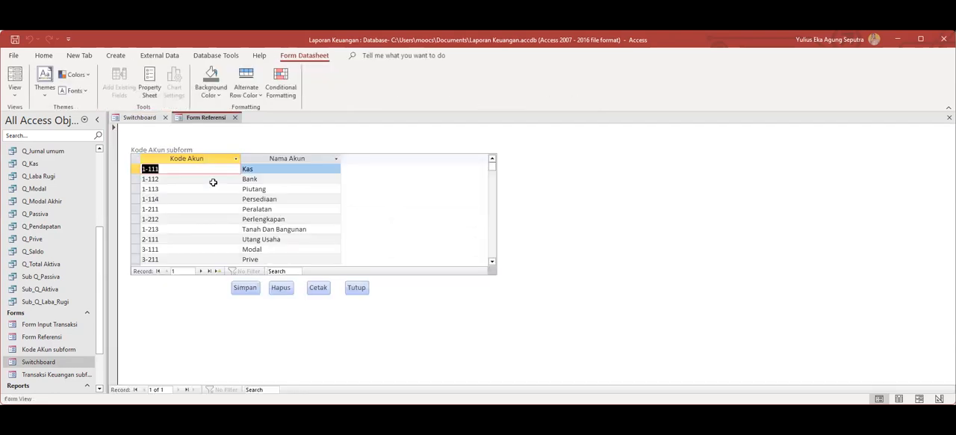
scroll(376, 213, "down", 5)
scroll(376, 213, "up", 5)
left_click(234, 118)
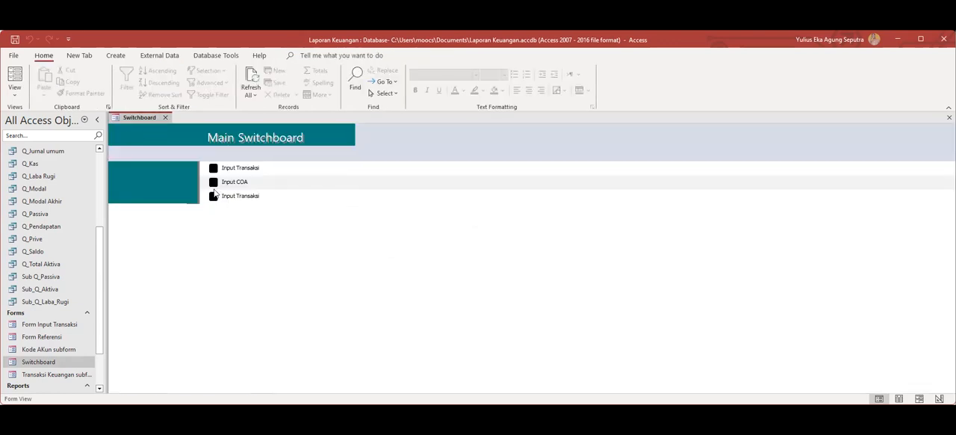
Look at the Switchboard form in Design View and close it.
right_click(154, 121)
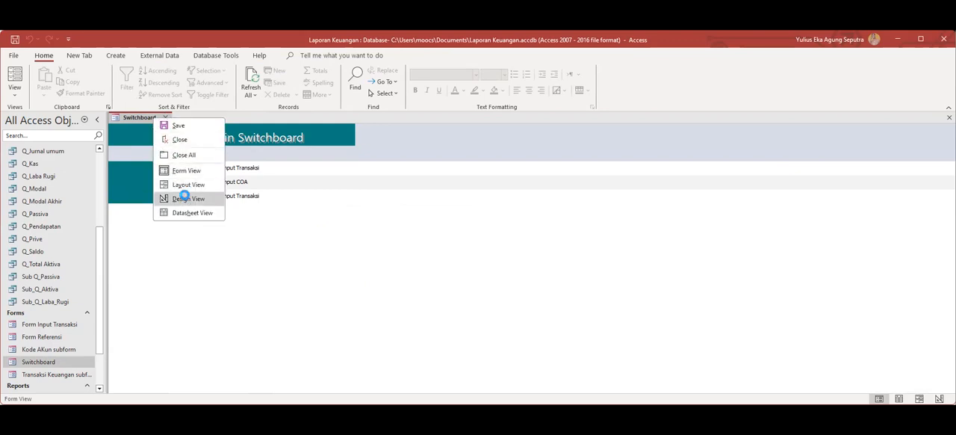
left_click(186, 198)
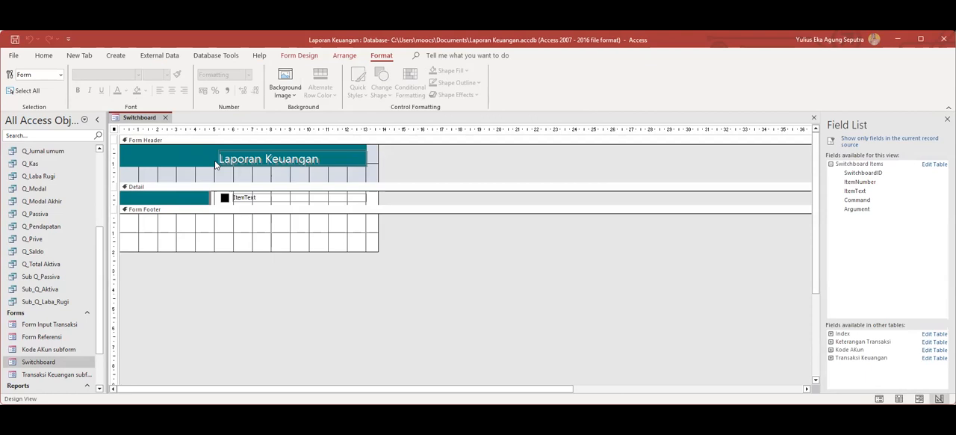
left_click(165, 117)
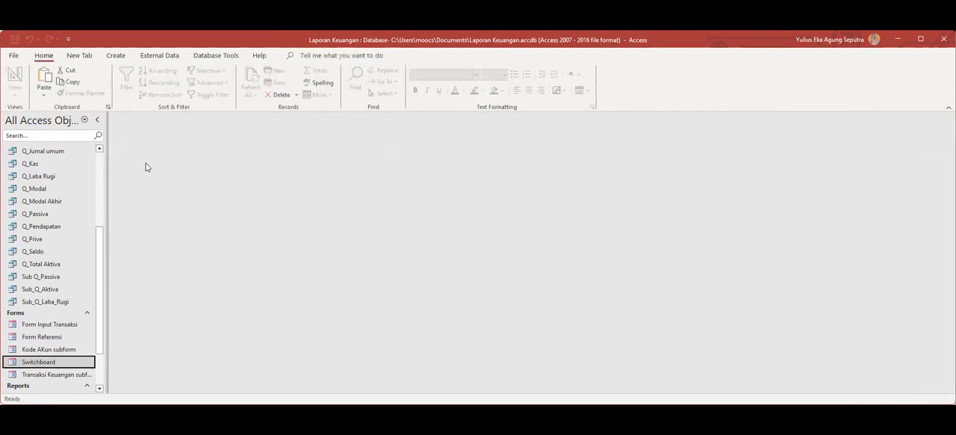
Open the Switchboard form for a brief check and close it.
right_click(31, 364)
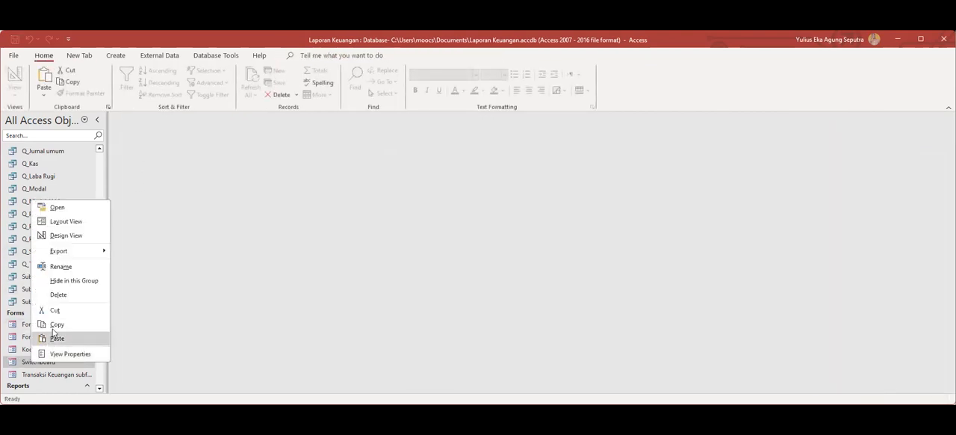
double_click(16, 364)
left_click(163, 117)
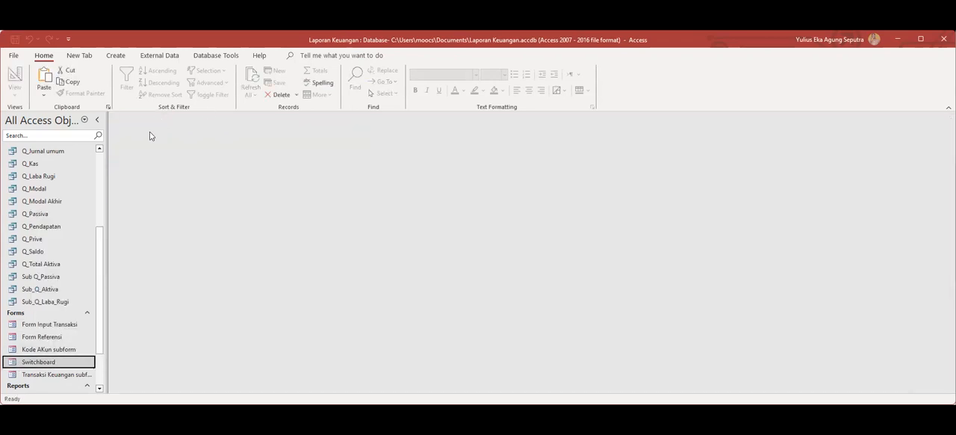
From the Switchboard form's Design View, examine the records and field design of the Switchboard Items table, and close the table.
right_click(33, 365)
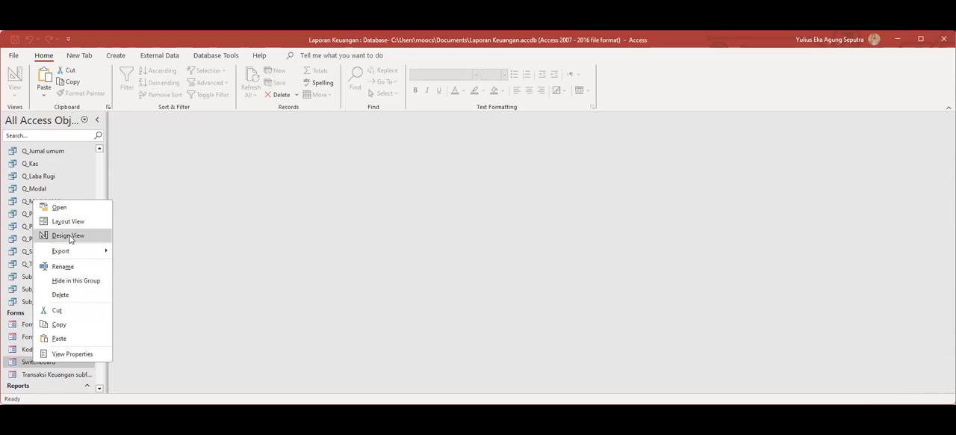
left_click(68, 236)
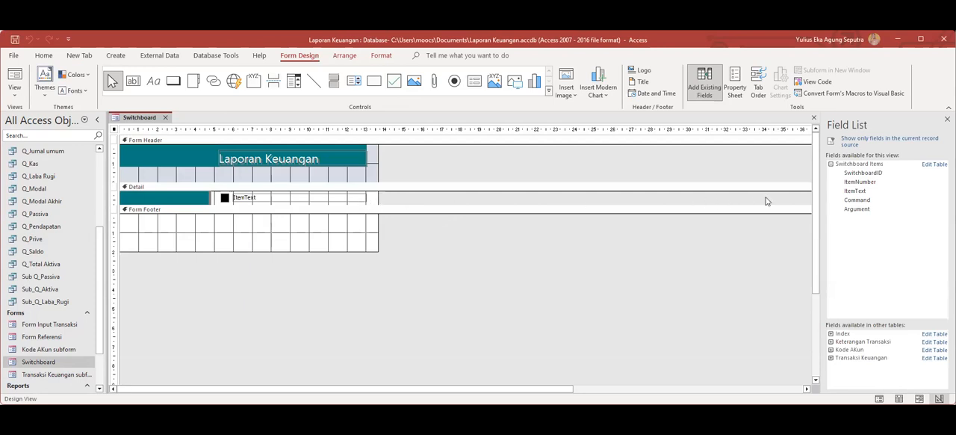
left_click(928, 166)
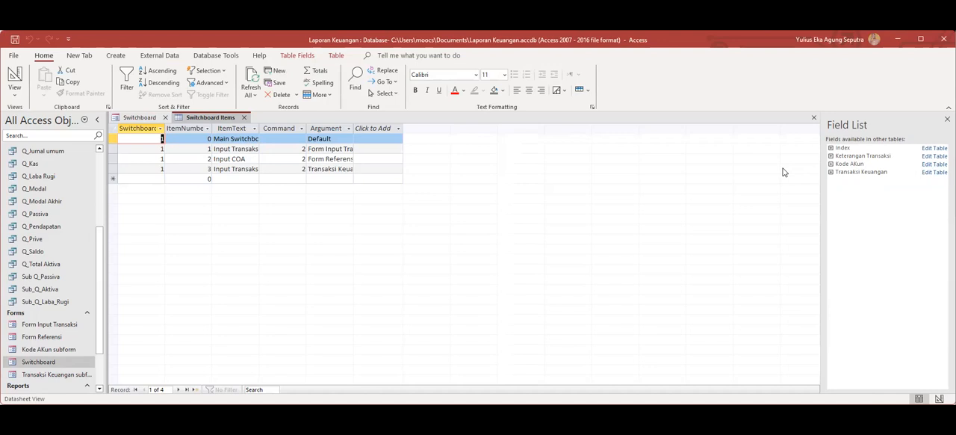
right_click(210, 118)
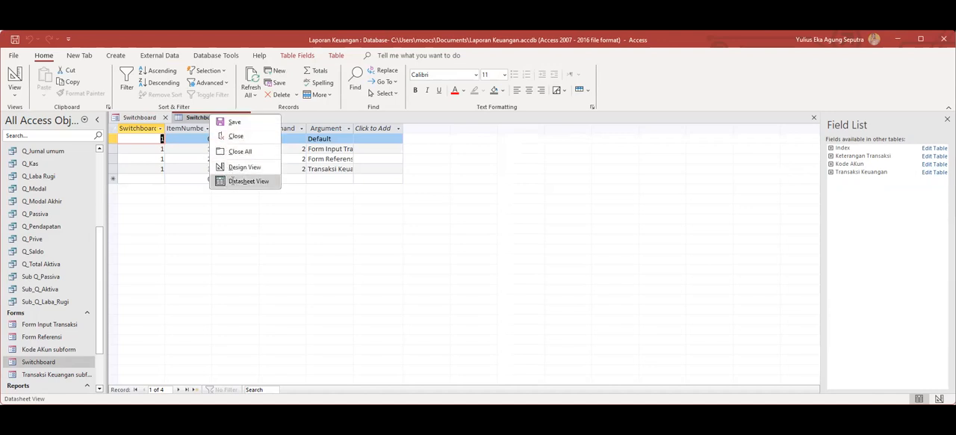
left_click(231, 181)
right_click(227, 118)
left_click(245, 170)
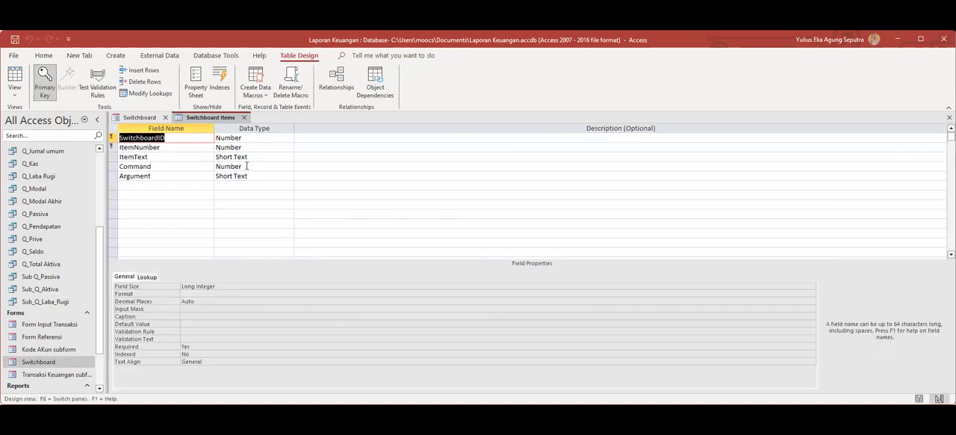
left_click(243, 117)
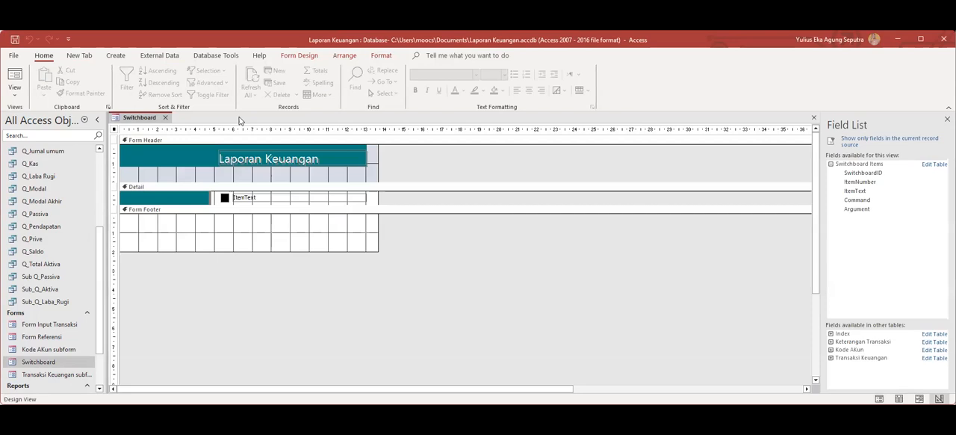
View the Switchboard form's items in Form View and close the form.
left_click(21, 361)
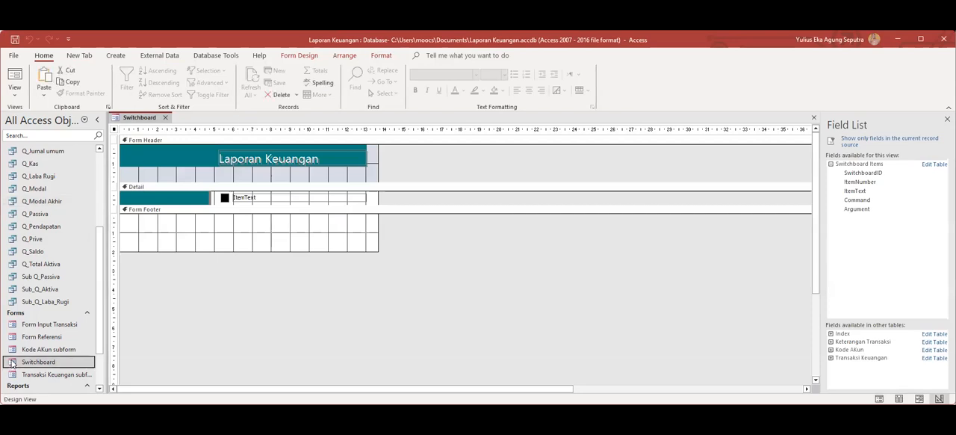
right_click(20, 362)
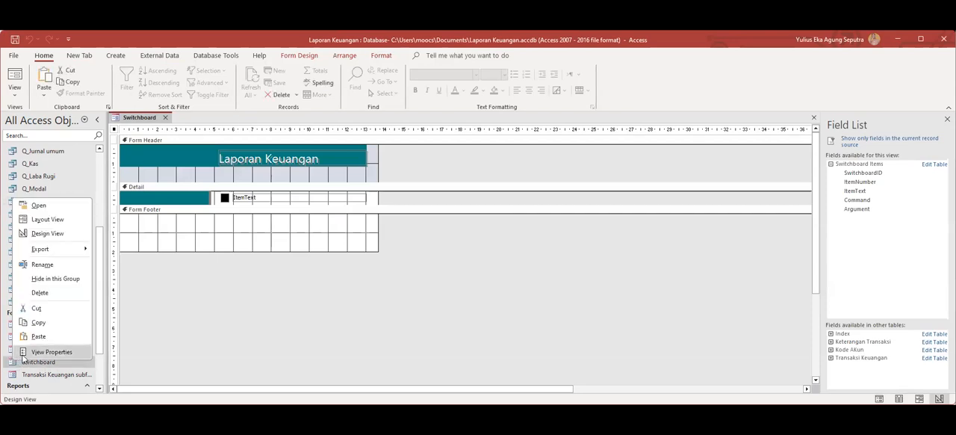
left_click(41, 206)
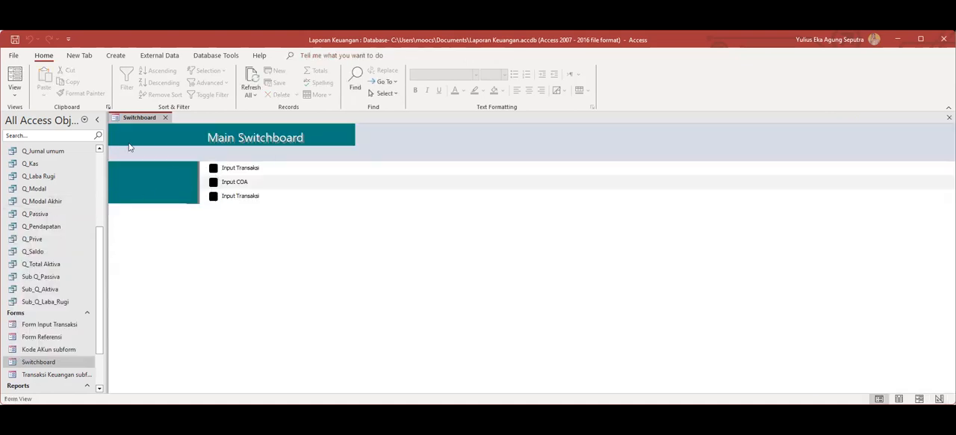
left_click(166, 119)
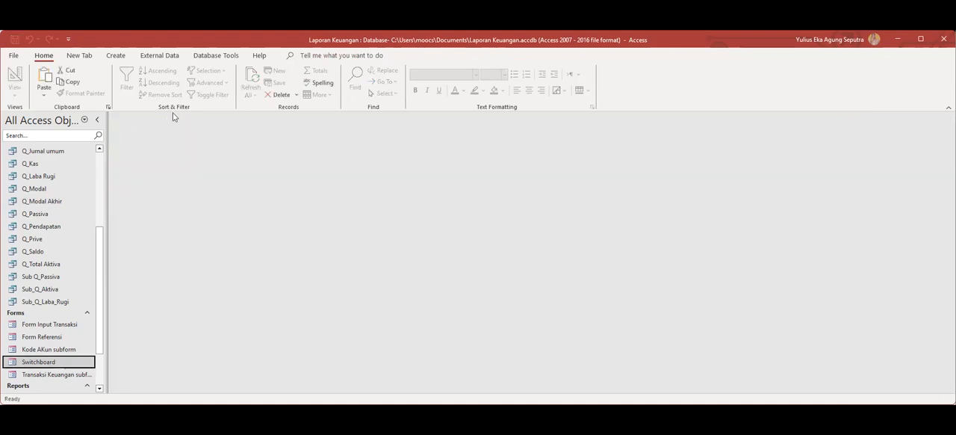
Open the Switchboard form in Layout View, examine the Option1 button's event properties and On Click macro, and close the macro.
right_click(23, 364)
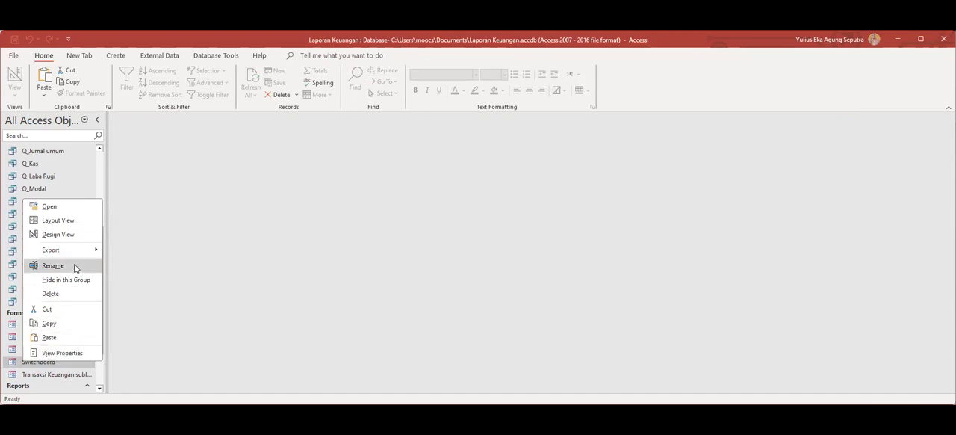
left_click(77, 221)
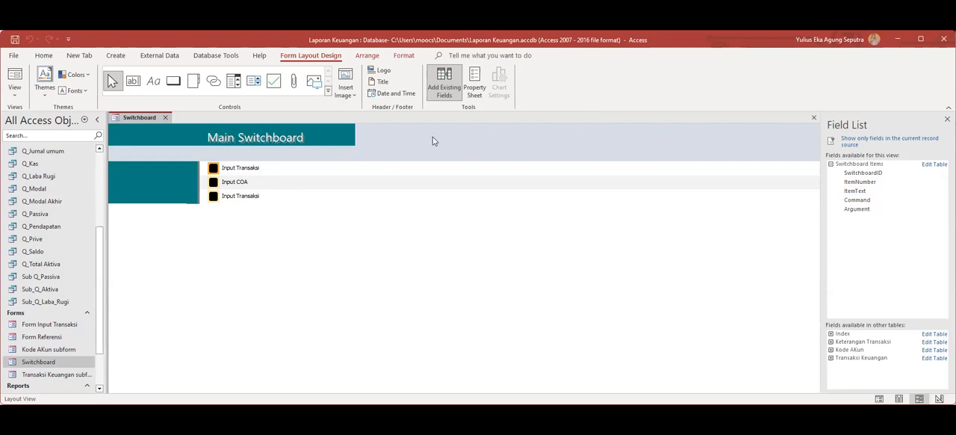
left_click(478, 88)
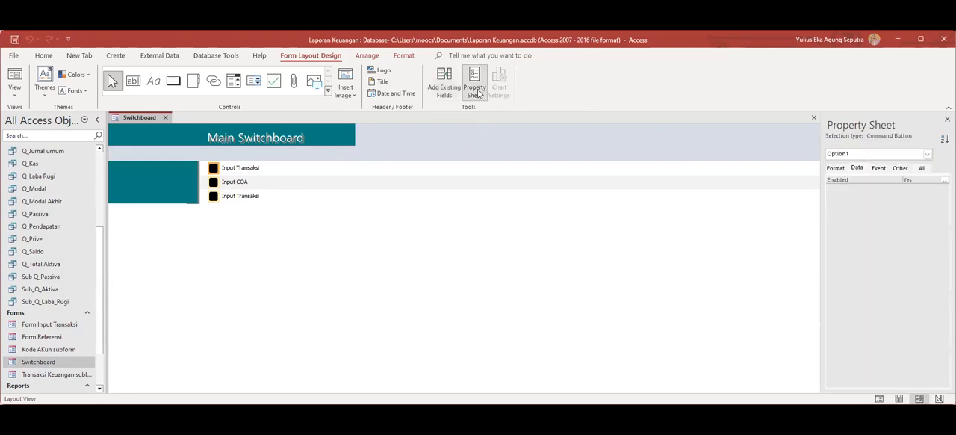
left_click(878, 168)
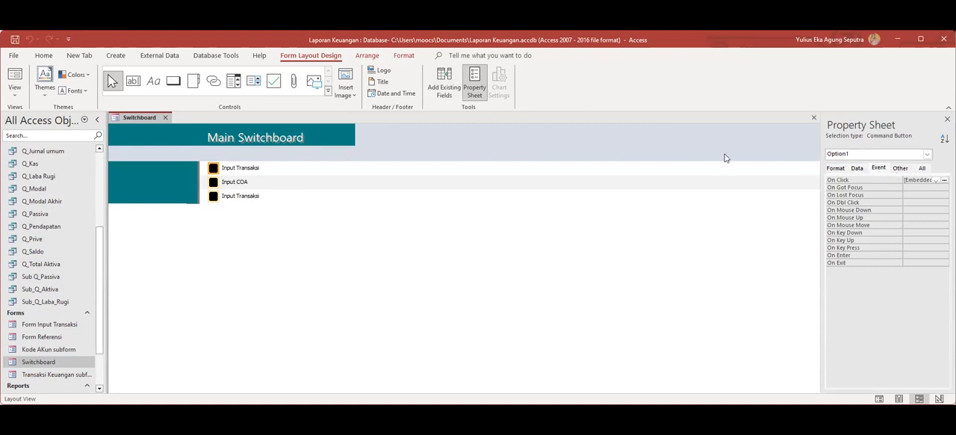
left_click(926, 155)
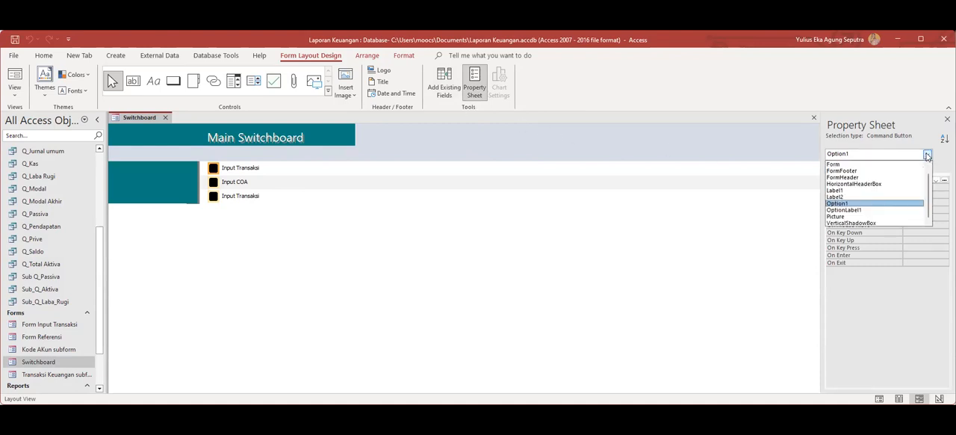
left_click(927, 154)
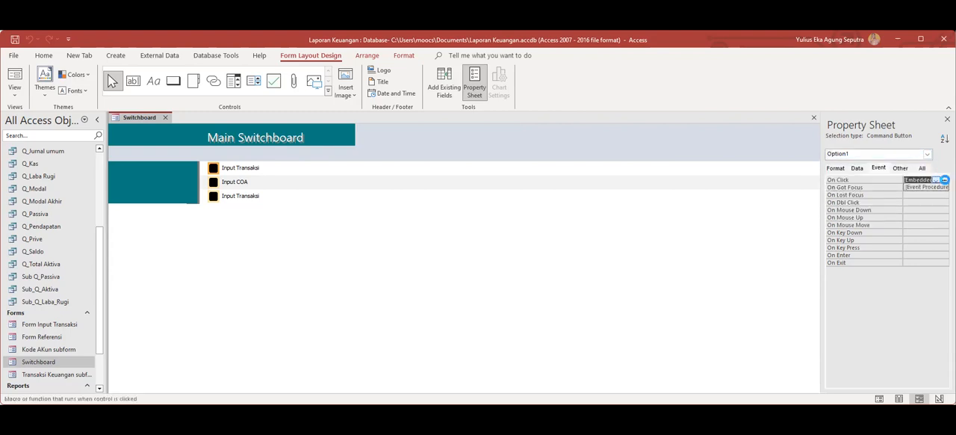
left_click(944, 180)
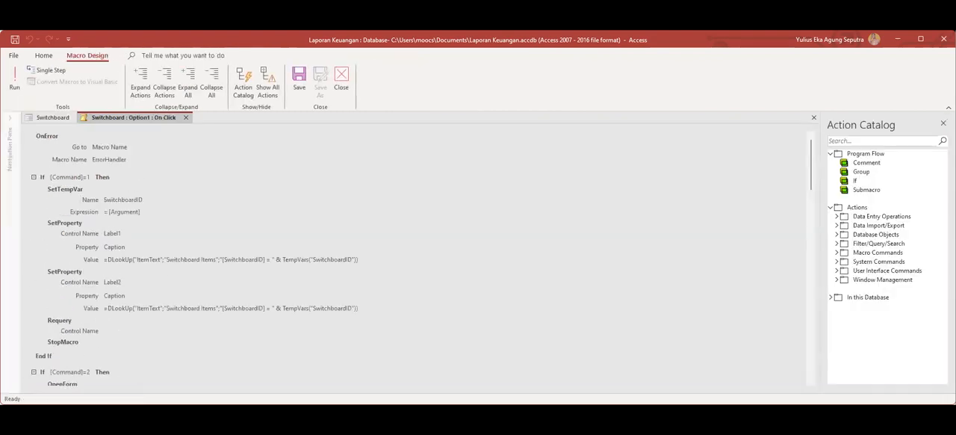
left_click(186, 118)
Close the open Switchboard form and permanently delete it from the database.
left_click(28, 363)
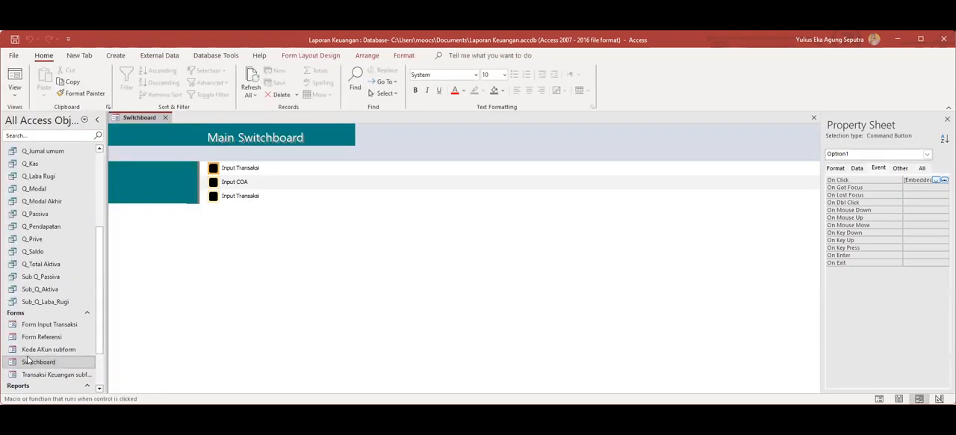
right_click(28, 362)
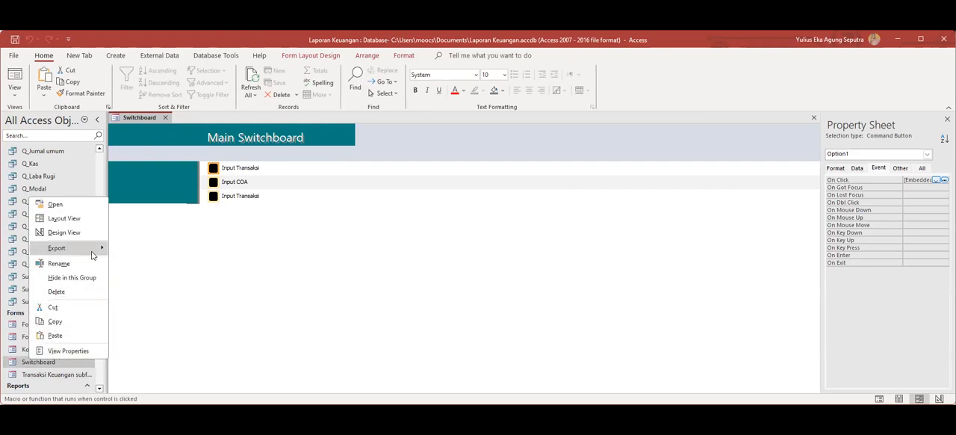
left_click(65, 288)
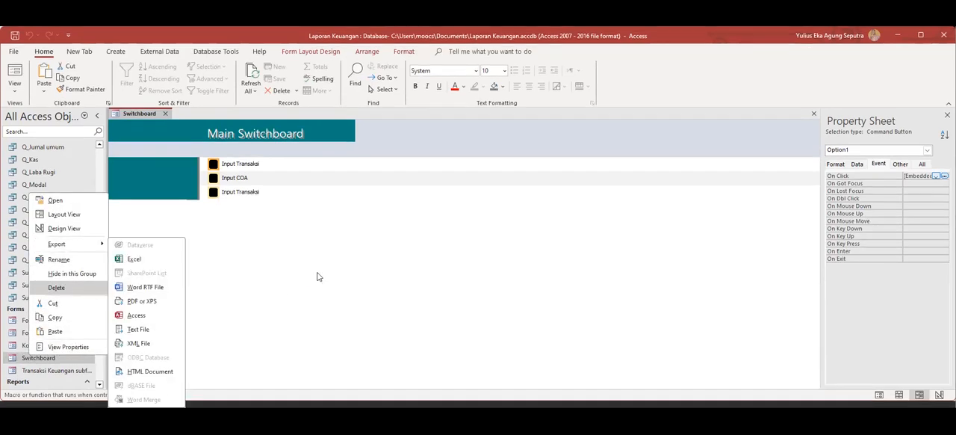
left_click(317, 275)
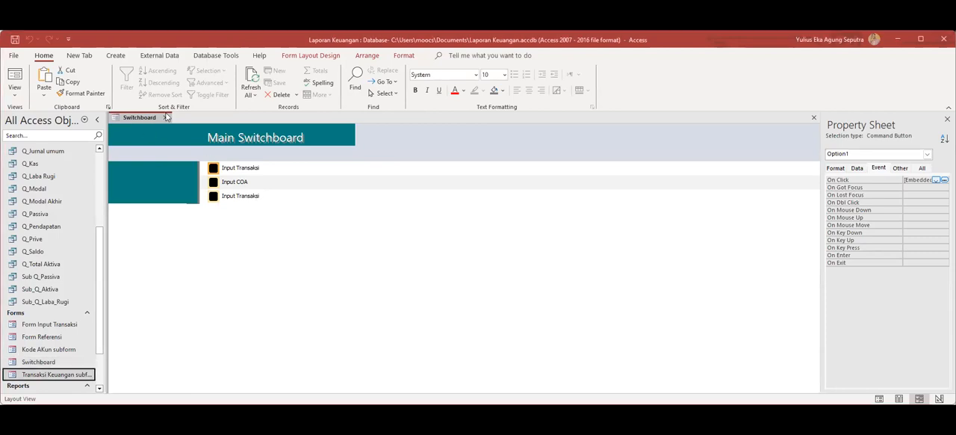
left_click(165, 118)
left_click(30, 363)
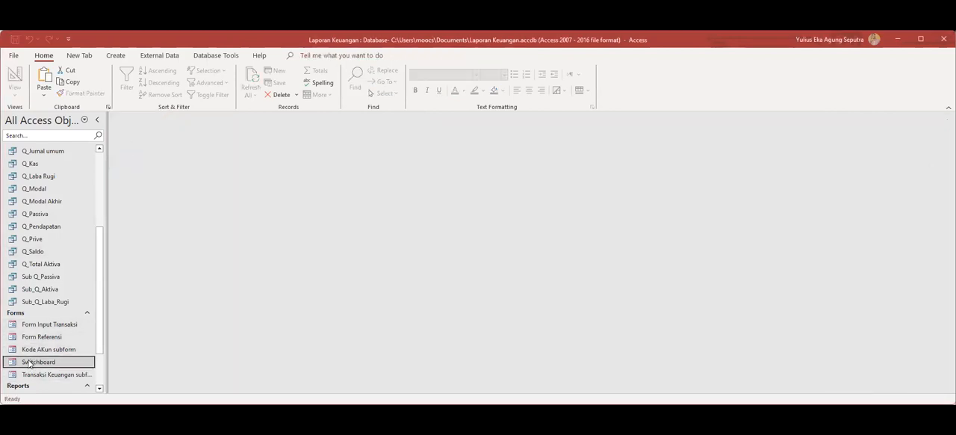
right_click(30, 364)
left_click(68, 293)
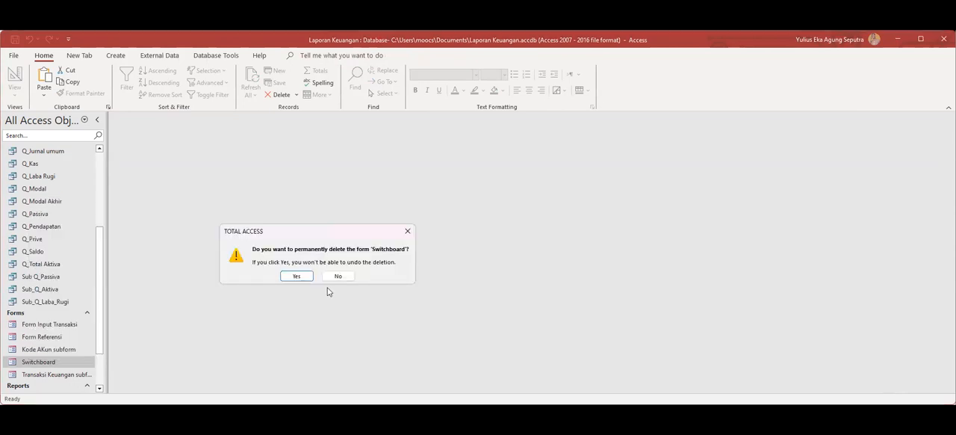
left_click(301, 276)
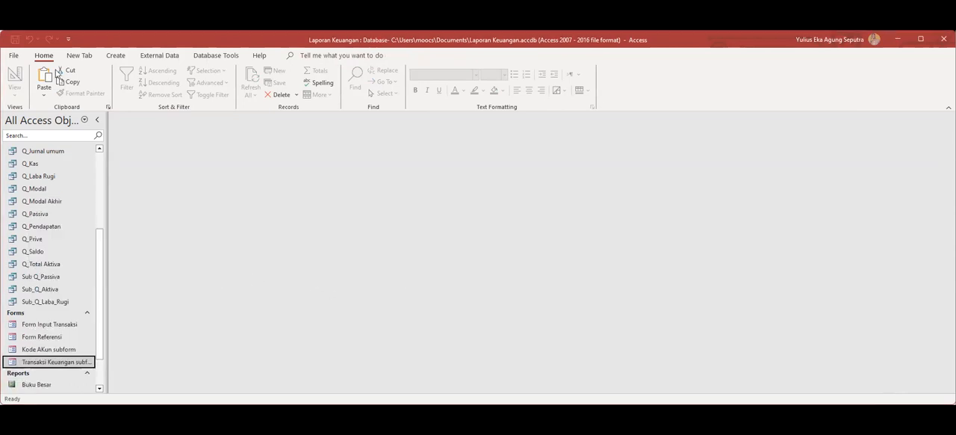
In Switchboard Manager, change the text of the Main Switchboard's third item, the second Input Transaksi, to Laporan Arus Kas.
left_click(80, 56)
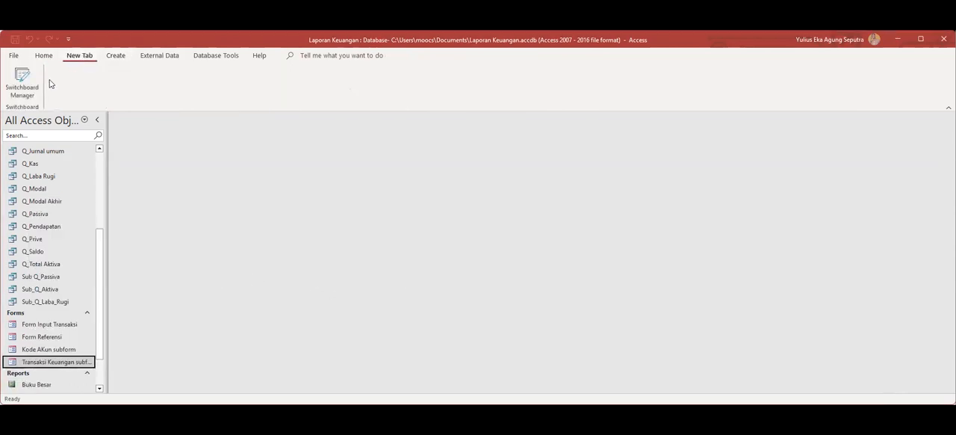
left_click(21, 87)
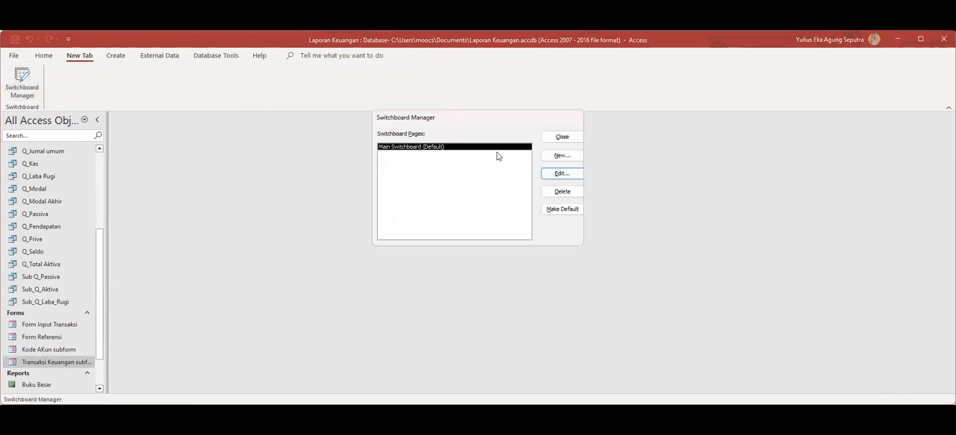
left_click(559, 174)
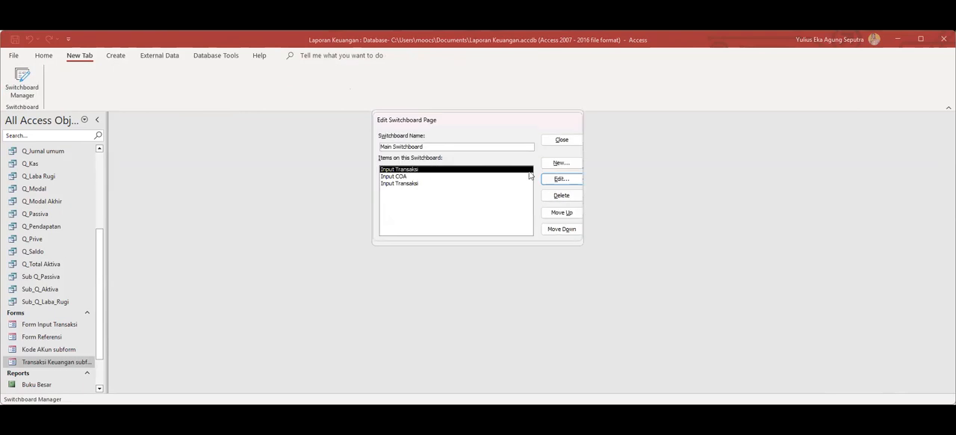
left_click(406, 185)
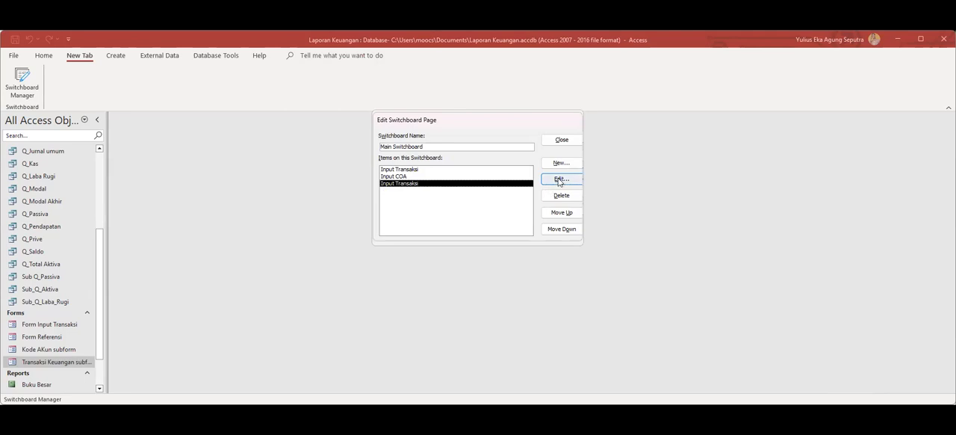
left_click(559, 181)
left_click(460, 159)
left_click_drag(460, 159, 374, 153)
type("Laporan Arus Kas")
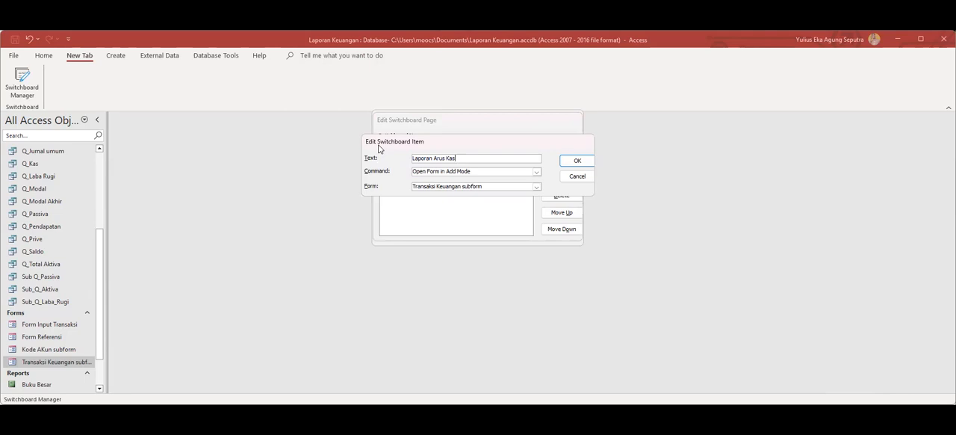
left_click(579, 161)
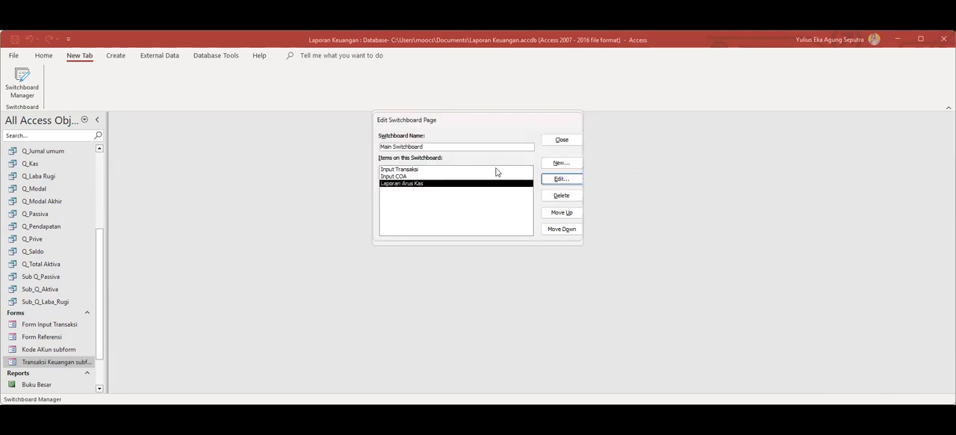
Set the Main Switchboard's Laporan Arus Kas item to the Open Report command with the Laporan Arus Kas report.
left_click(567, 181)
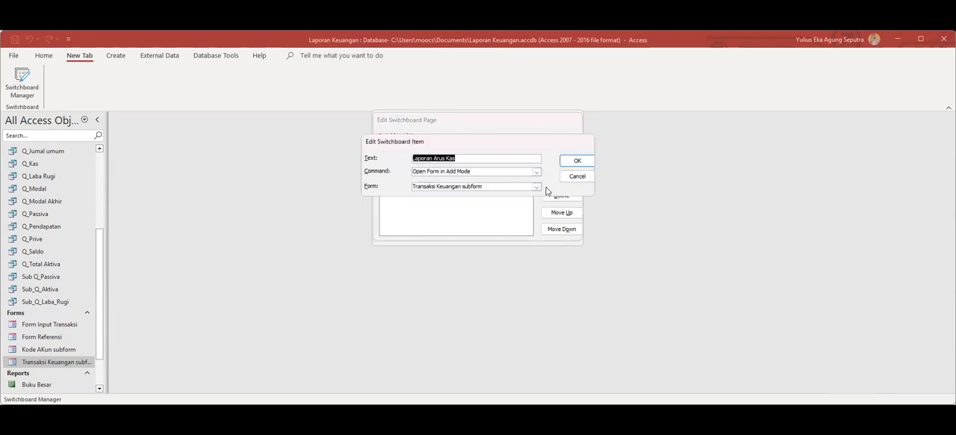
left_click(536, 171)
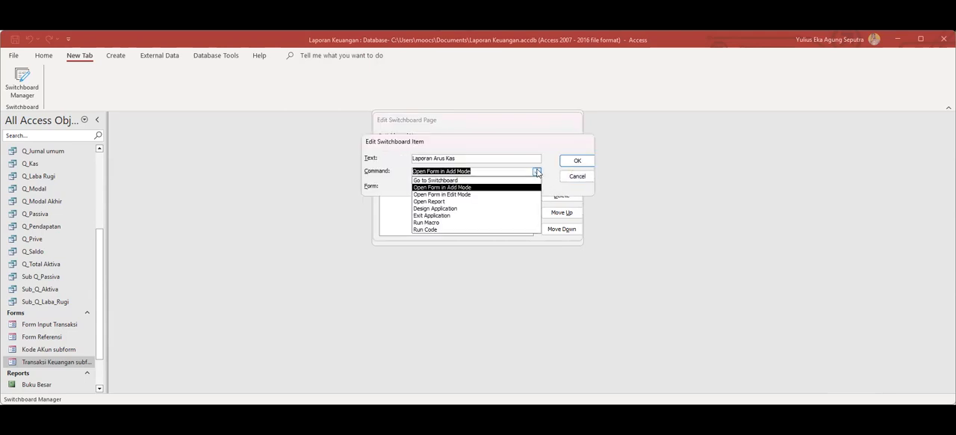
left_click(457, 202)
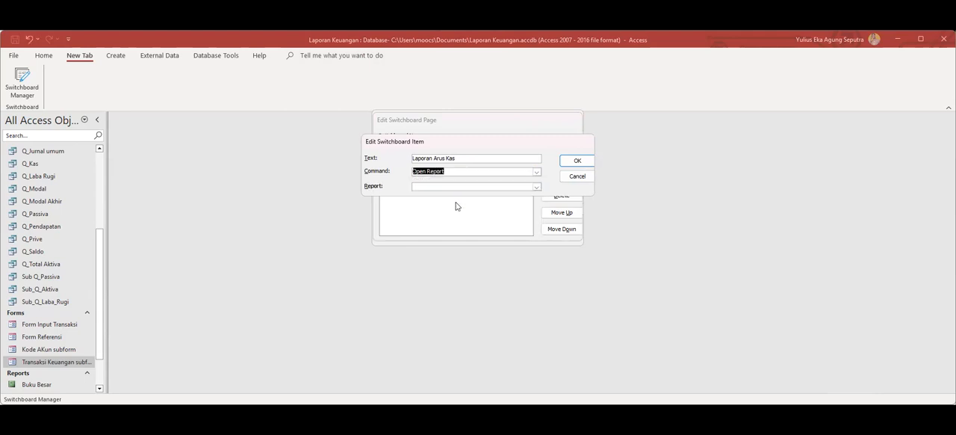
left_click(536, 186)
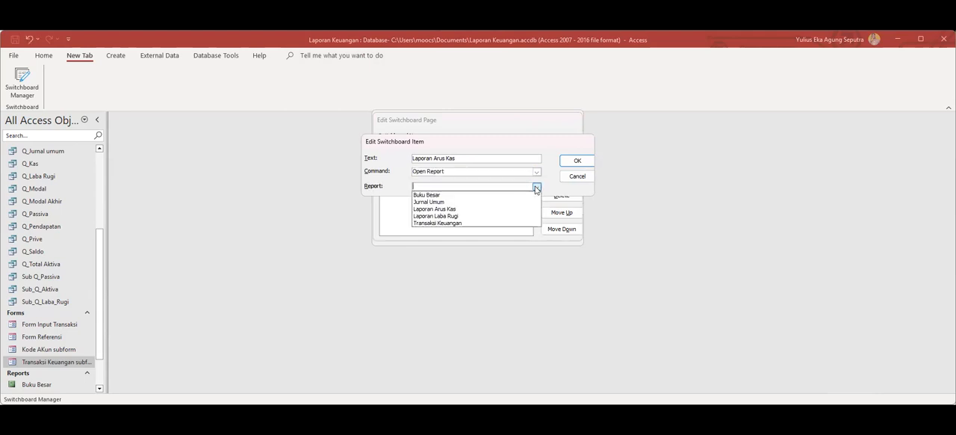
left_click(463, 205)
left_click(573, 161)
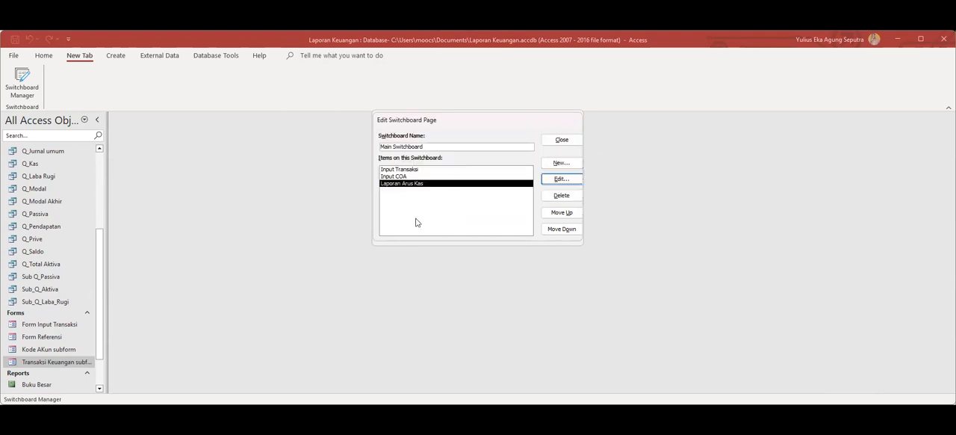
Add a Main Switchboard item named Laporan Laba Rugi that uses Open Report with the Laporan Laba Rugi report.
left_click(561, 162)
left_click(536, 171)
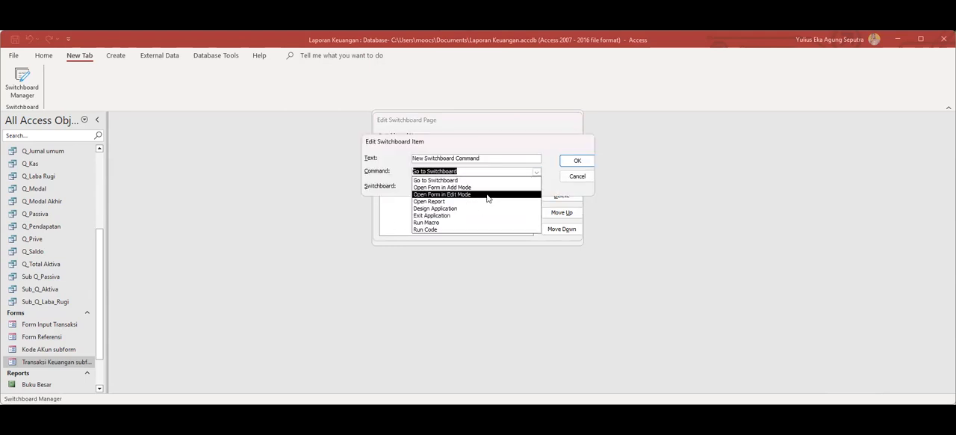
left_click(486, 198)
left_click_drag(522, 159, 324, 142)
type("Laporan Laba Rugi")
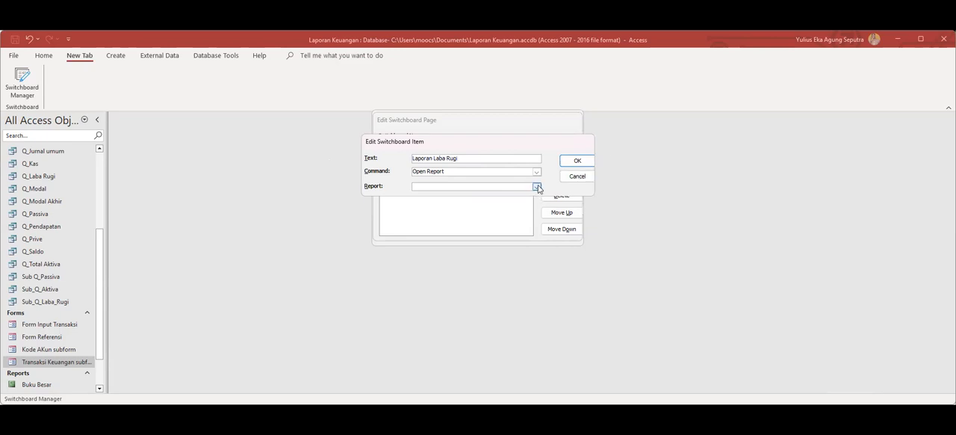
left_click(537, 187)
left_click(463, 216)
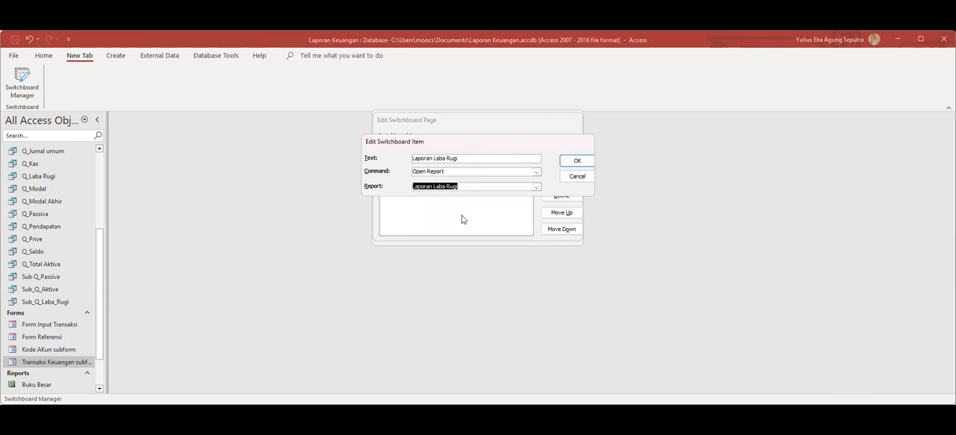
left_click(579, 159)
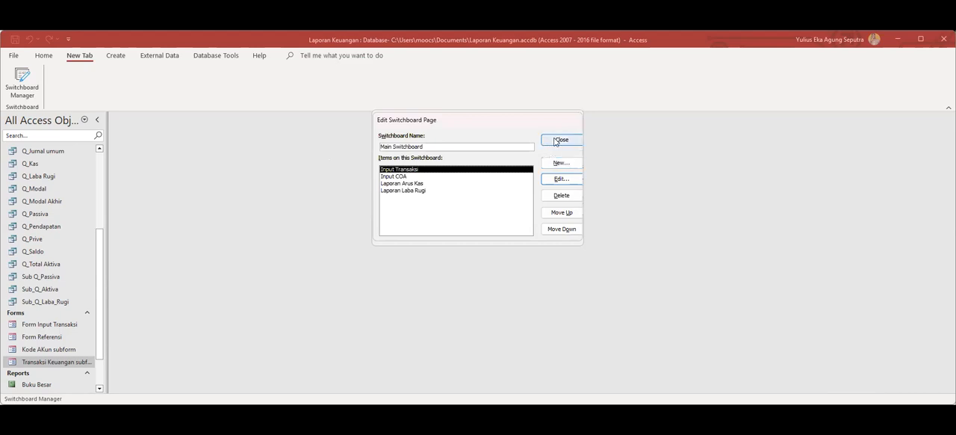
Finish editing the switchboard page, make Main Switchboard the default, and close the Switchboard Manager.
left_click(567, 140)
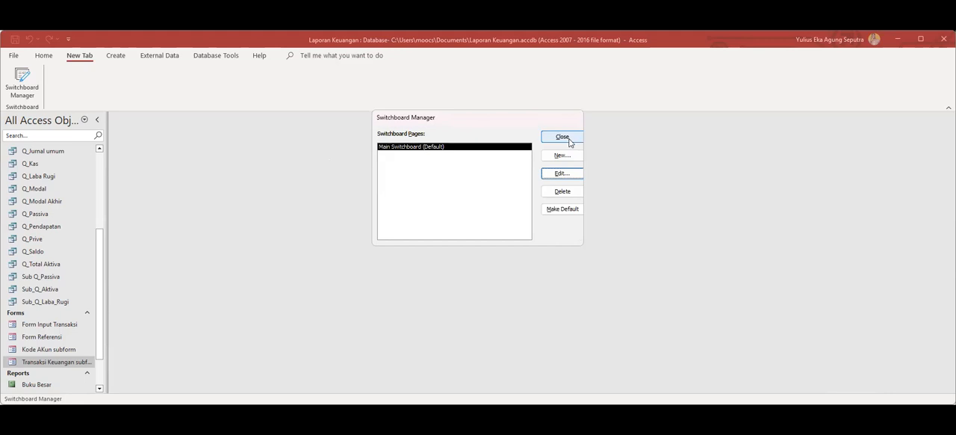
left_click(560, 210)
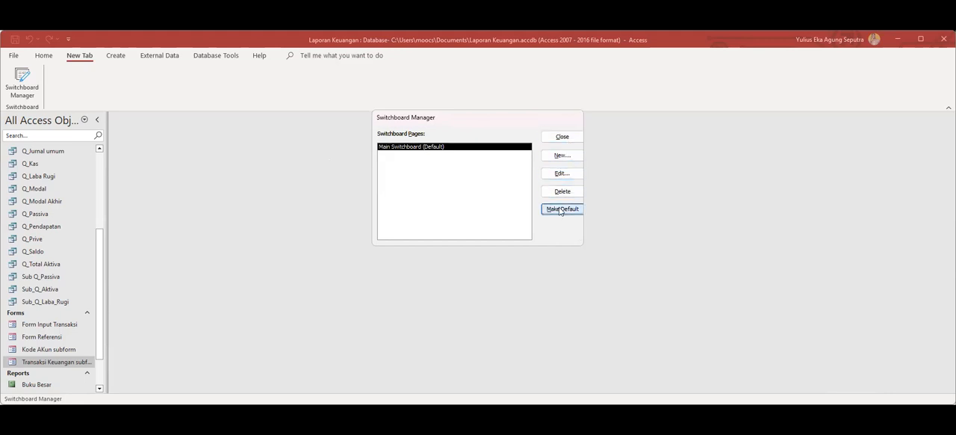
left_click(563, 138)
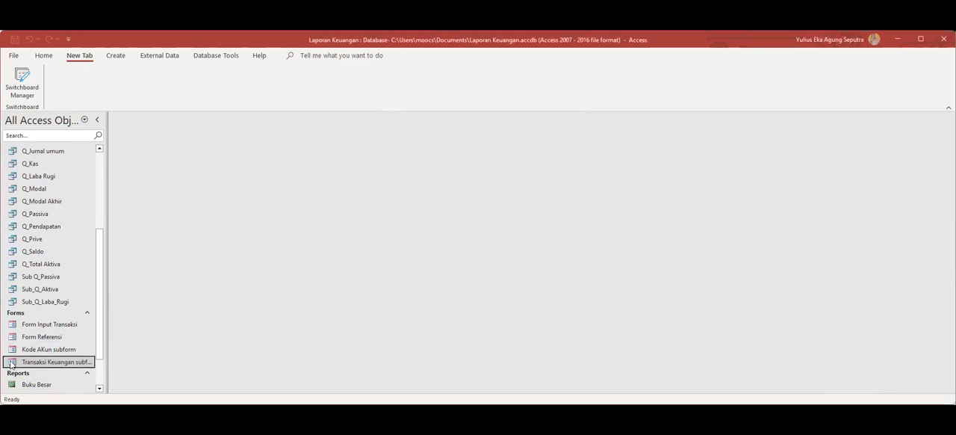
Look through the database's forms and reports for the switchboard form, and reopen the Switchboard Manager.
scroll(54, 342, "down", 2)
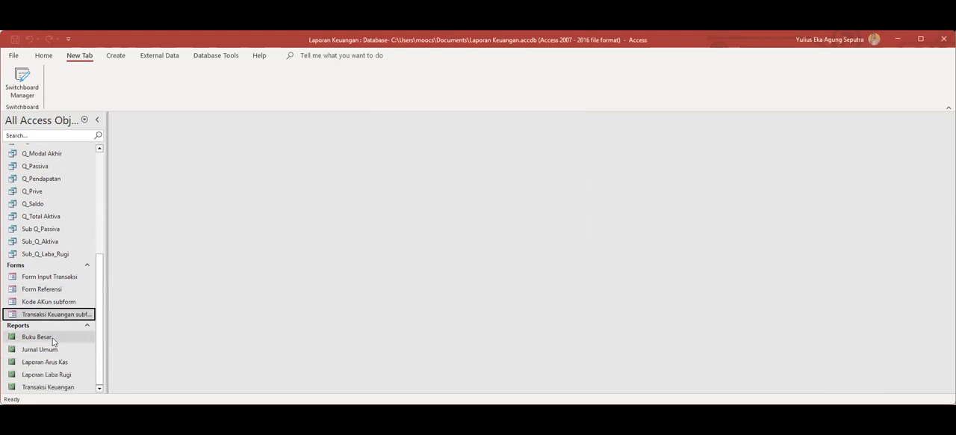
scroll(54, 341, "up", 2)
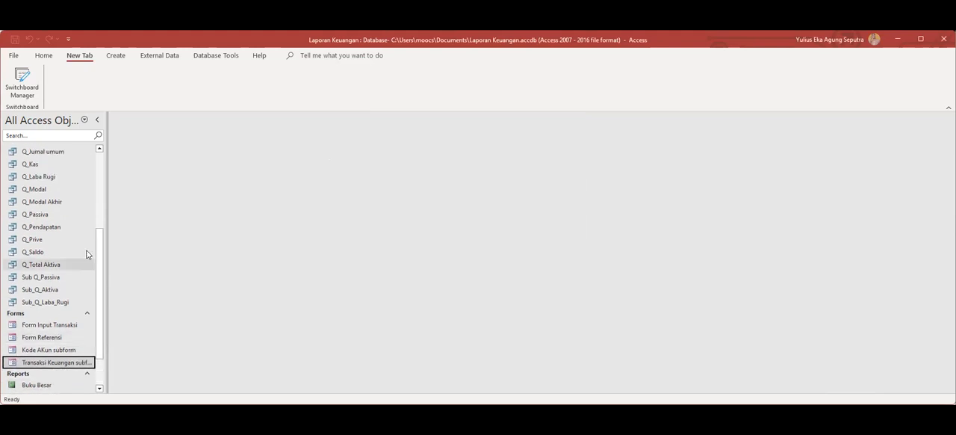
left_click(25, 88)
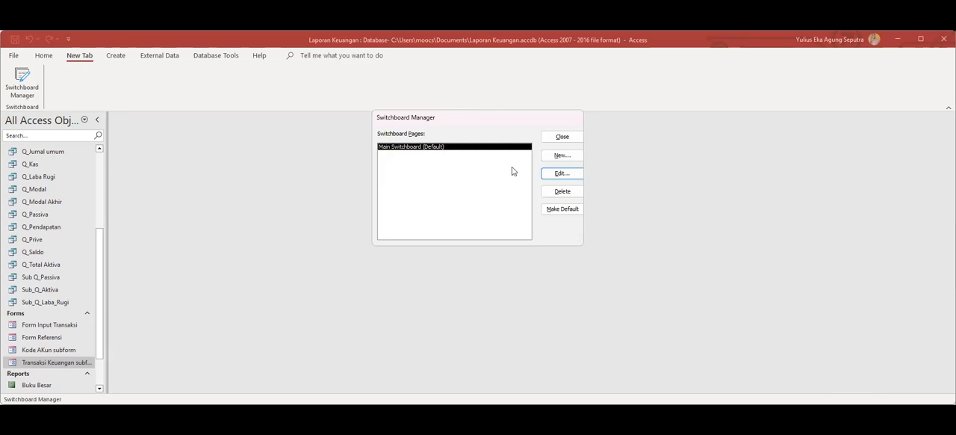
Create a switchboard page with the default name New Switchboard Page.
left_click(560, 156)
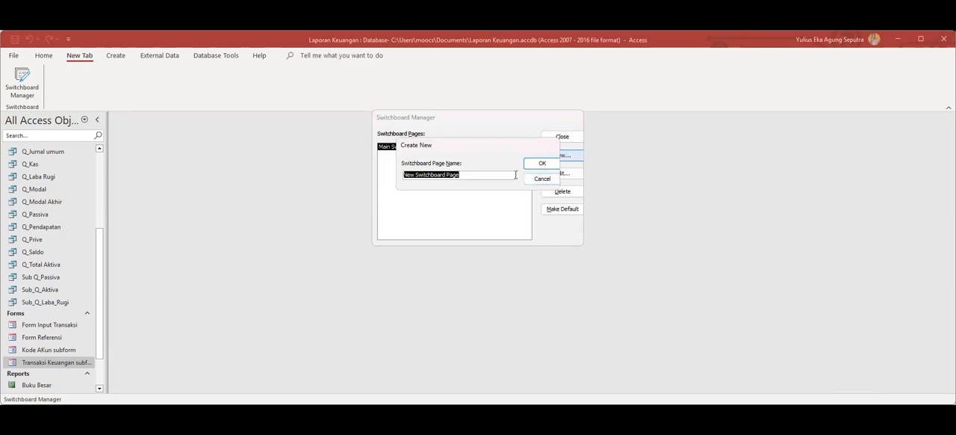
left_click(533, 165)
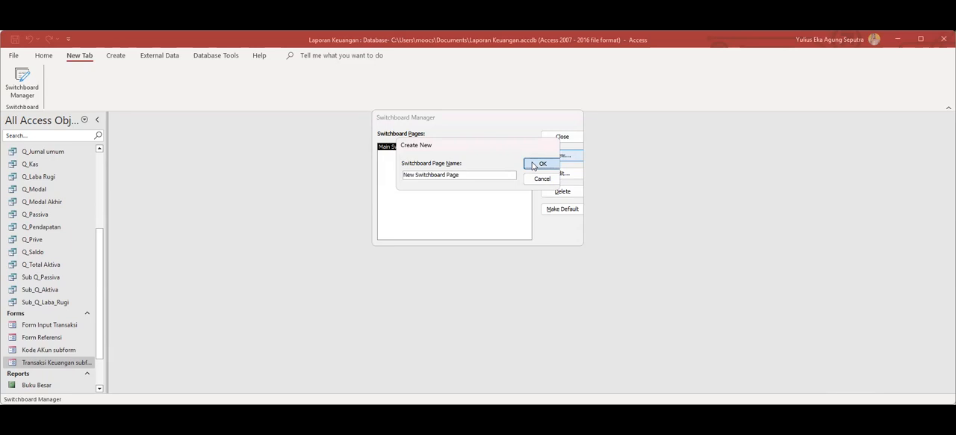
left_click(442, 155)
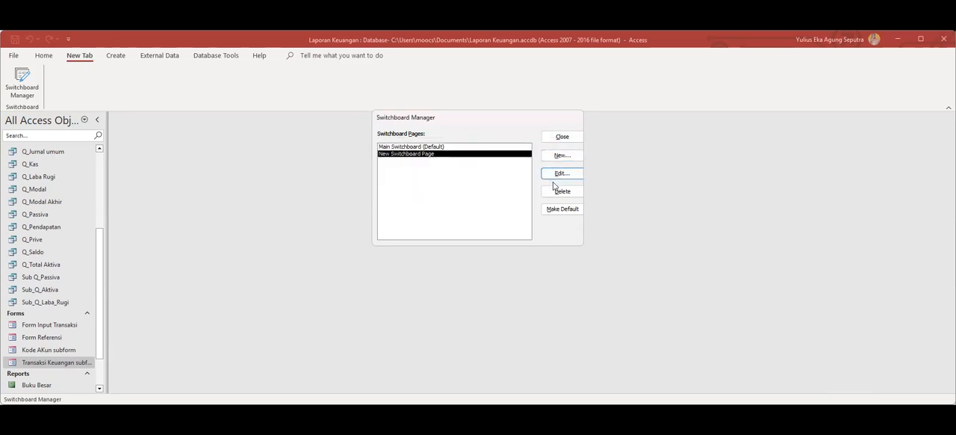
Try to delete the default Main Switchboard page.
left_click(438, 148)
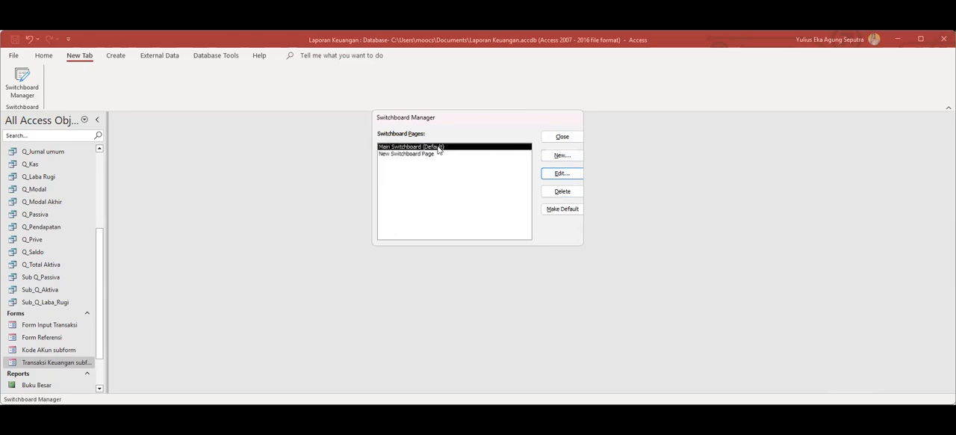
left_click(561, 192)
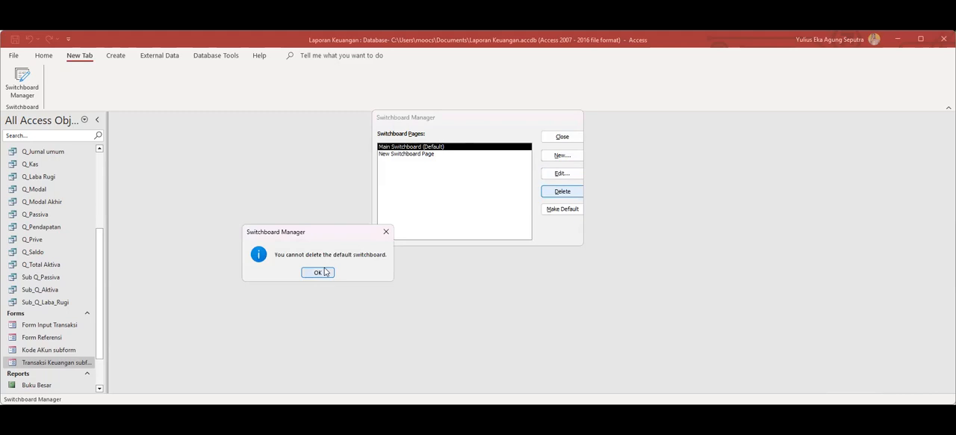
left_click(318, 272)
Delete the New Switchboard Page from the switchboard pages and confirm the deletion.
left_click(428, 153)
left_click(559, 192)
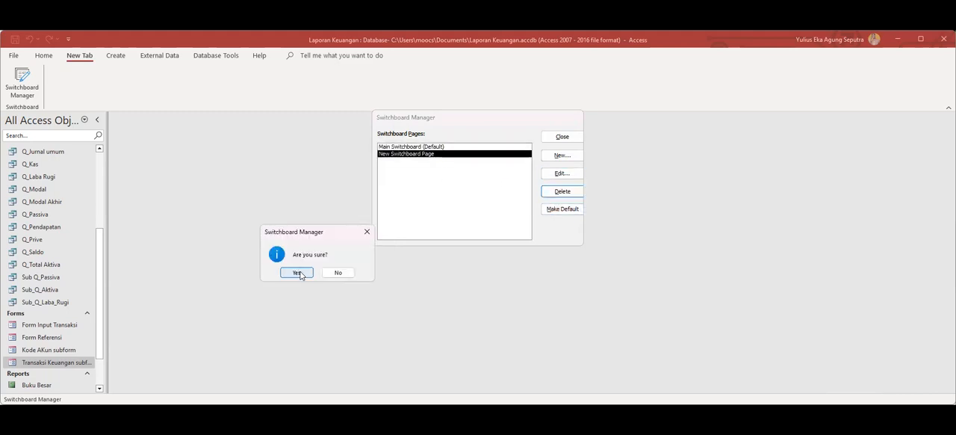
left_click(297, 273)
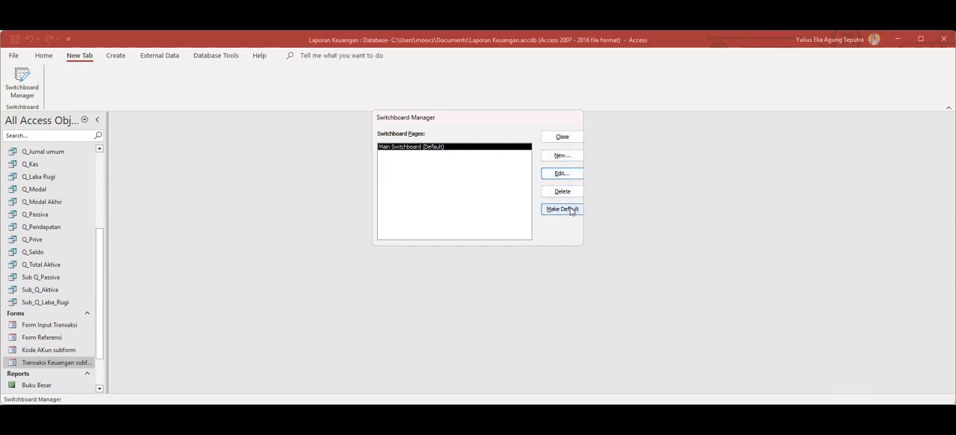
Review the items on the Main Switchboard page, and look over the database's forms and reports outside the manager.
left_click(567, 174)
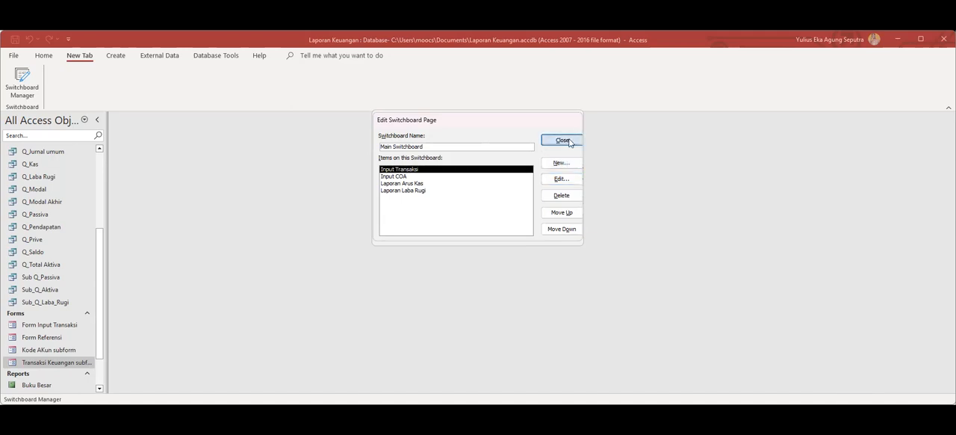
left_click(569, 141)
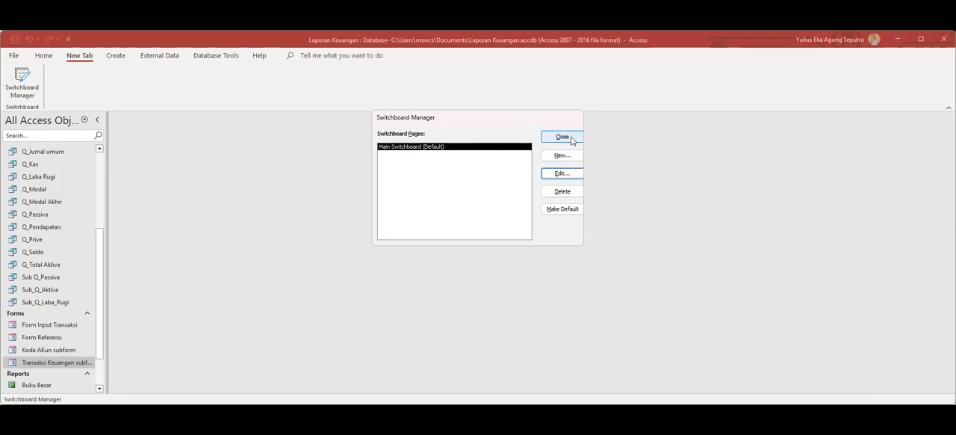
left_click(571, 209)
left_click(554, 138)
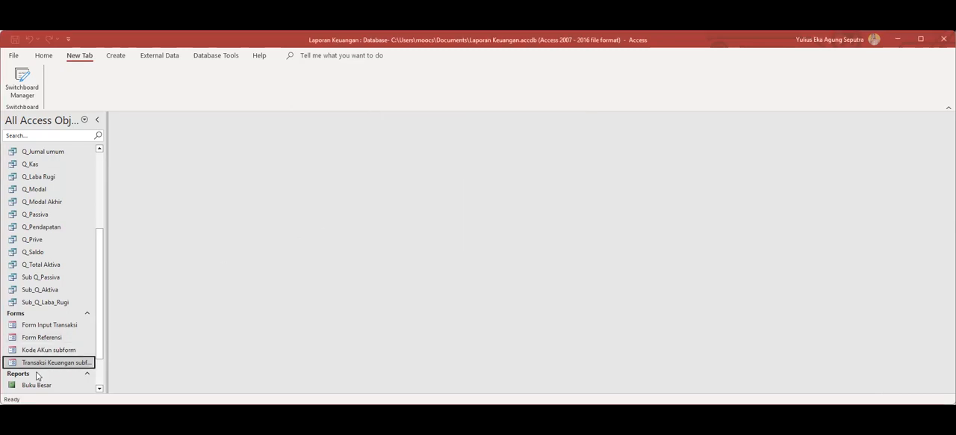
left_click(59, 325)
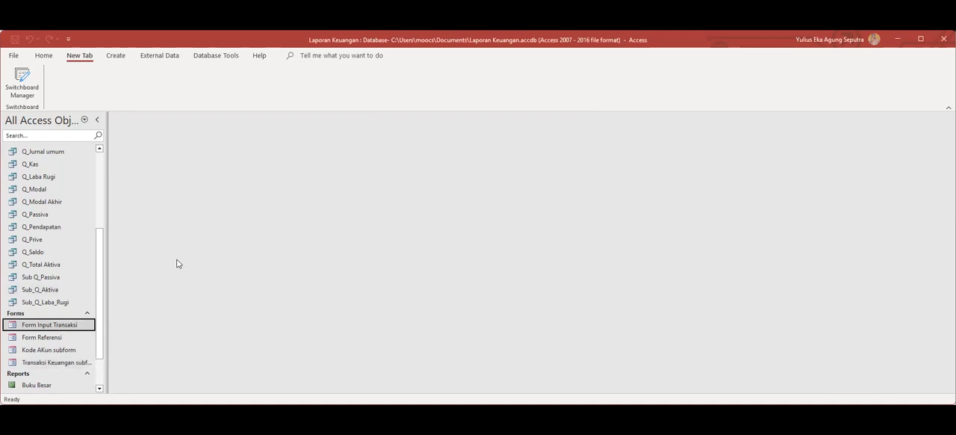
scroll(180, 264, "down", 1)
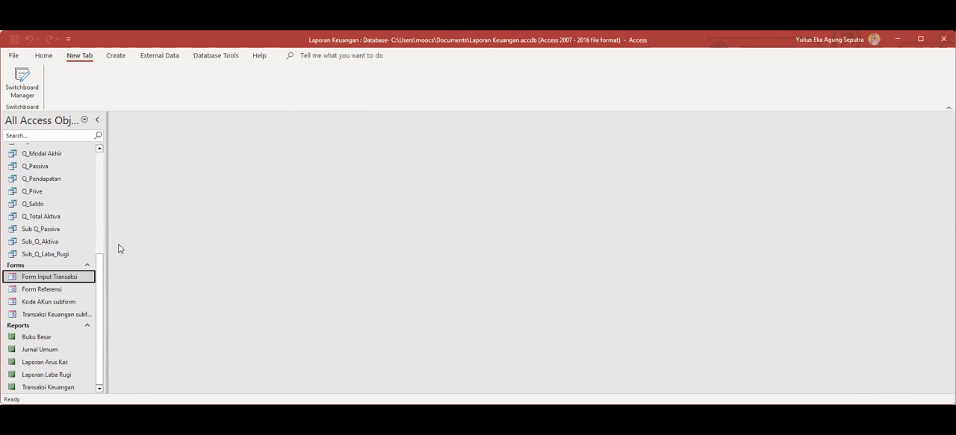
Create a switchboard page named New Switchboard Page in the Switchboard Manager and make it the default.
left_click(30, 87)
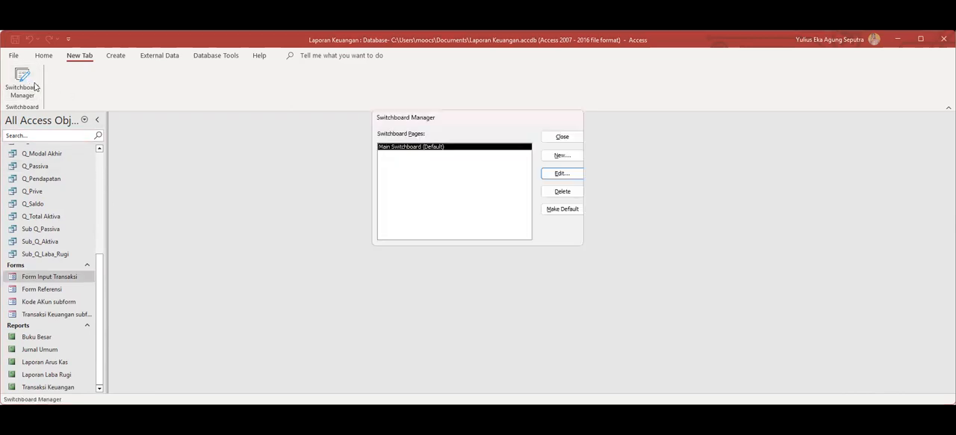
left_click(554, 211)
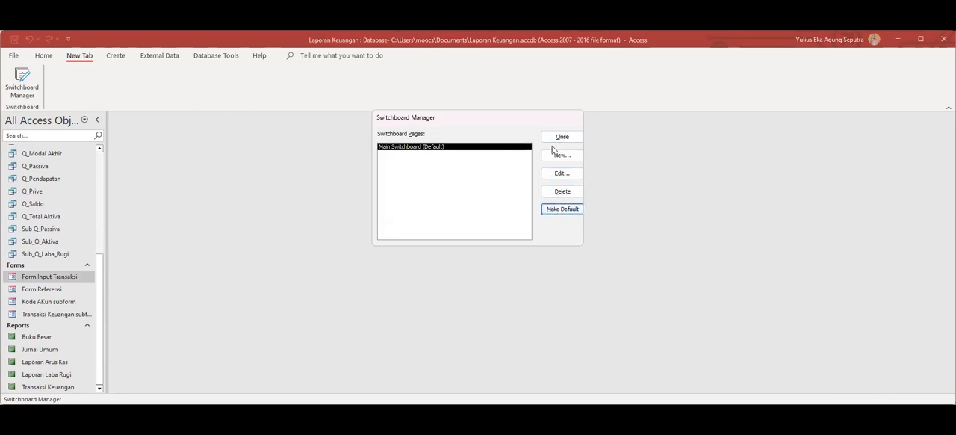
left_click(561, 156)
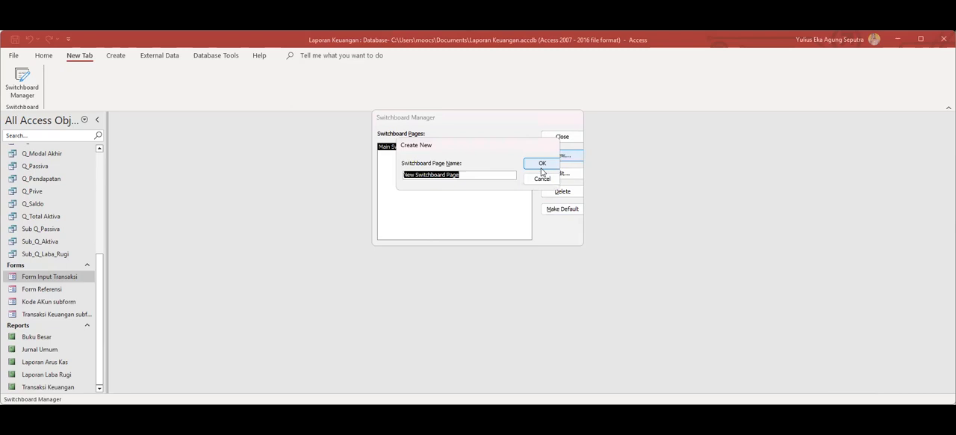
left_click(543, 164)
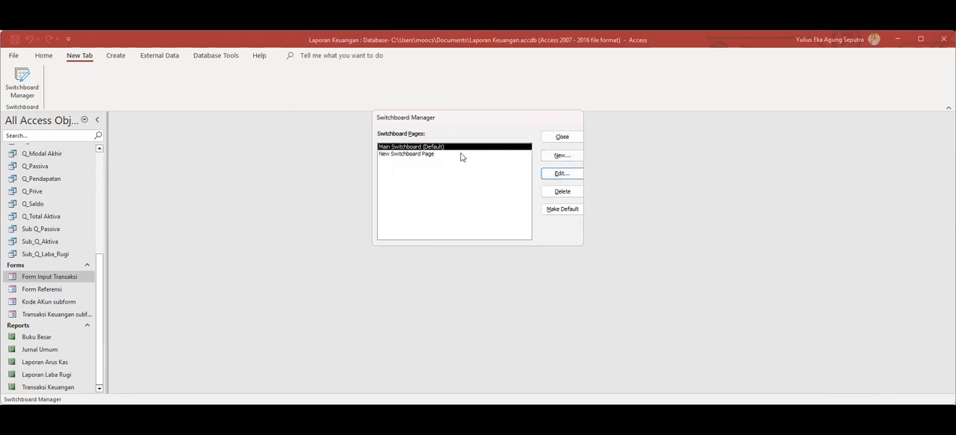
left_click(441, 154)
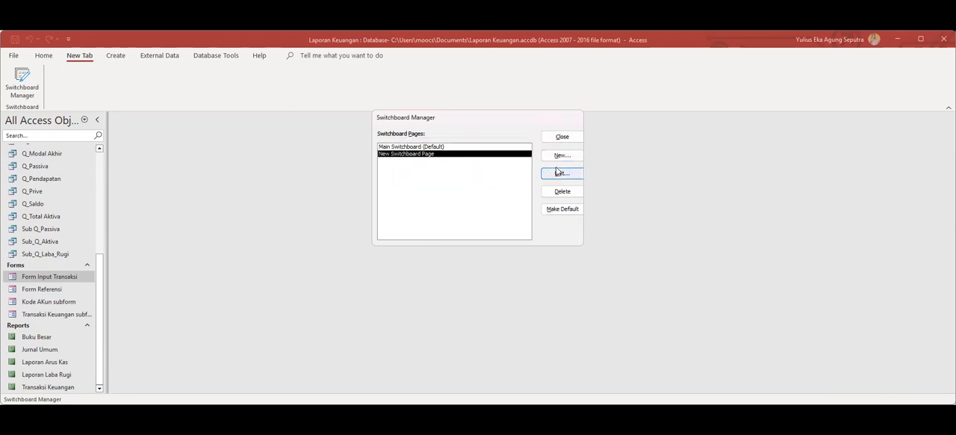
left_click(550, 209)
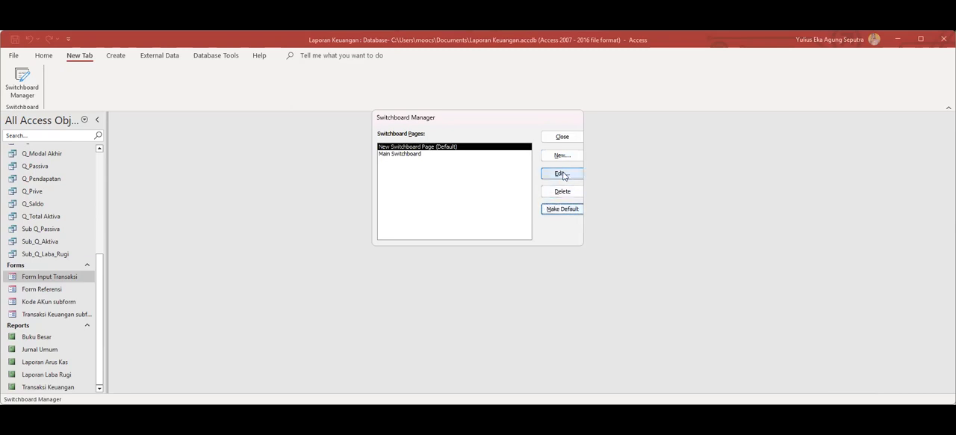
Add an item "Input Transaksi" to New Switchboard Page with the command Open Form in Add Mode for Form Input Transaksi.
left_click(564, 174)
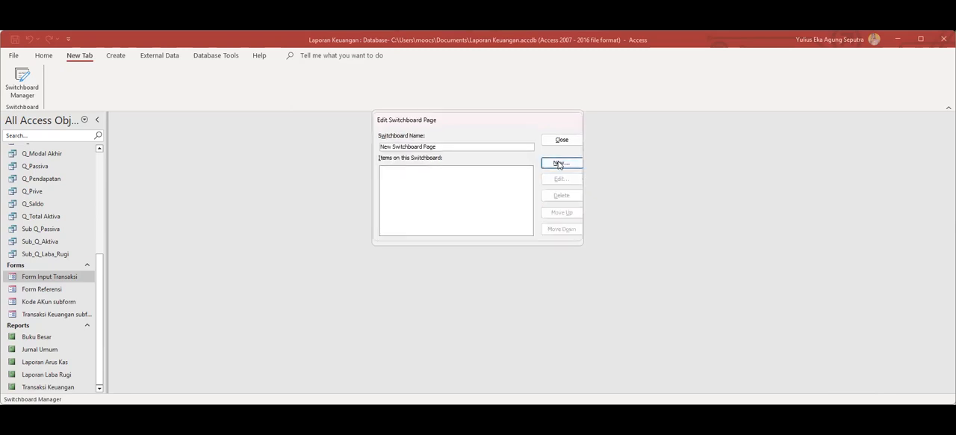
left_click(559, 163)
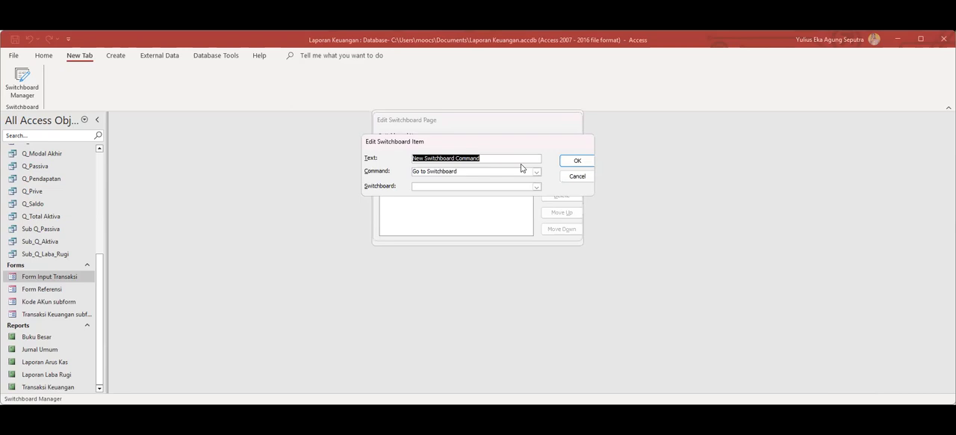
type("Input Transaksi")
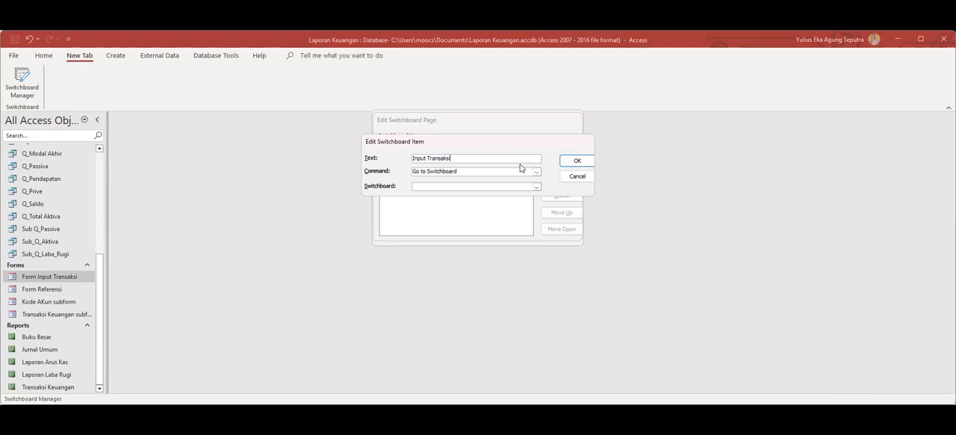
left_click(536, 172)
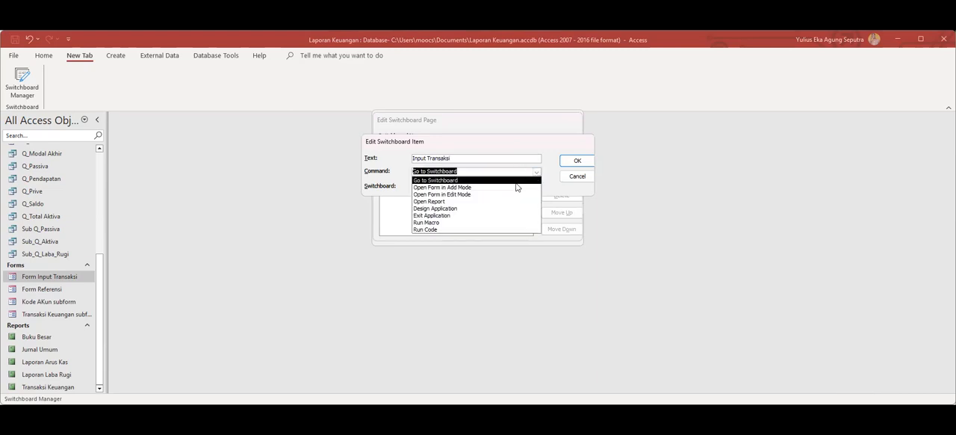
left_click(515, 187)
left_click(537, 187)
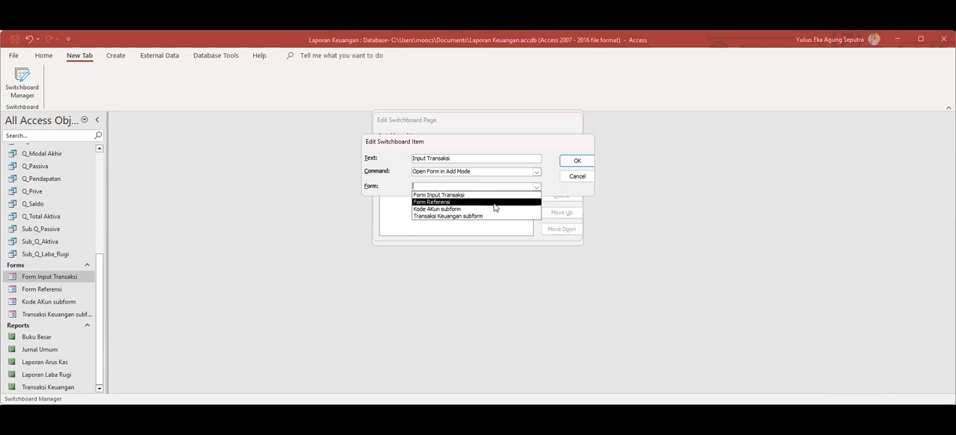
left_click(533, 195)
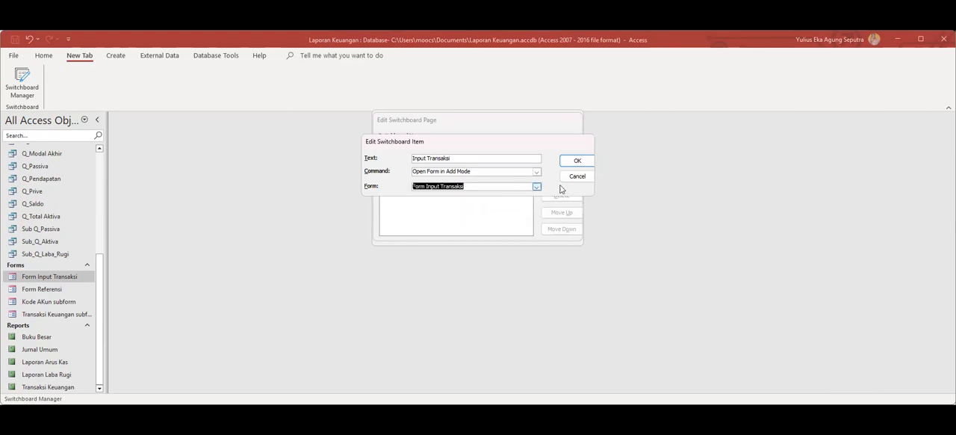
left_click(578, 161)
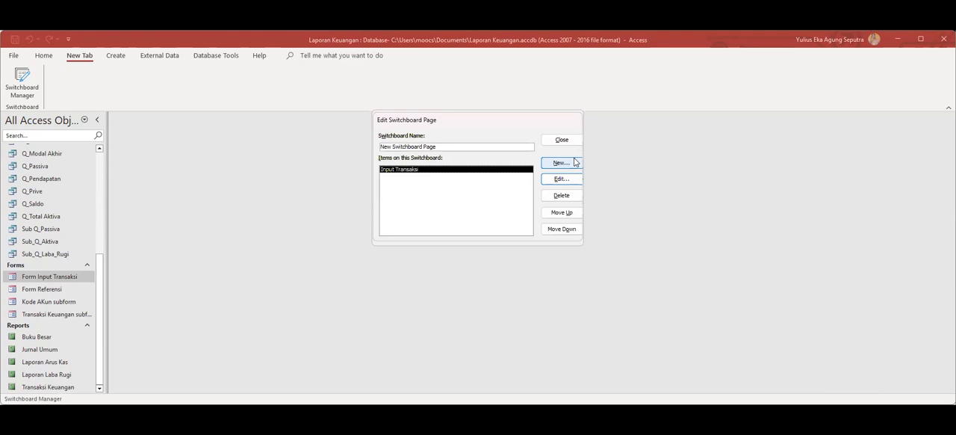
left_click(573, 141)
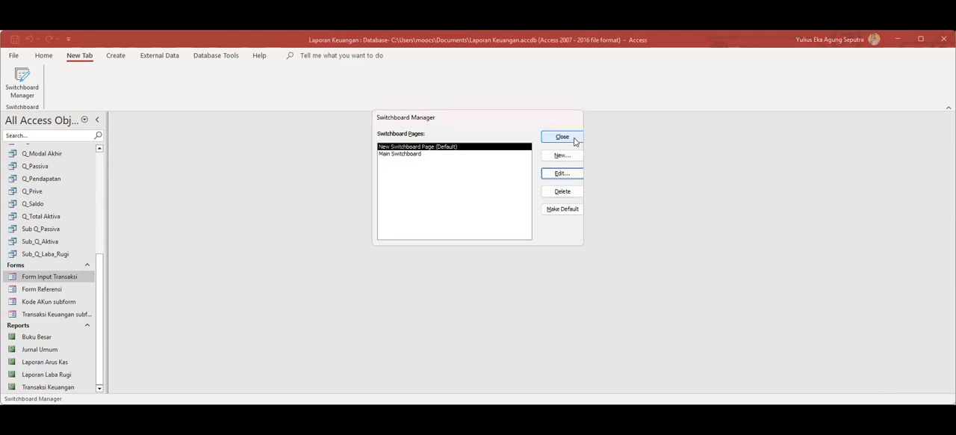
Add an item "Input COA" to New Switchboard Page with the command Open Form in Add Mode for Form Referensi.
left_click(562, 173)
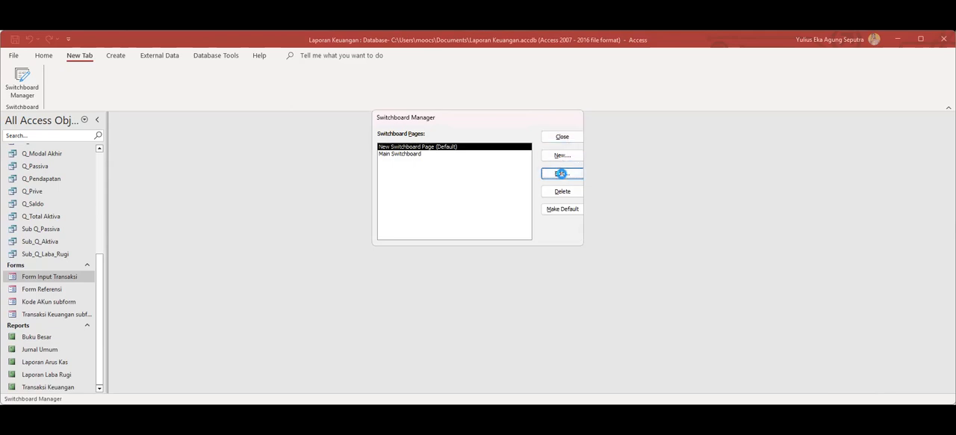
left_click(575, 162)
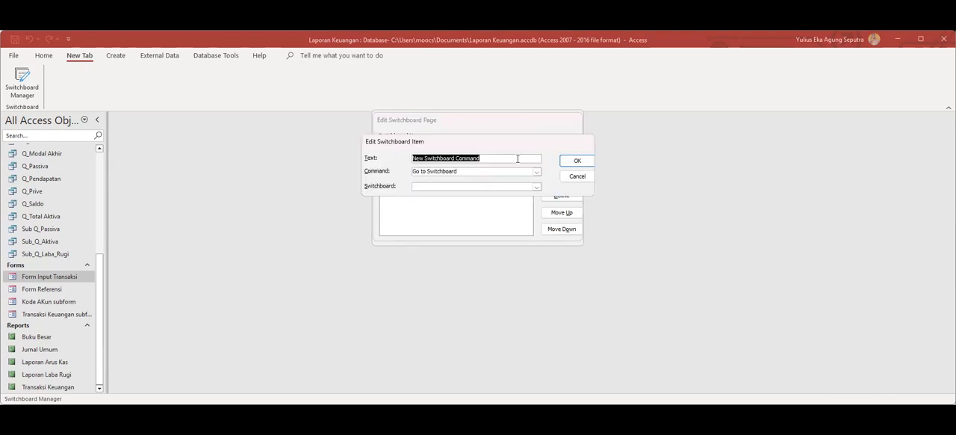
type("Input COA")
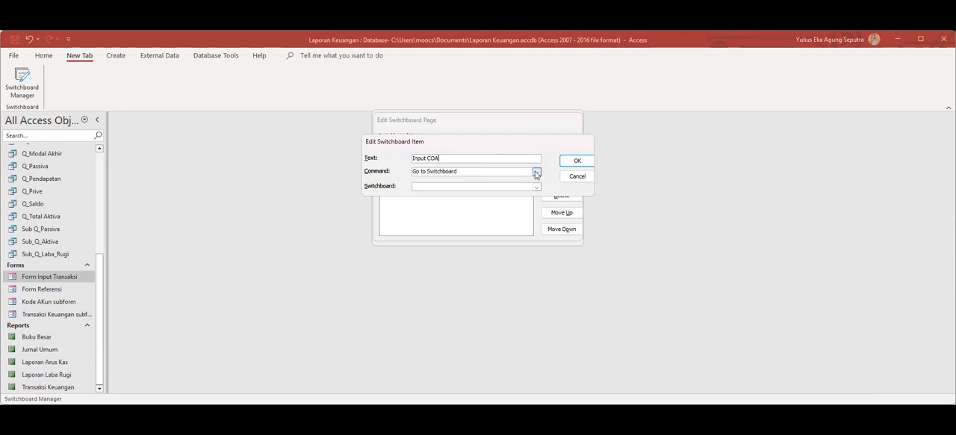
left_click(536, 172)
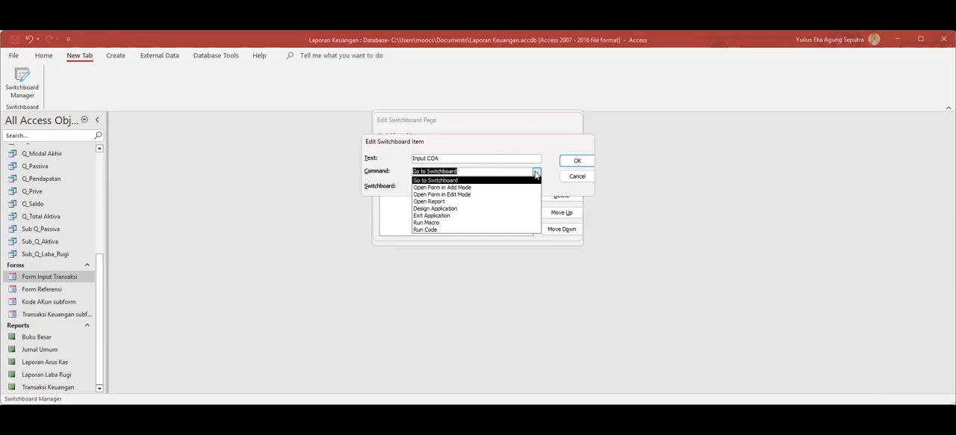
left_click(482, 187)
left_click(537, 187)
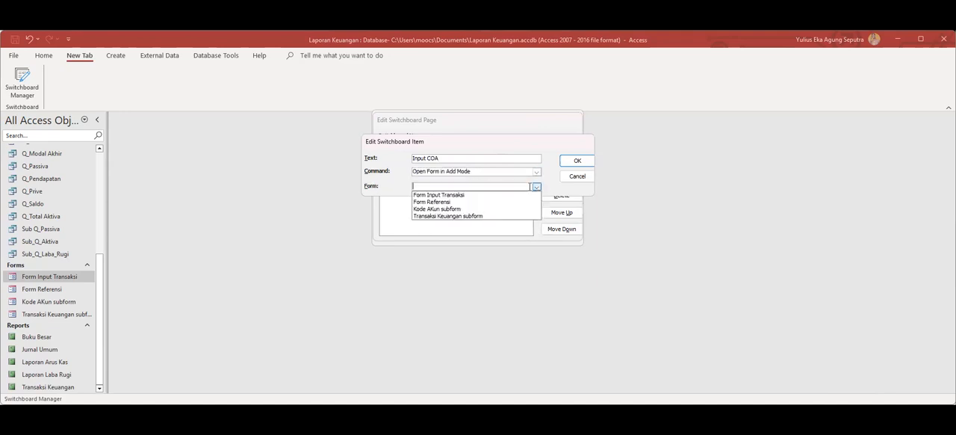
left_click(450, 203)
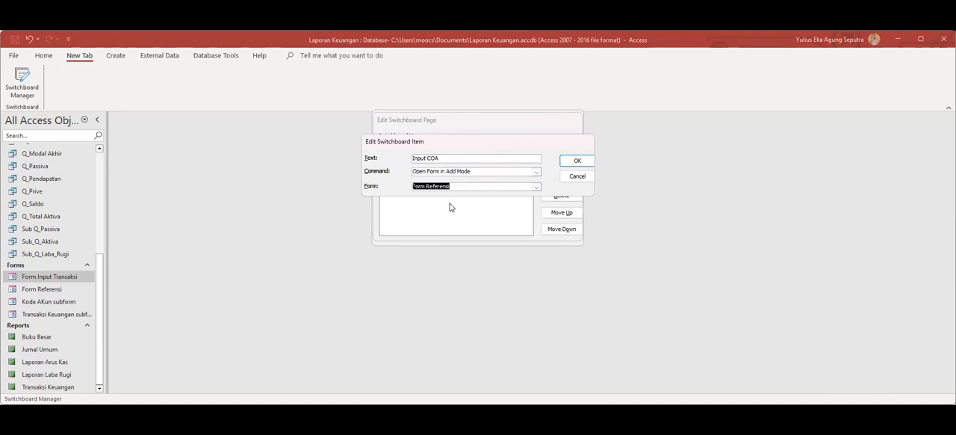
left_click(578, 161)
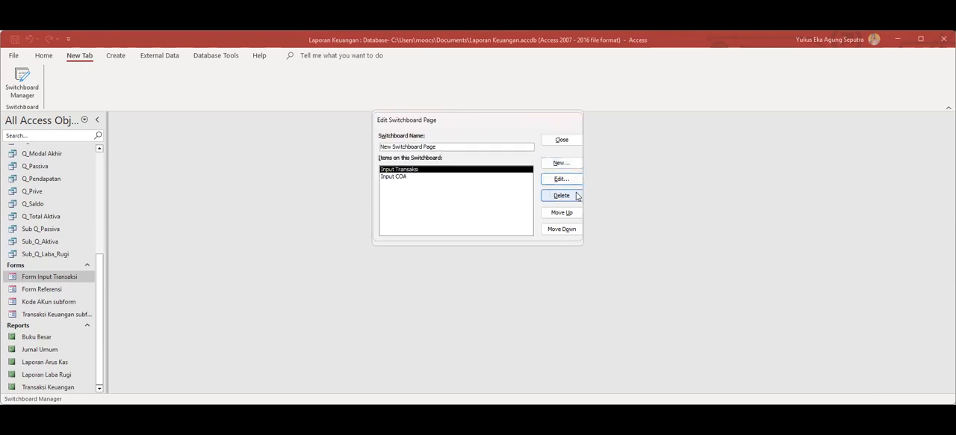
Add another item to New Switchboard Page with the command Open Report for the report Laporan Arus Kas.
left_click(569, 163)
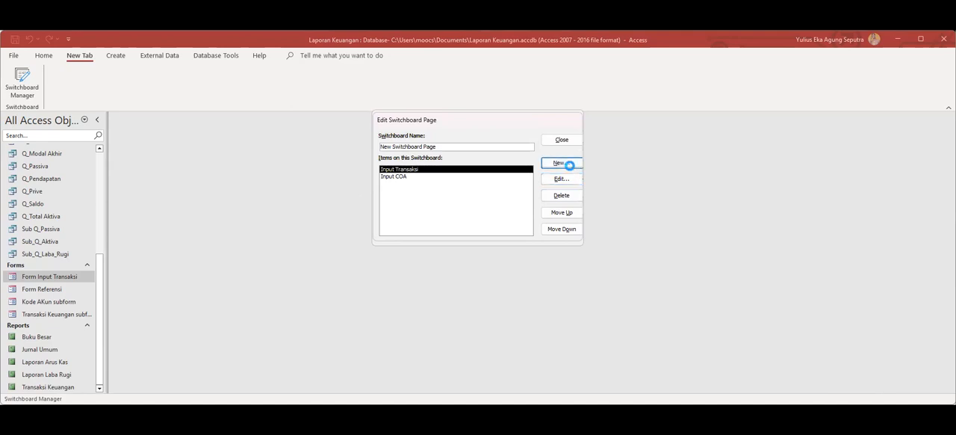
left_click(536, 172)
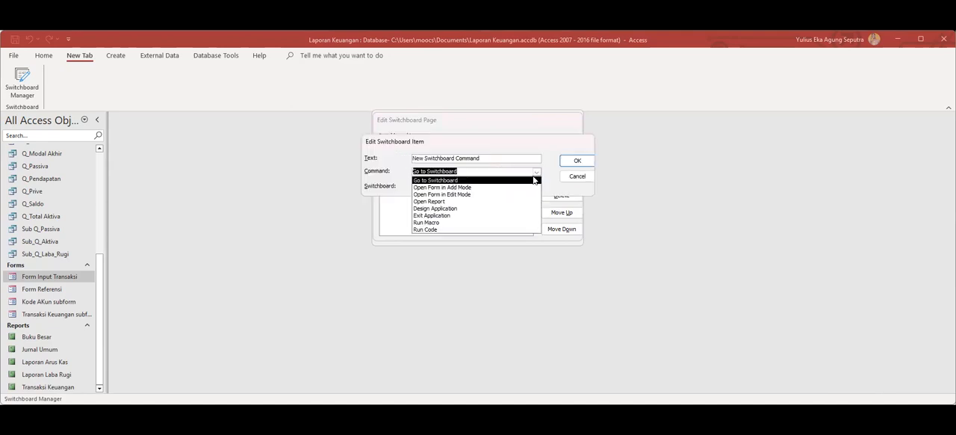
left_click(462, 203)
left_click(536, 187)
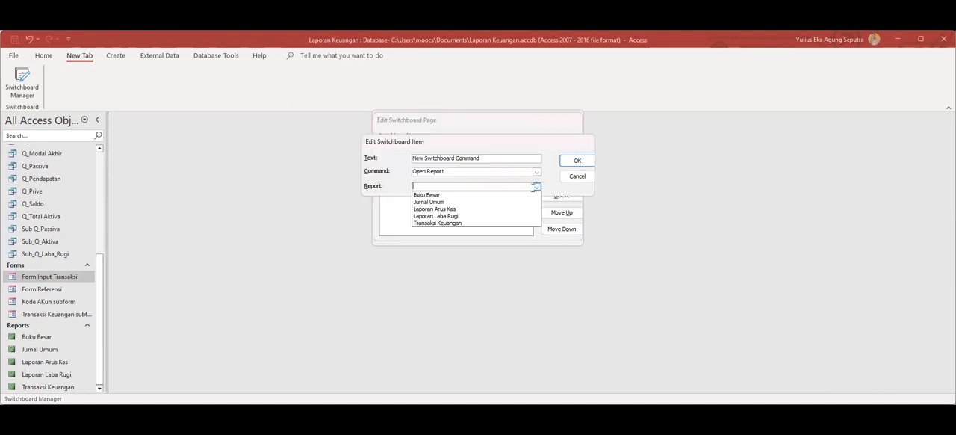
left_click(472, 210)
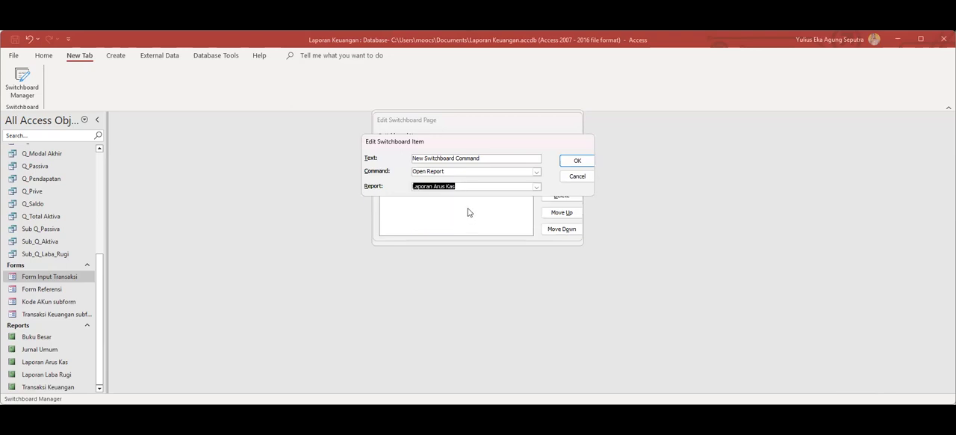
left_click(575, 163)
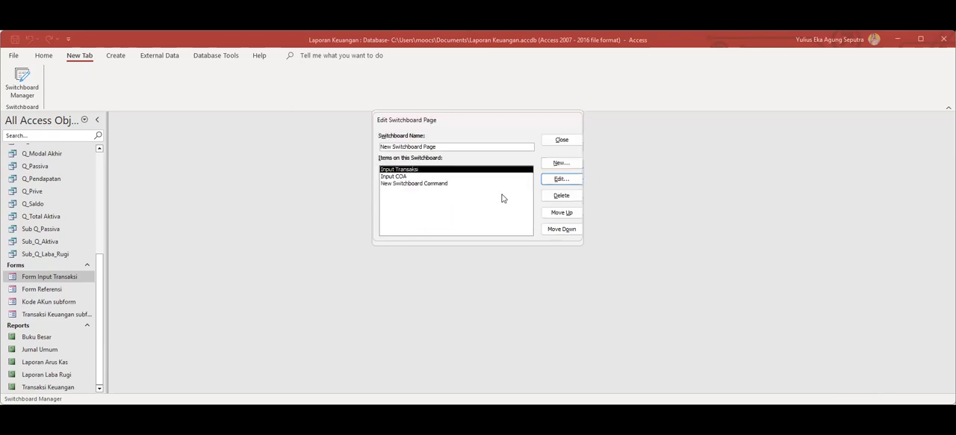
Change the text of the new report item on New Switchboard Page to "Laporan Arus Kas".
left_click(443, 185)
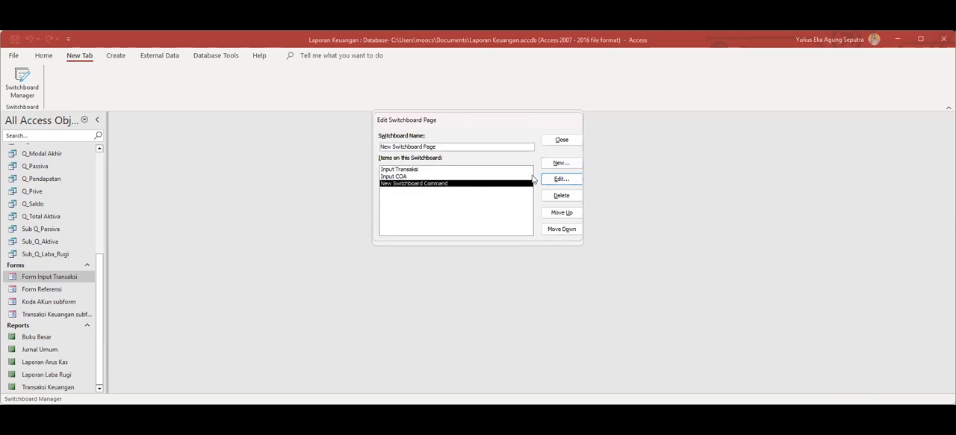
left_click(553, 178)
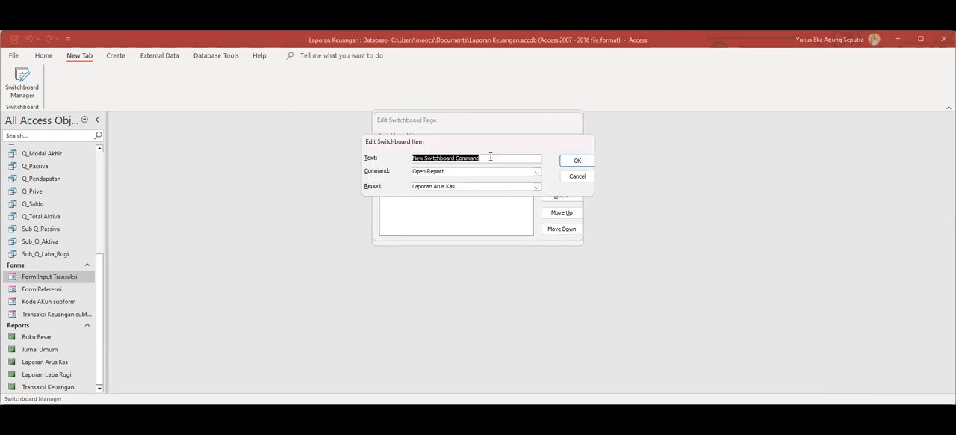
type("Laporan")
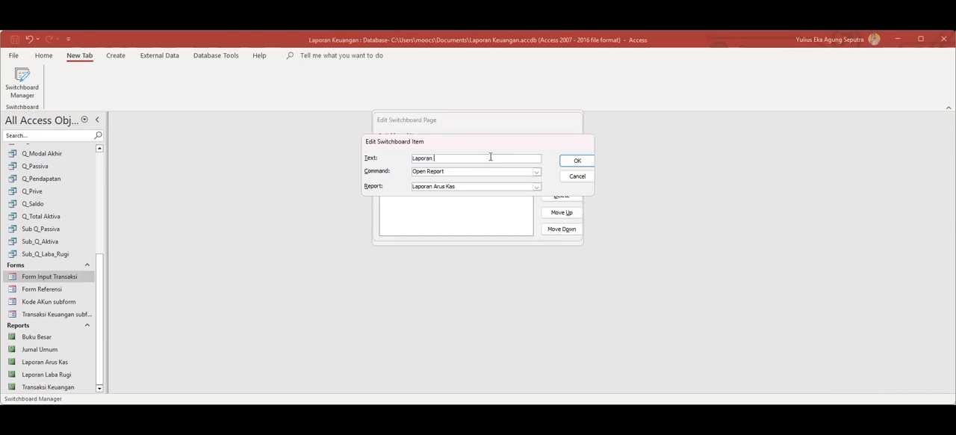
type(" Arus Kas")
left_click(571, 162)
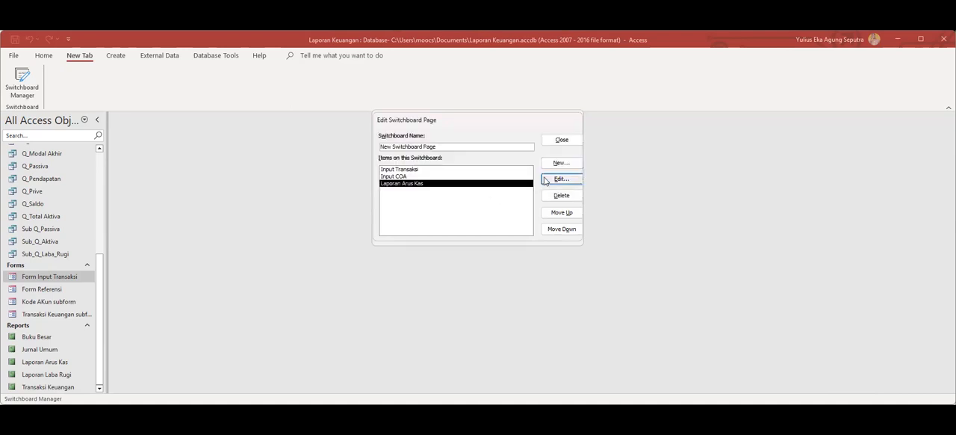
Add an item "Laporan Laba Rugi" with the command Open Report for the report Laporan Laba Rugi, and close the Switchboard Manager.
left_click(560, 162)
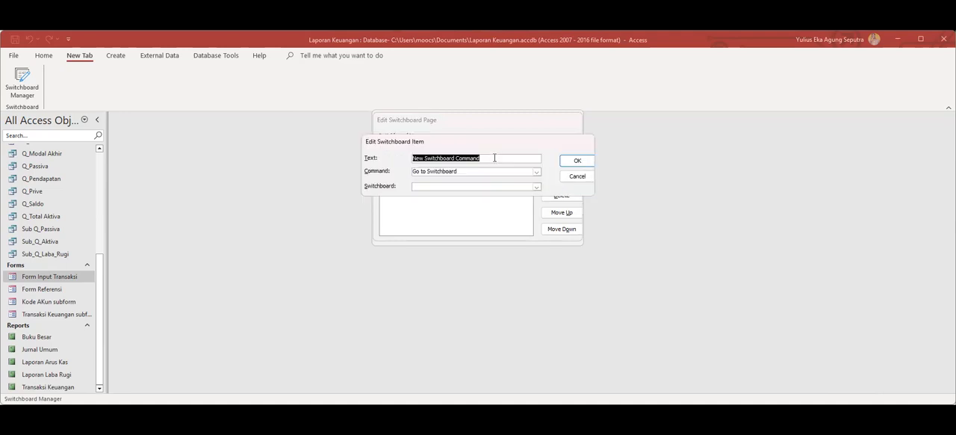
type("Laporan Laba Rugi")
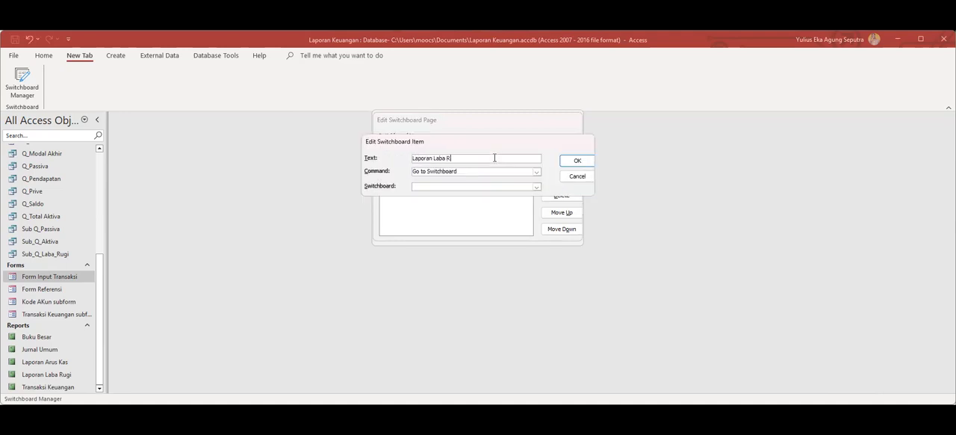
left_click(536, 171)
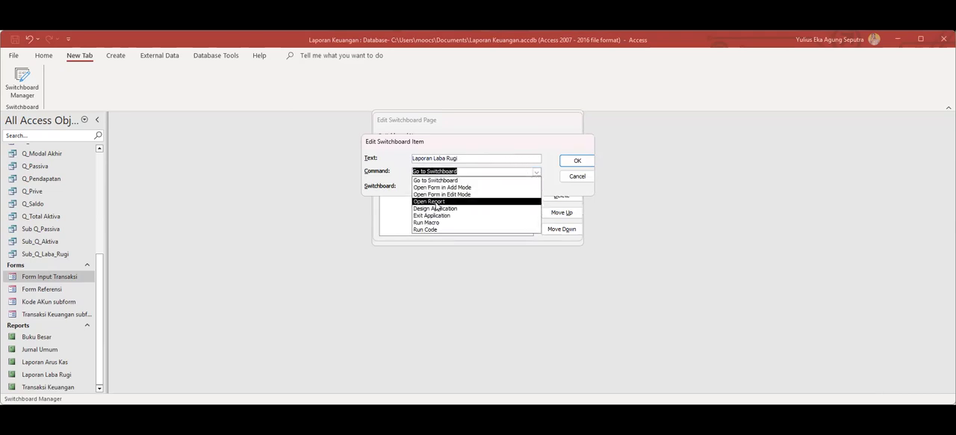
left_click(468, 200)
left_click(536, 186)
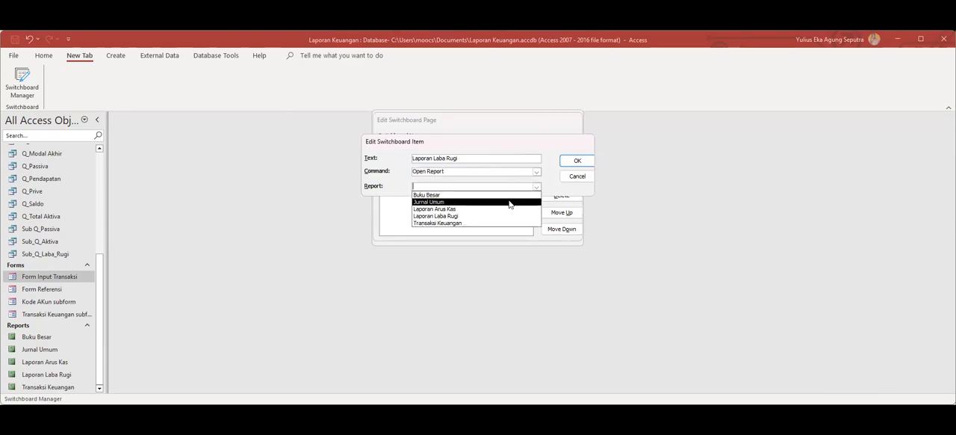
left_click(467, 217)
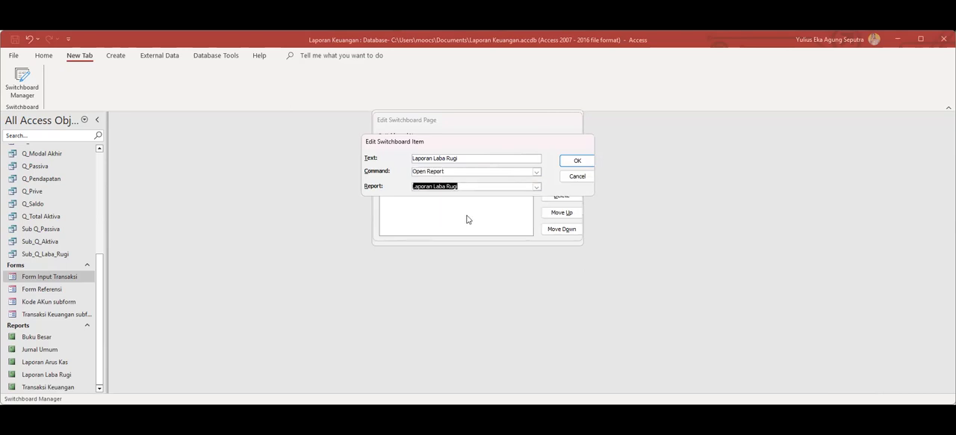
left_click(575, 160)
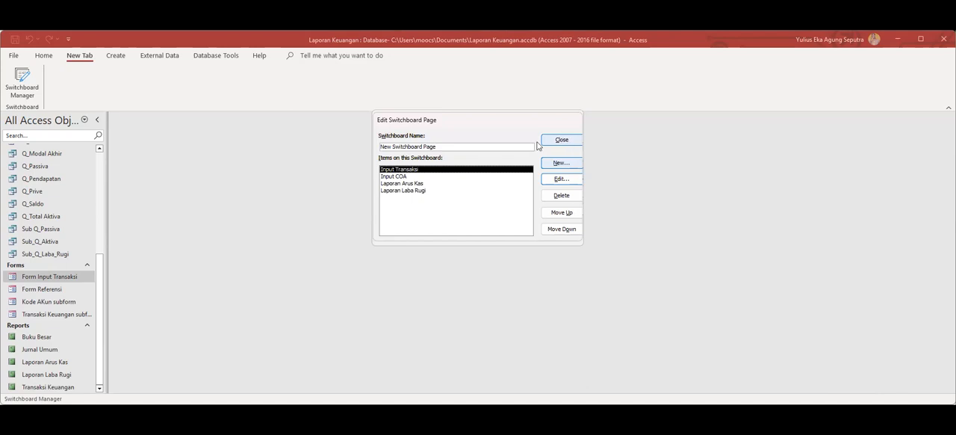
left_click(557, 140)
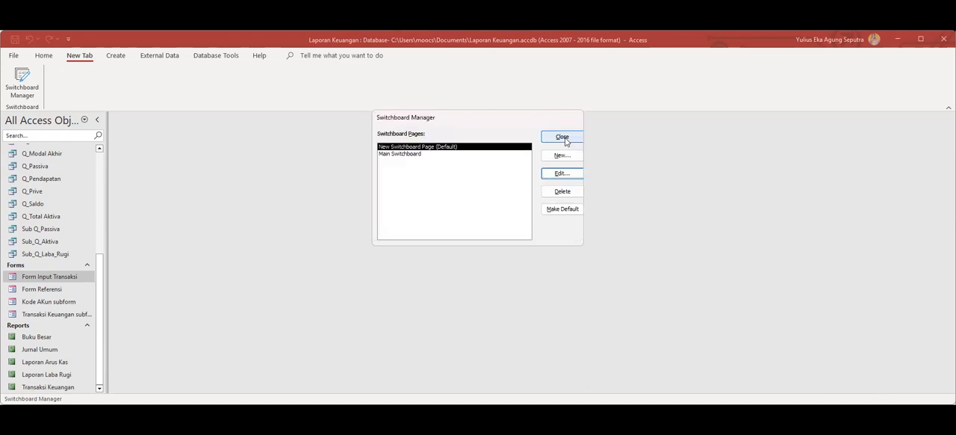
left_click(565, 139)
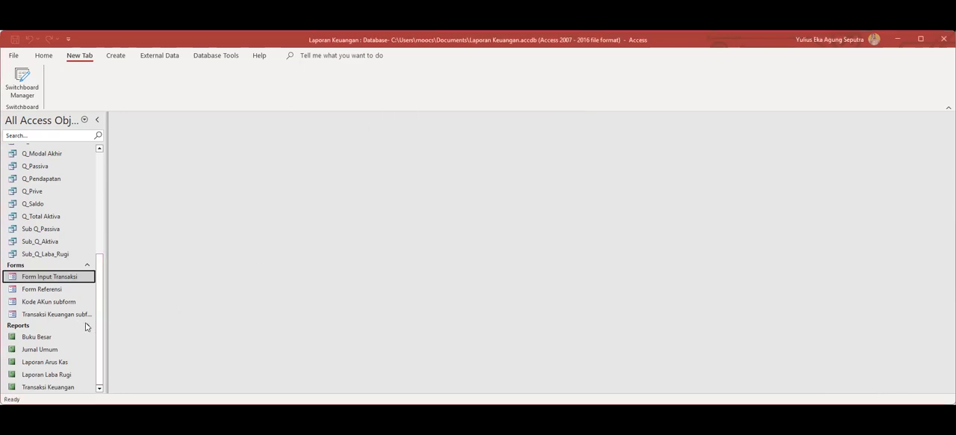
Look through the database's forms, reports, queries and tables for the switchboard objects.
left_click(84, 265)
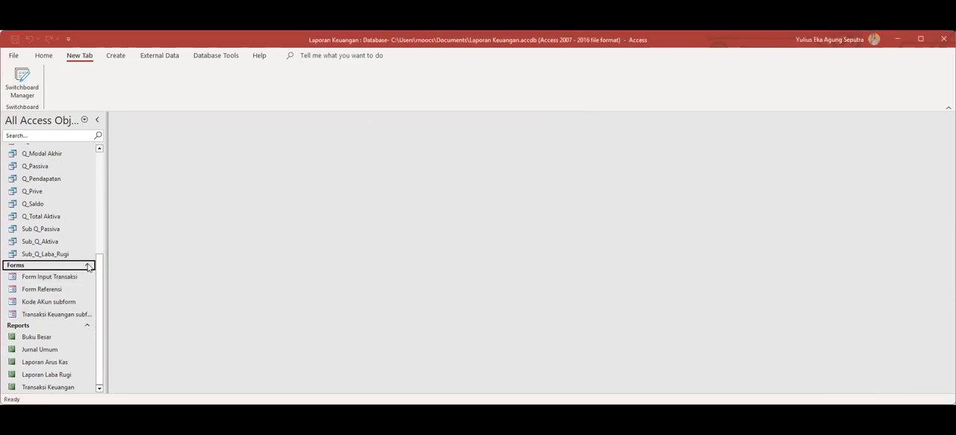
left_click(87, 316)
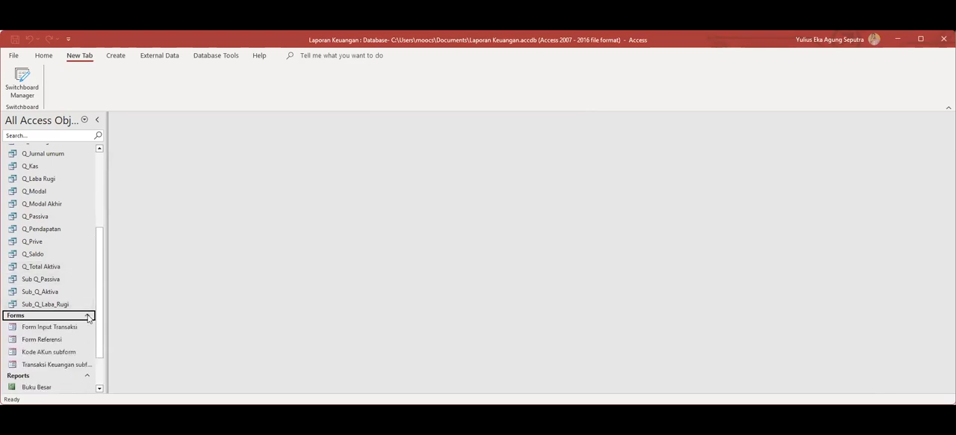
left_click(88, 316)
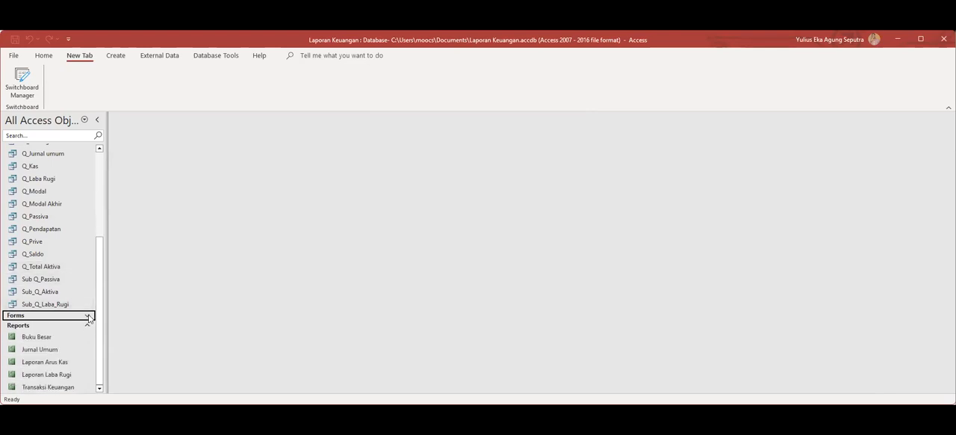
left_click(88, 315)
scroll(88, 315, "down", 2)
scroll(89, 316, "up", 4)
scroll(90, 316, "up", 1)
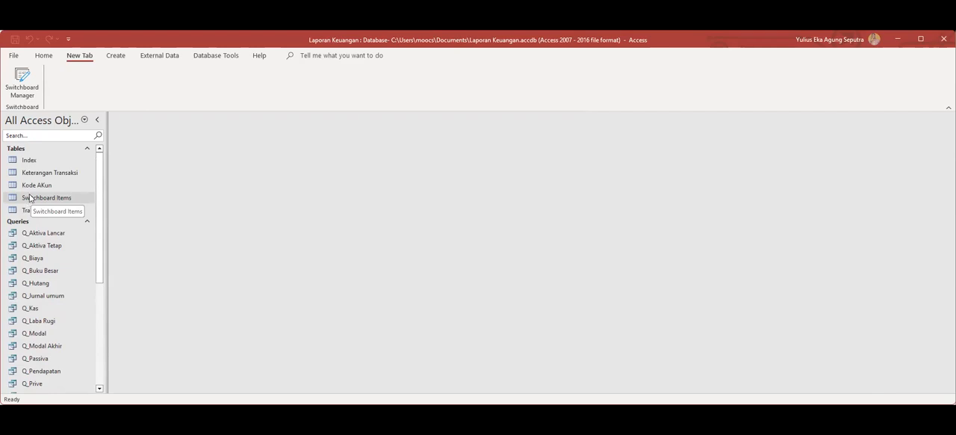
Delete the Main Switchboard page in the Switchboard Manager and close the manager.
left_click(22, 91)
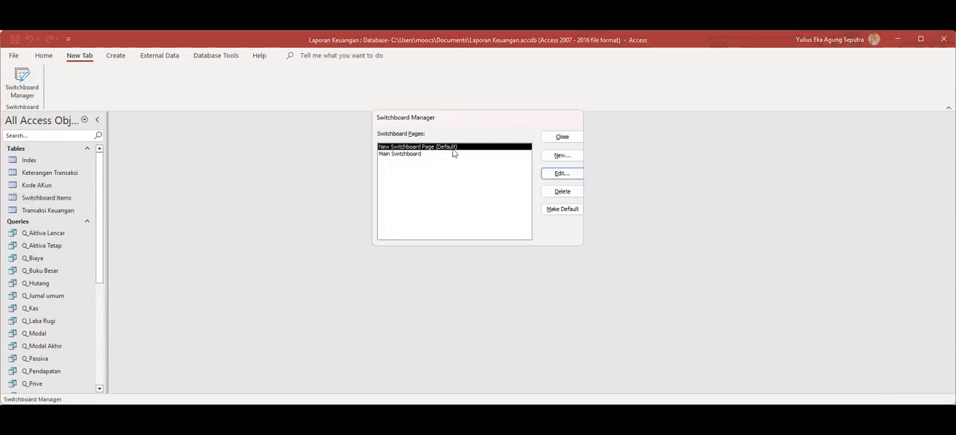
left_click(411, 154)
left_click(569, 193)
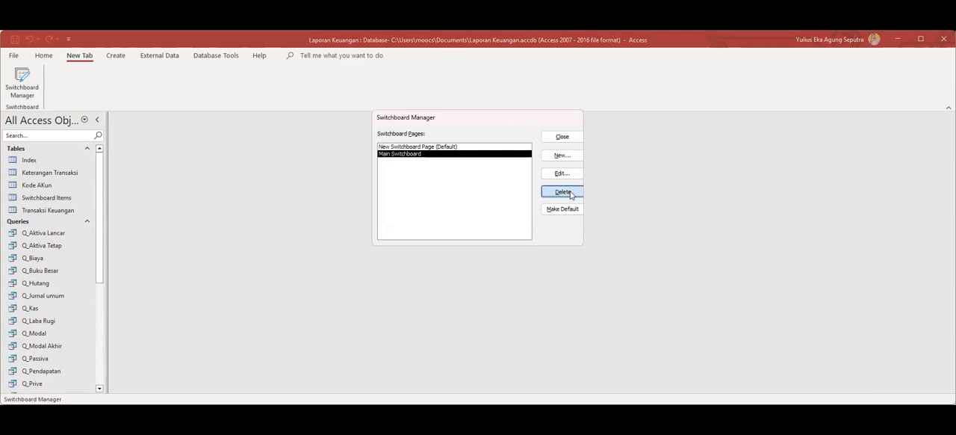
left_click(296, 273)
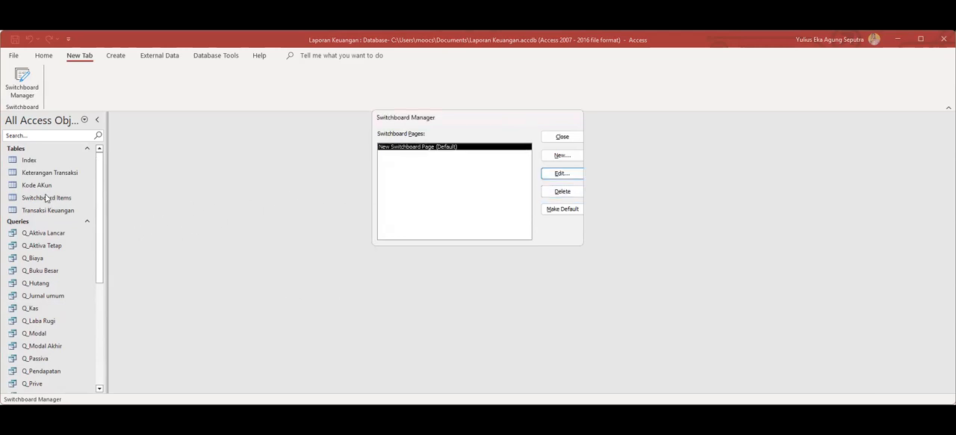
left_click(571, 140)
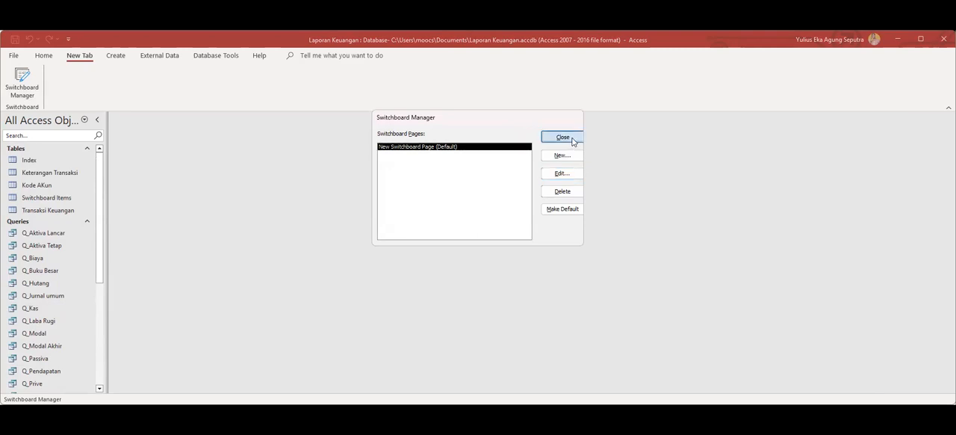
scroll(64, 274, "down", 5)
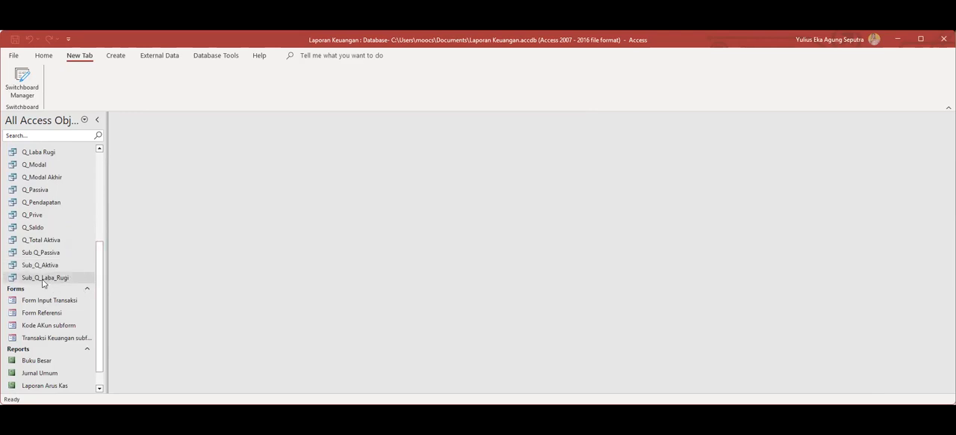
scroll(64, 274, "up", 4)
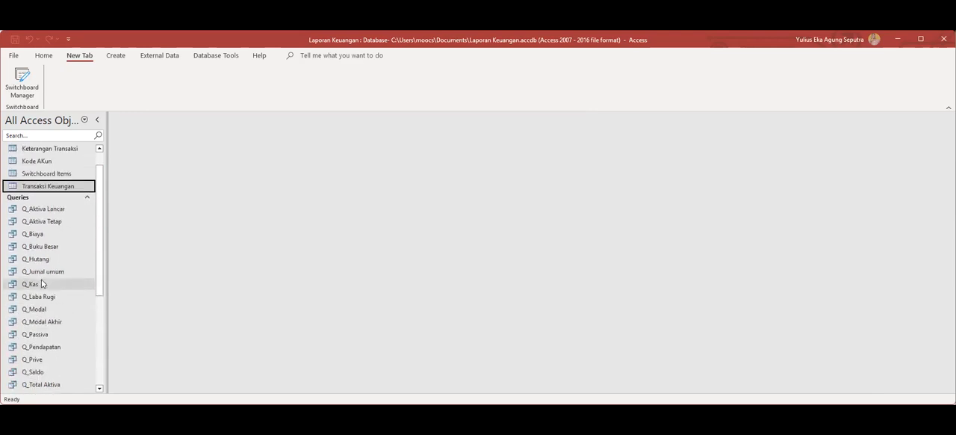
right_click(30, 187)
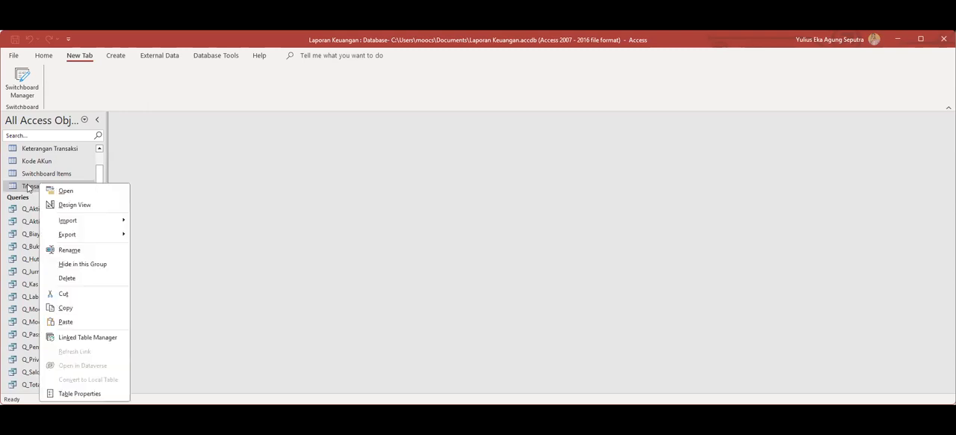
left_click(33, 186)
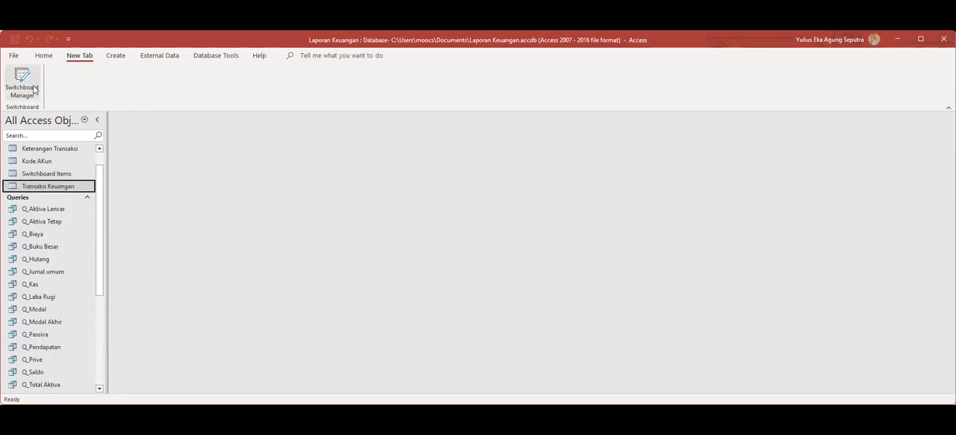
right_click(27, 188)
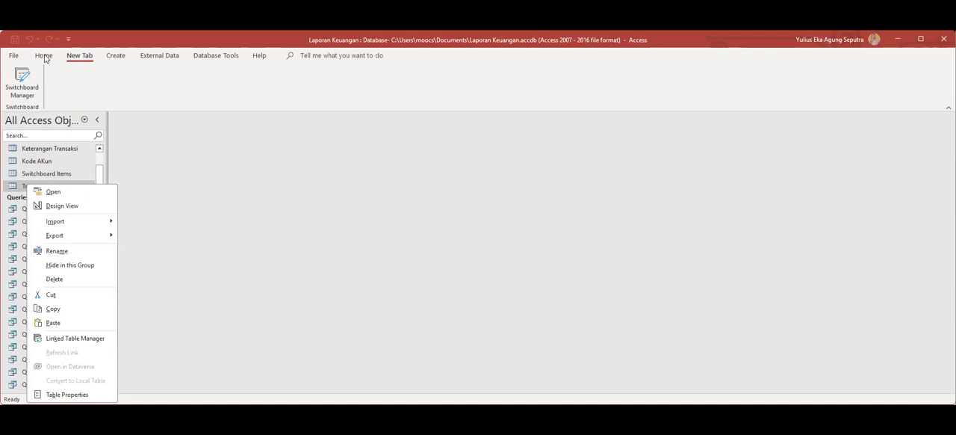
Create a navigation form with the Vertical Tabs, Right layout.
left_click(115, 56)
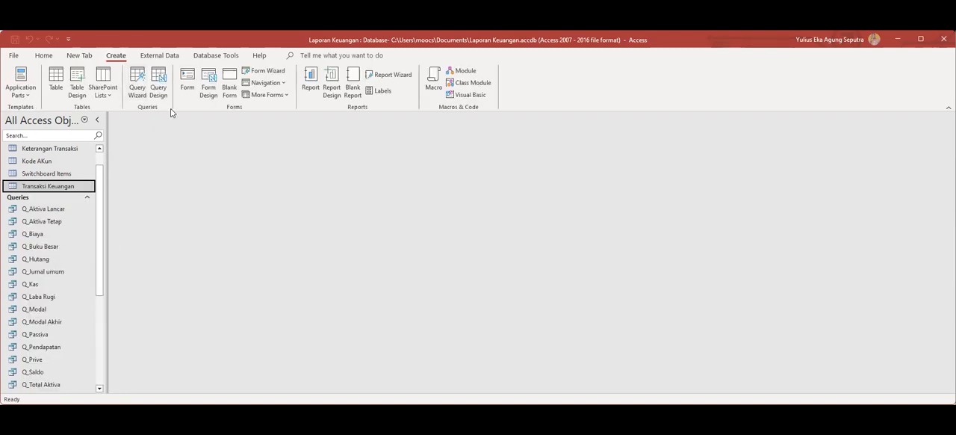
left_click(270, 84)
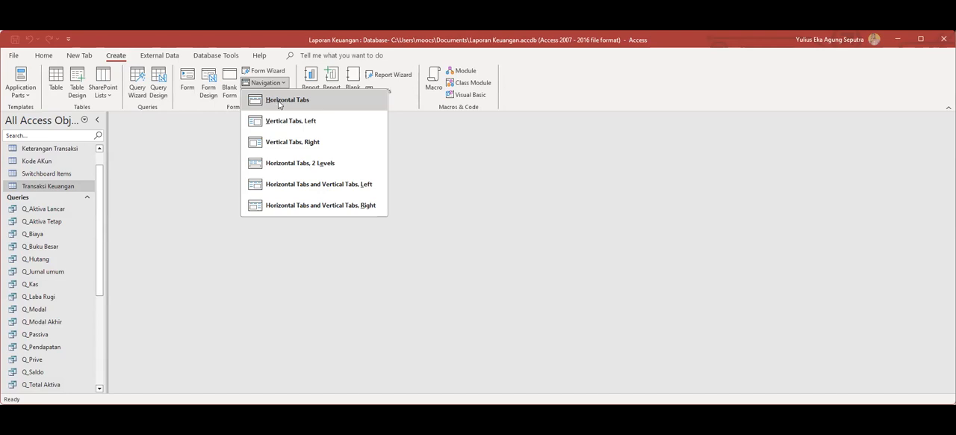
left_click(278, 141)
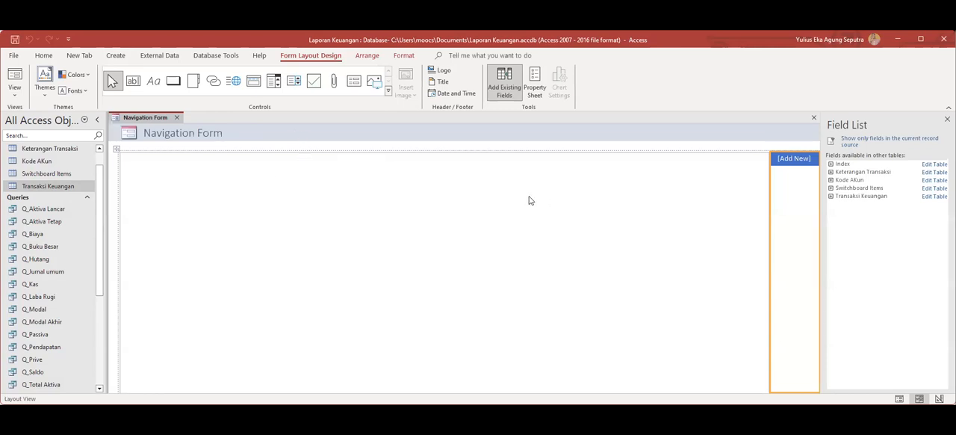
Add the SwitchboardID field of the Switchboard Items table to the navigation form.
left_click(831, 188)
left_click_drag(857, 197, 779, 156)
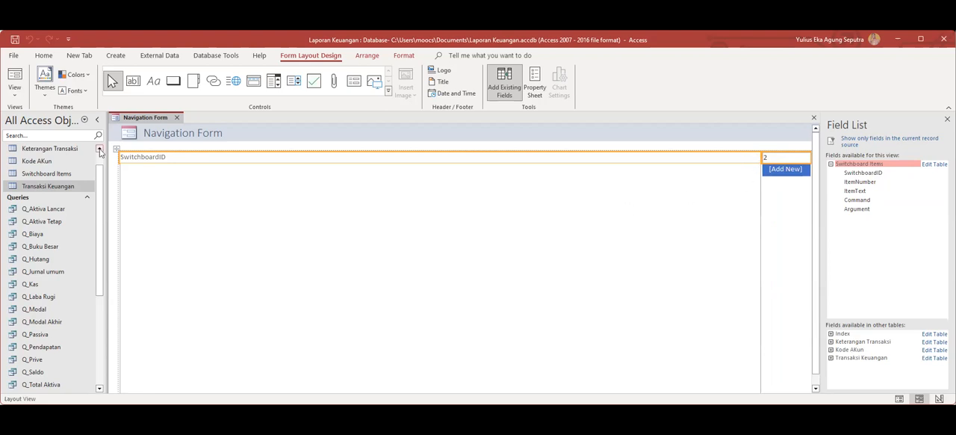
left_click(161, 132)
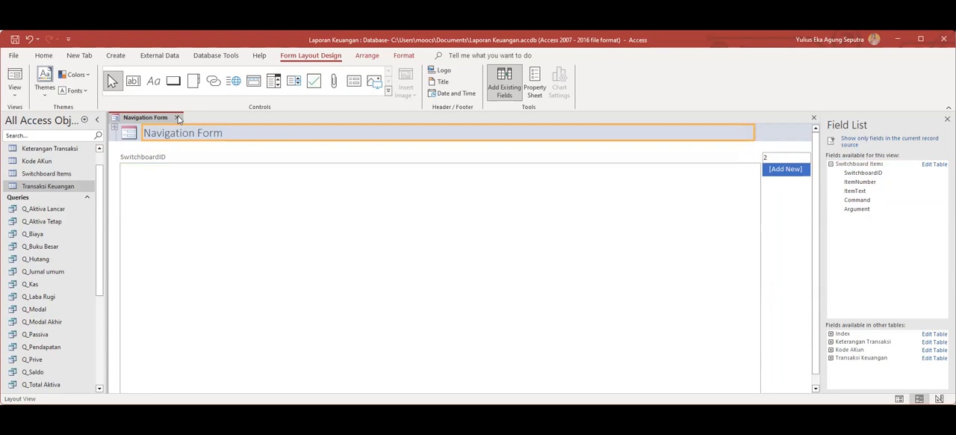
Close the navigation form without saving its design changes.
left_click(178, 118)
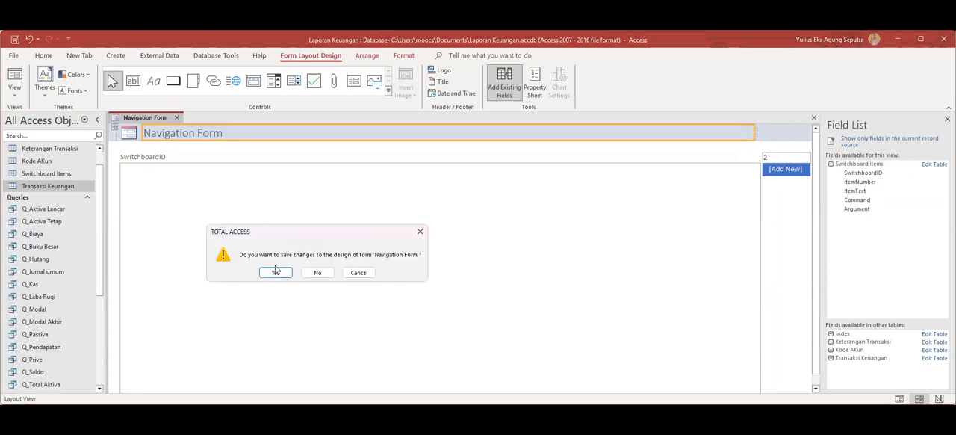
left_click(318, 273)
scroll(53, 239, "up", 1)
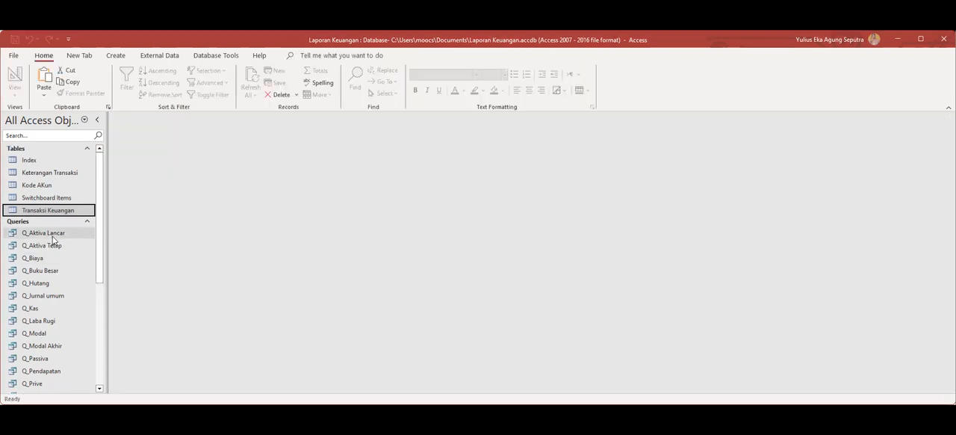
scroll(64, 216, "down", 3)
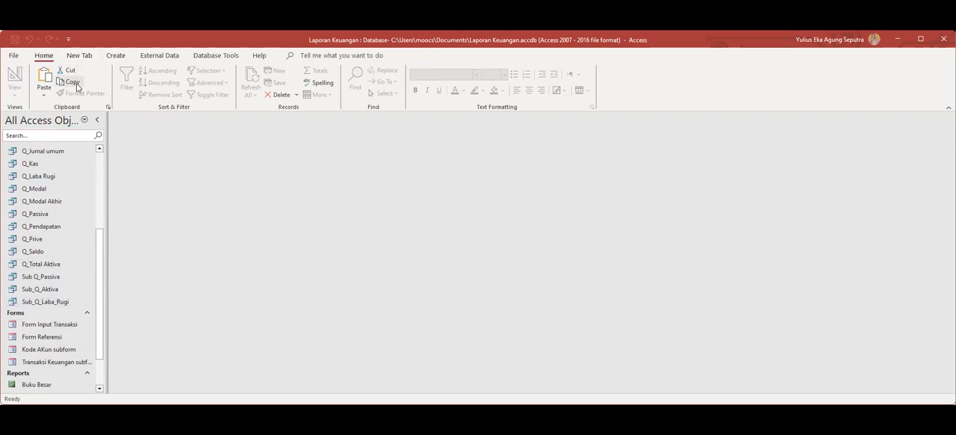
Create a form with the Form Wizard from all fields of the Switchboard Items table, then close it.
left_click(115, 55)
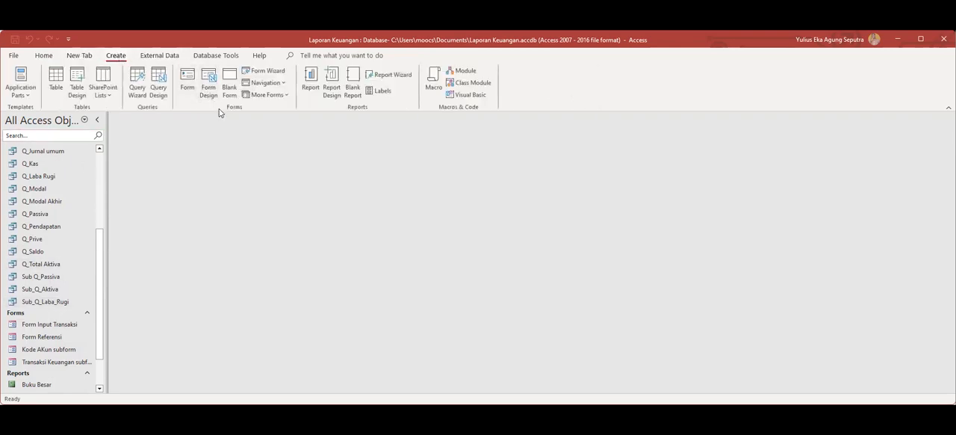
left_click(273, 74)
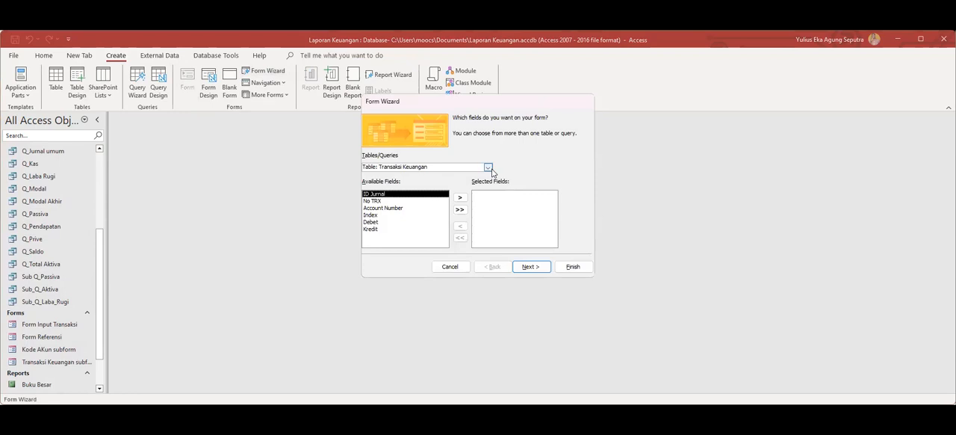
left_click(488, 168)
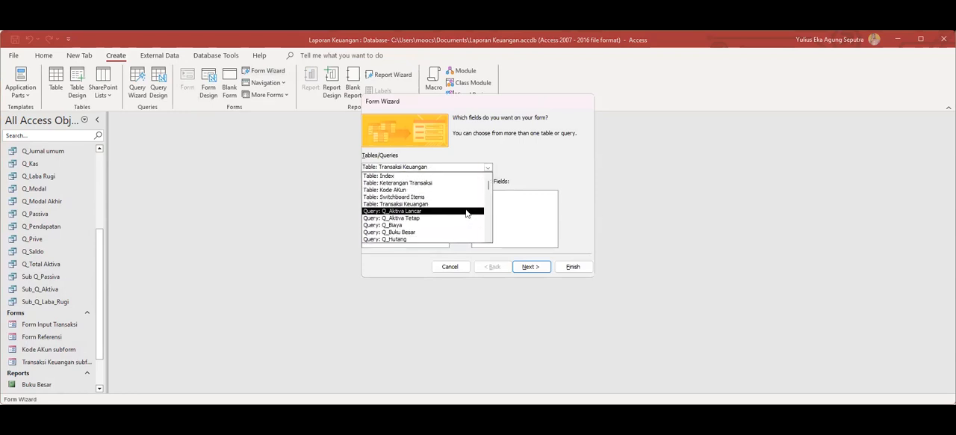
left_click(411, 197)
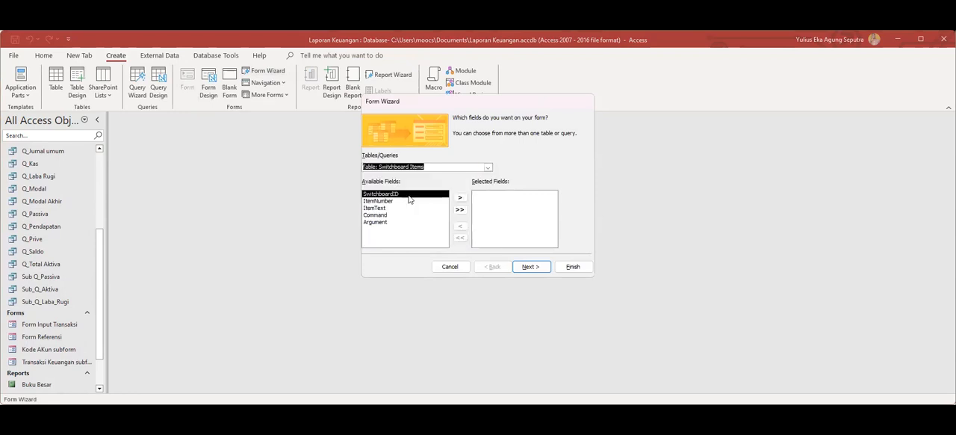
left_click(460, 211)
left_click(573, 267)
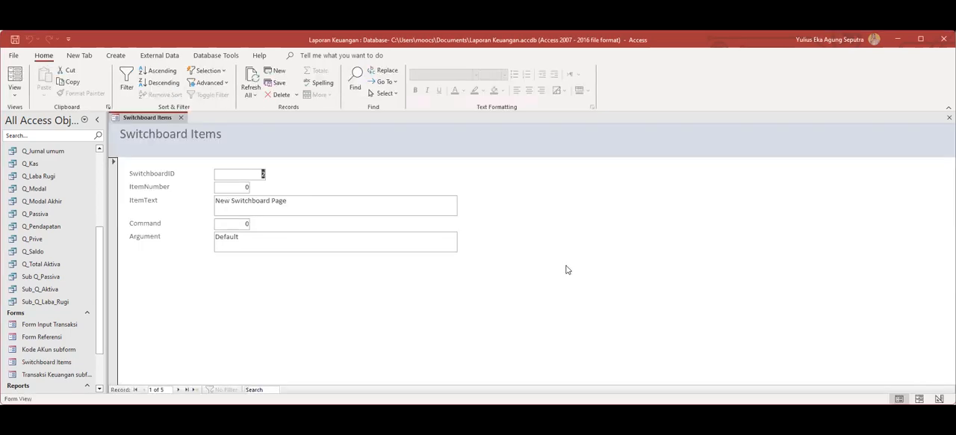
left_click(181, 118)
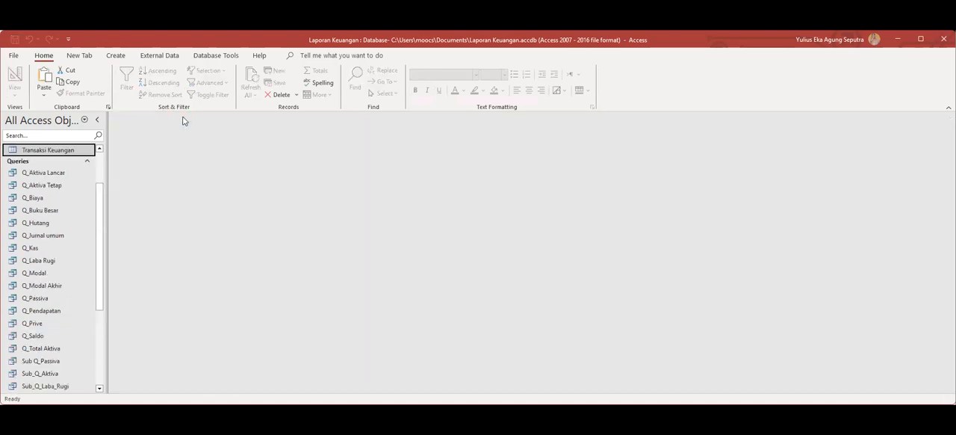
Delete the Switchboard Items form from the database.
scroll(53, 271, "down", 4)
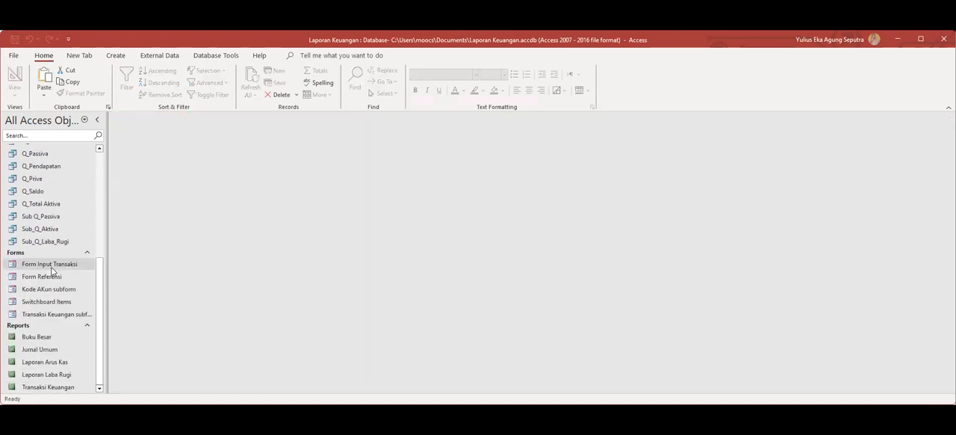
left_click(14, 306)
right_click(13, 304)
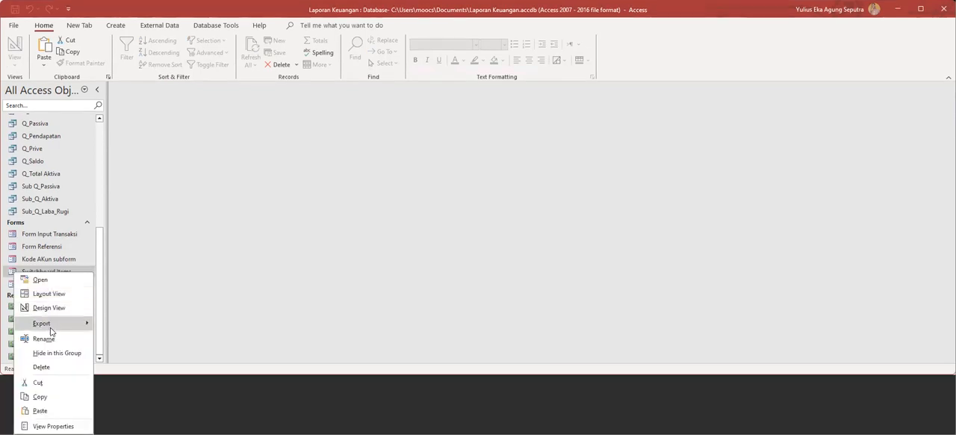
left_click(52, 368)
left_click(296, 277)
Delete the Switchboard Items table from the database.
left_click_drag(100, 266, 117, 164)
left_click(32, 200)
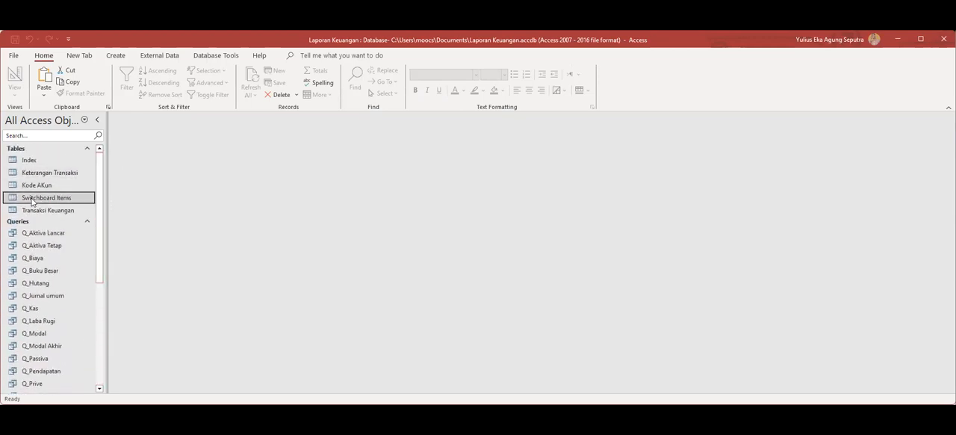
right_click(33, 201)
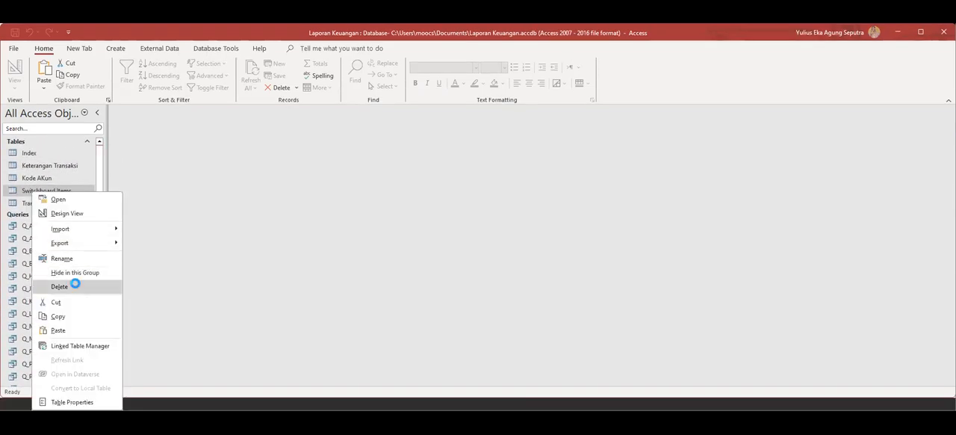
left_click(76, 284)
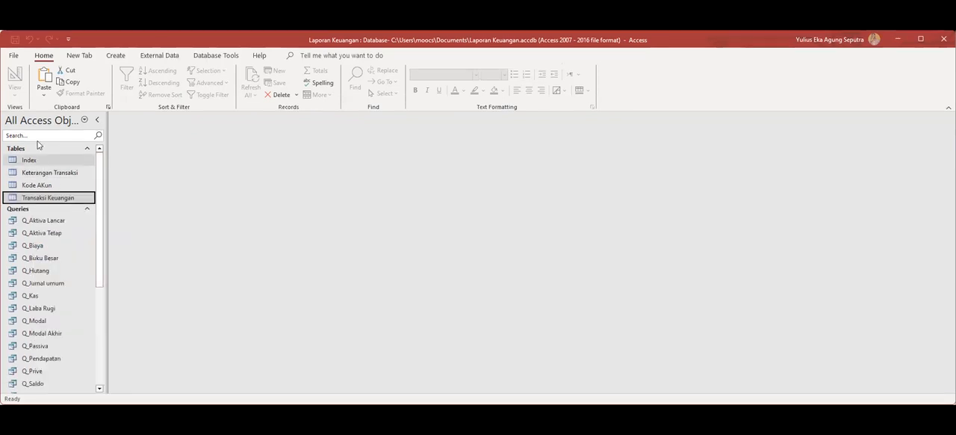
Start the Switchboard Manager and have it create a new switchboard for the database.
left_click(79, 55)
left_click(32, 87)
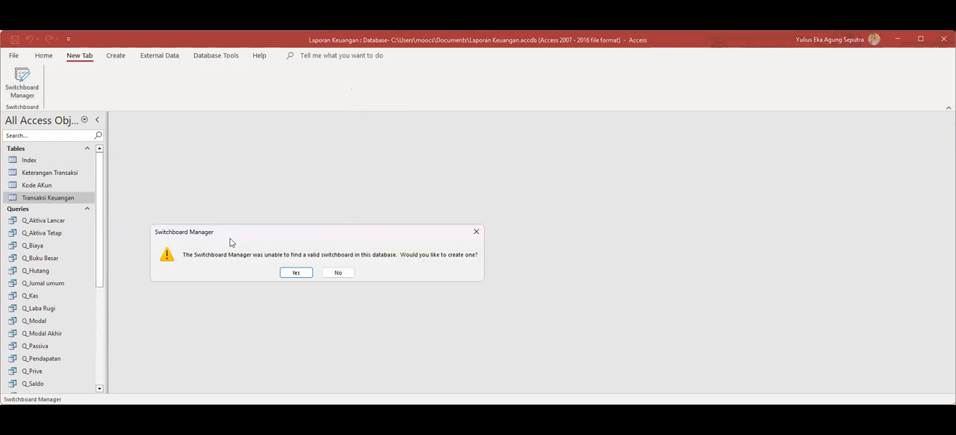
left_click(297, 273)
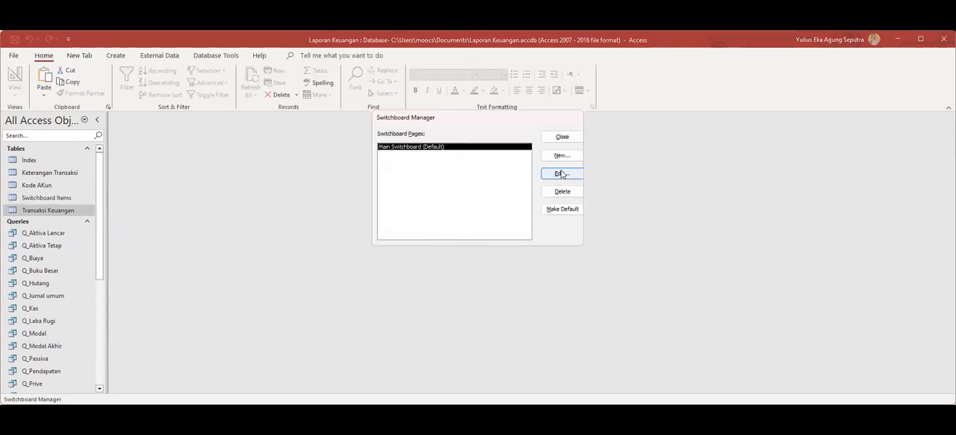
Add an Input Transaksi item to the Main Switchboard page that opens Form Input Transaksi in Add Mode.
left_click(562, 175)
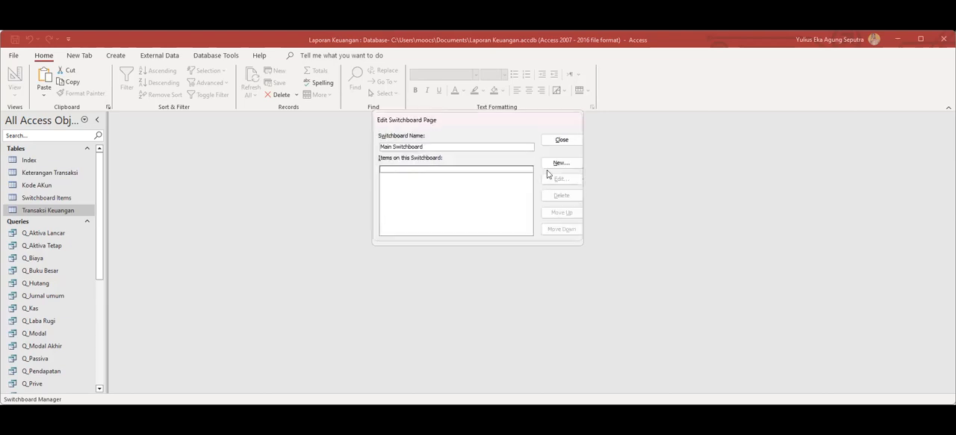
left_click(561, 162)
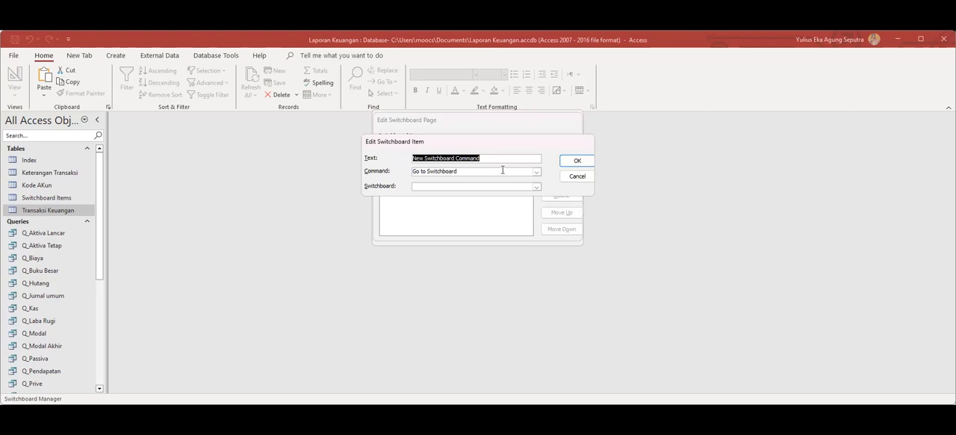
type("Input Transaksi")
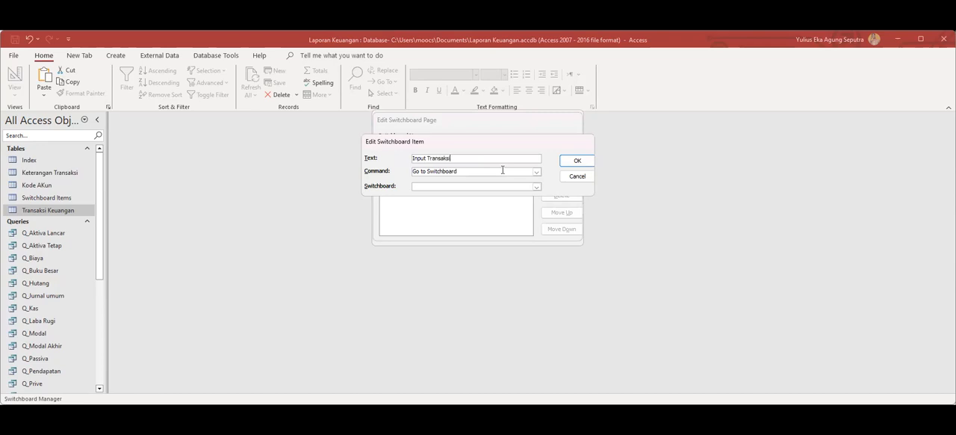
left_click(536, 171)
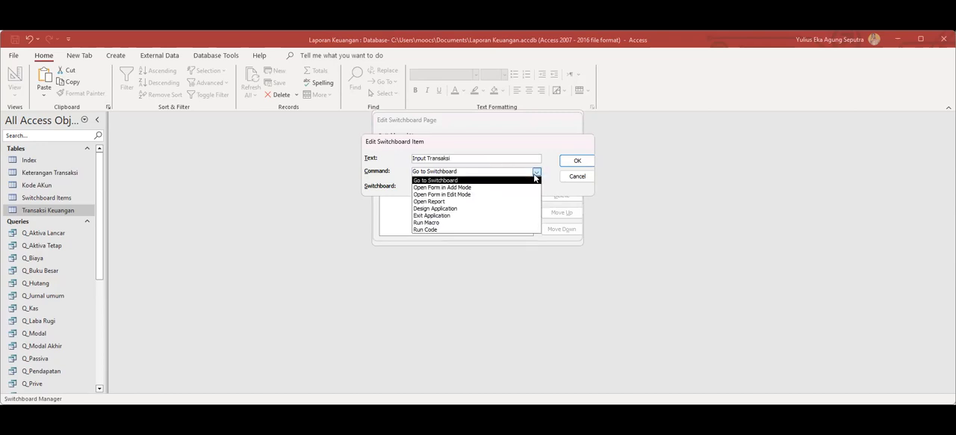
left_click(520, 190)
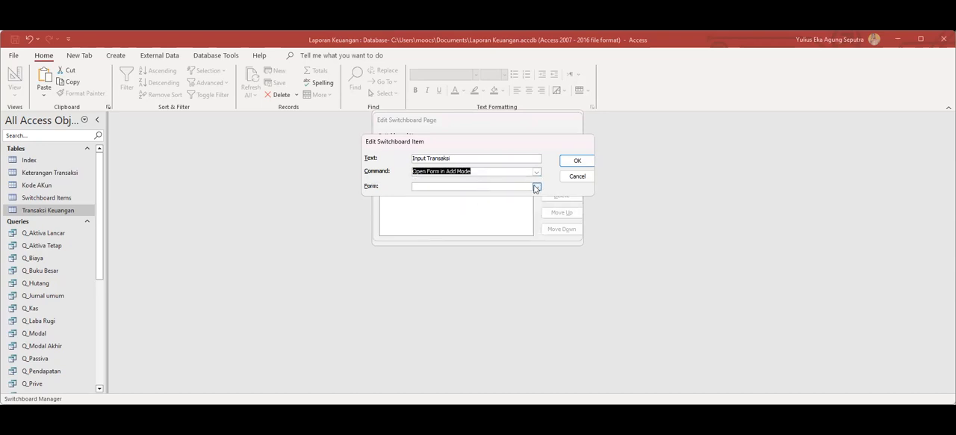
left_click(537, 186)
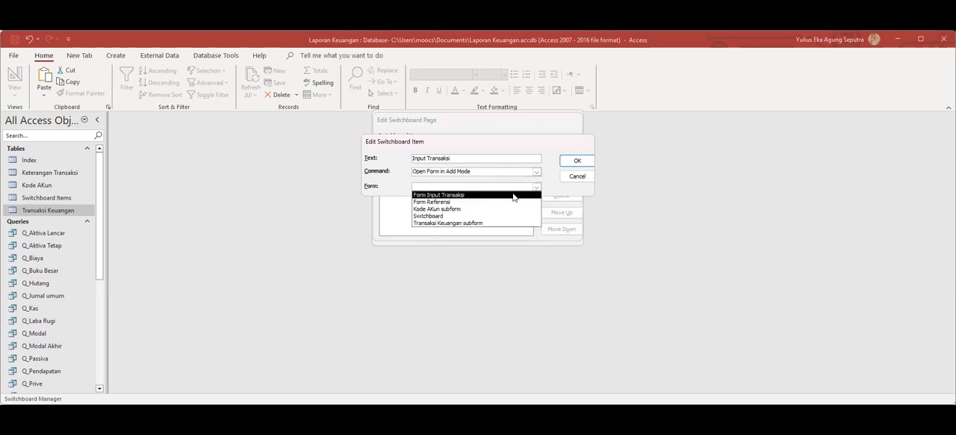
left_click(513, 196)
left_click(572, 165)
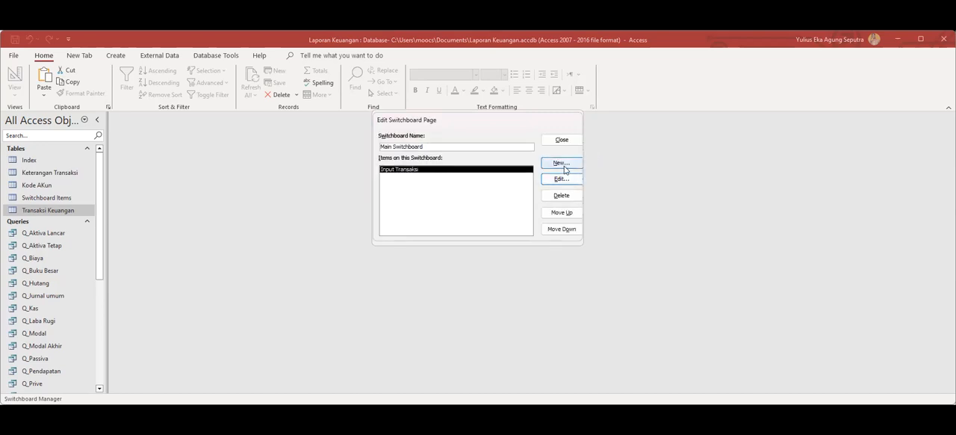
Add an Input COA item to the Main Switchboard page that opens Form Referensi in Add Mode.
left_click(565, 170)
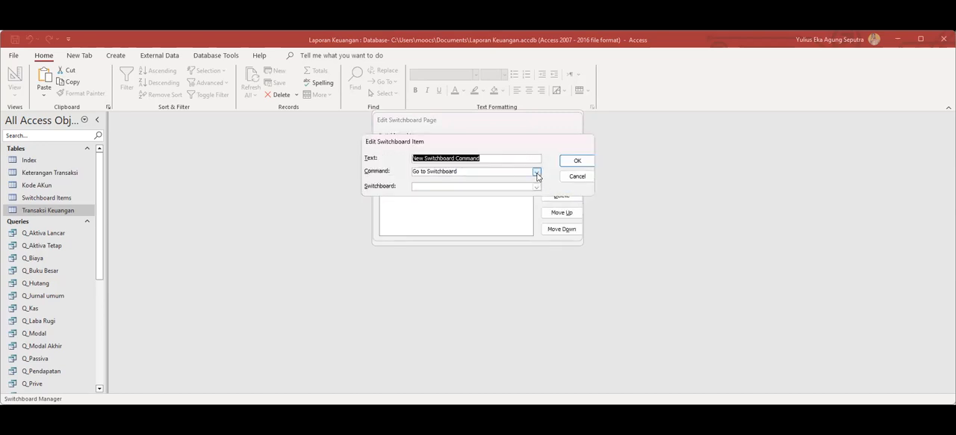
left_click(537, 173)
left_click(473, 187)
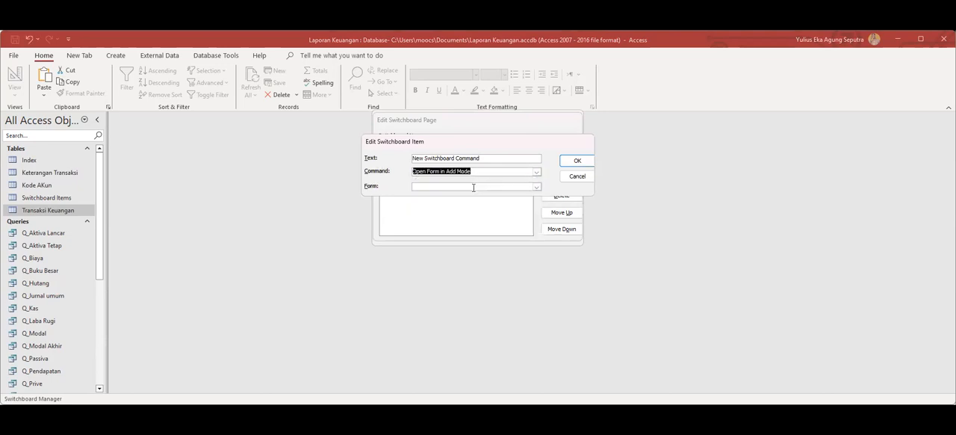
left_click(536, 187)
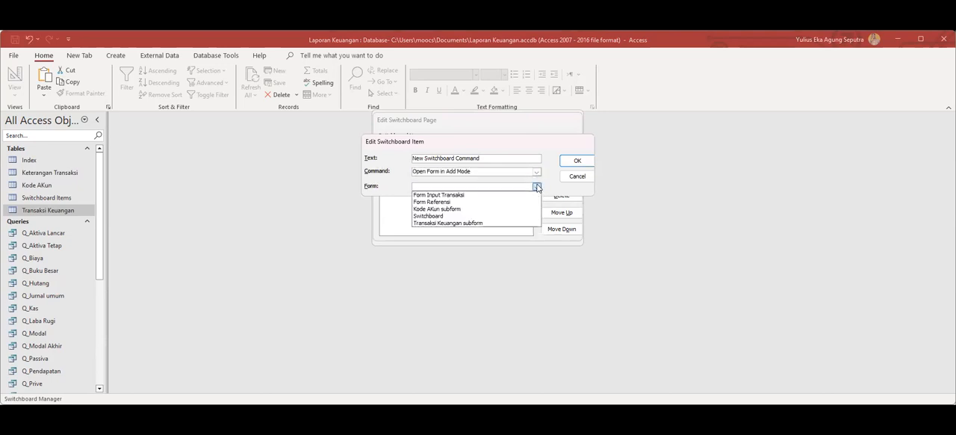
left_click(458, 202)
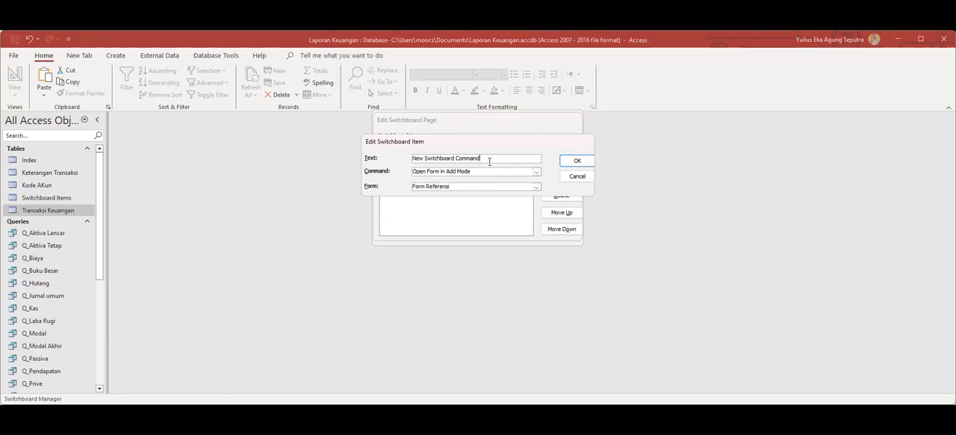
left_click_drag(487, 159, 345, 139)
type("Input COA")
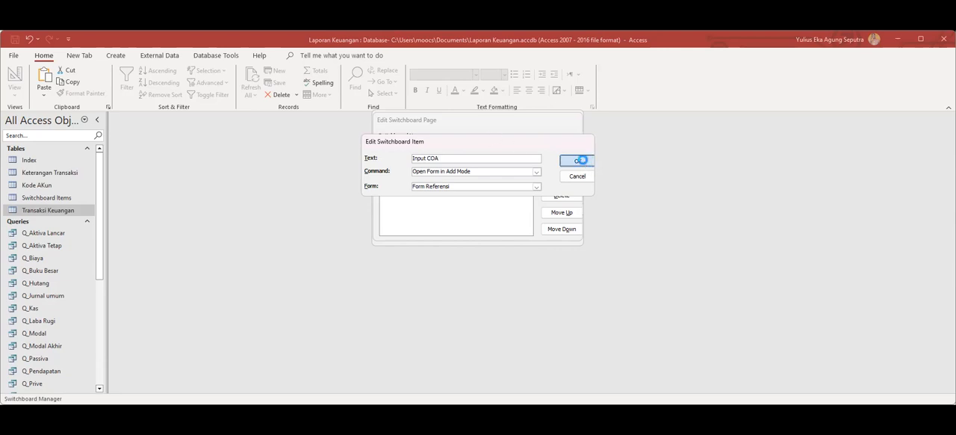
left_click(575, 160)
Add a Laporan Laba Rugi item to the Main Switchboard page that opens the Laporan Laba Rugi report.
left_click(563, 161)
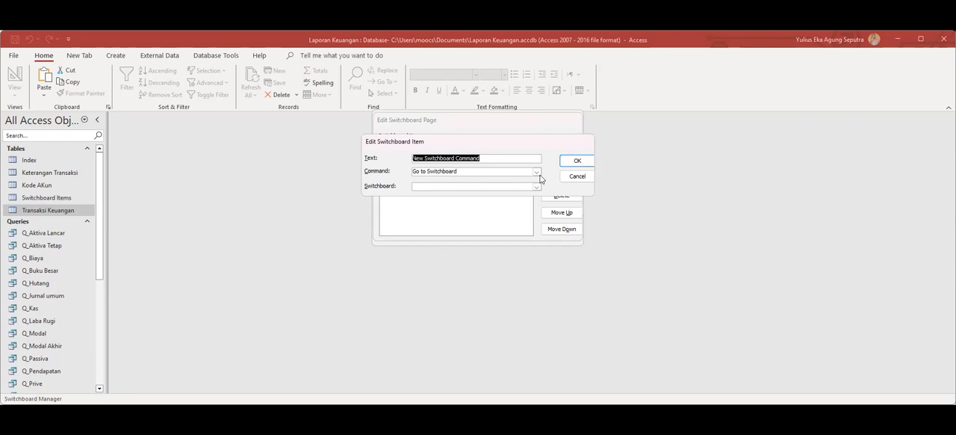
left_click(536, 171)
left_click(537, 172)
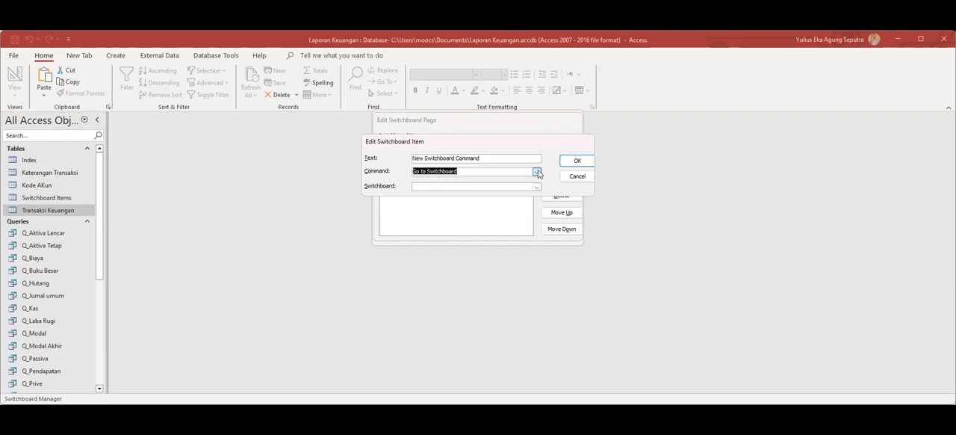
left_click(538, 174)
left_click(460, 206)
left_click_drag(500, 157, 379, 148)
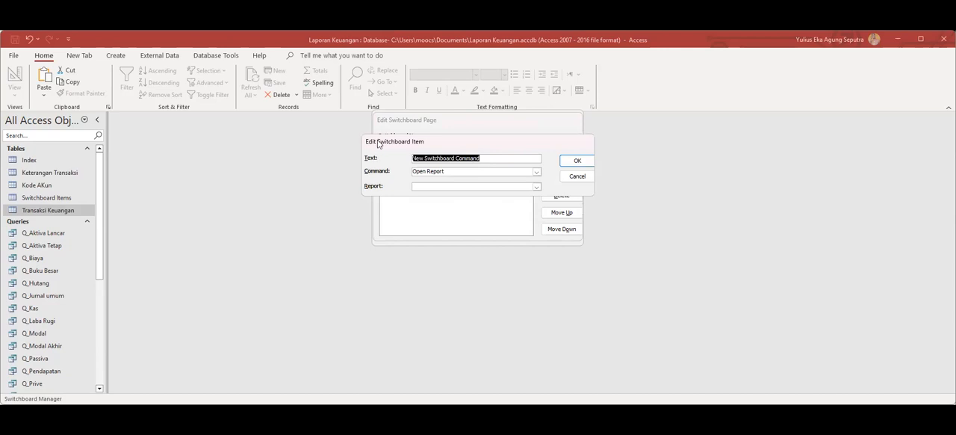
type("Laporan Laba Rugi")
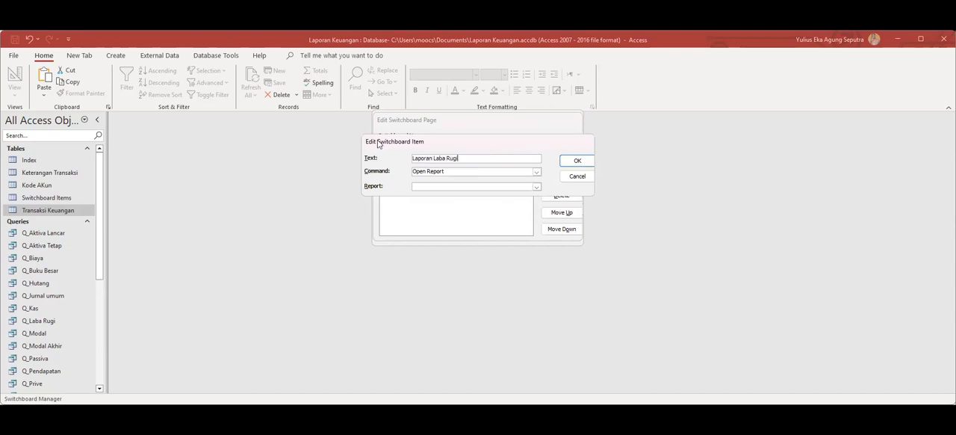
left_click(536, 187)
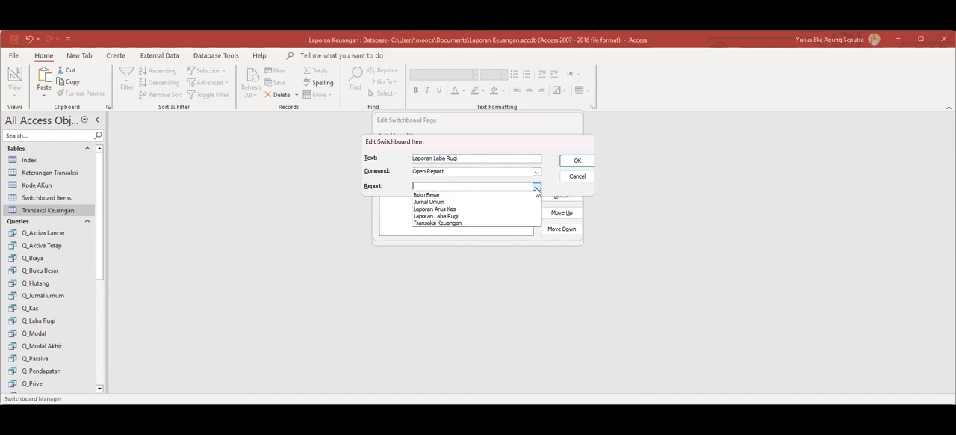
left_click(459, 216)
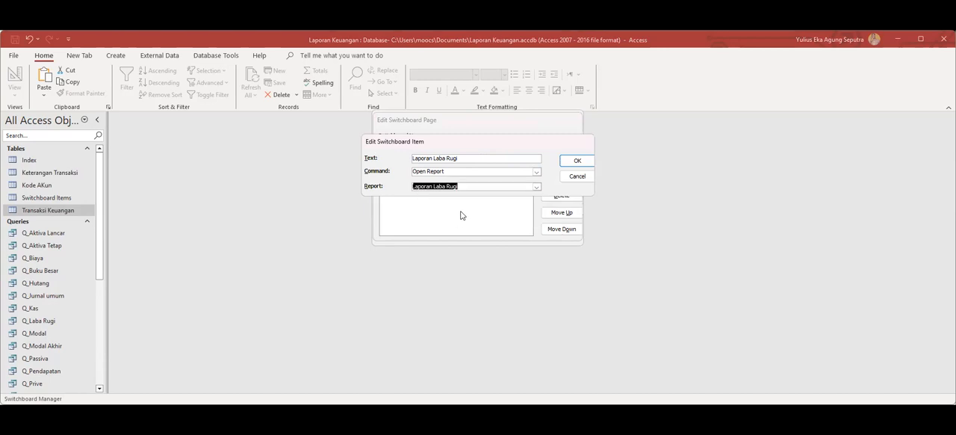
left_click(574, 163)
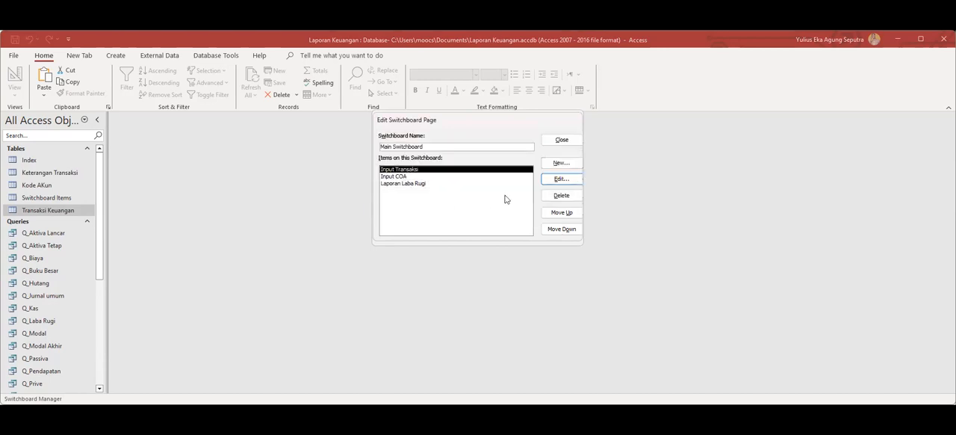
Add a Laporan Arus Kas item to the Main Switchboard page that opens the Laporan Arus Kas report.
left_click(559, 165)
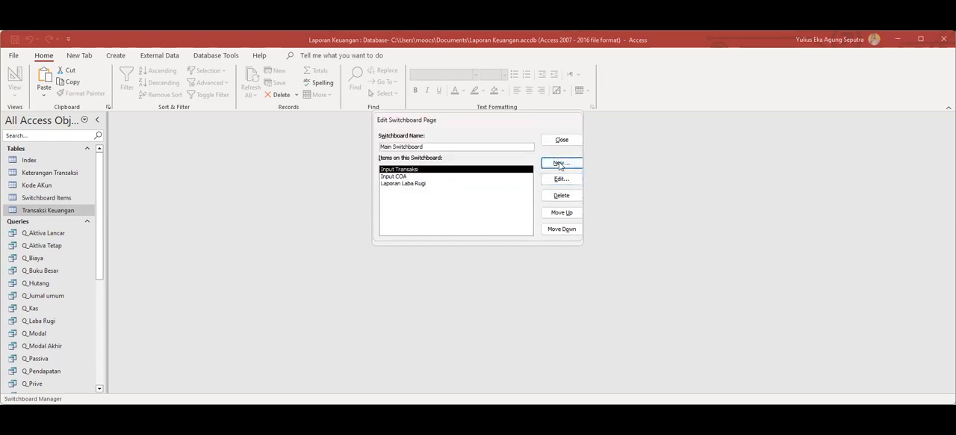
type("Laporan Arus Kas")
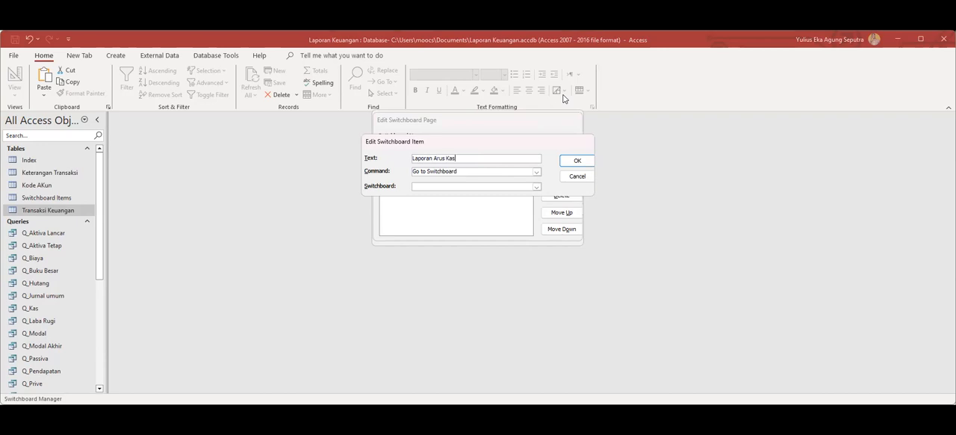
left_click(535, 172)
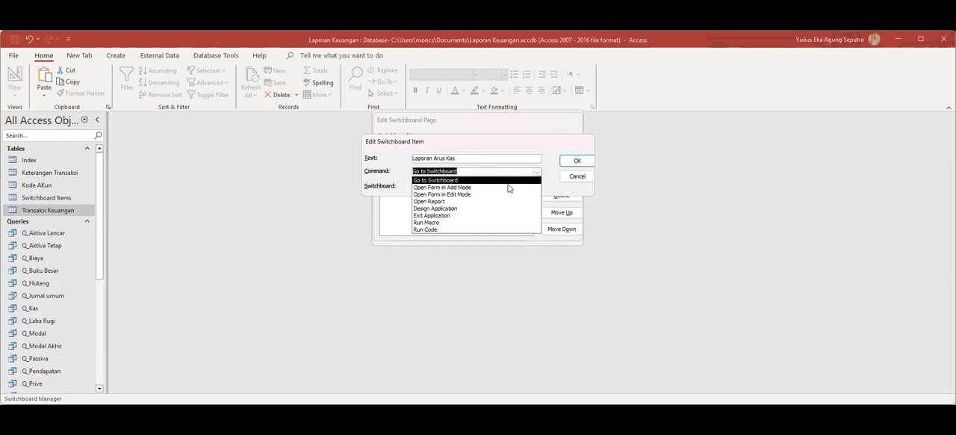
left_click(482, 187)
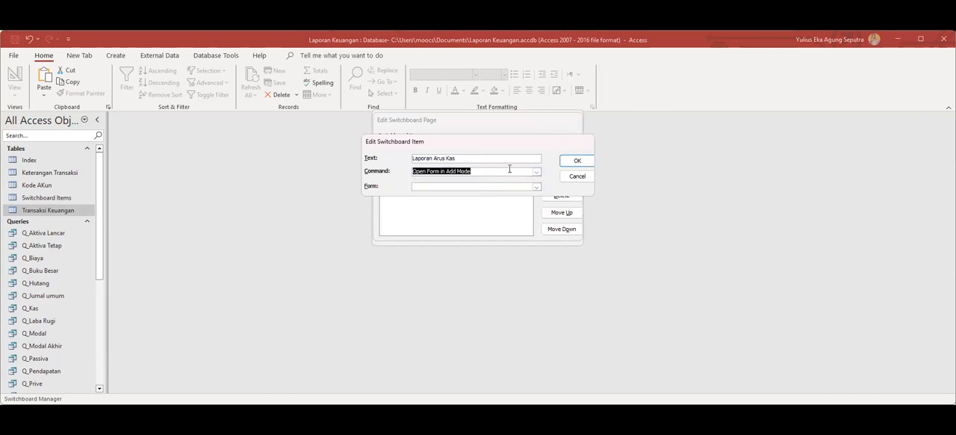
left_click(536, 171)
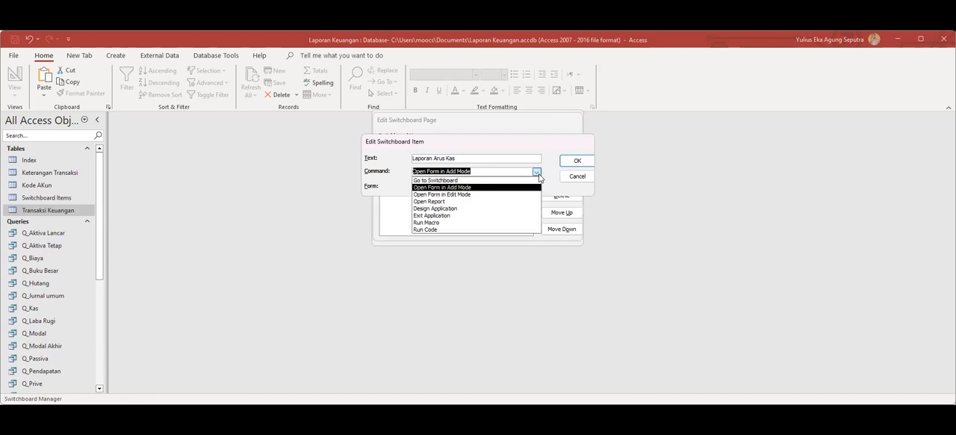
left_click(451, 201)
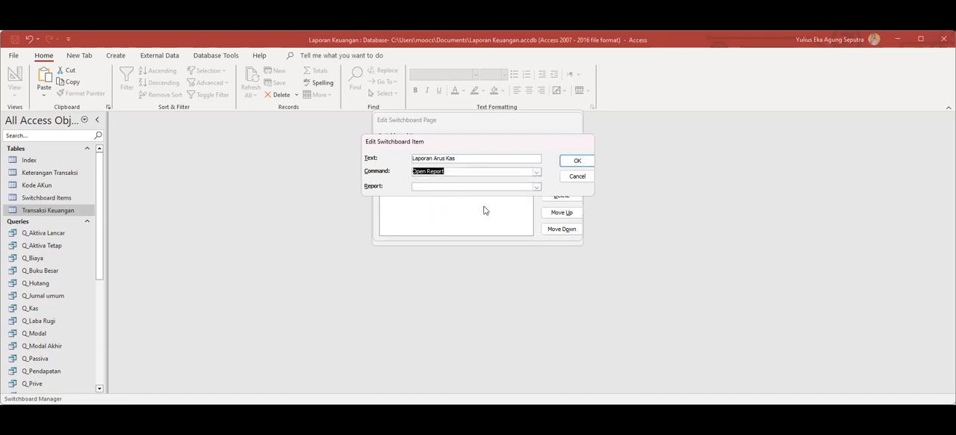
left_click(536, 187)
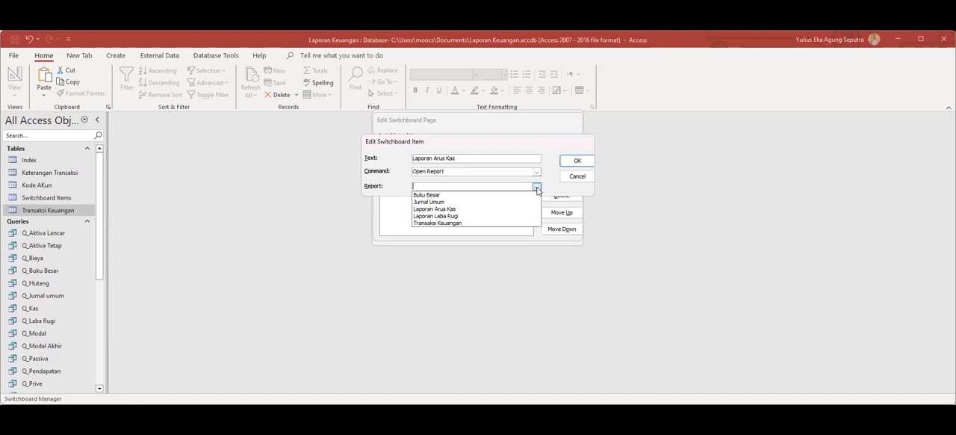
left_click(469, 214)
left_click(573, 162)
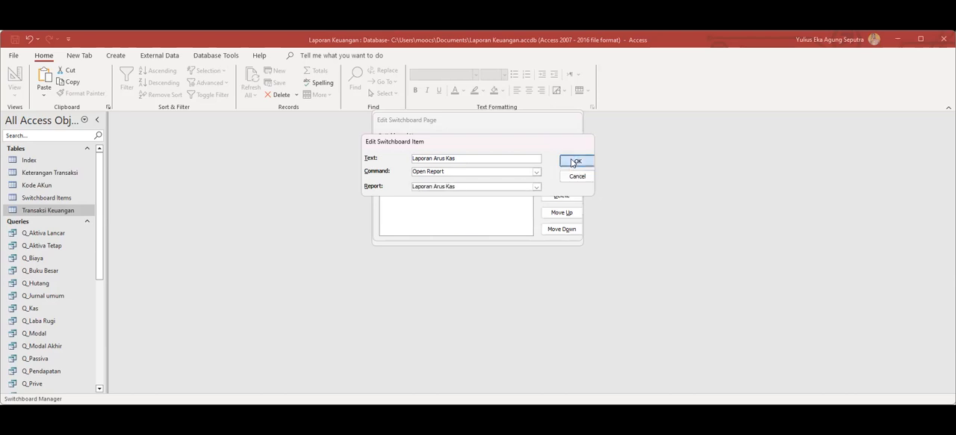
Close the page editor and the Switchboard Manager, and open the Switchboard form.
left_click(562, 142)
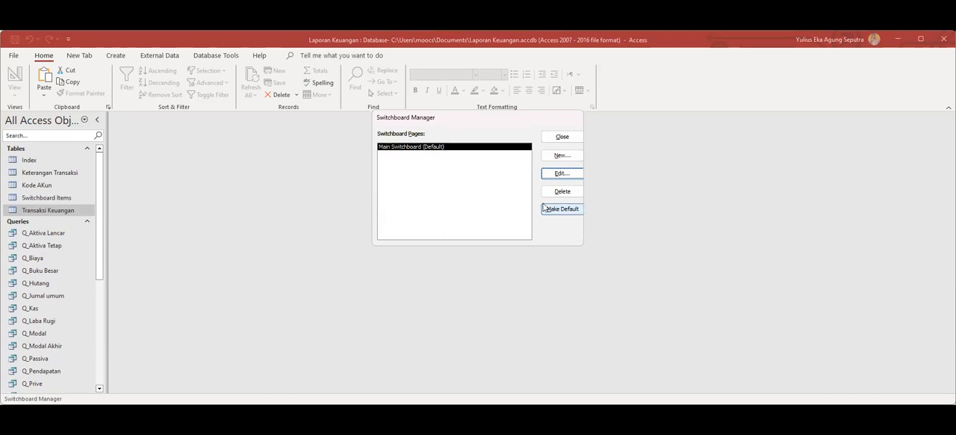
left_click(562, 137)
scroll(84, 338, "down", 5)
scroll(84, 337, "down", 1)
double_click(51, 311)
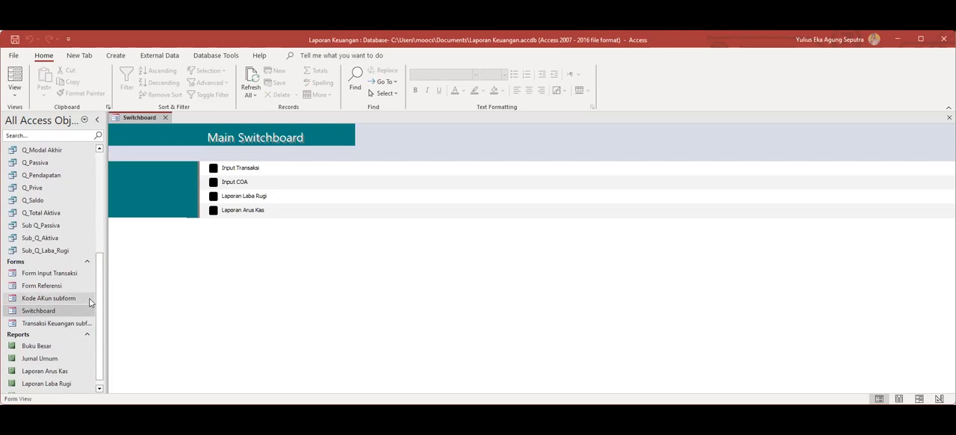
Test the Input Transaksi and Input COA items on the switchboard, closing each form after it opens.
left_click(212, 169)
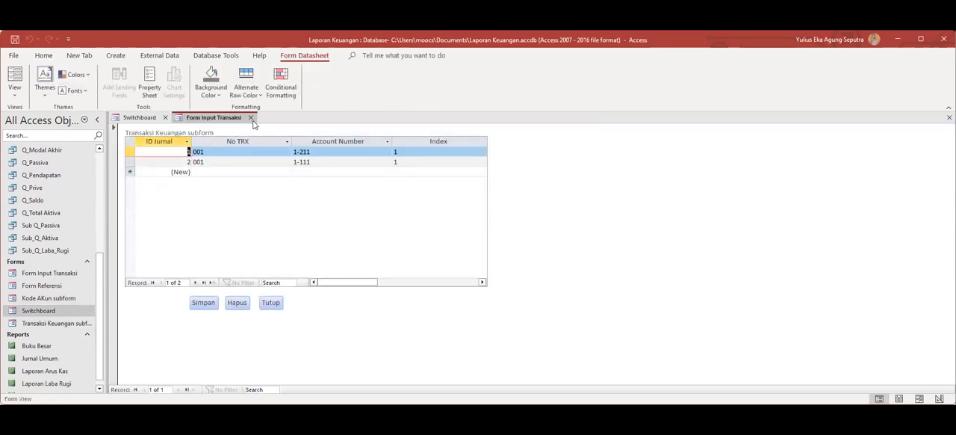
left_click(251, 118)
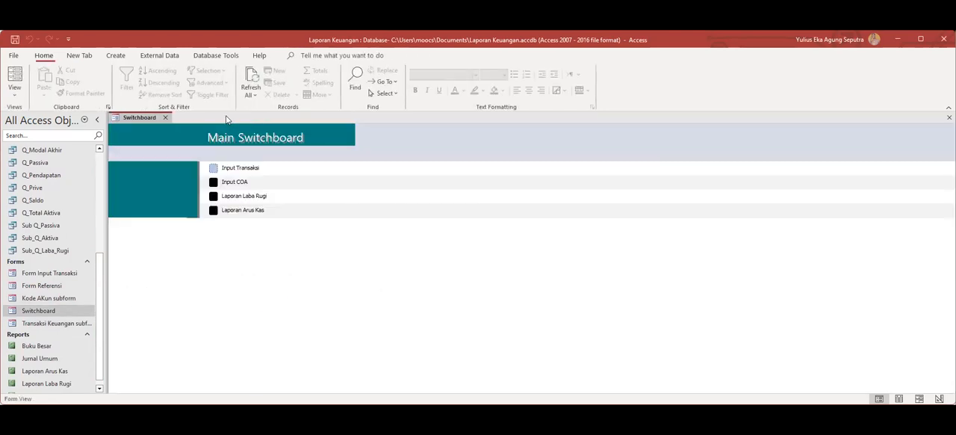
left_click(214, 182)
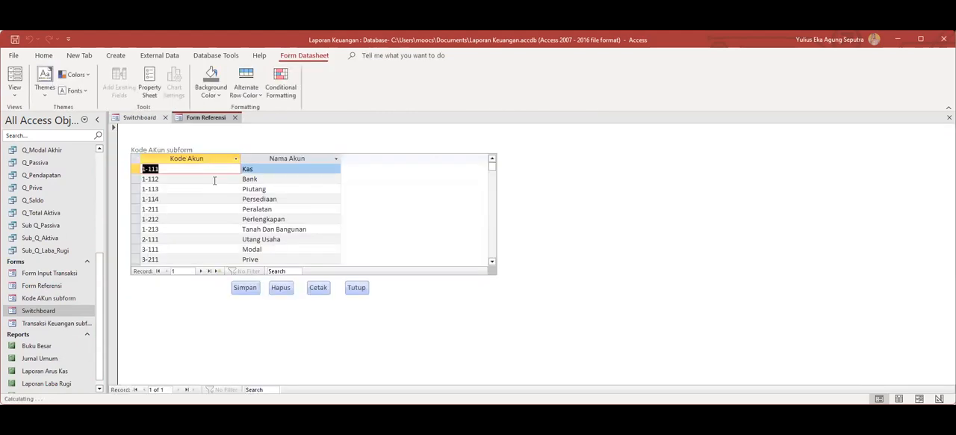
left_click(234, 120)
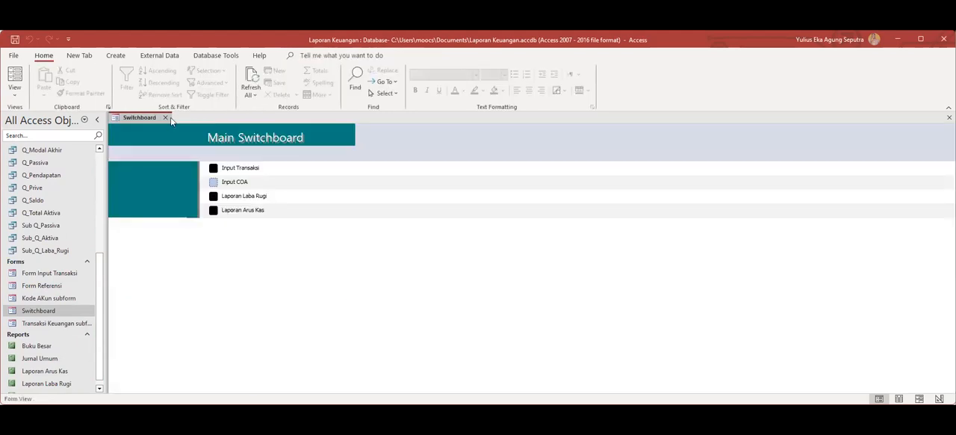
Test the Laporan Laba Rugi and Laporan Arus Kas items on the switchboard, closing each report after it opens.
left_click(214, 197)
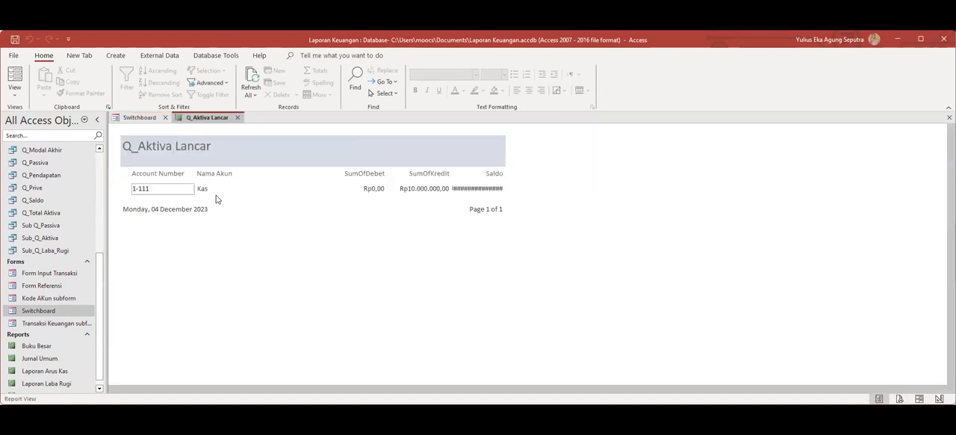
left_click(236, 120)
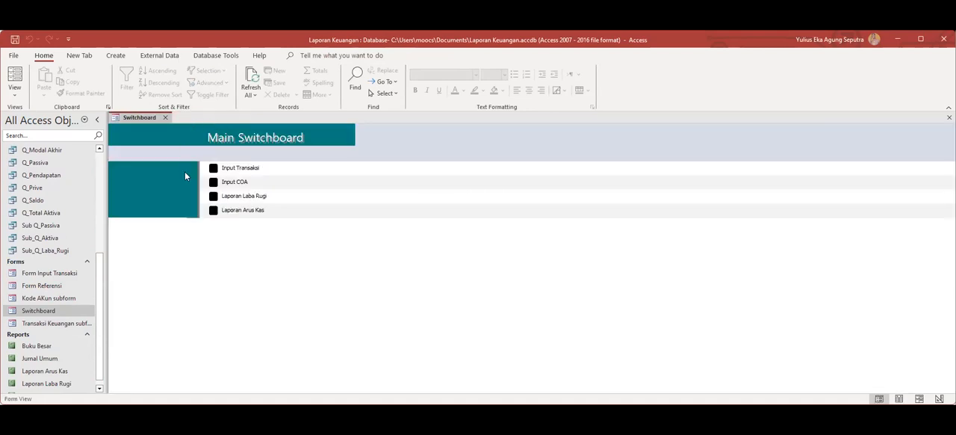
left_click(214, 210)
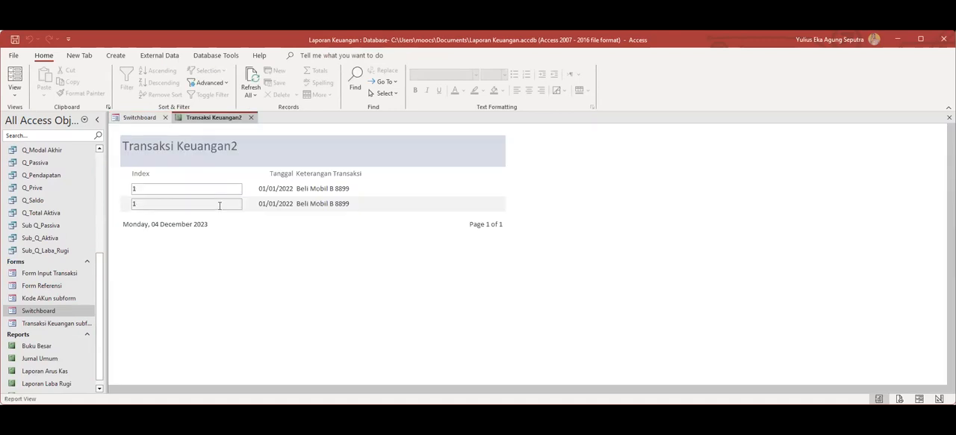
left_click(252, 118)
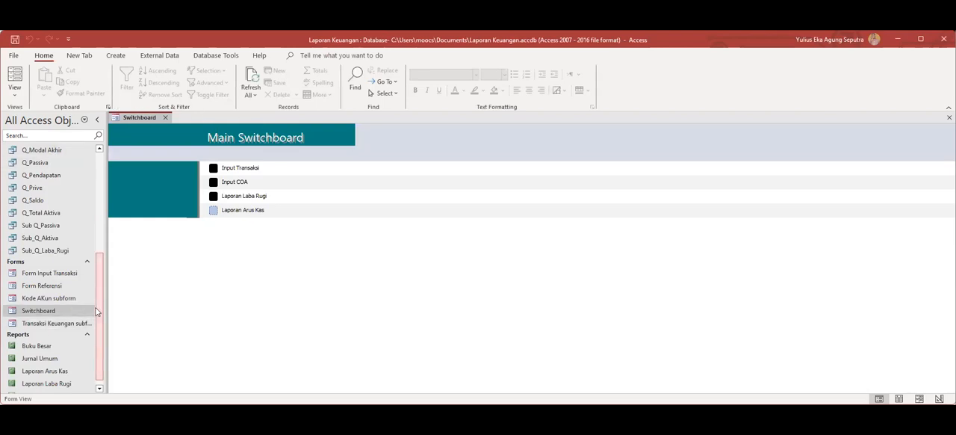
Save the Laporan Keuangan database.
left_click_drag(97, 310, 99, 229)
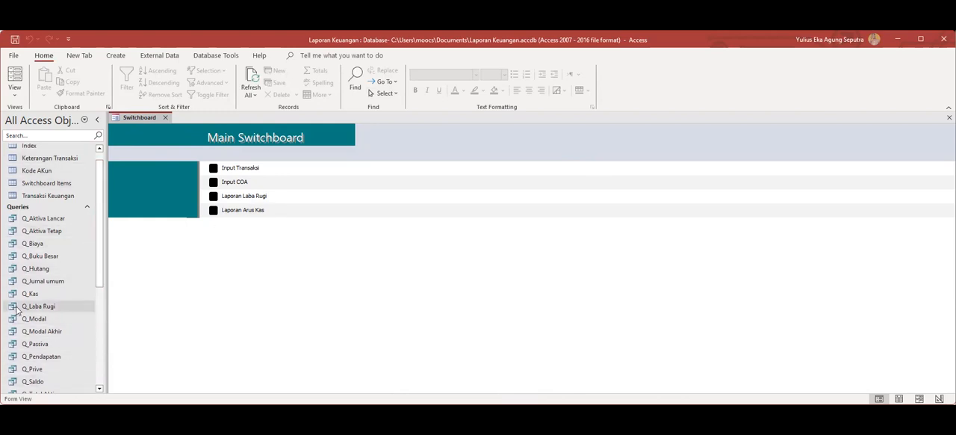
left_click(14, 56)
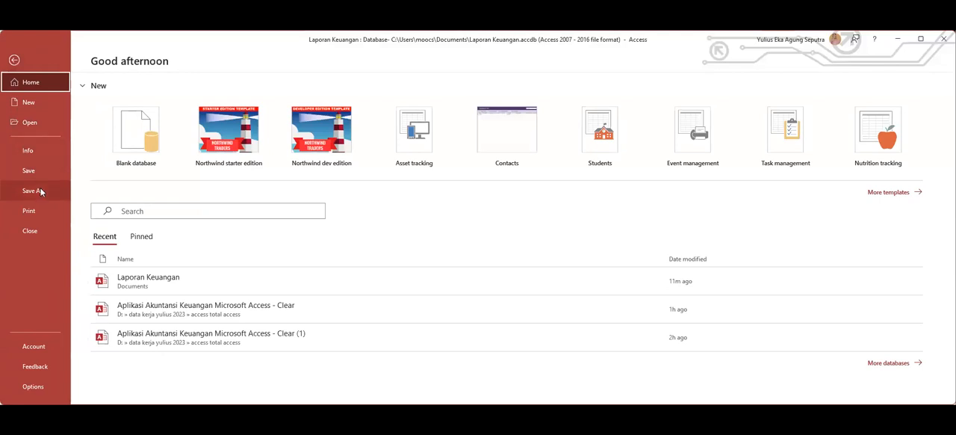
left_click(39, 177)
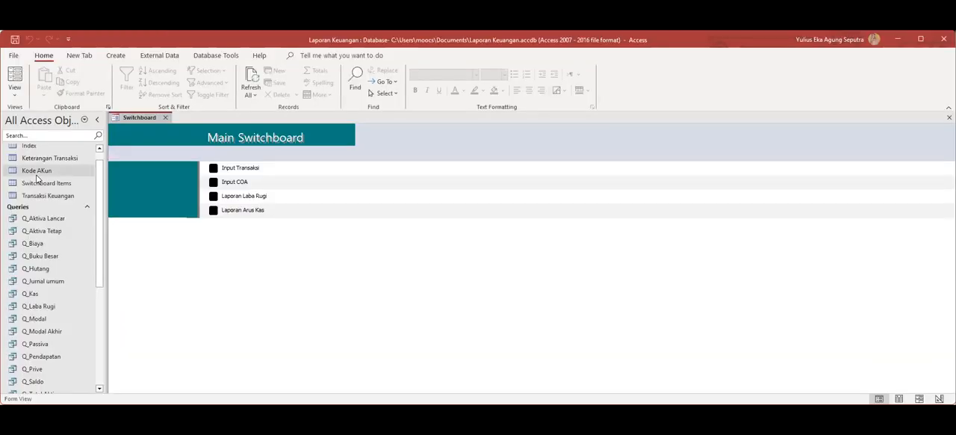